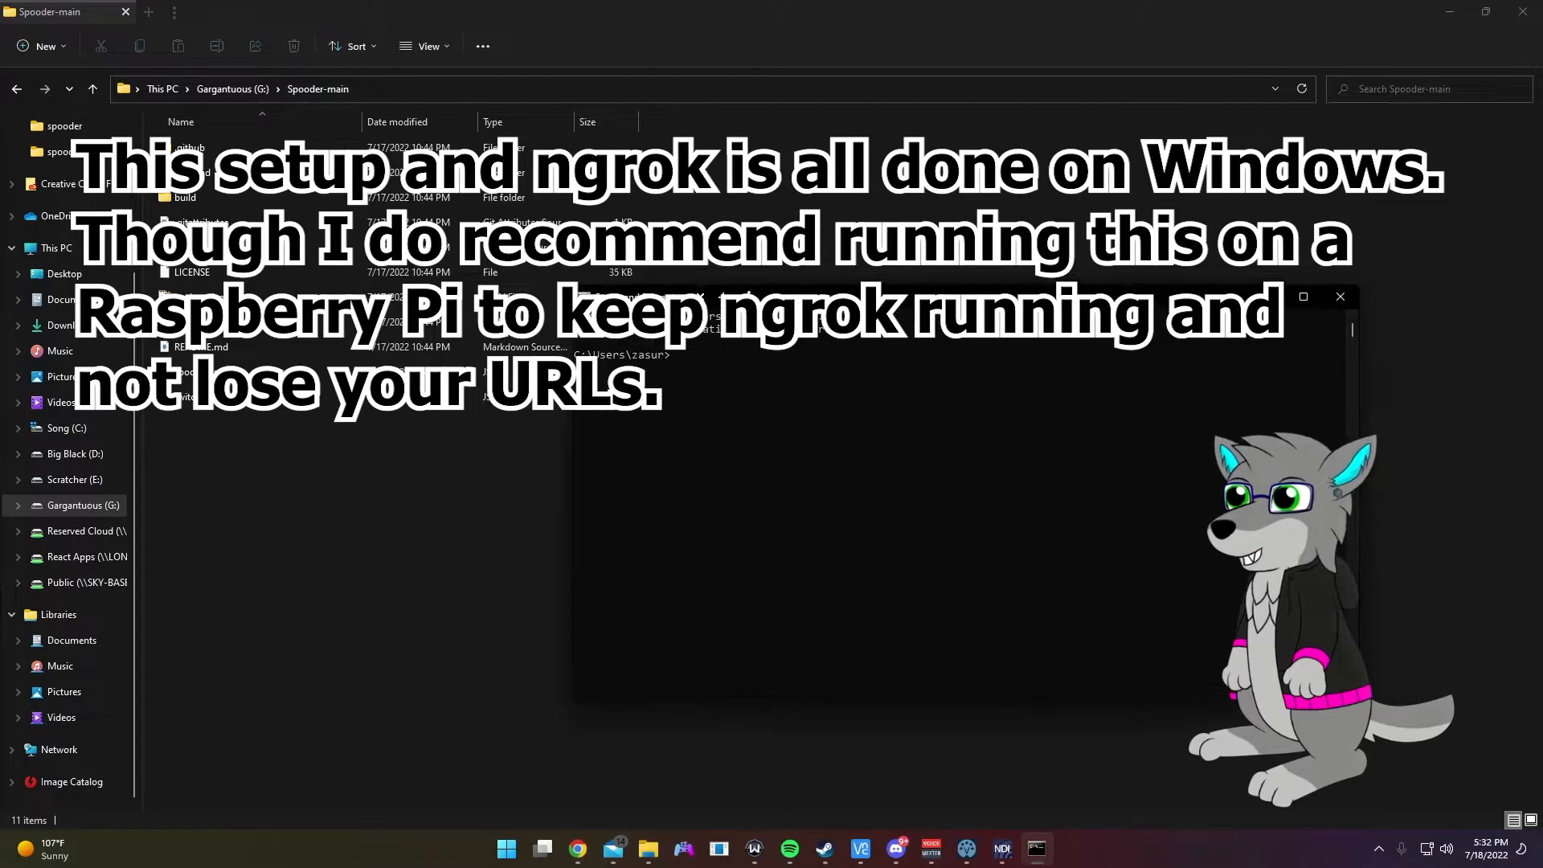
Step: Install Spooder's dependencies in Spooder-main and launch its setup with npm run init
key(BackSpace)
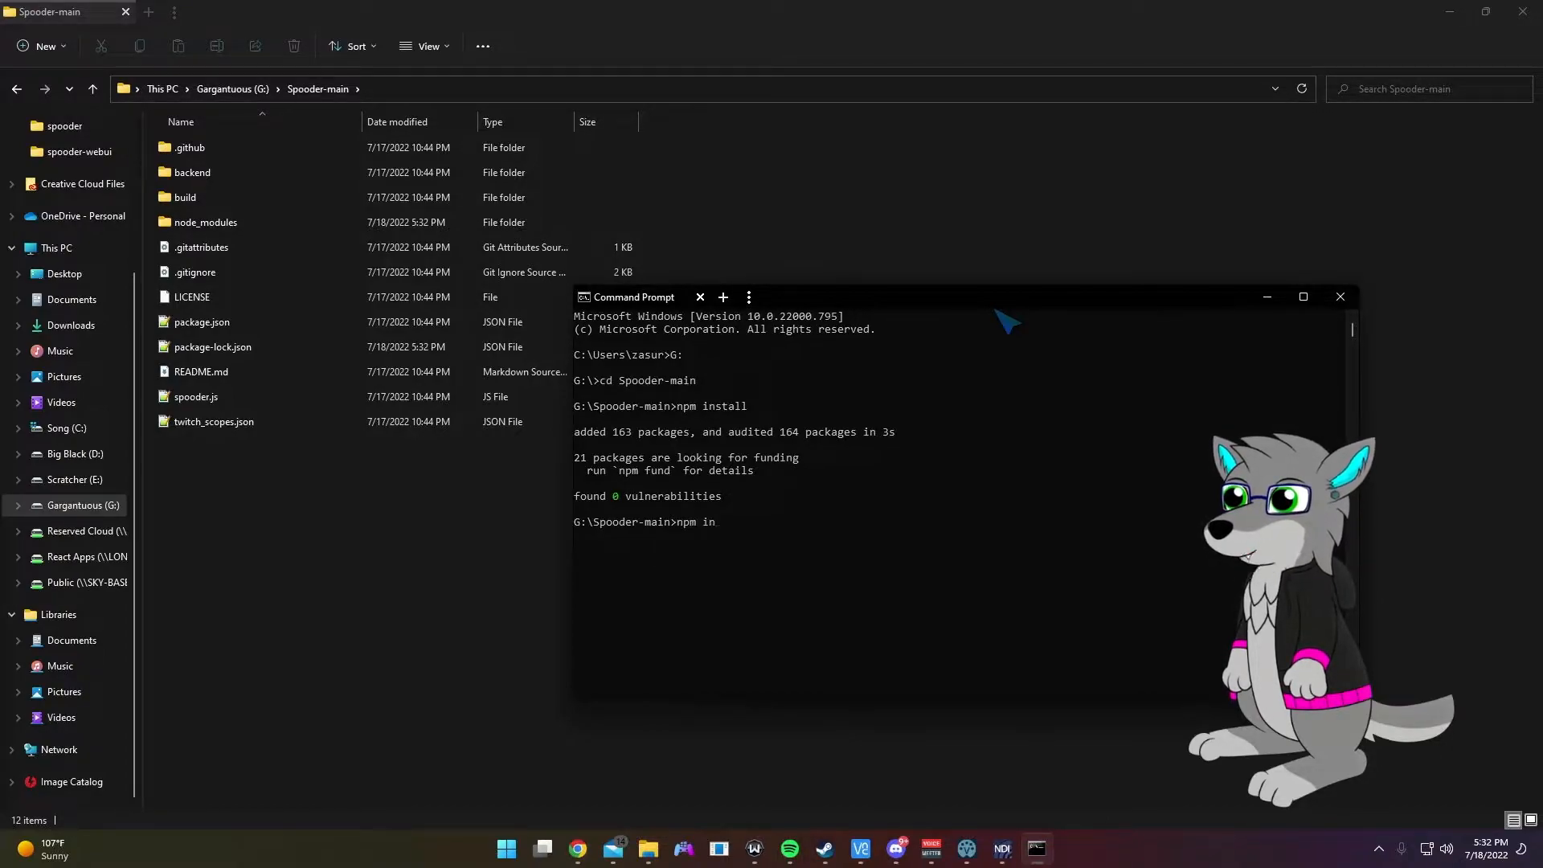
key(Return)
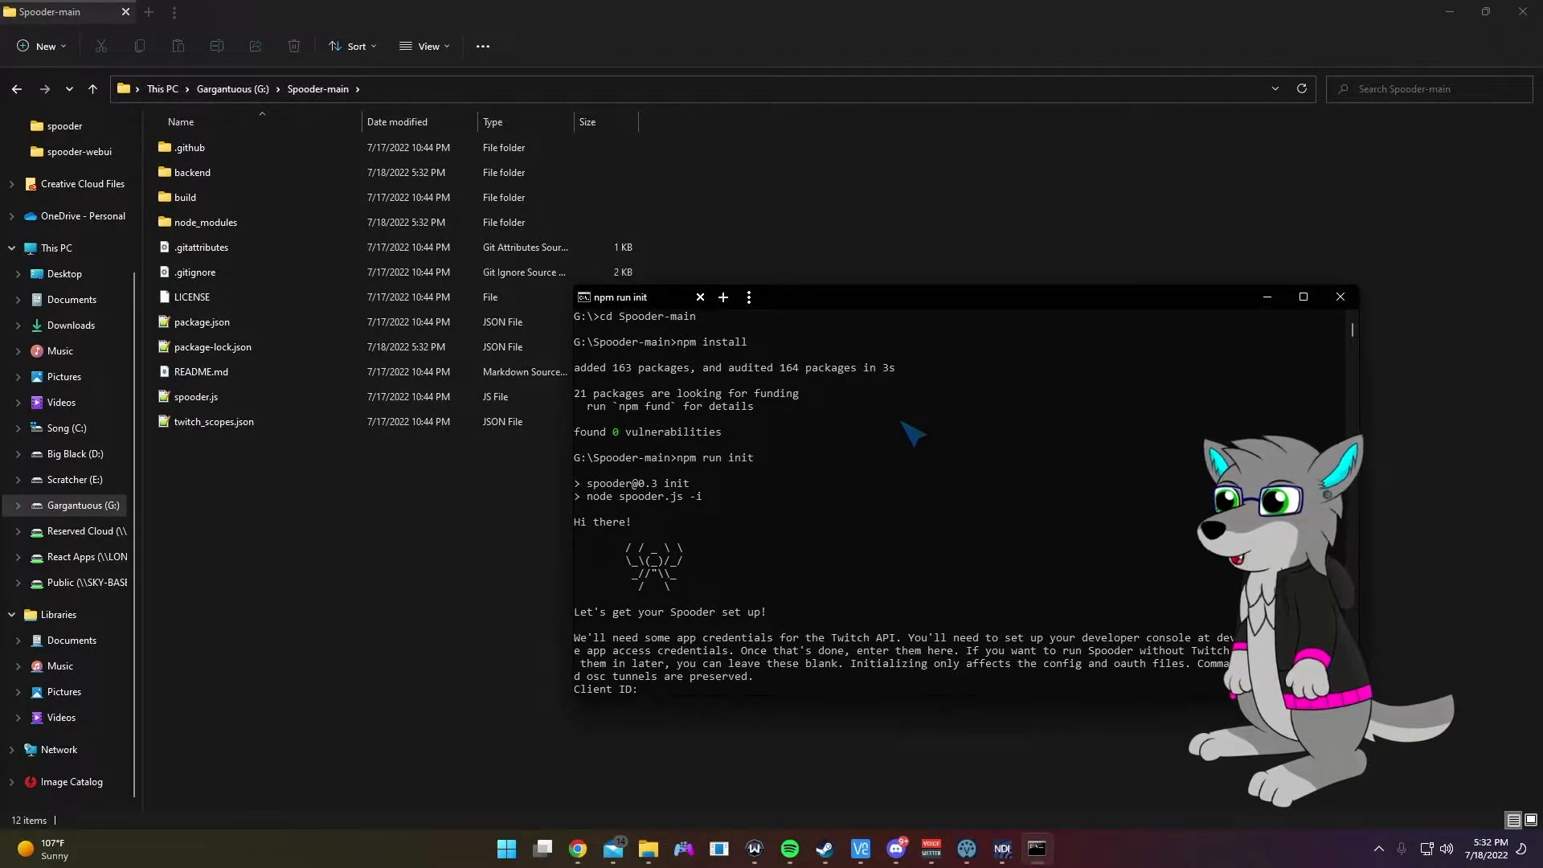
Step: Move the setup terminal aside and bring up the Twitch Developers console overview with SpooderDEMO listed
drag(854, 303, 543, 225)
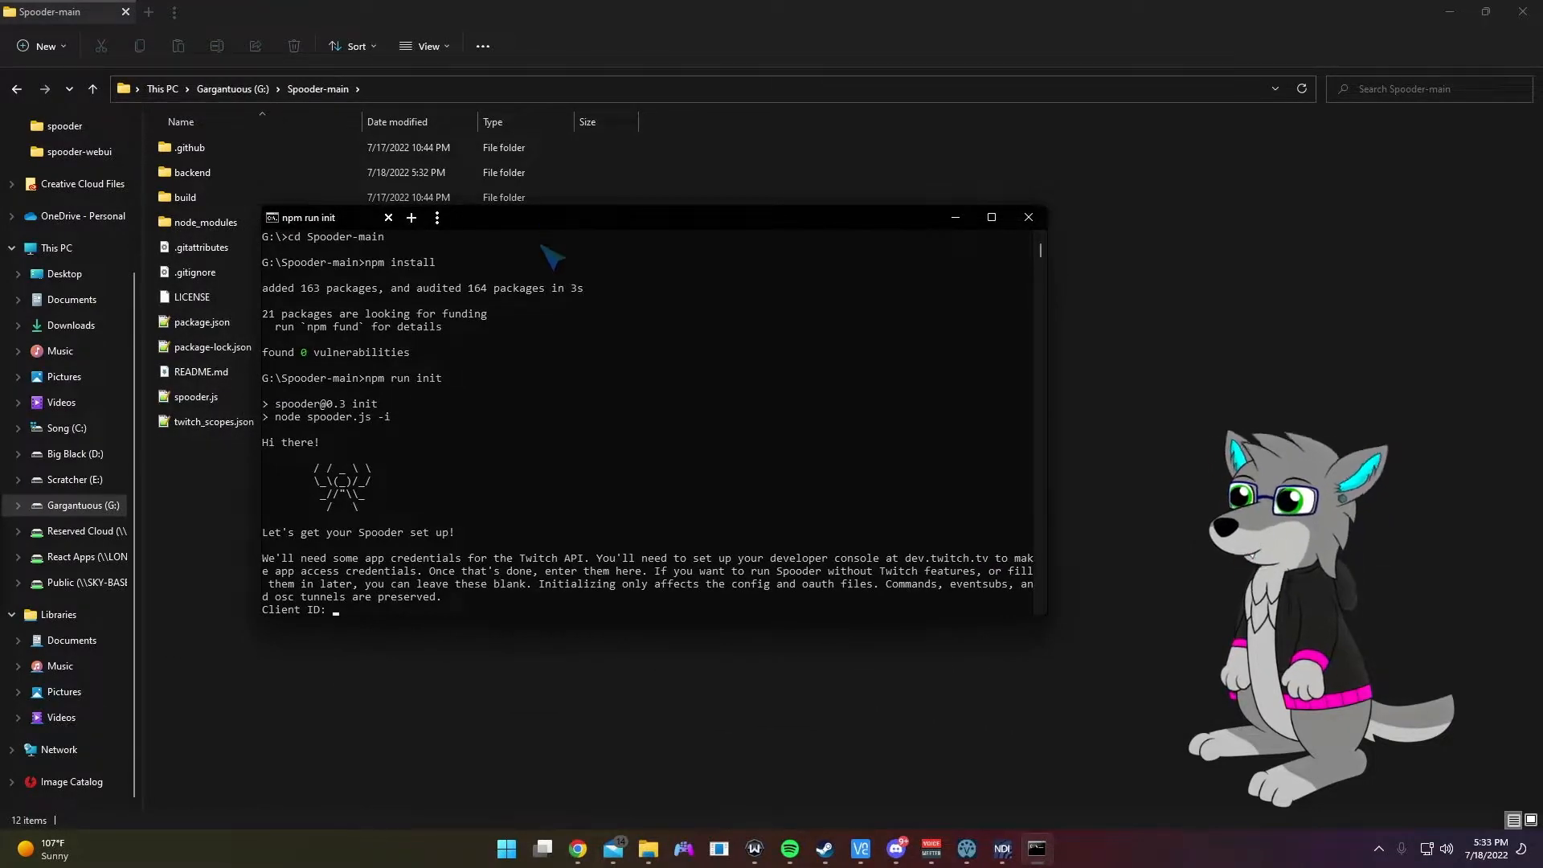
mouse_move(578, 849)
click(480, 788)
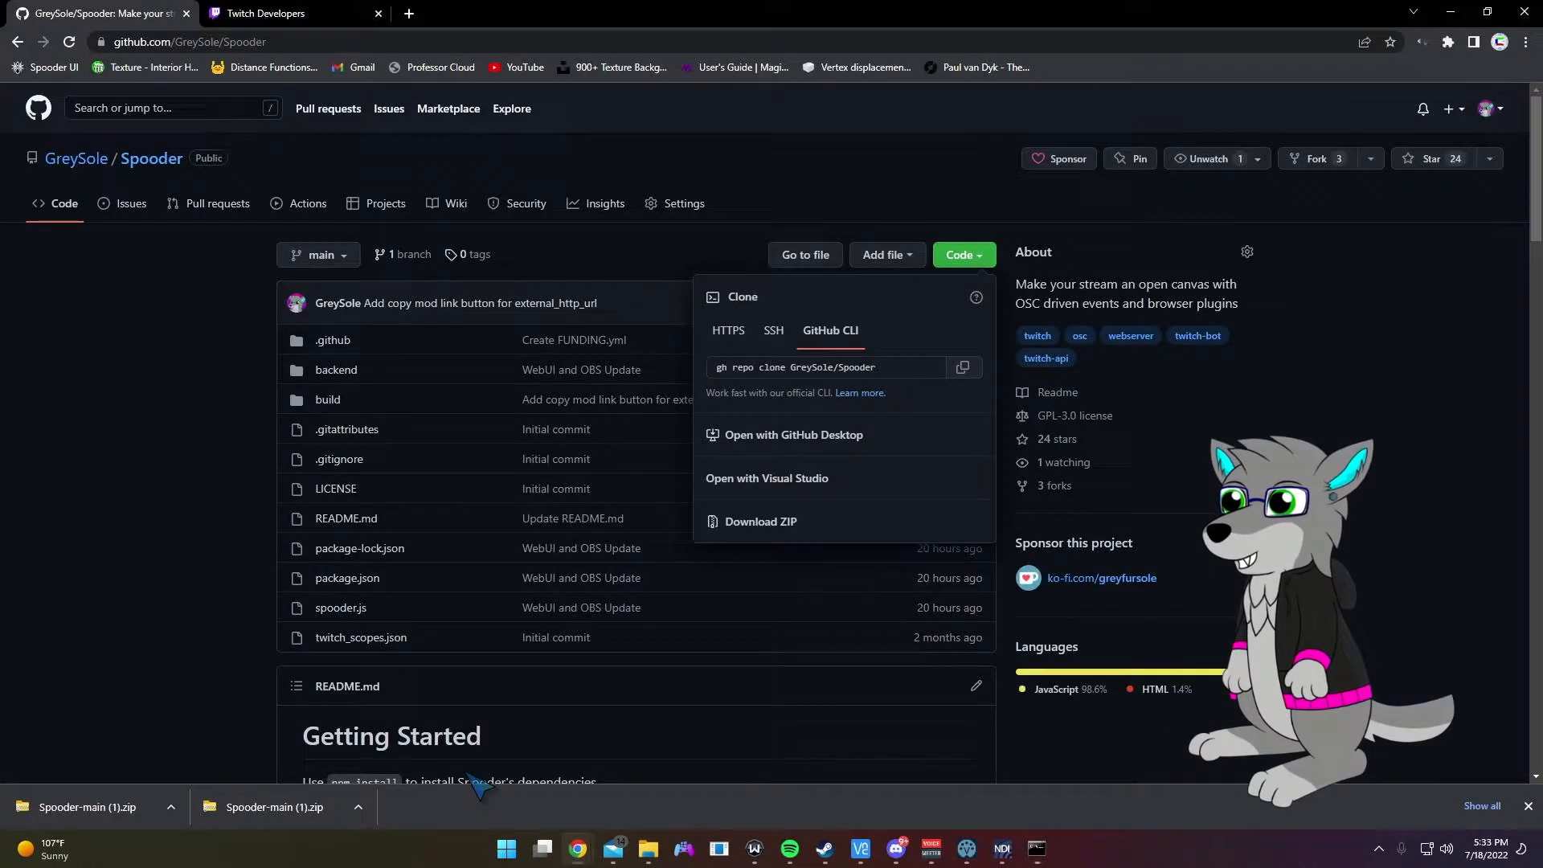
click(306, 14)
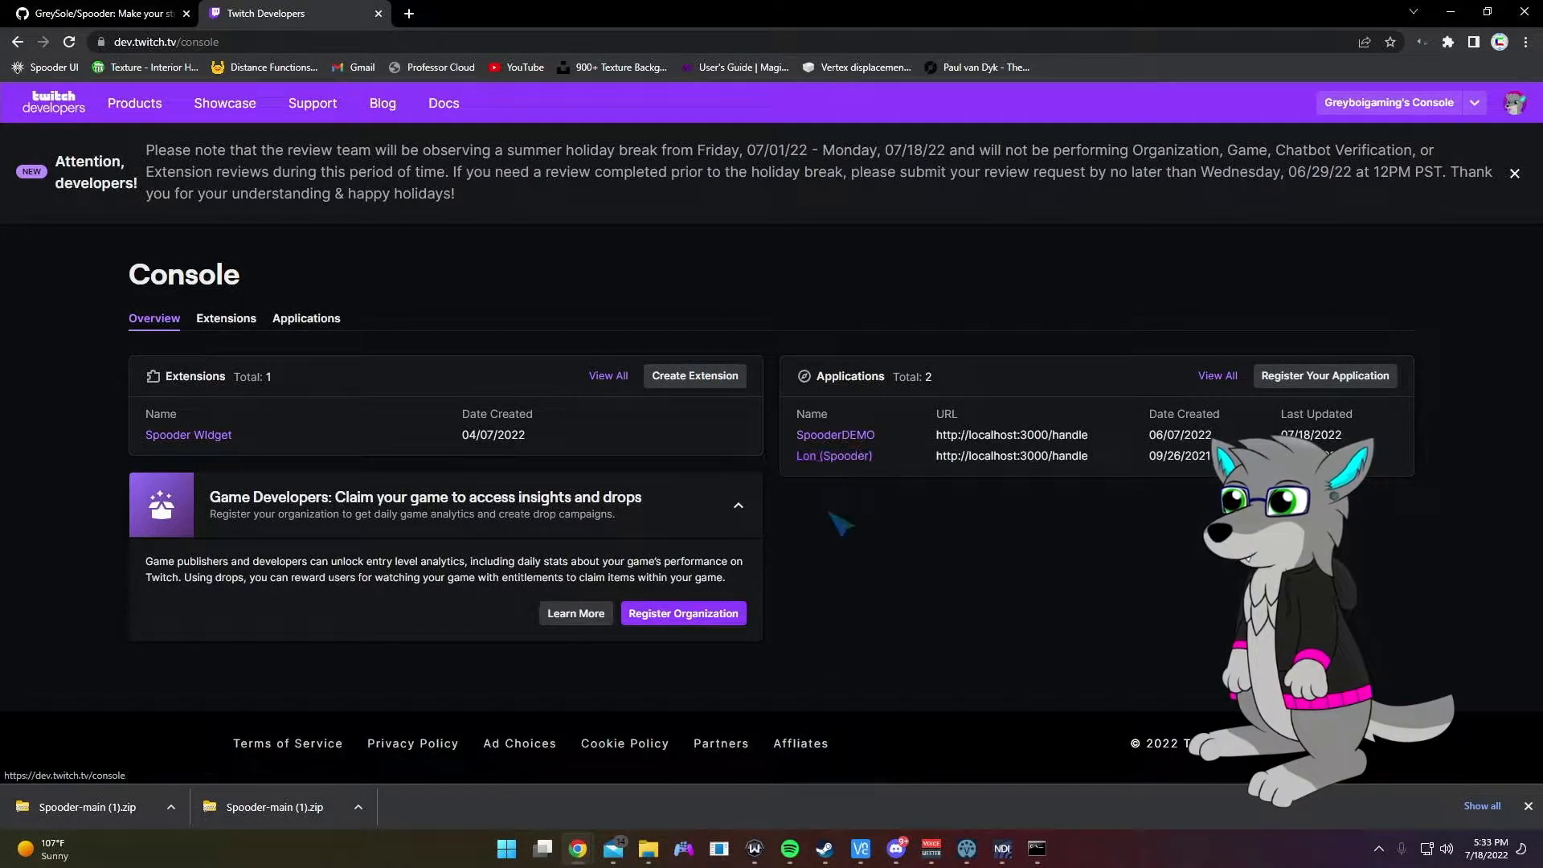
drag(0, 24, 764, 77)
double_click(765, 77)
scroll(1230, 341, up, 2)
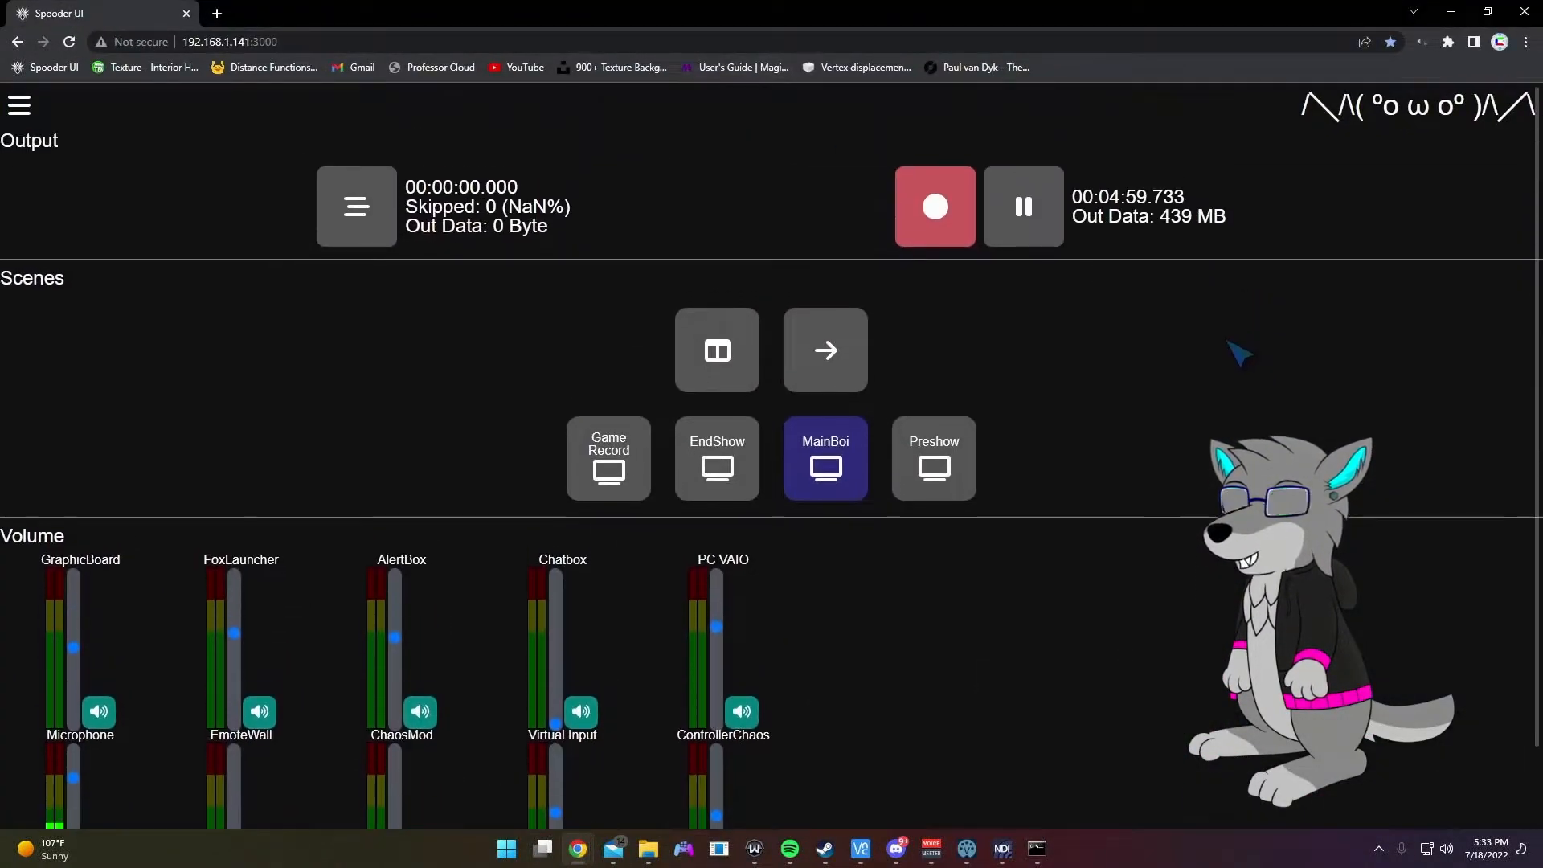
scroll(1238, 351, down, 1)
drag(764, 13, 0, 193)
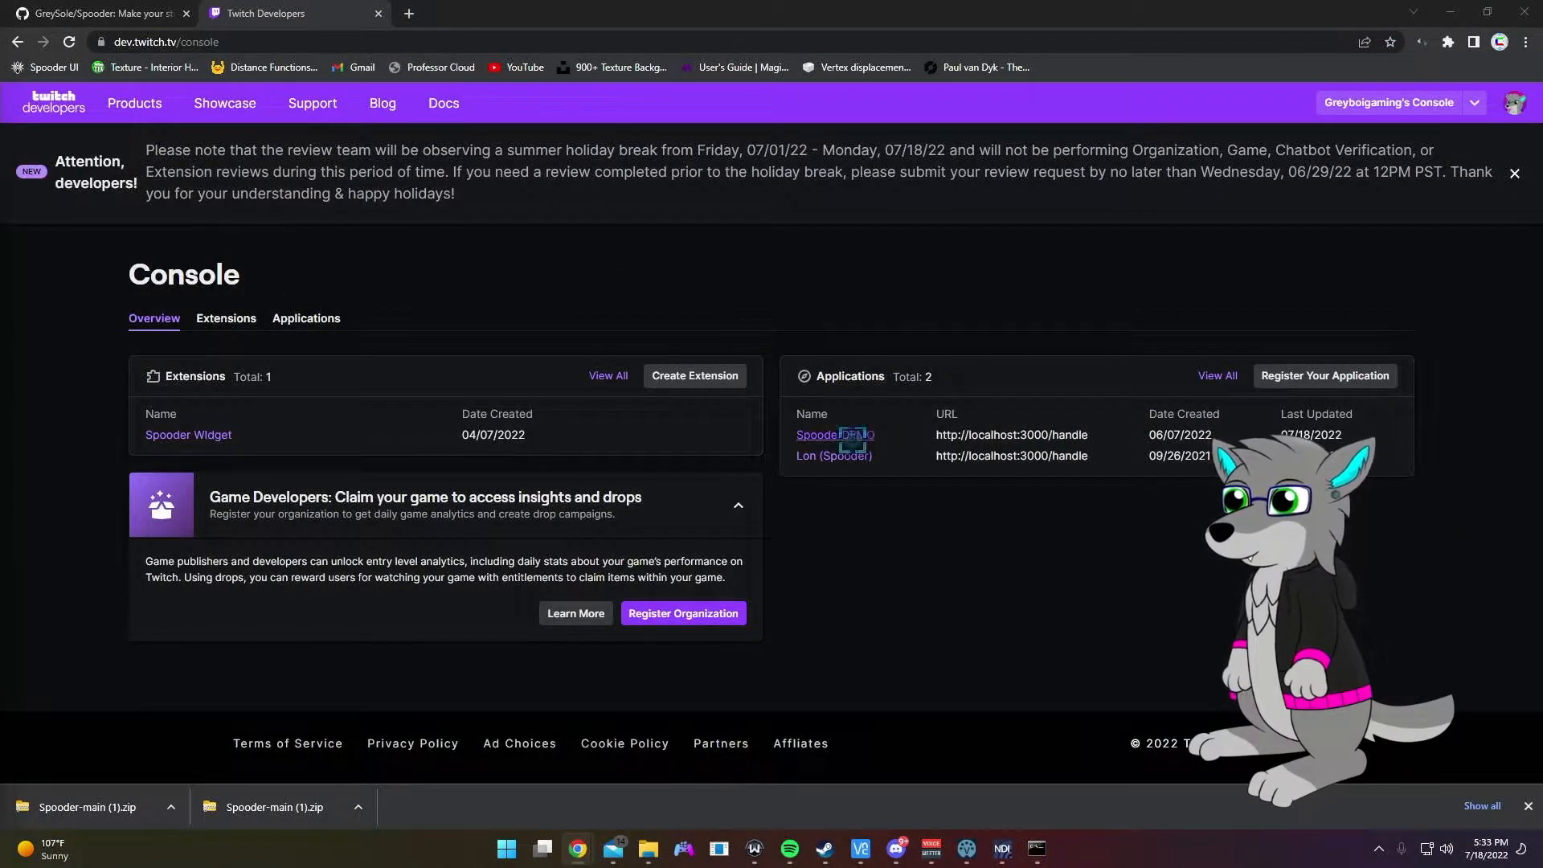
click(840, 435)
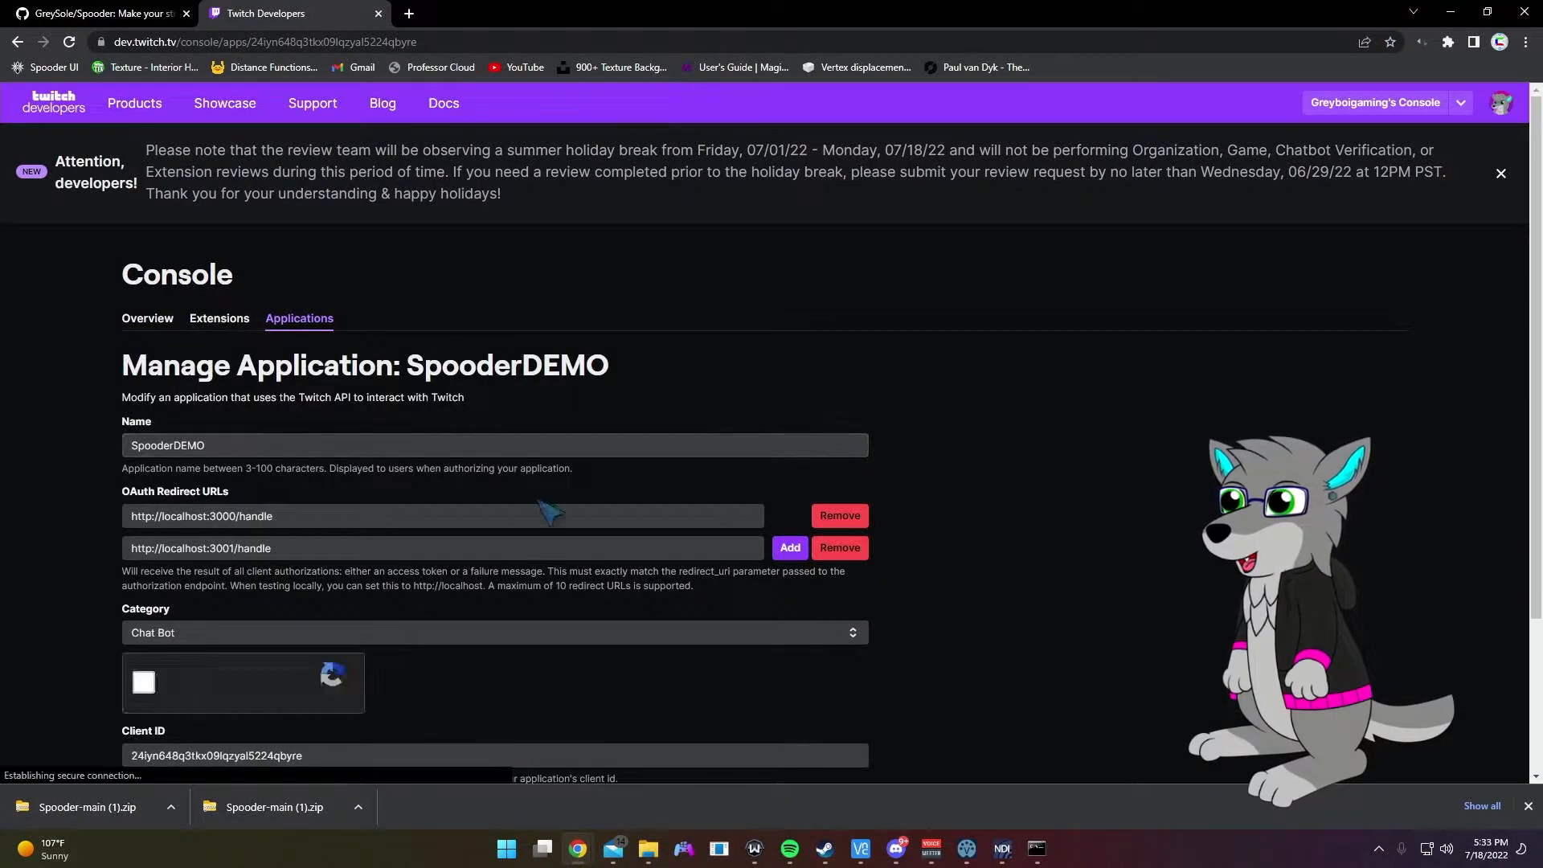
Step: Copy SpooderDEMO's Client ID into Spooder's setup and submit it
scroll(572, 466, down, 3)
double_click(271, 552)
key(ctrl+c)
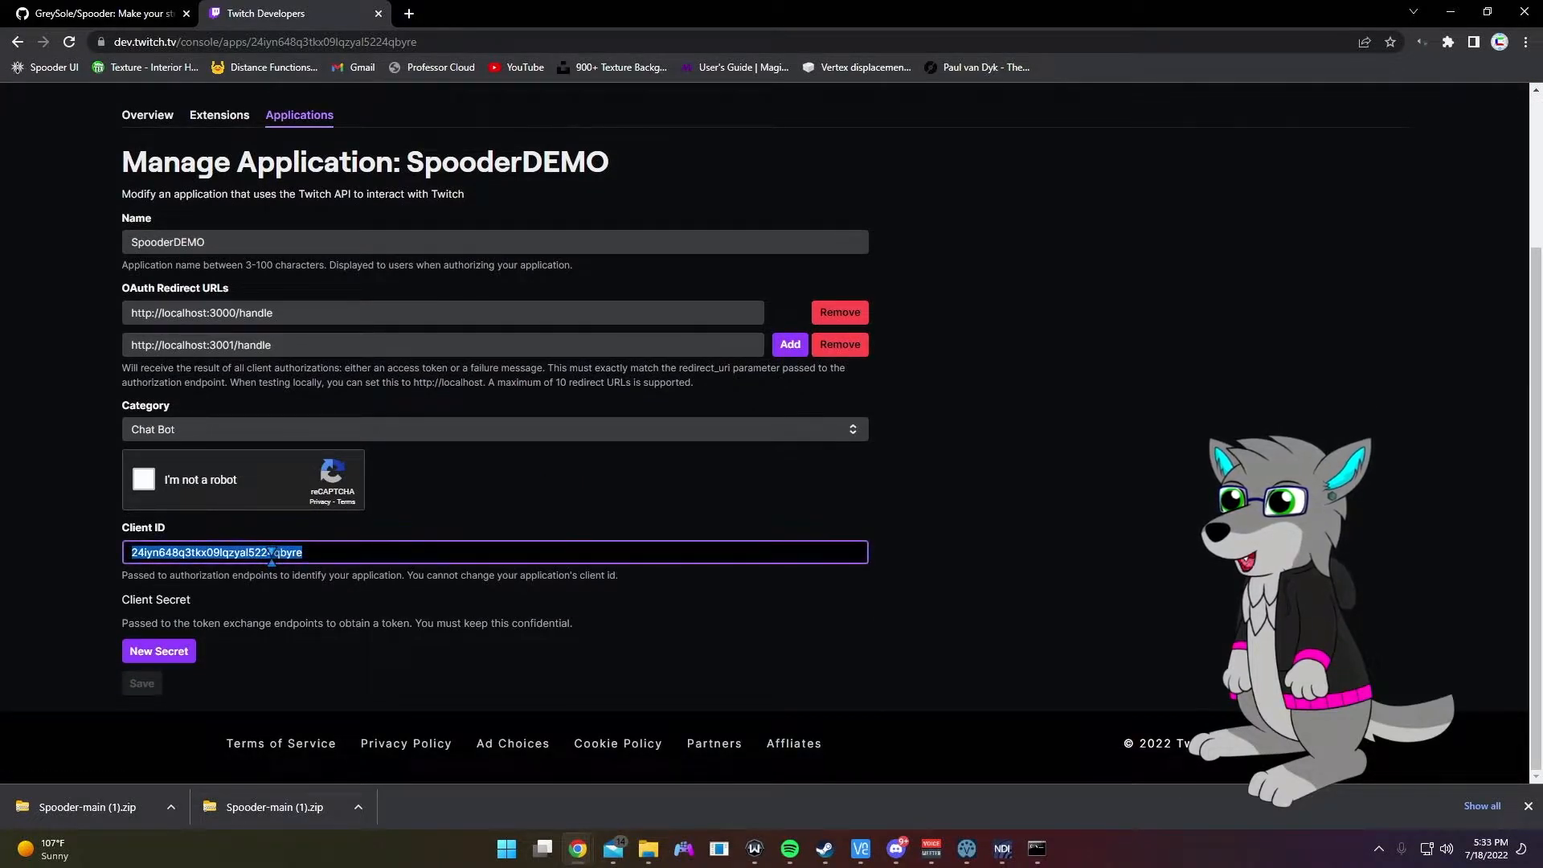
click(1037, 848)
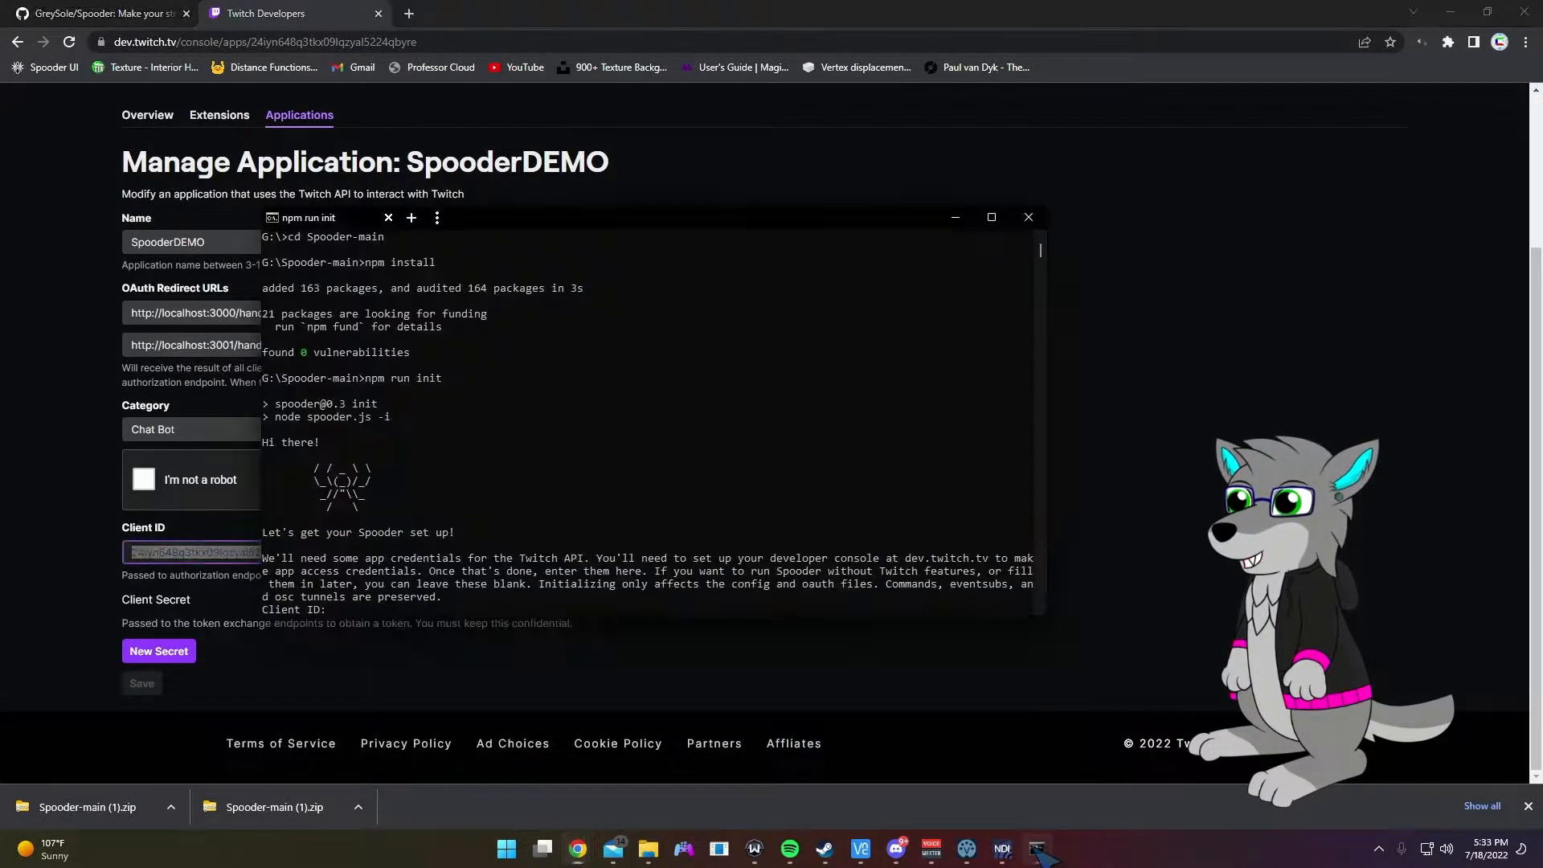
key(ctrl+v)
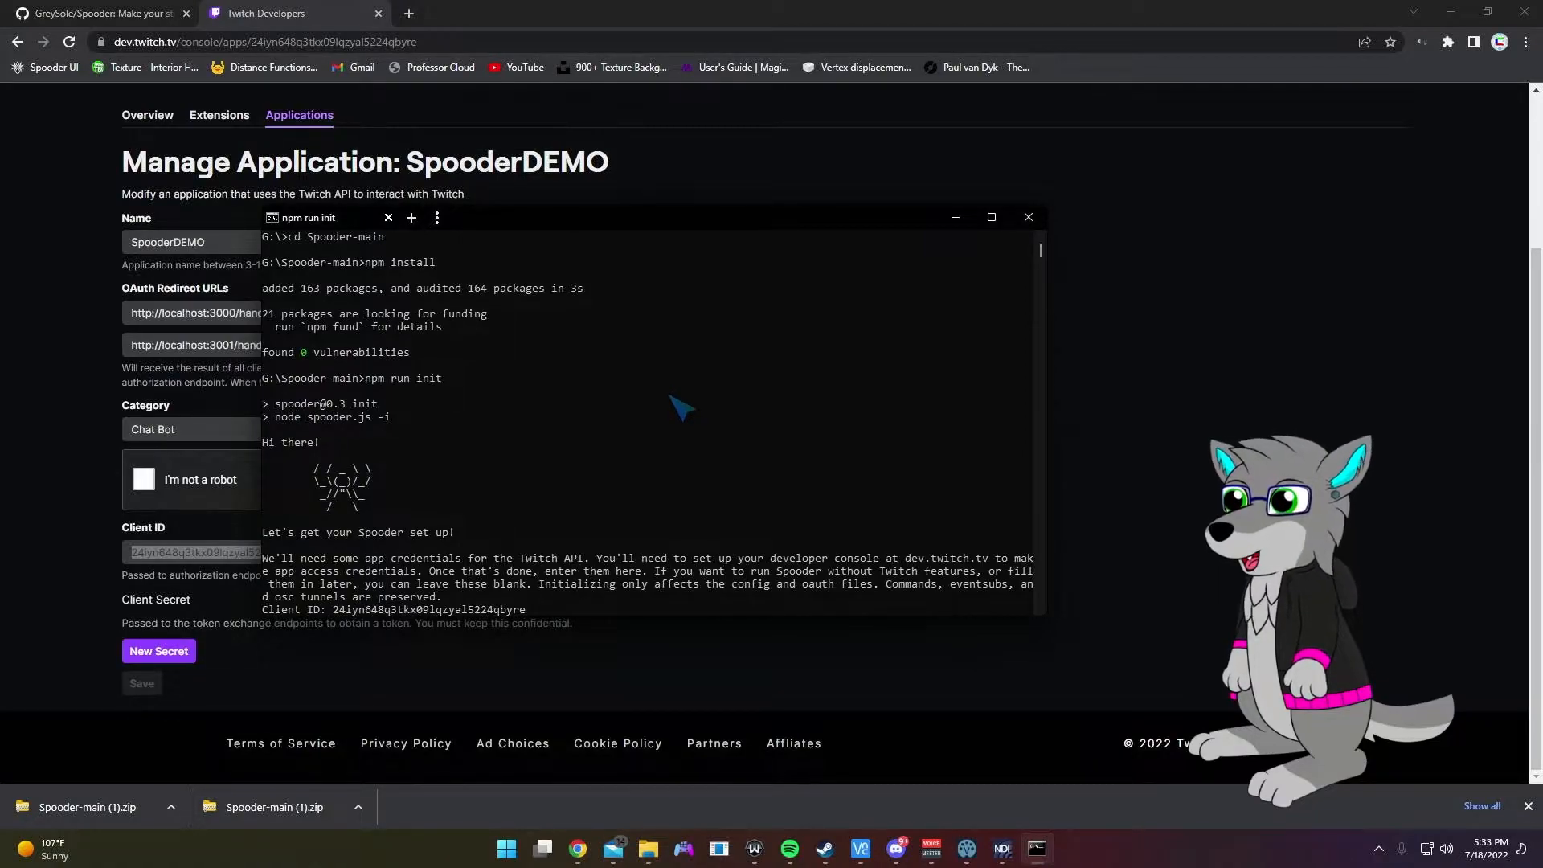
key(Return)
Step: Generate a new client secret for SpooderDEMO and submit it to the setup
drag(629, 225, 1542, 244)
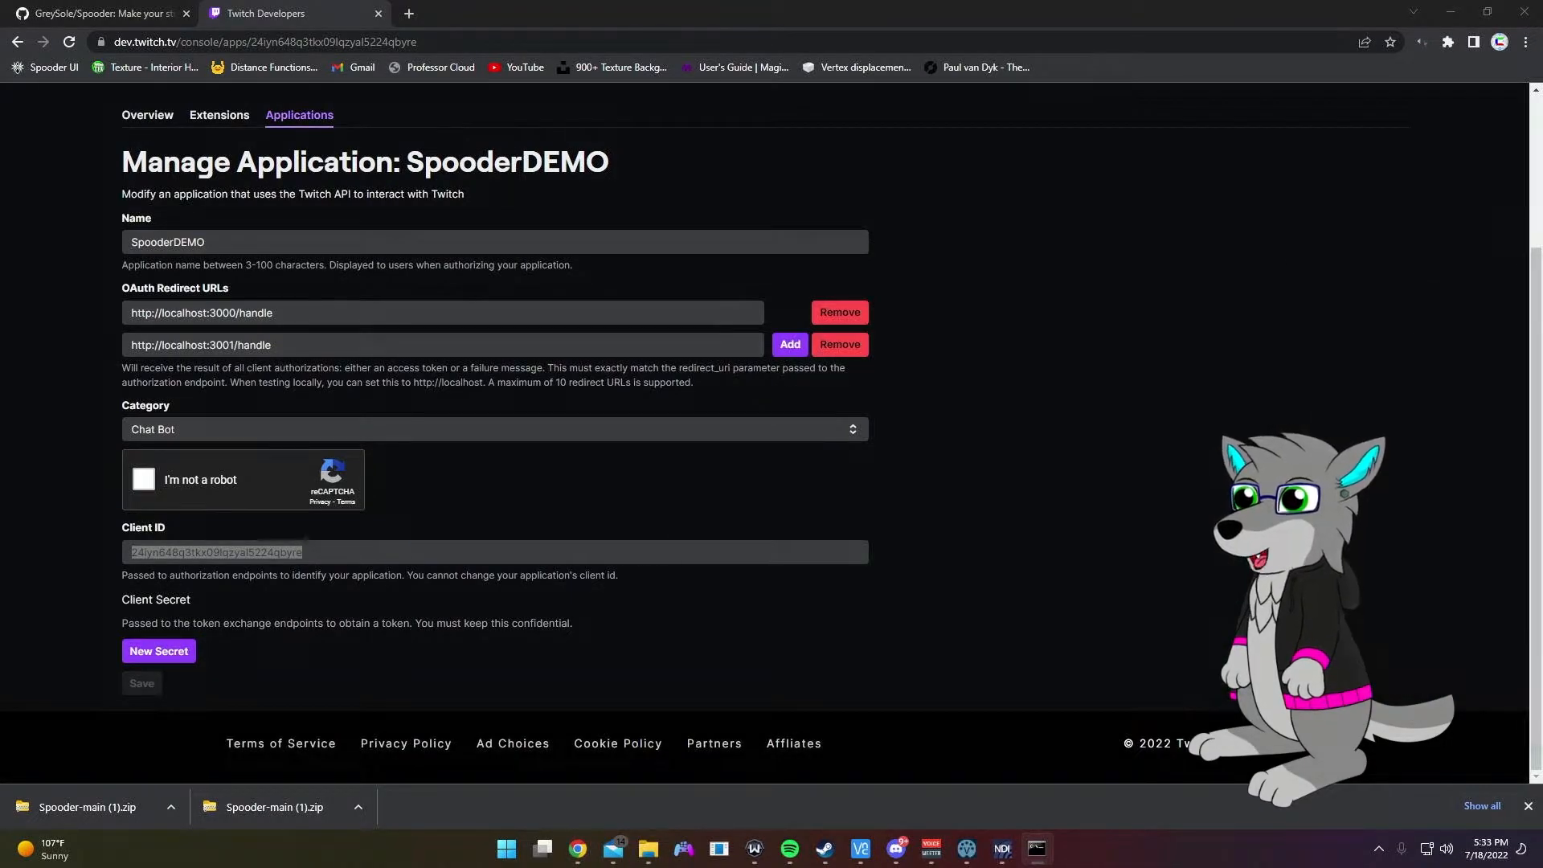
click(164, 651)
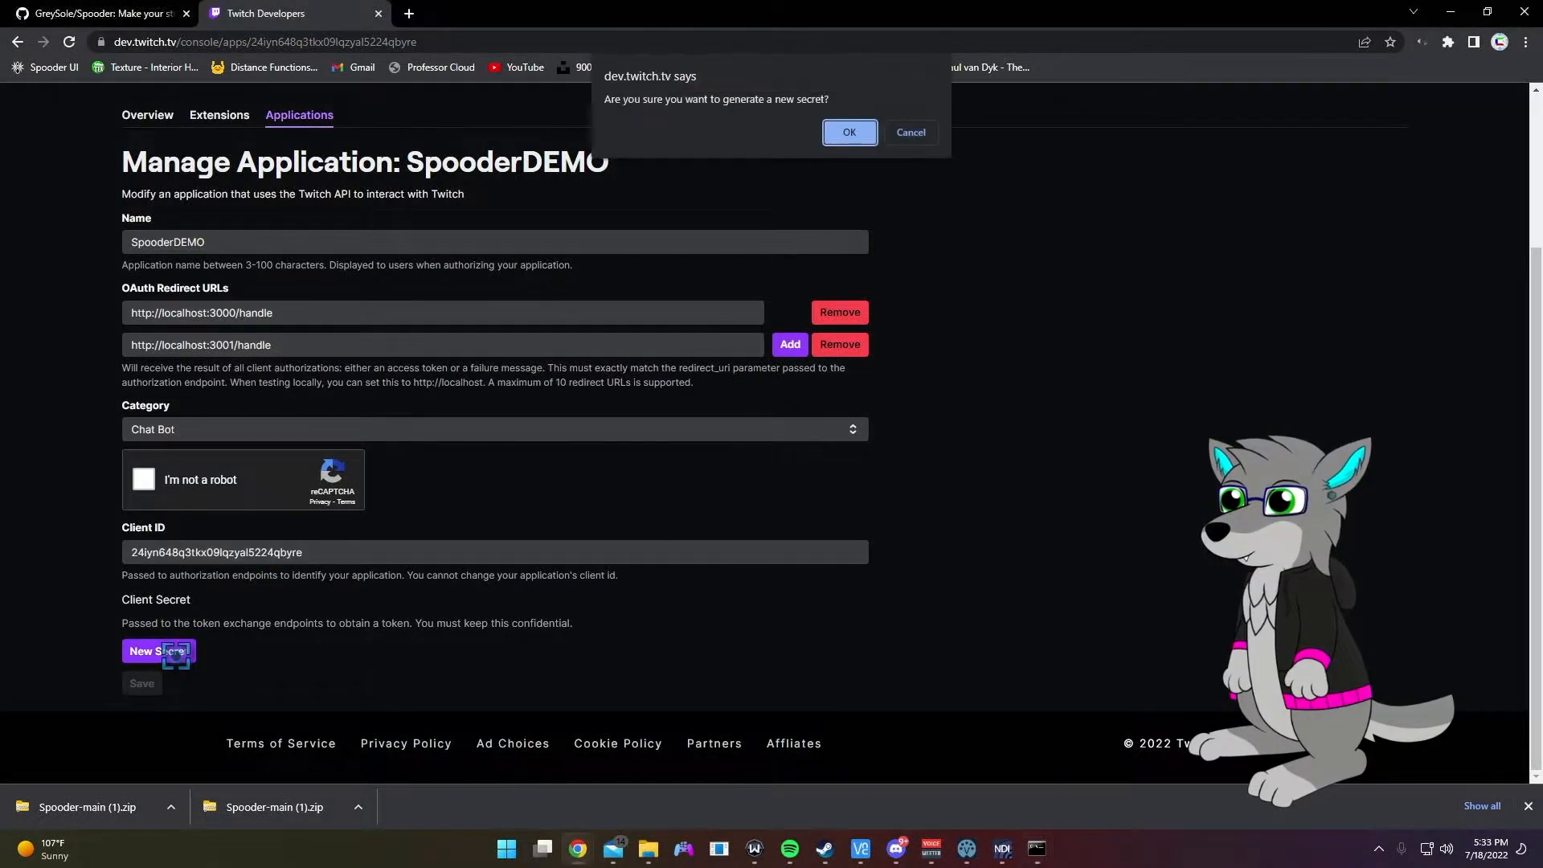
click(849, 133)
double_click(226, 648)
key(ctrl+c)
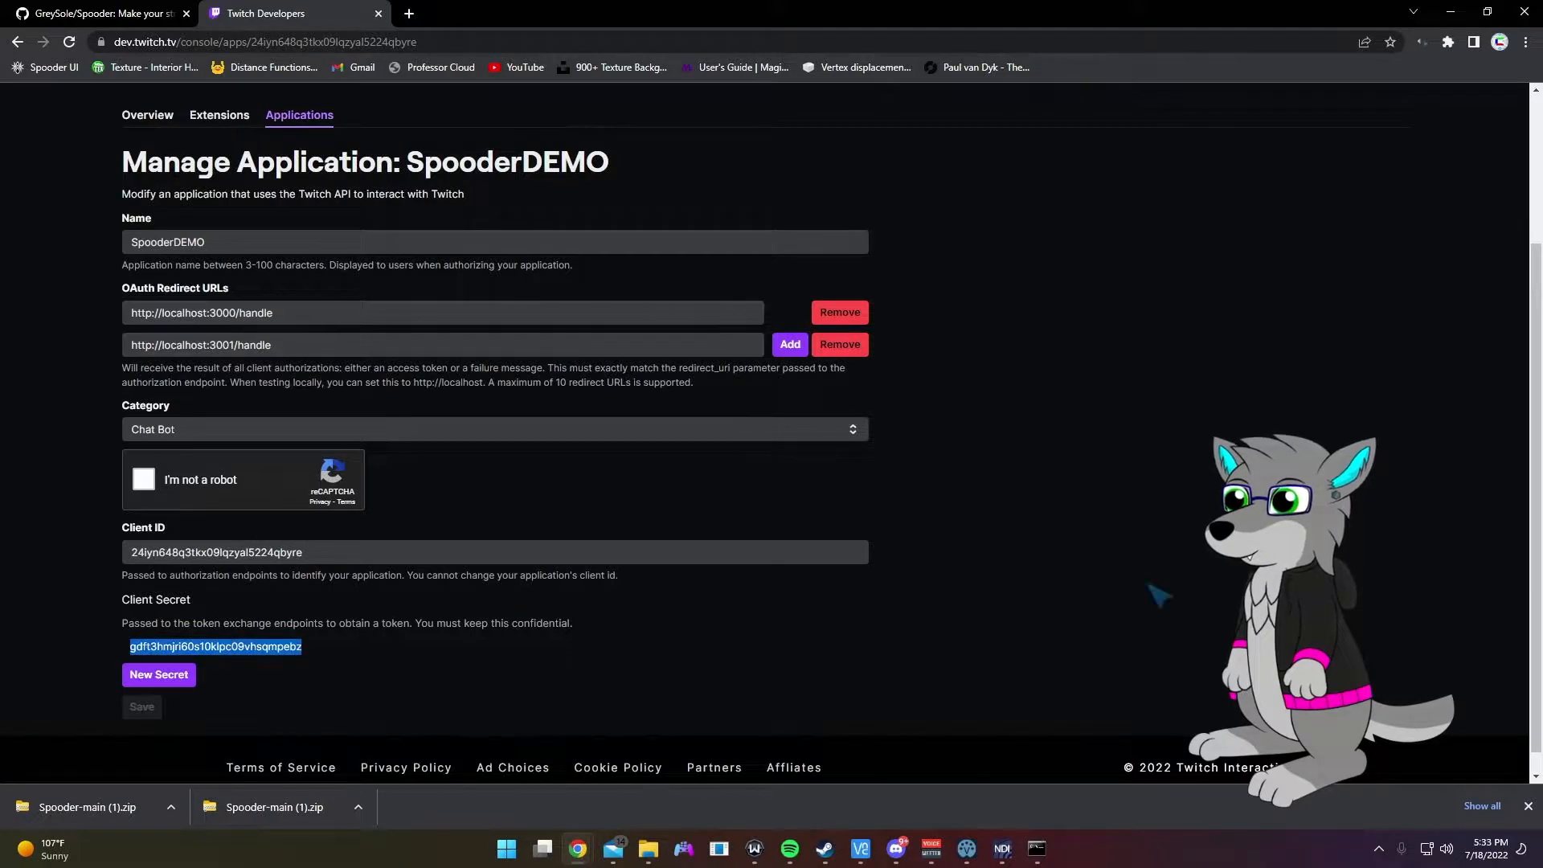
key(alt+Tab)
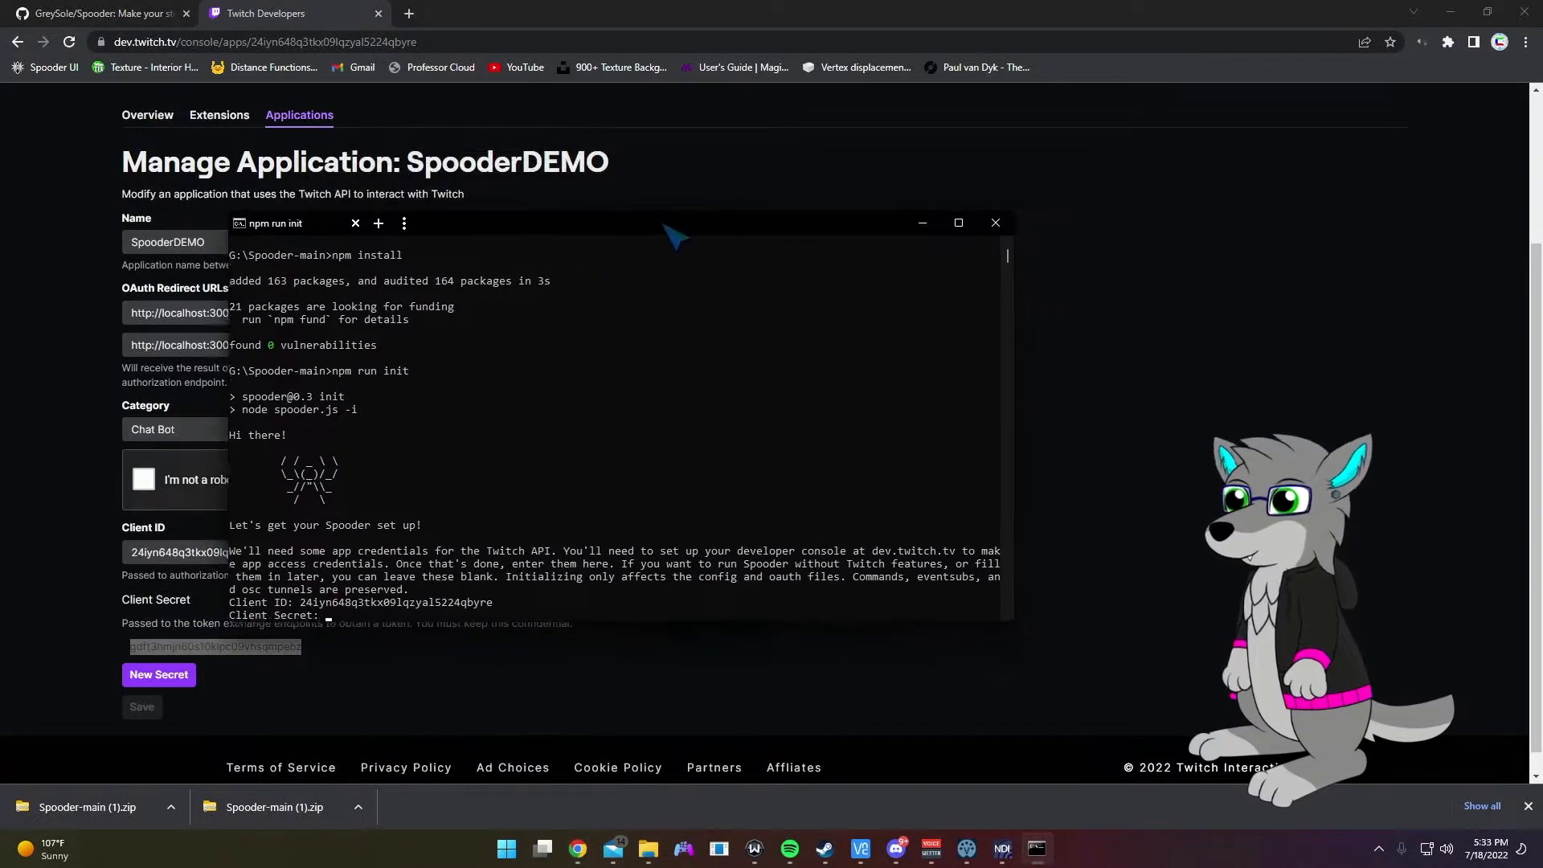
key(ctrl+v)
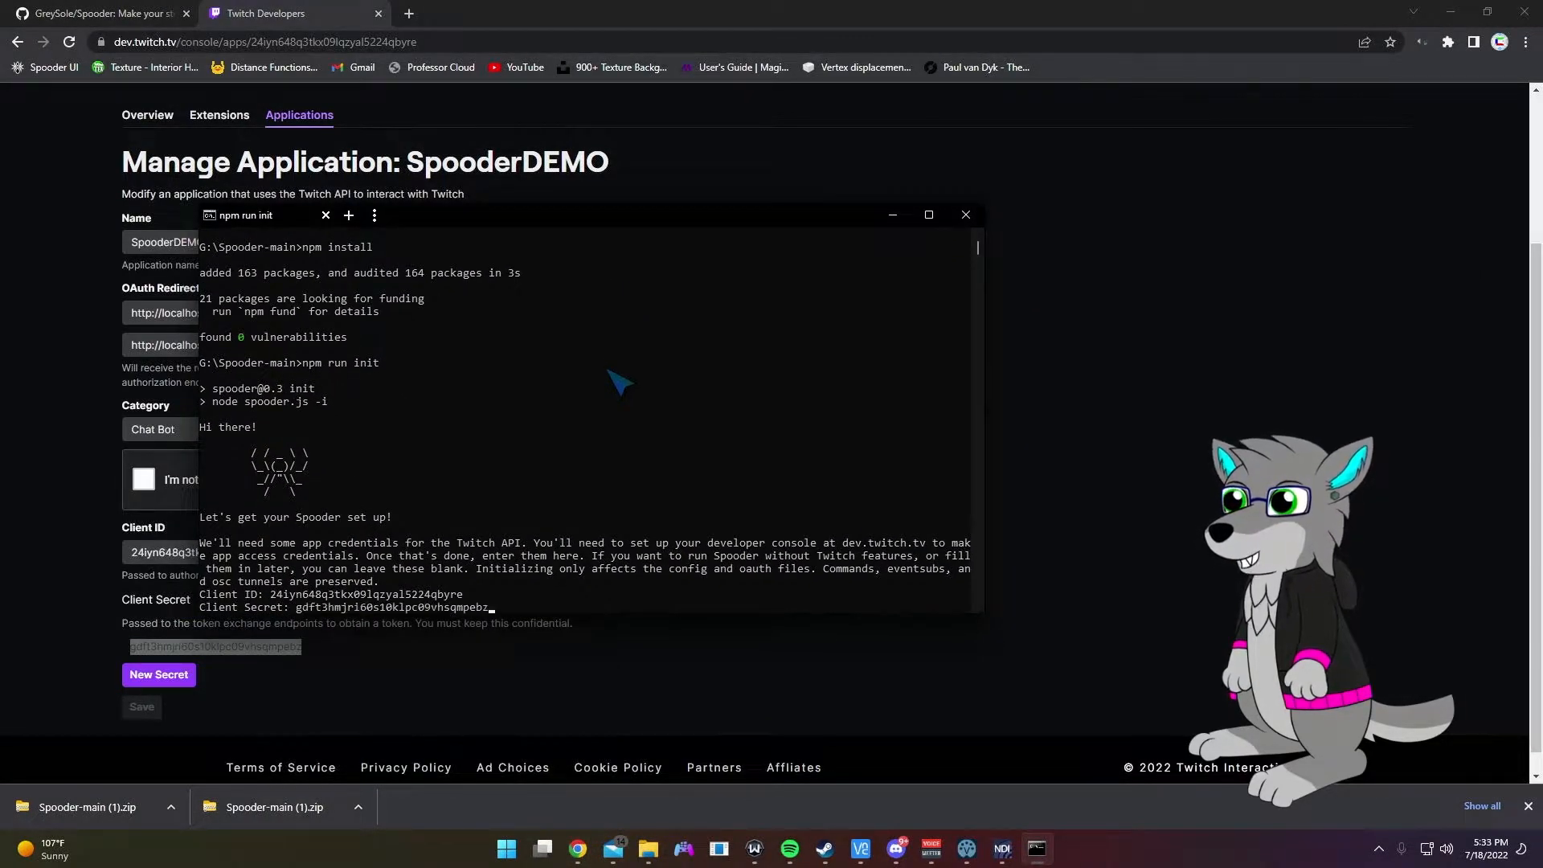
key(Return)
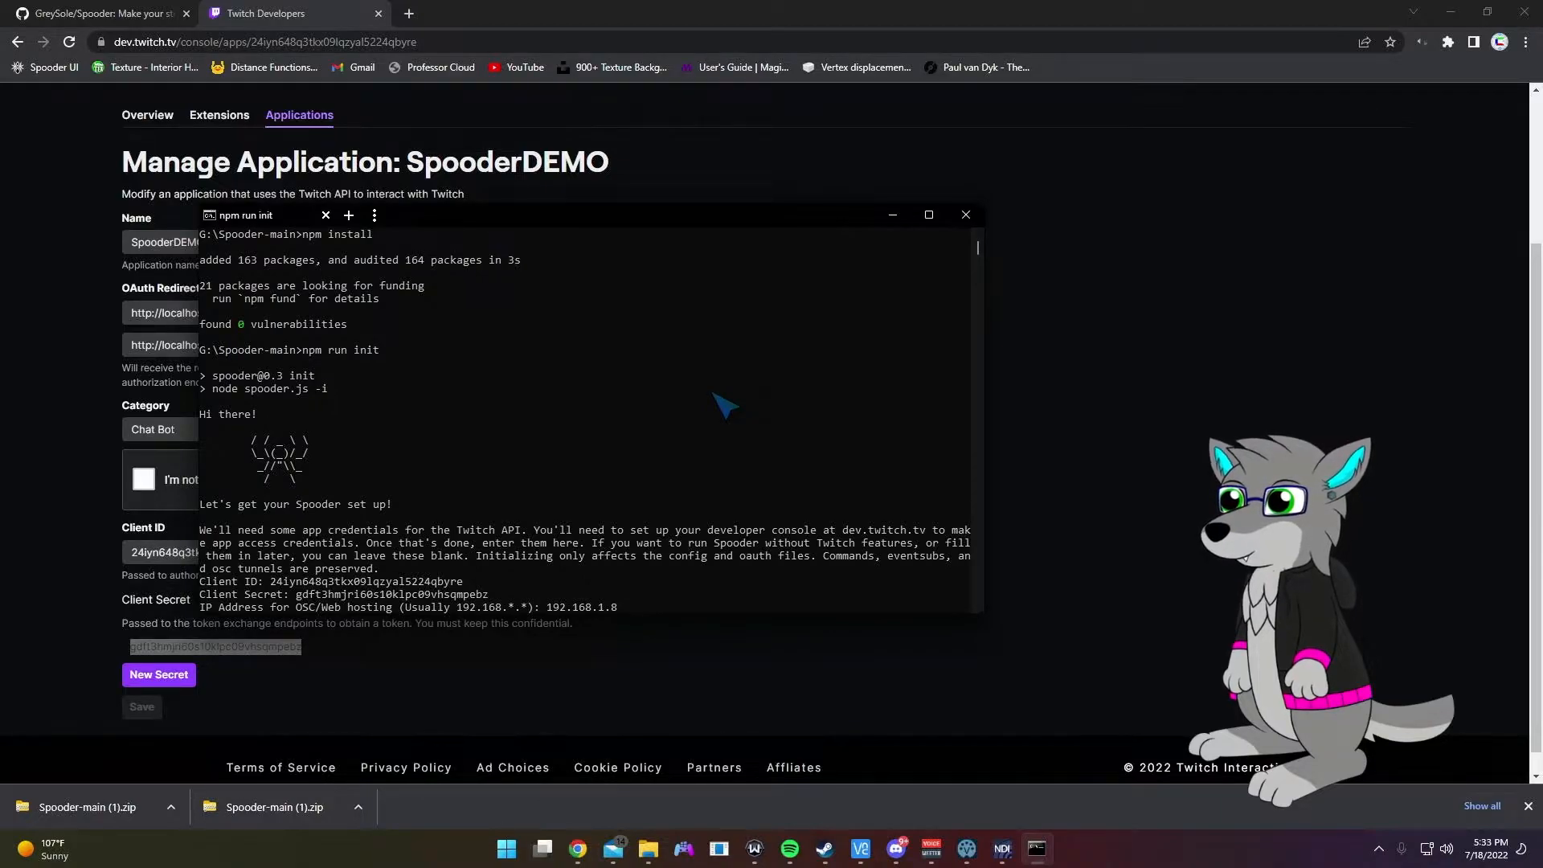
Step: Answer the setup prompts: hosting IP, Spooder's name, help command 'help', and the broadcaster username
key(Return)
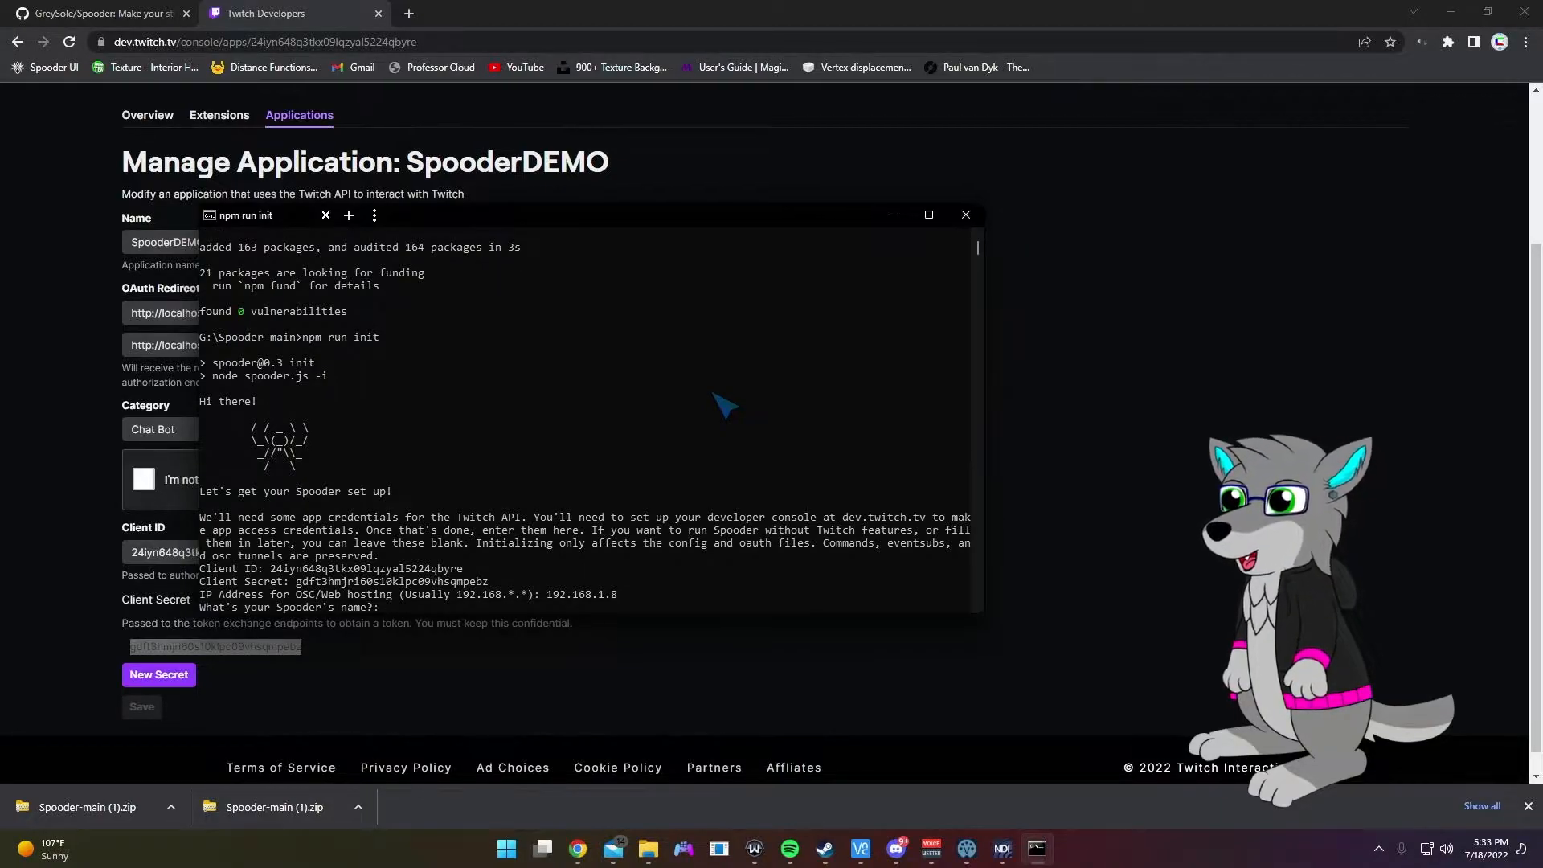
key(Return)
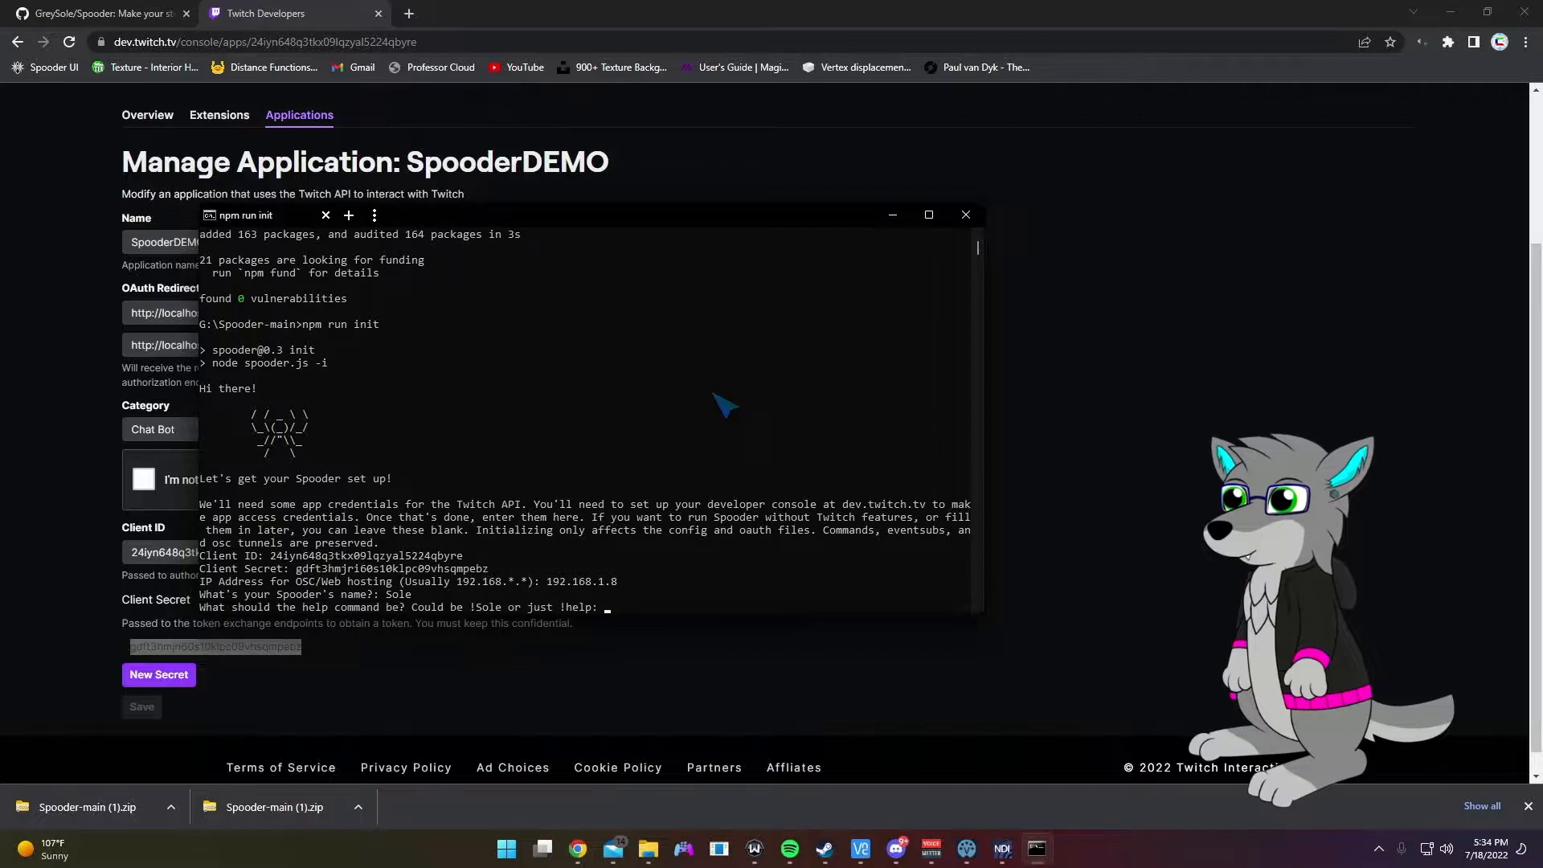
text(help)
key(Return)
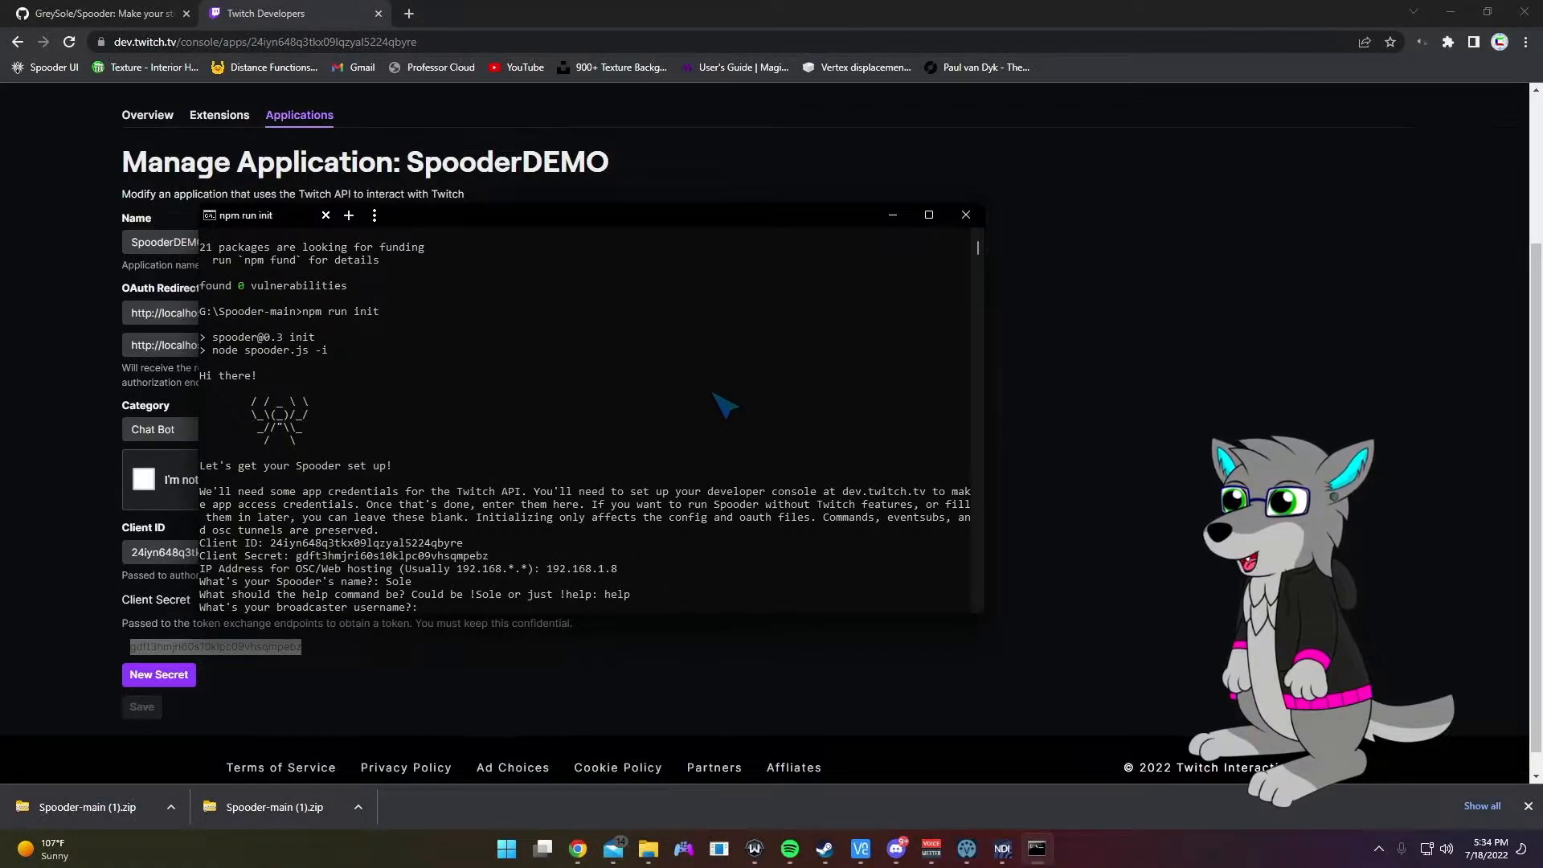
text(greyboigaming)
key(Return)
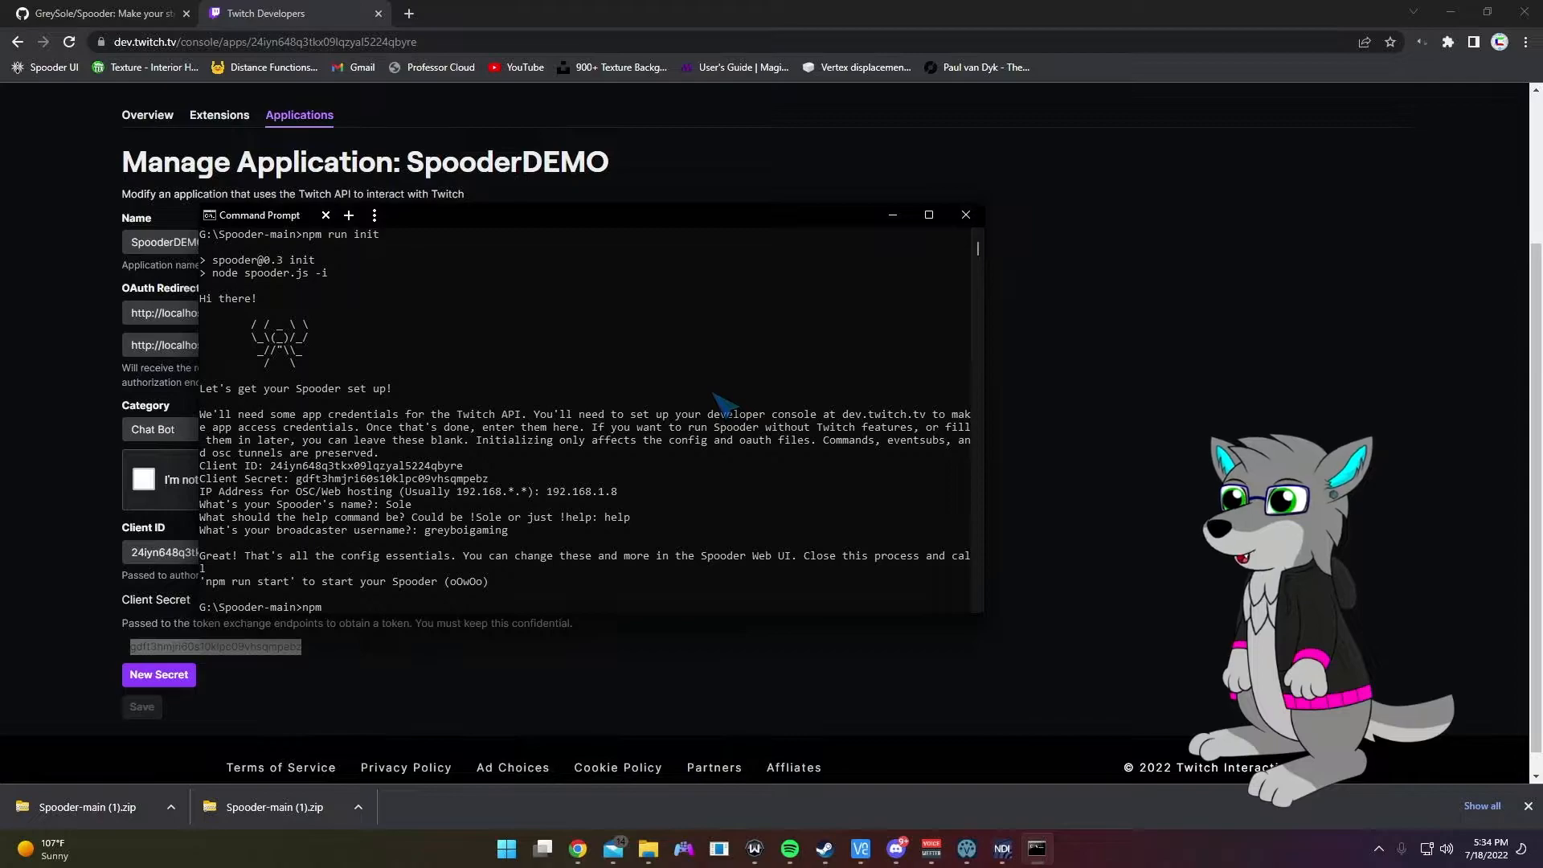
Step: Start Spooder with npm run start, select its Web UI address, and dock a new browser tab
key(Return)
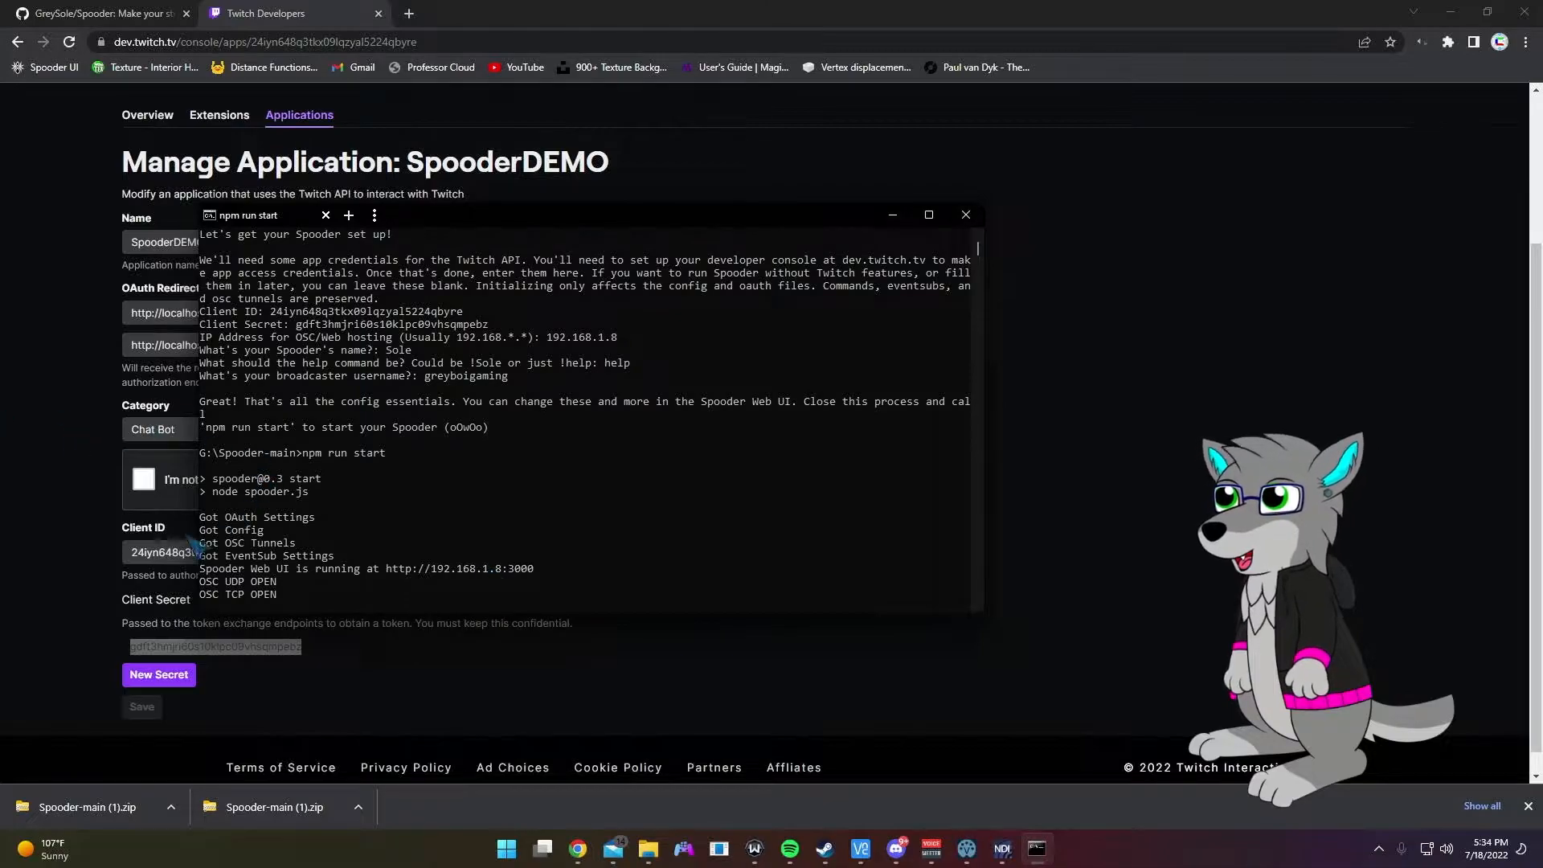
double_click(406, 568)
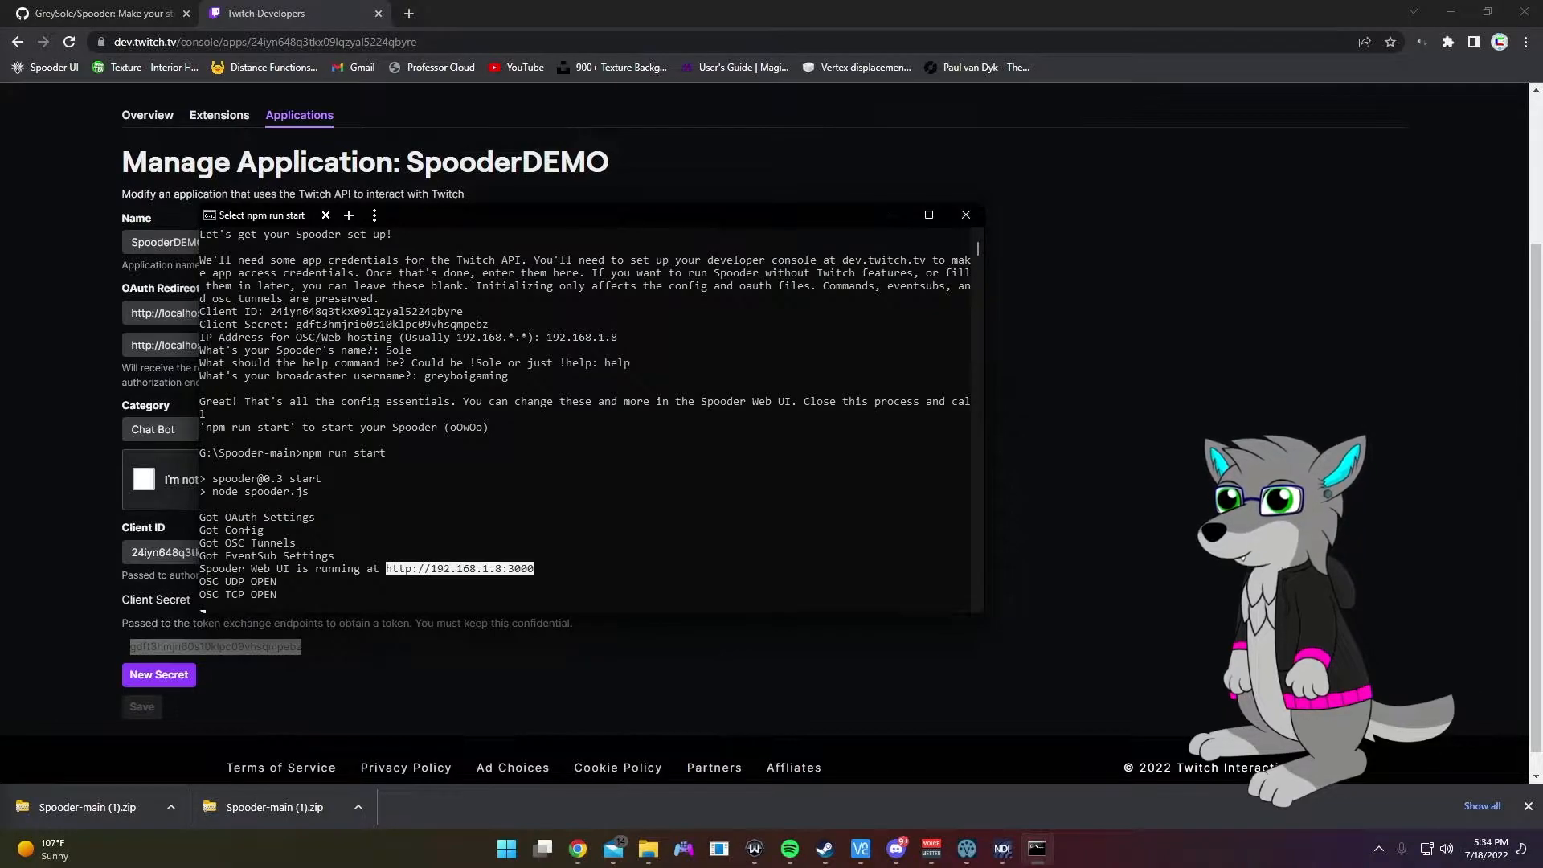
drag(0, 56, 619, 16)
Step: Load localhost:3000, view the Events section, and open the menu showing NOT LOGGED IN
click(612, 40)
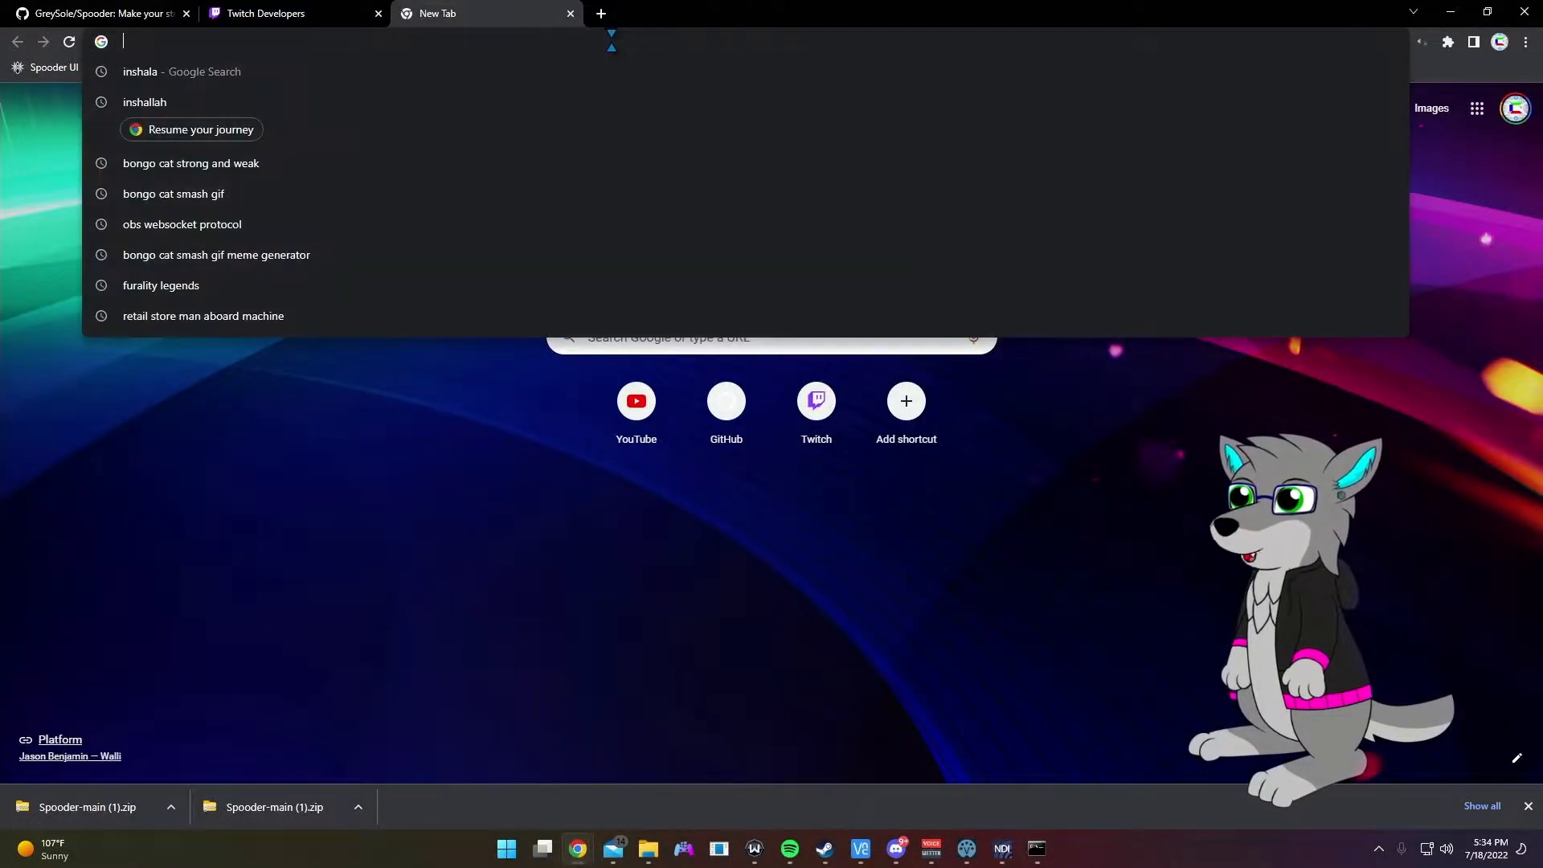
text(localhos)
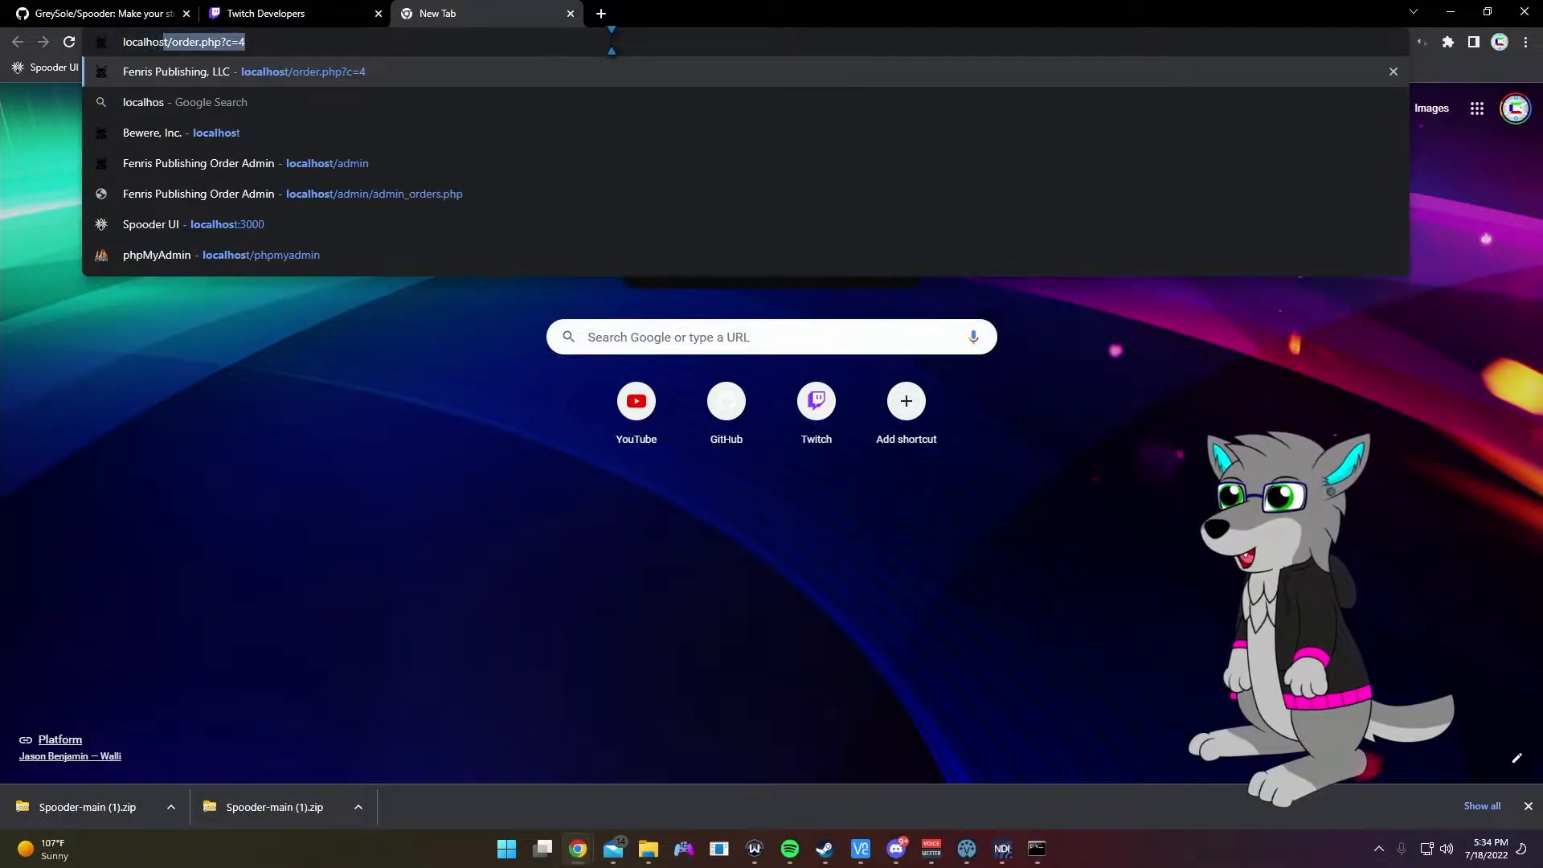
text(t:3000)
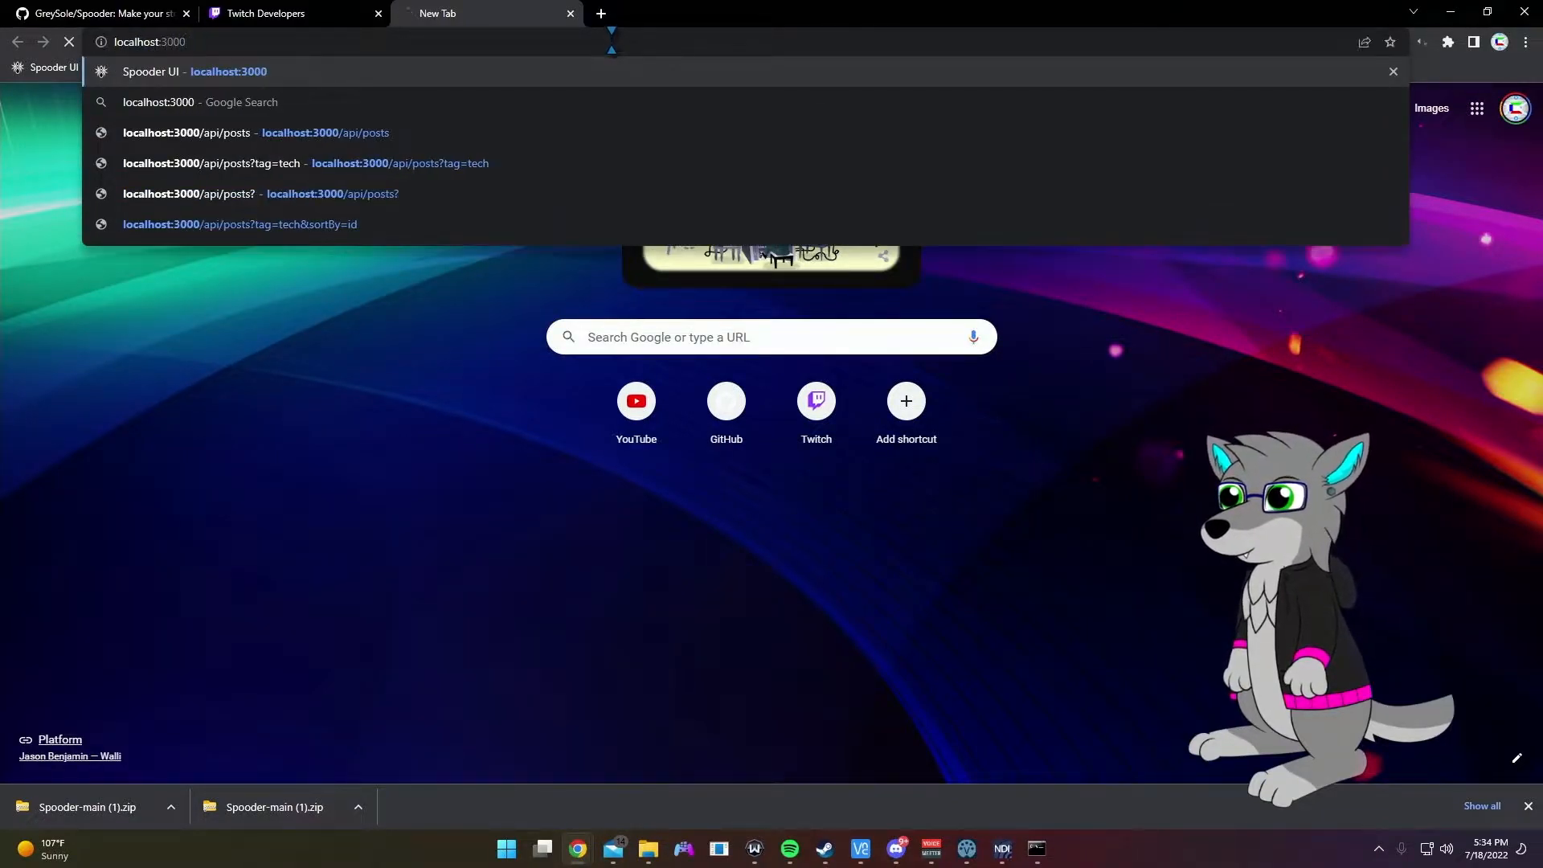
key(Return)
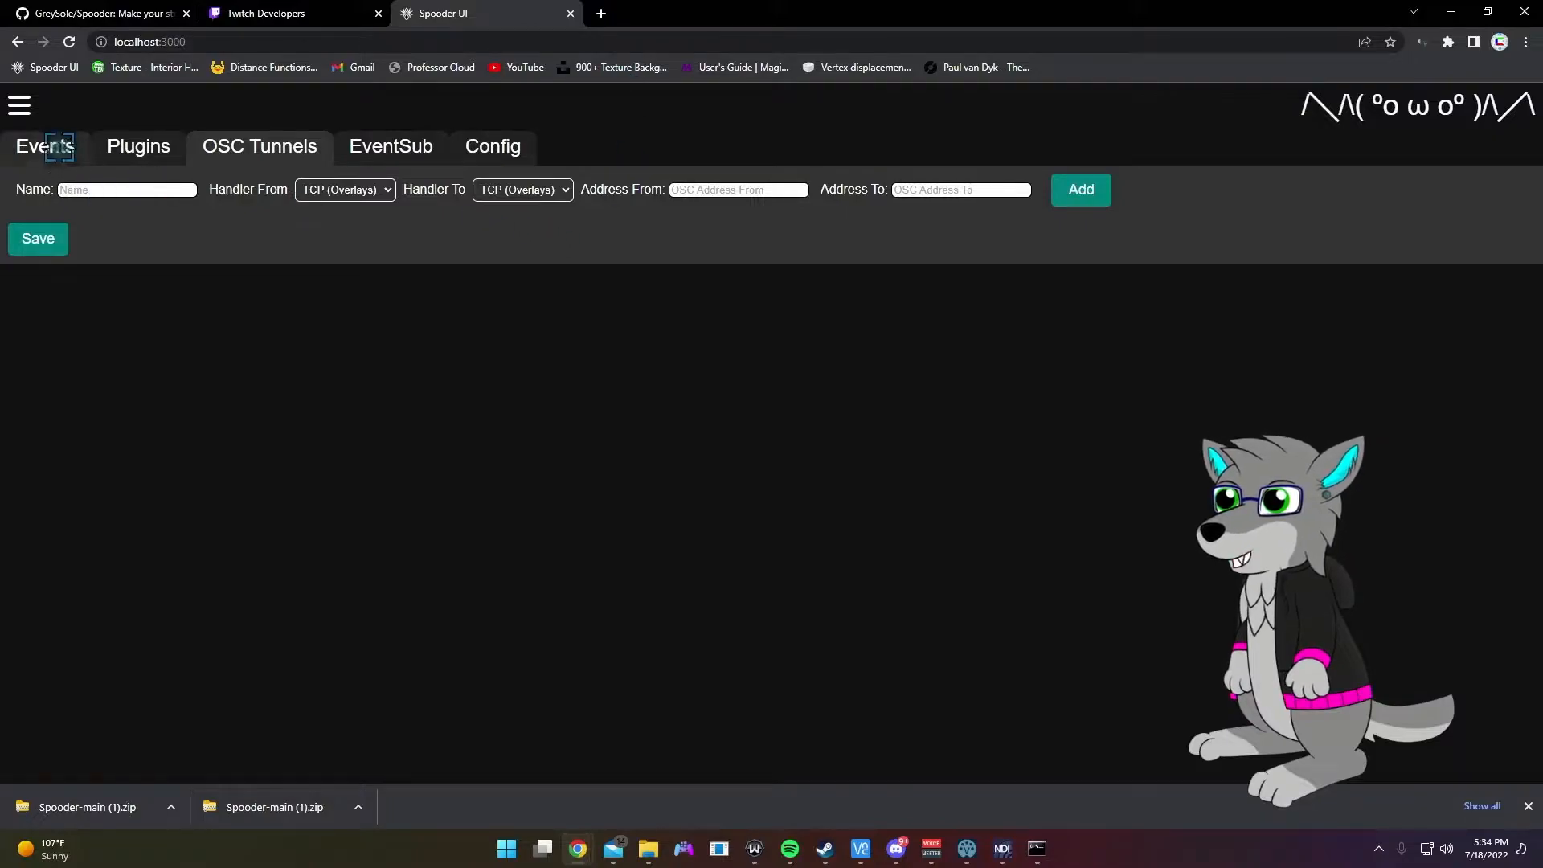
click(60, 148)
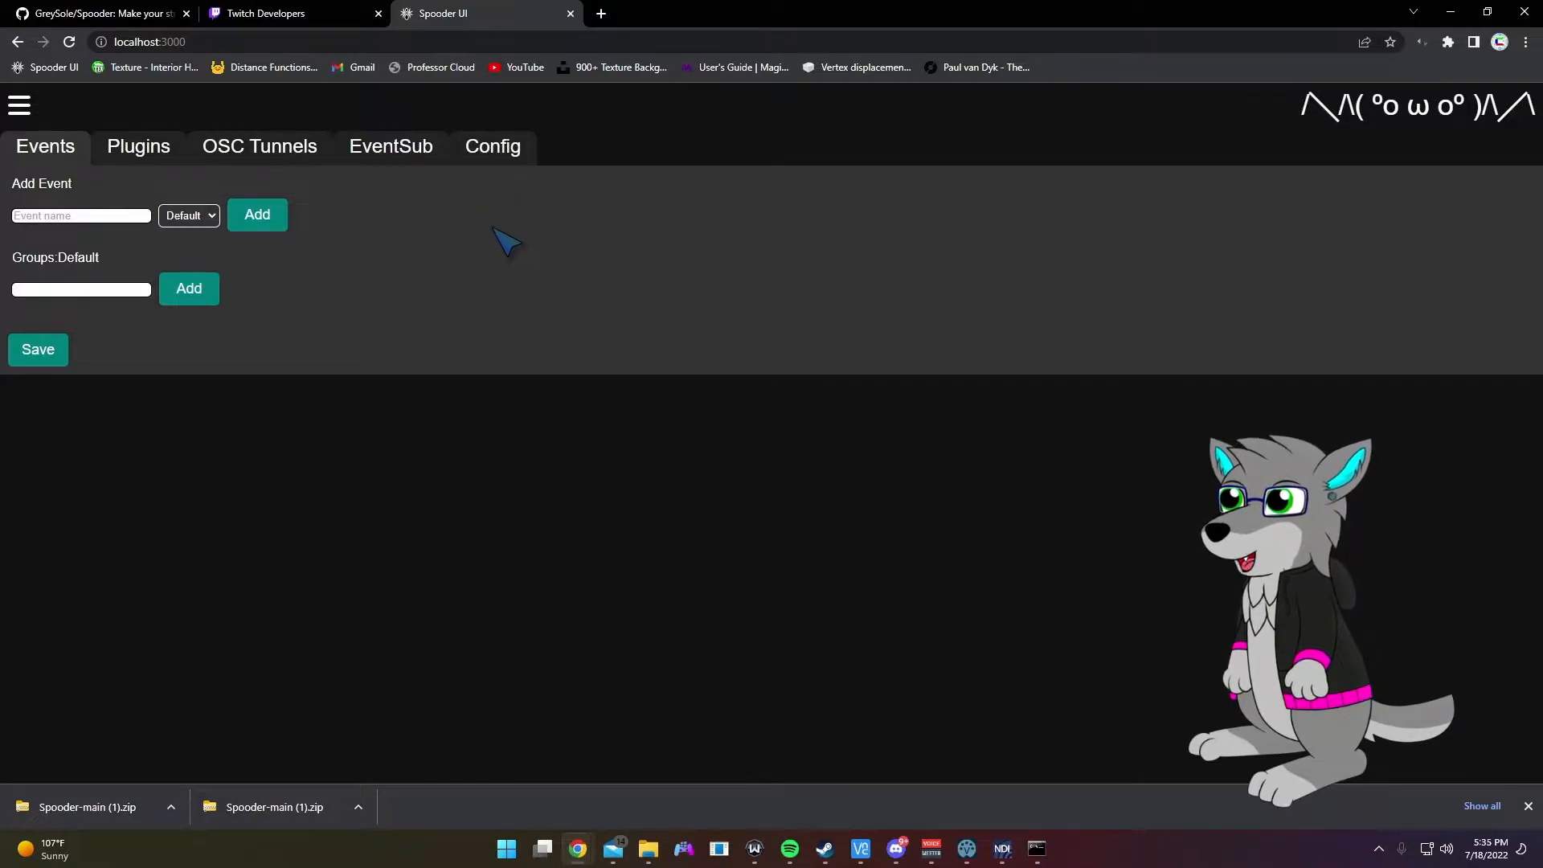
click(202, 105)
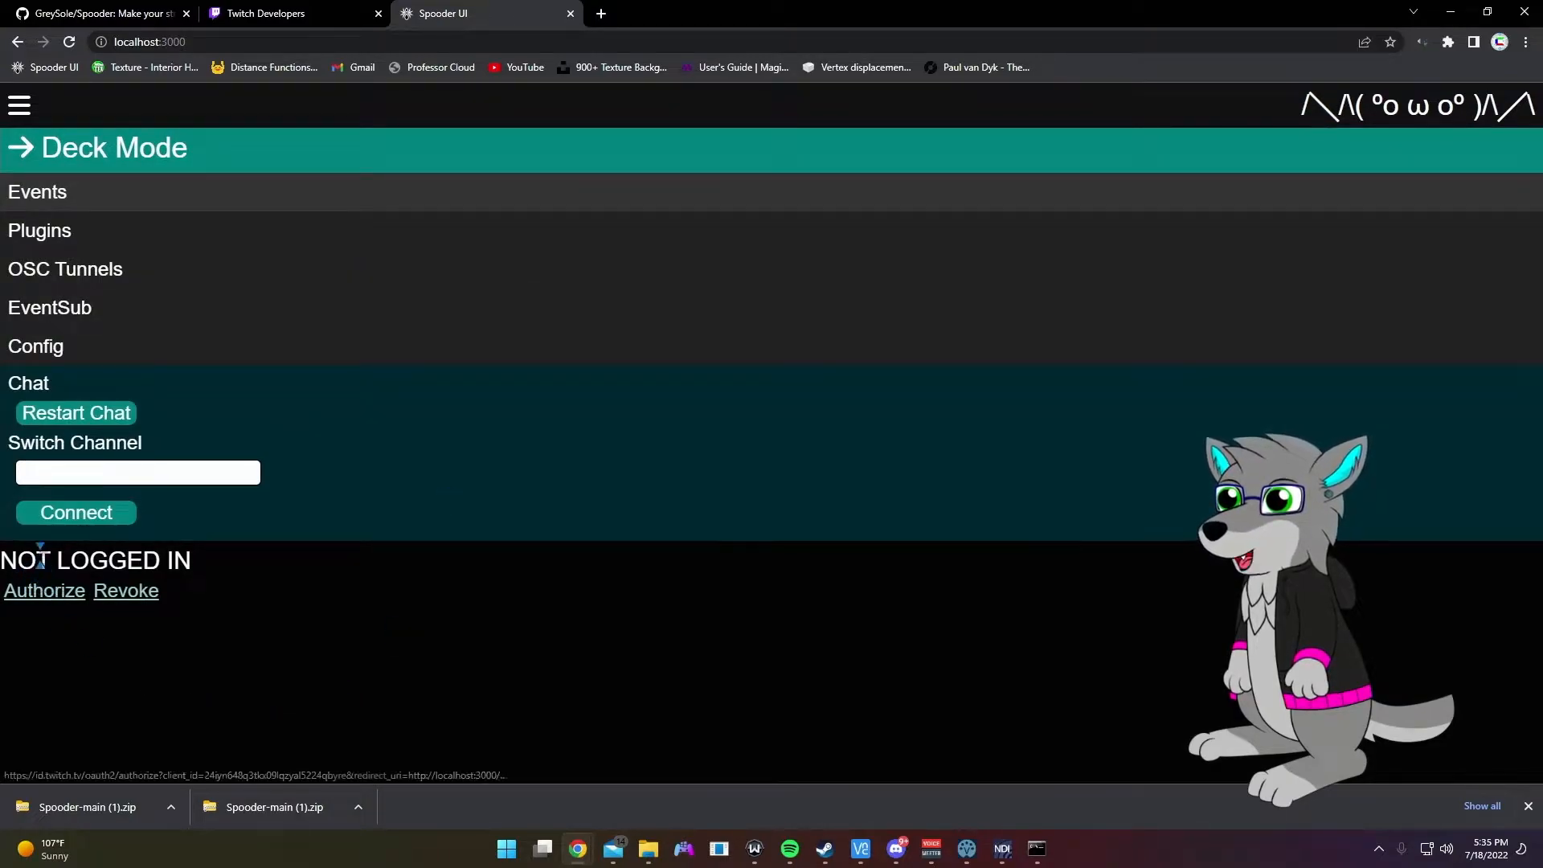
Step: Authorize Spooder with Twitch, dismiss the downloads bar, and reopen the menu showing the logged-in account
click(45, 594)
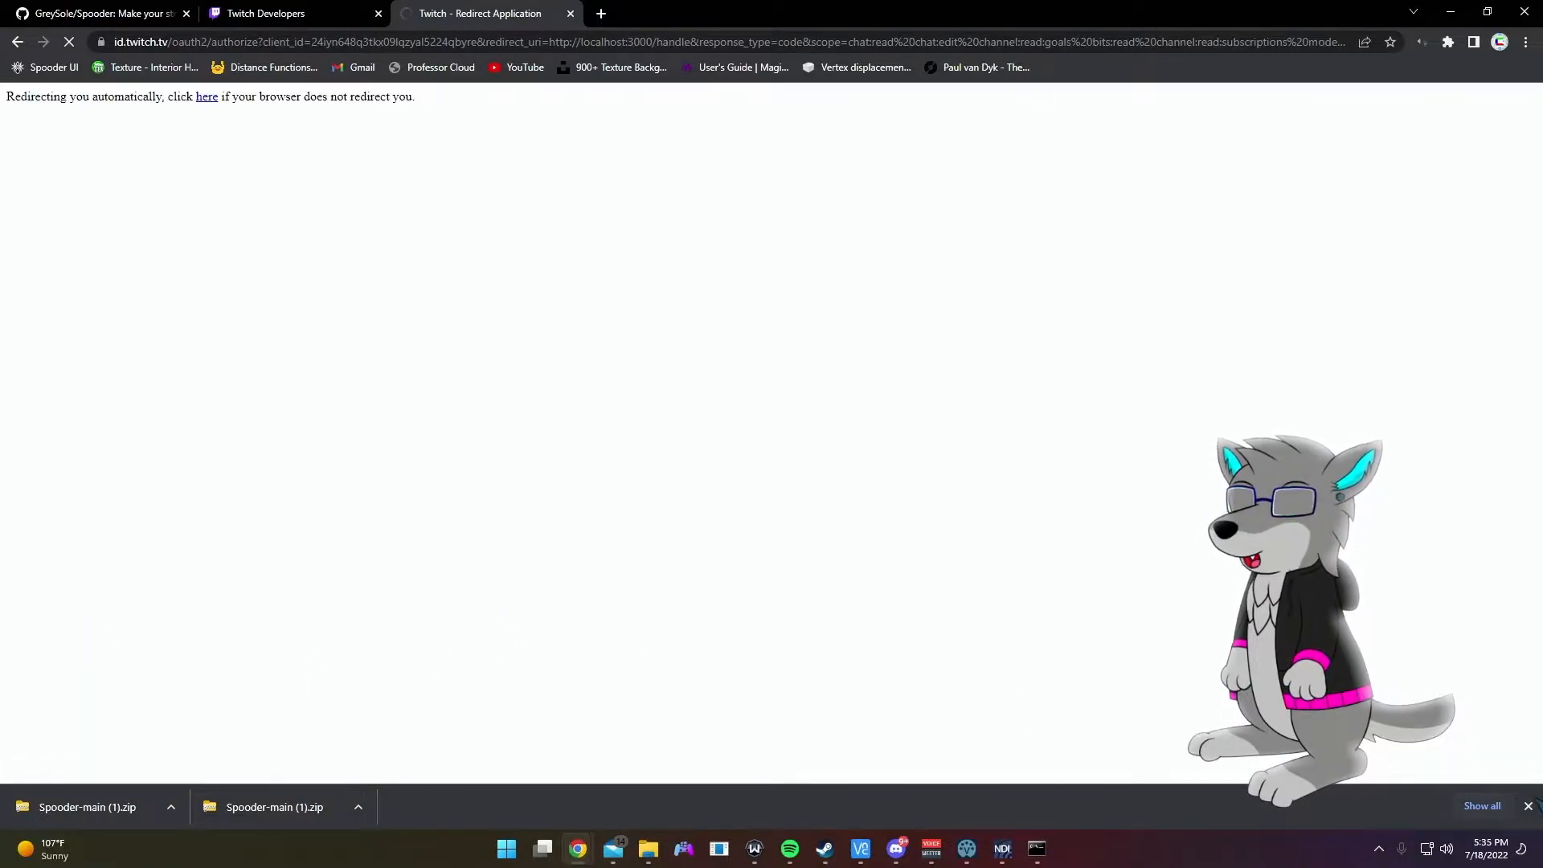
click(1529, 806)
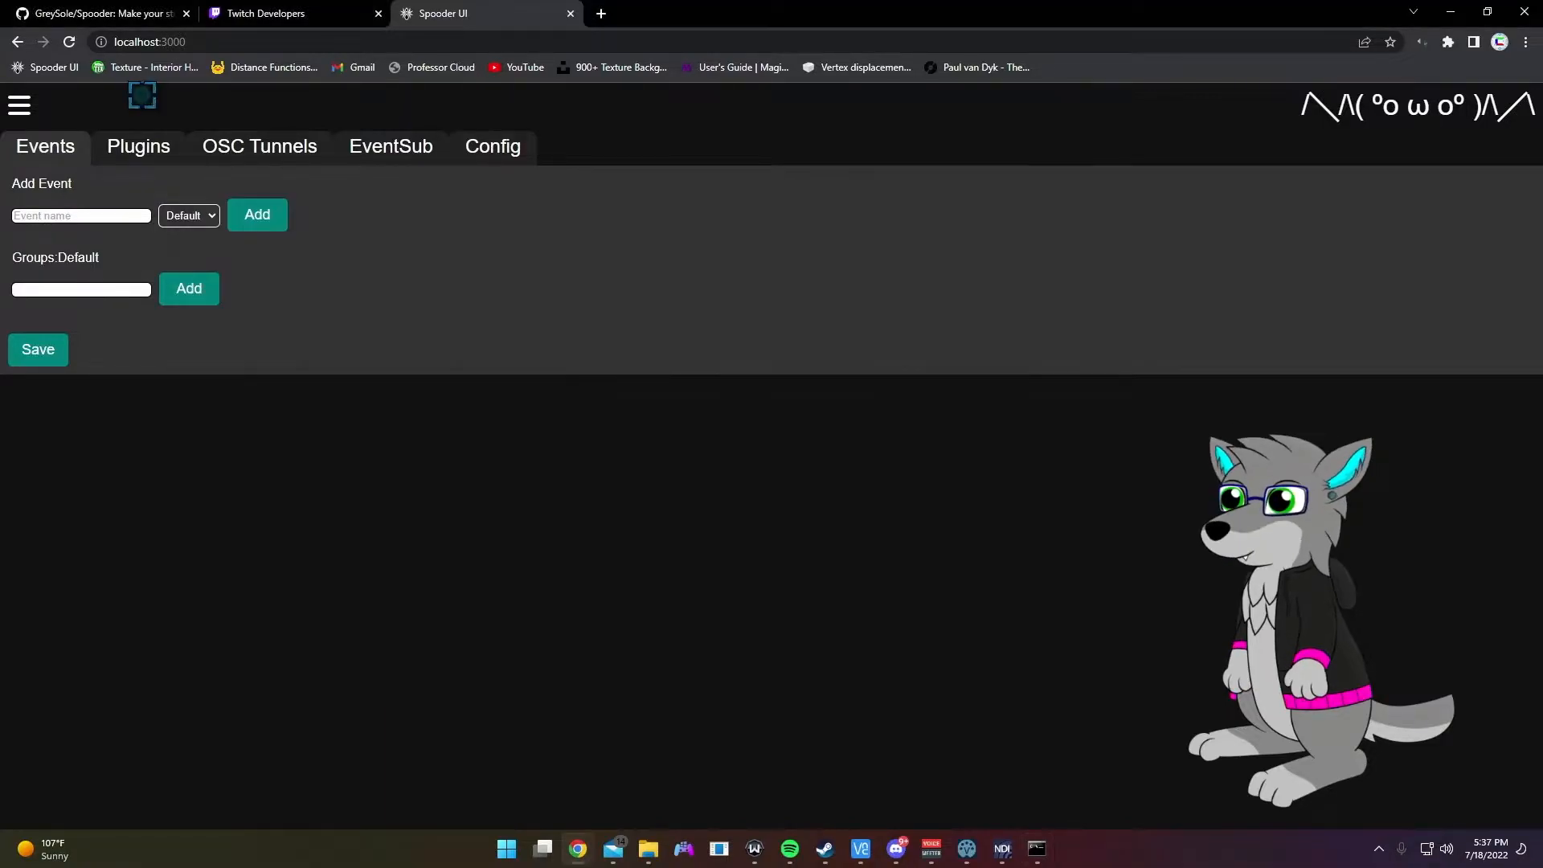
click(141, 97)
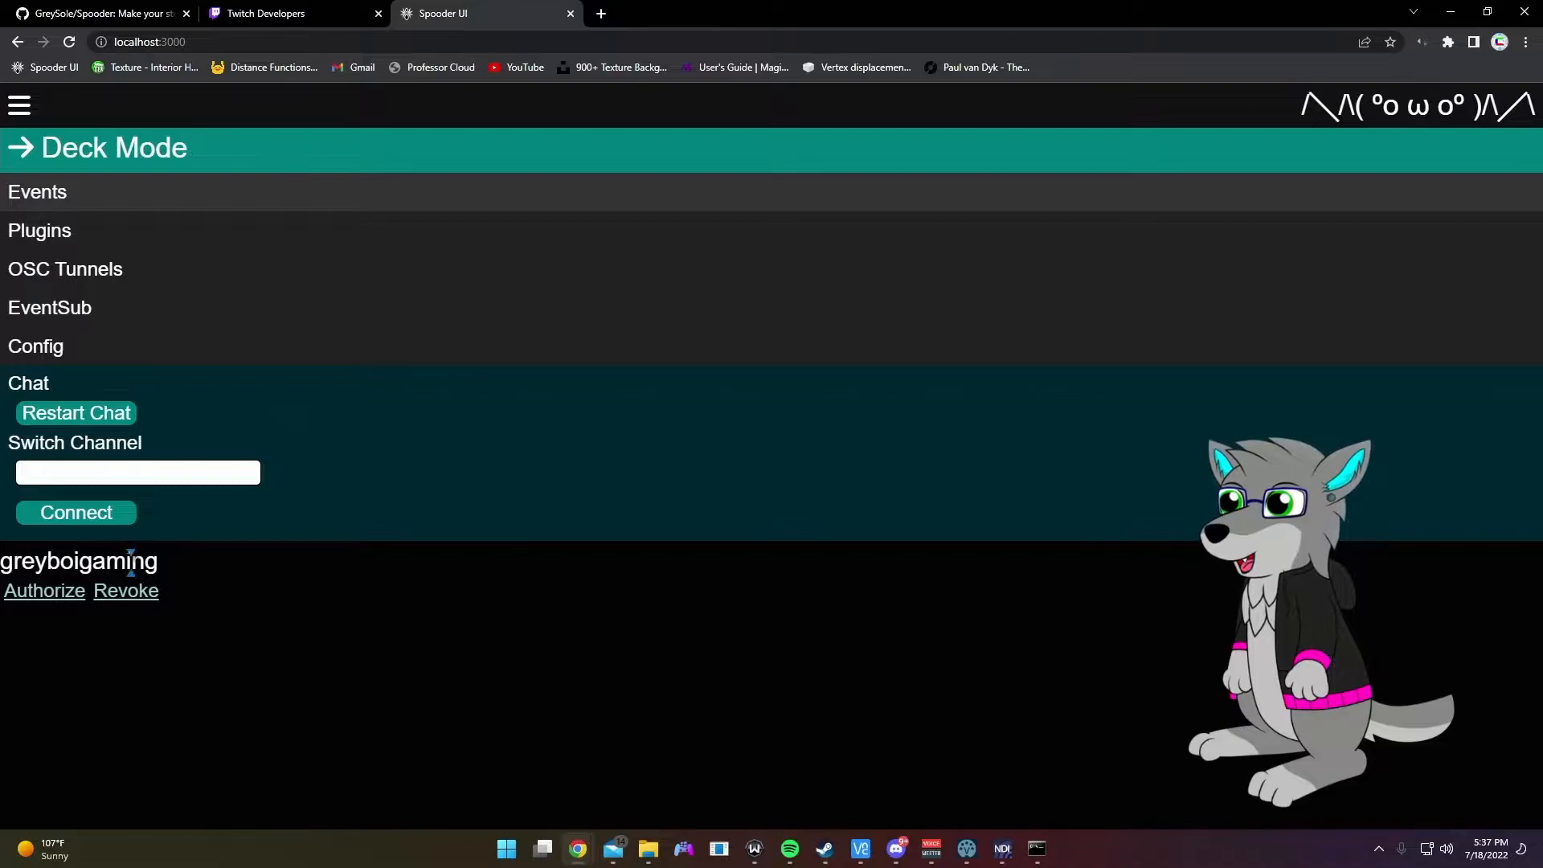
Step: On the EventSub page, save the current oauth as the broadcaster oauth and check the console
click(144, 104)
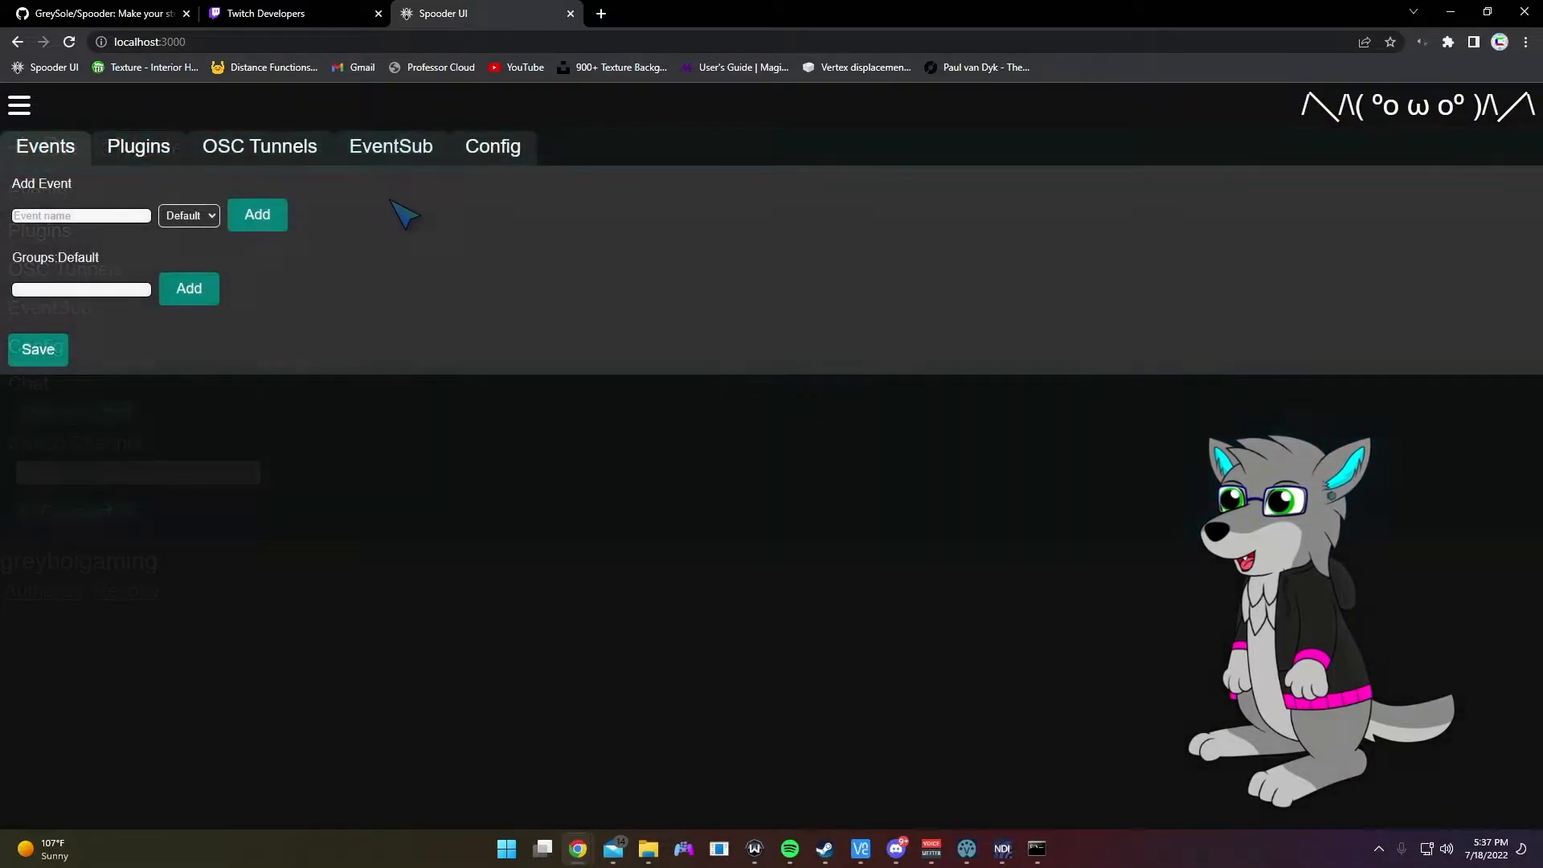
click(388, 148)
click(289, 368)
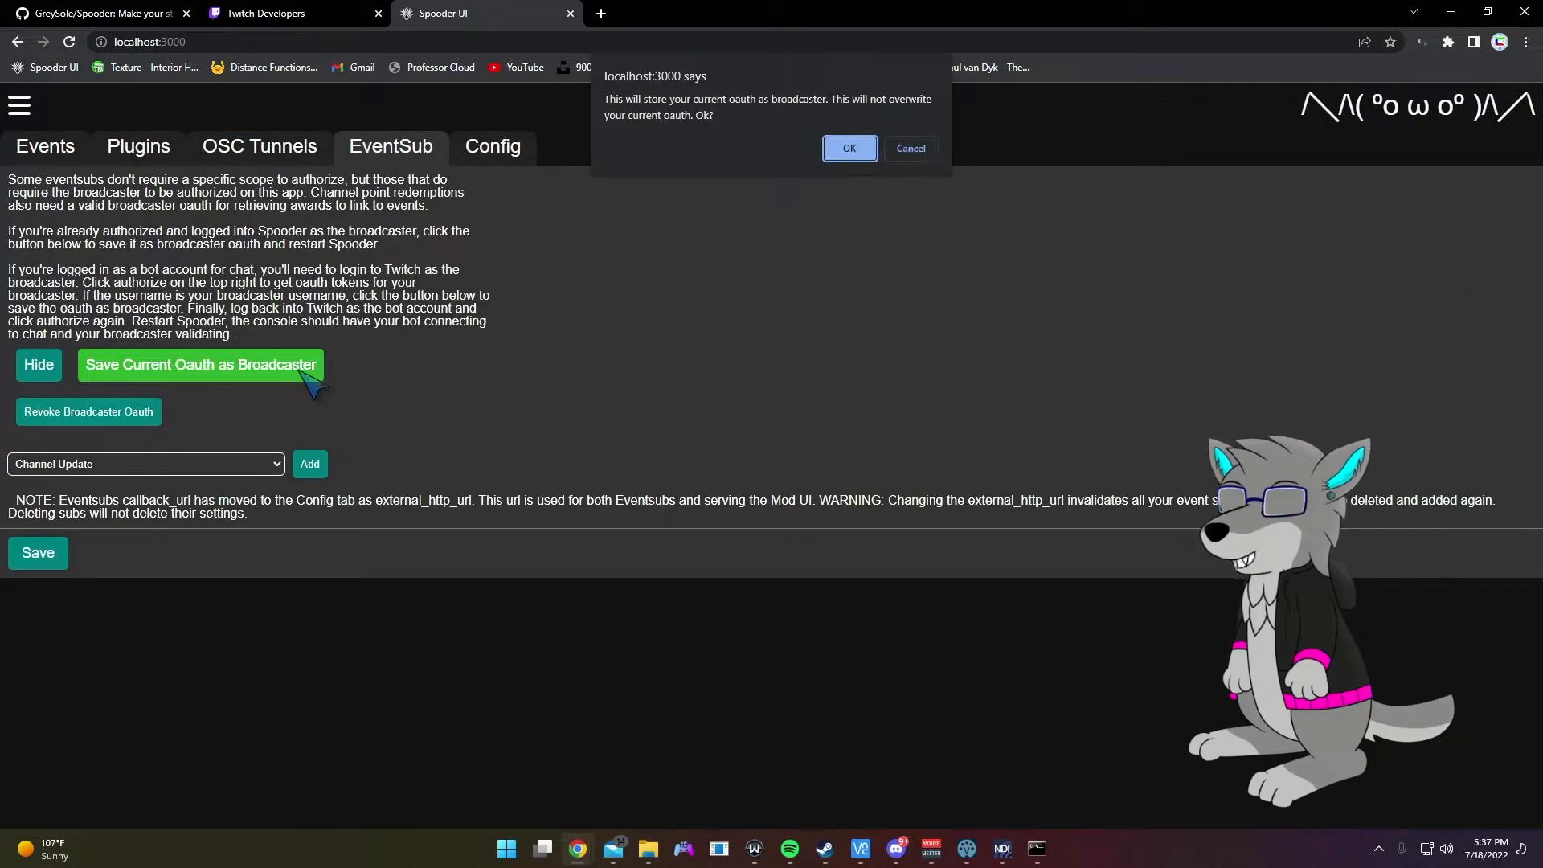
click(849, 148)
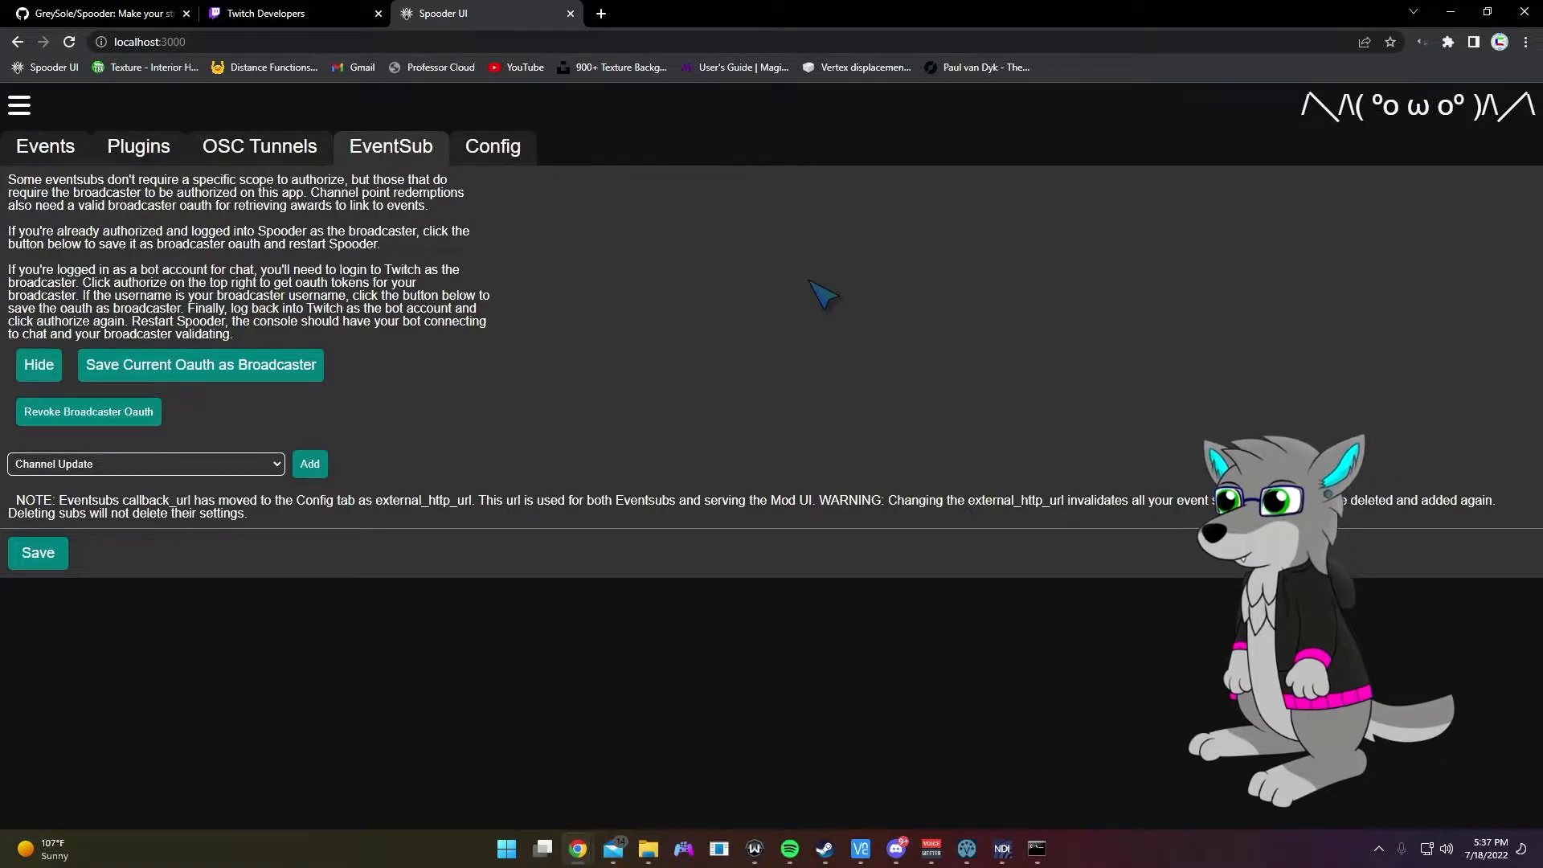
click(1038, 849)
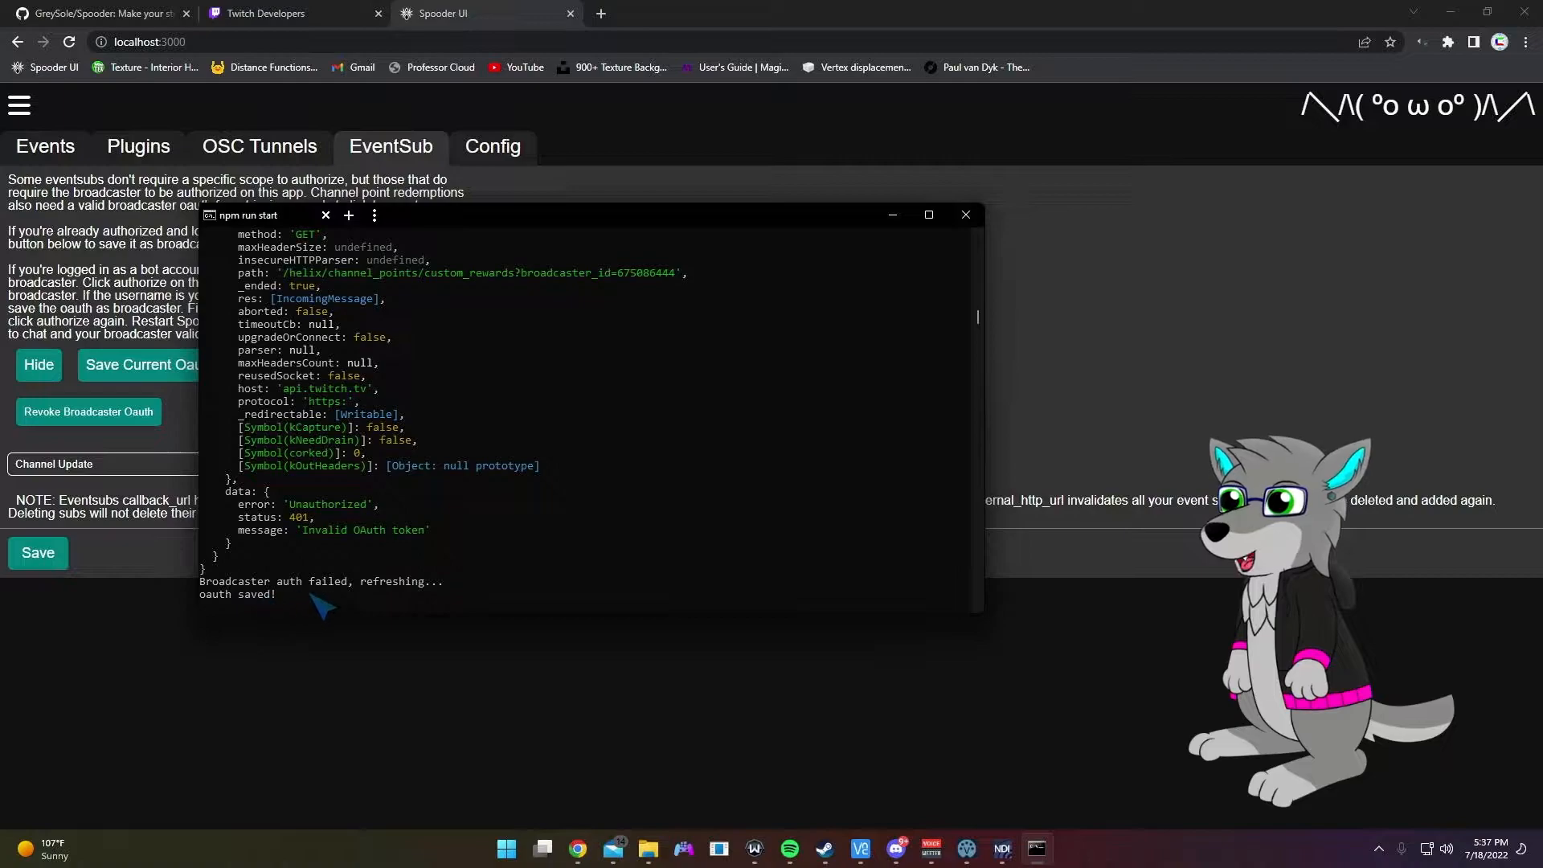
click(892, 215)
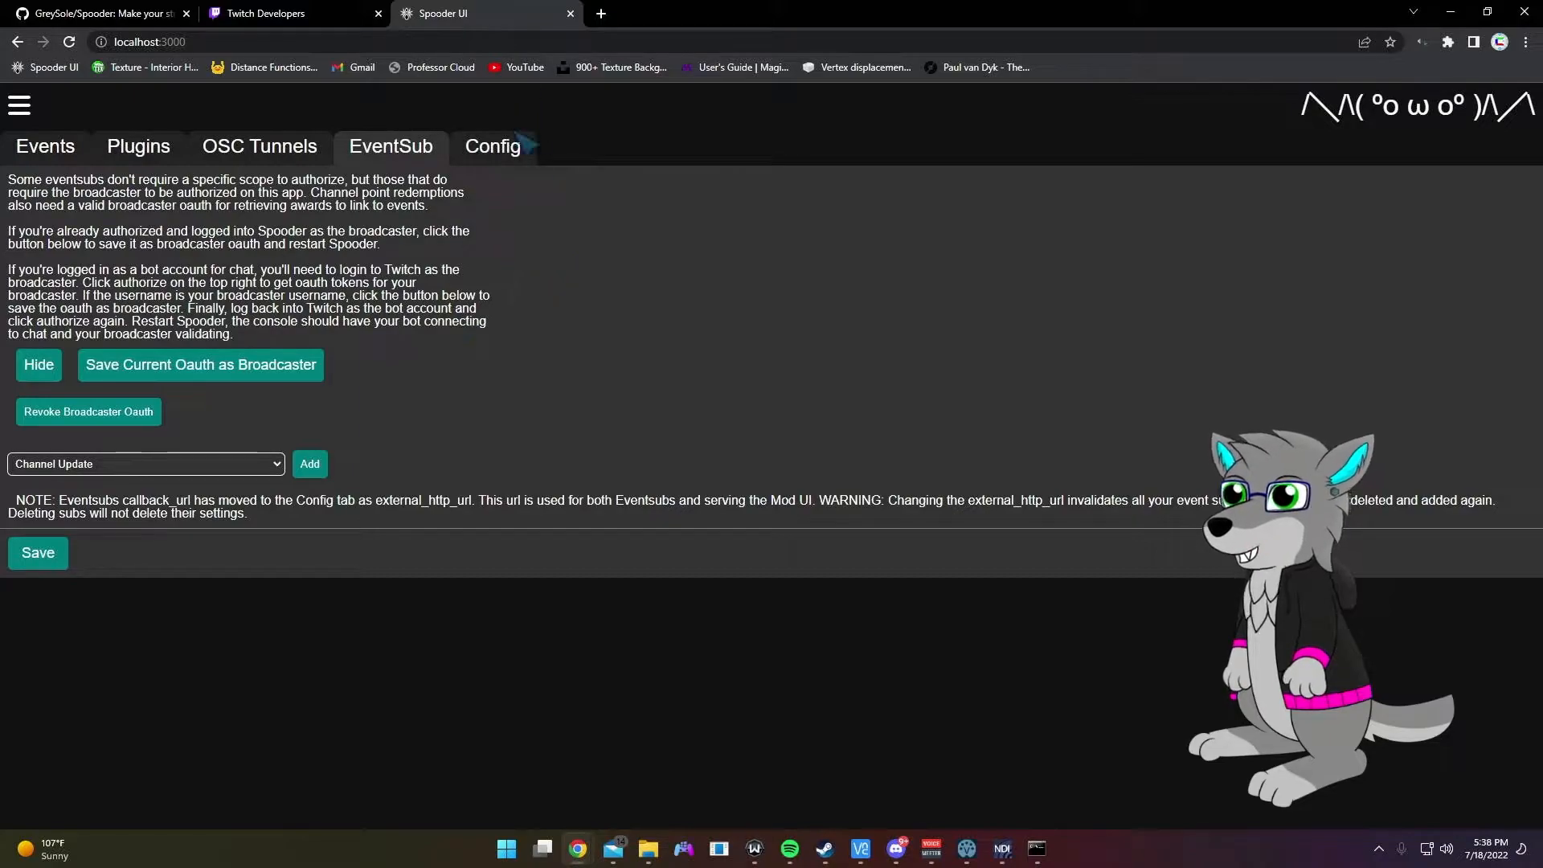
Step: Look over the menu, EventSub types and Config's external_http_url field, then return to Events
click(509, 101)
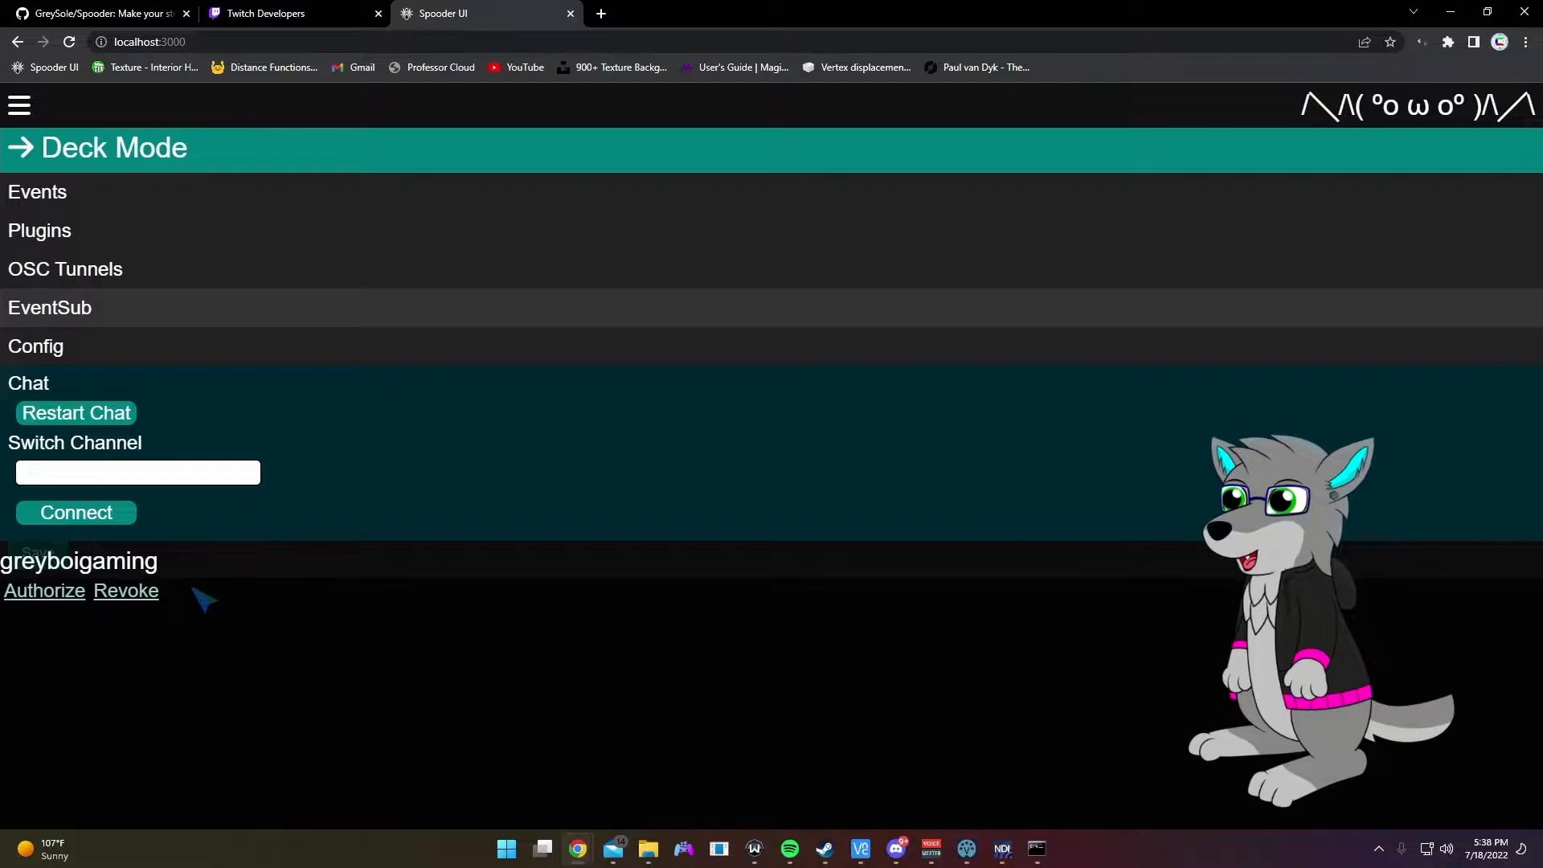
double_click(37, 563)
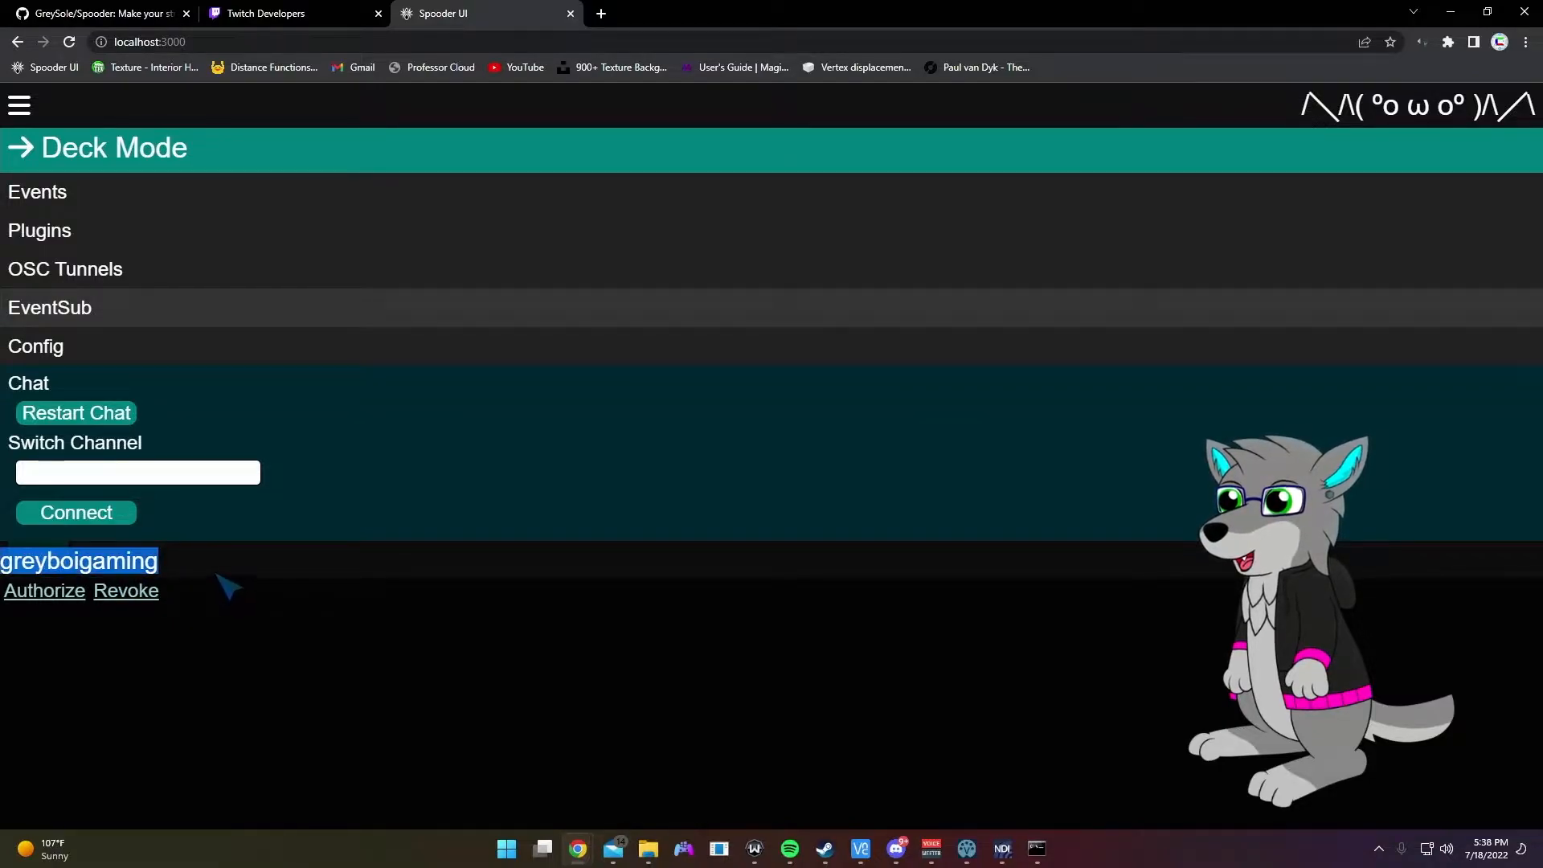
click(229, 587)
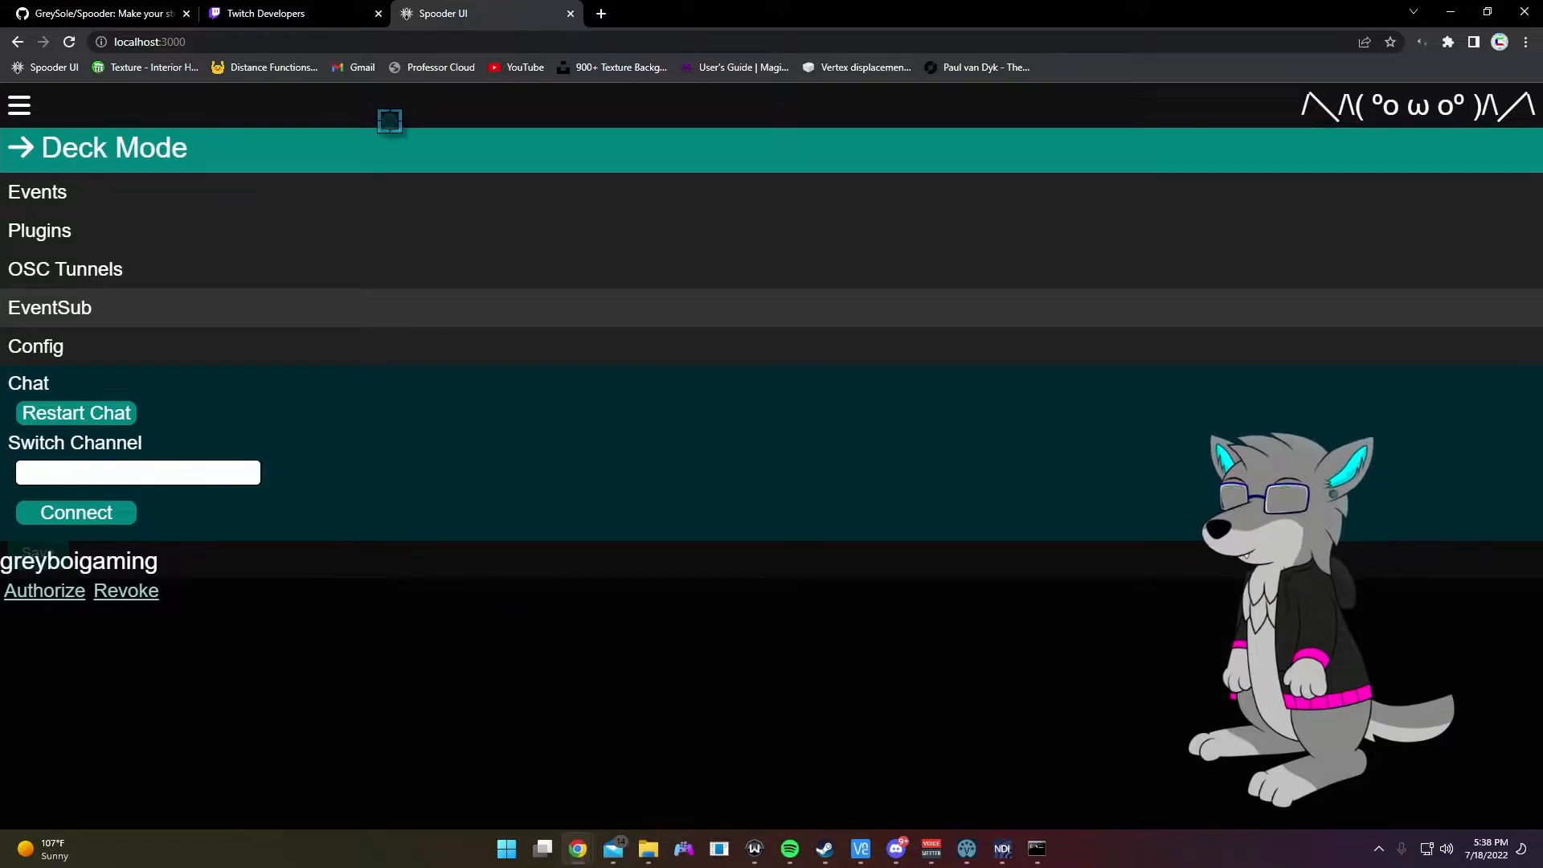
click(389, 129)
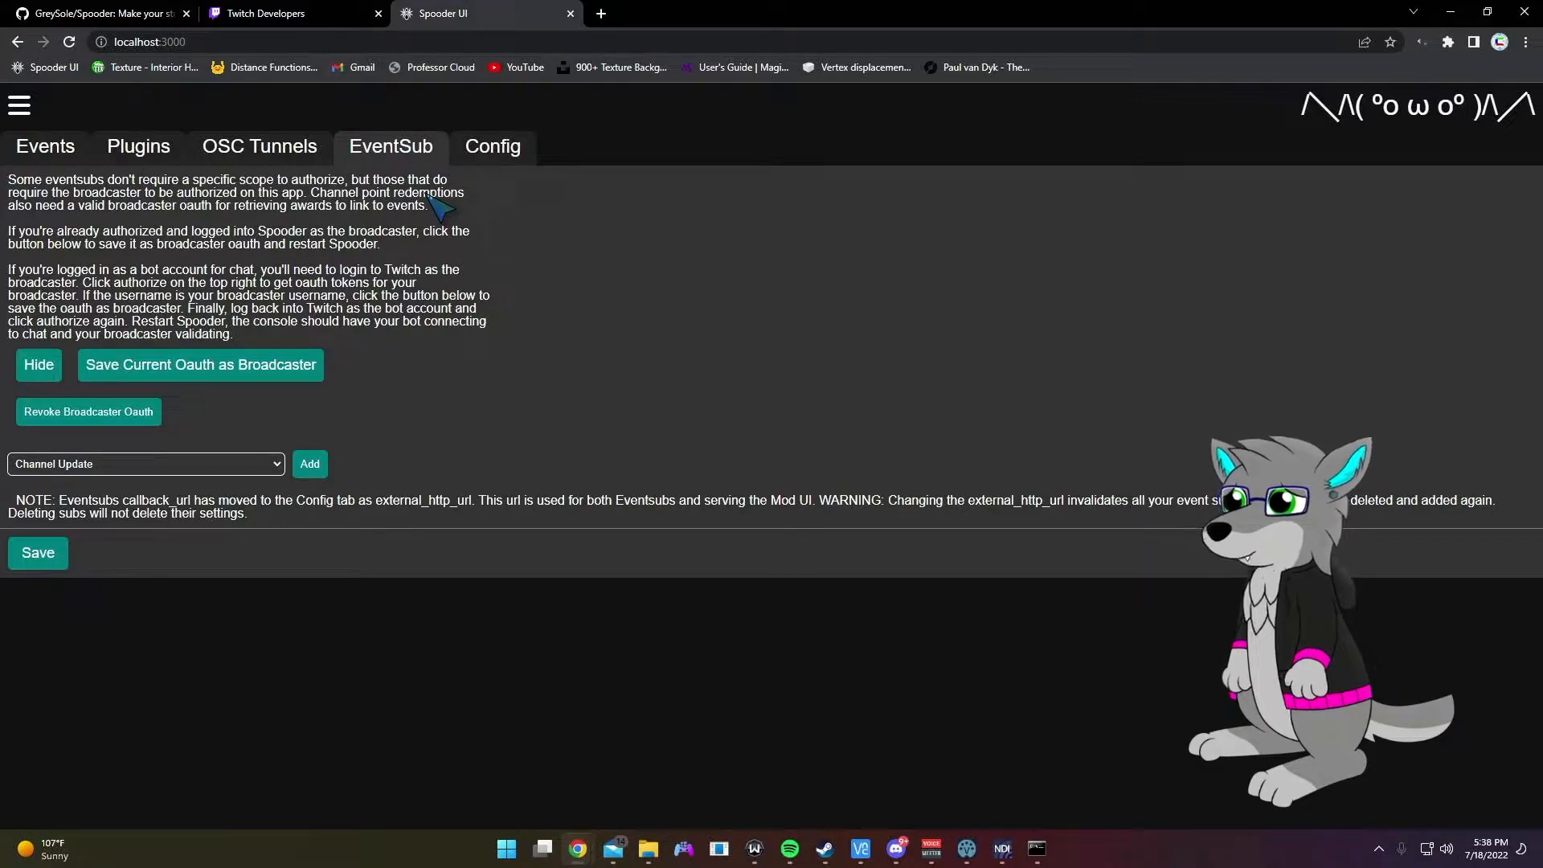
click(474, 147)
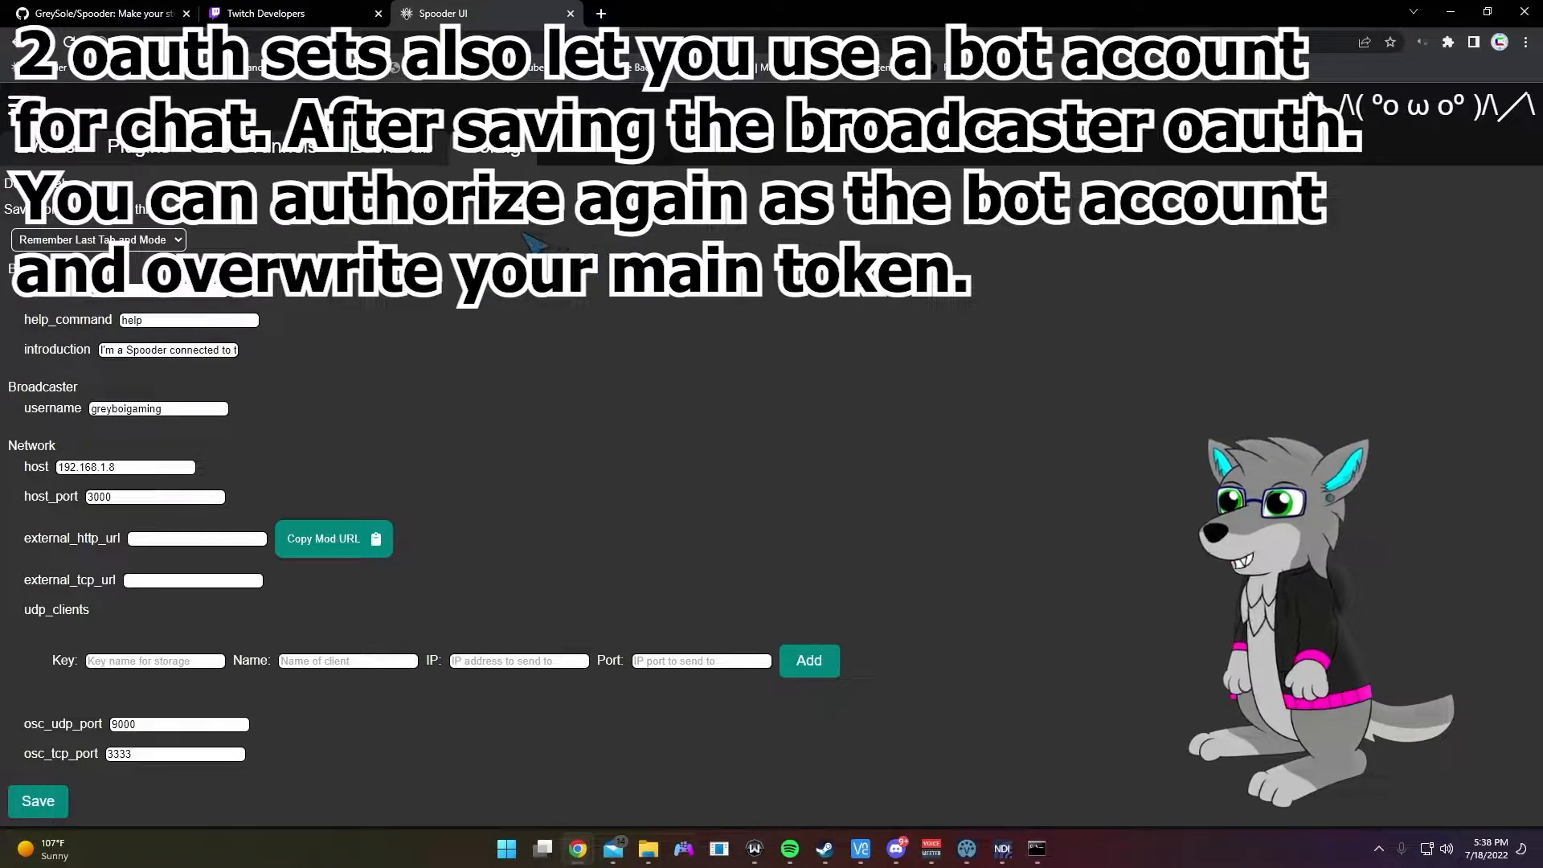
click(382, 151)
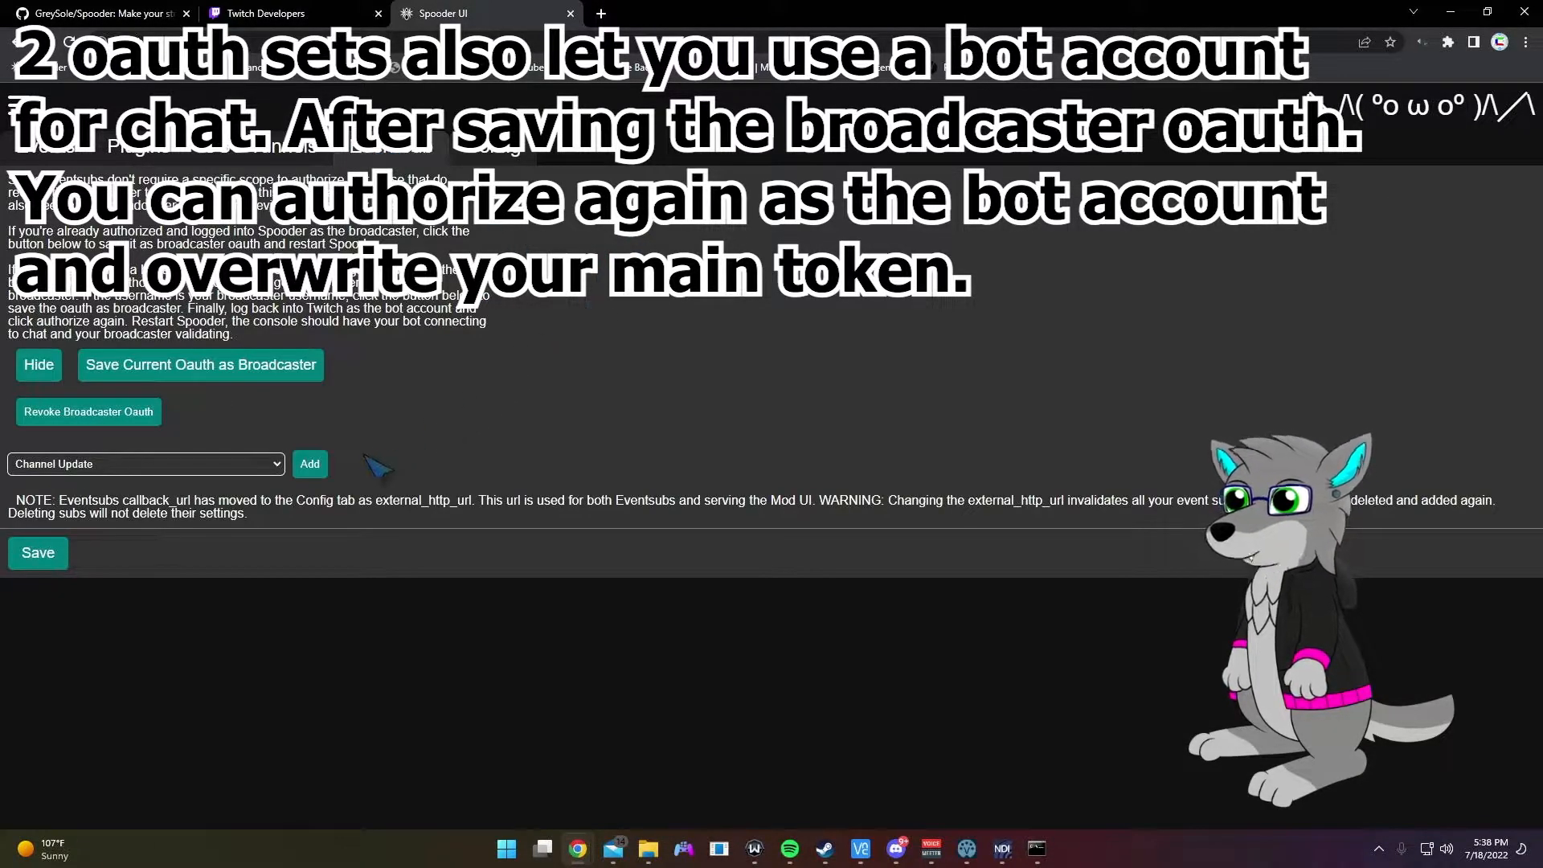
click(258, 464)
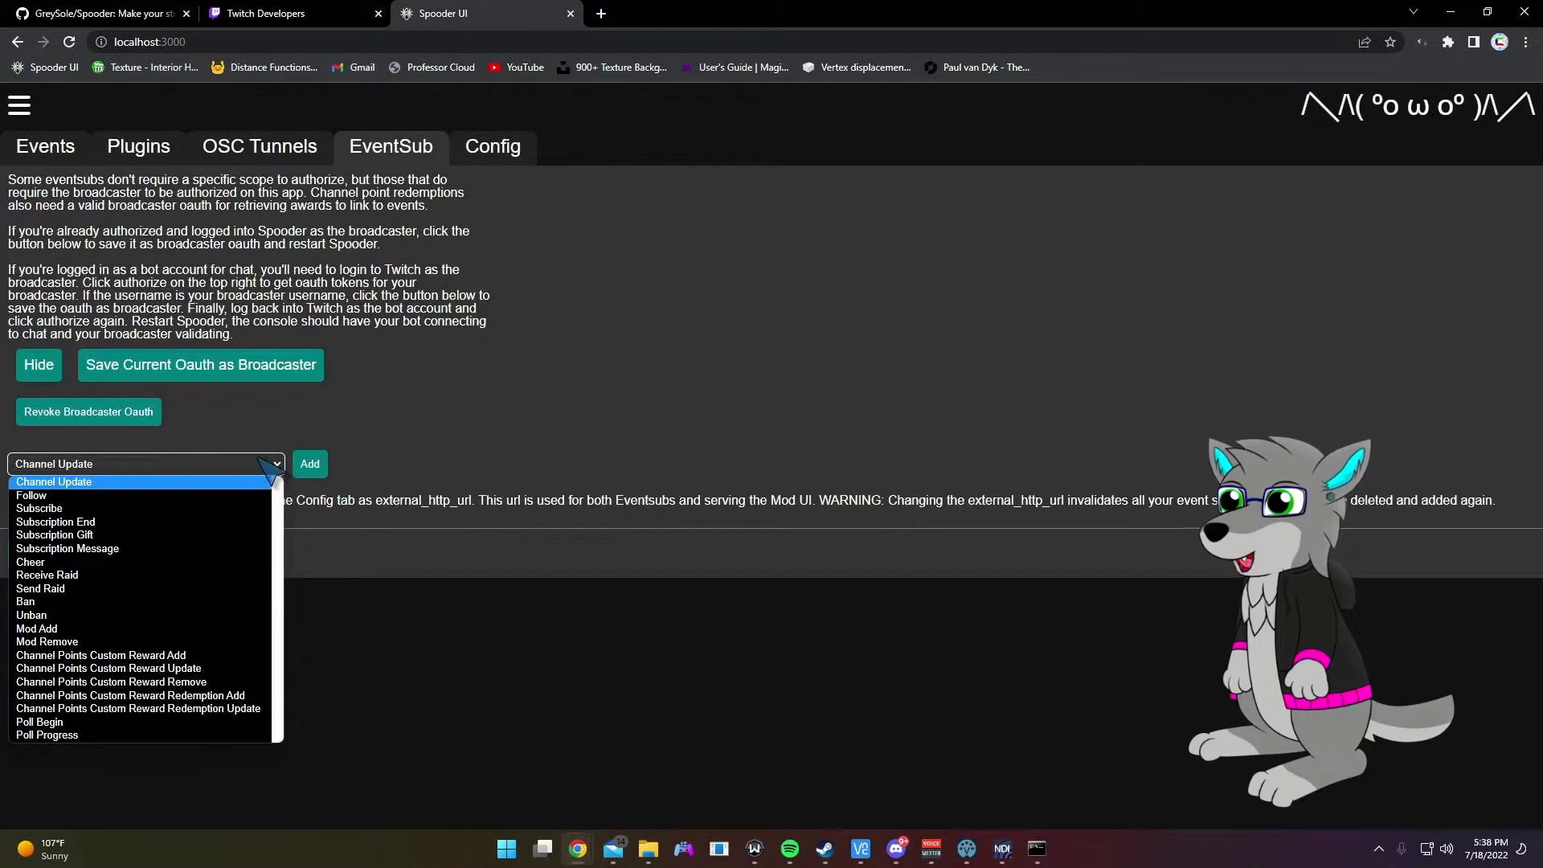
click(259, 464)
click(490, 147)
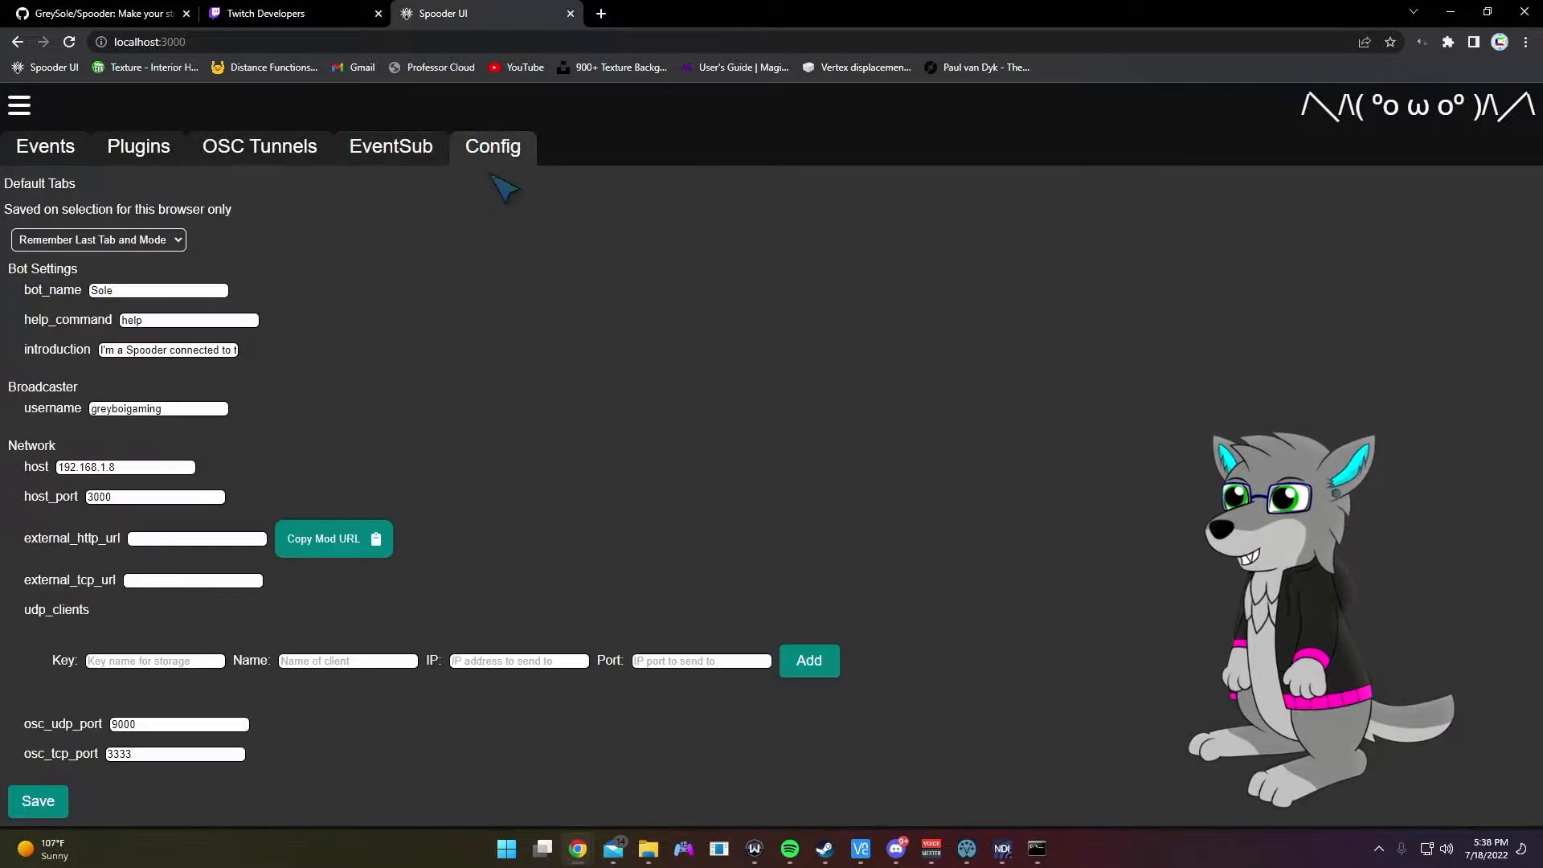
click(177, 538)
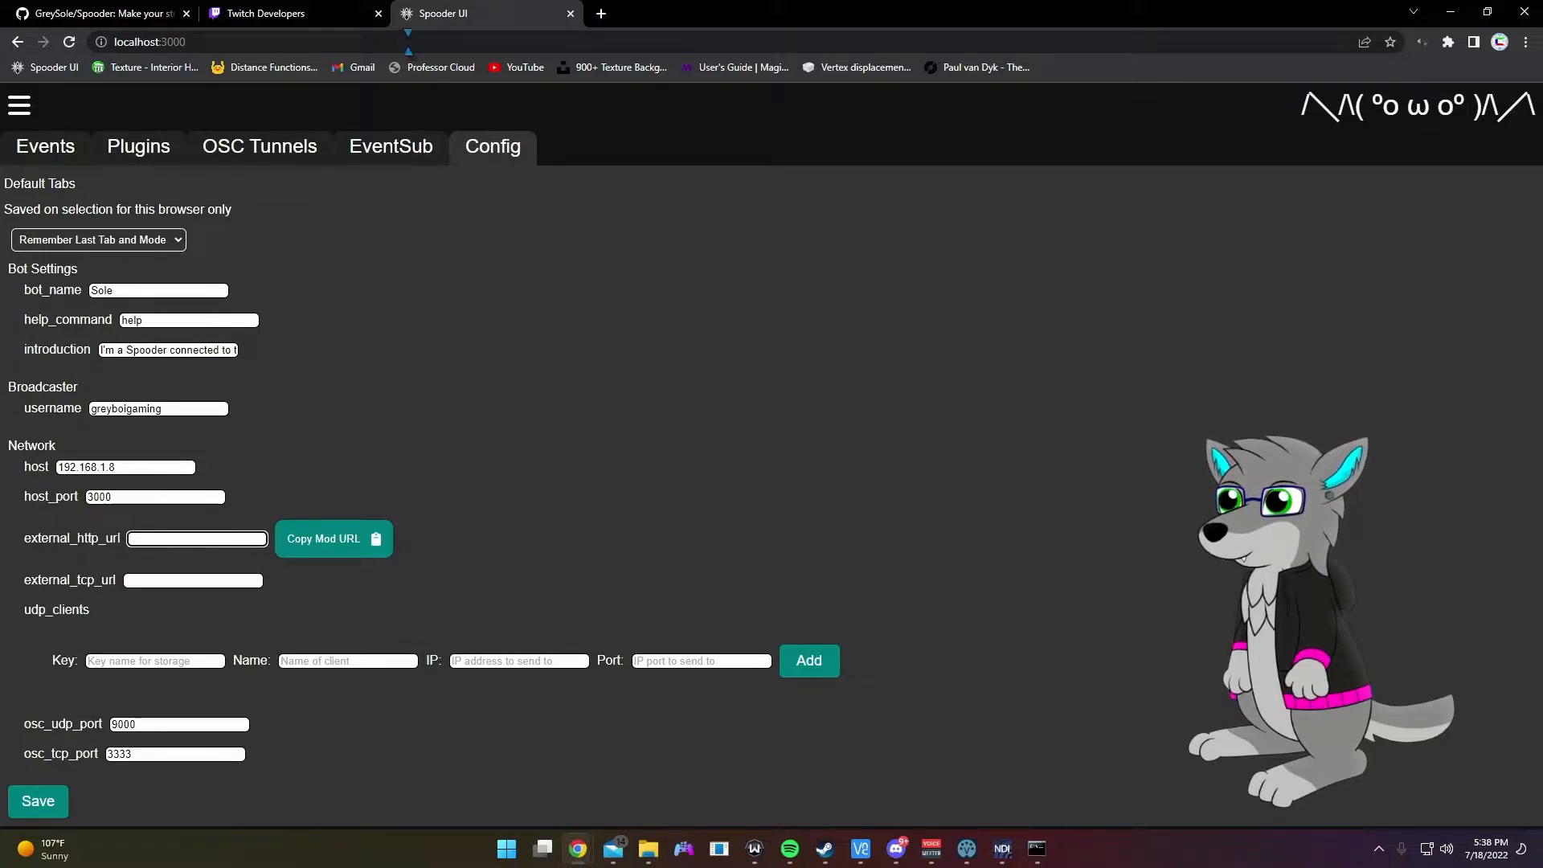
click(397, 133)
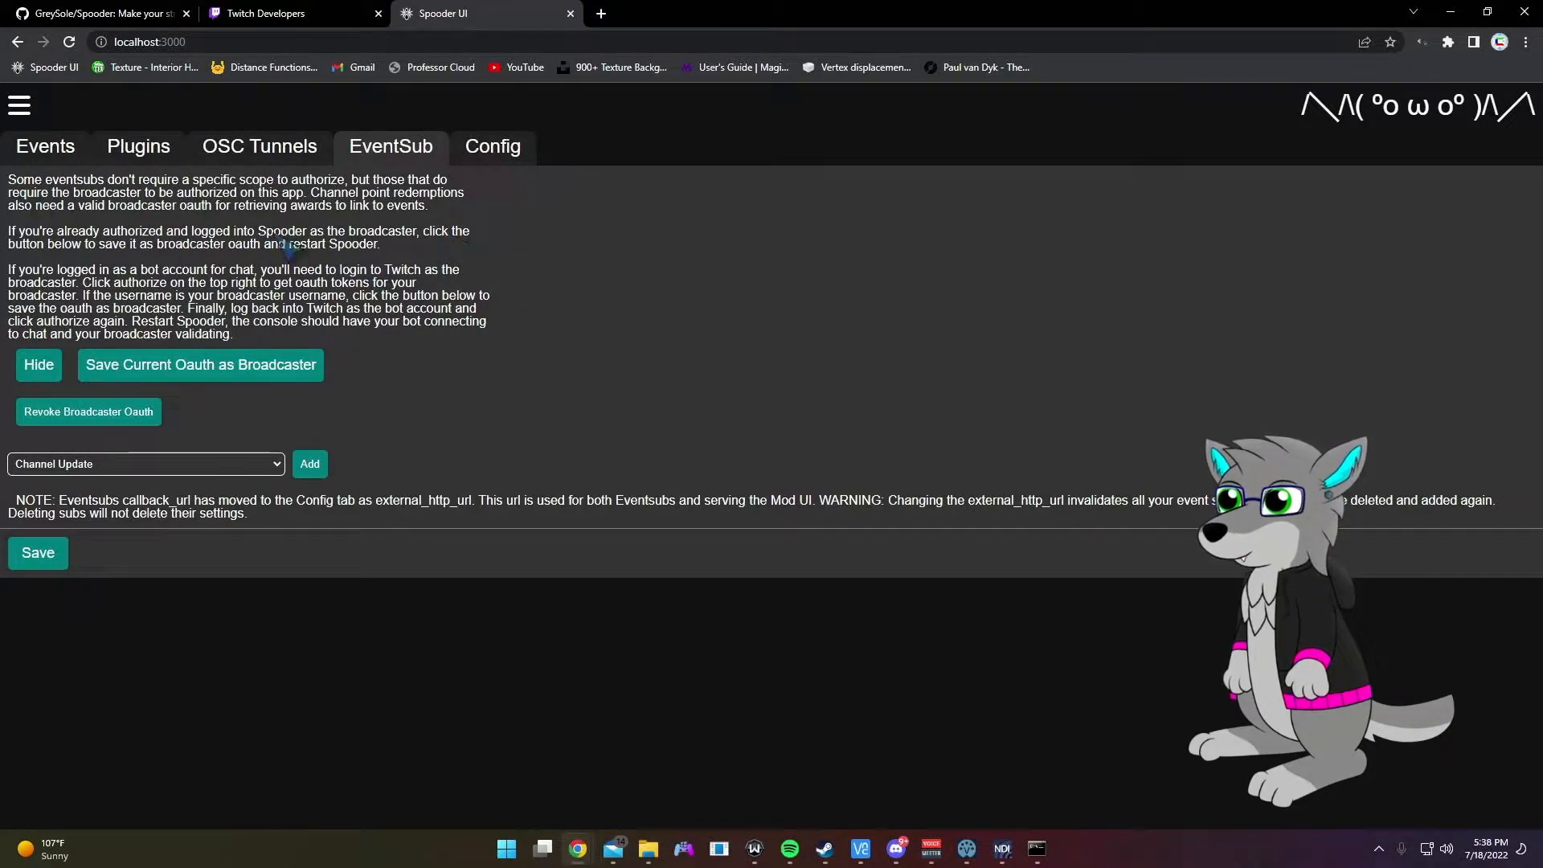
click(11, 155)
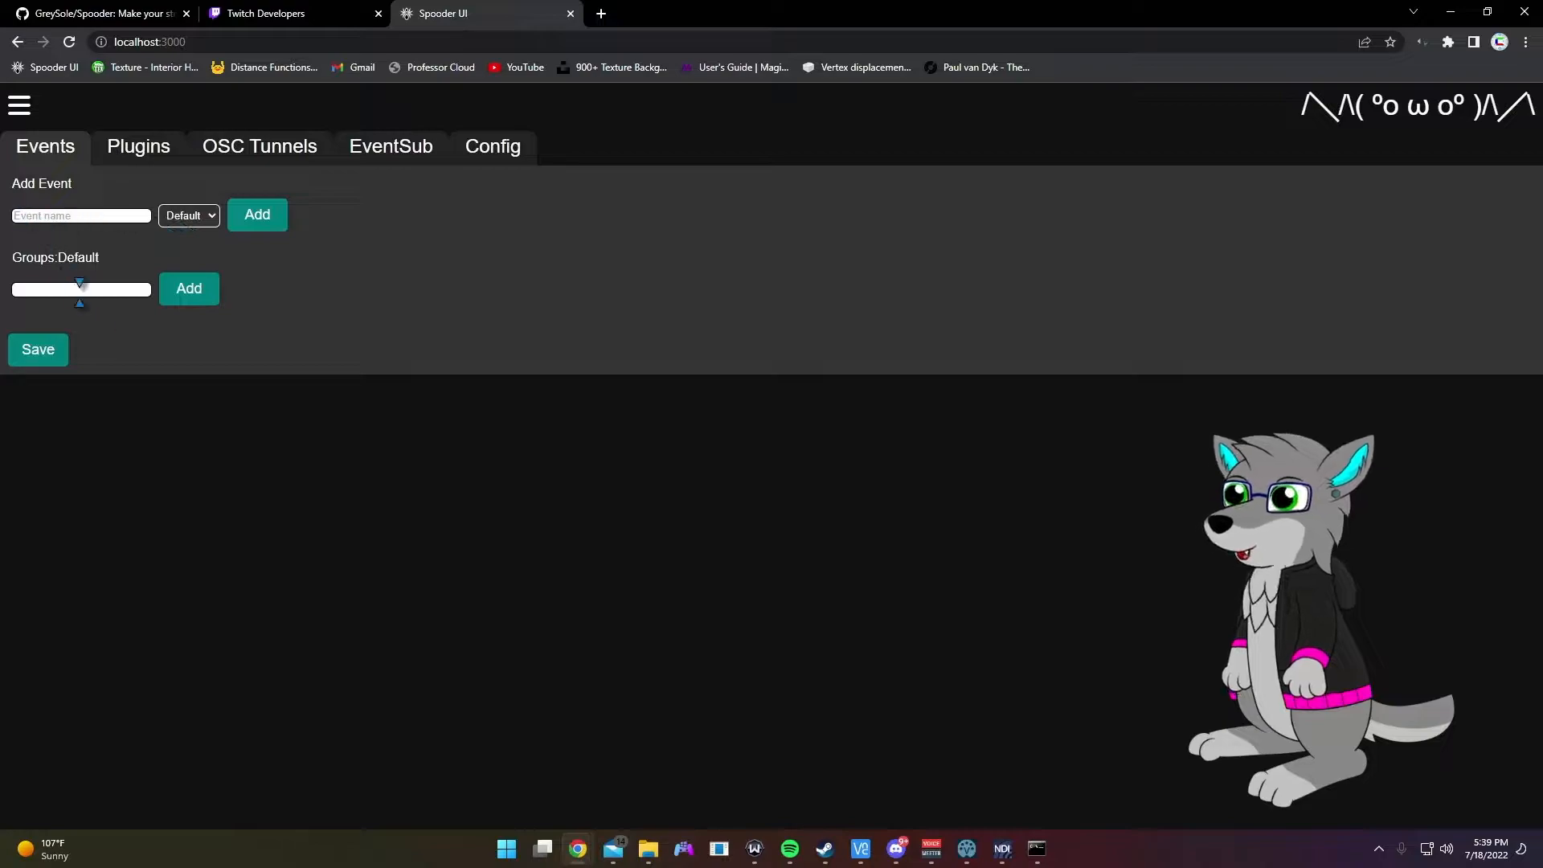
Step: Add a new group named TEstG
click(83, 290)
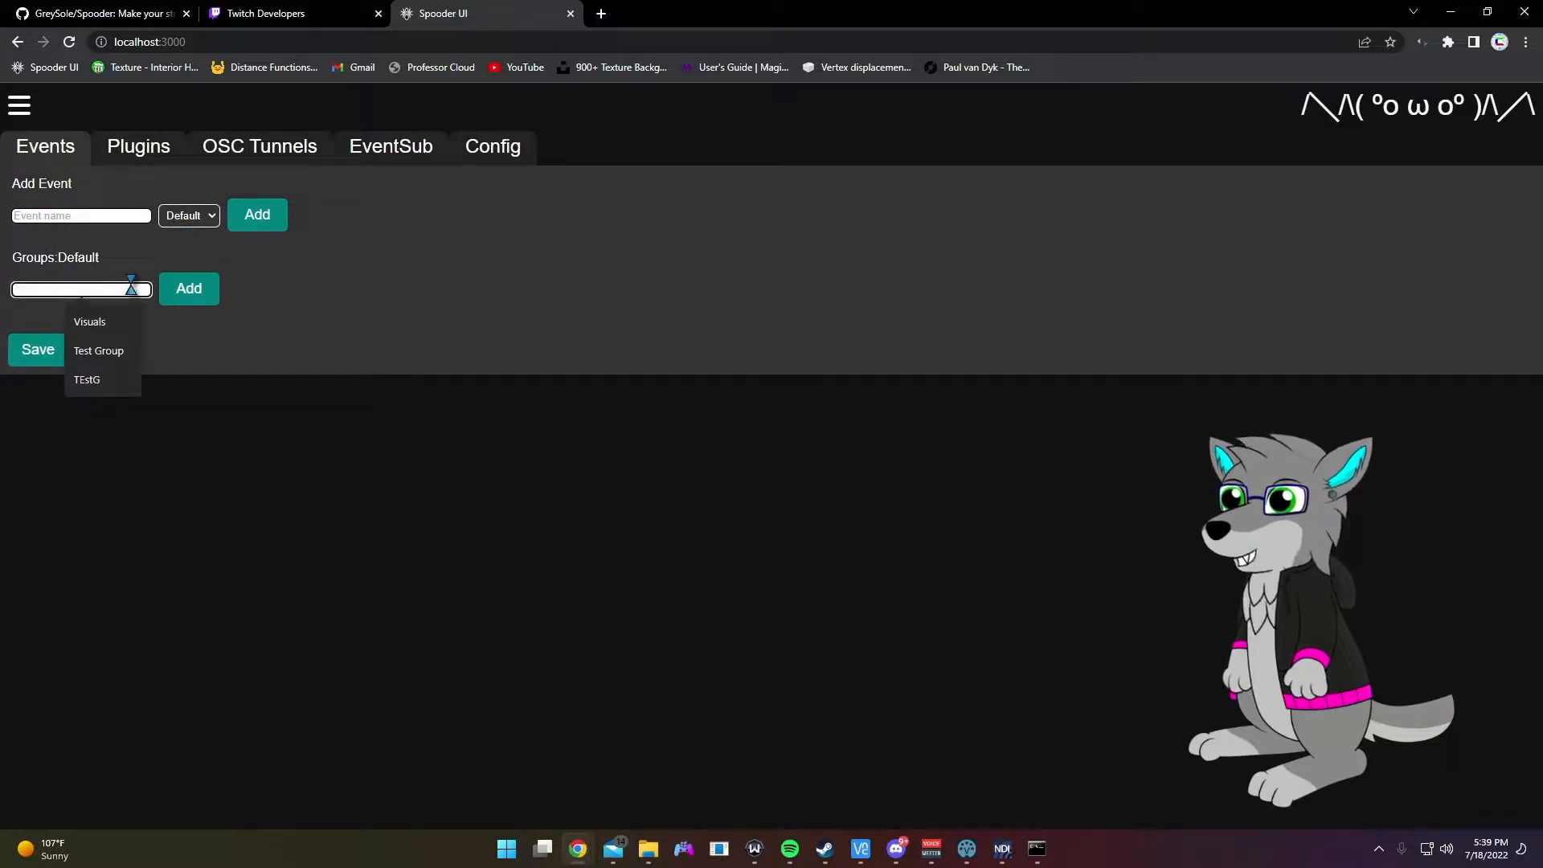
click(308, 366)
click(96, 290)
click(111, 381)
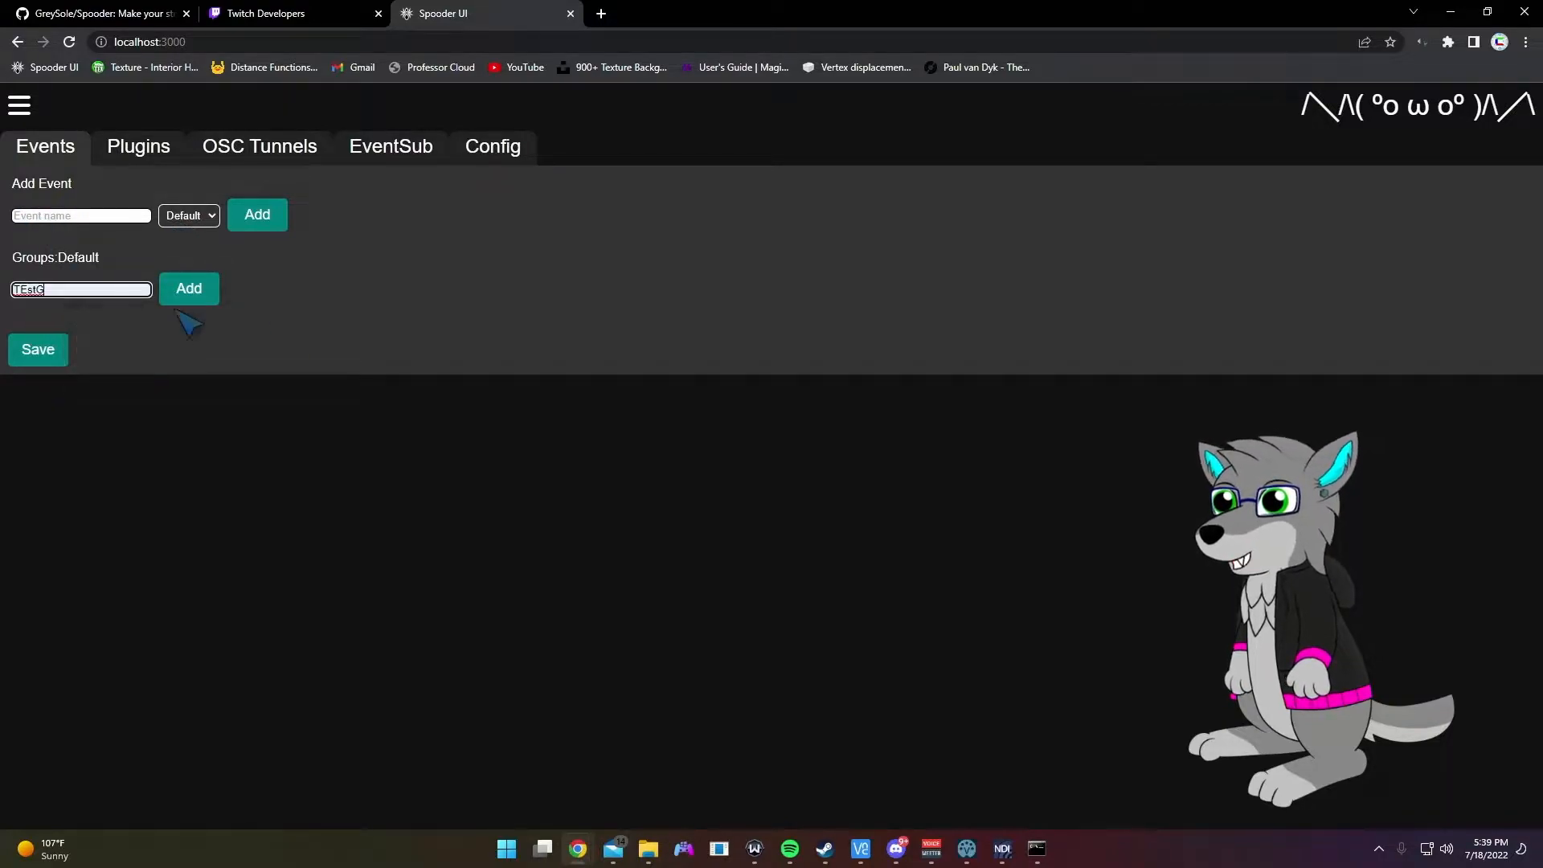
click(190, 290)
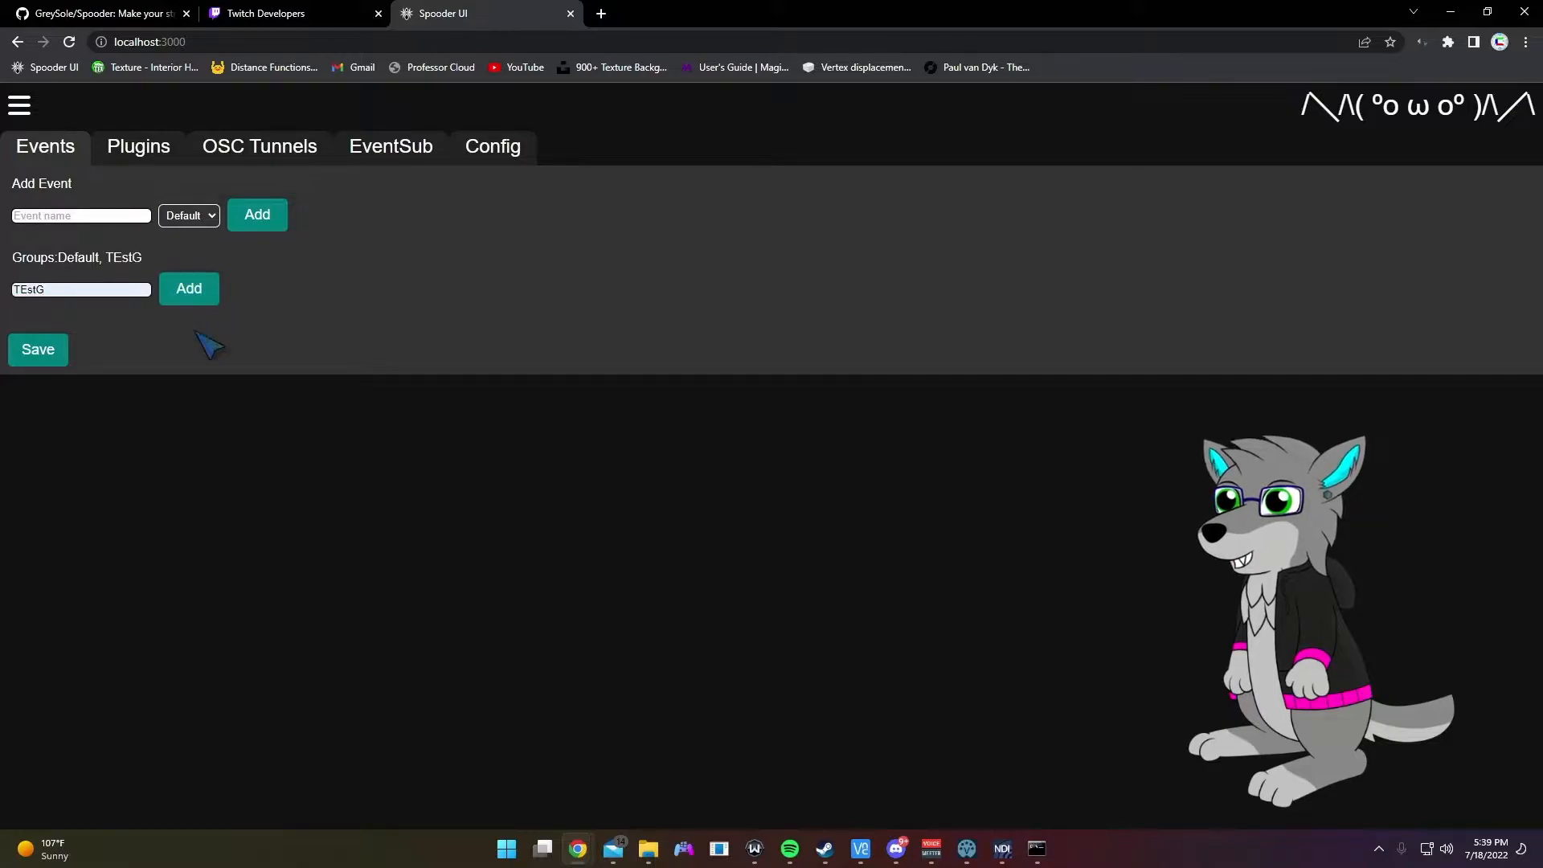
Step: Create TestEvent in the Default group and TestEvent2 in the TEstG group
click(94, 215)
text(Test)
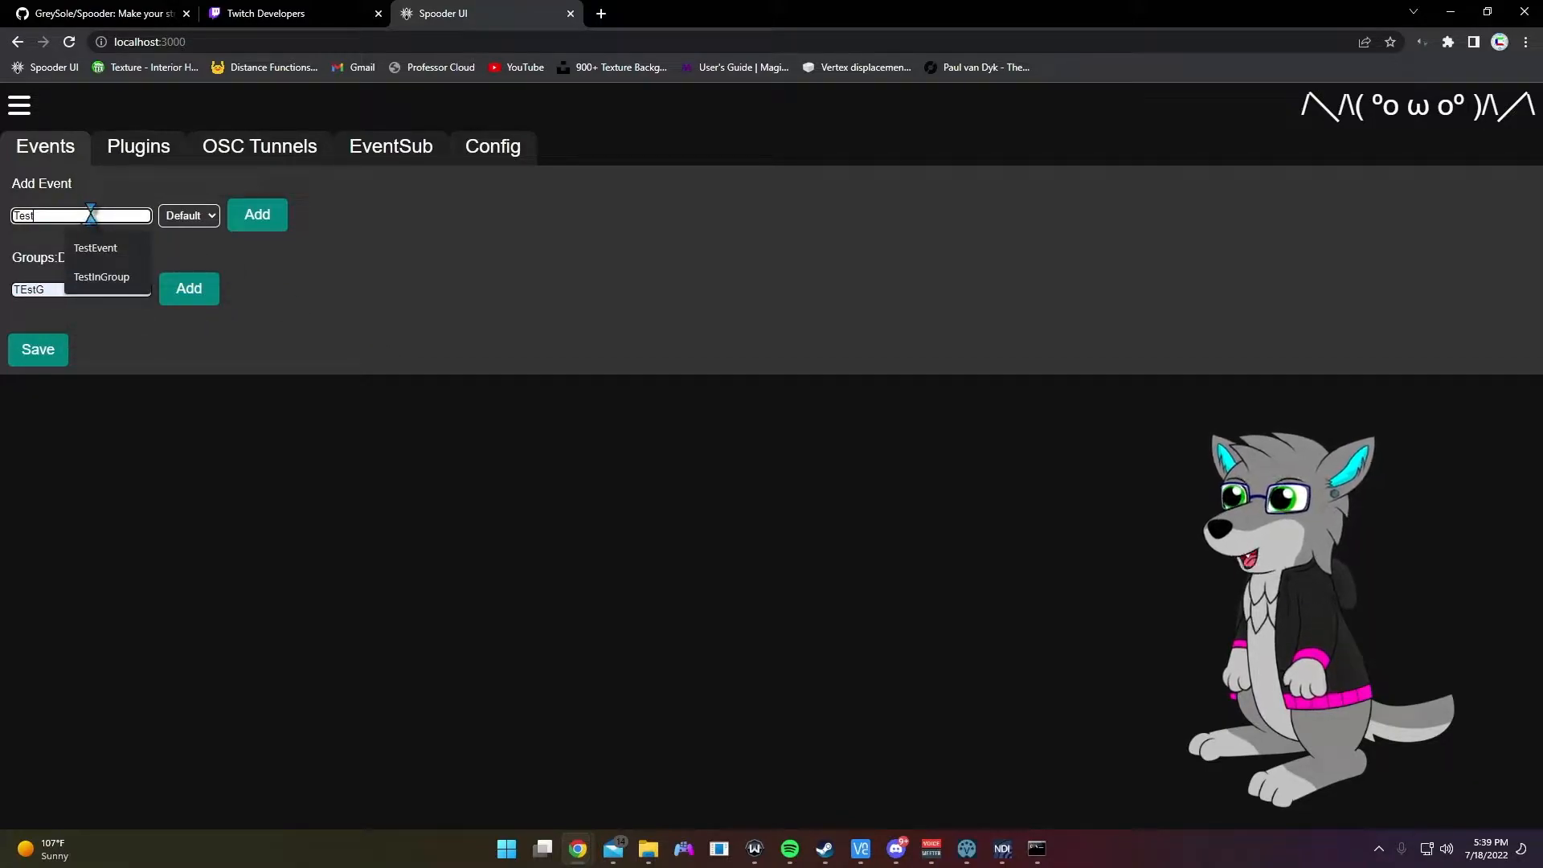
text(Event)
click(279, 215)
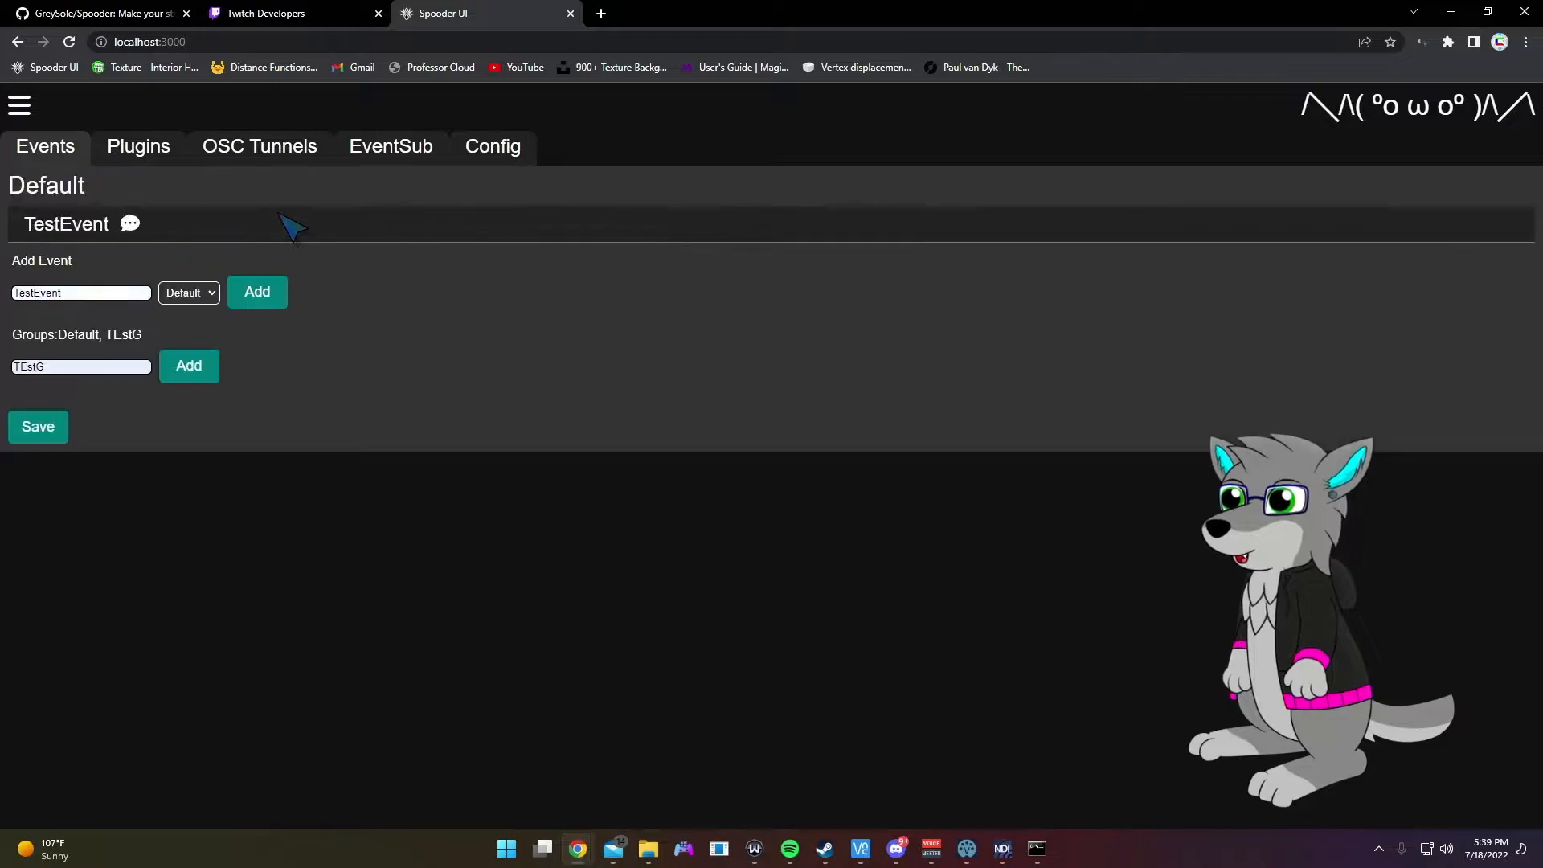
click(97, 293)
text(2)
click(189, 292)
click(191, 323)
click(257, 291)
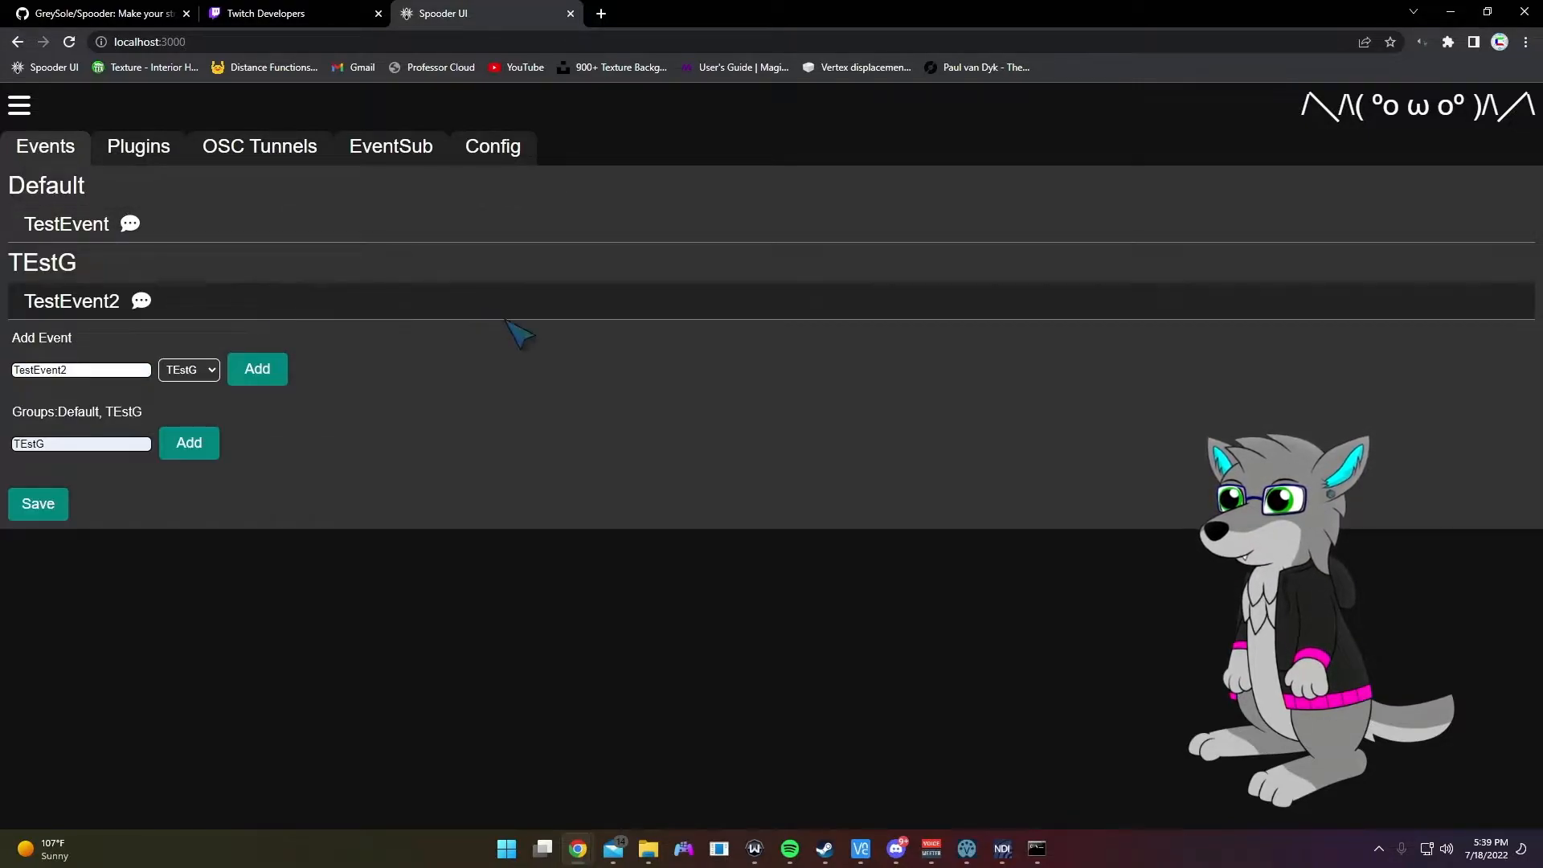
click(149, 227)
Step: Expand TestEvent's settings and select its current name so it can be replaced
scroll(631, 342, down, 2)
scroll(642, 324, up, 2)
click(178, 264)
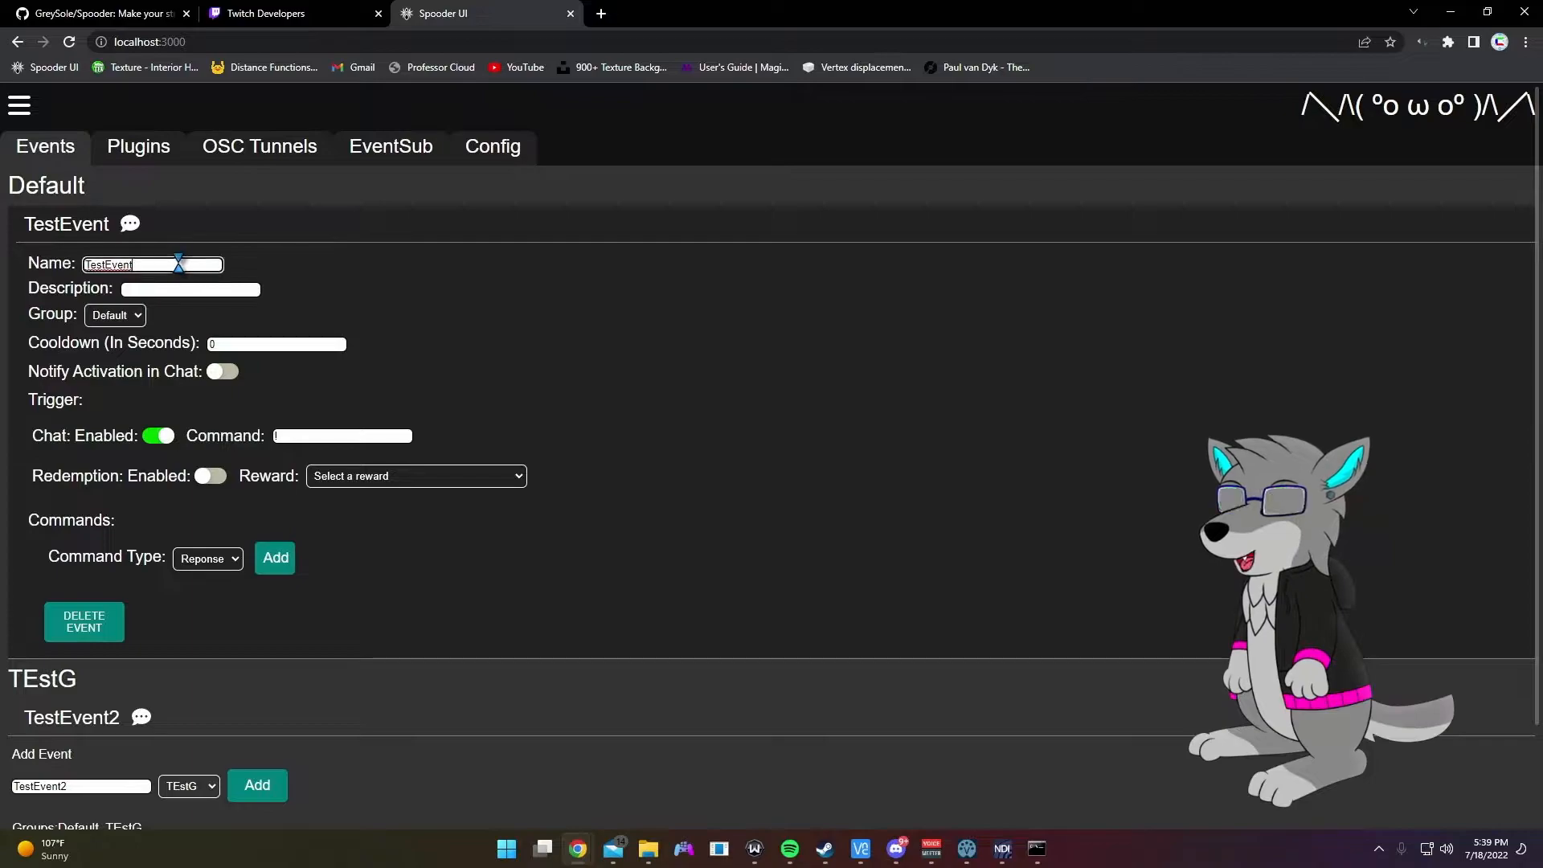
scroll(308, 344, down, 2)
scroll(308, 343, up, 2)
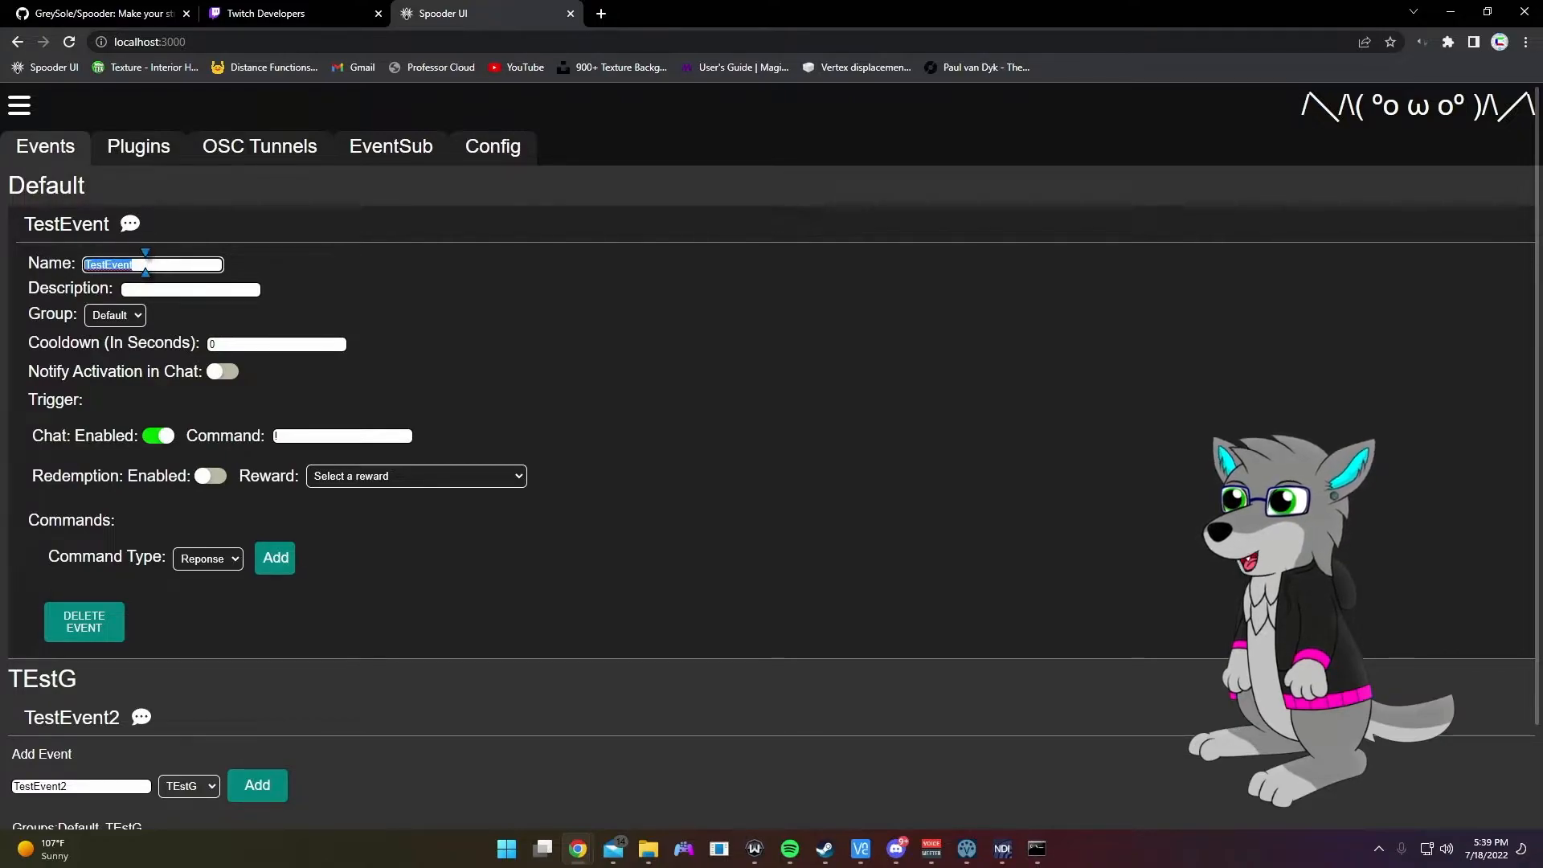
drag(144, 263, 4, 283)
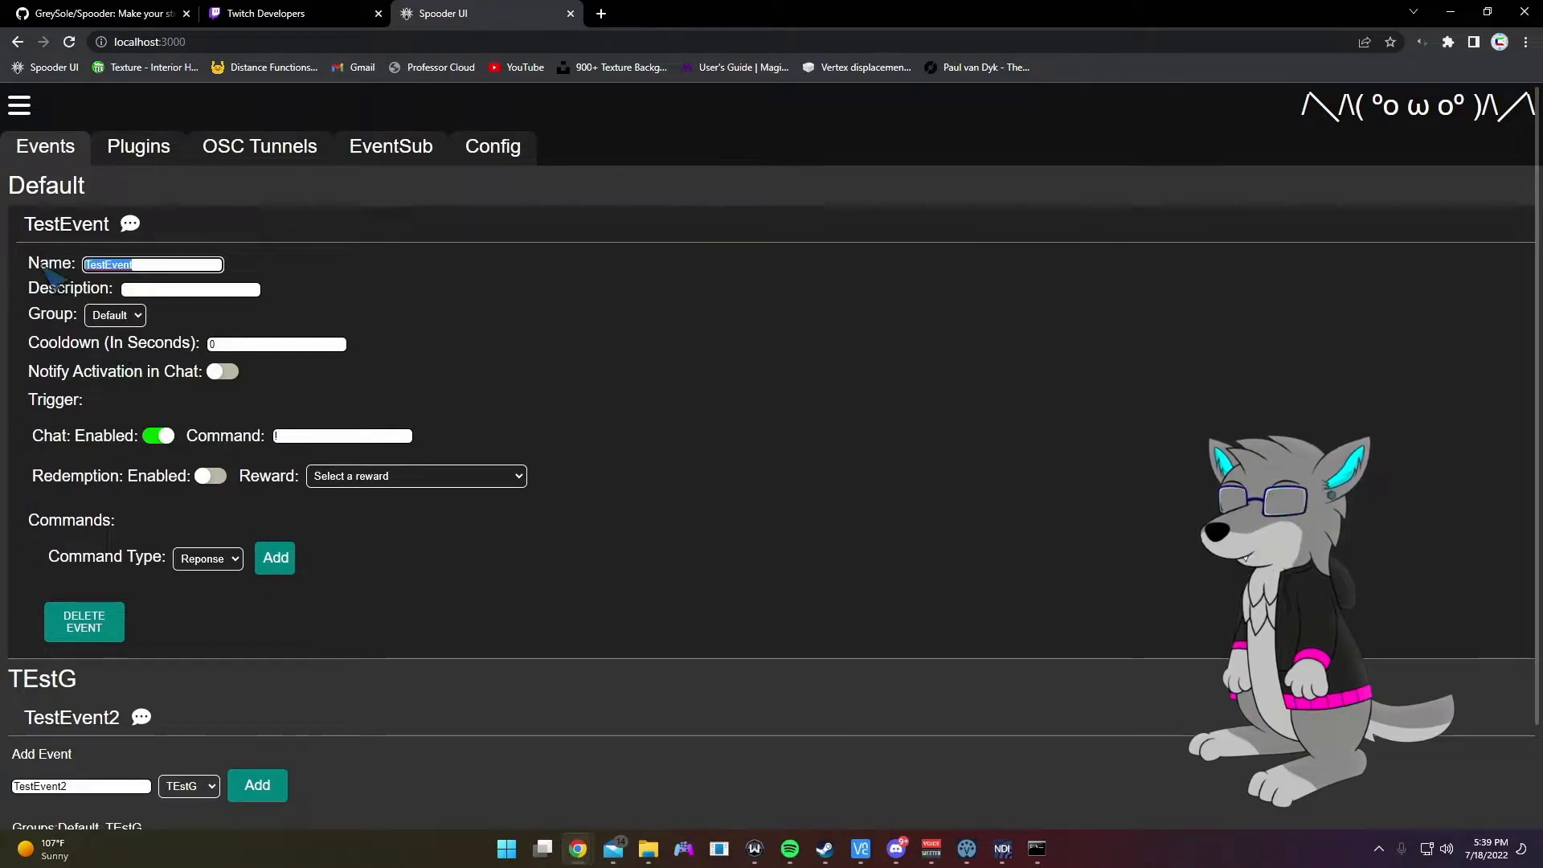
click(143, 263)
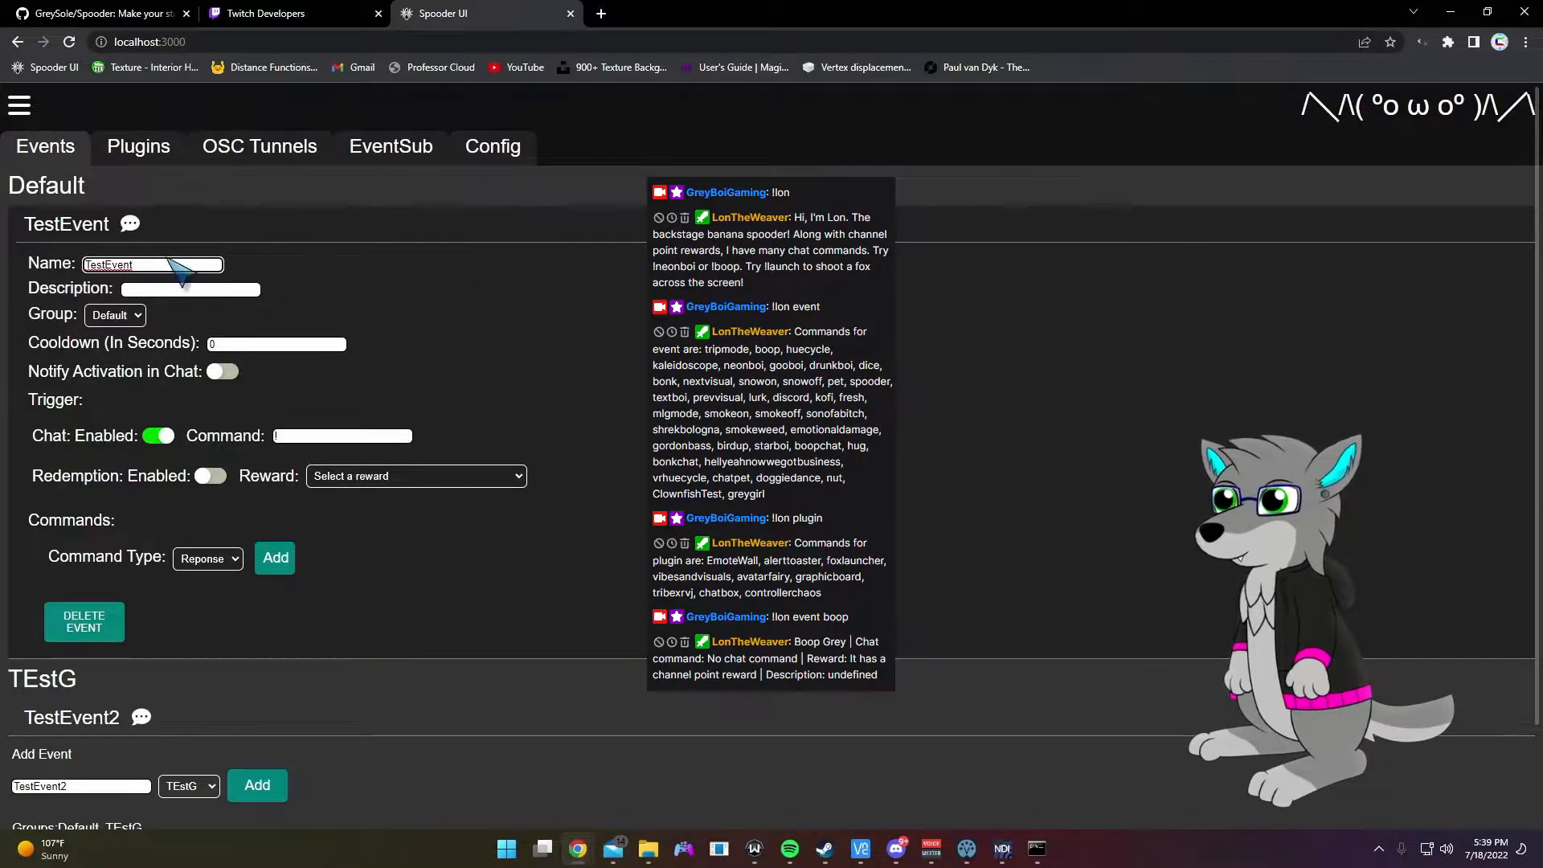
drag(161, 264, 4, 288)
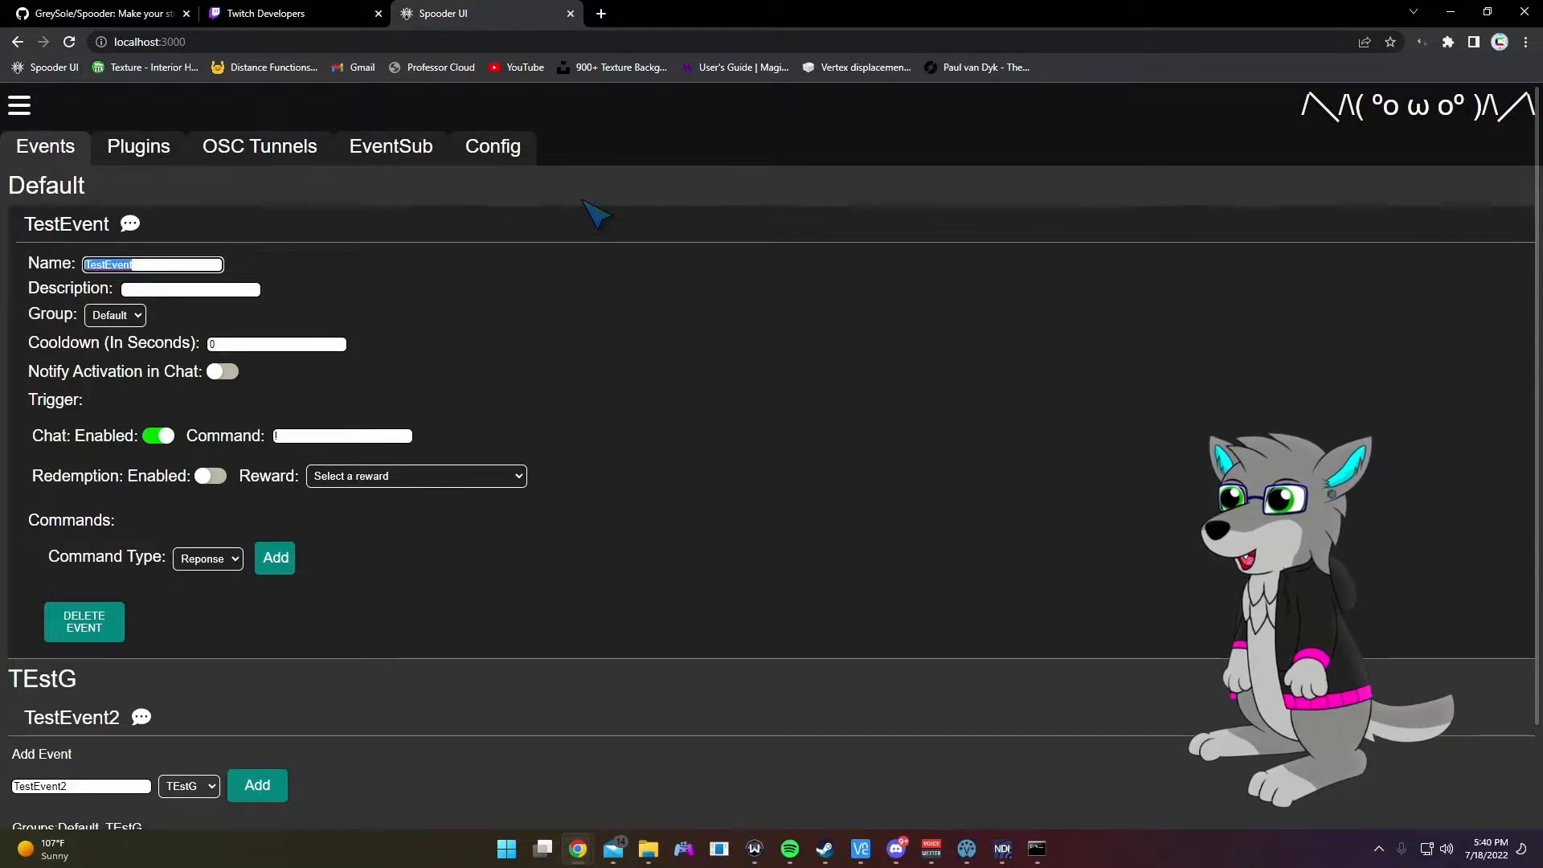
Step: Rename the event Dice, described 'Roll a number between 1 and 6', with 5-second cooldown and !dice
text(Dice)
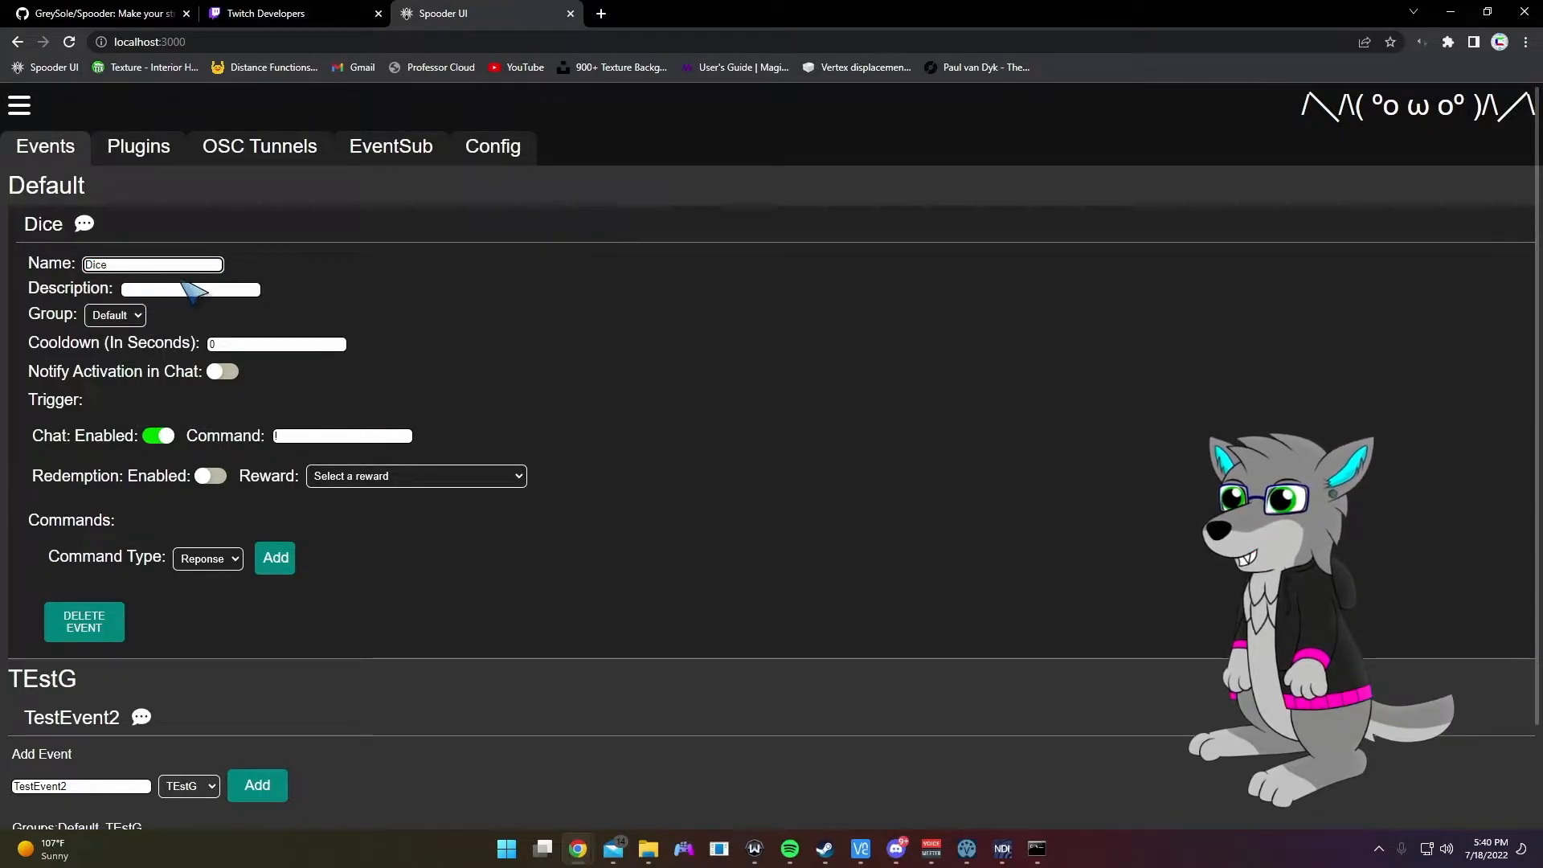
click(166, 288)
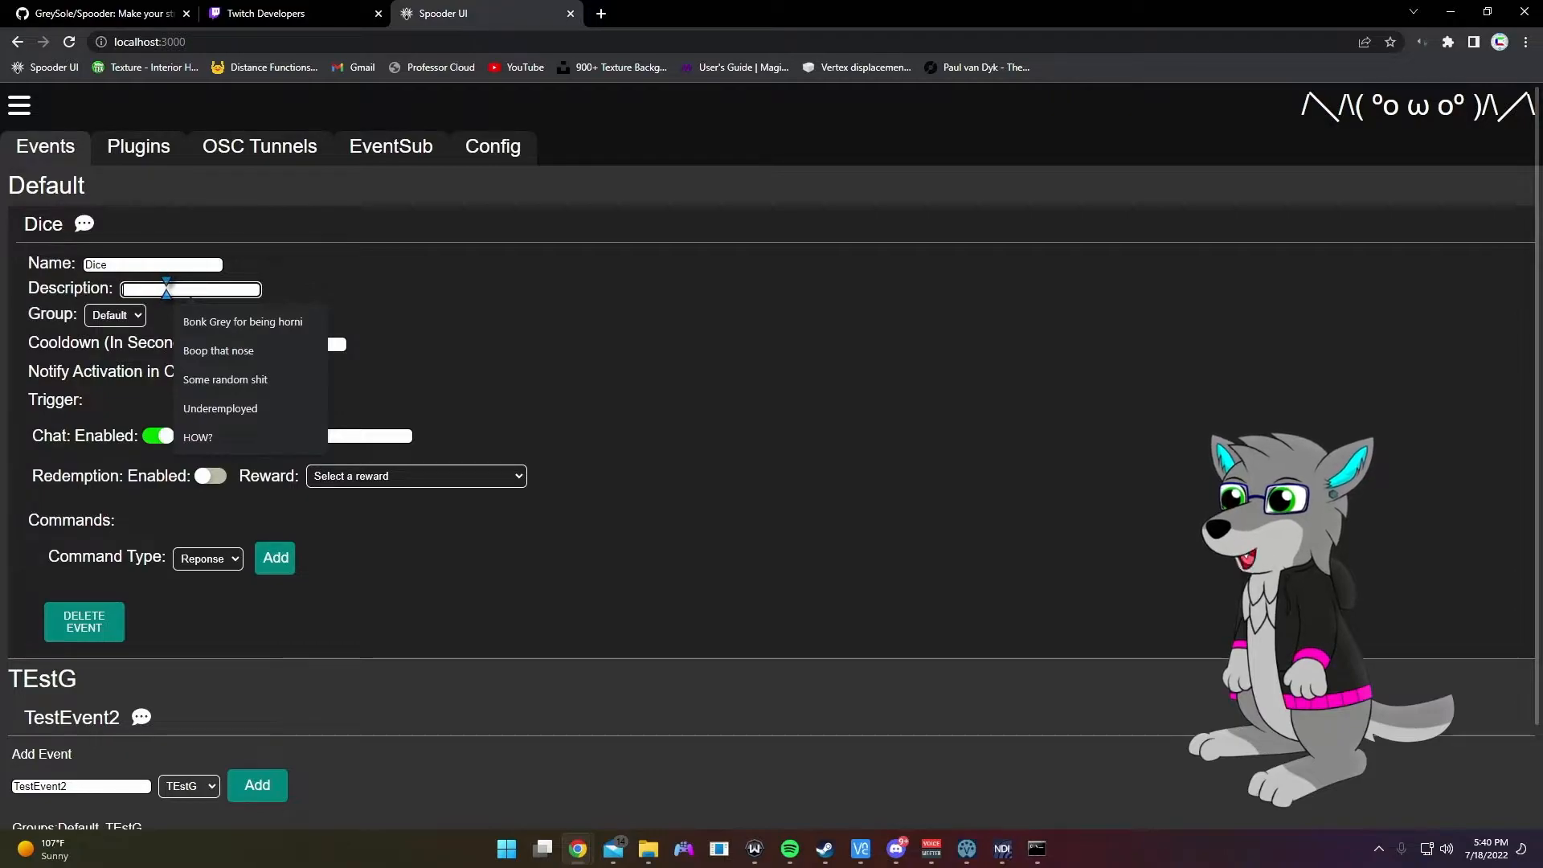
text(Roll a number between)
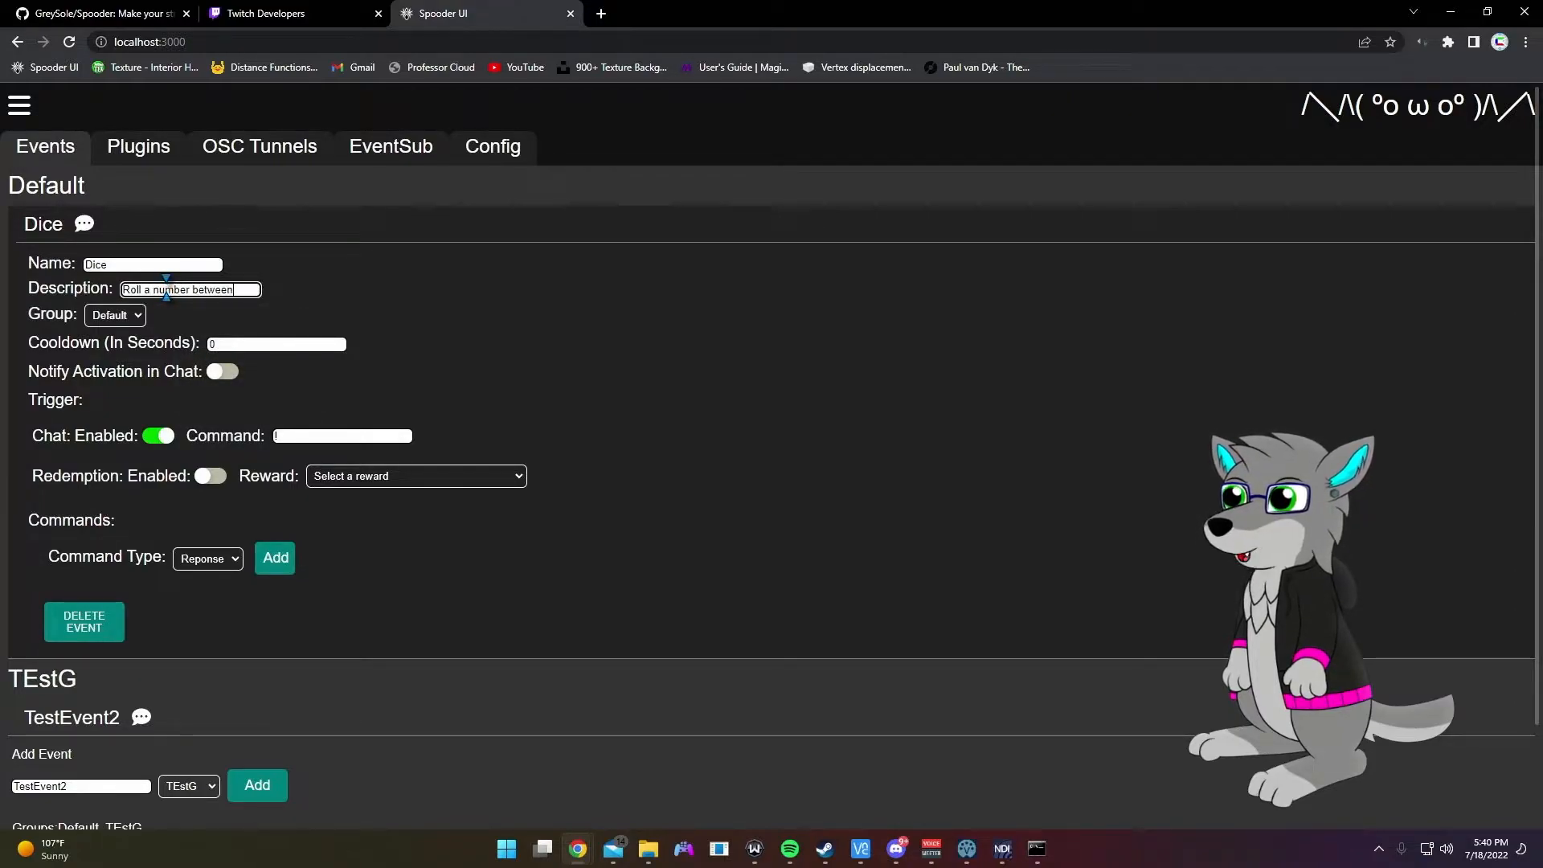
text( 1 and 6)
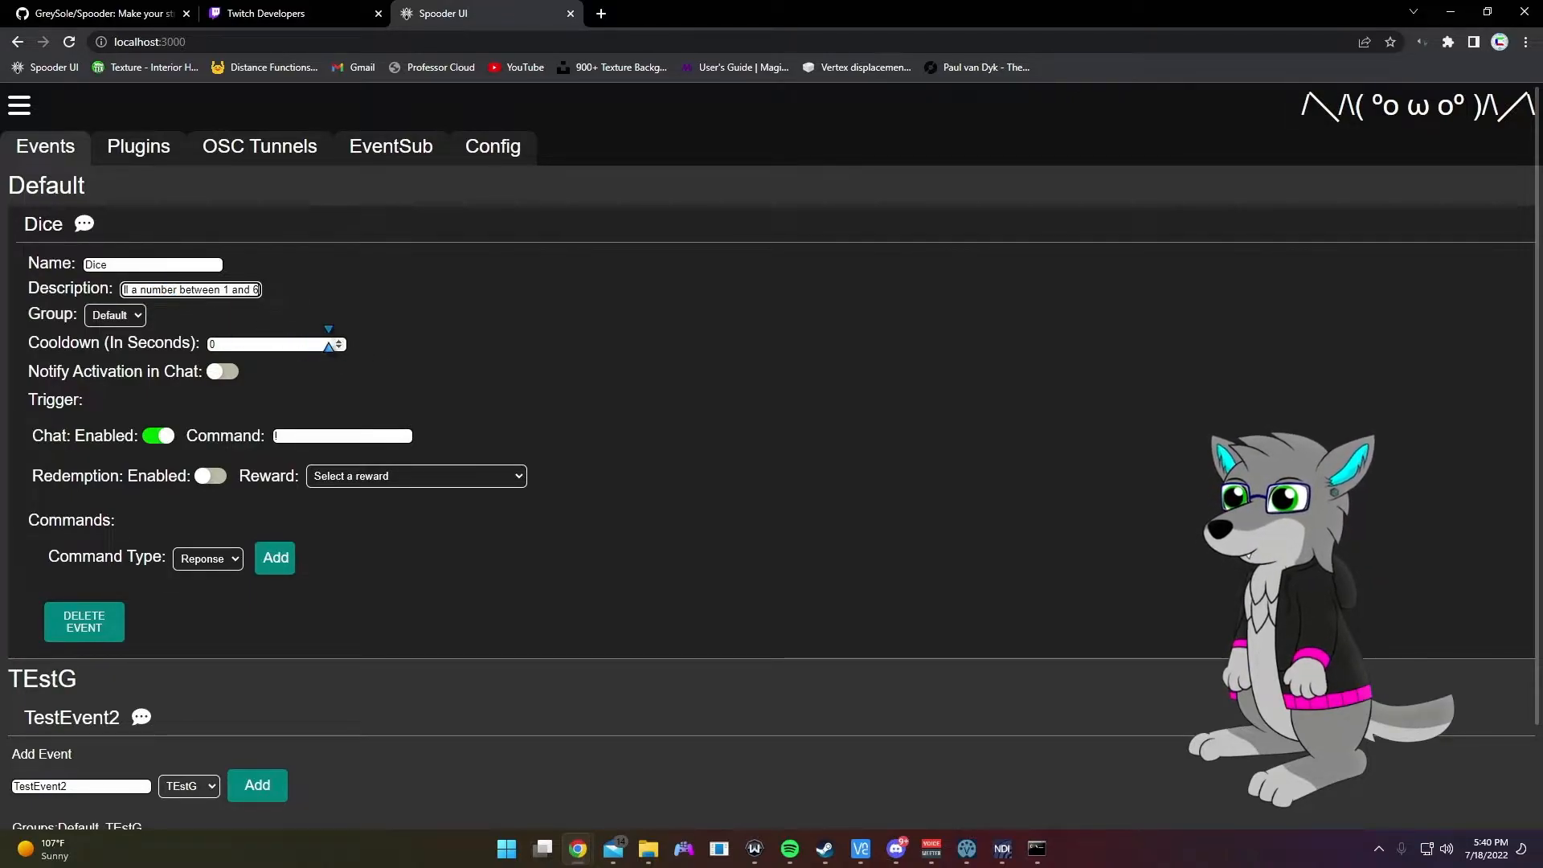
click(304, 344)
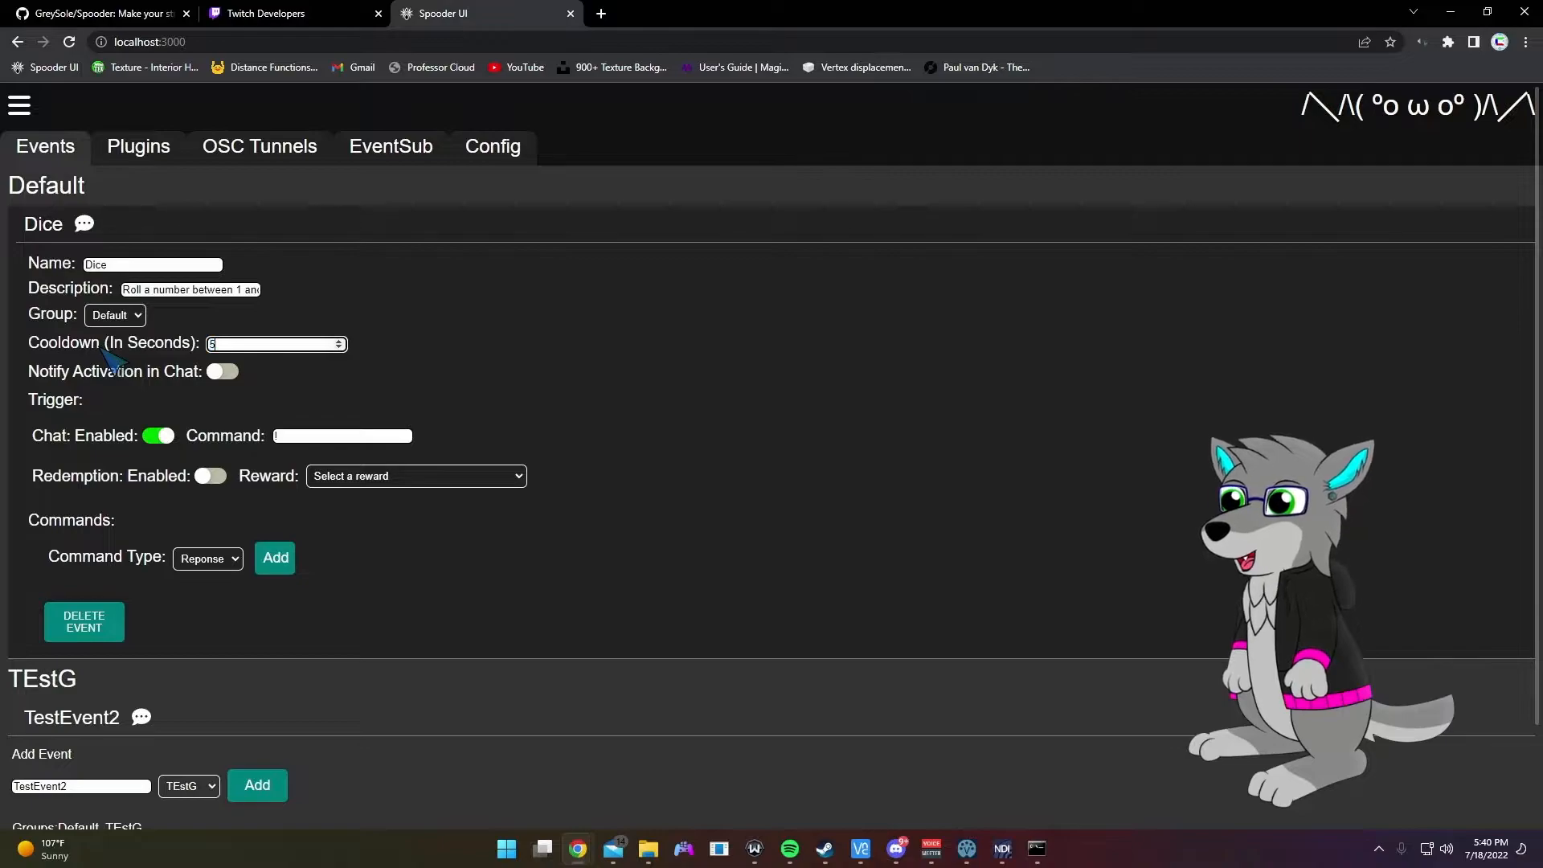
scroll(337, 382, down, 2)
click(332, 320)
text(!dice)
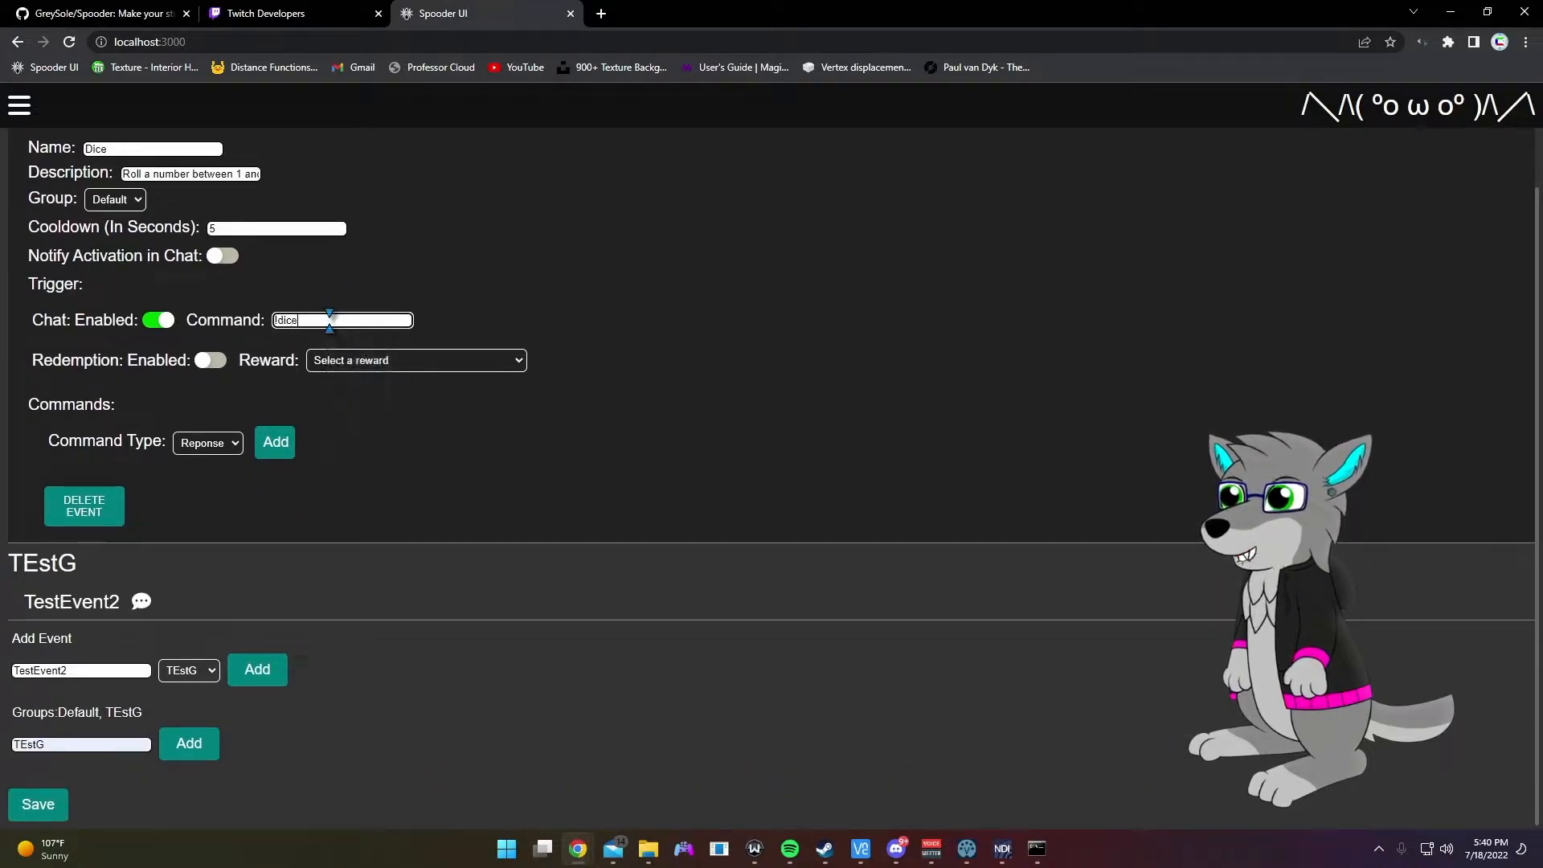
Step: Add a Response command with an enlarged message box, then a Plugin and a Software command to Dice
click(274, 442)
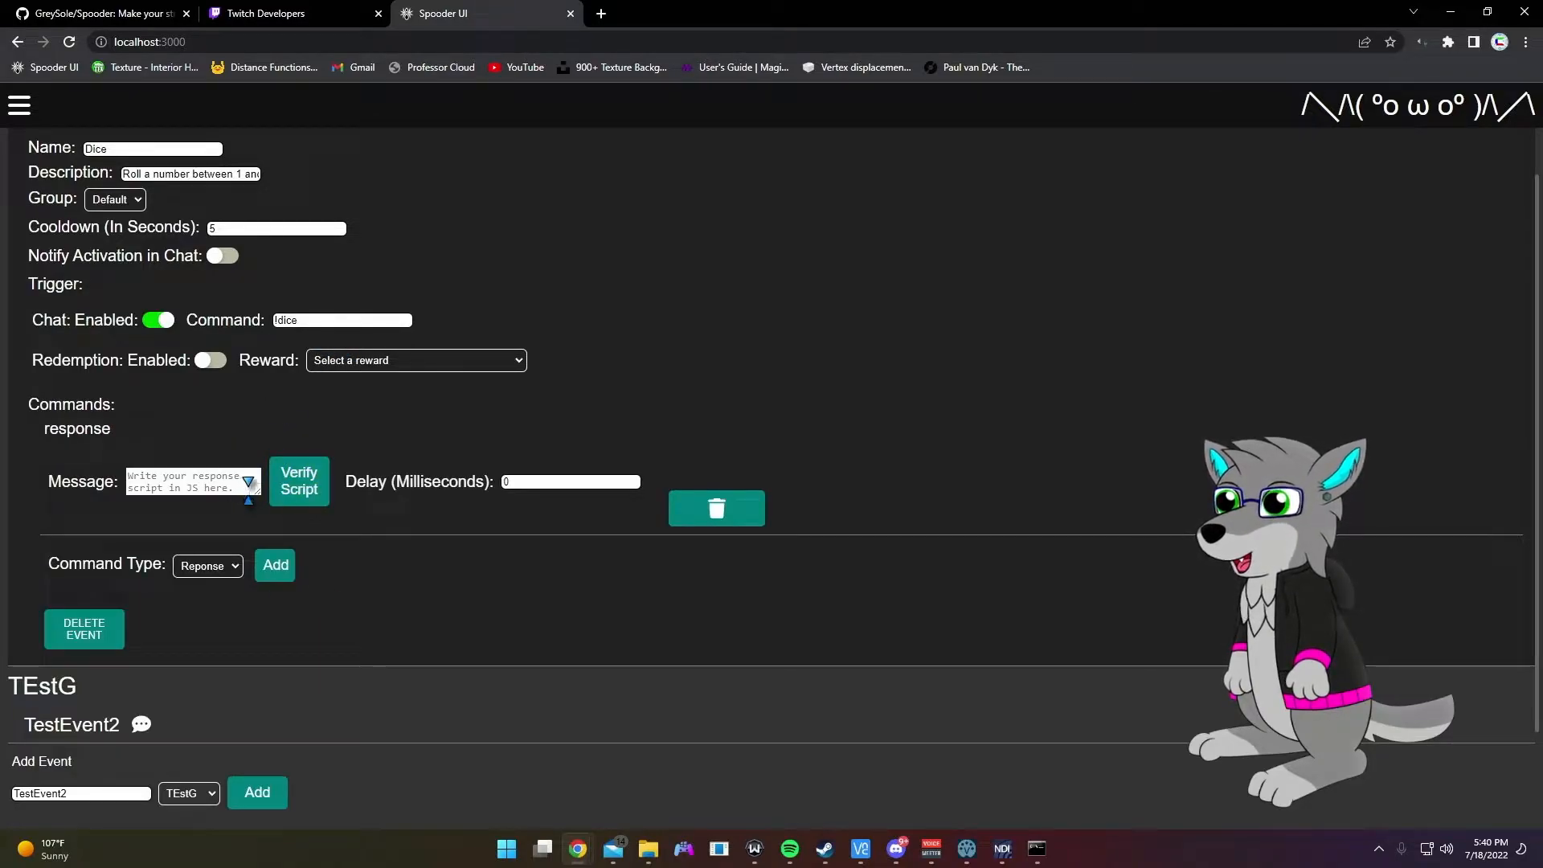
drag(251, 488, 330, 519)
click(209, 566)
click(196, 604)
click(275, 570)
click(207, 650)
click(211, 697)
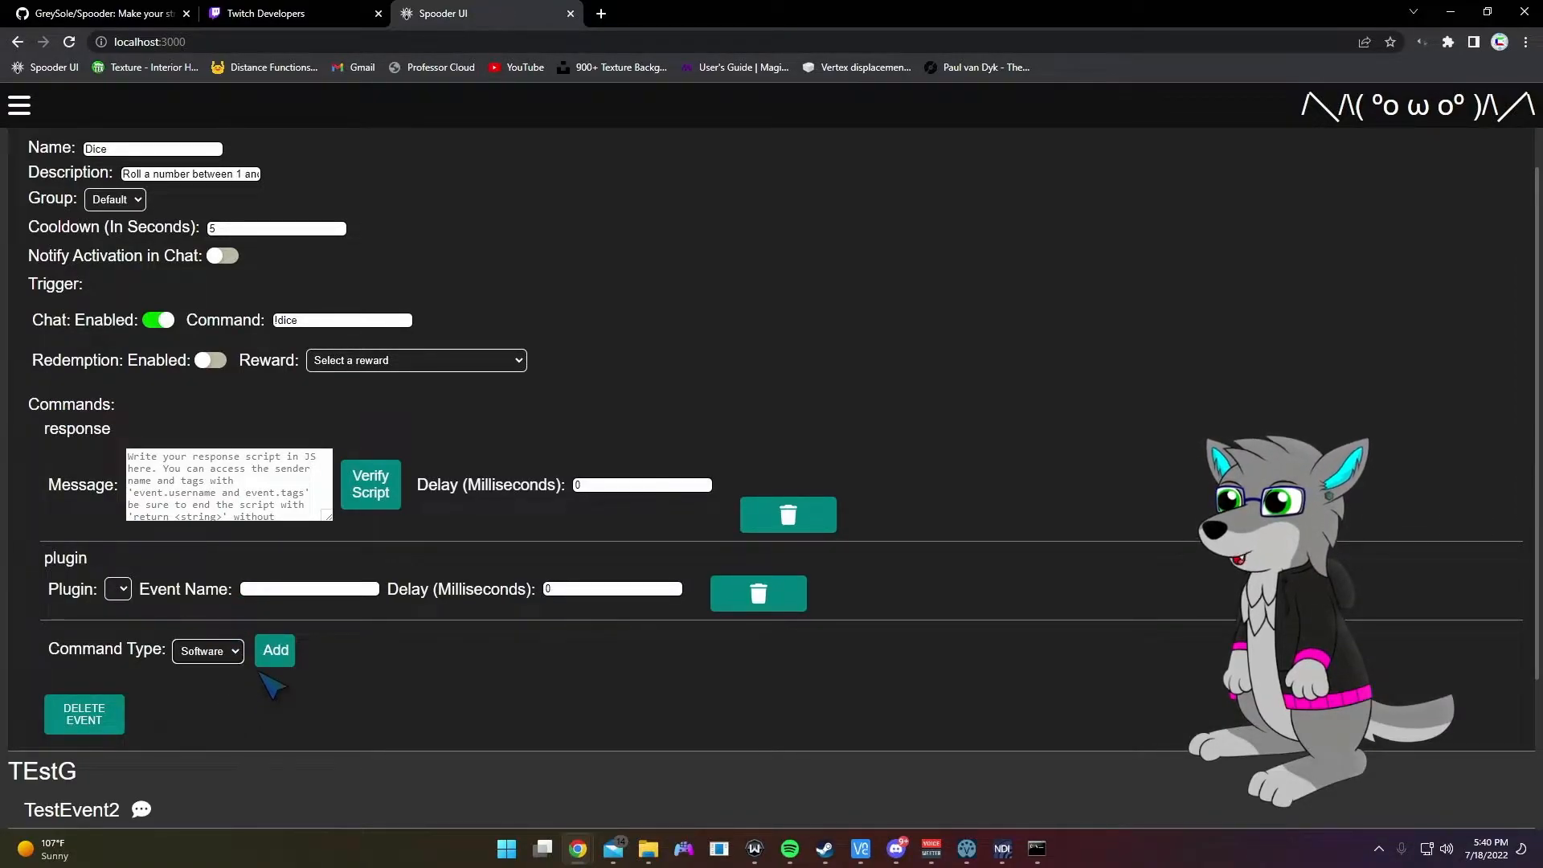
click(275, 650)
scroll(258, 593, down, 2)
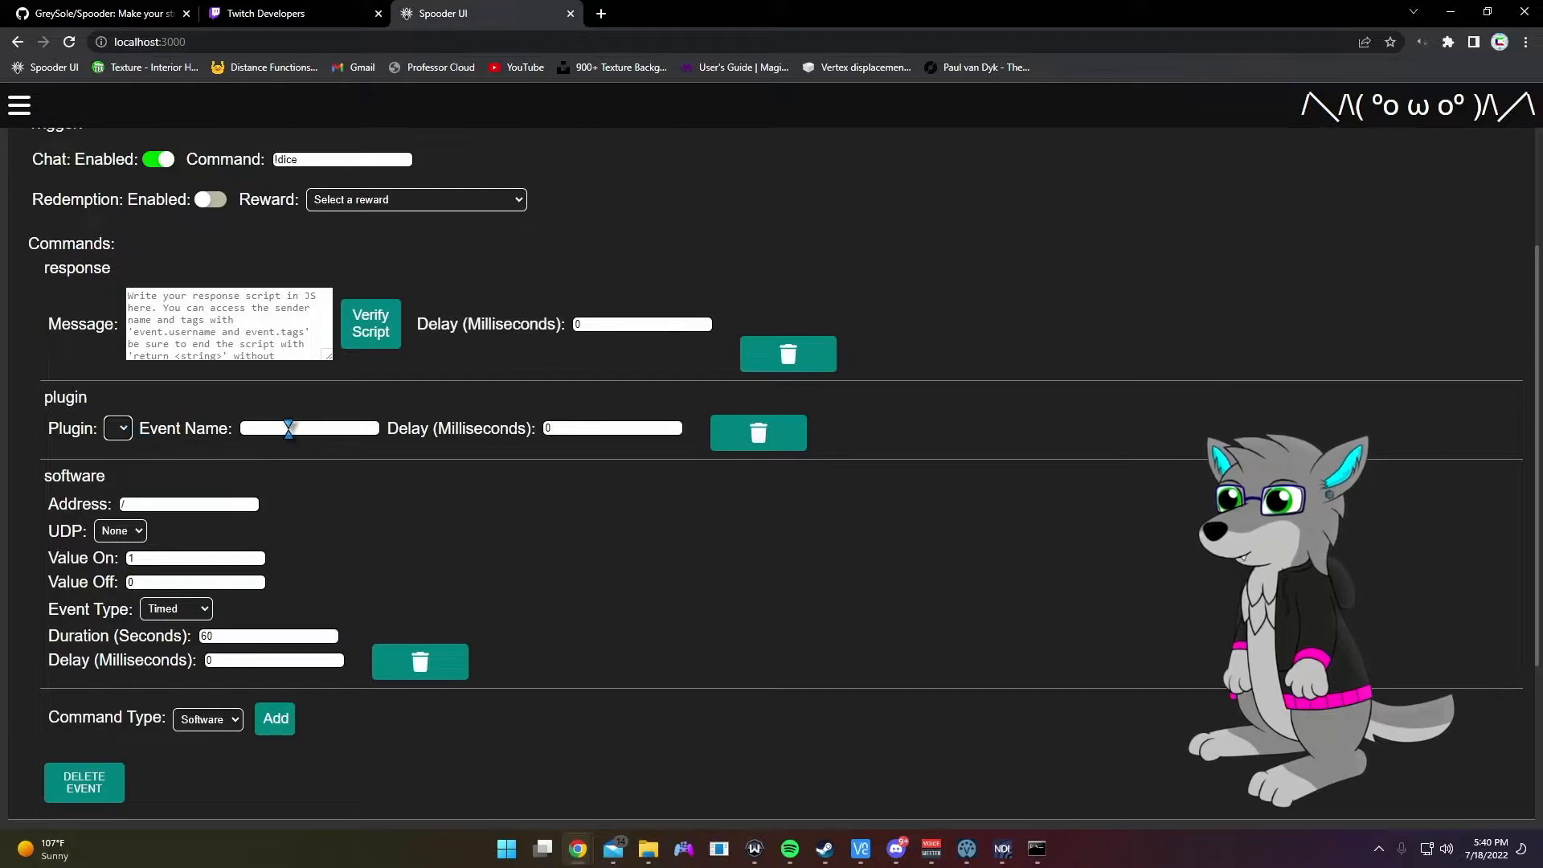
click(252, 425)
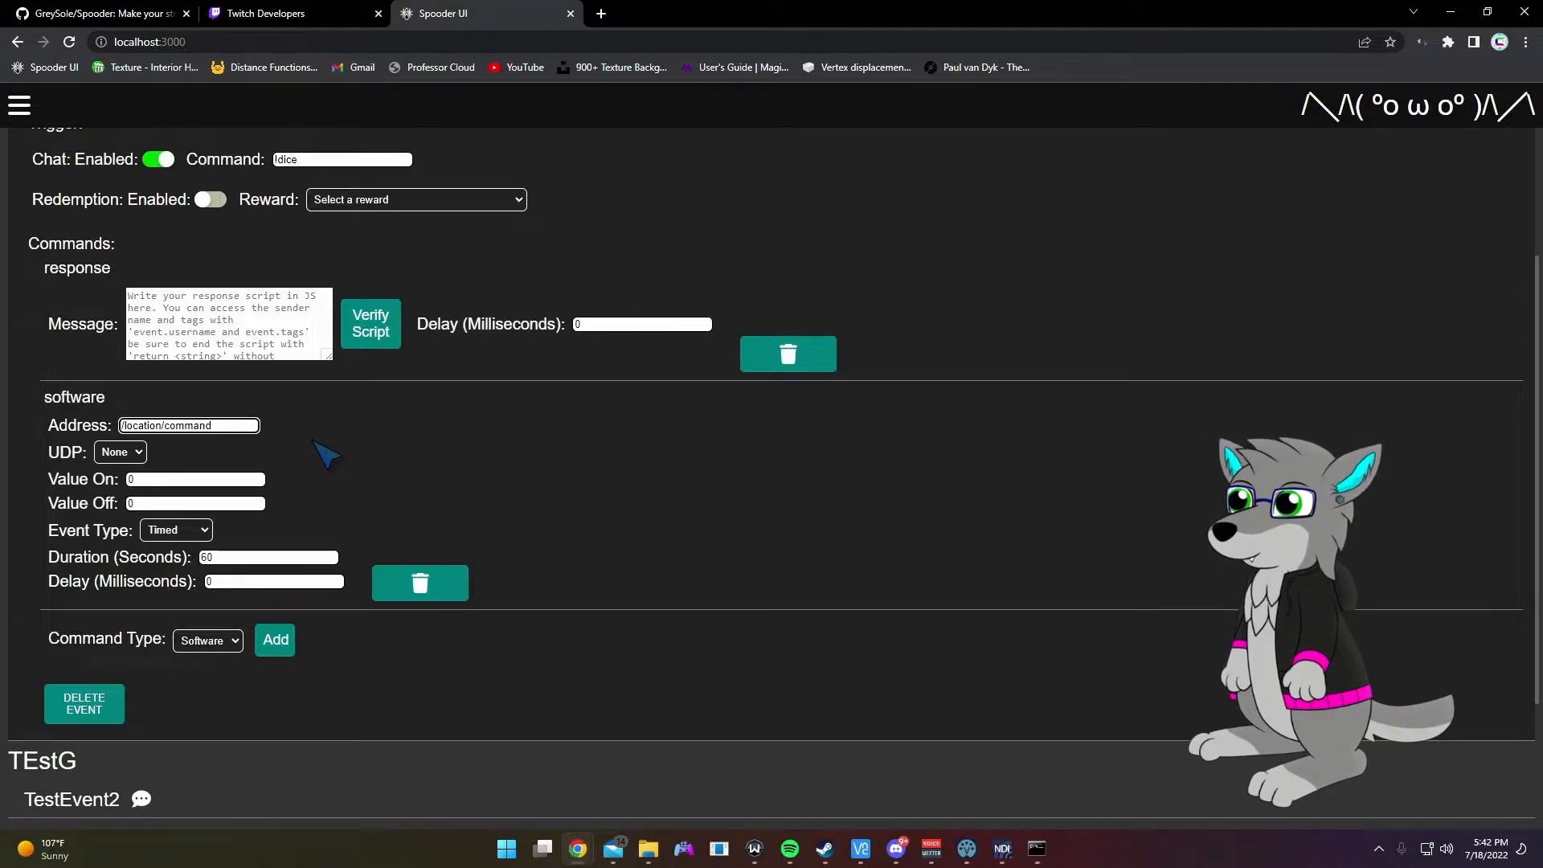
Step: Give the software command the address location/command and set its UDP option to All
drag(227, 421, 22, 460)
click(230, 424)
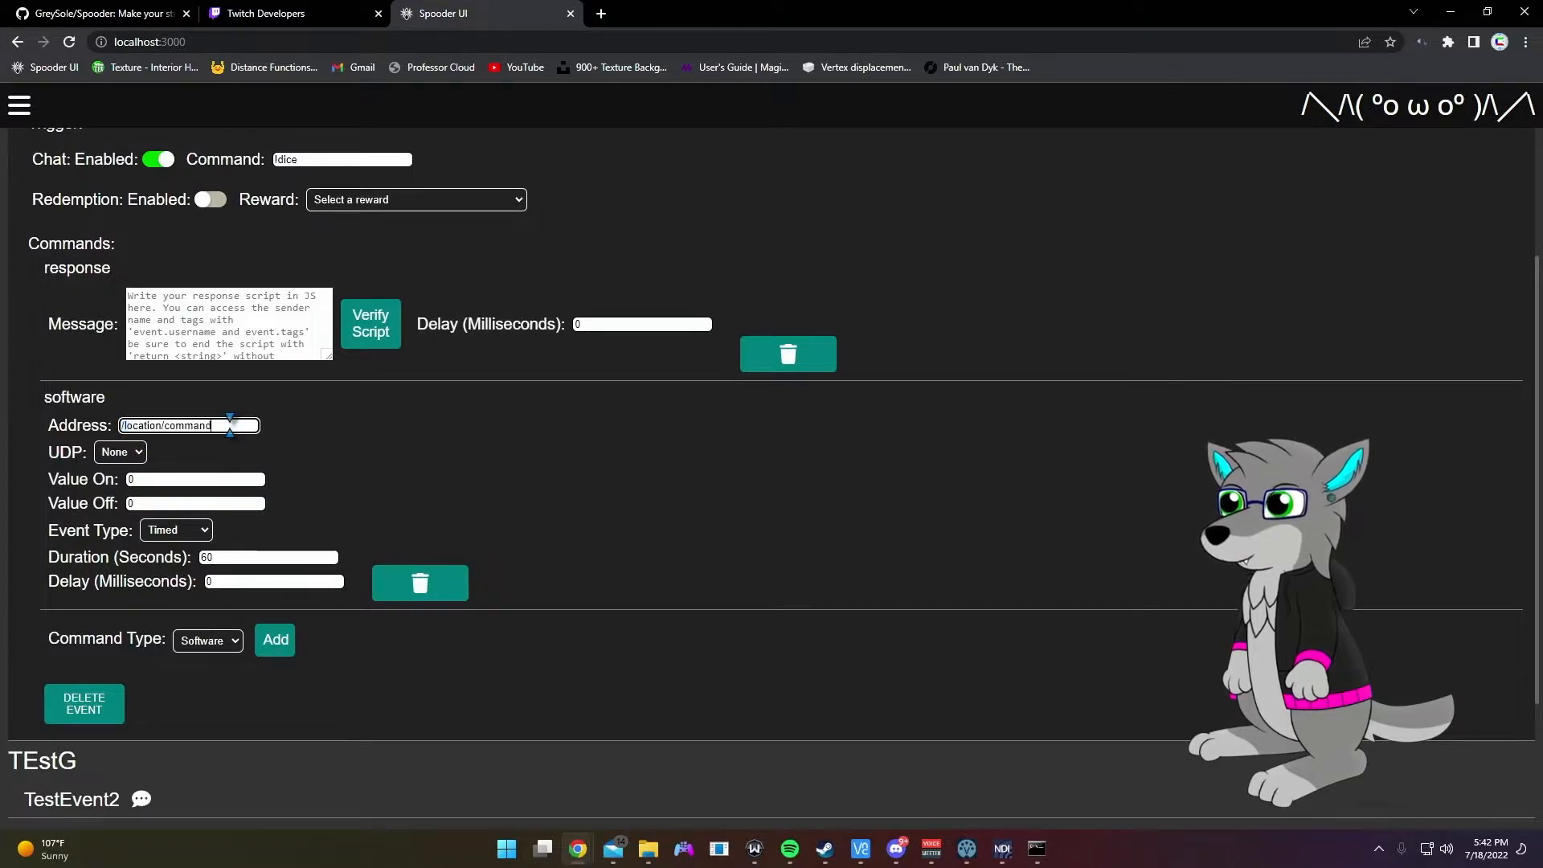
click(119, 453)
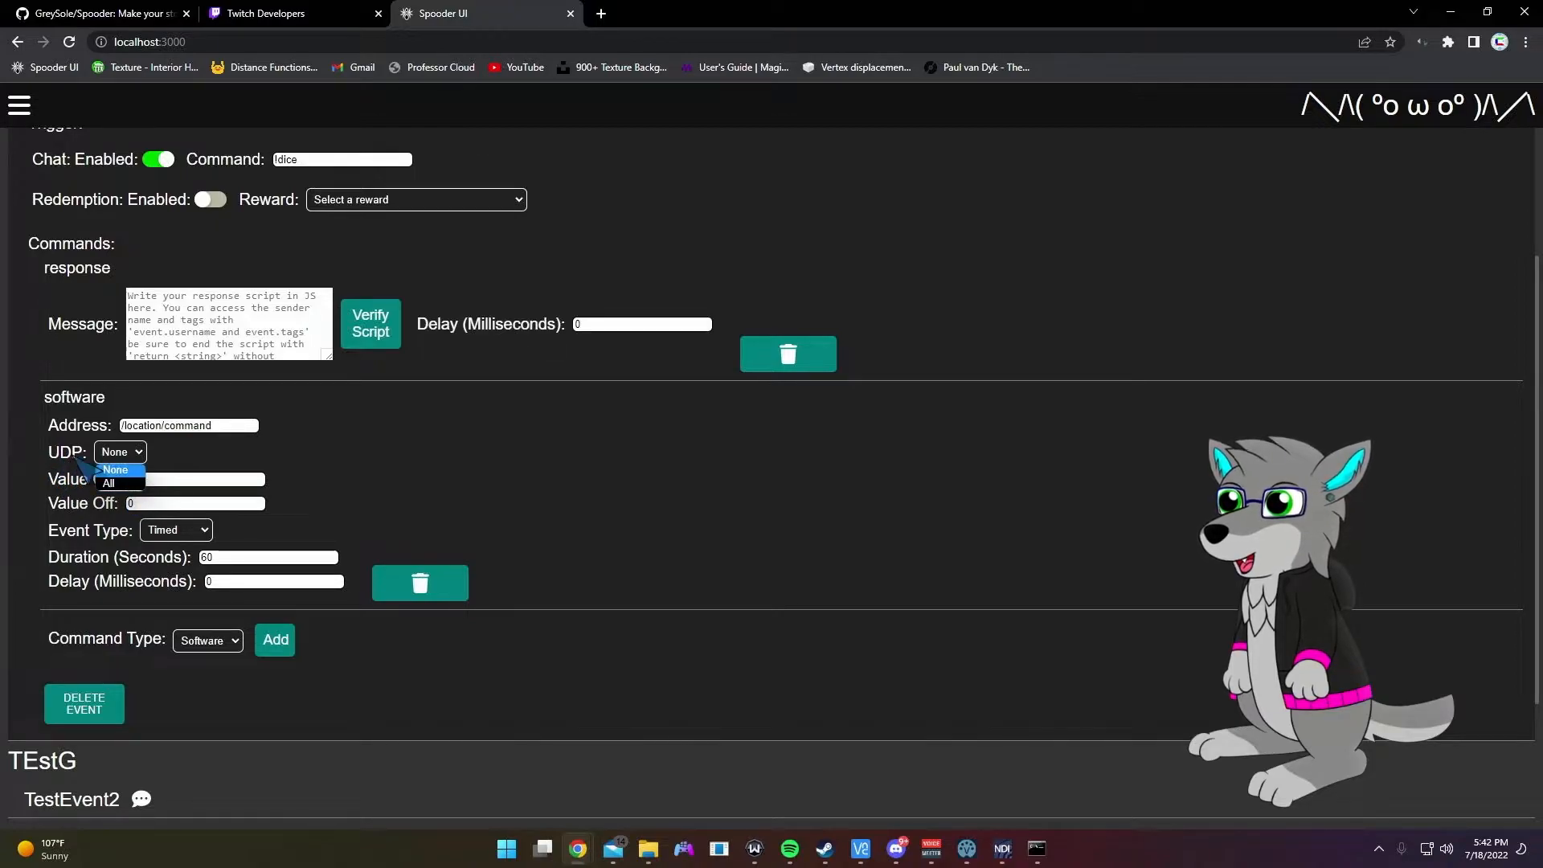
click(113, 483)
scroll(563, 523, up, 4)
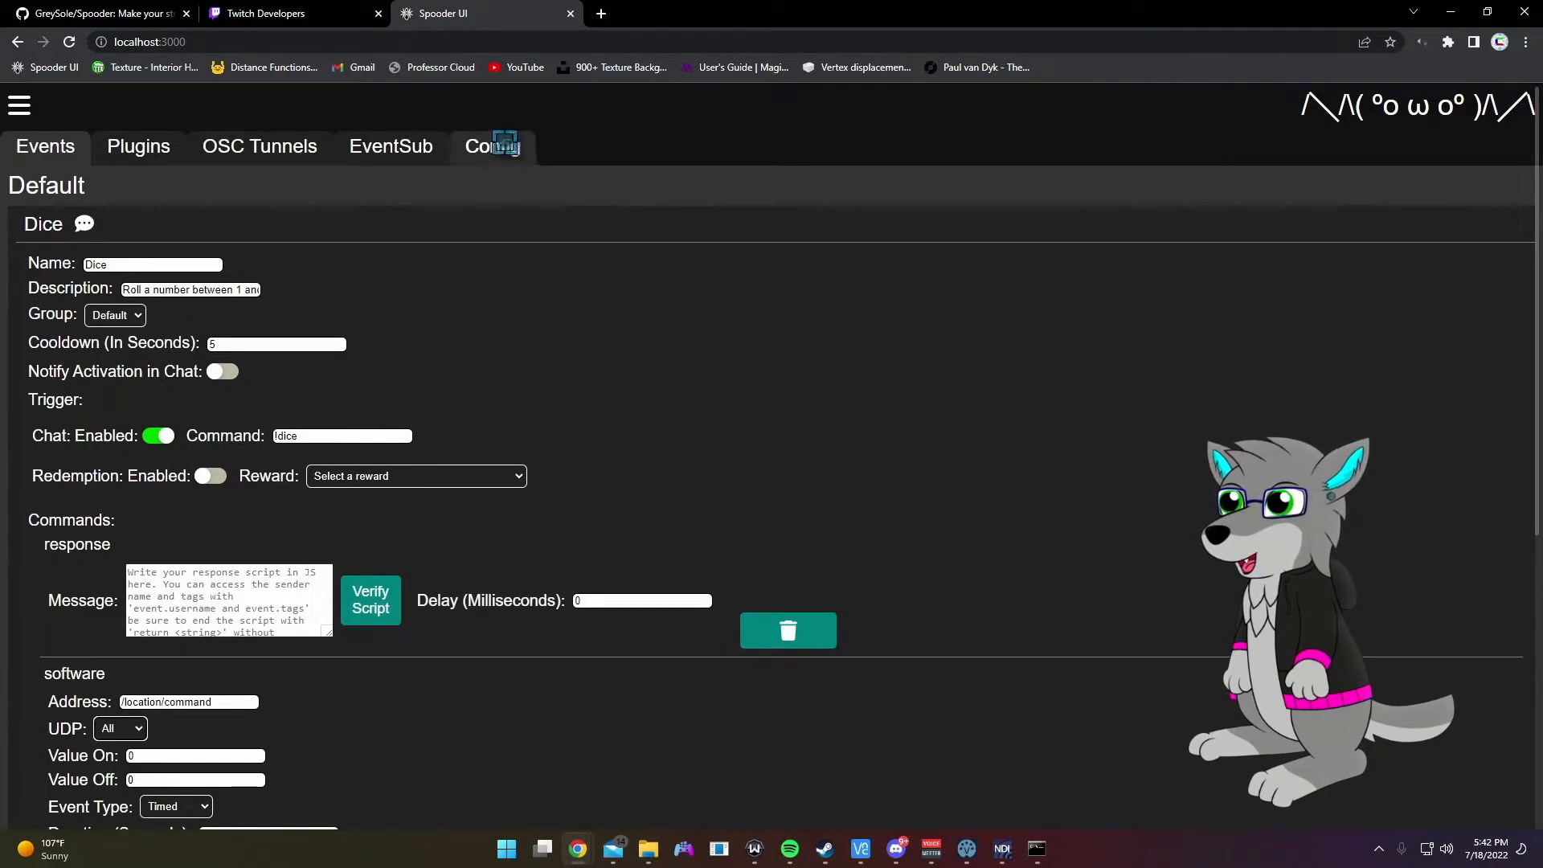
Step: Keep UDP at All and try the One Shot and Timed event types, ending on One Shot
scroll(539, 286, down, 5)
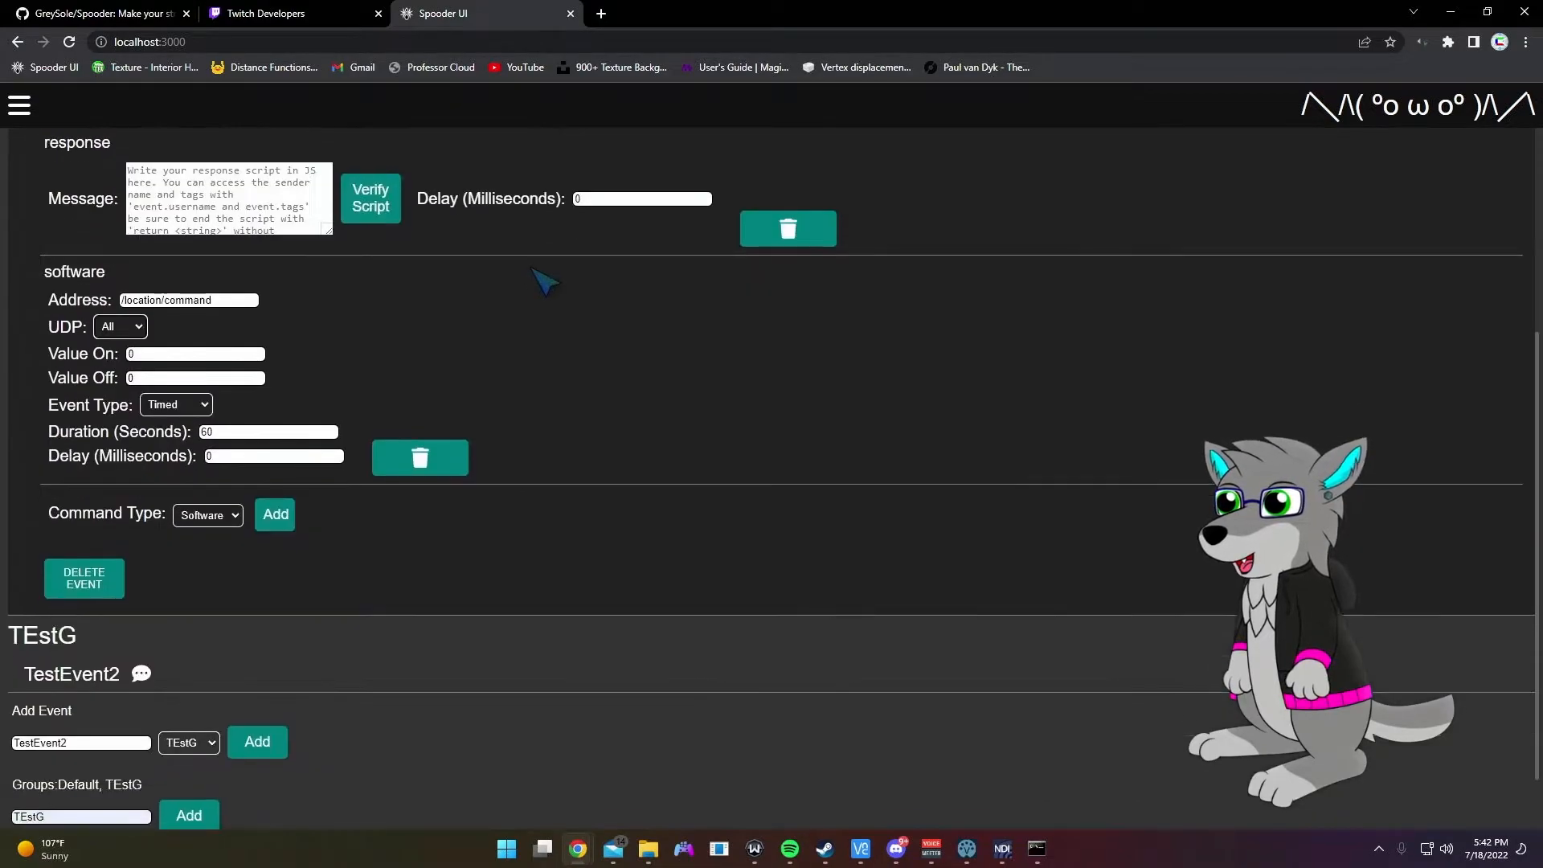
scroll(524, 266, up, 1)
click(121, 407)
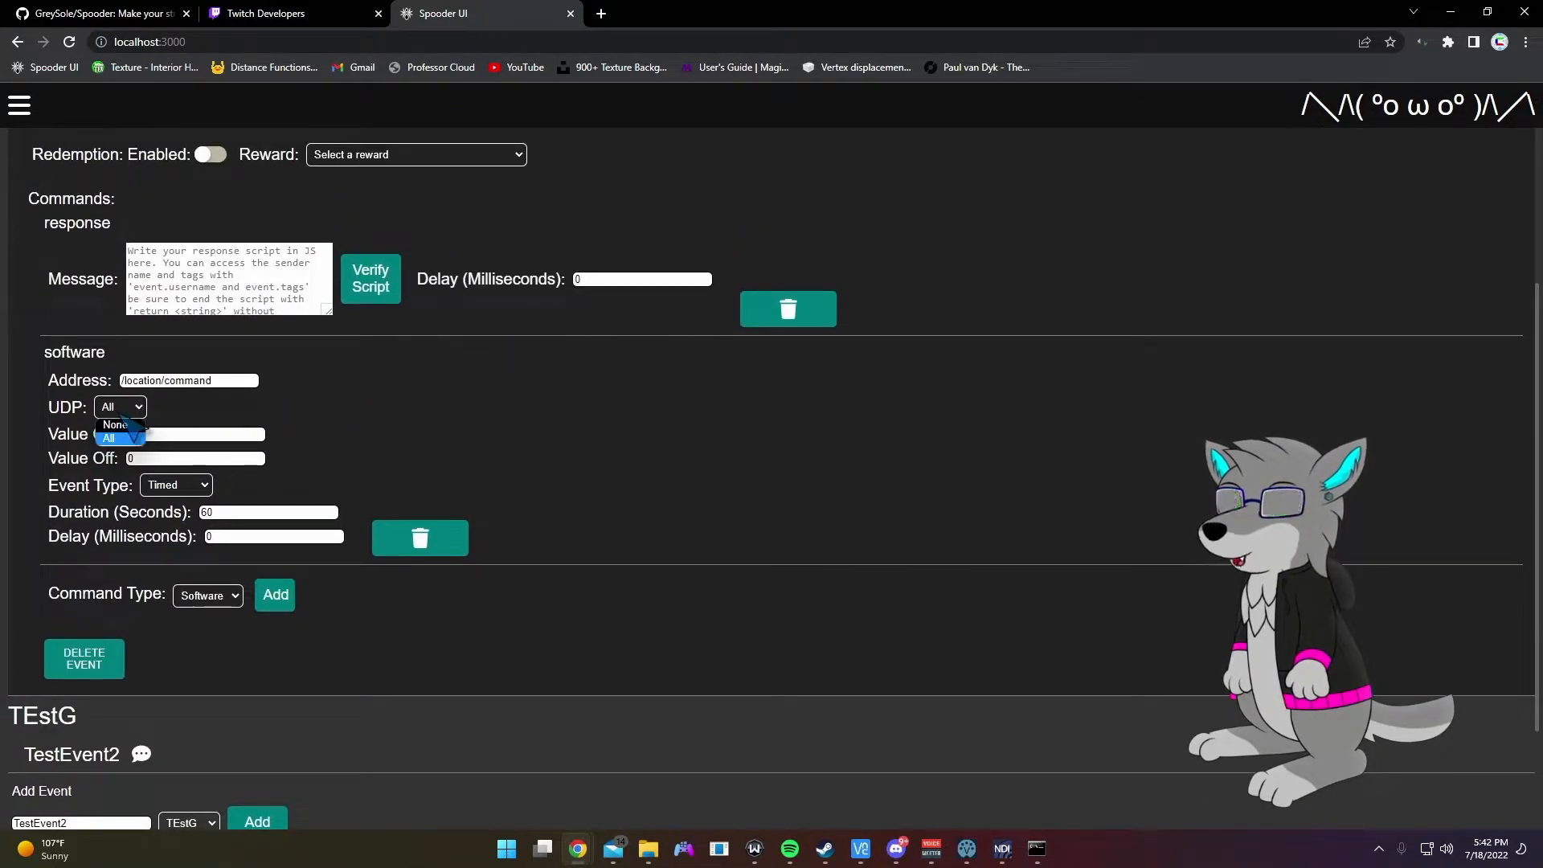
click(121, 437)
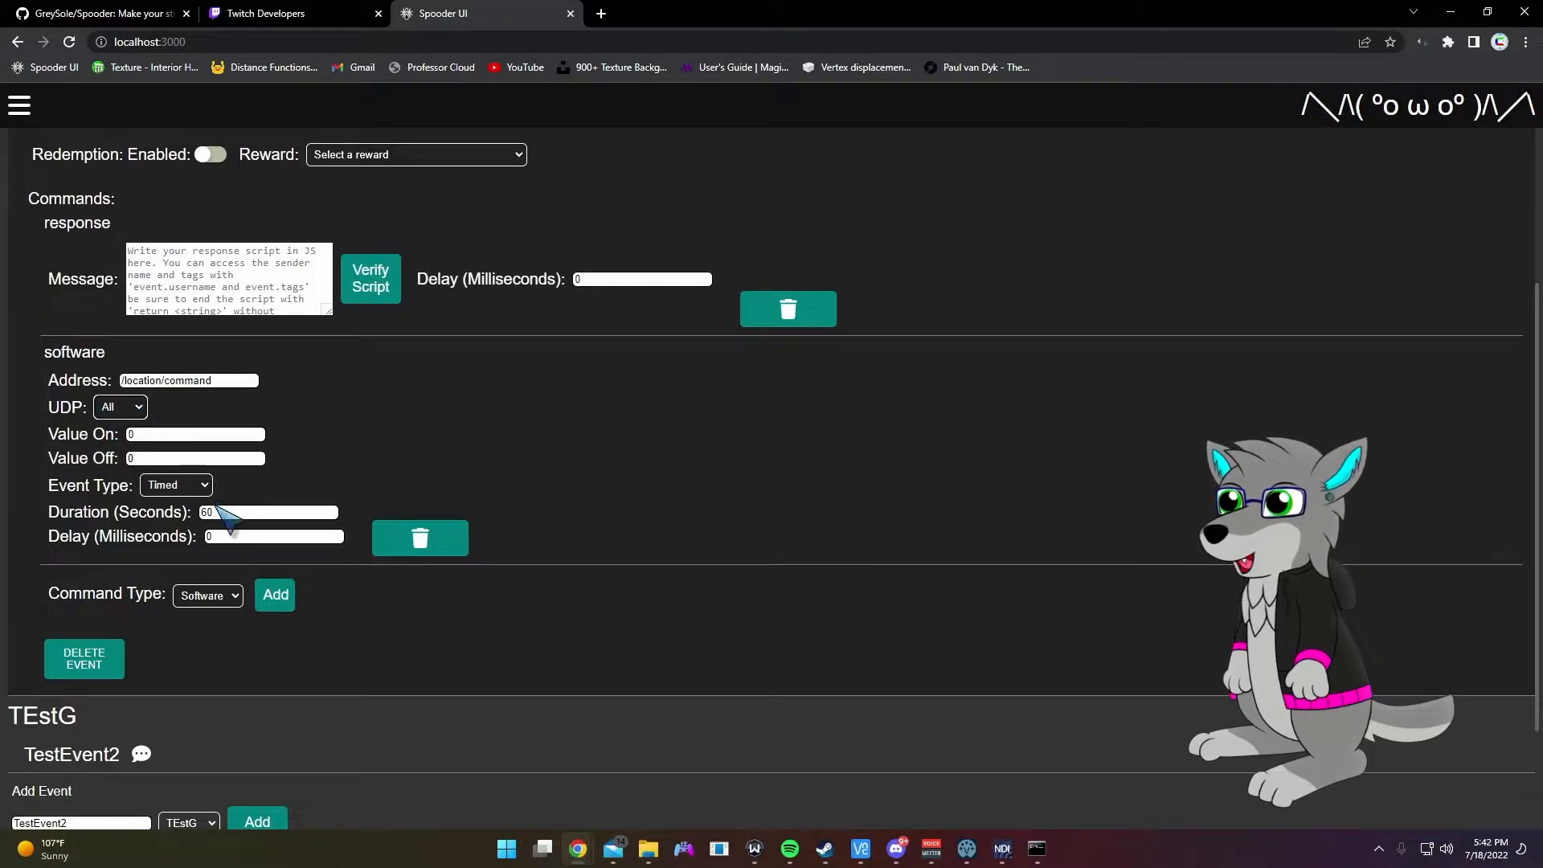
click(184, 487)
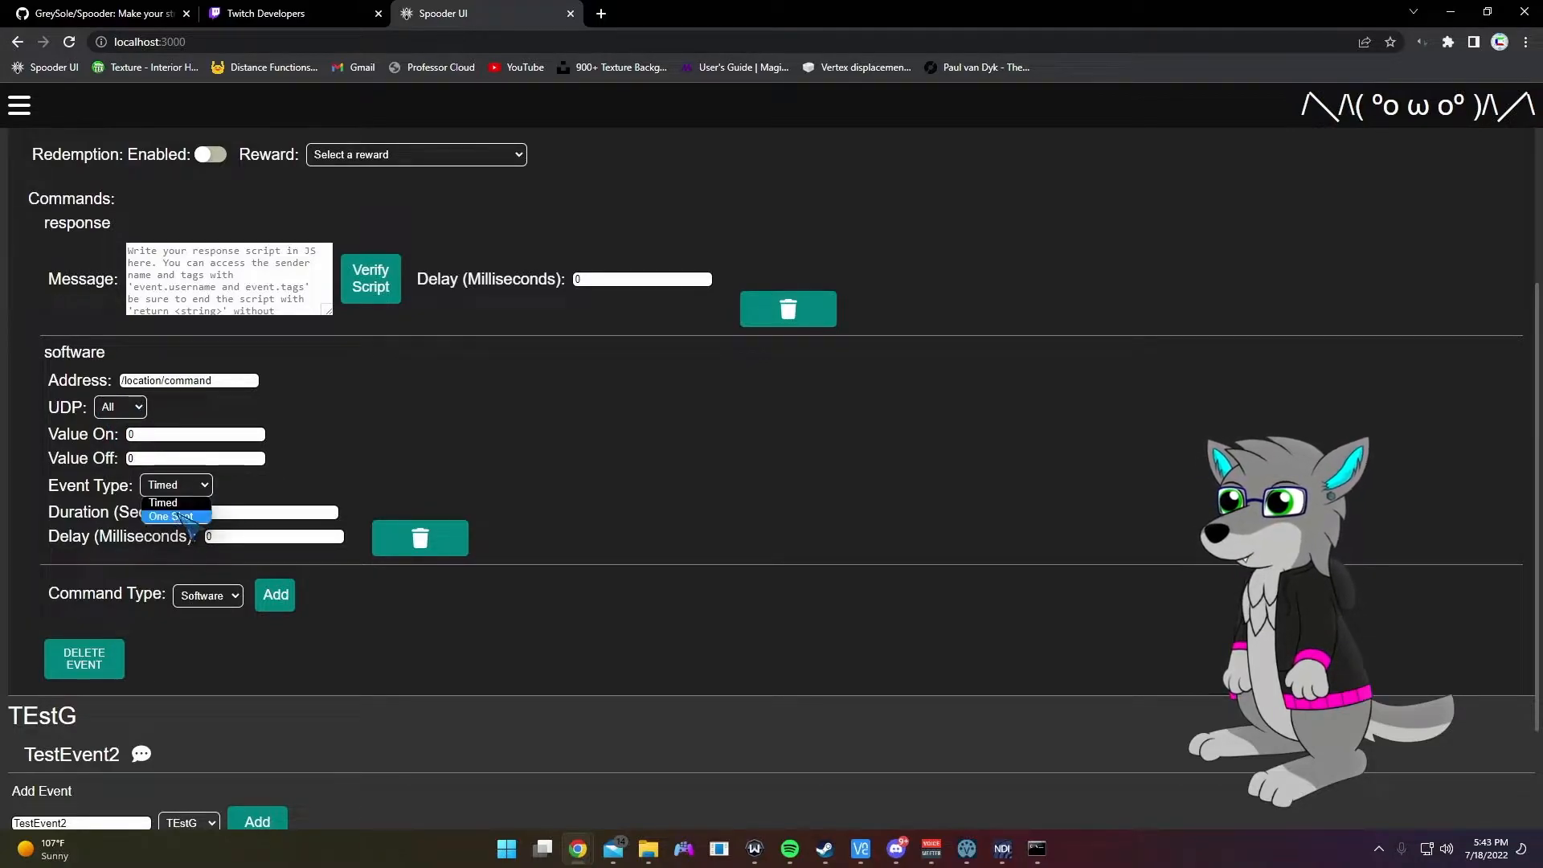
click(190, 517)
click(176, 484)
click(173, 503)
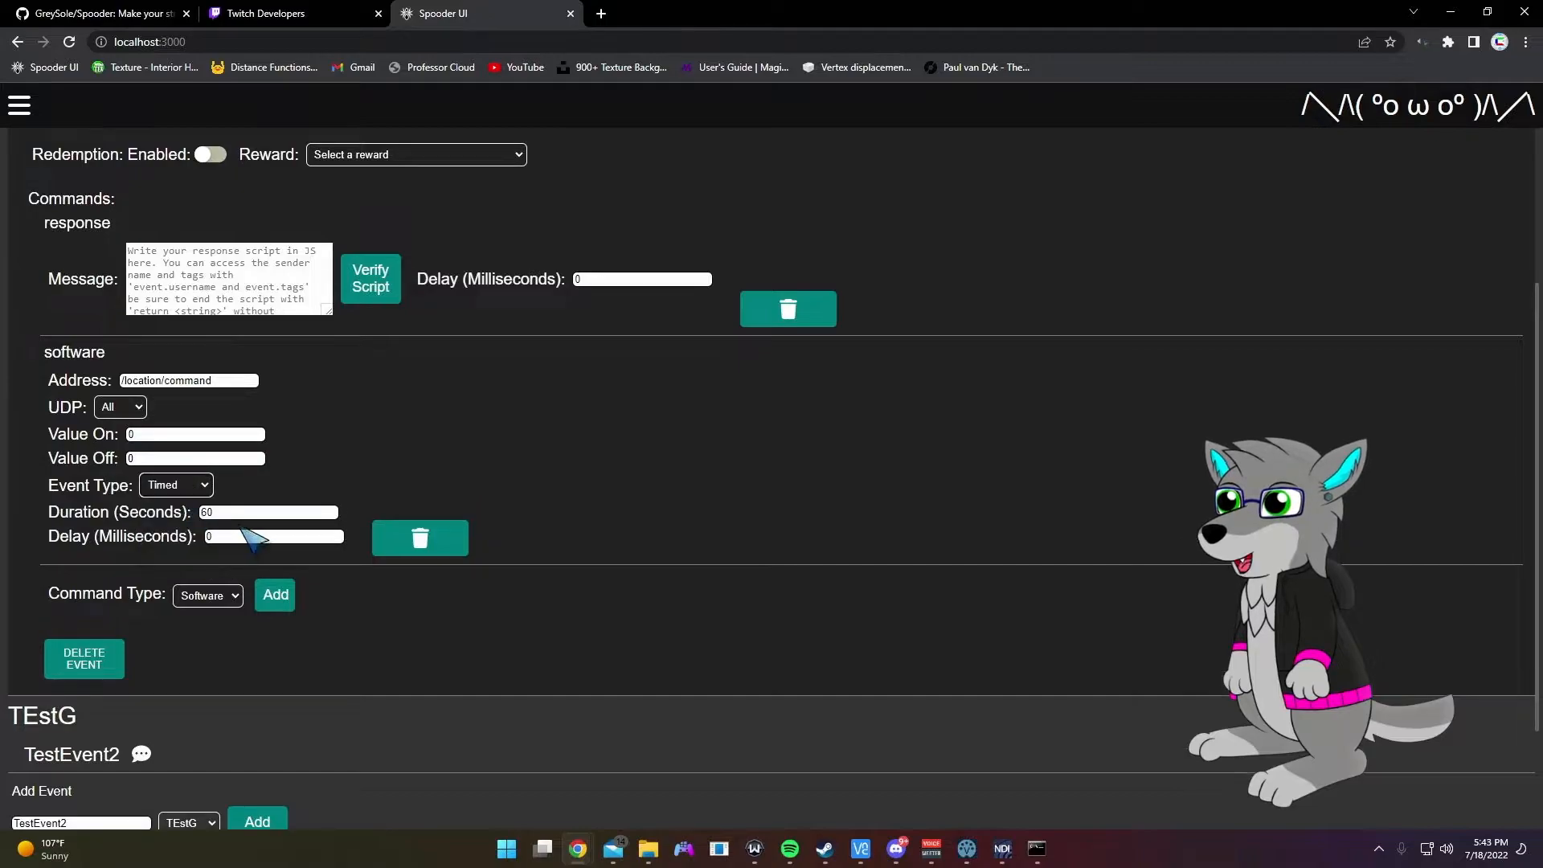
click(176, 484)
click(185, 517)
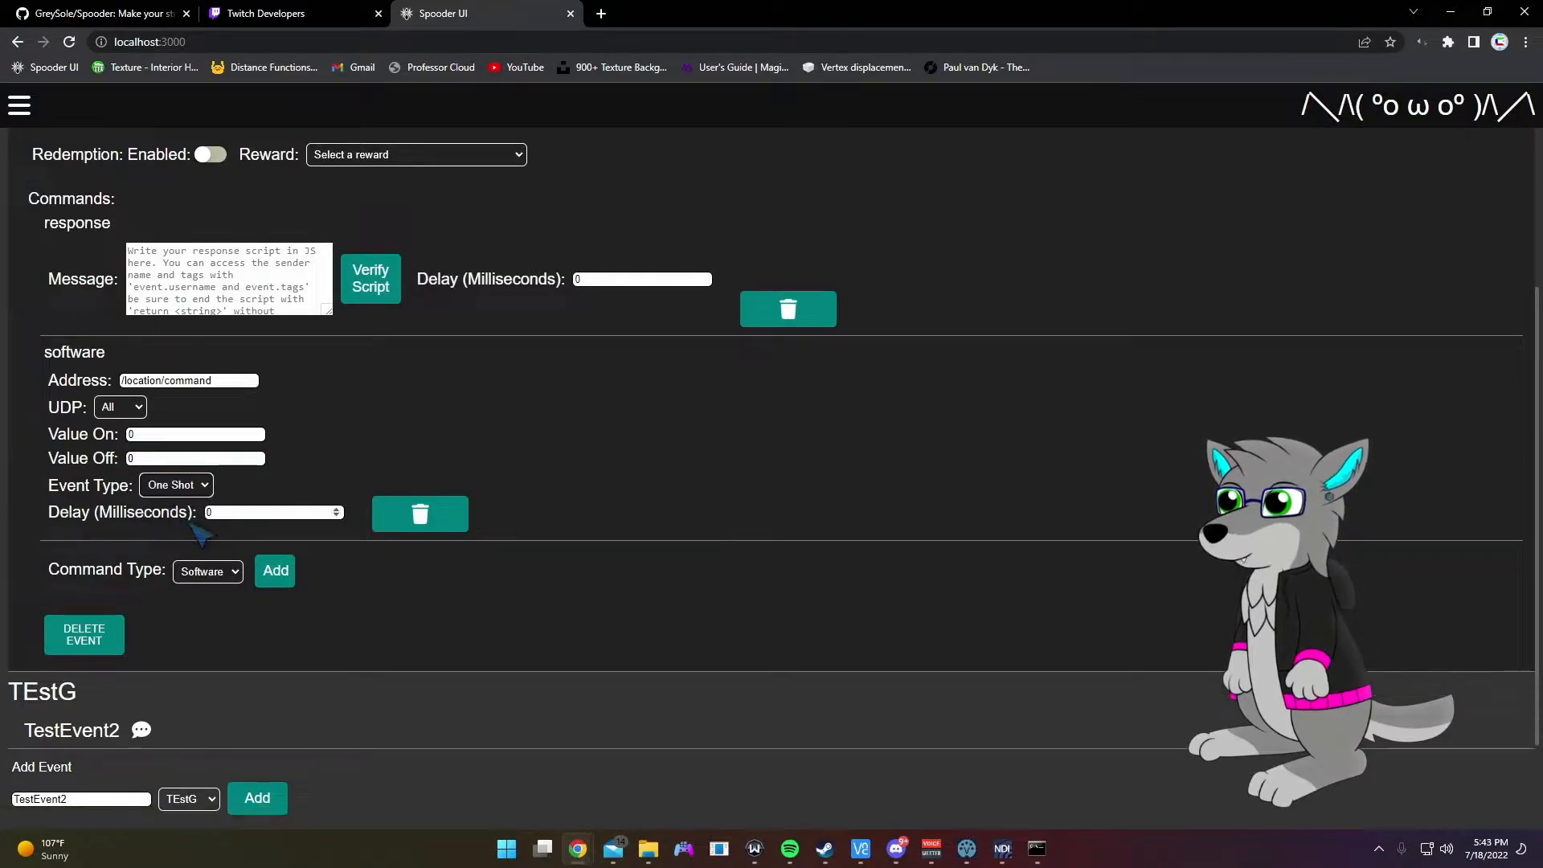
Step: Try the software command's address, delay, Value On and Value Off fields
click(249, 505)
click(250, 507)
click(210, 435)
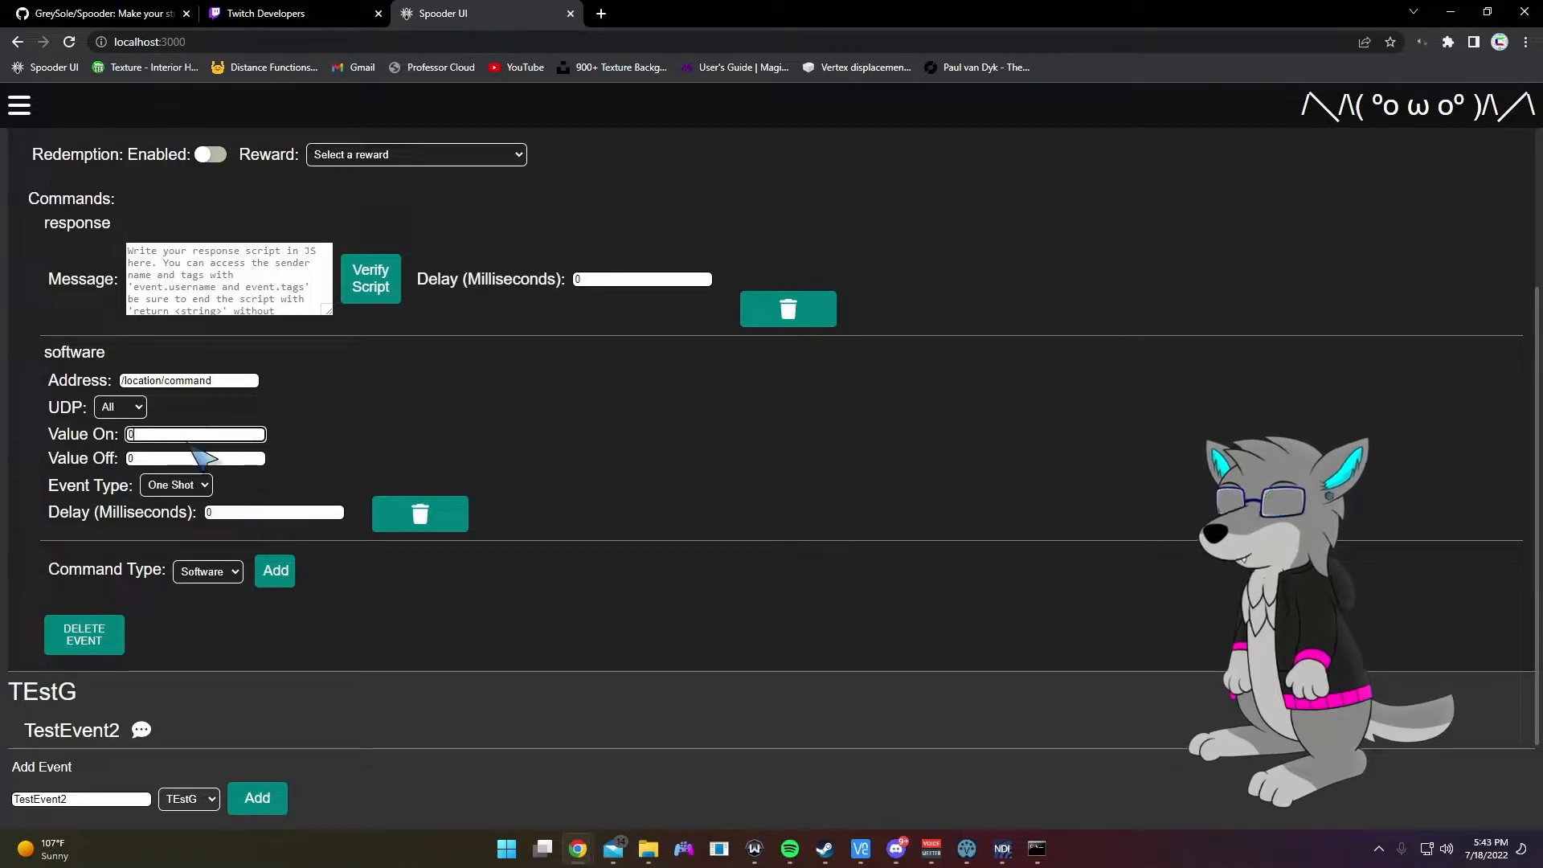
click(193, 456)
click(197, 435)
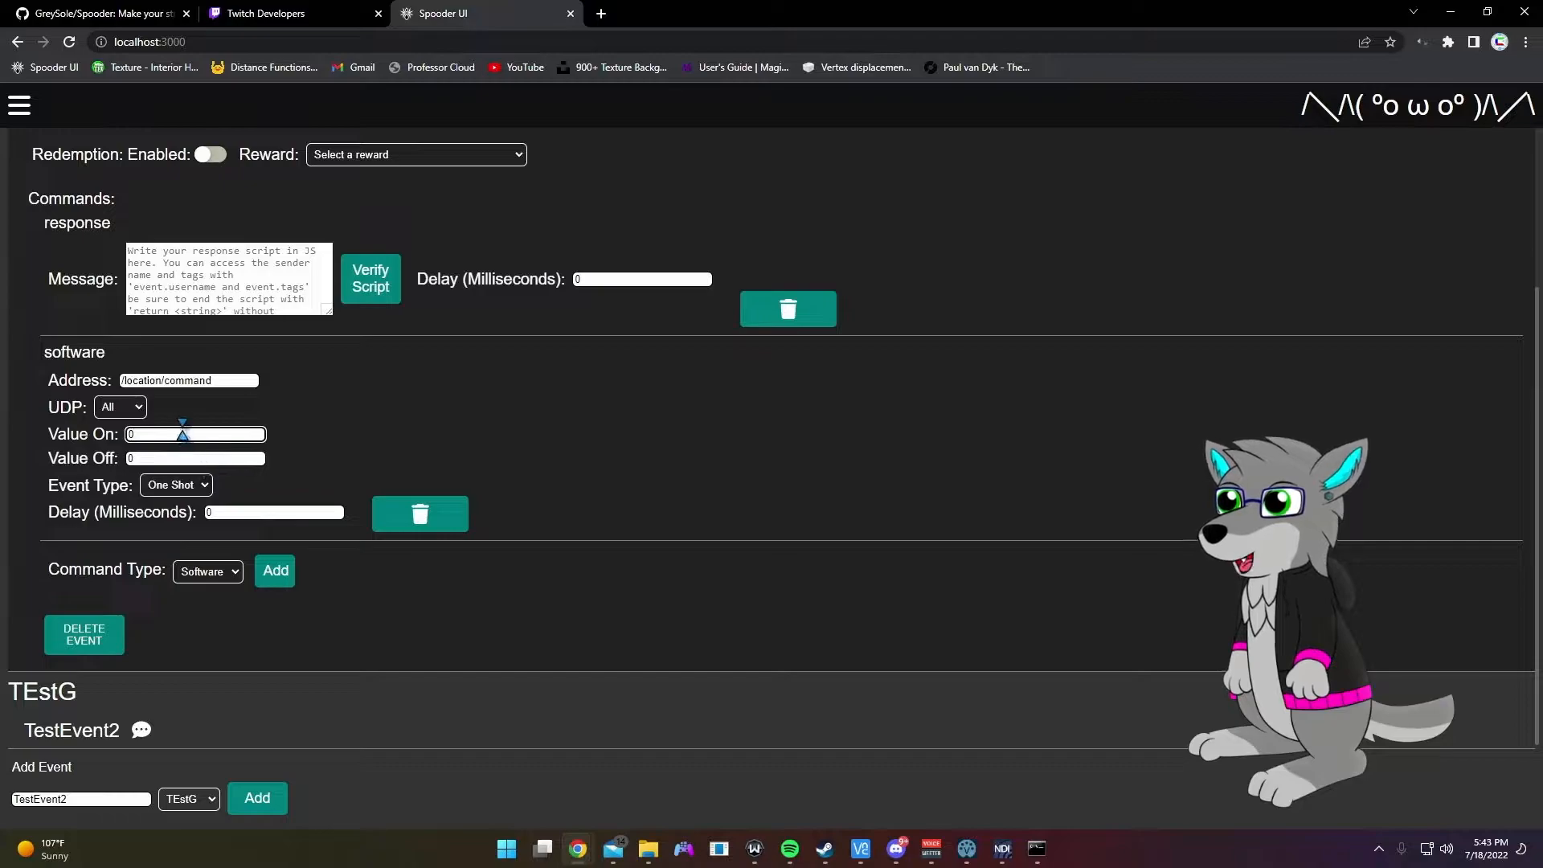
click(181, 458)
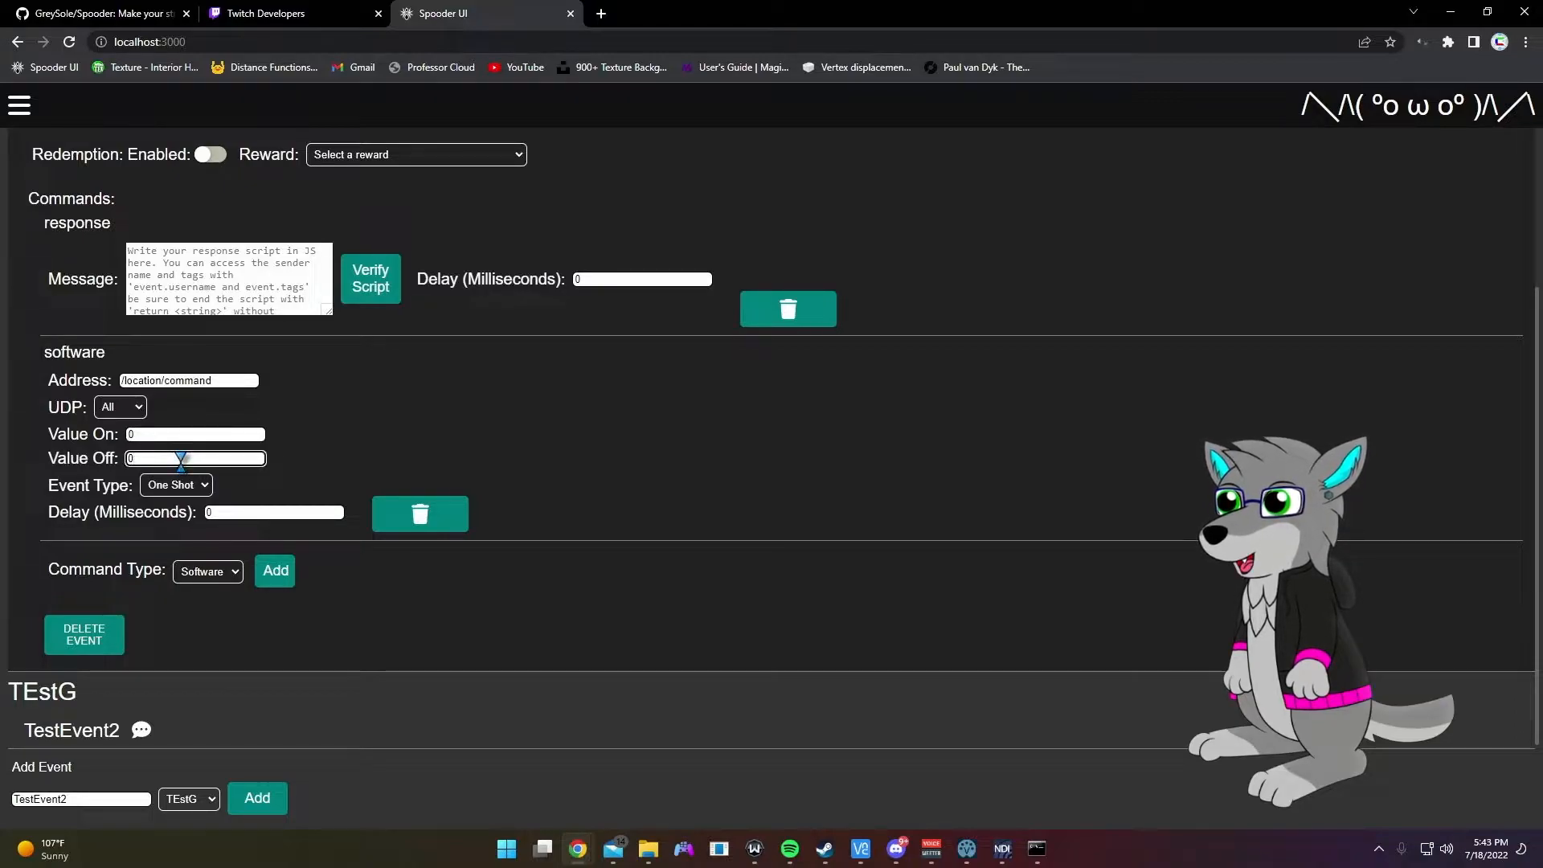
click(201, 434)
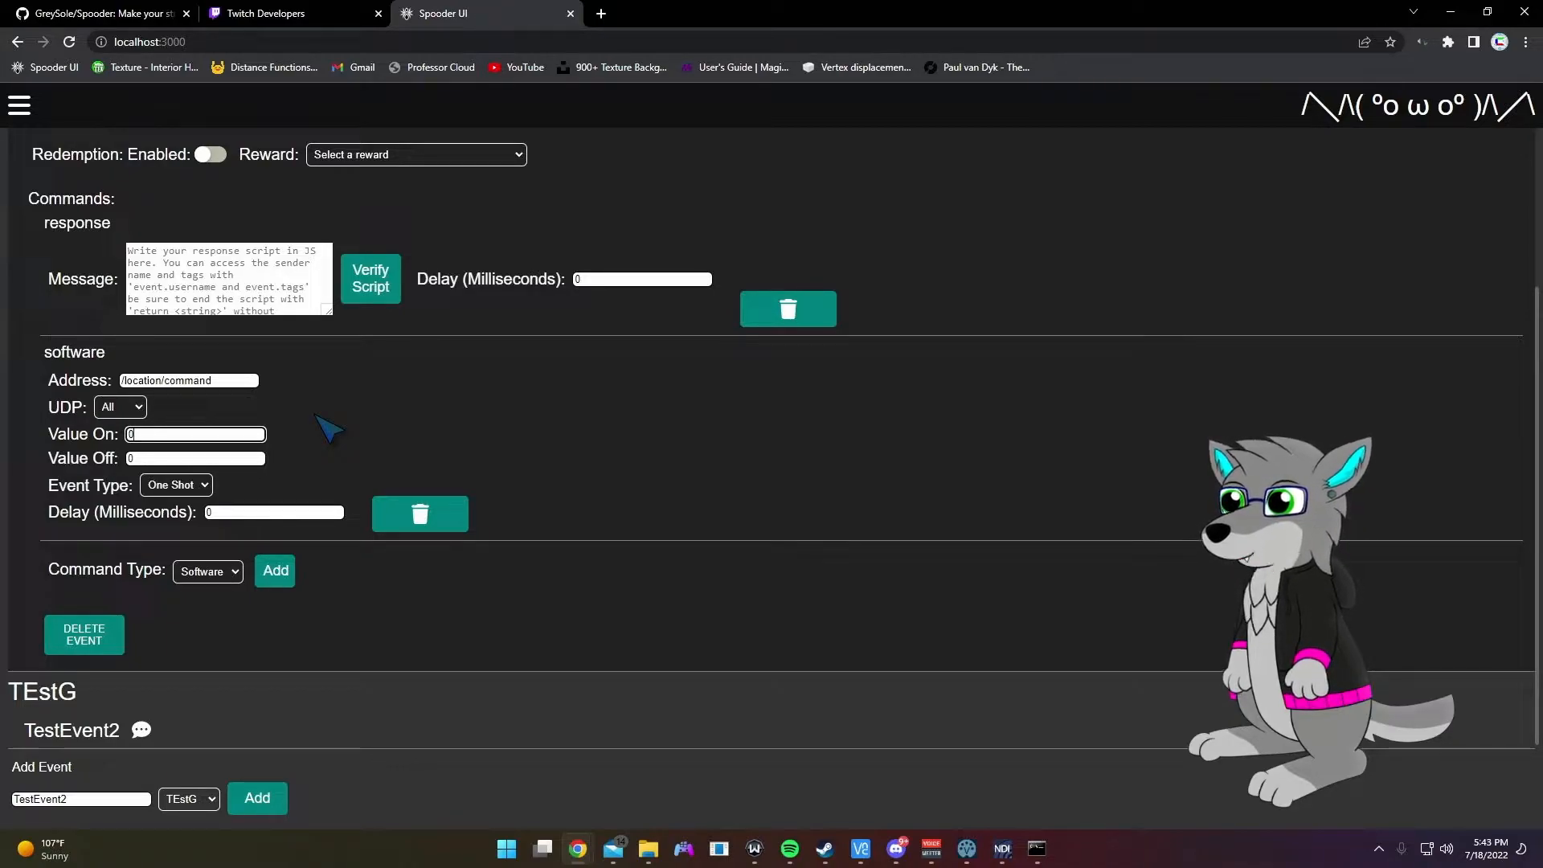
Step: Delete the software command block so only the response command remains
scroll(328, 410, down, 2)
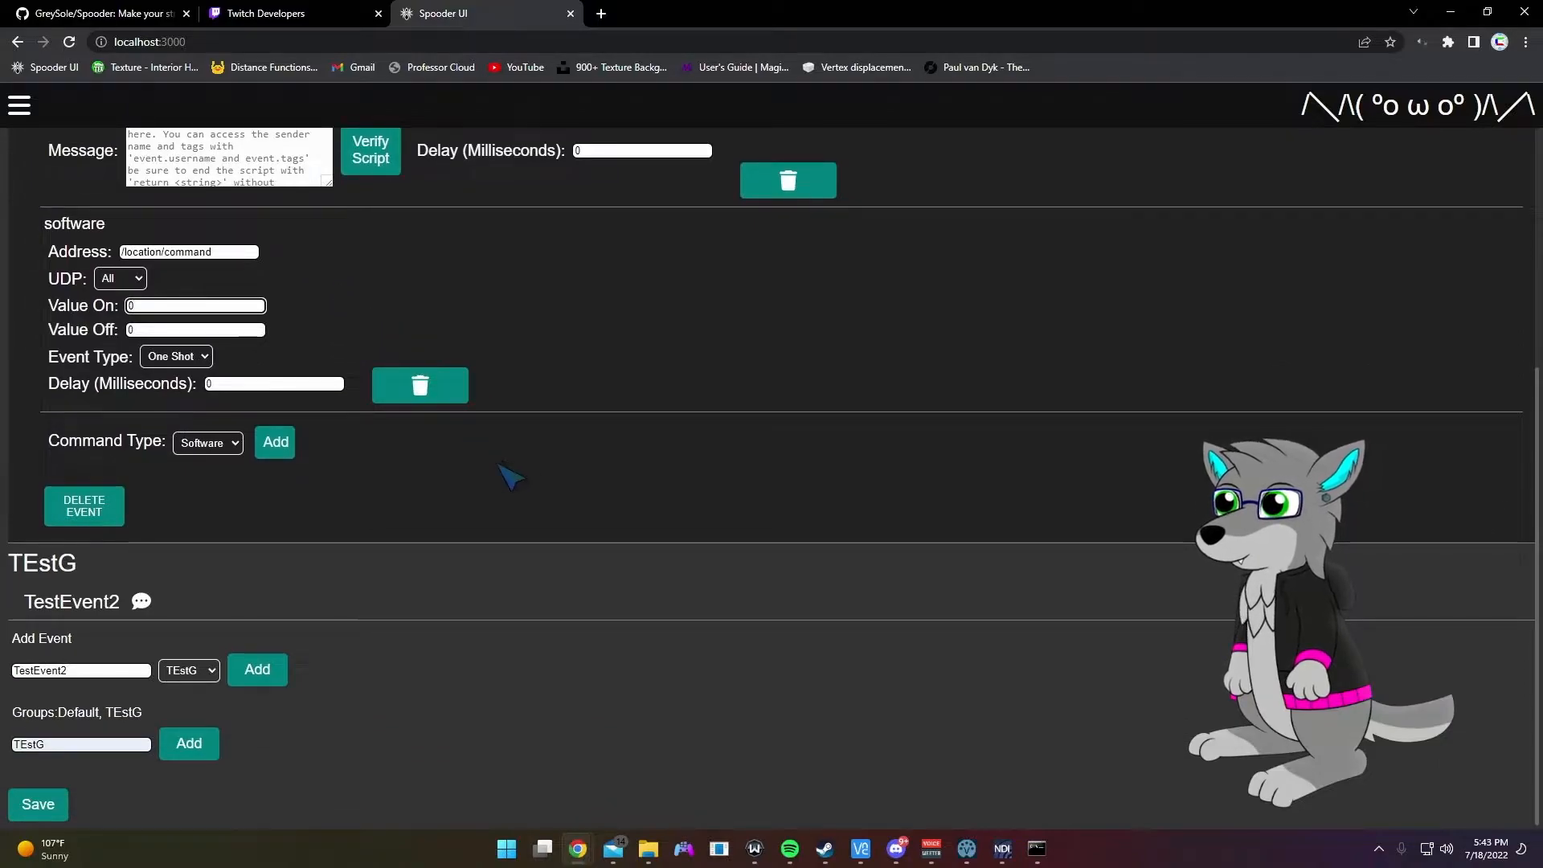
scroll(510, 523, up, 3)
scroll(393, 672, up, 3)
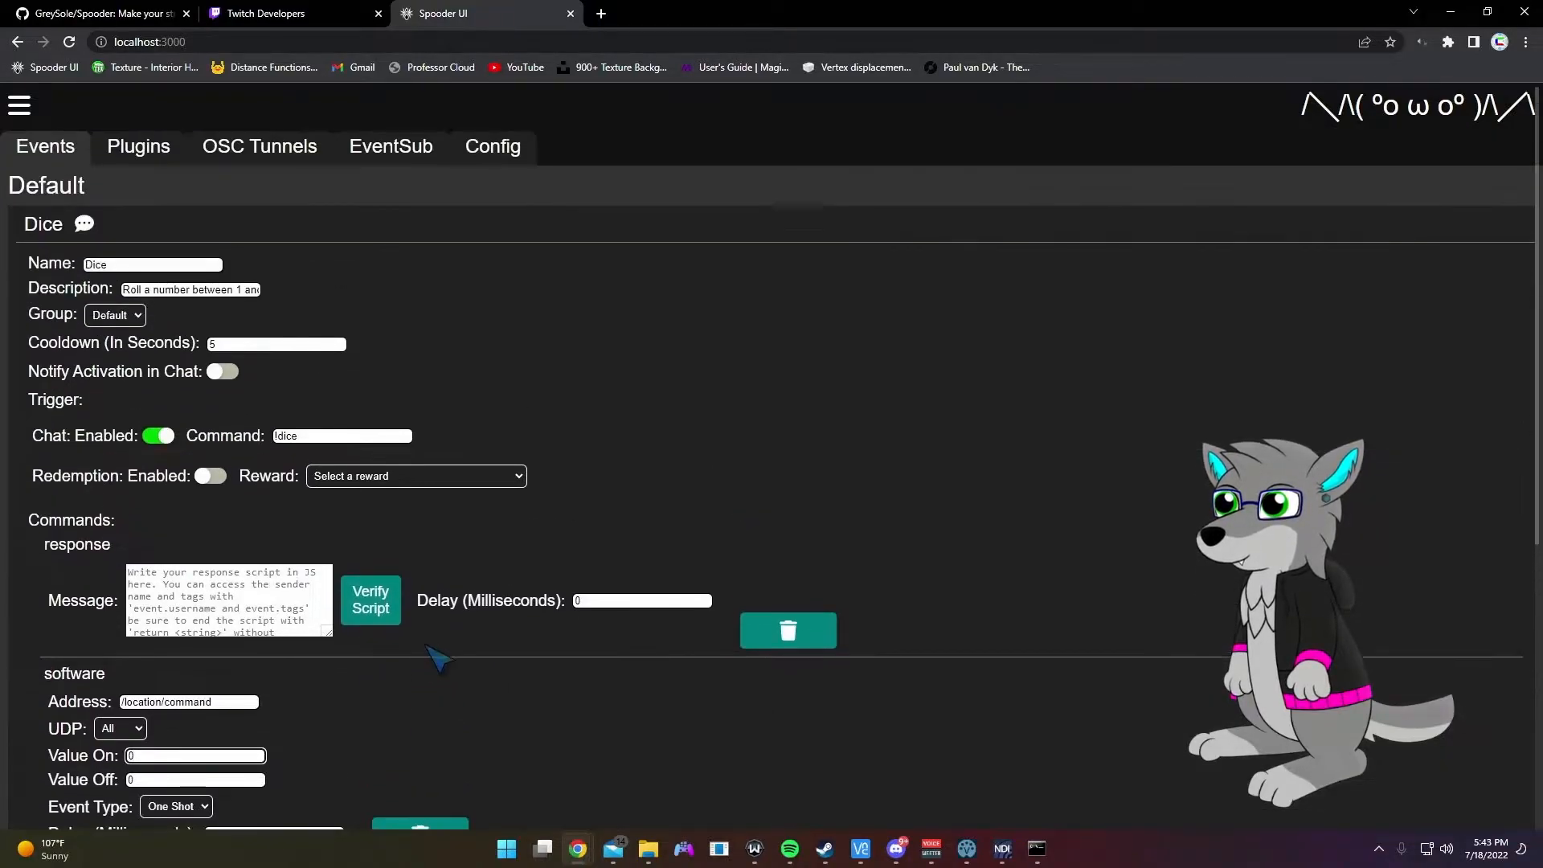
scroll(418, 674, down, 2)
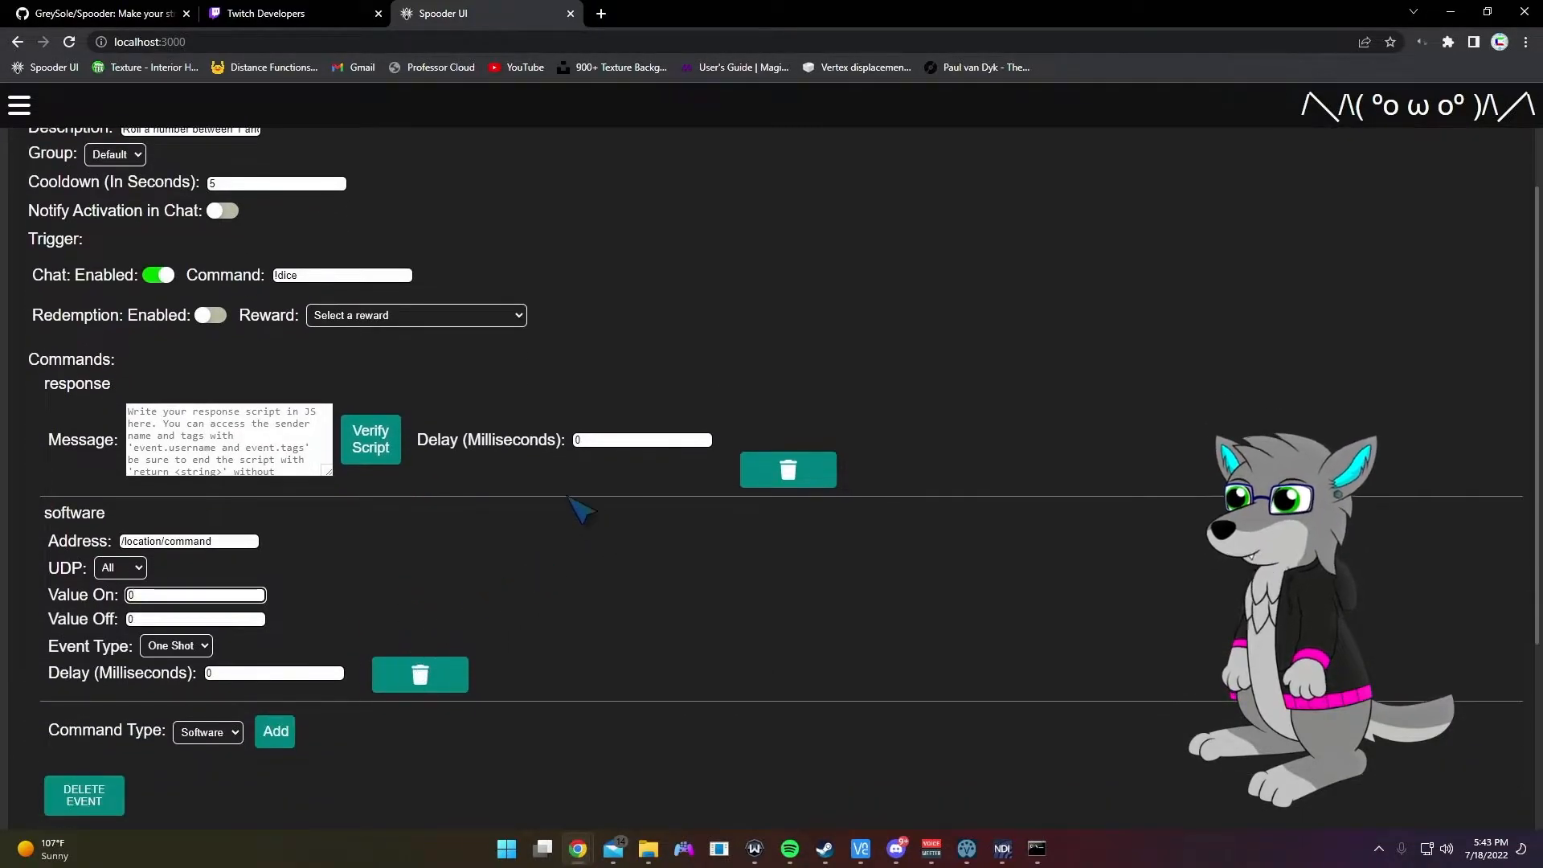
click(420, 674)
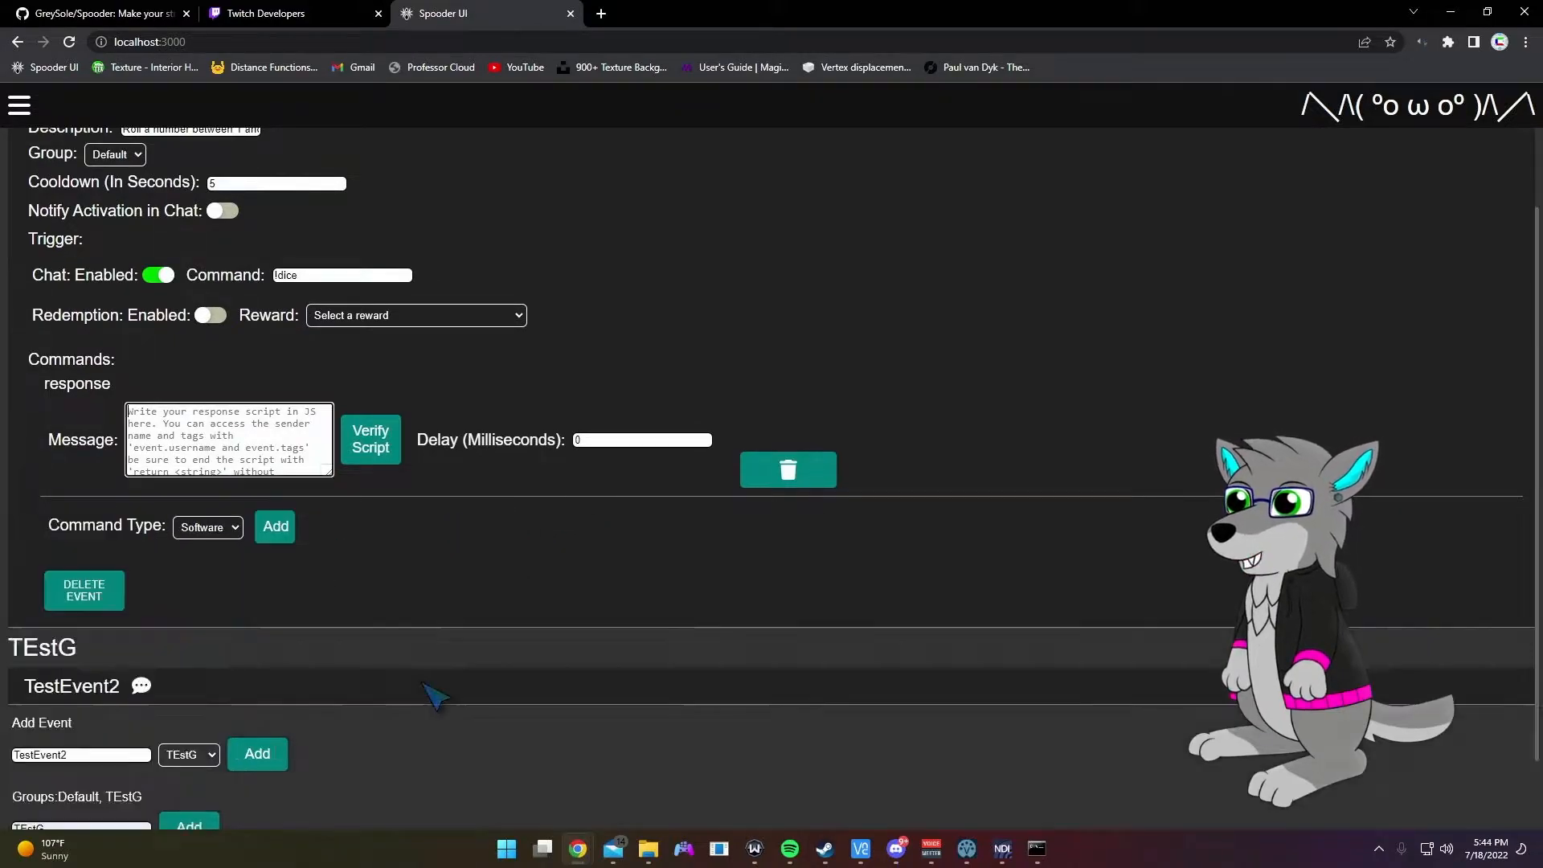
scroll(490, 691, up, 2)
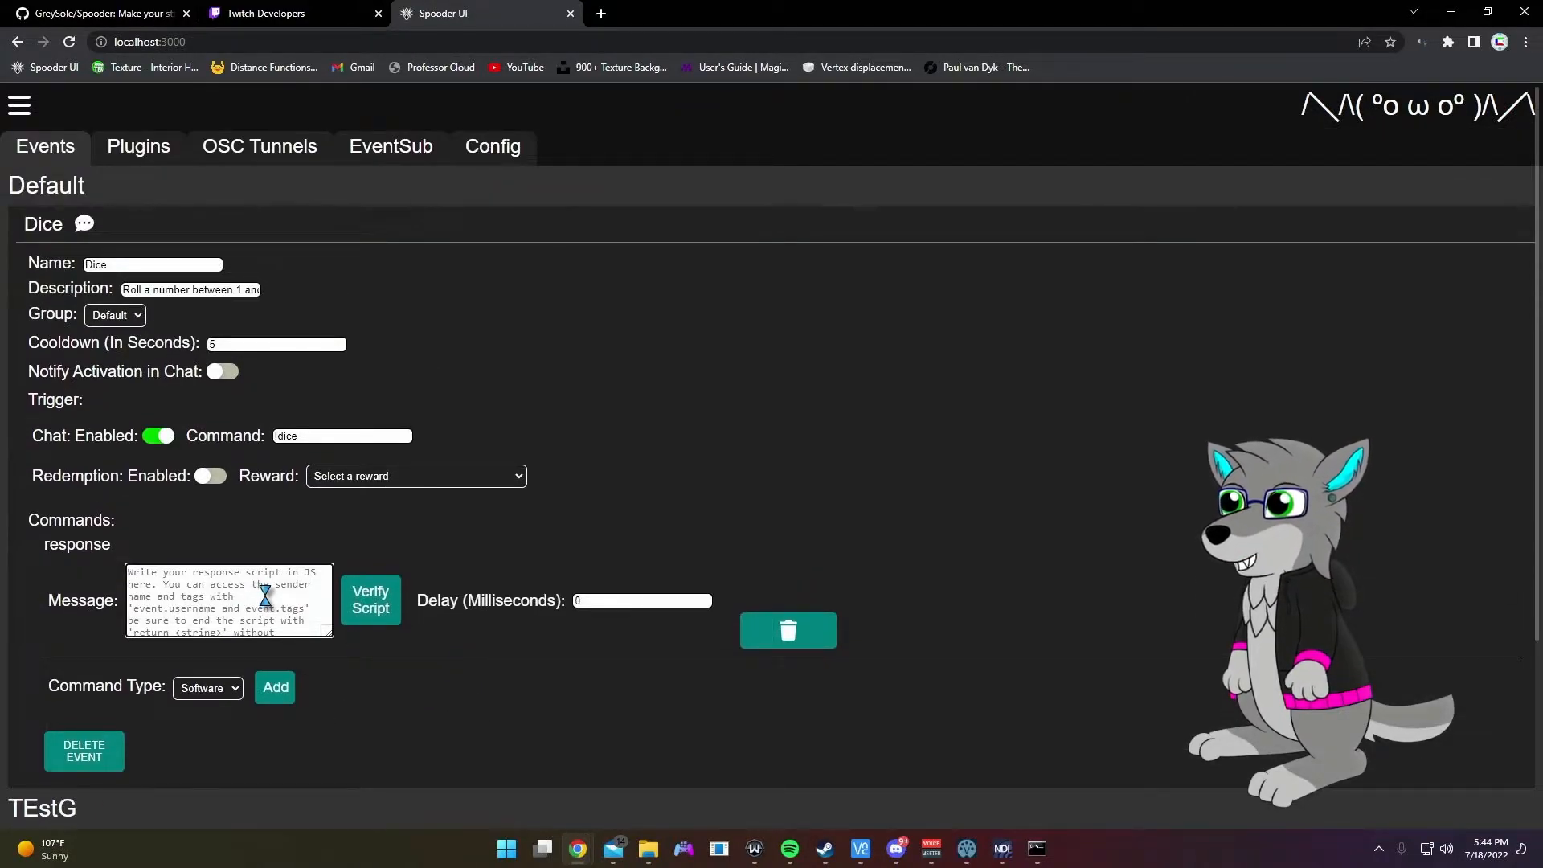
Step: Write event.username+"rolled a "+Math.floor(Math.random()*6); in Dice's message box and verify the script
drag(328, 629, 393, 655)
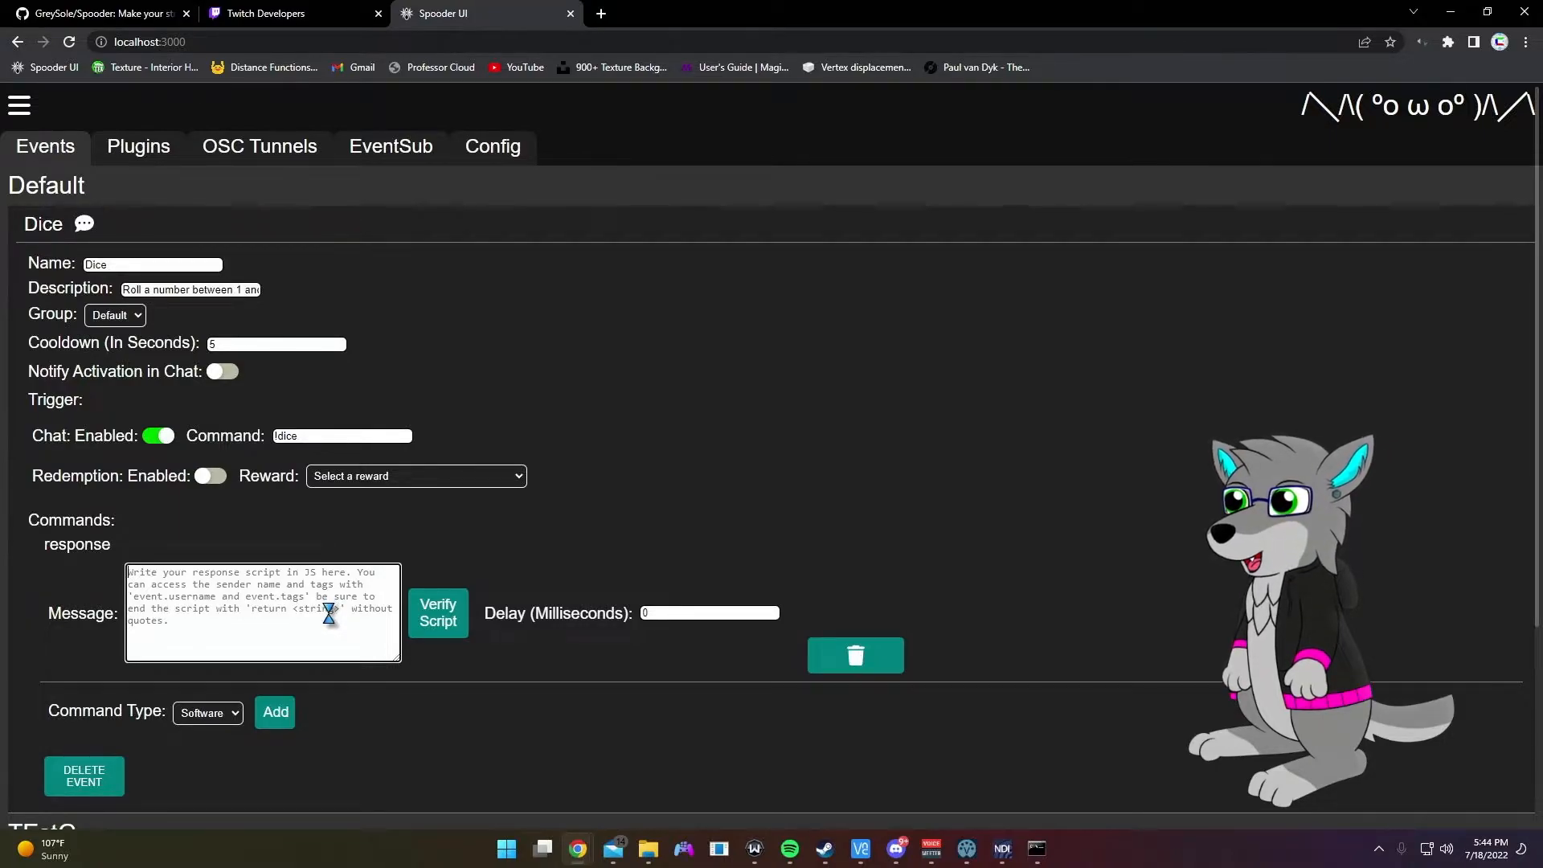
click(320, 436)
click(296, 626)
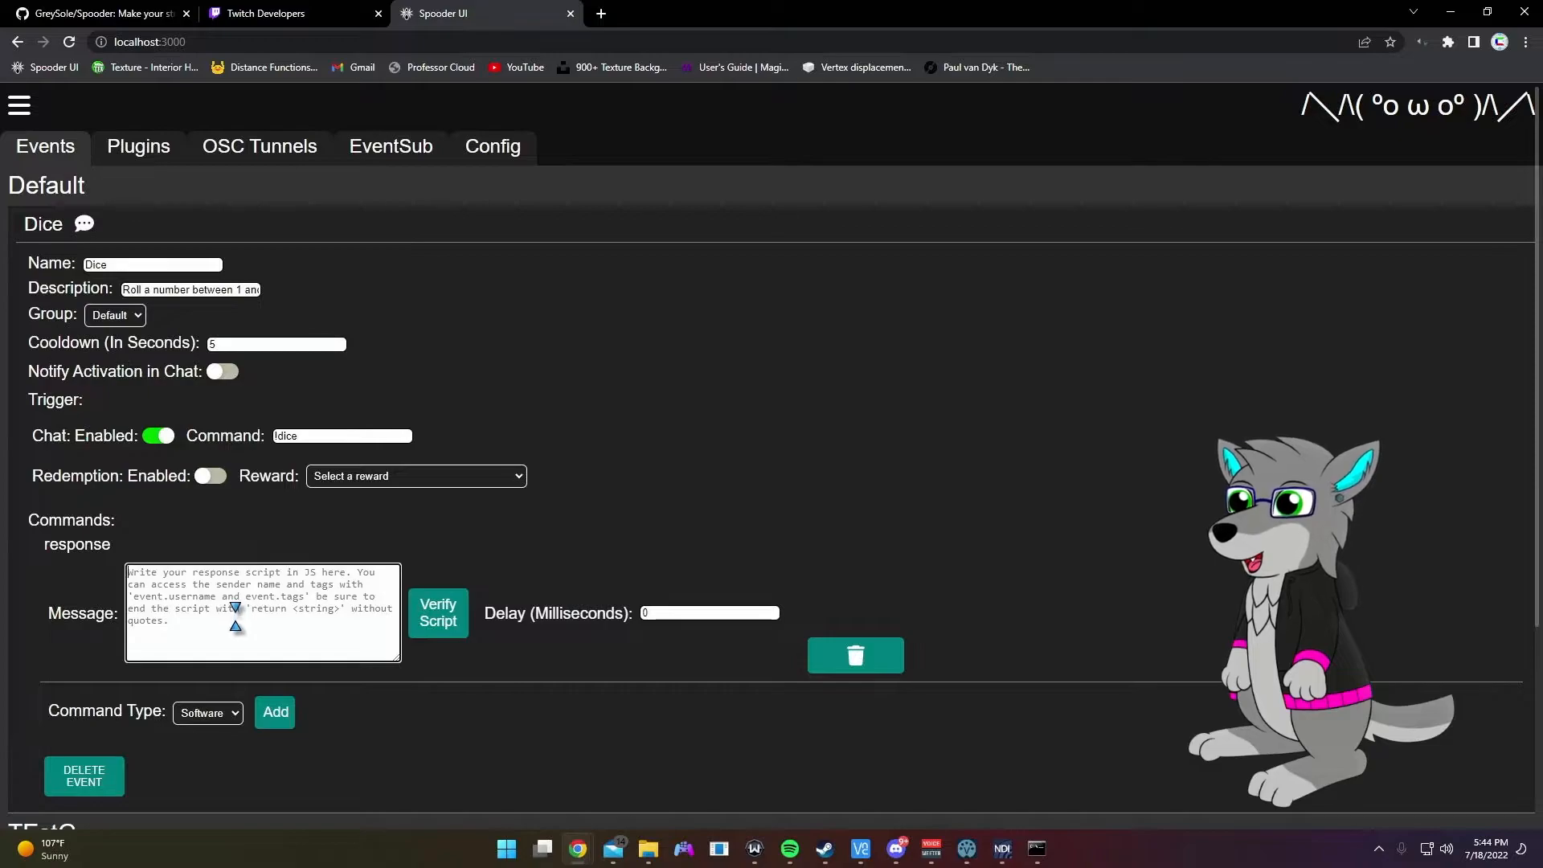
text(event.username)
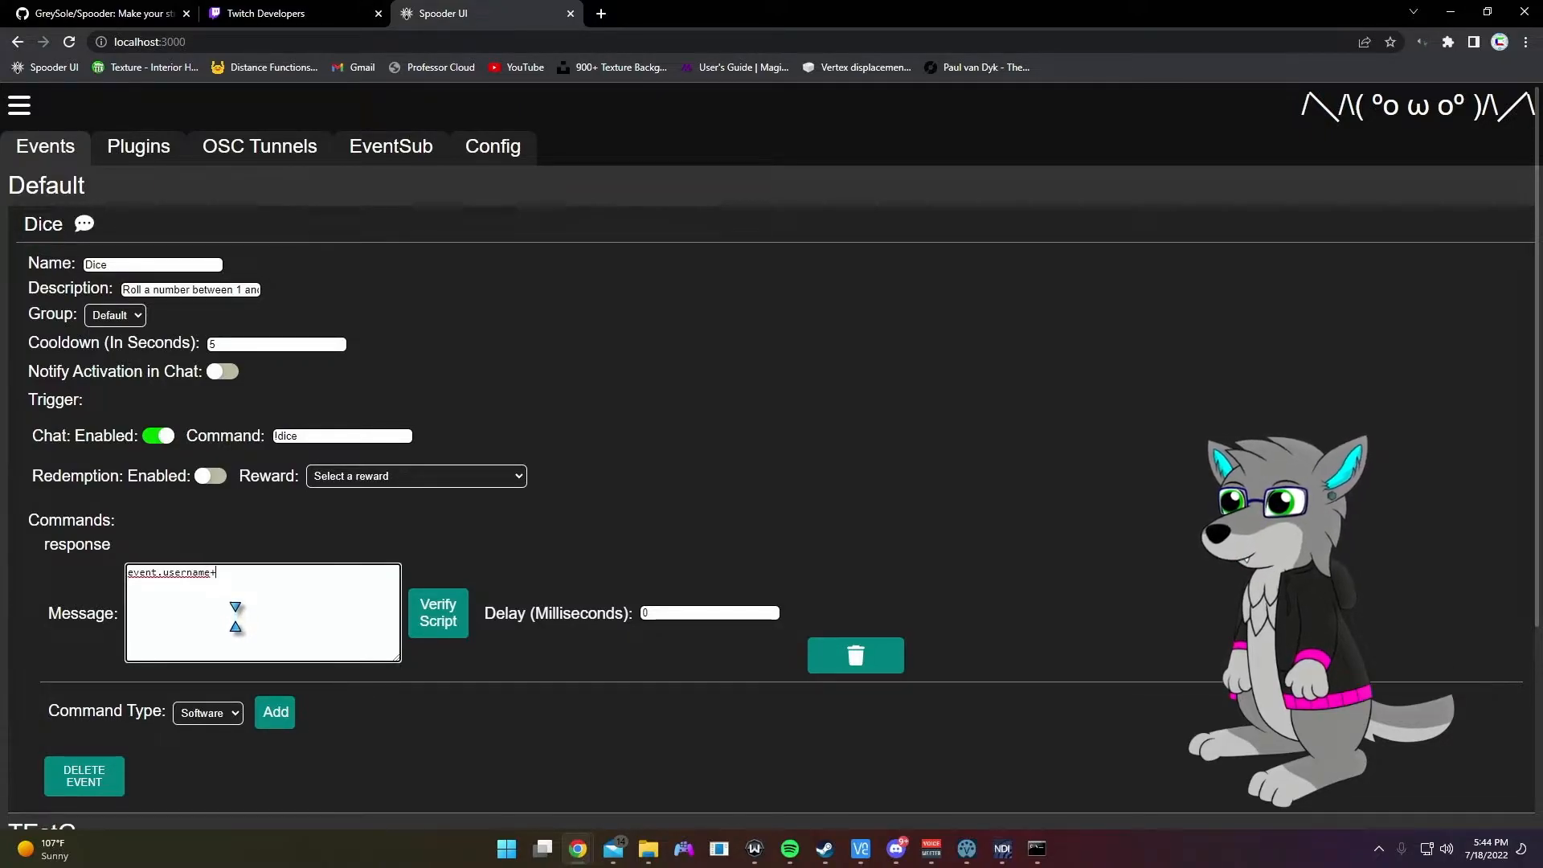
text(+"r)
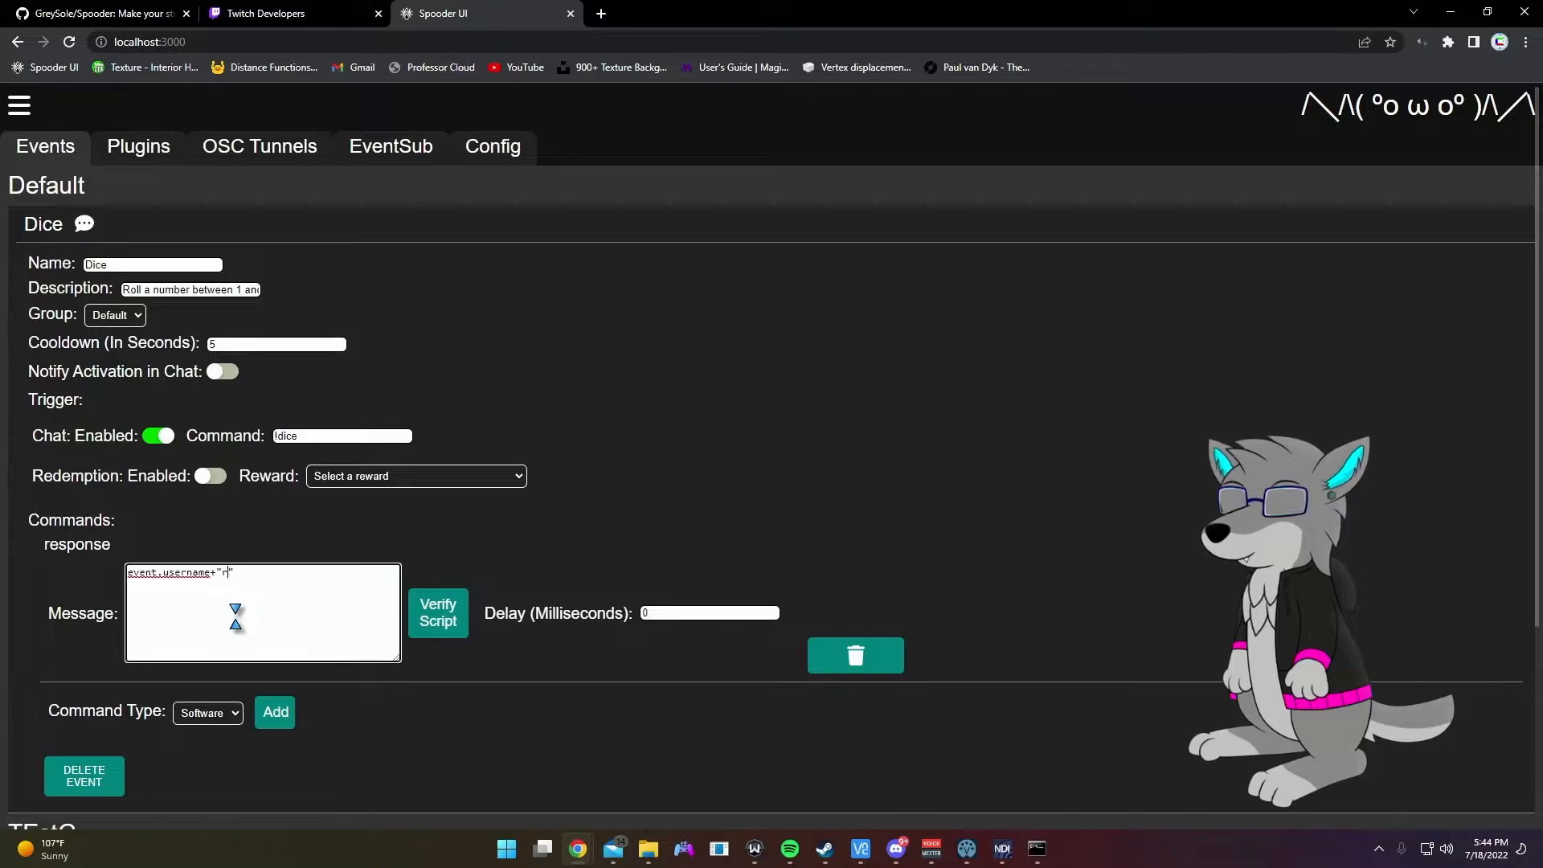
text(olled a)
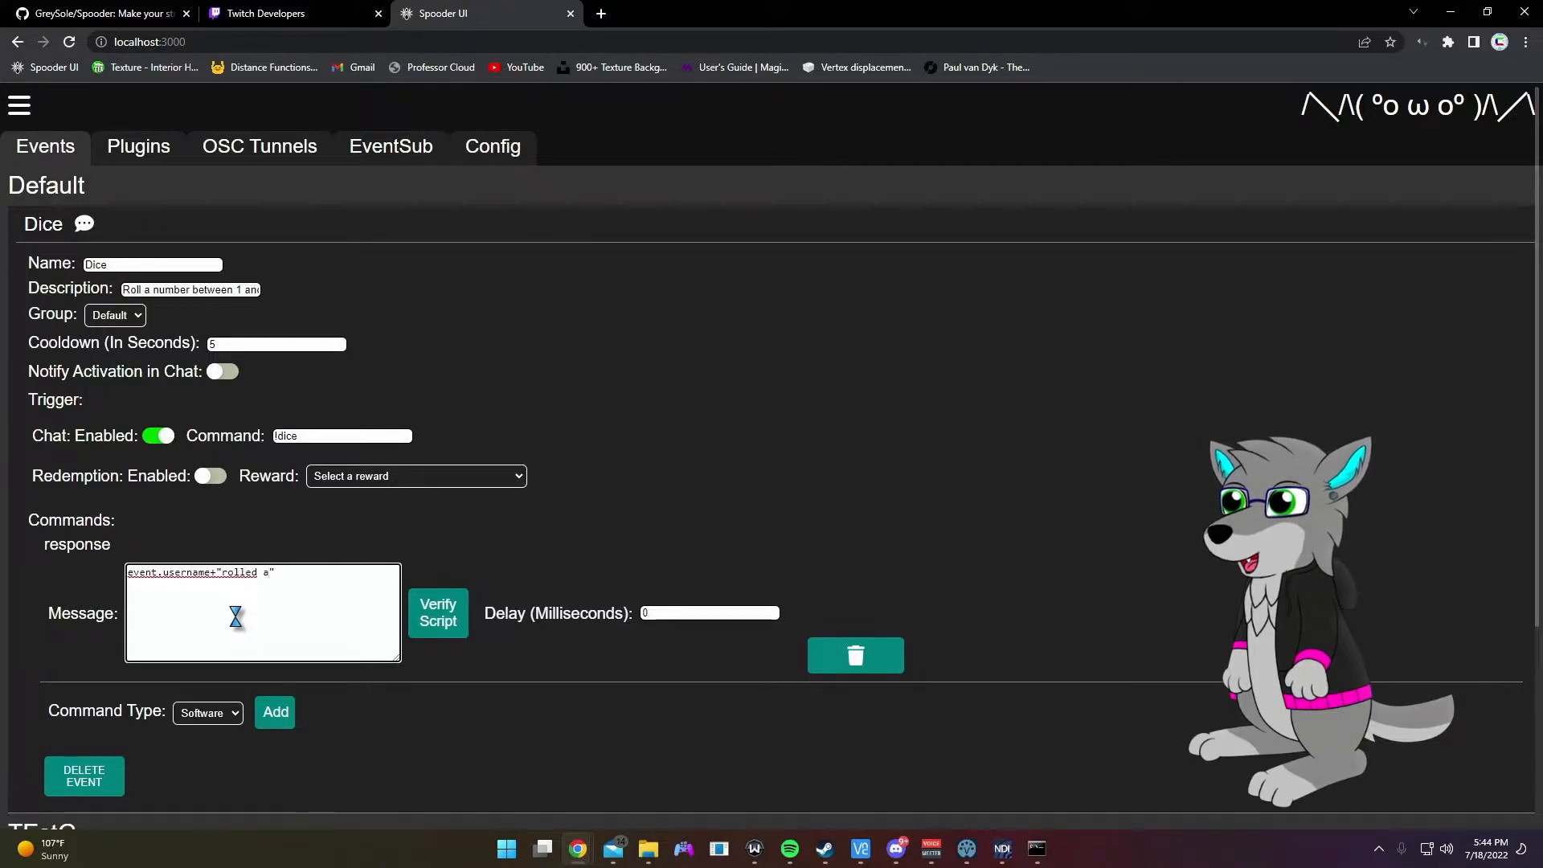
key(Right)
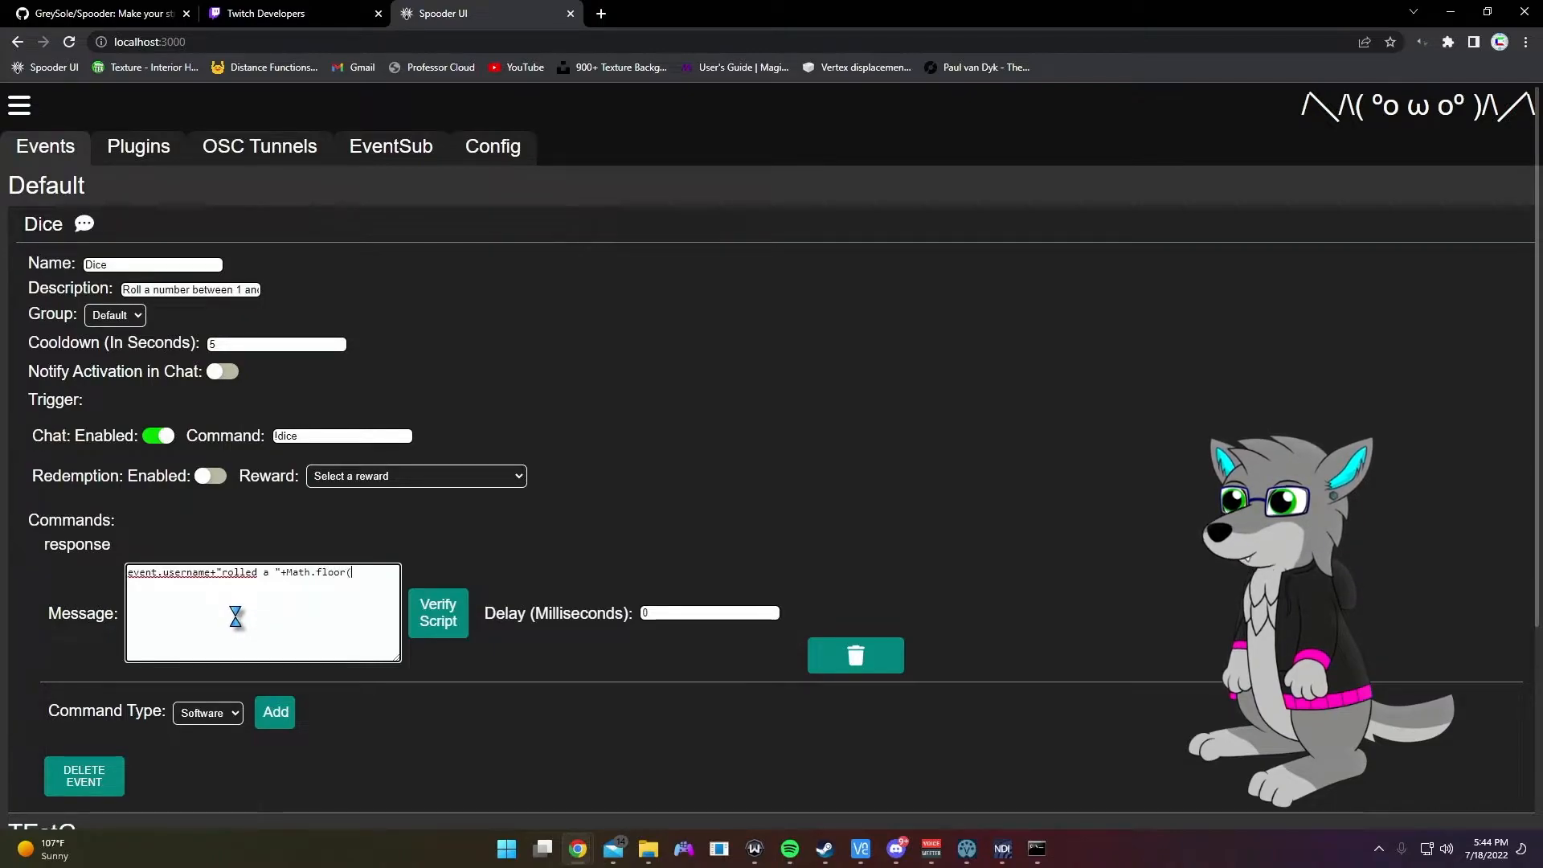
text(random()*6);)
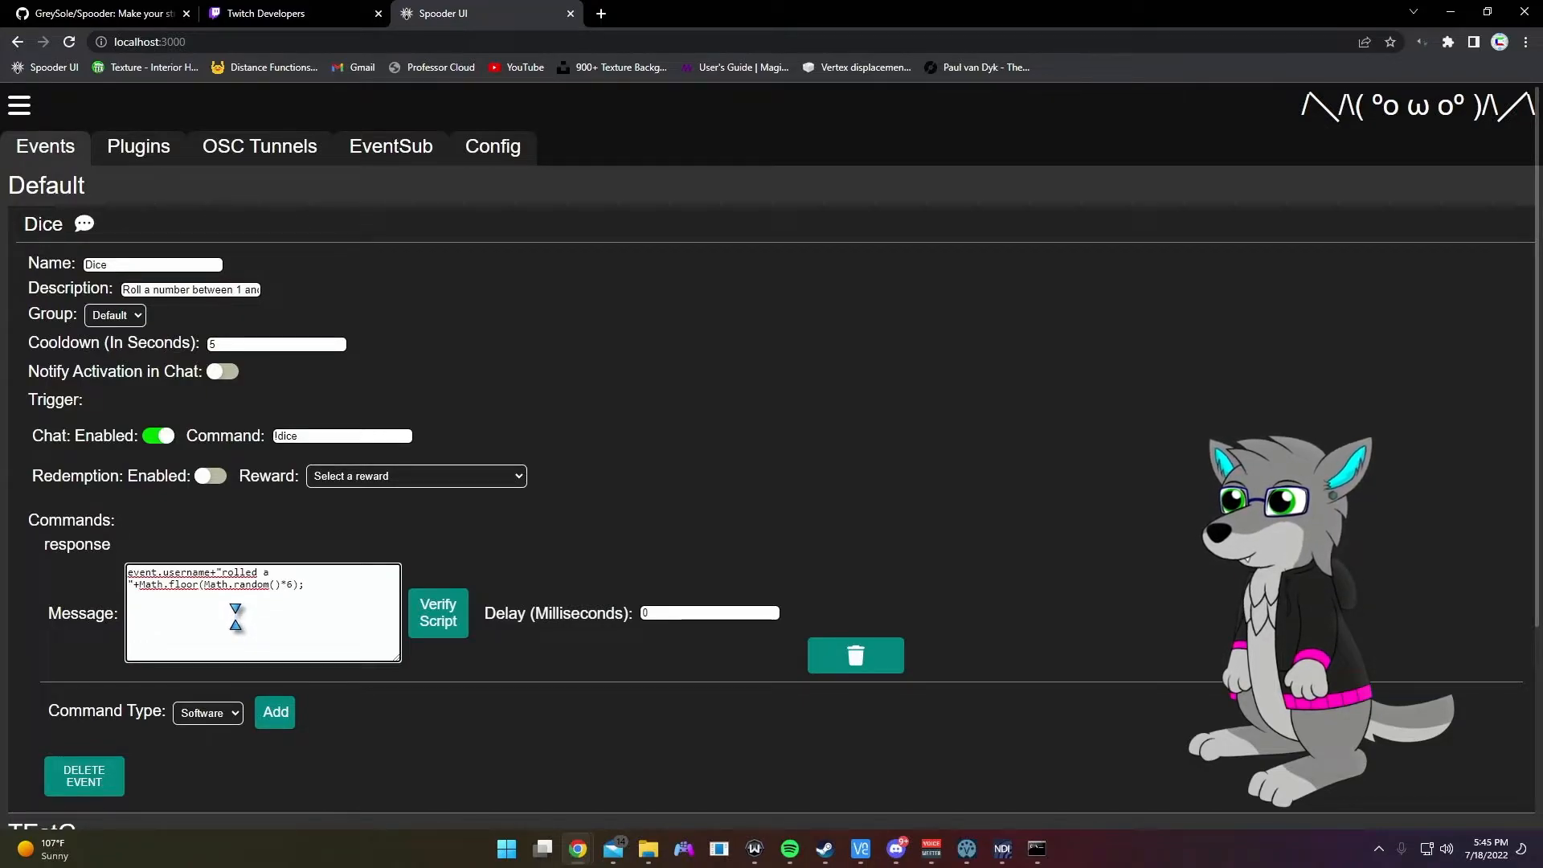
click(438, 620)
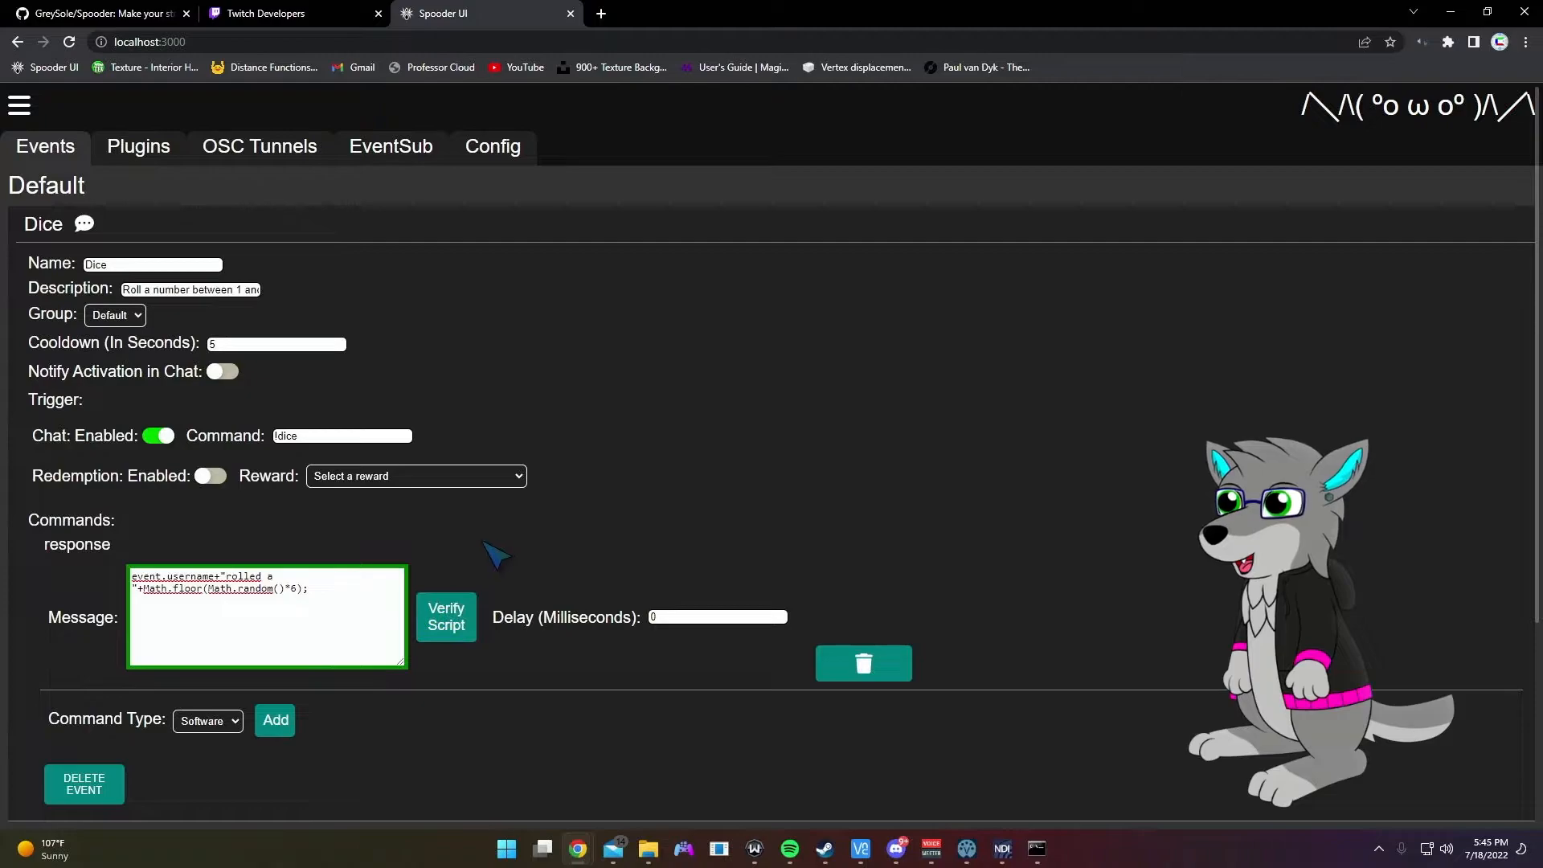
Step: Prefix the Dice script with return, verify it, and check its output in the DevTools console
scroll(506, 514, down, 2)
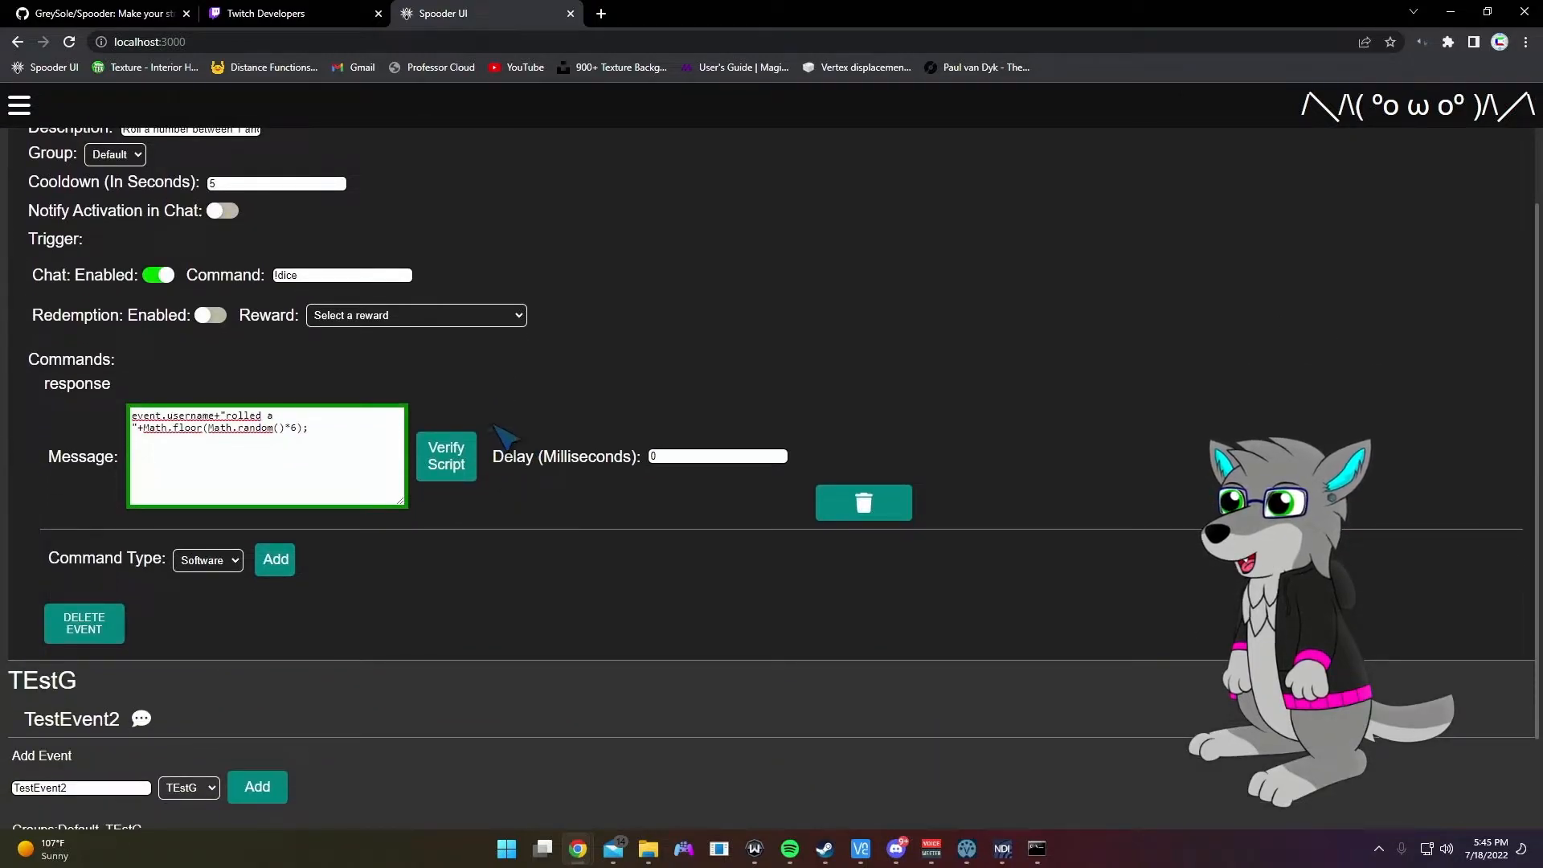
scroll(523, 424, up, 1)
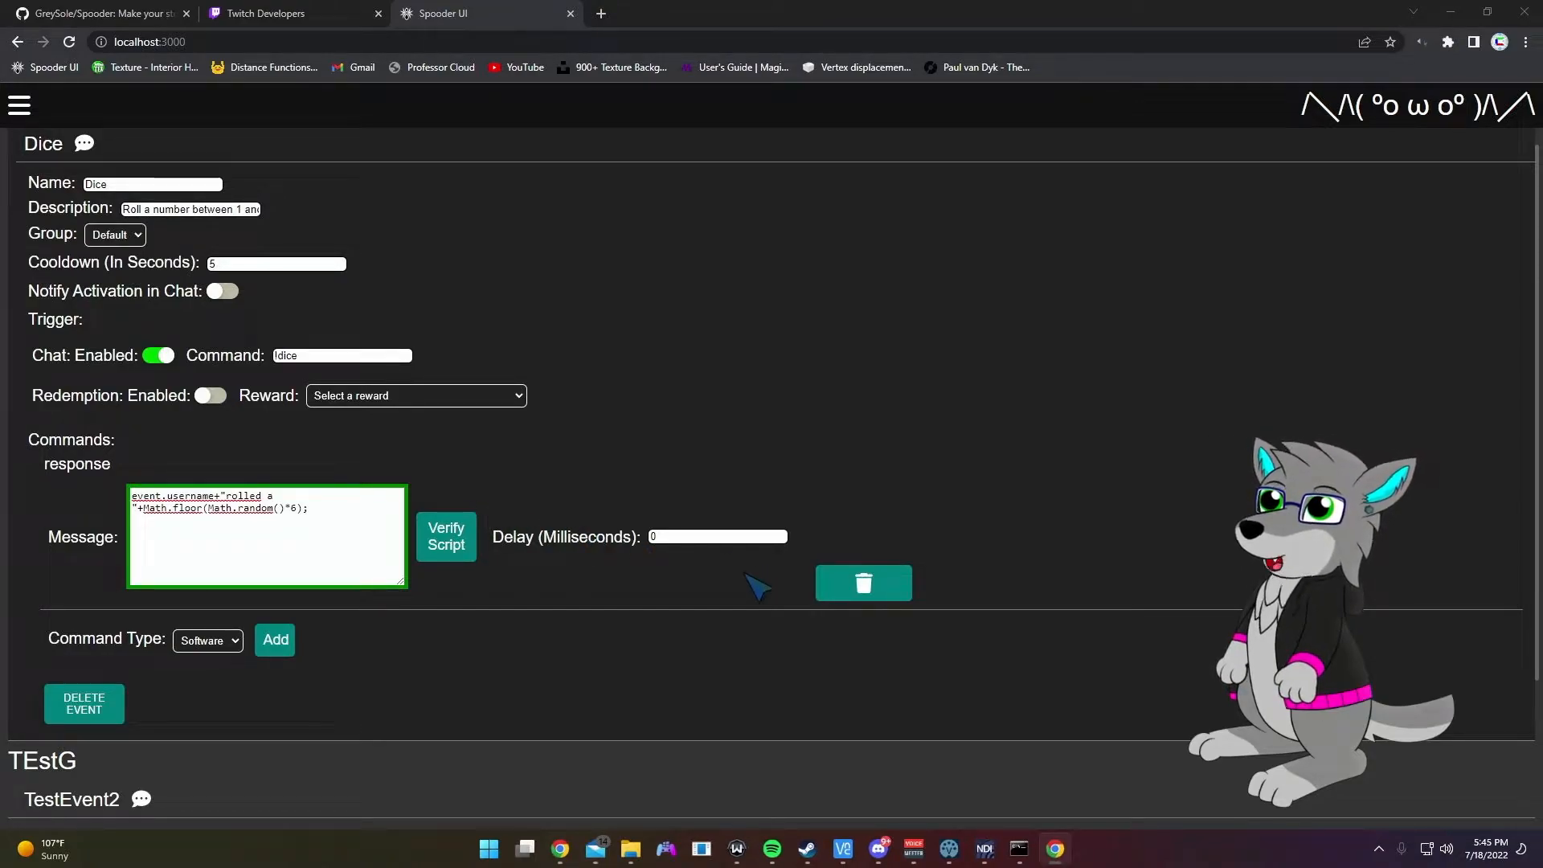
drag(1542, 0, 882, 71)
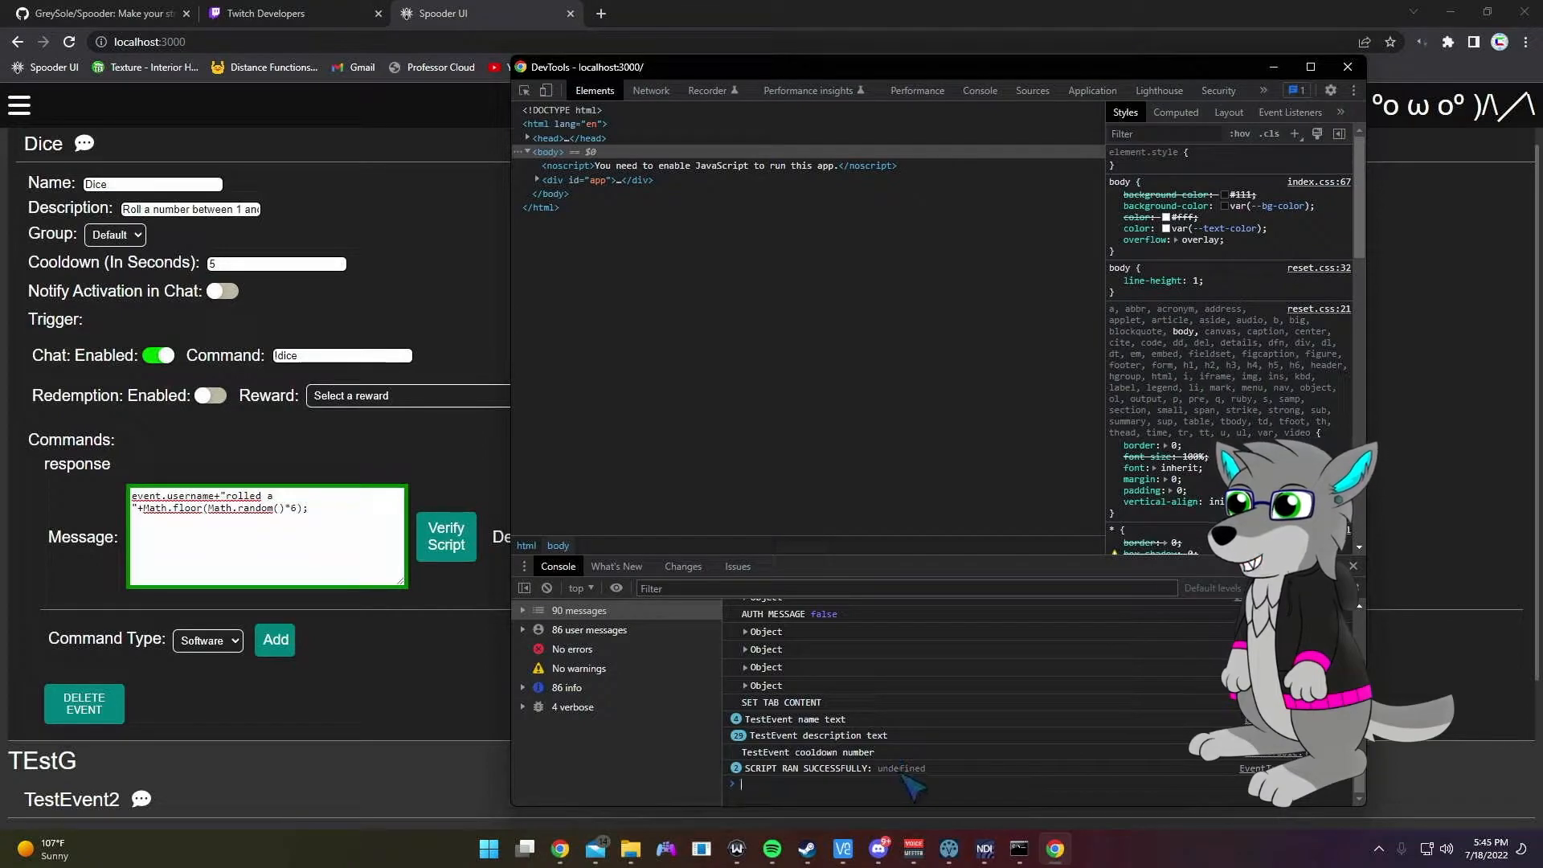
click(1273, 66)
text(eturn)
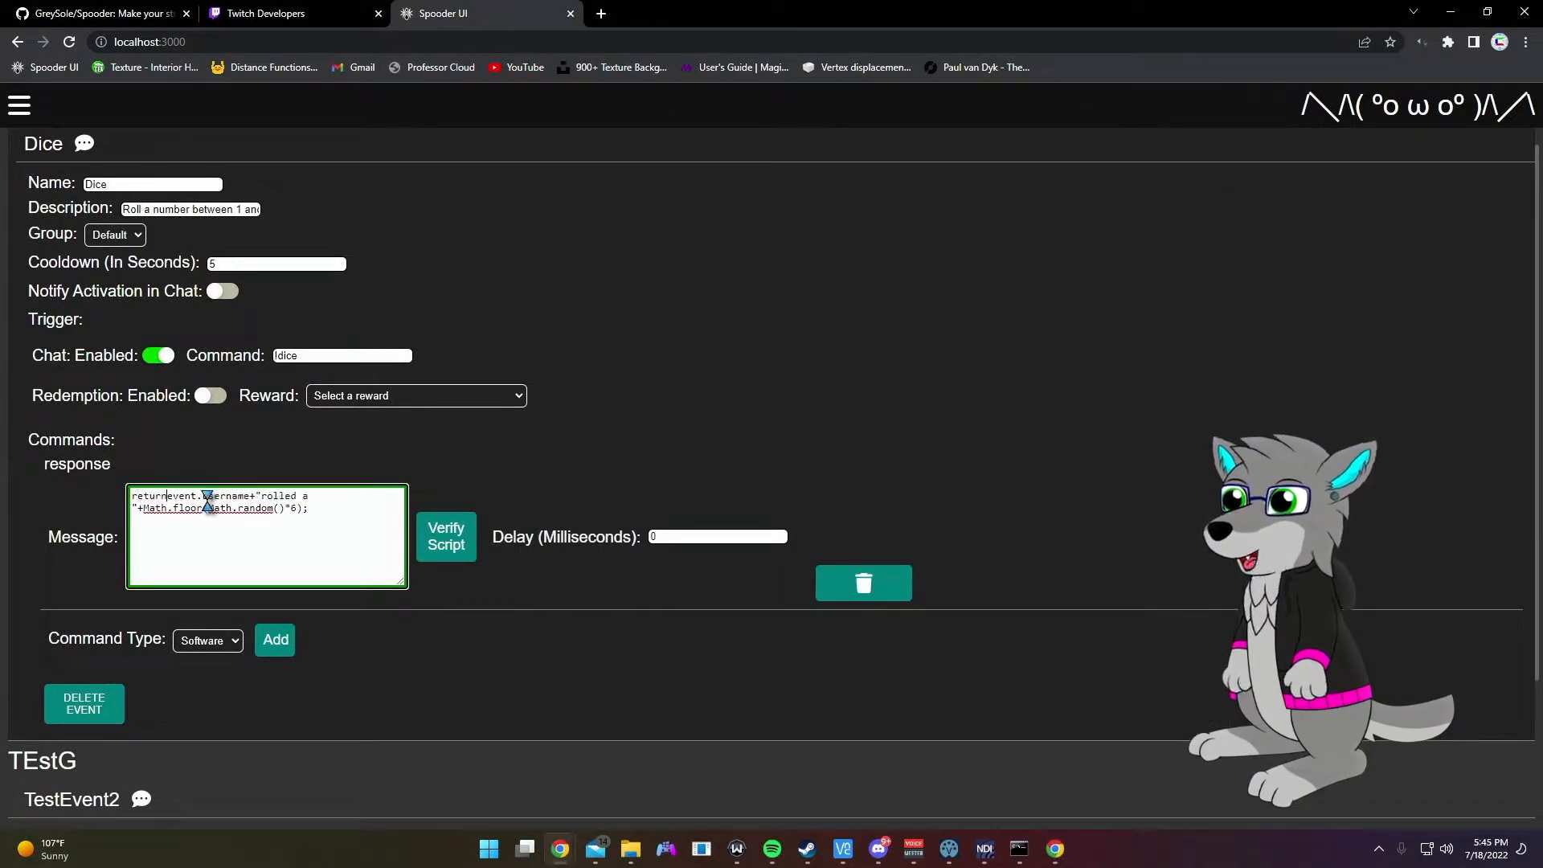
click(446, 536)
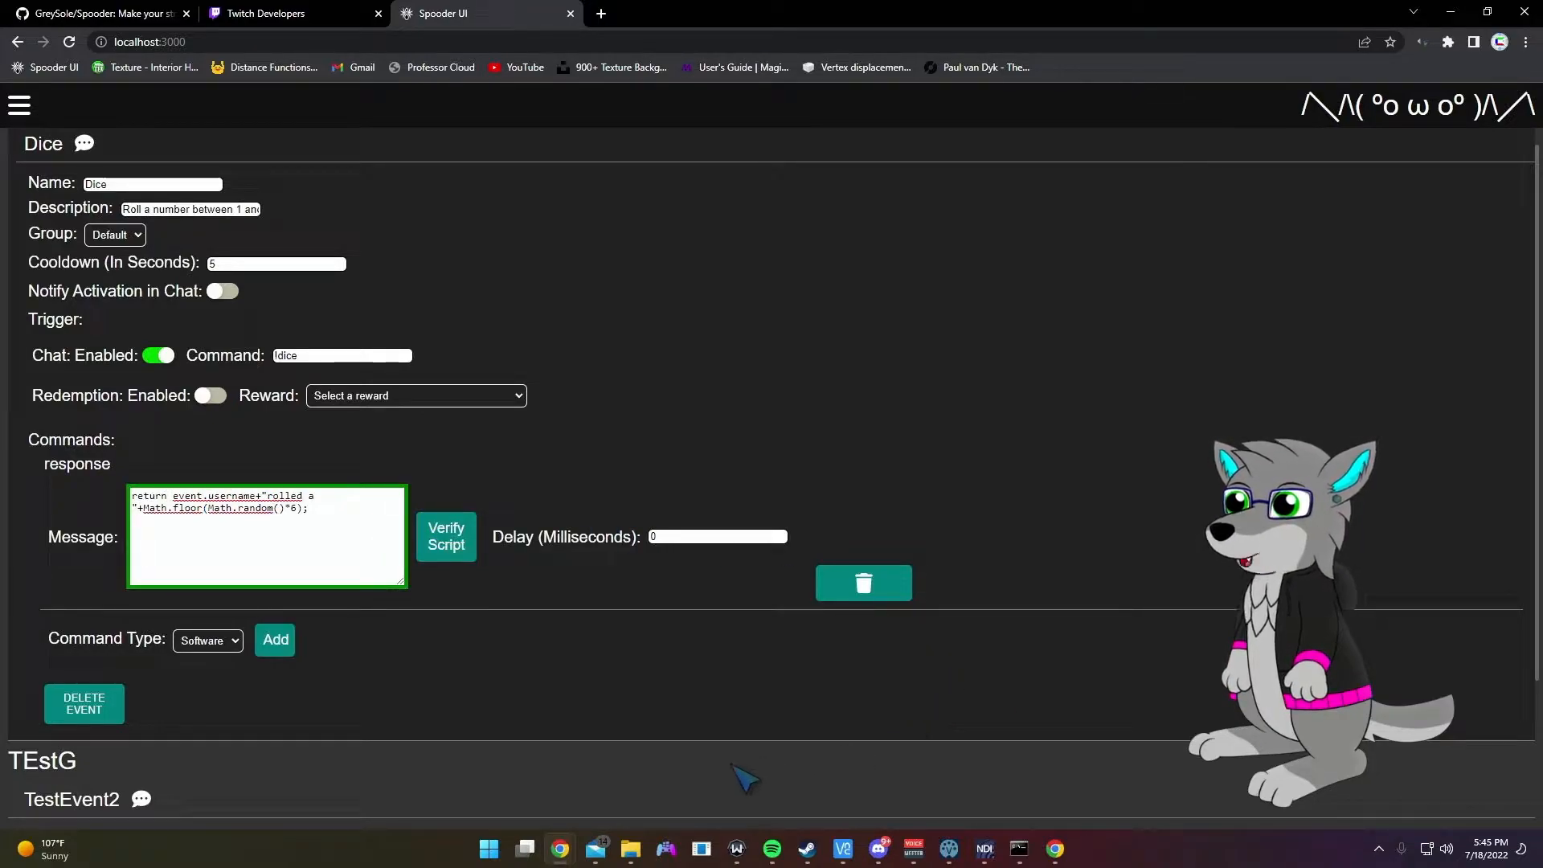
click(1055, 849)
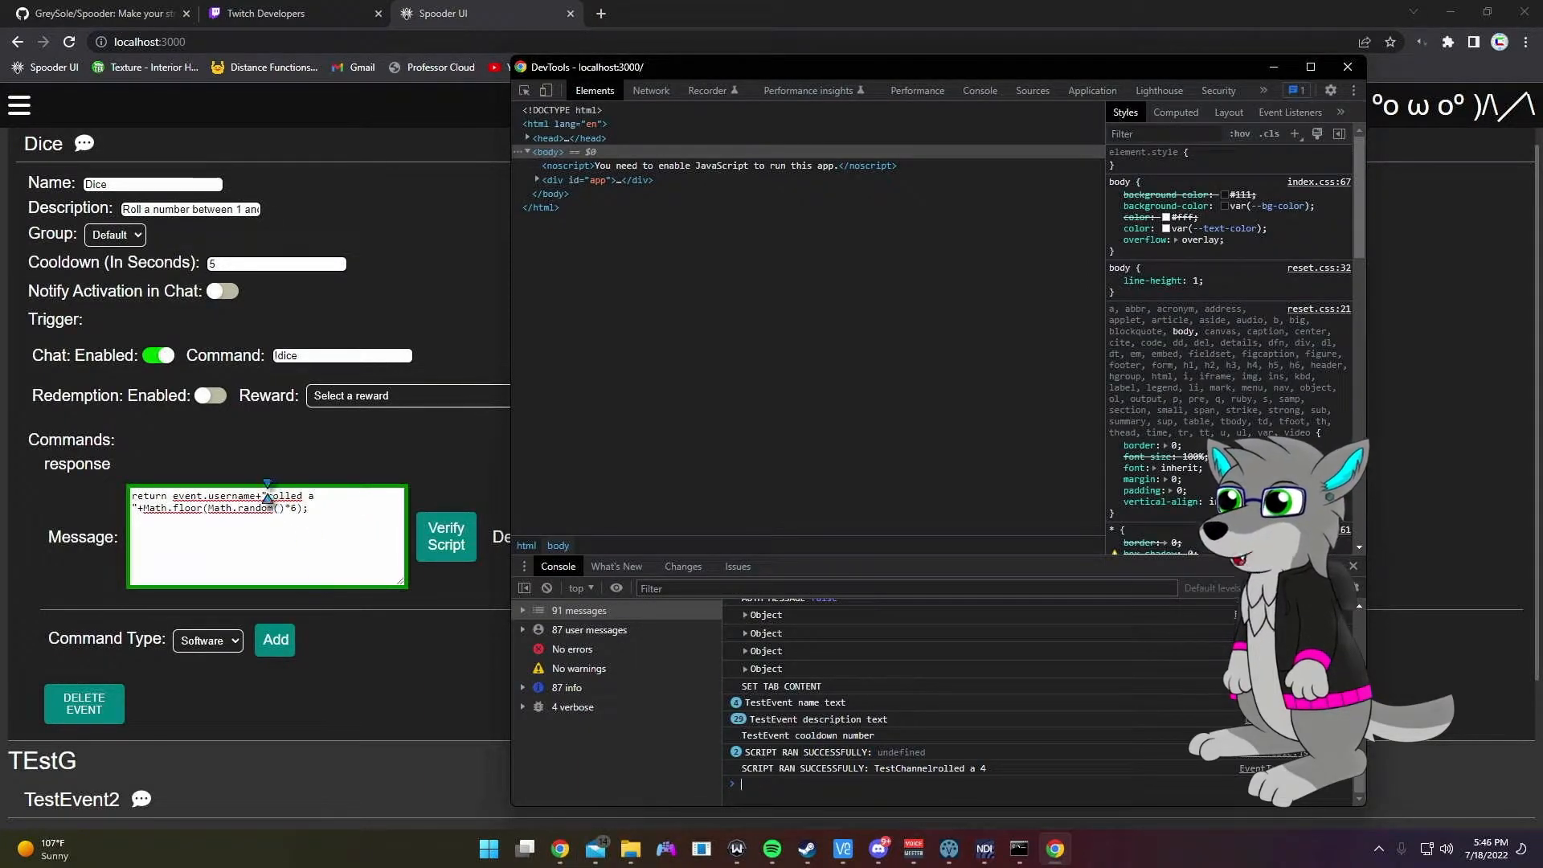
click(264, 496)
Step: Add a space before 'rolled a', recheck the console output, and save the commands
click(453, 544)
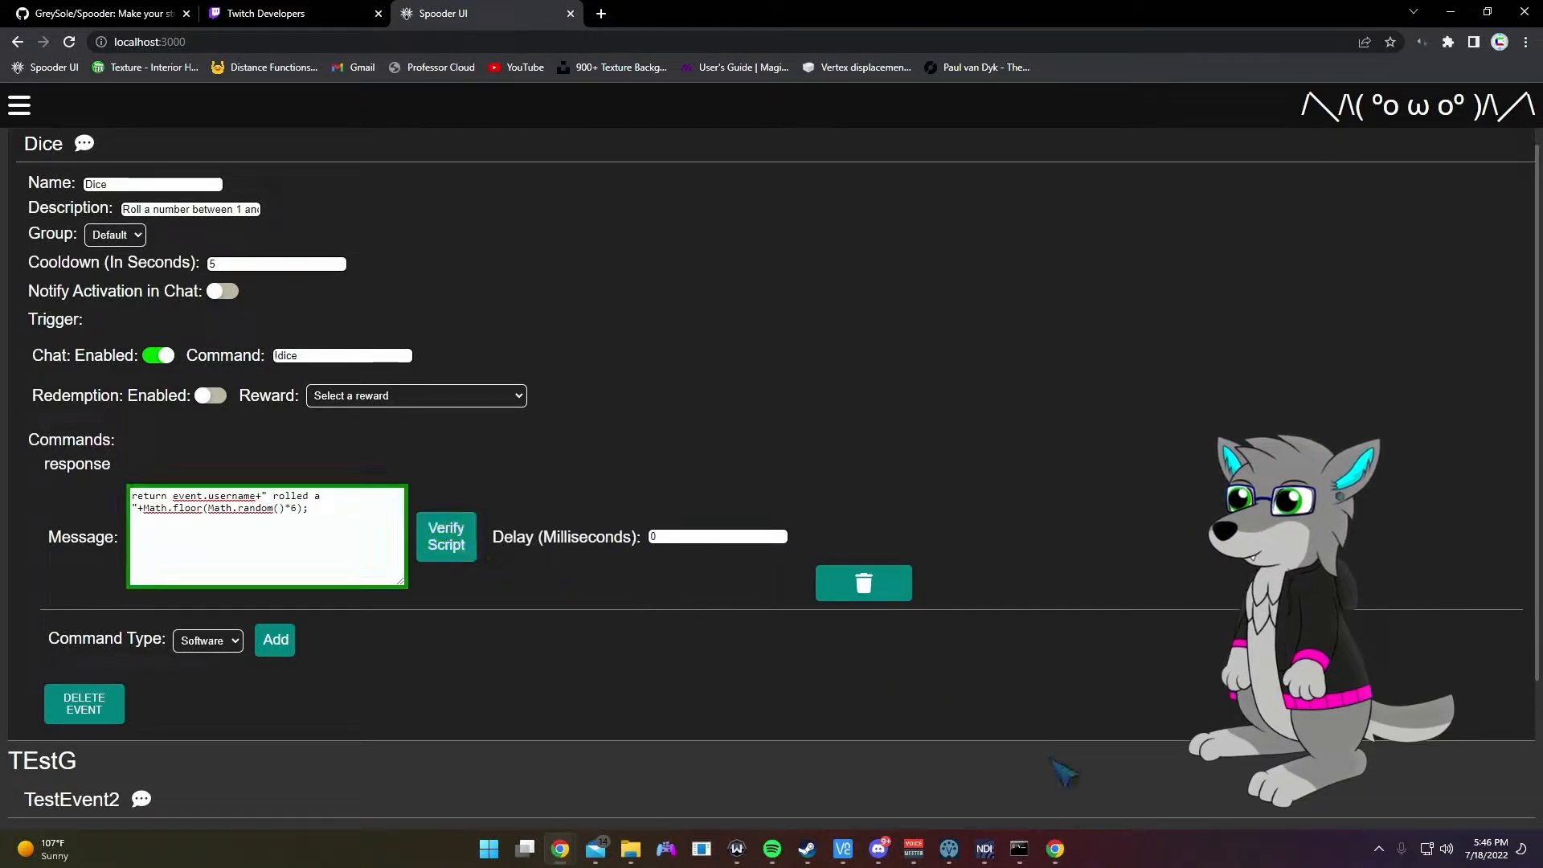
click(1058, 850)
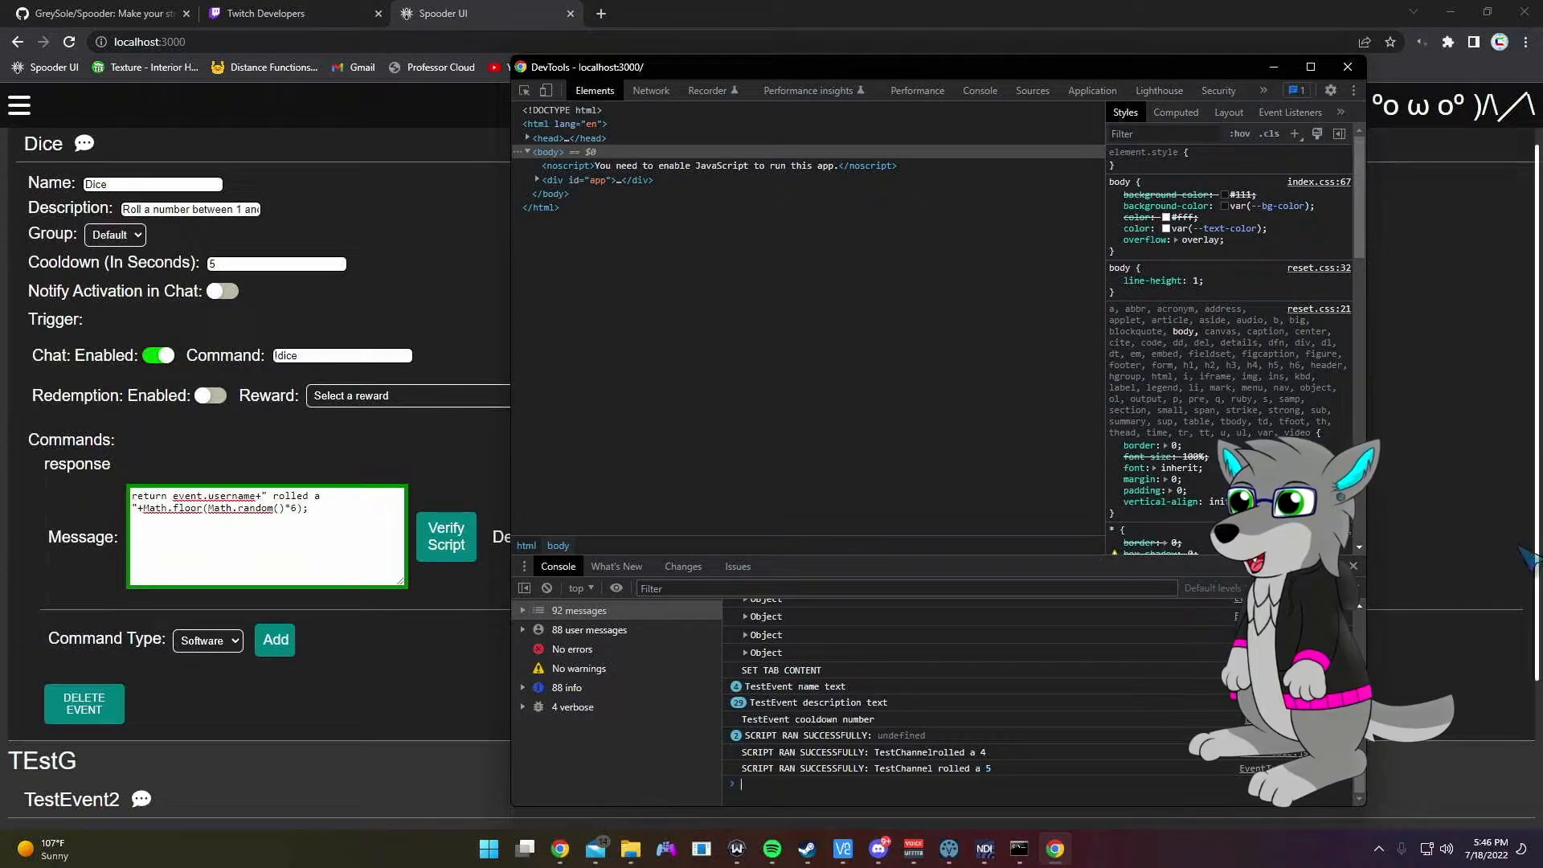
click(1416, 555)
scroll(431, 430, down, 2)
click(37, 805)
scroll(537, 645, up, 3)
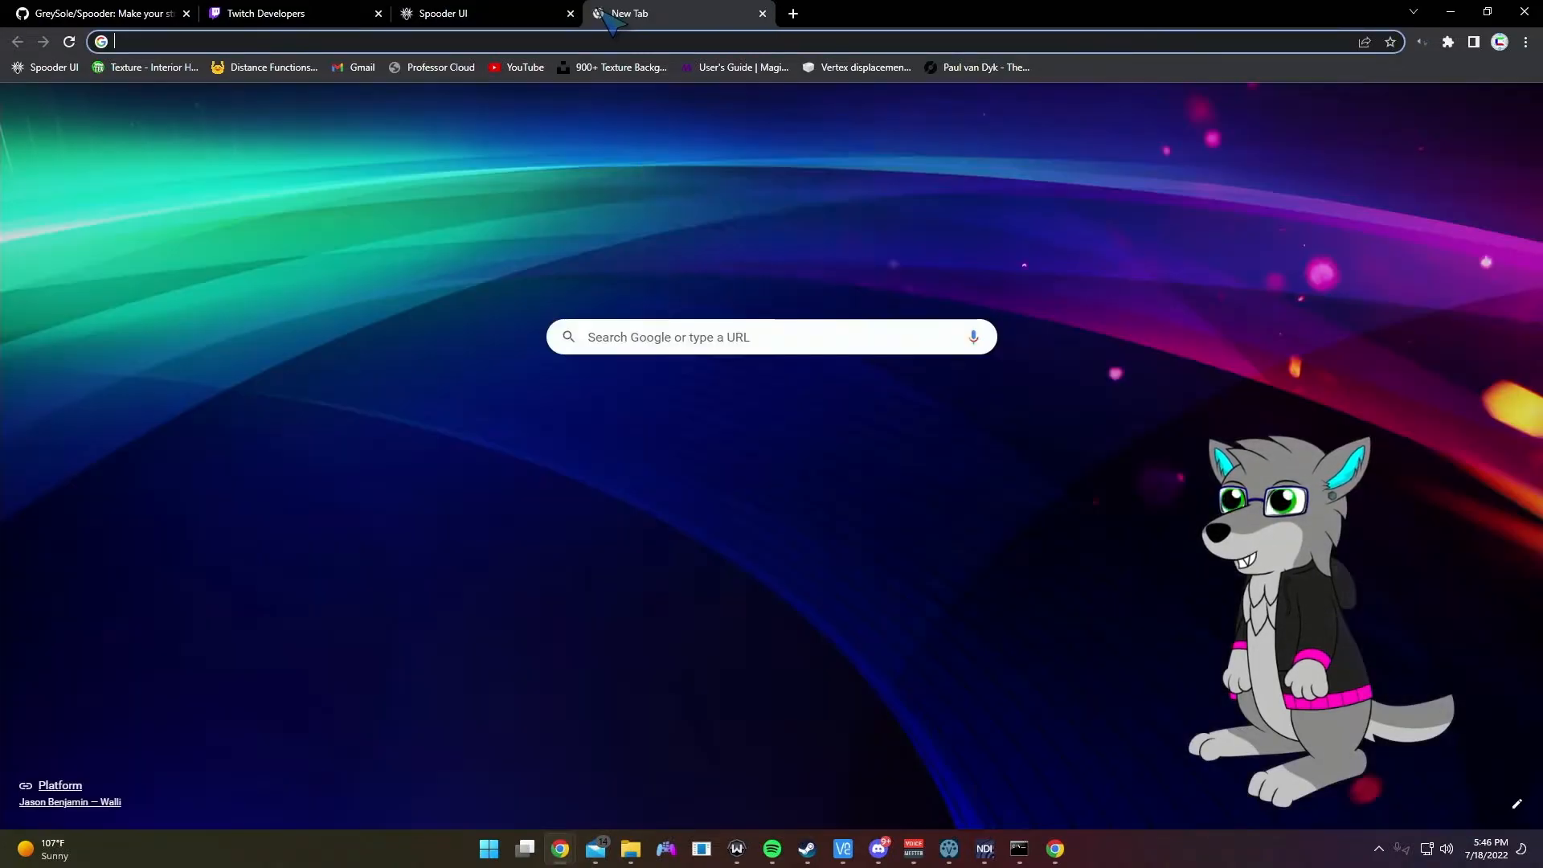
Step: Open the Twitch channel page in a new tab, show its chat, and move the window left
click(602, 14)
text(twit)
key(Return)
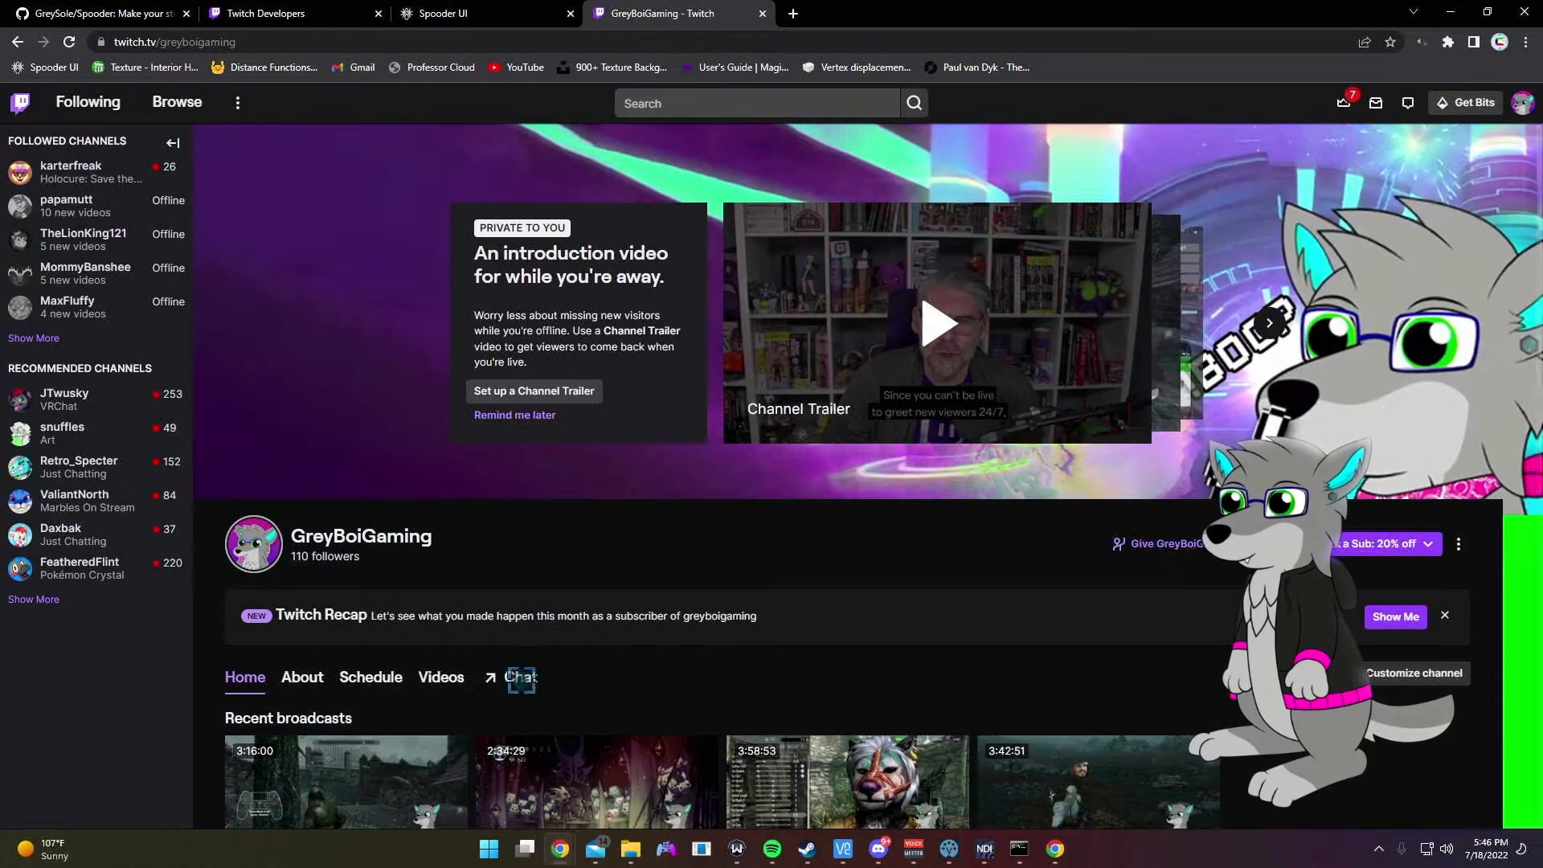
click(509, 678)
click(1368, 768)
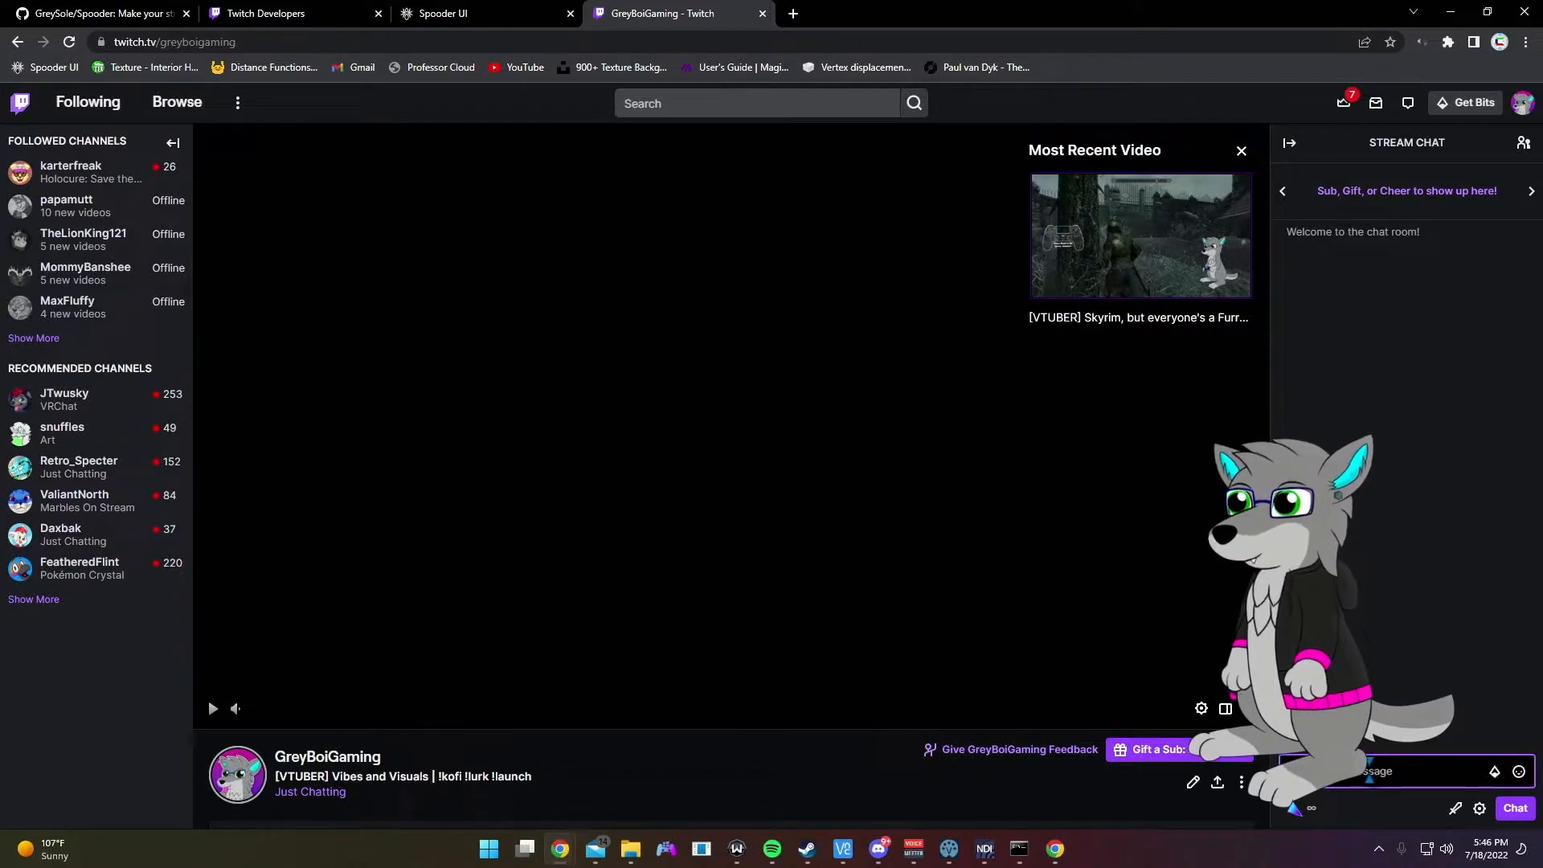
drag(826, 8, 1, 241)
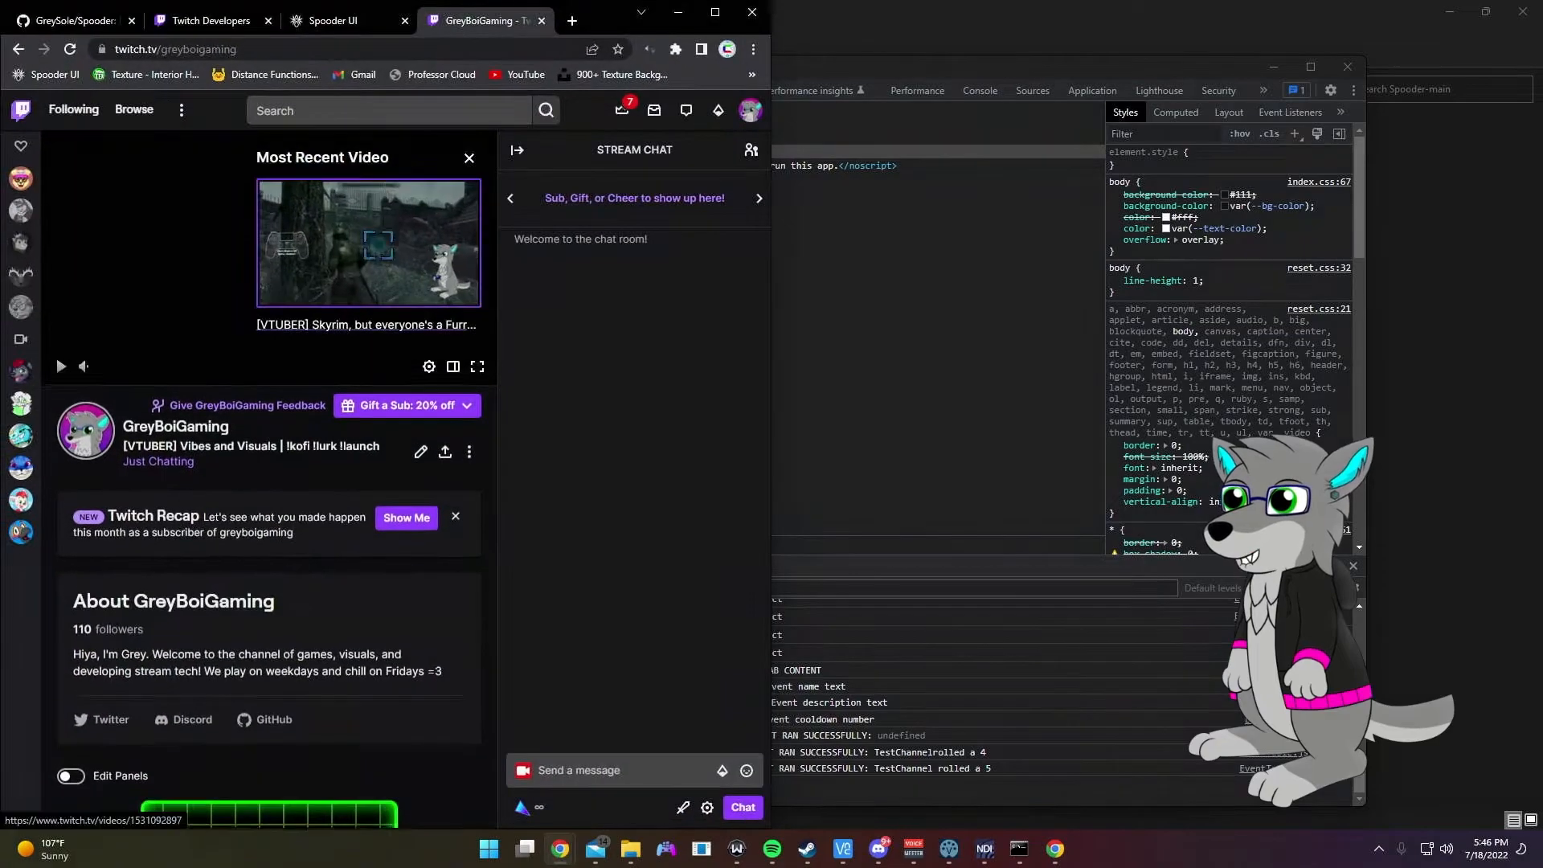
Step: Send !dice in the Twitch chat and check the Spooder console output
click(599, 770)
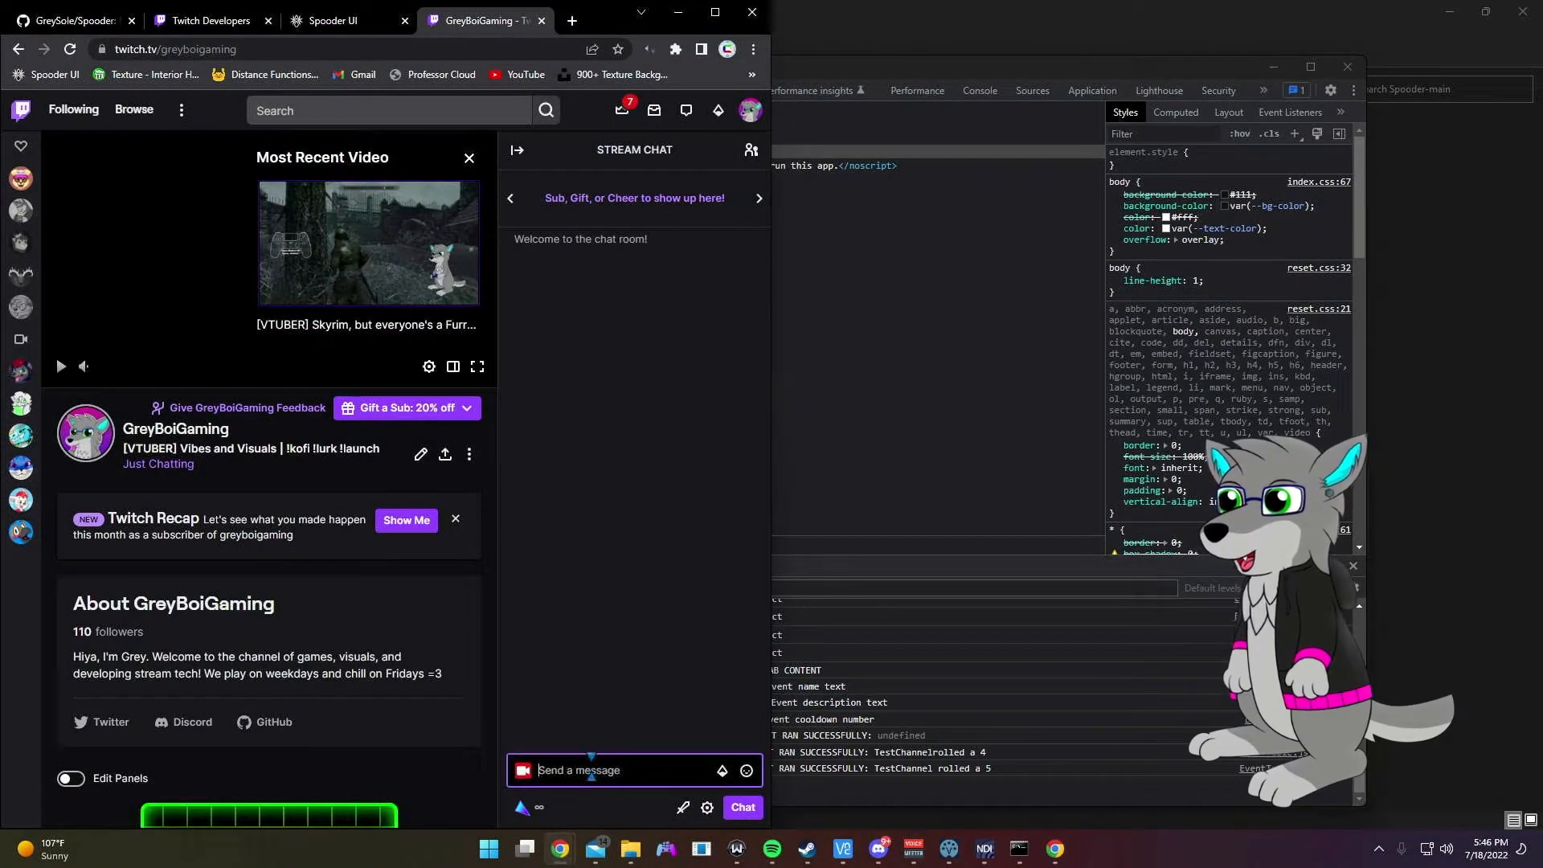
text(!dice)
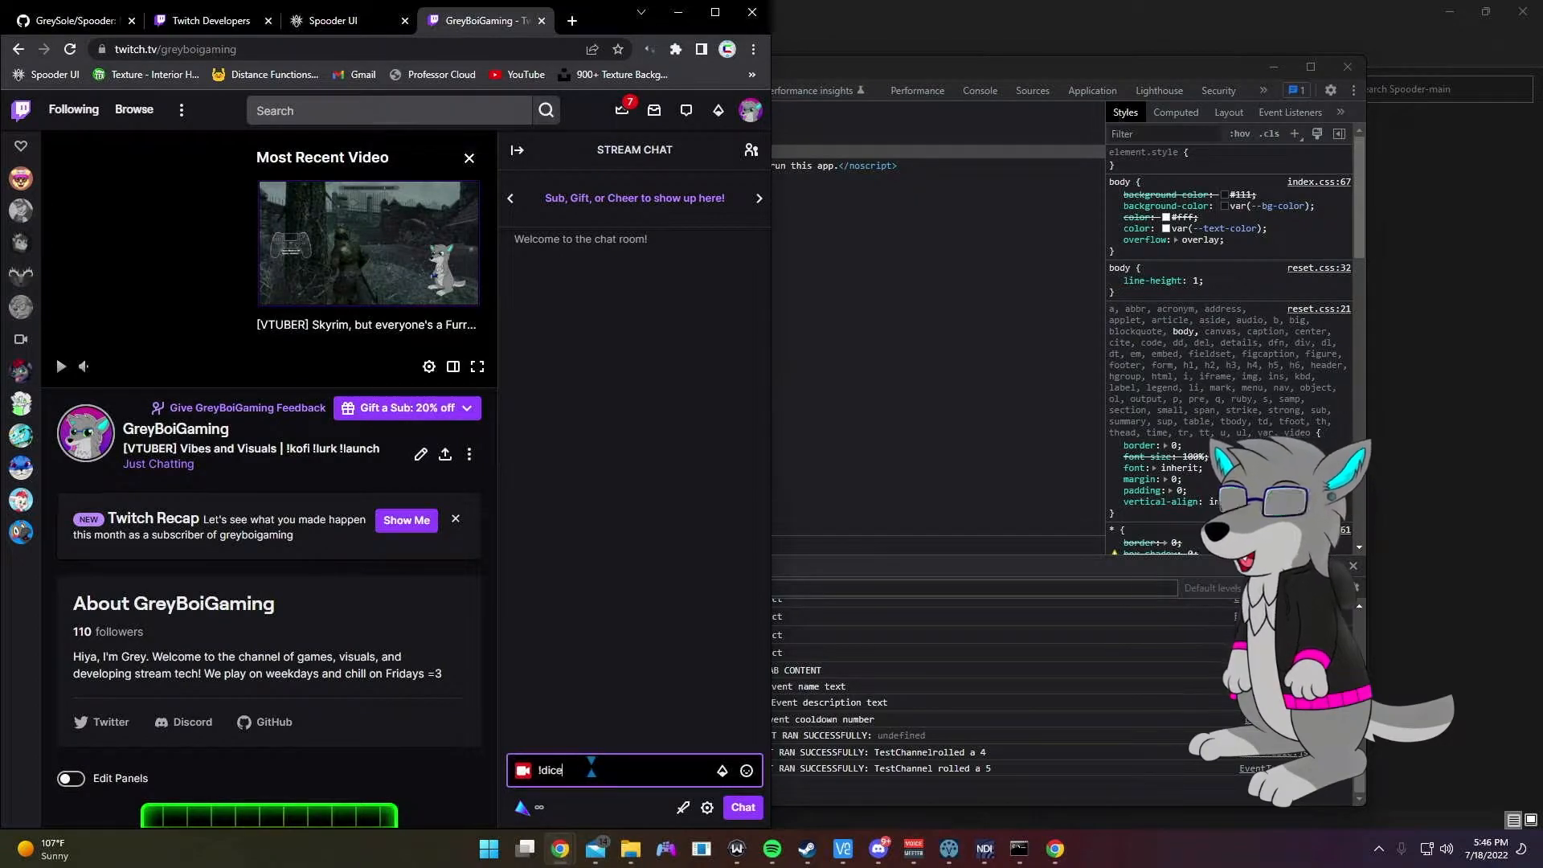
key(Return)
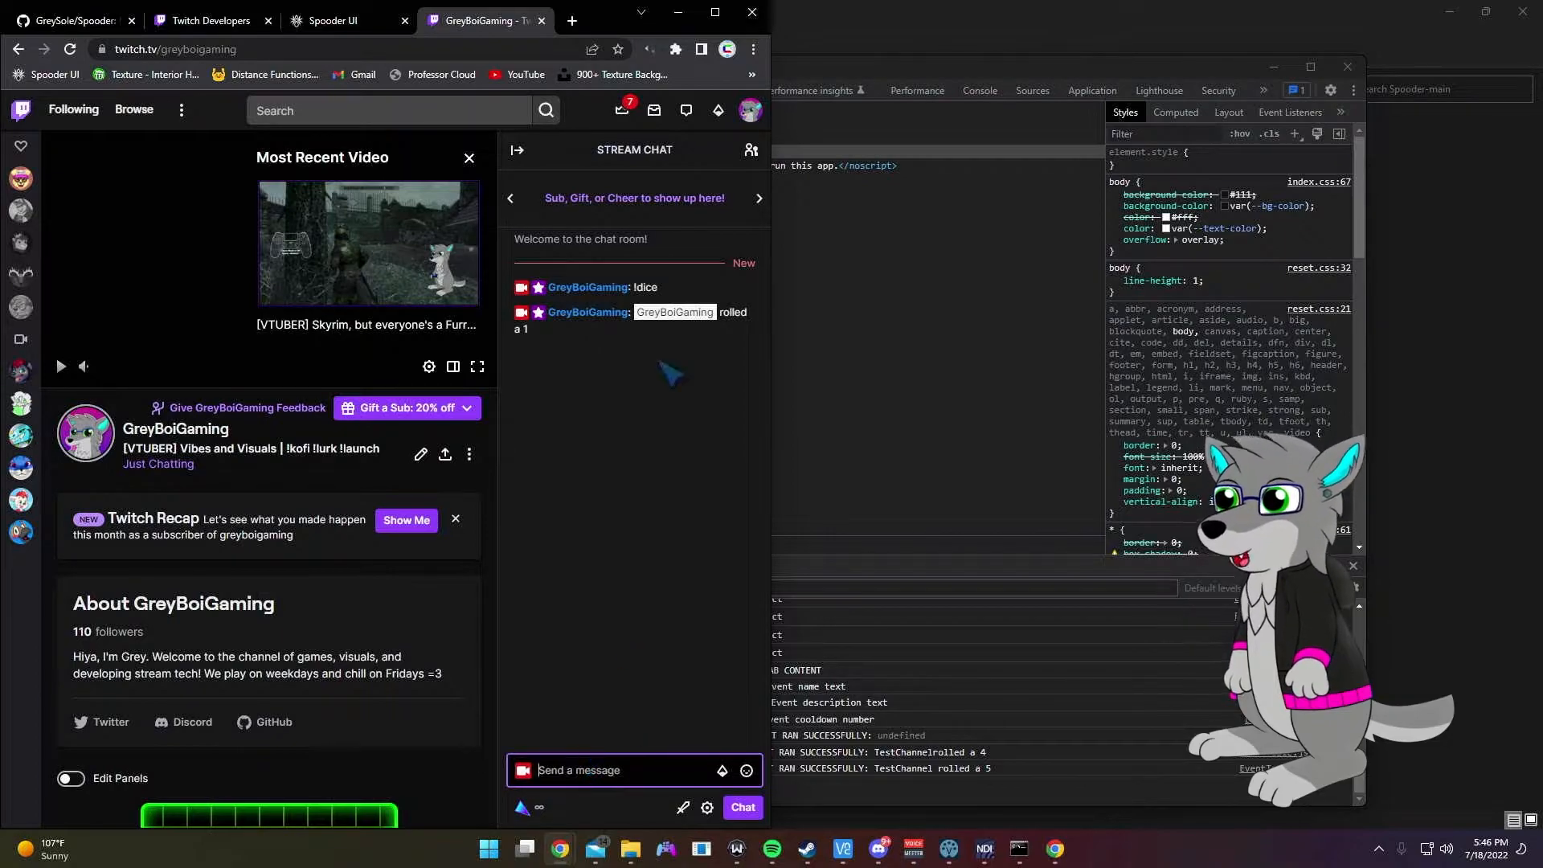
click(1020, 850)
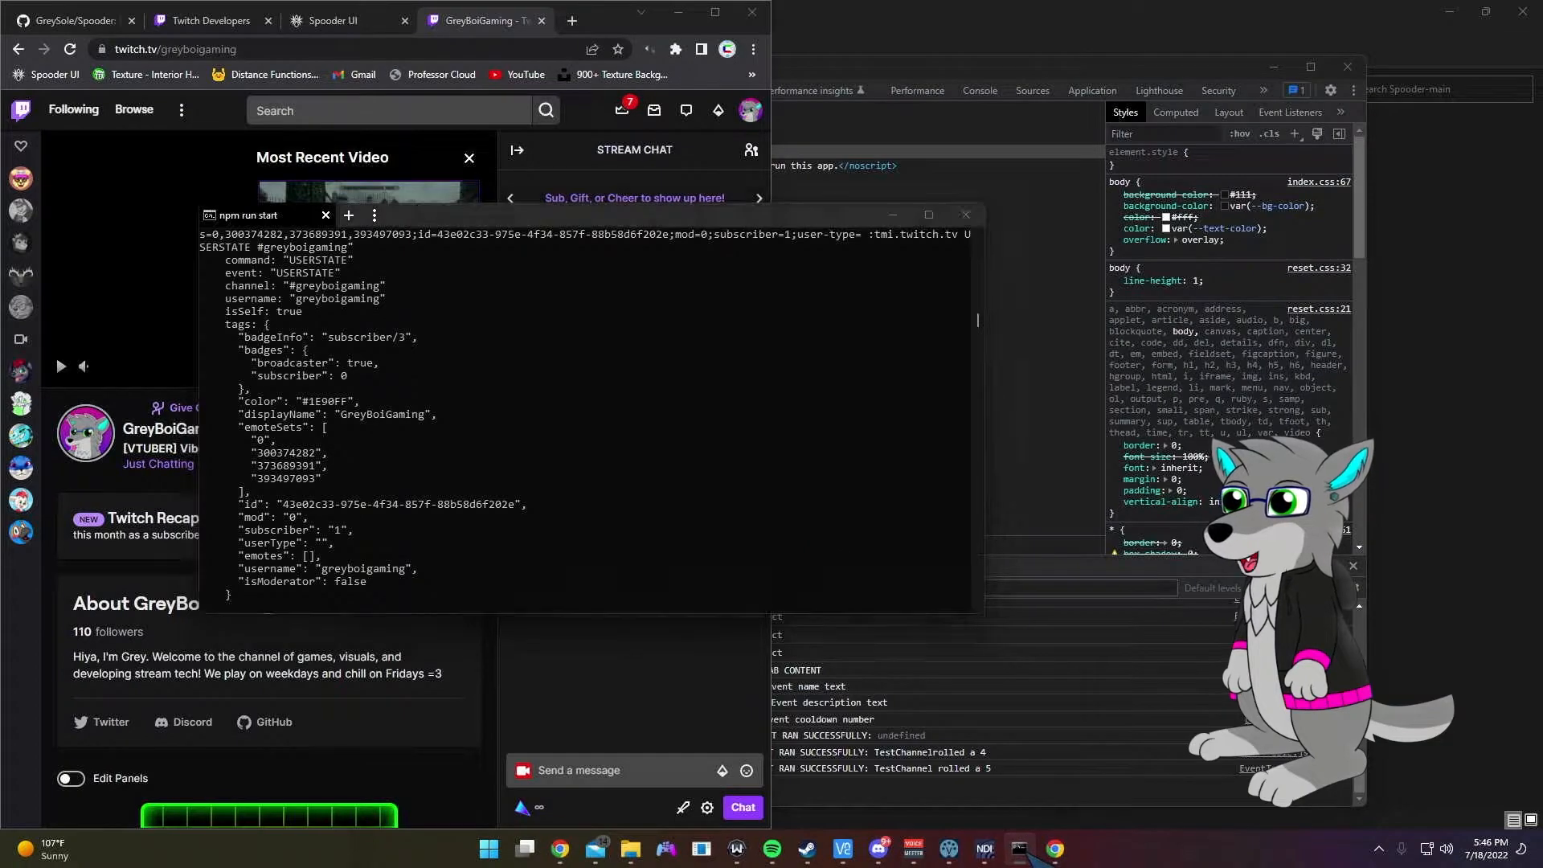
Step: Connect to the Pi4 remote desktop in VNC Viewer
click(1019, 849)
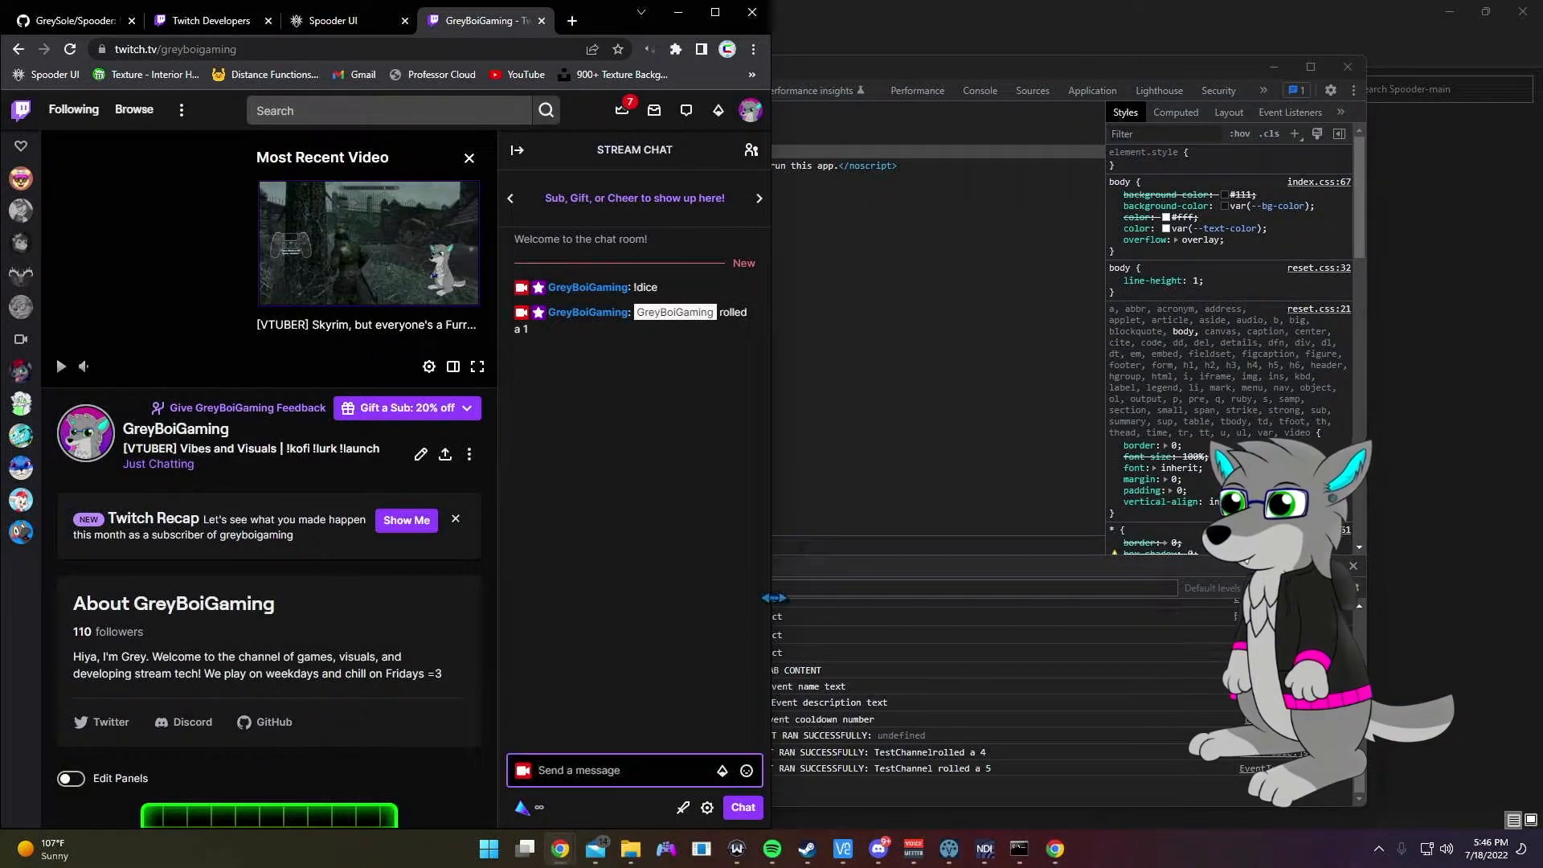
click(843, 850)
double_click(1064, 304)
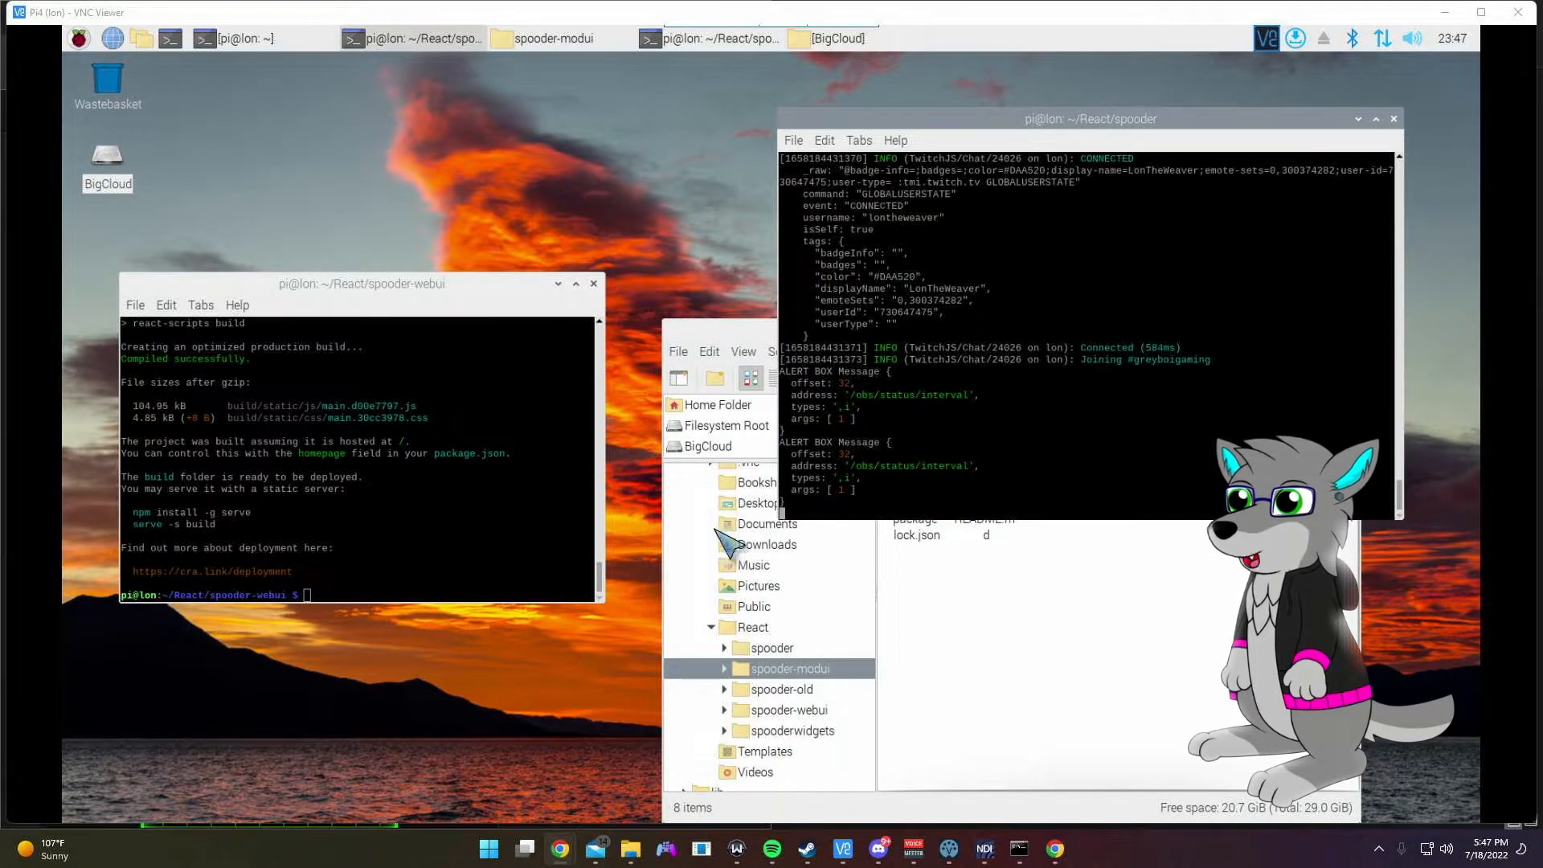
Step: Send !dice in the Twitch chat a second time
mouse_move(563, 851)
click(454, 784)
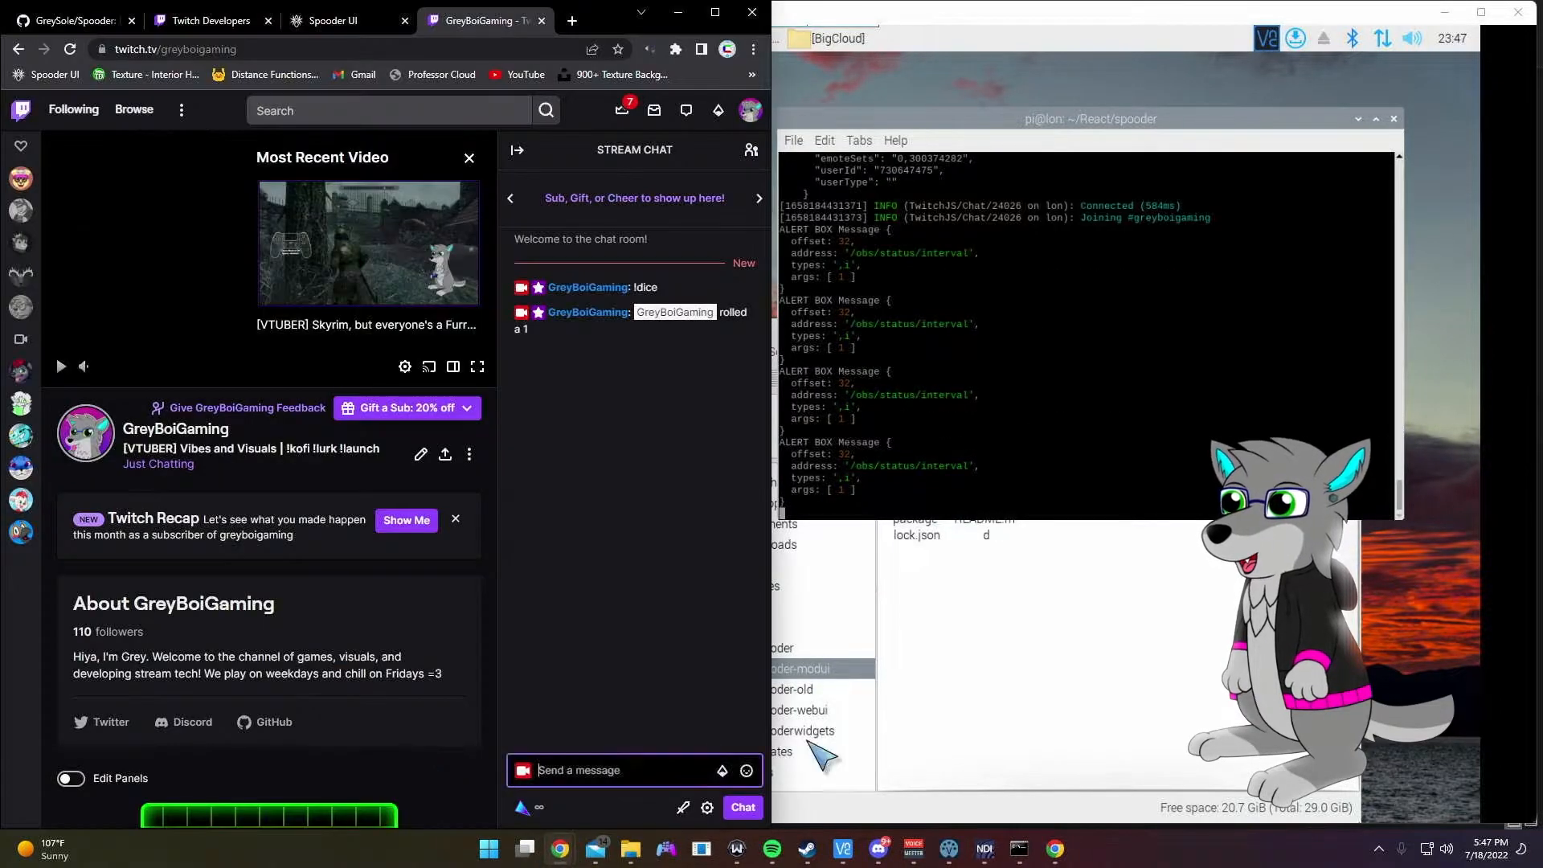
click(572, 770)
text(!dice)
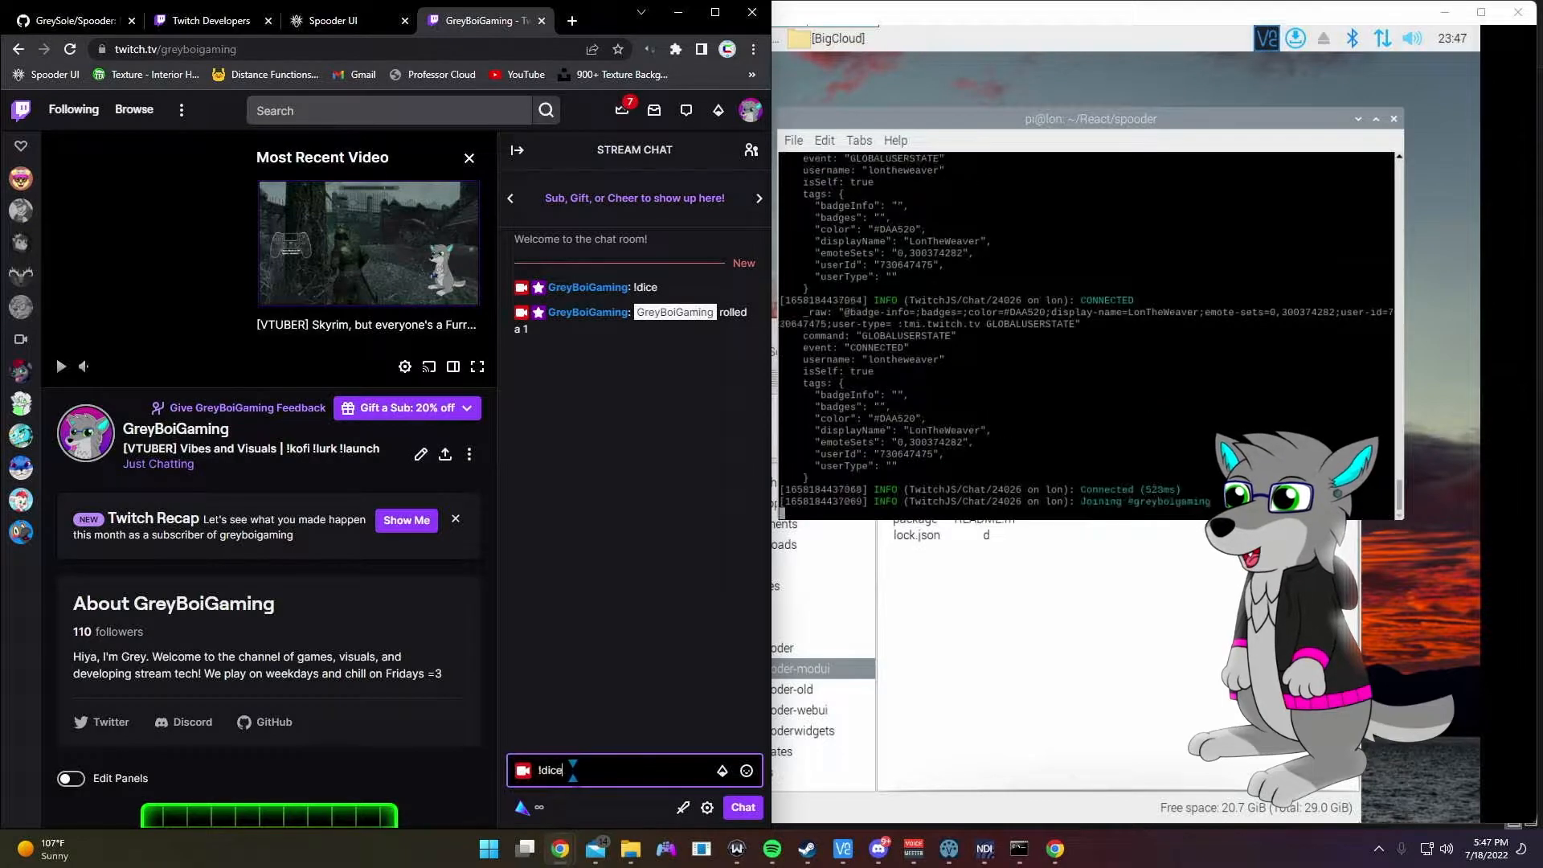
key(Return)
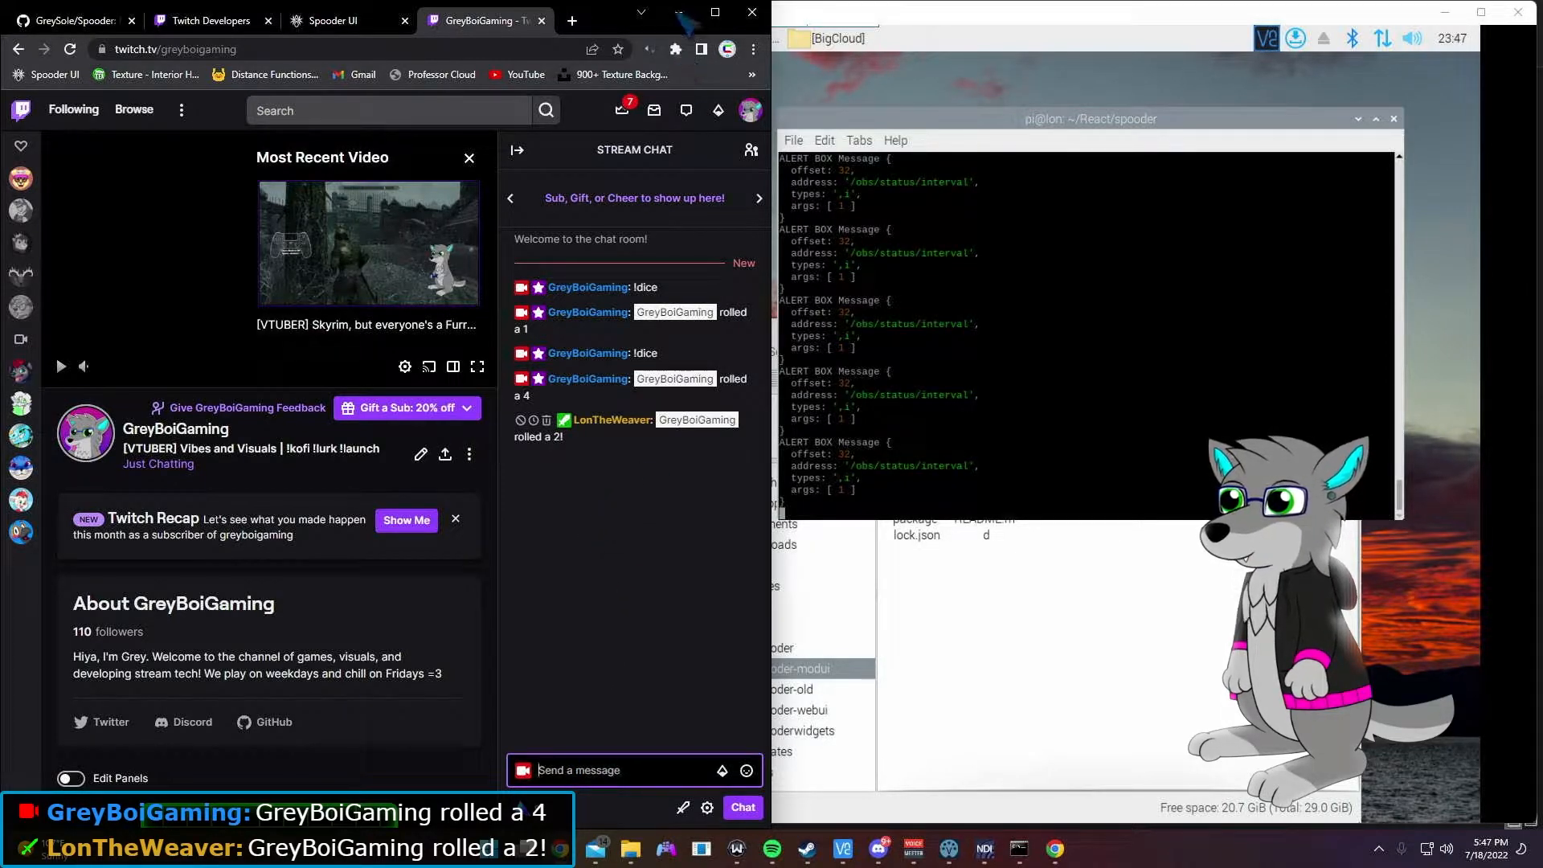
Step: Close the Pi4 VNC session and bring the Twitch chat window back from Chrome's taskbar previews
click(680, 12)
click(1518, 12)
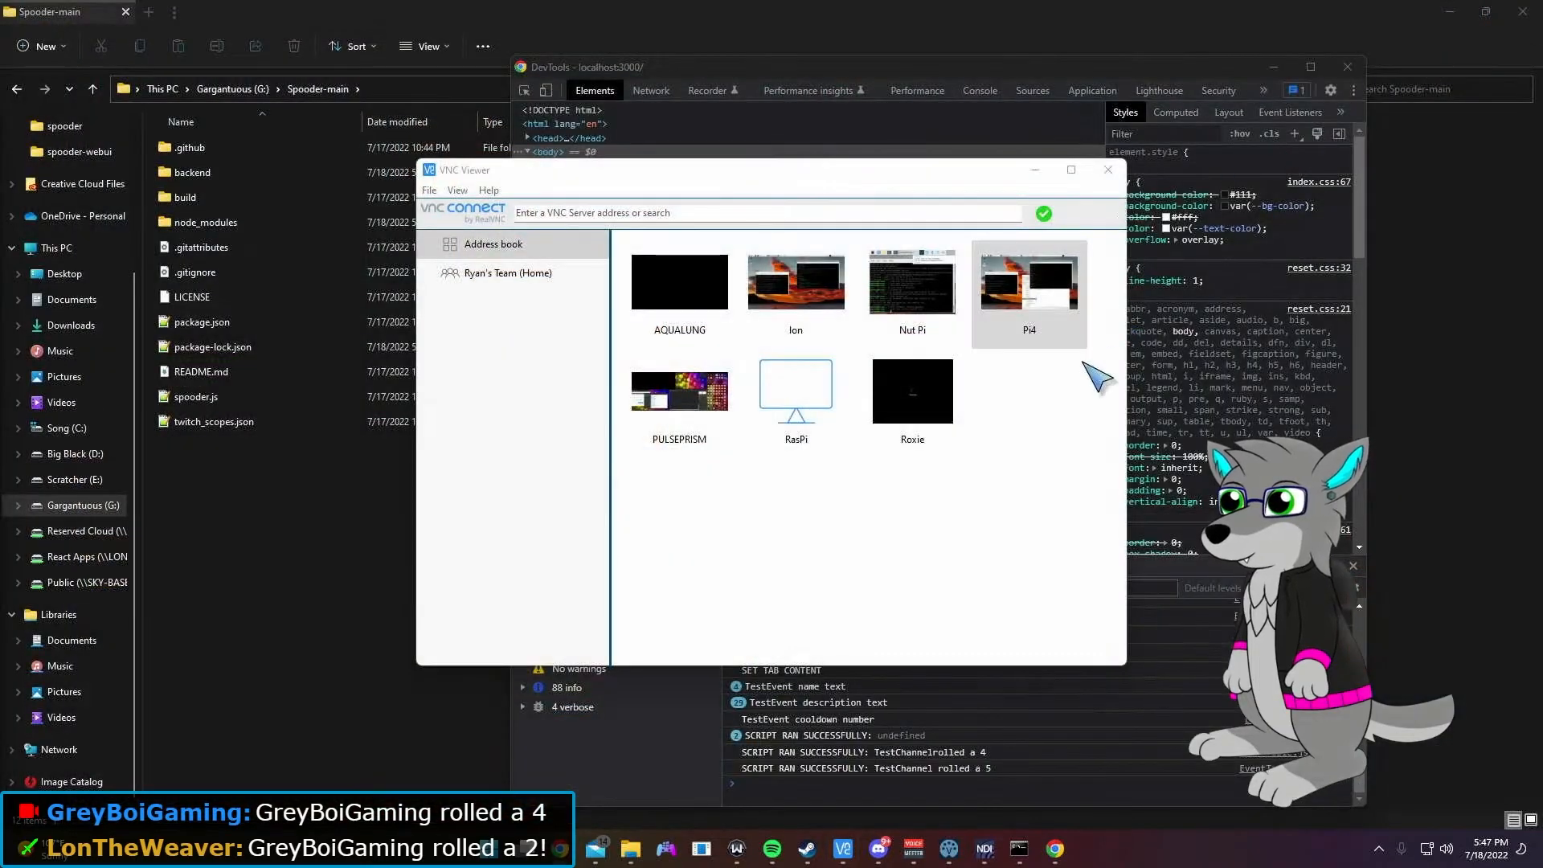
click(562, 846)
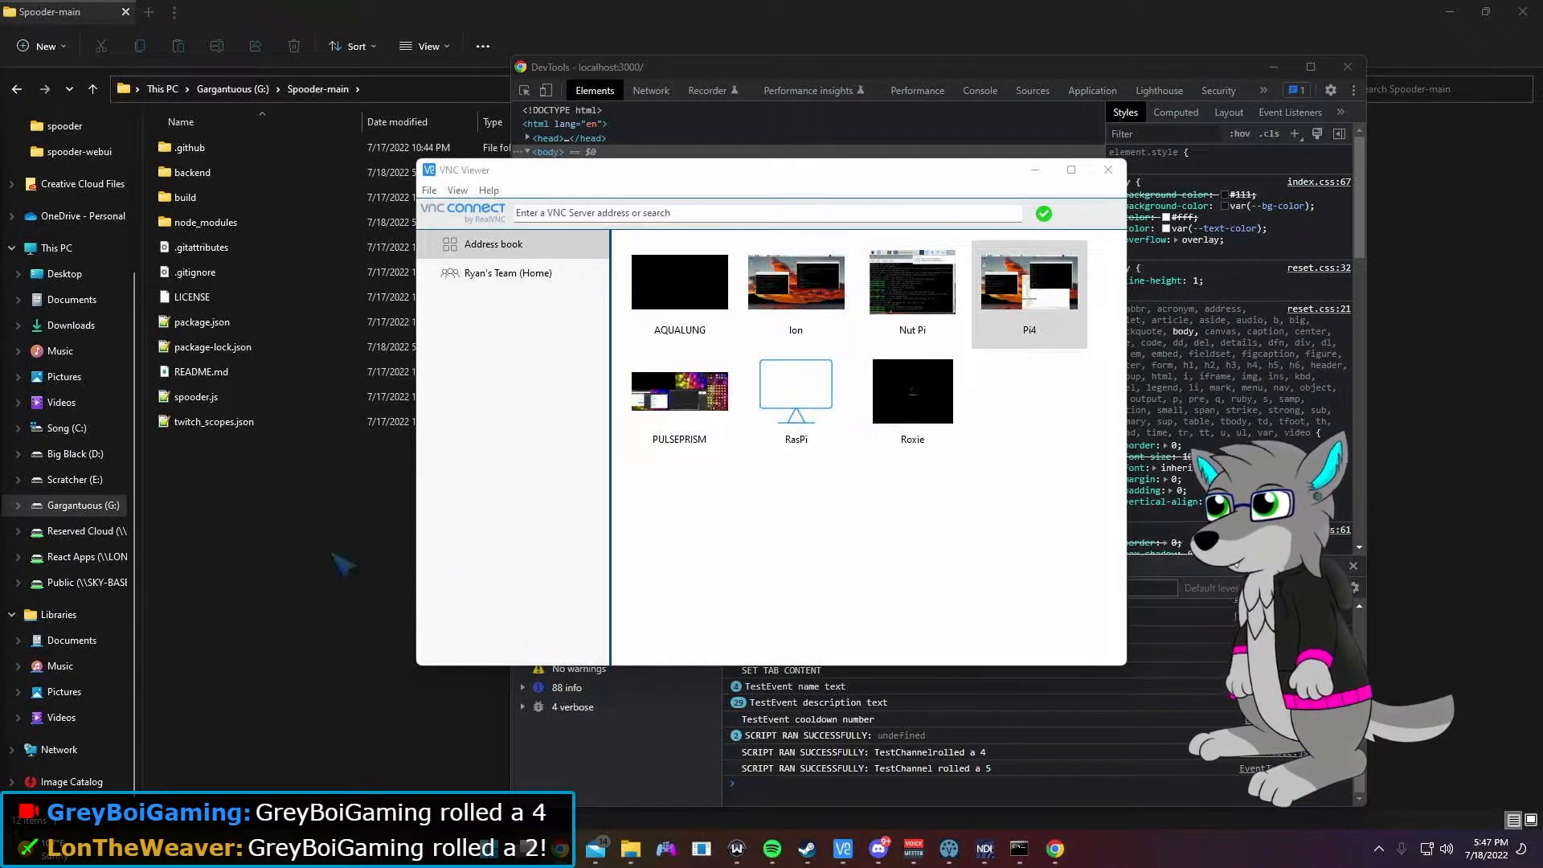
click(562, 846)
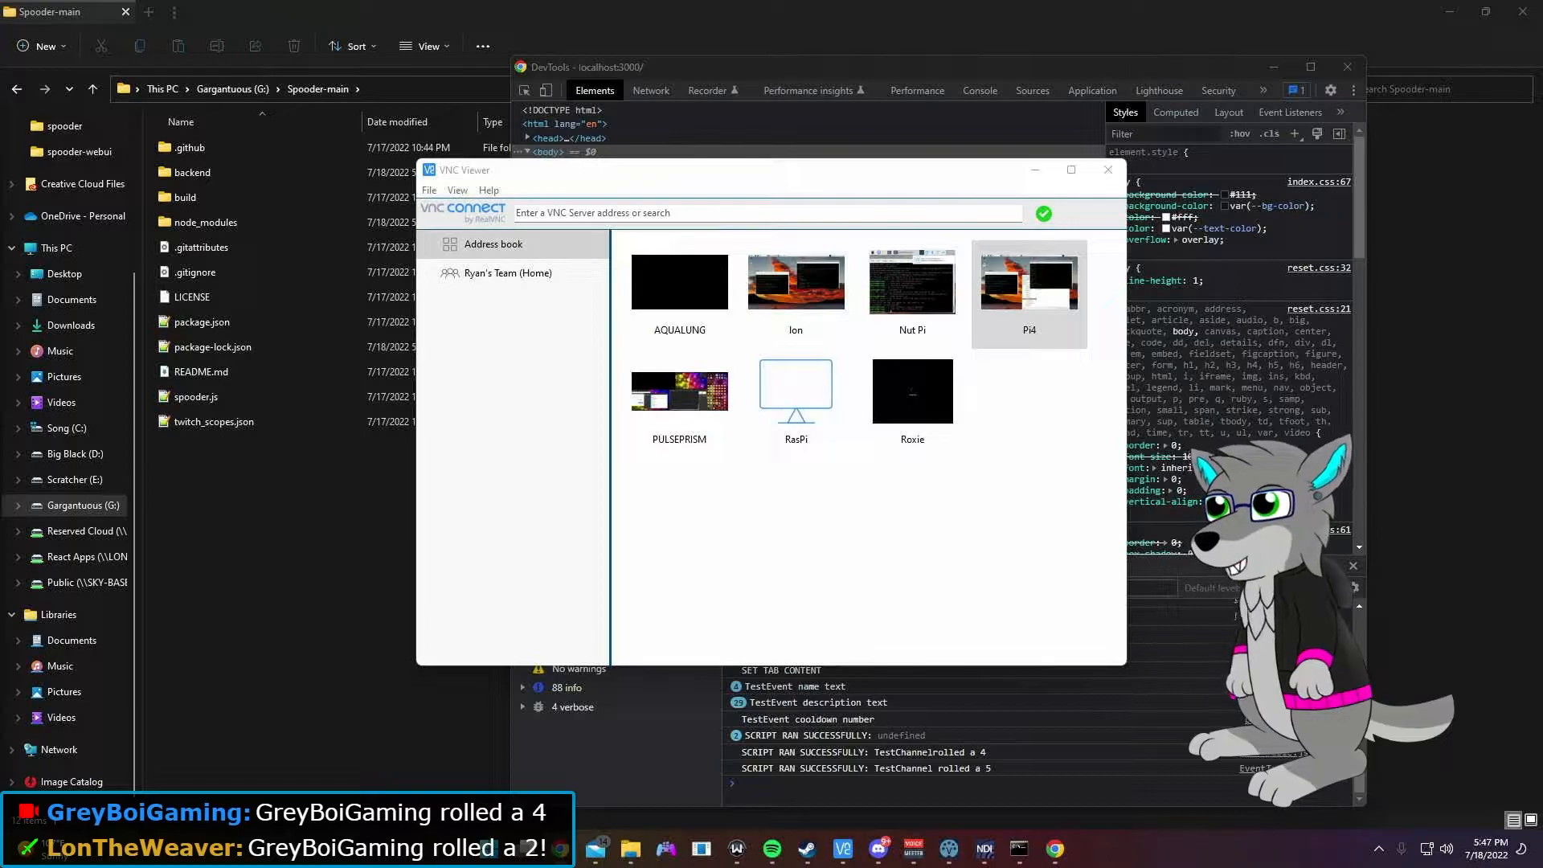
click(561, 845)
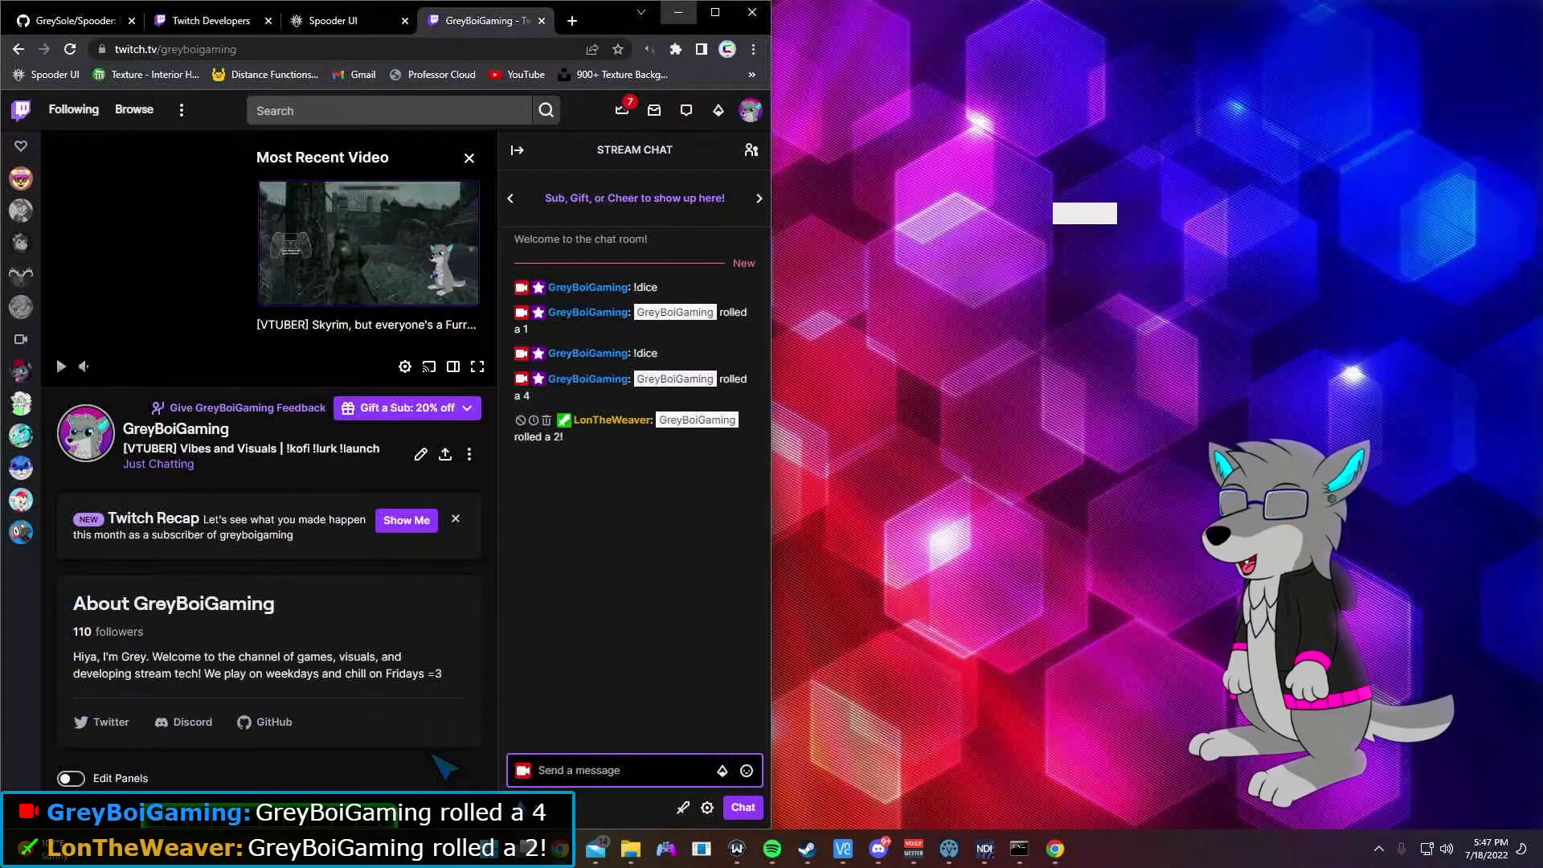
click(440, 762)
Step: Pull the Spooder UI tab into its own window snapped to the right half
click(340, 23)
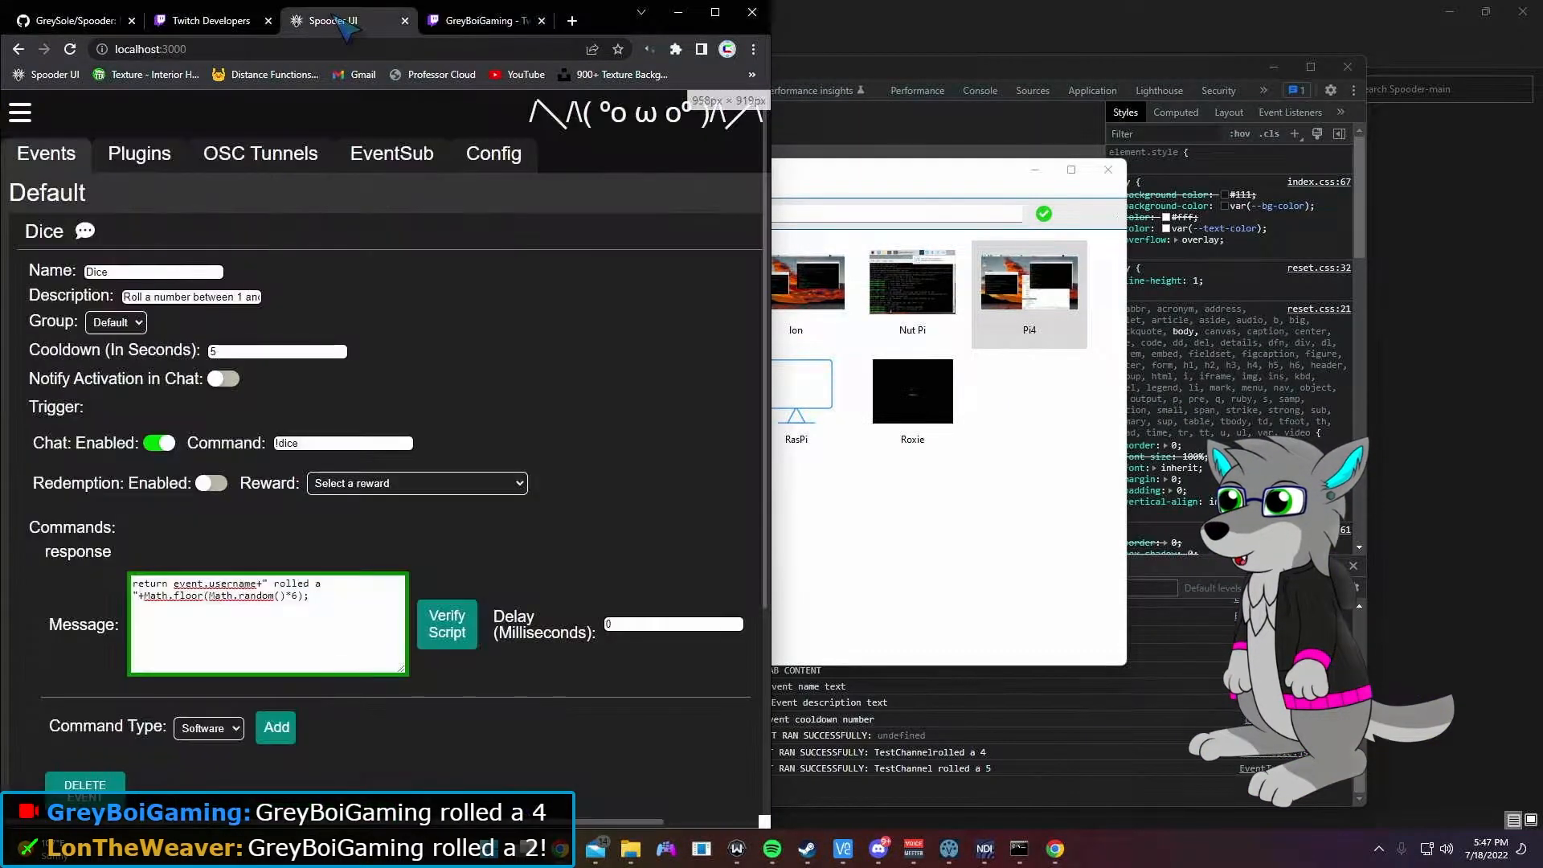
drag(341, 23, 844, 148)
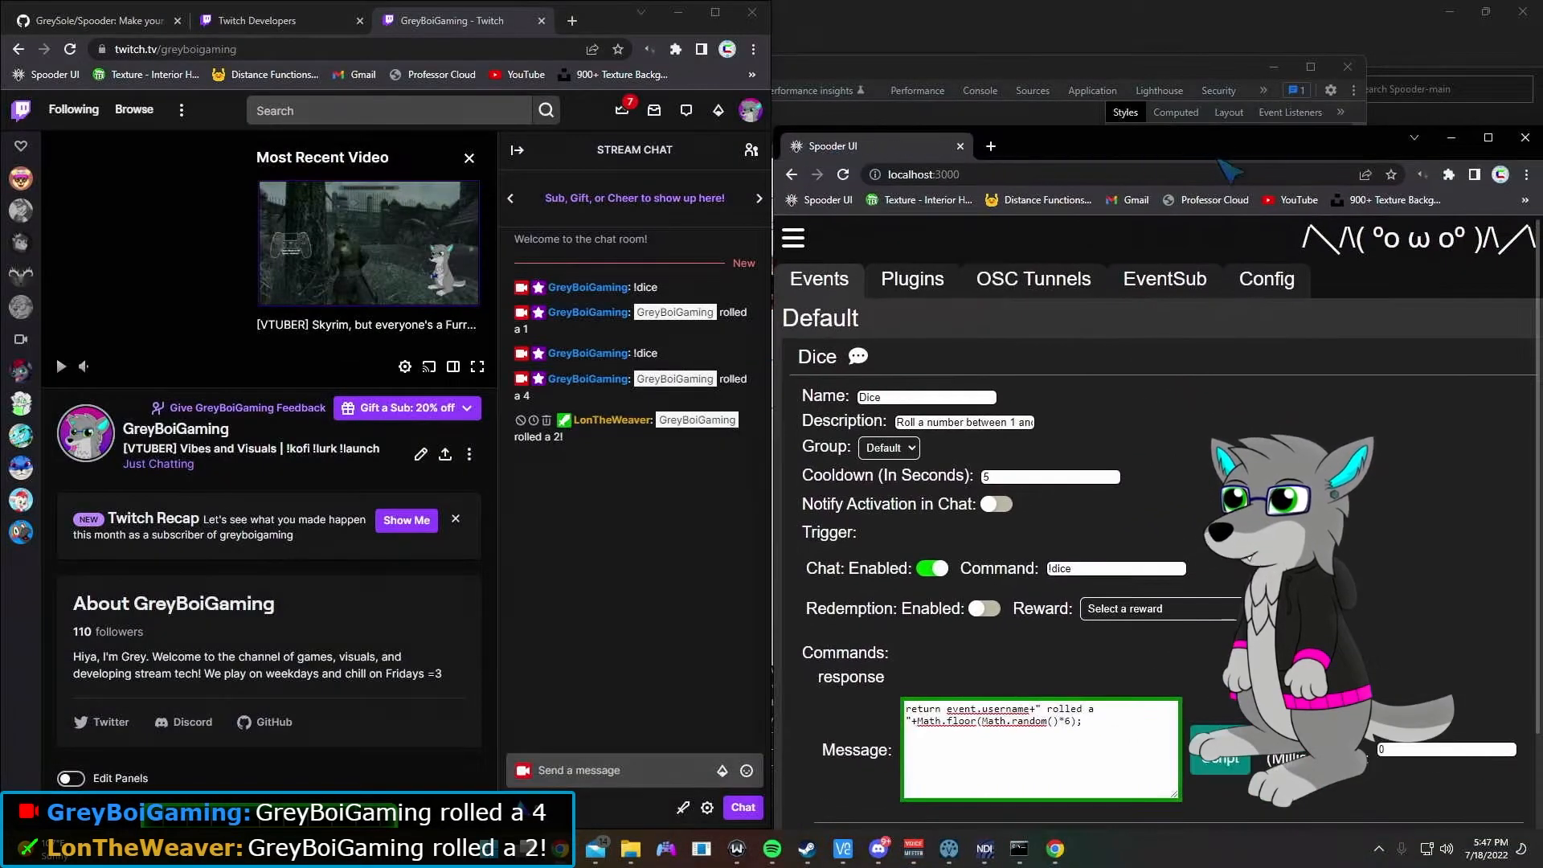
key(super+Right)
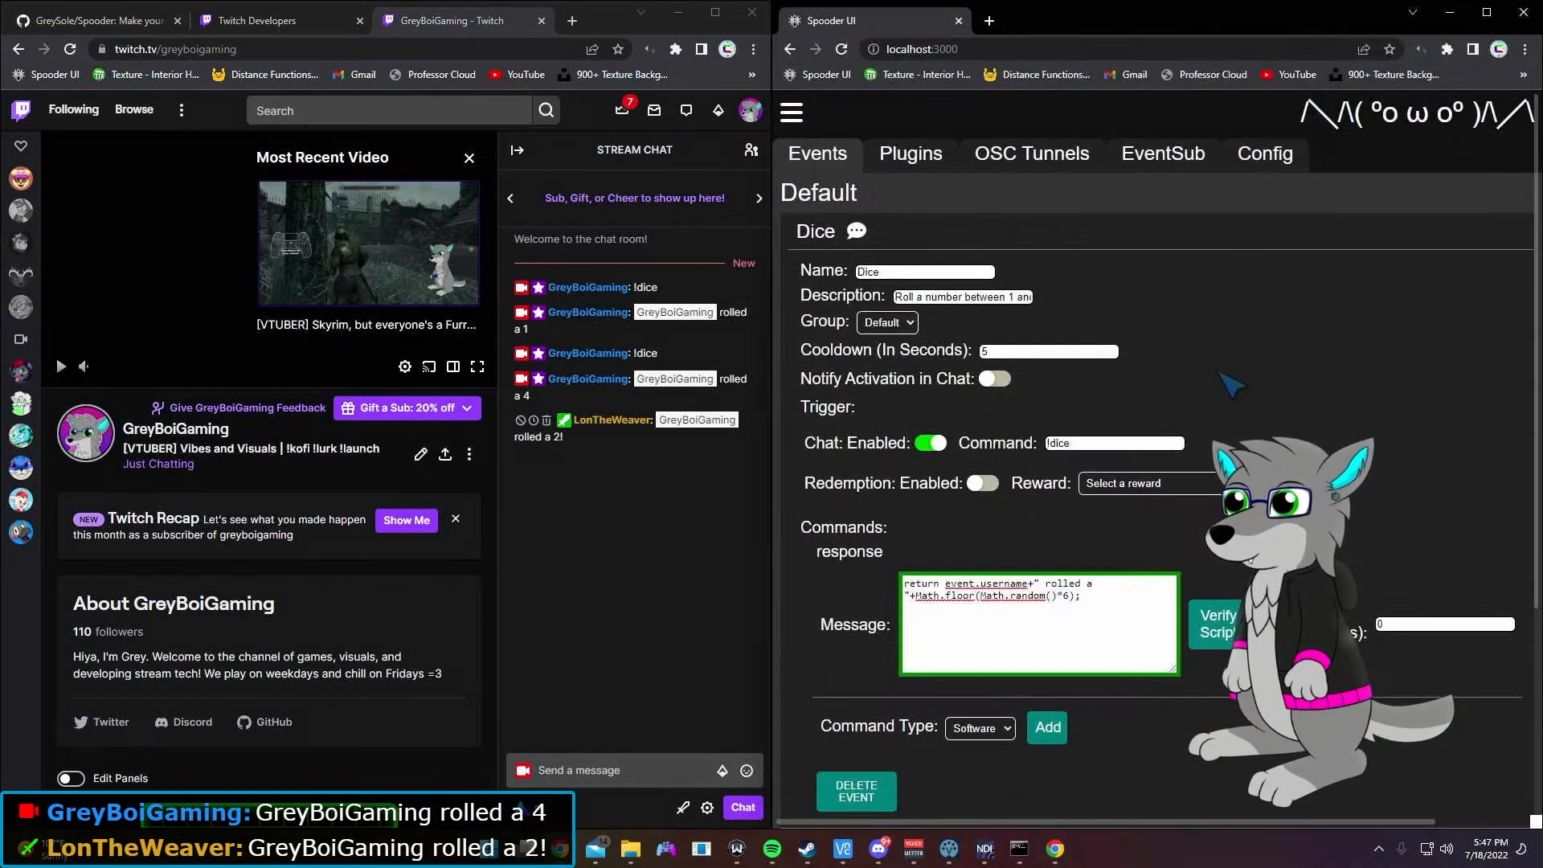
scroll(1395, 336, down, 2)
scroll(1402, 319, up, 2)
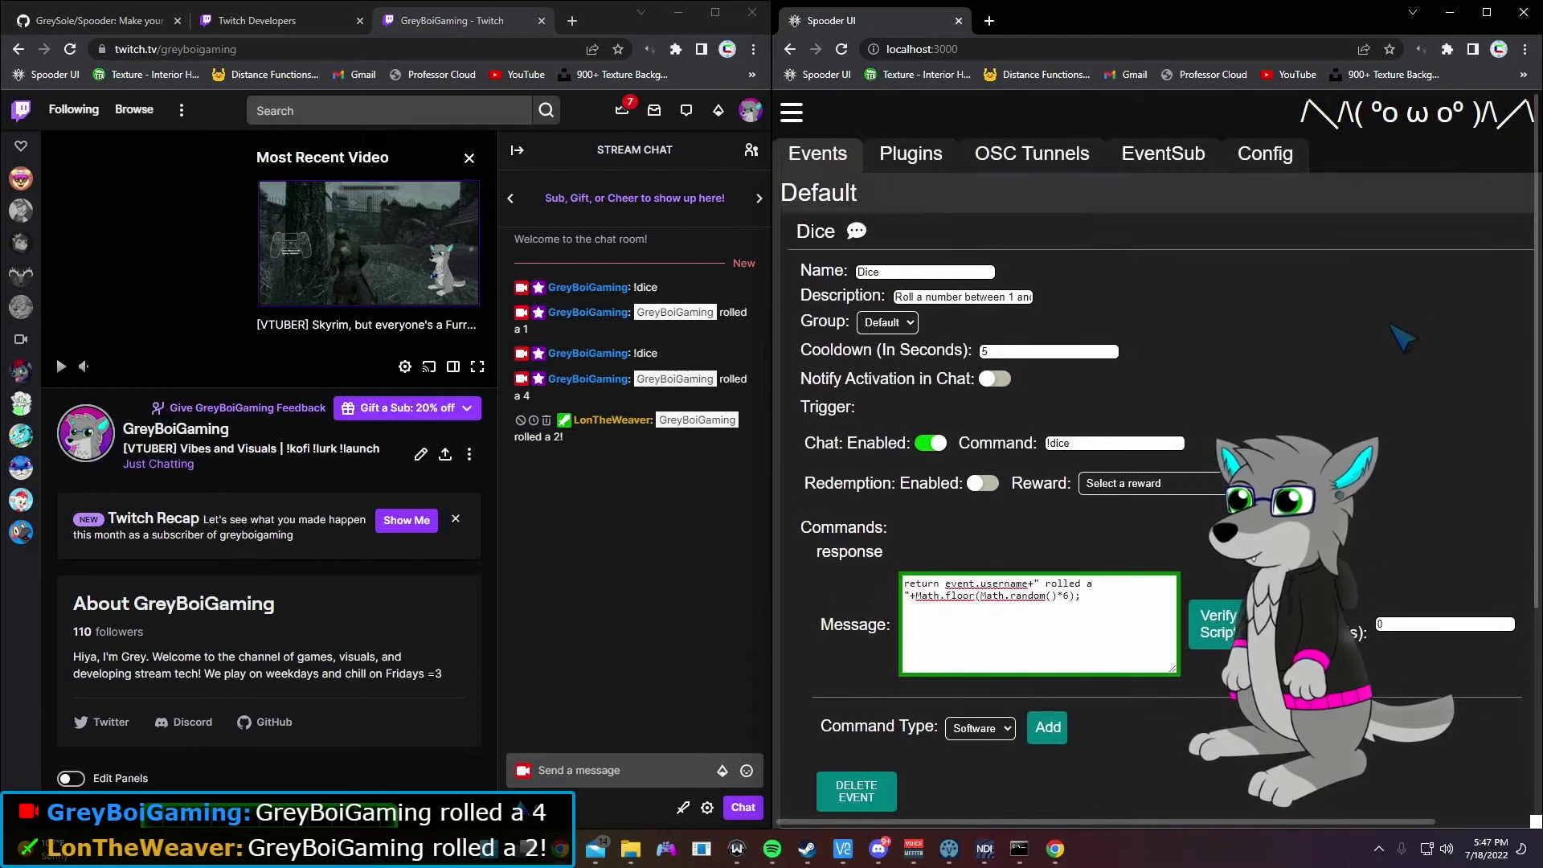
click(1099, 607)
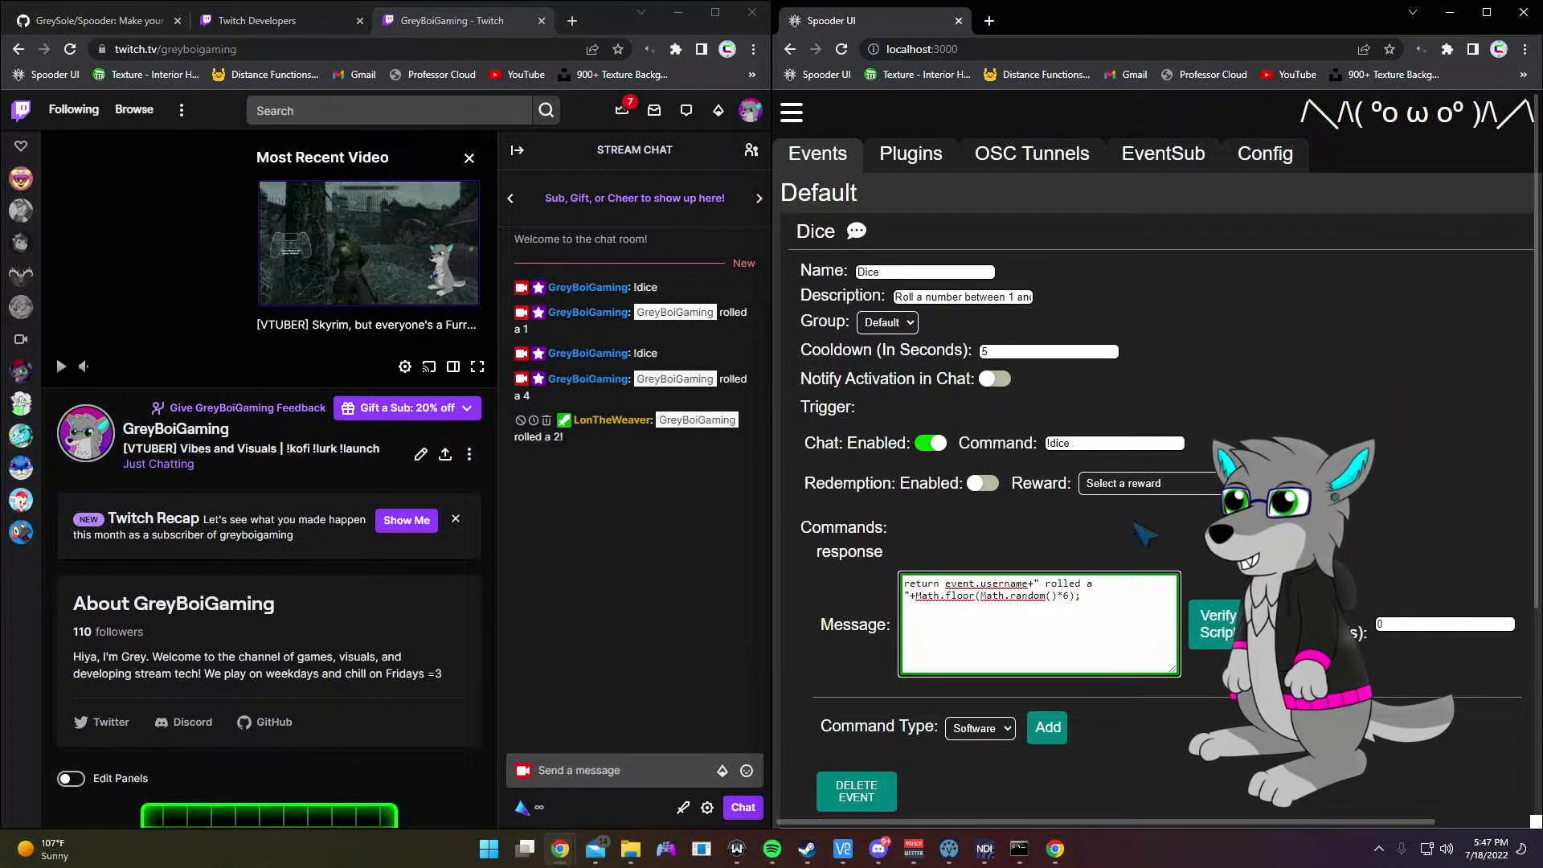
Step: Choose Follow as the EventSub subscription type to add
click(1163, 151)
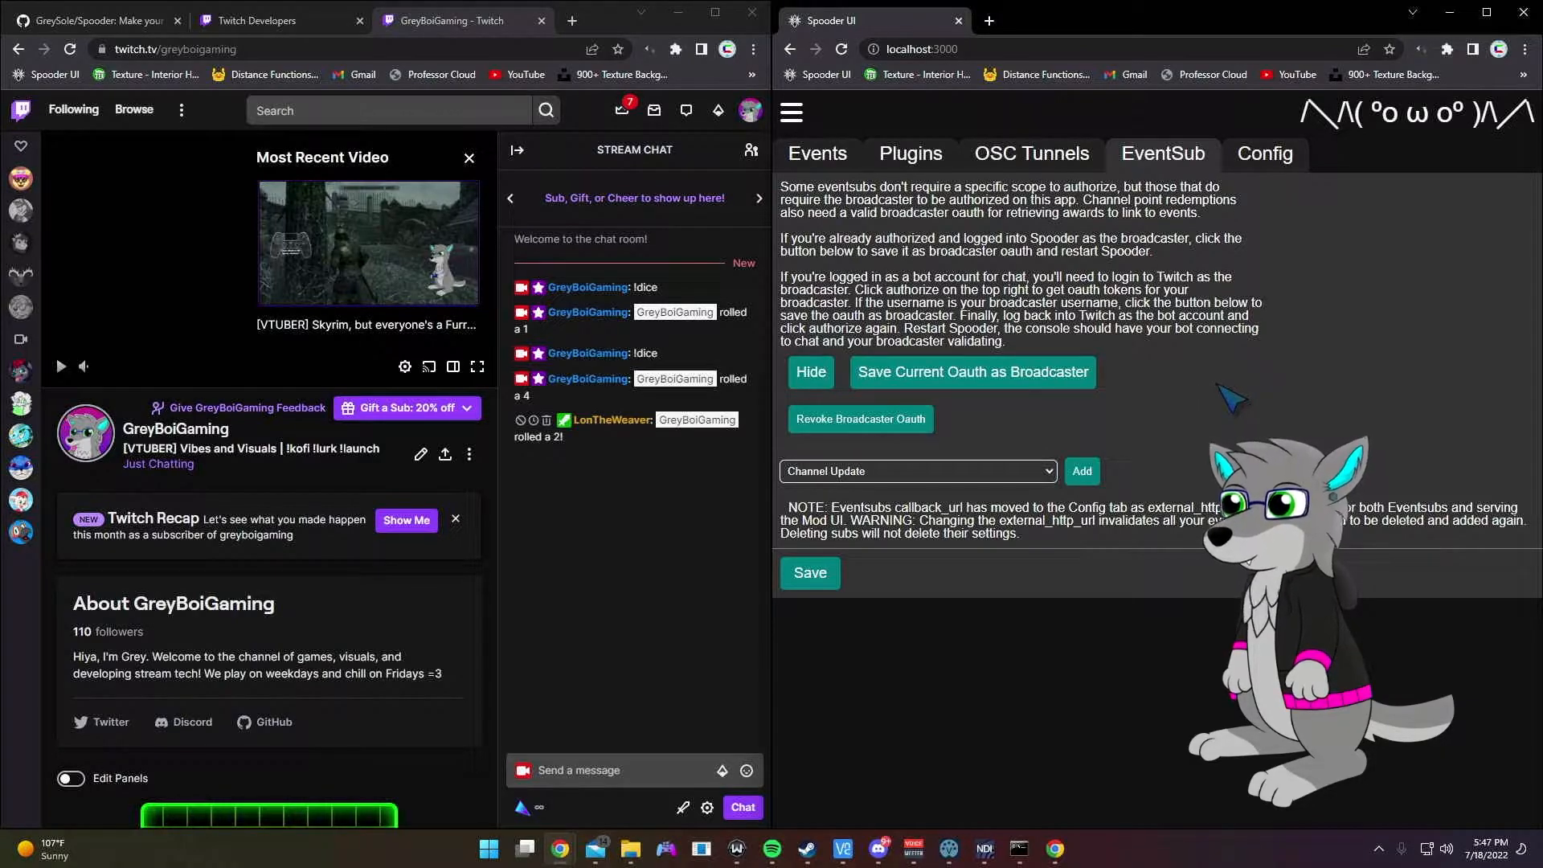
click(985, 473)
click(958, 504)
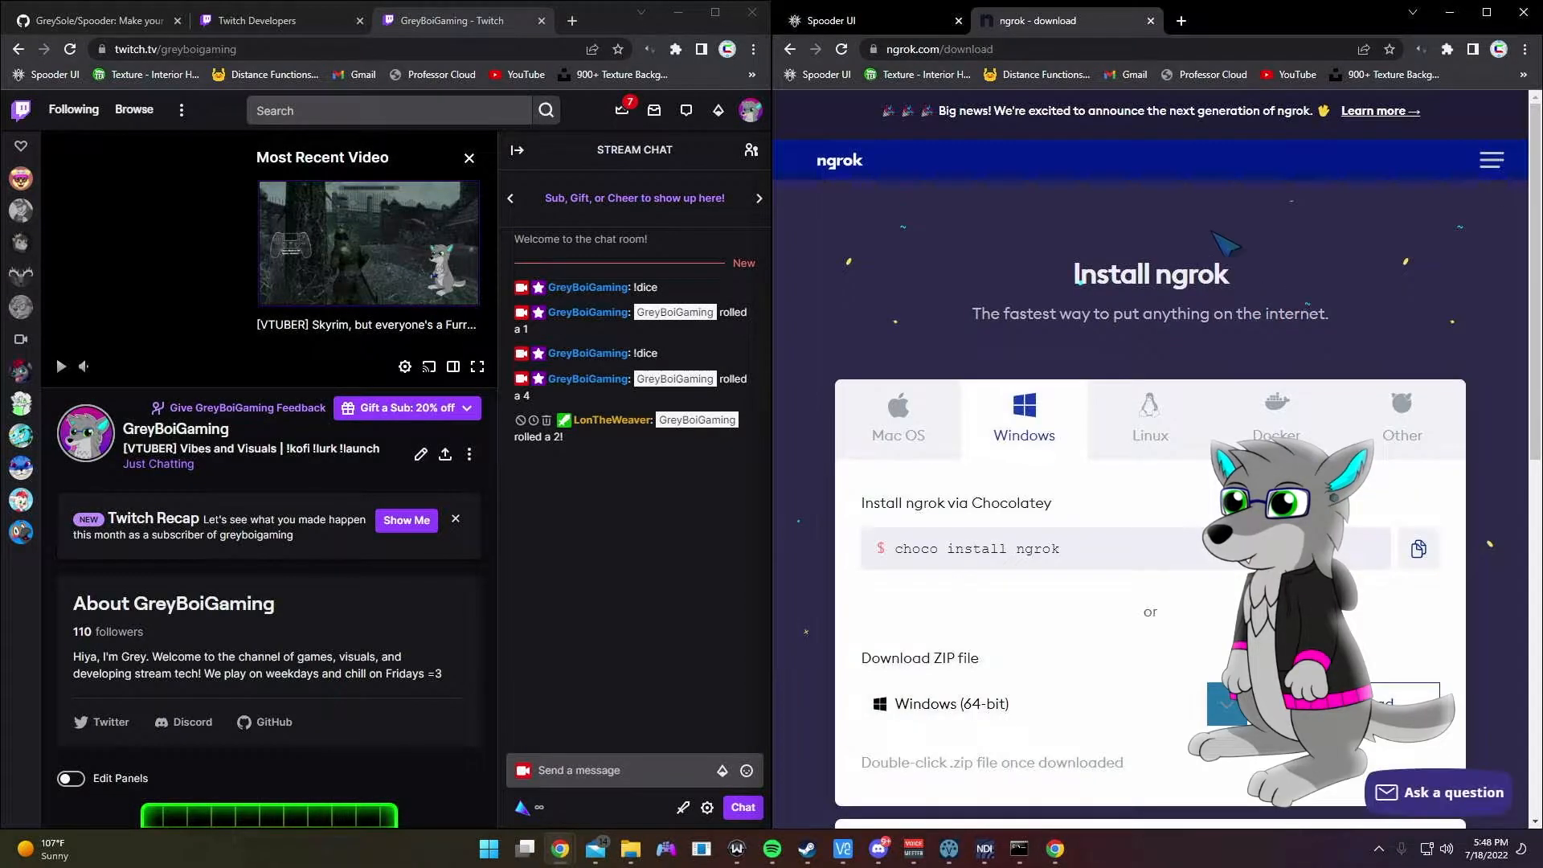
Step: Move the ngrok download page to the left half of the screen
scroll(1178, 224, down, 1)
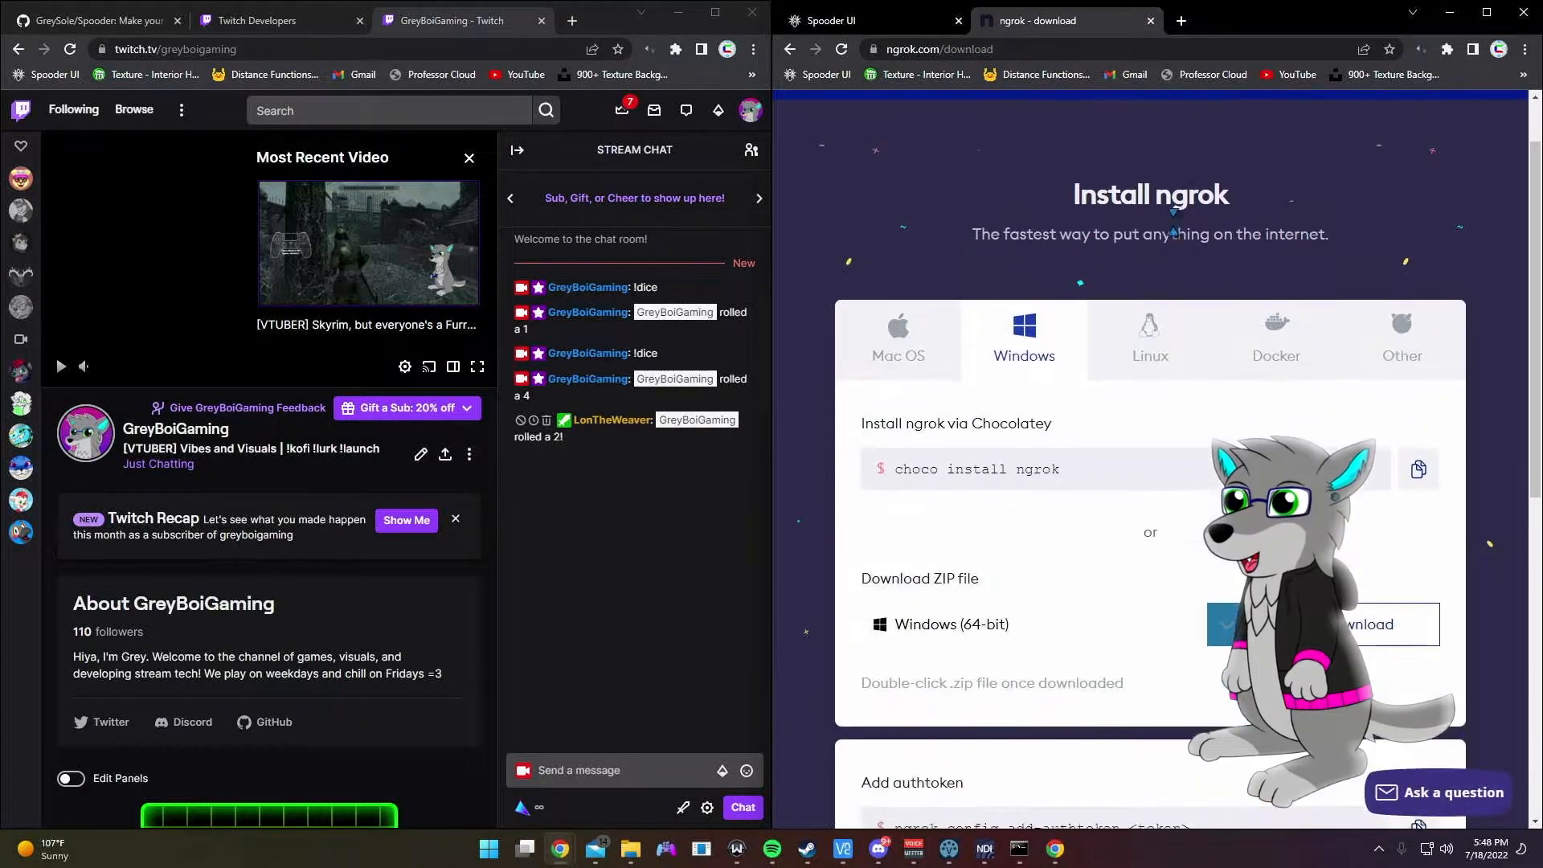
drag(1209, 24, 0, 149)
scroll(643, 304, down, 5)
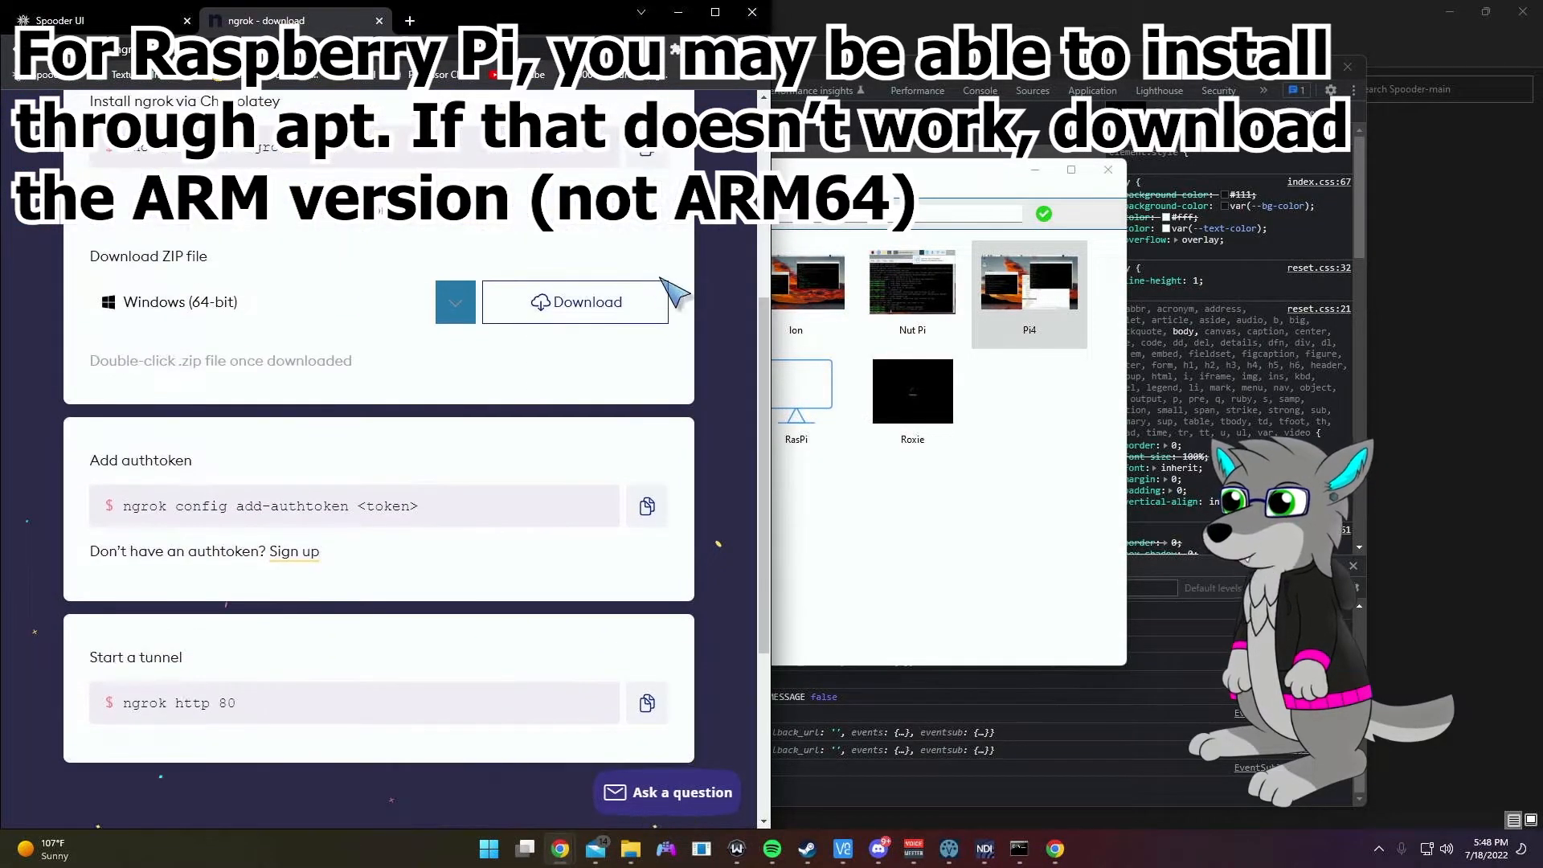
scroll(675, 301, up, 6)
scroll(684, 298, down, 4)
scroll(681, 289, down, 2)
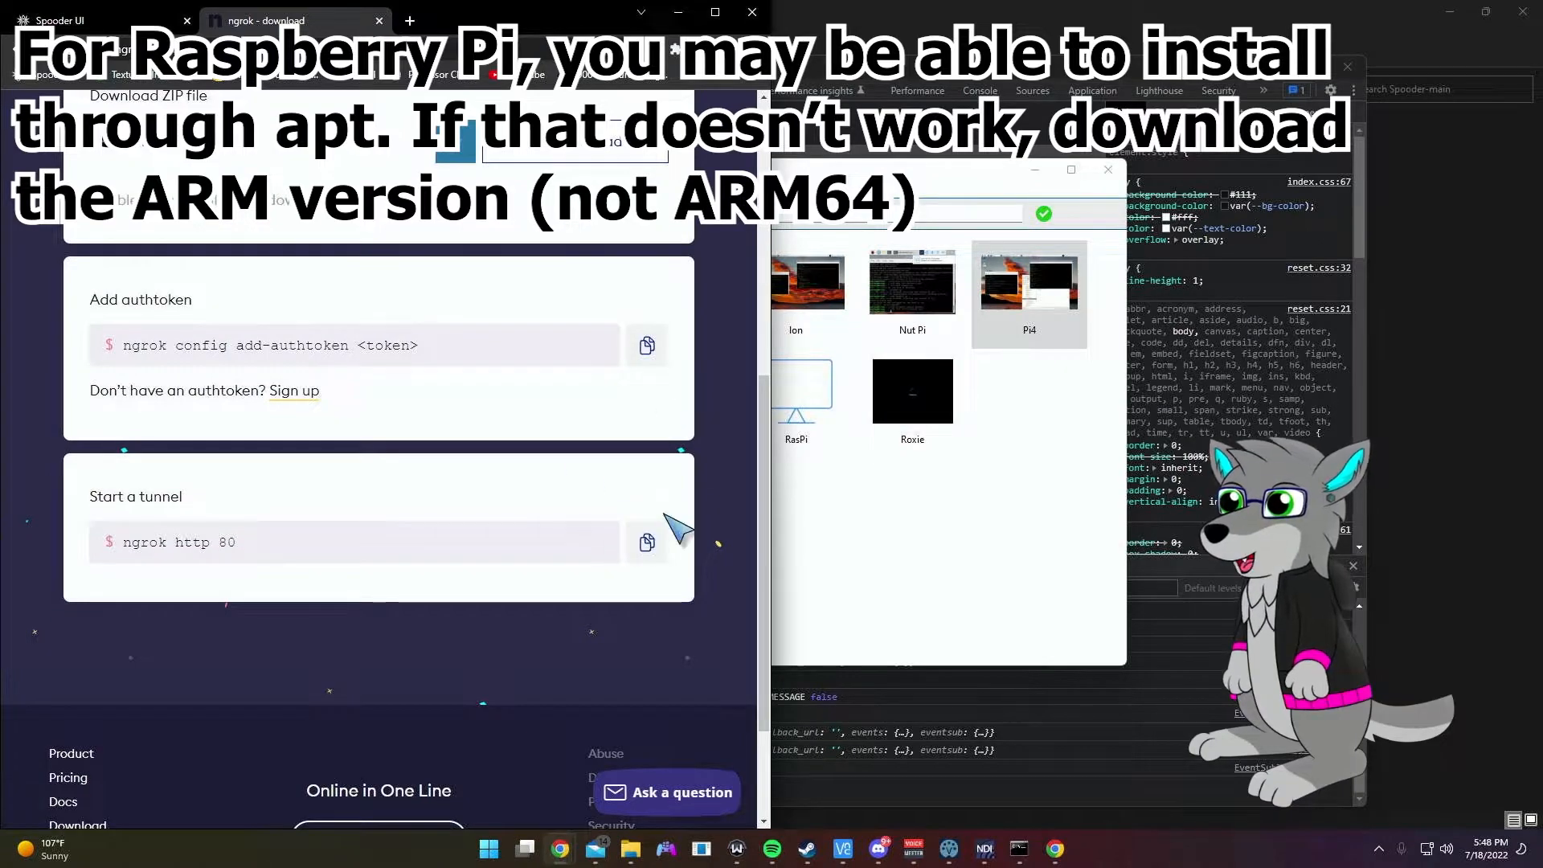
scroll(659, 519, up, 5)
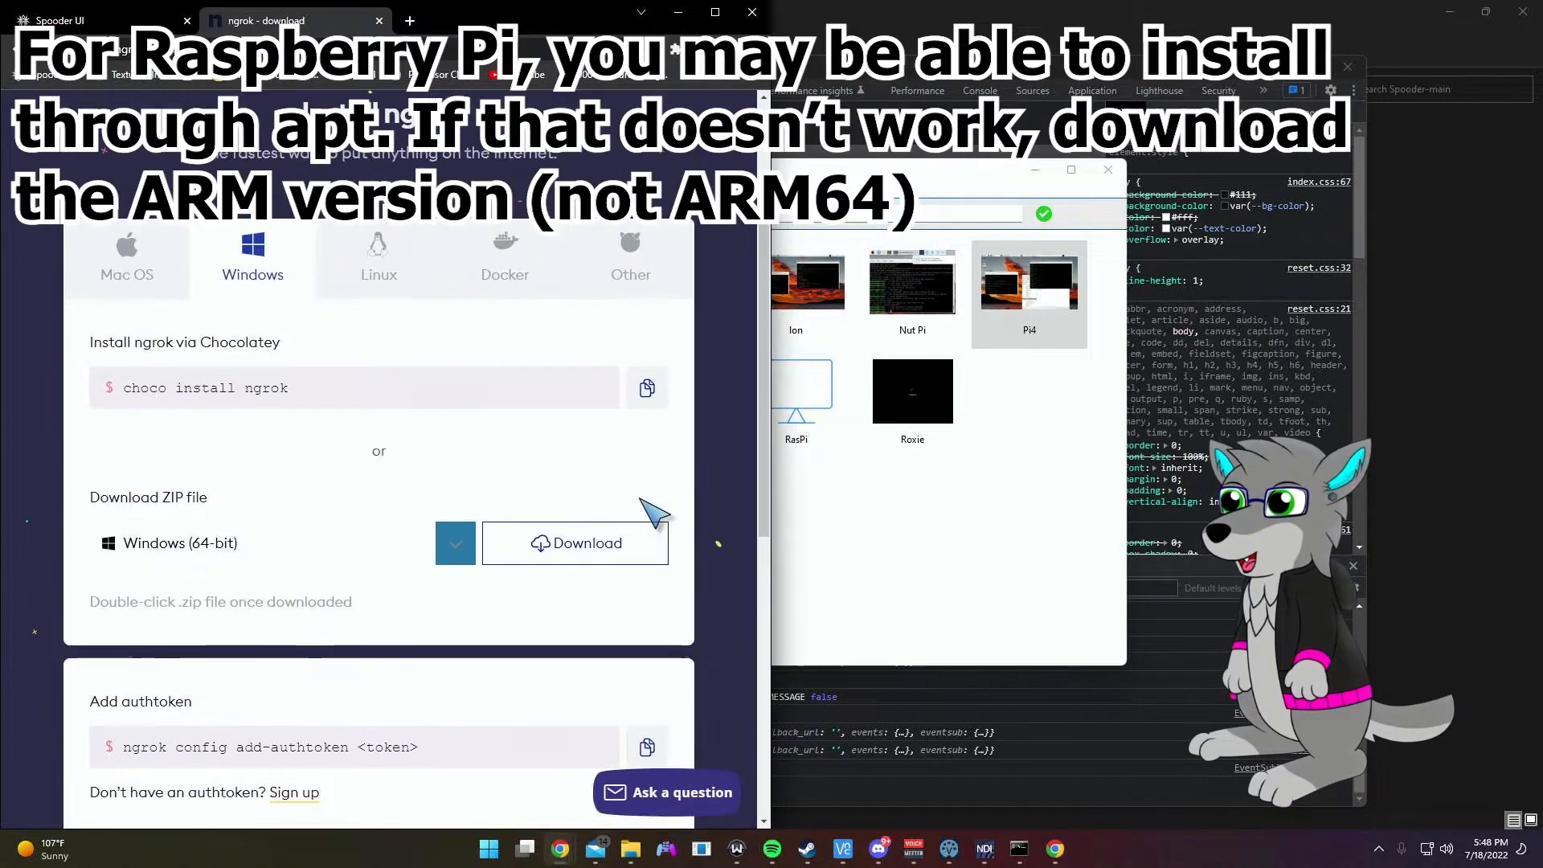
Step: Download and save the Windows (64-bit) ngrok ZIP, placing the new Command Prompt at right
click(465, 537)
click(459, 538)
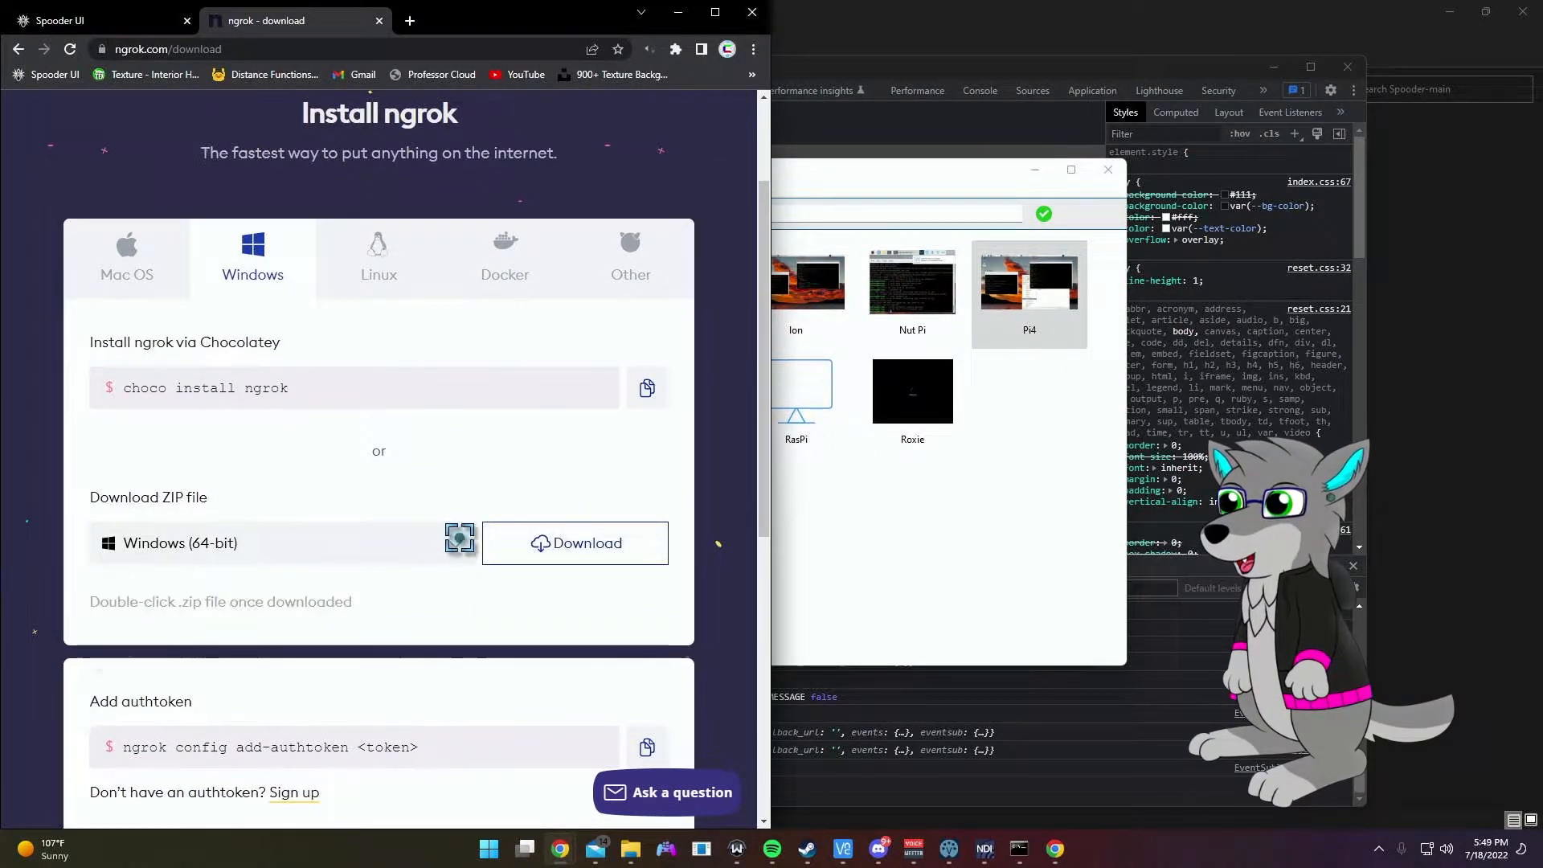
click(588, 552)
click(619, 359)
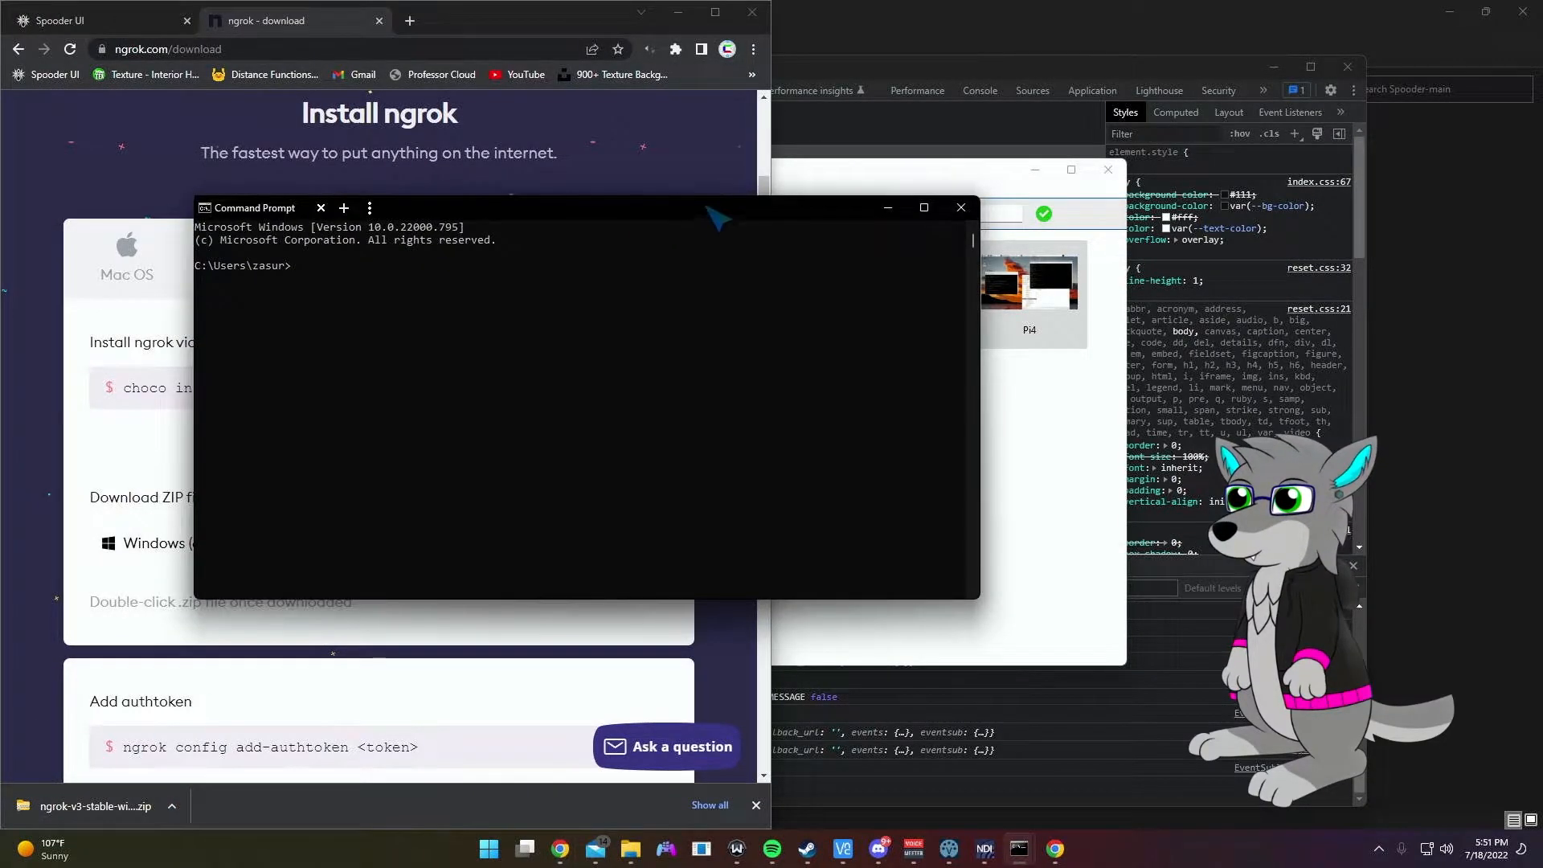
drag(716, 214, 972, 260)
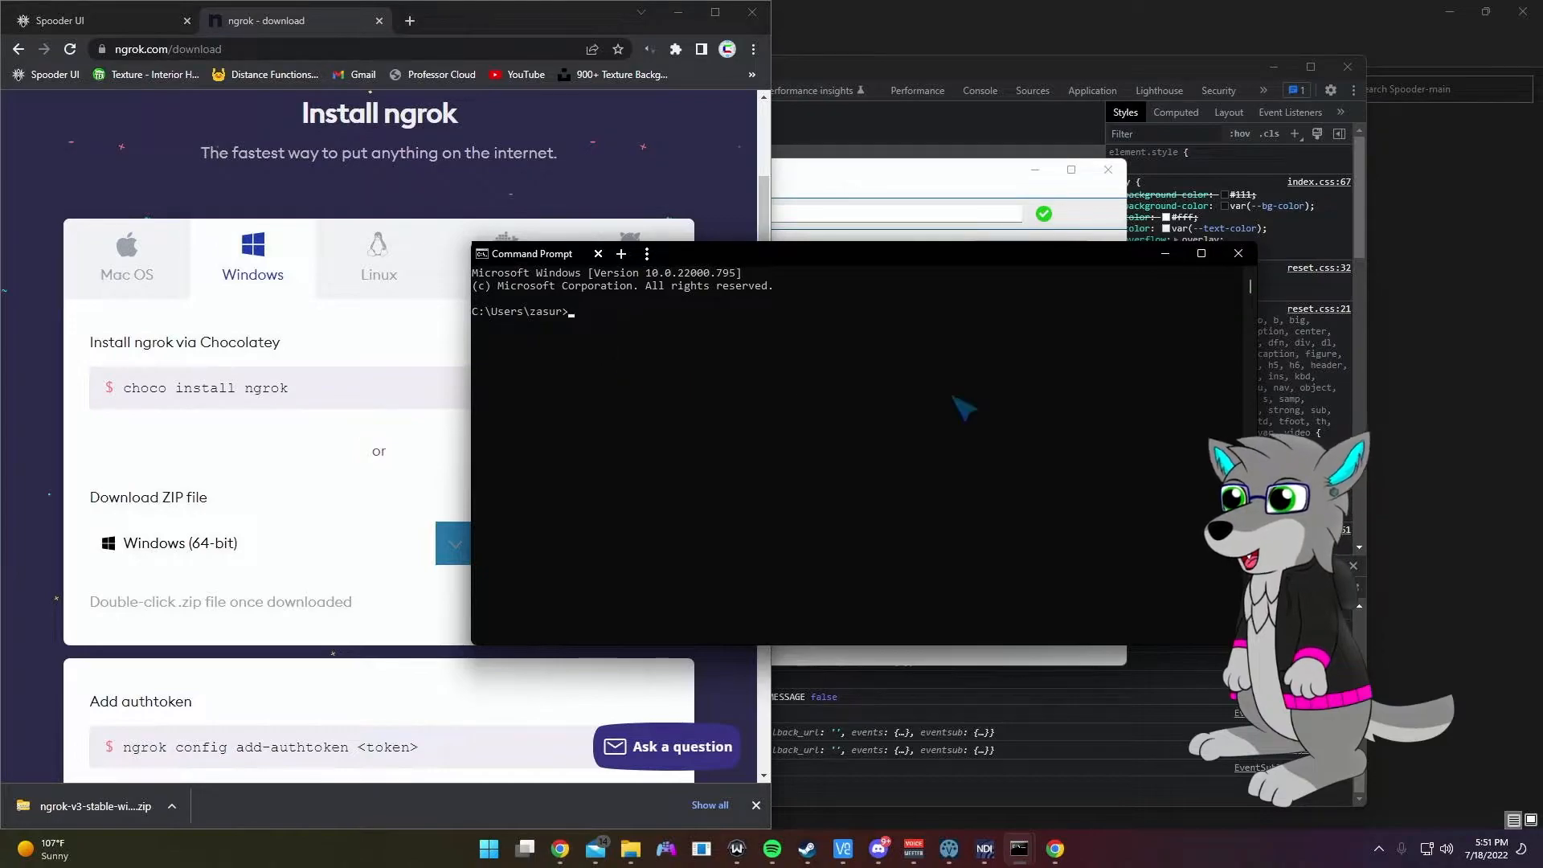
Step: Change into the ngrok folder and run ngrok to confirm it works
text(cd)
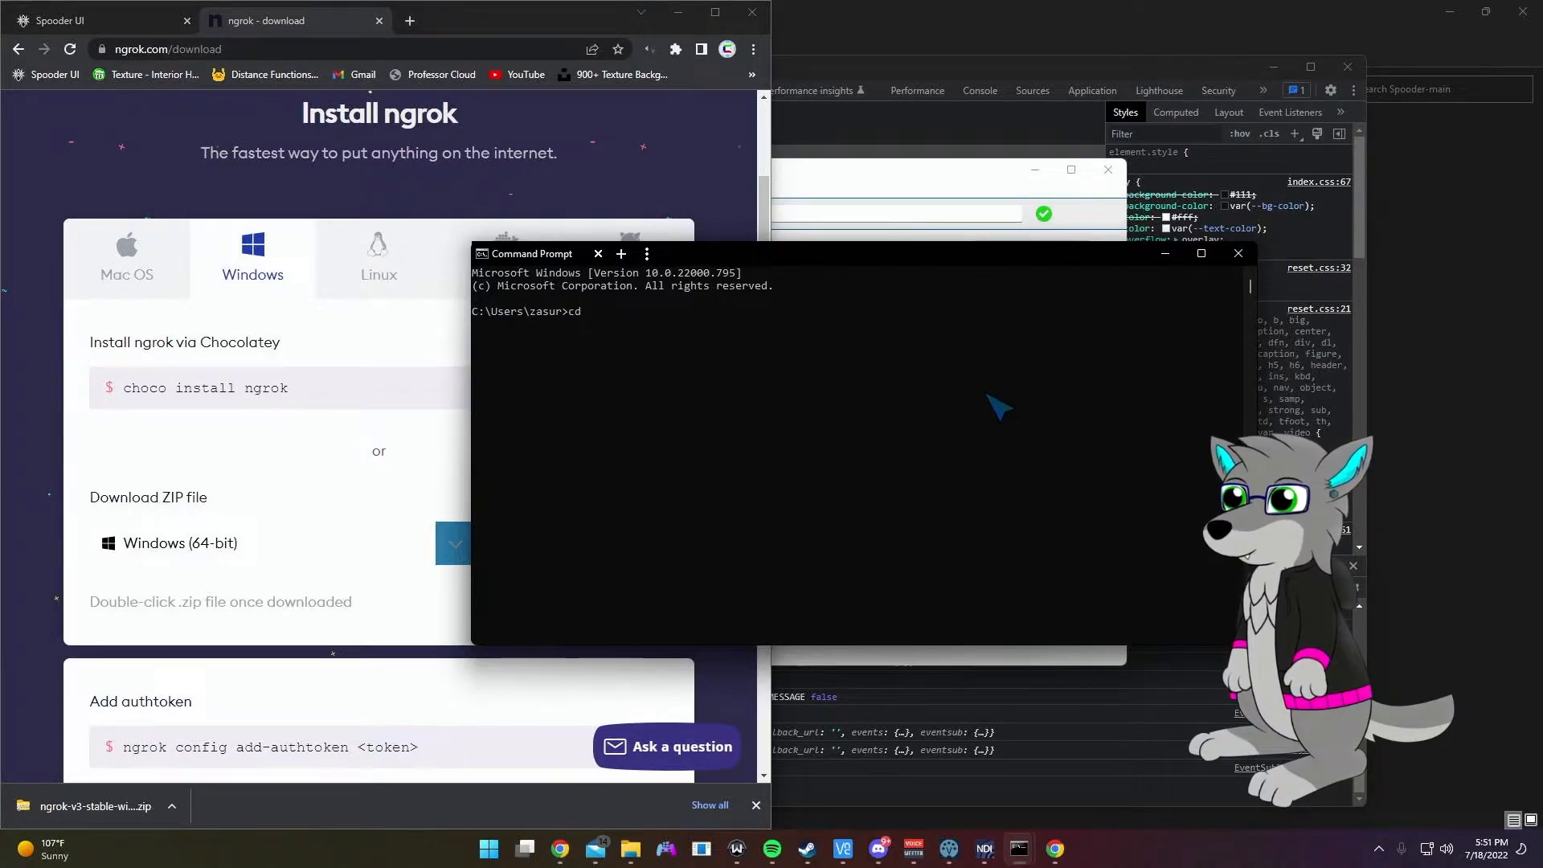
text( ngrok)
key(Return)
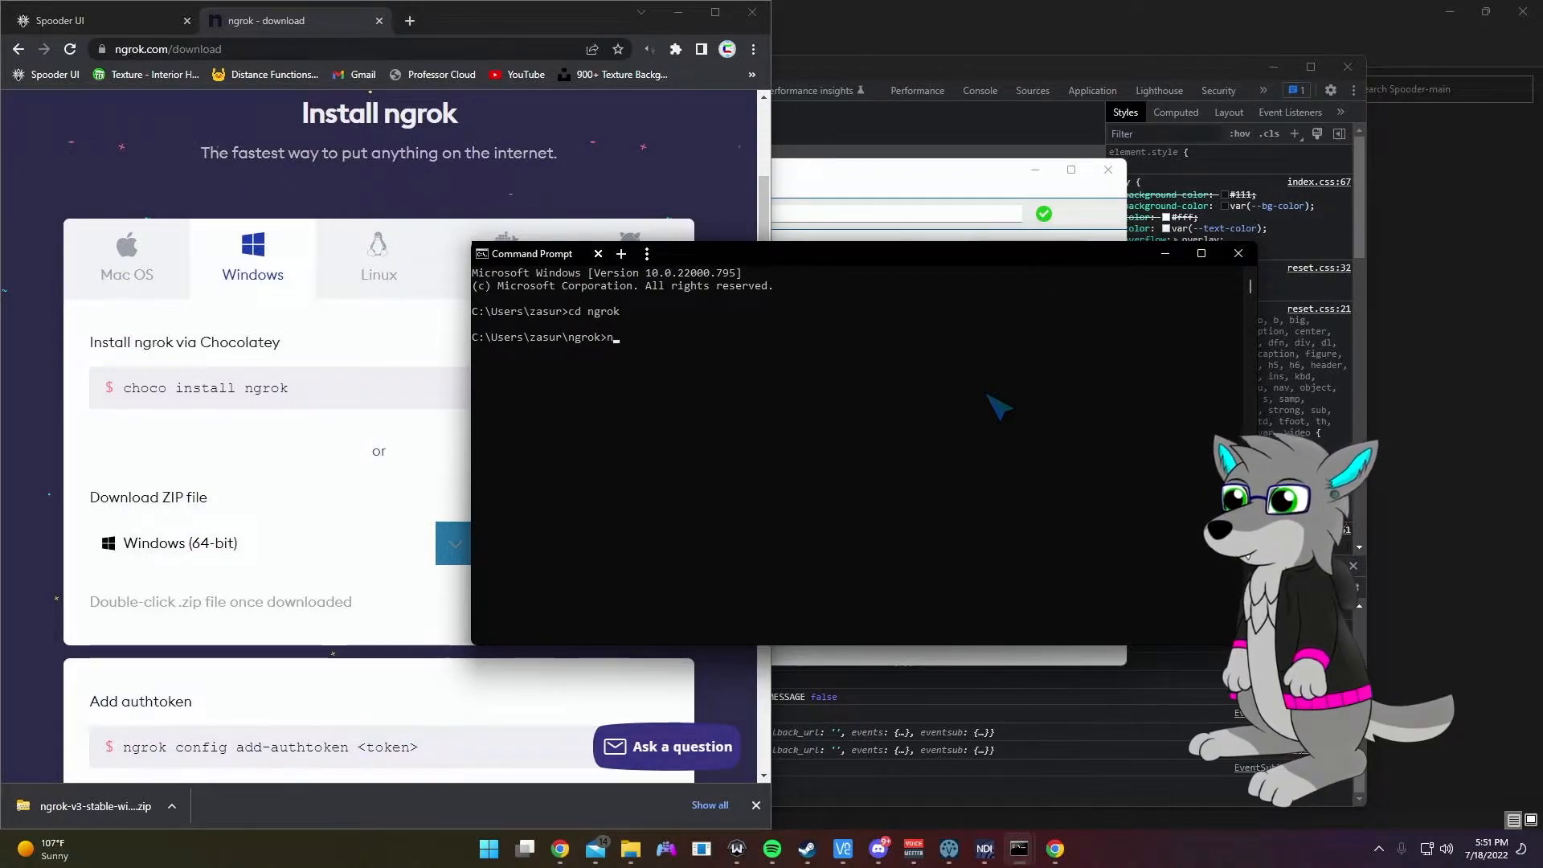
text(ngrok)
key(Return)
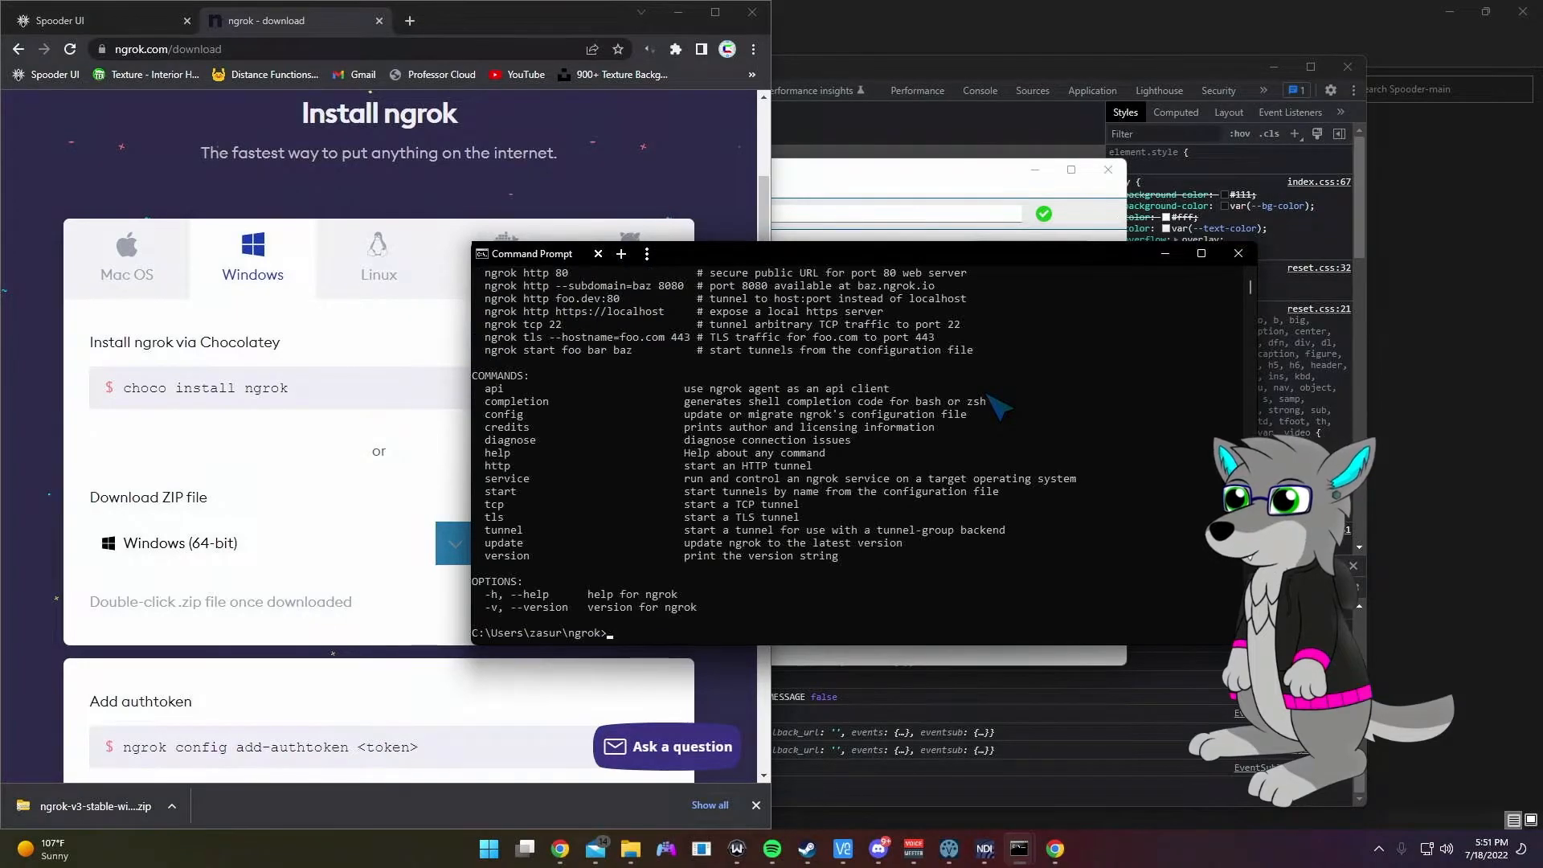
scroll(999, 409, up, 2)
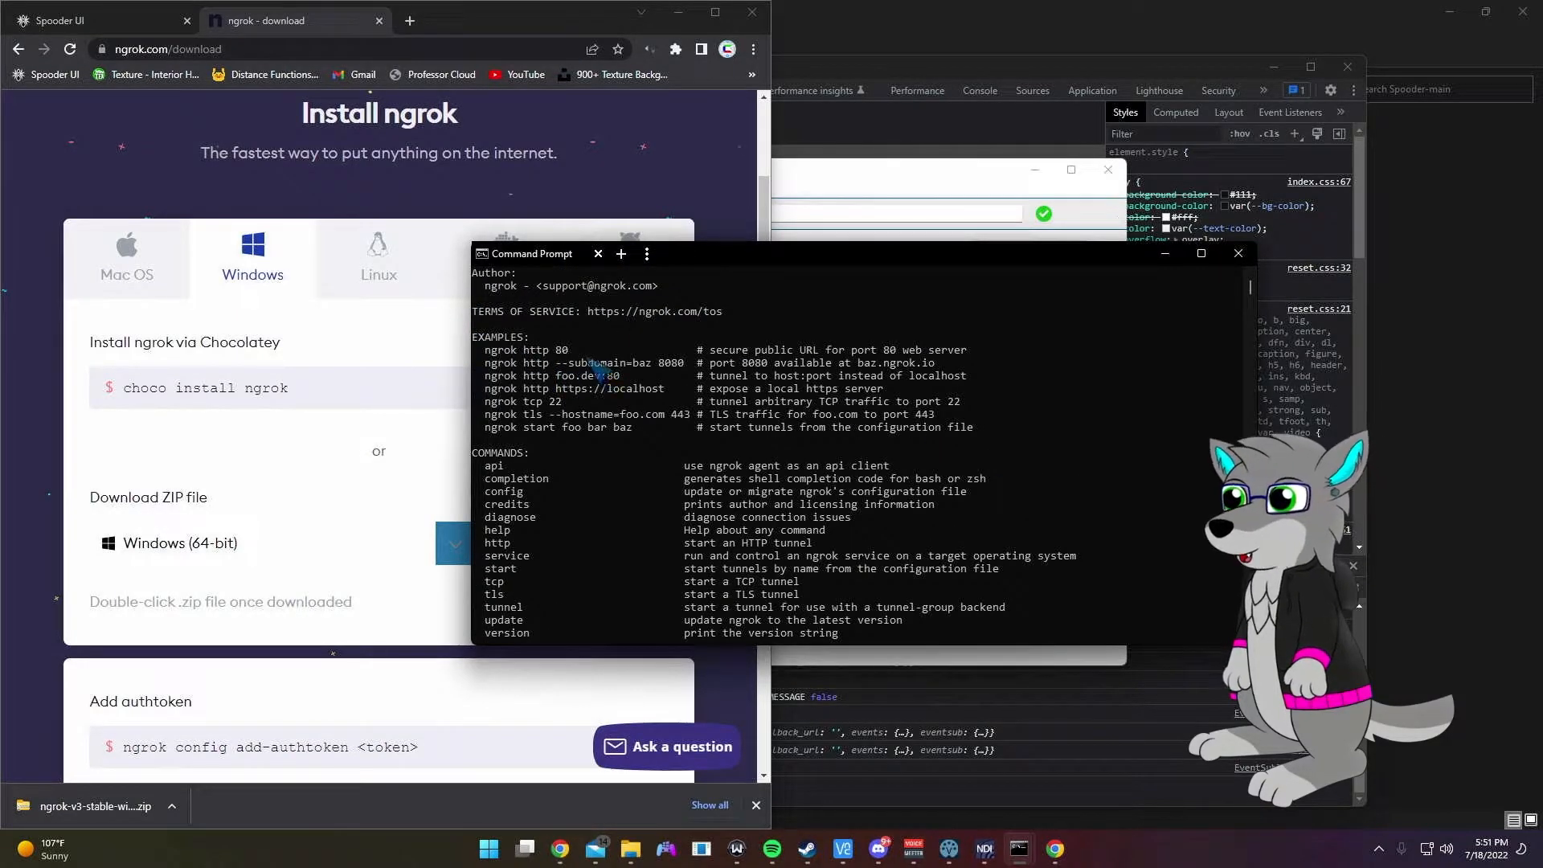
drag(717, 257, 473, 290)
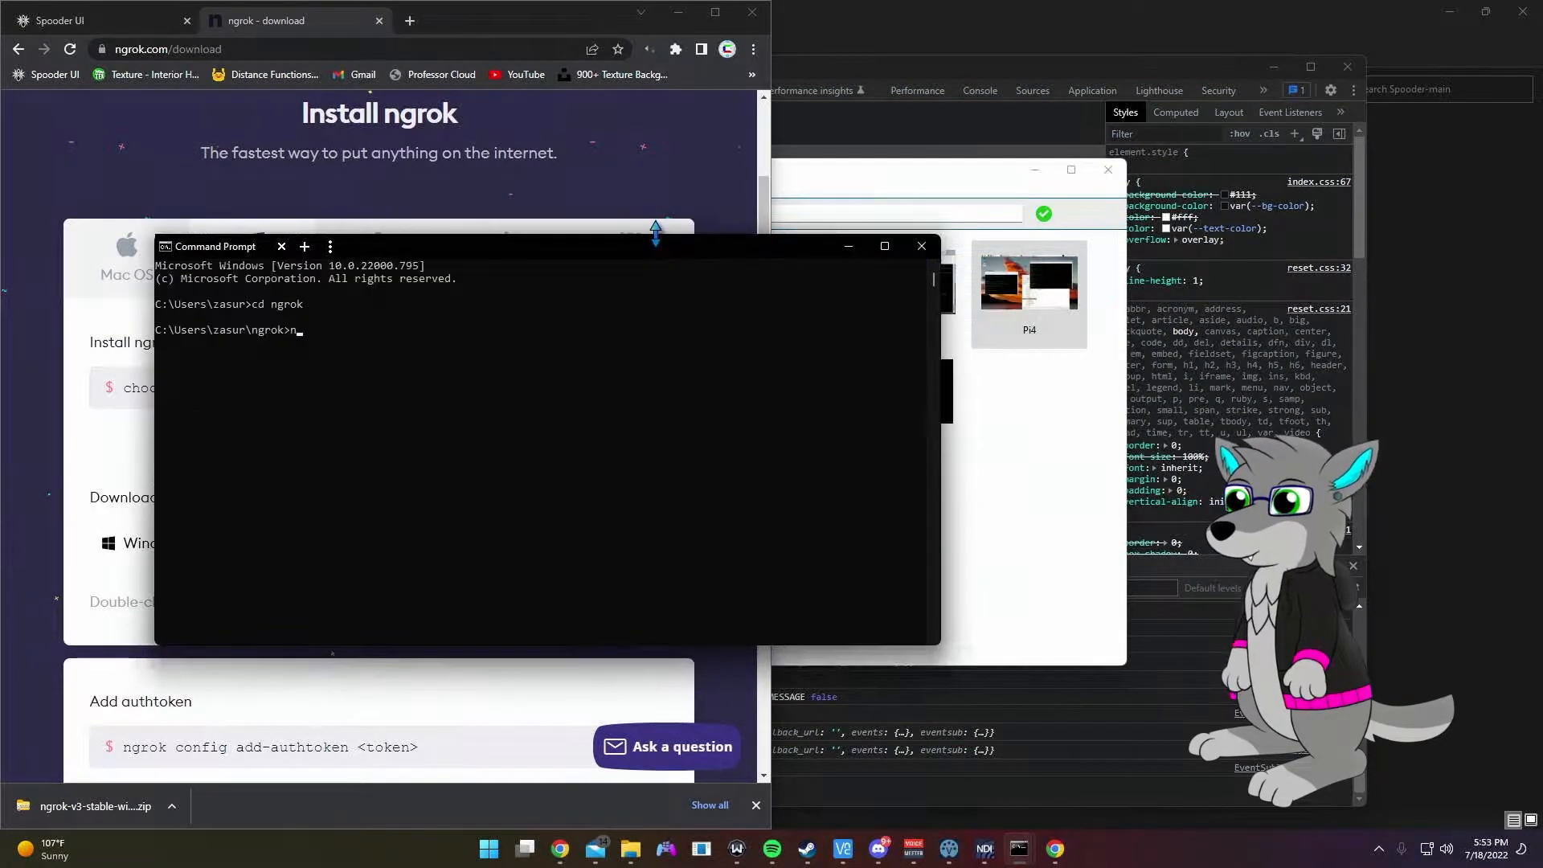
Step: Start an ngrok HTTP tunnel to port 3000 and copy its https forwarding address
text(http 3000)
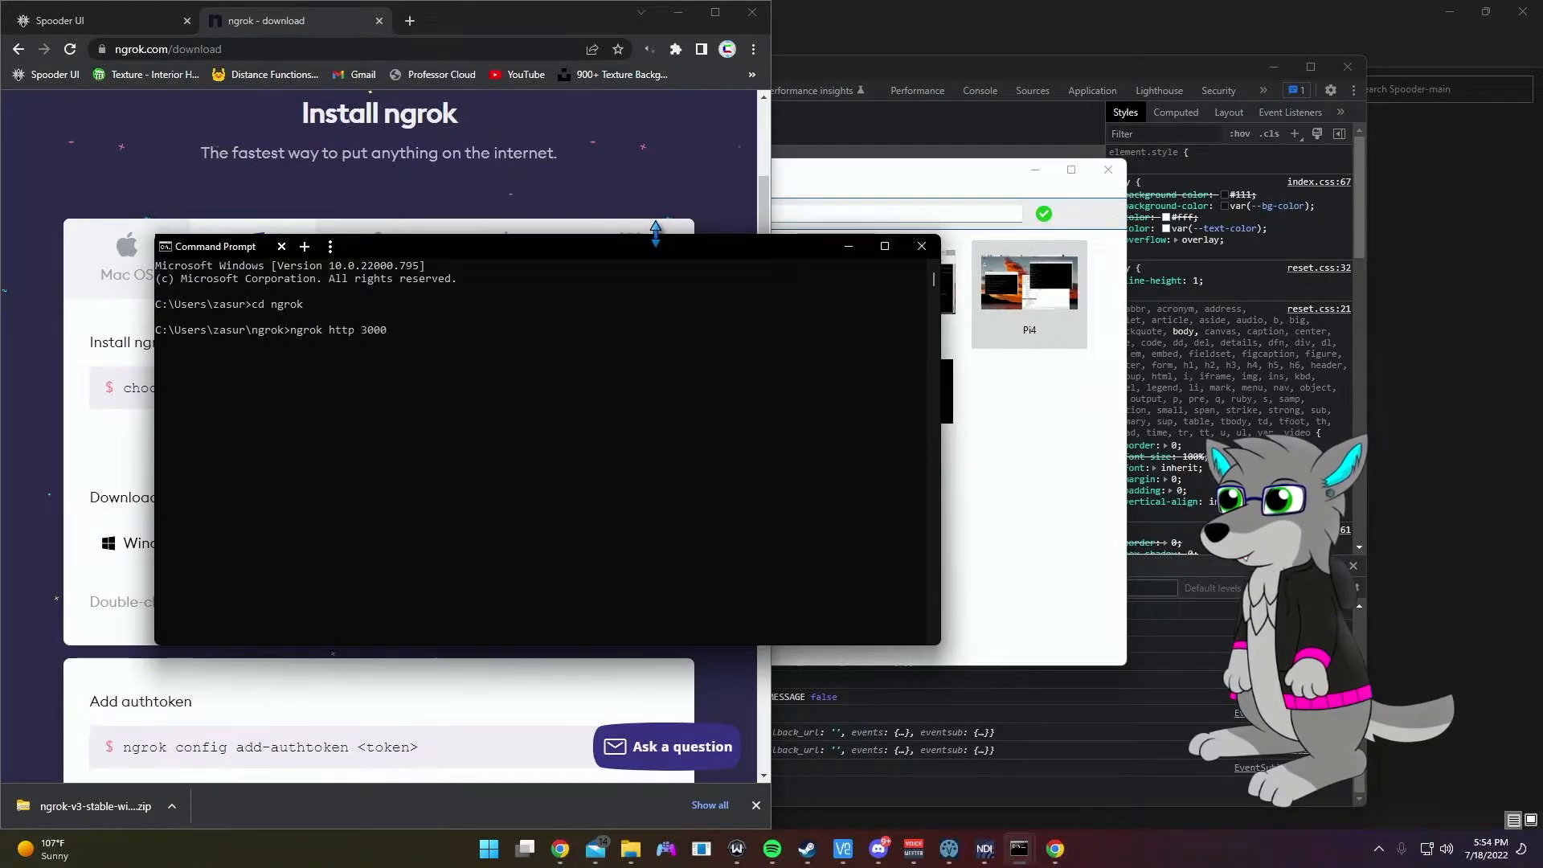
key(Return)
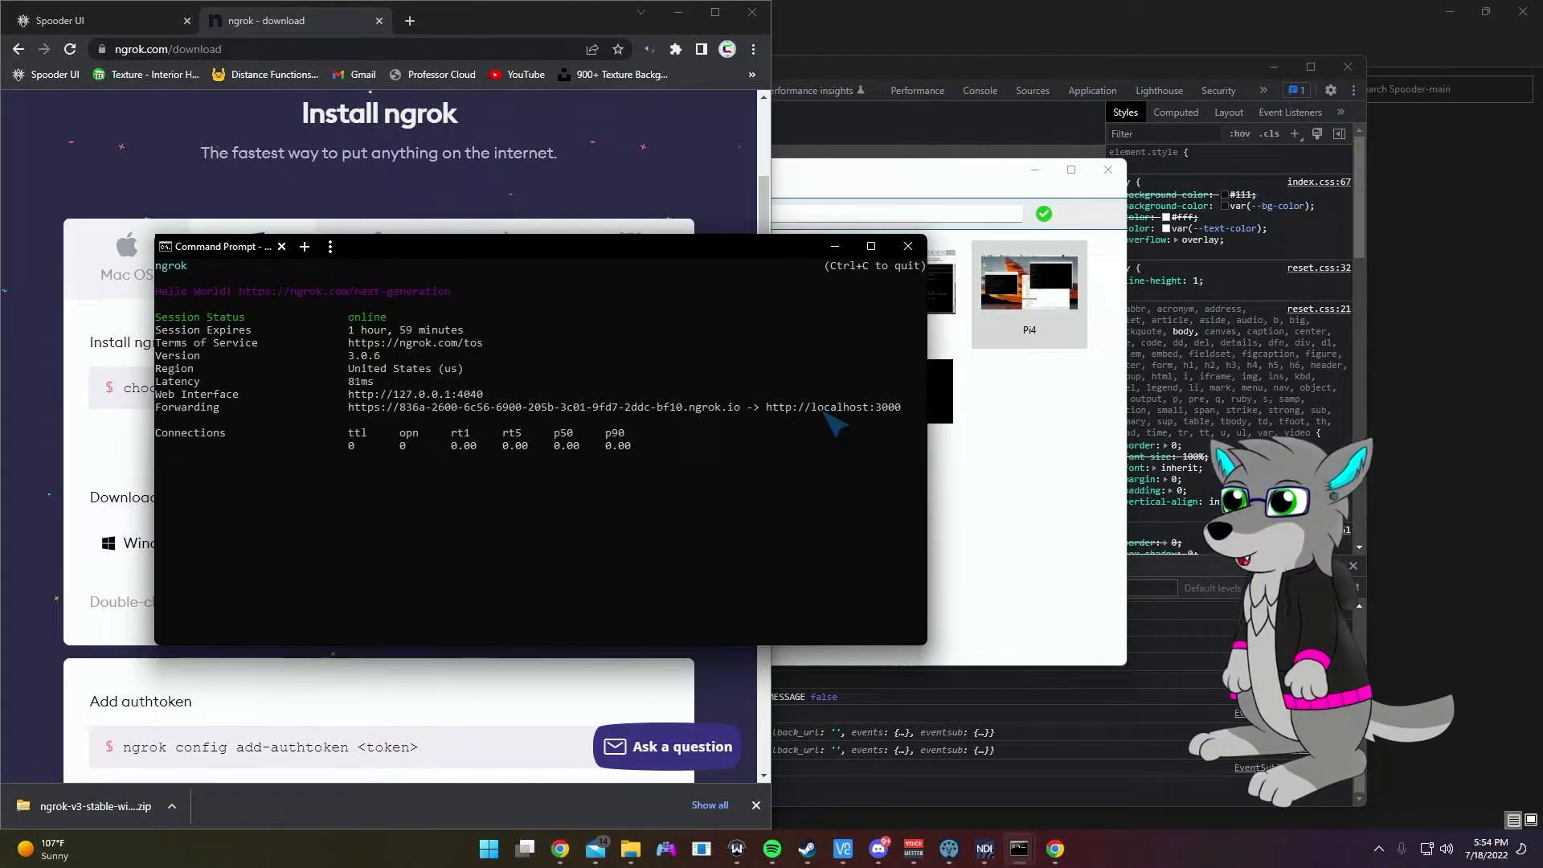
drag(740, 409, 350, 408)
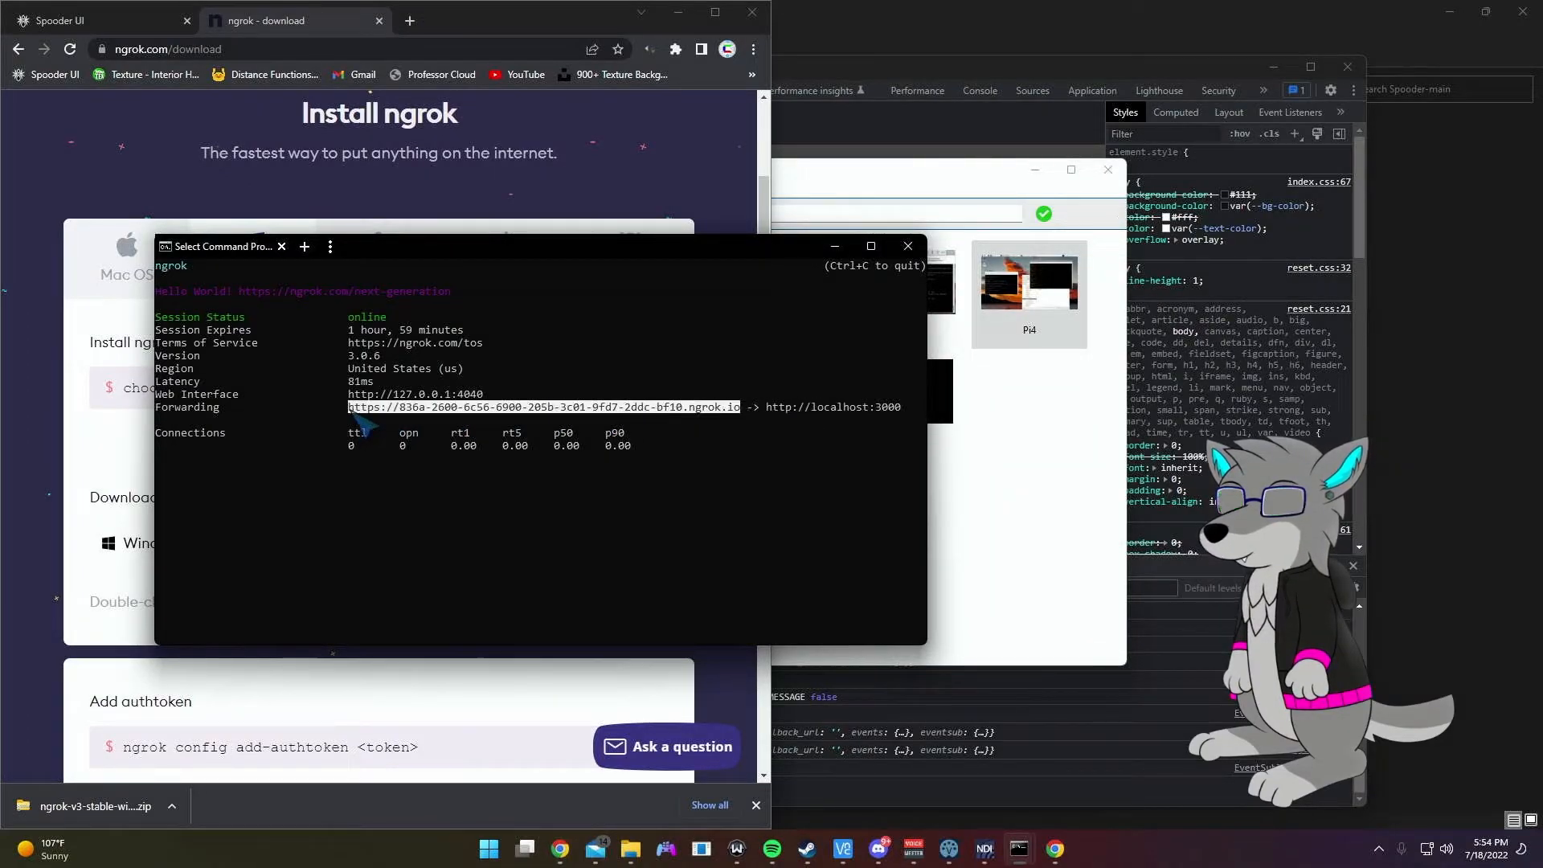
key(ctrl+c)
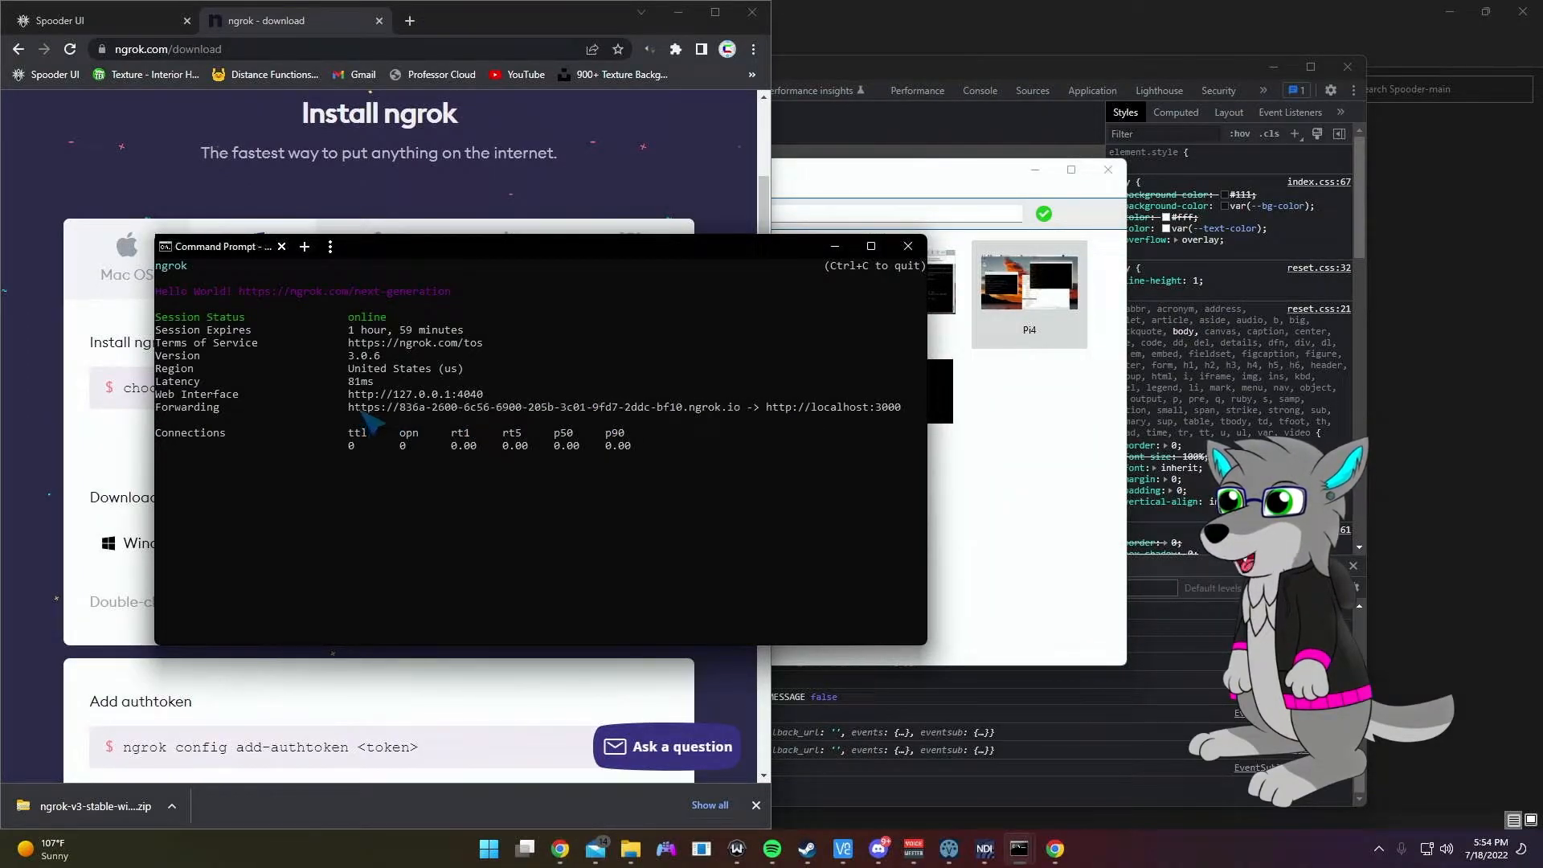
click(38, 22)
Step: Paste the ngrok forwarding address into the Config external_http_url field
click(493, 156)
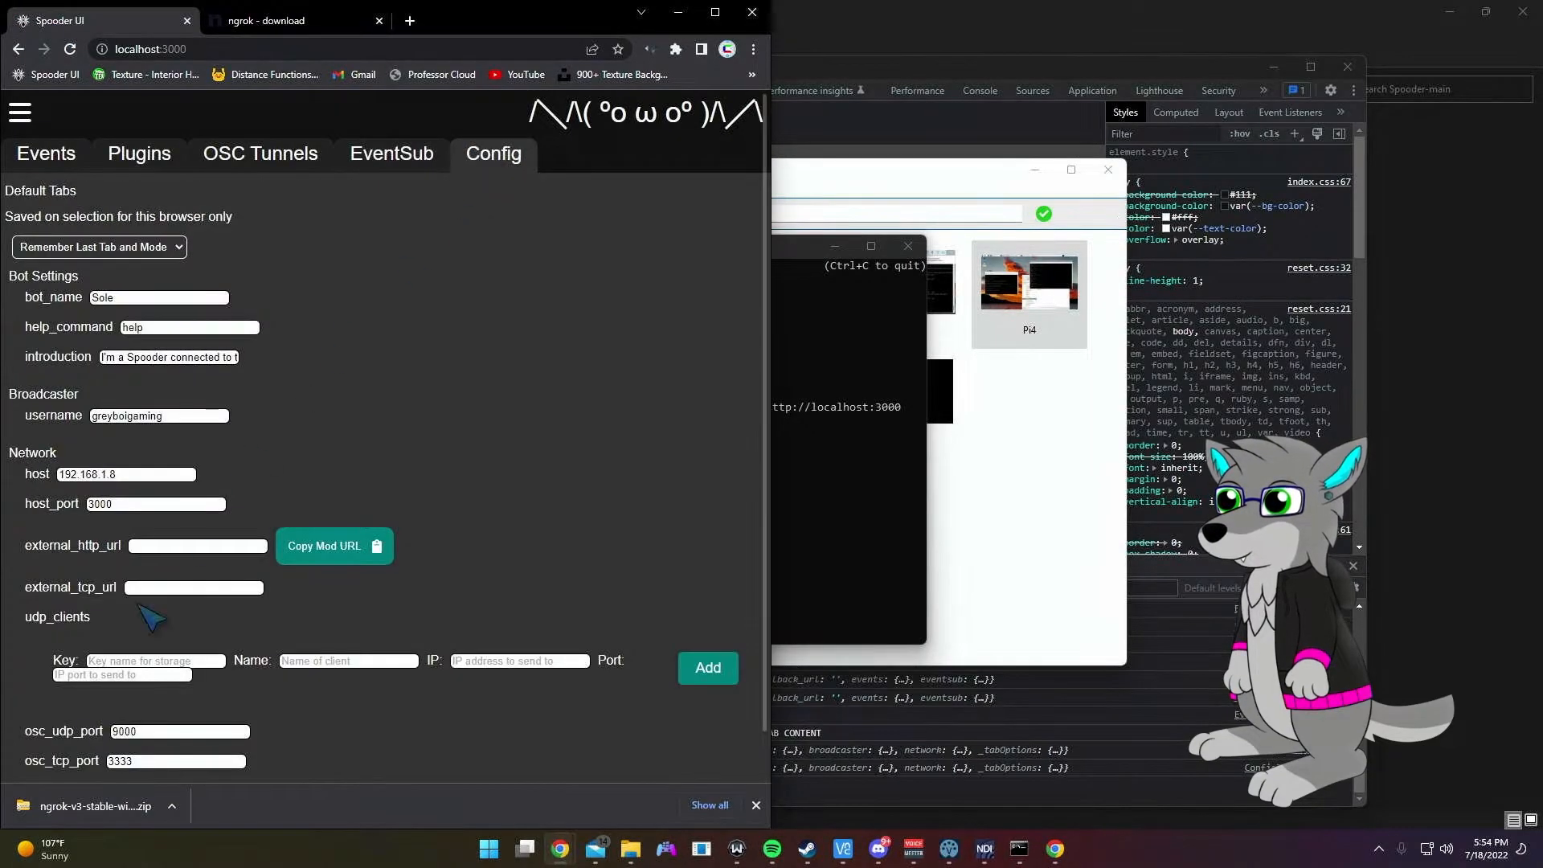
click(184, 547)
key(ctrl+v)
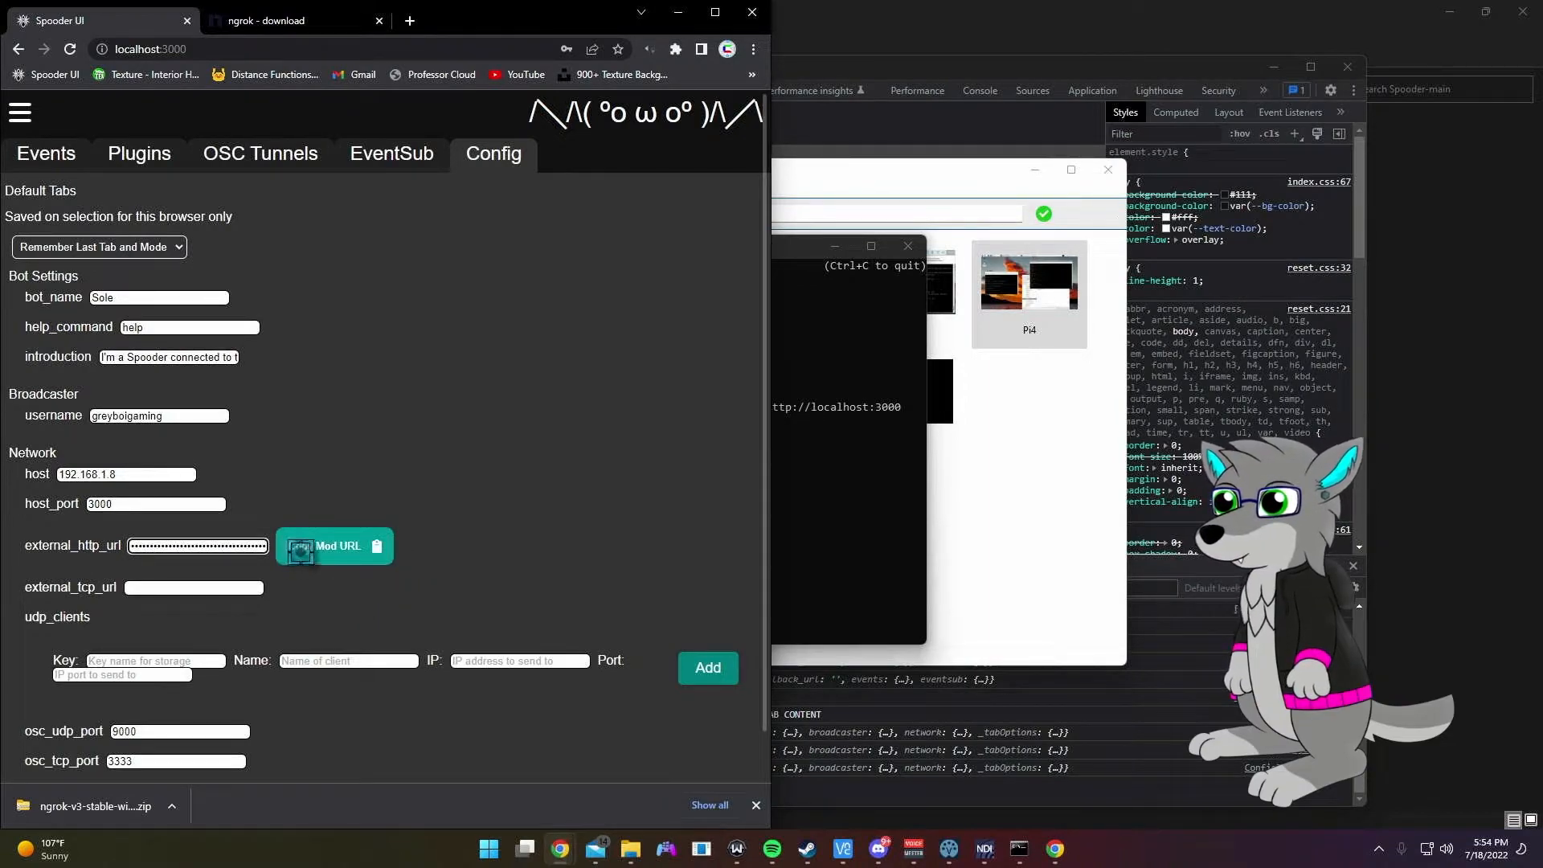
Step: Copy the Mod UI link and save the Config settings
click(329, 549)
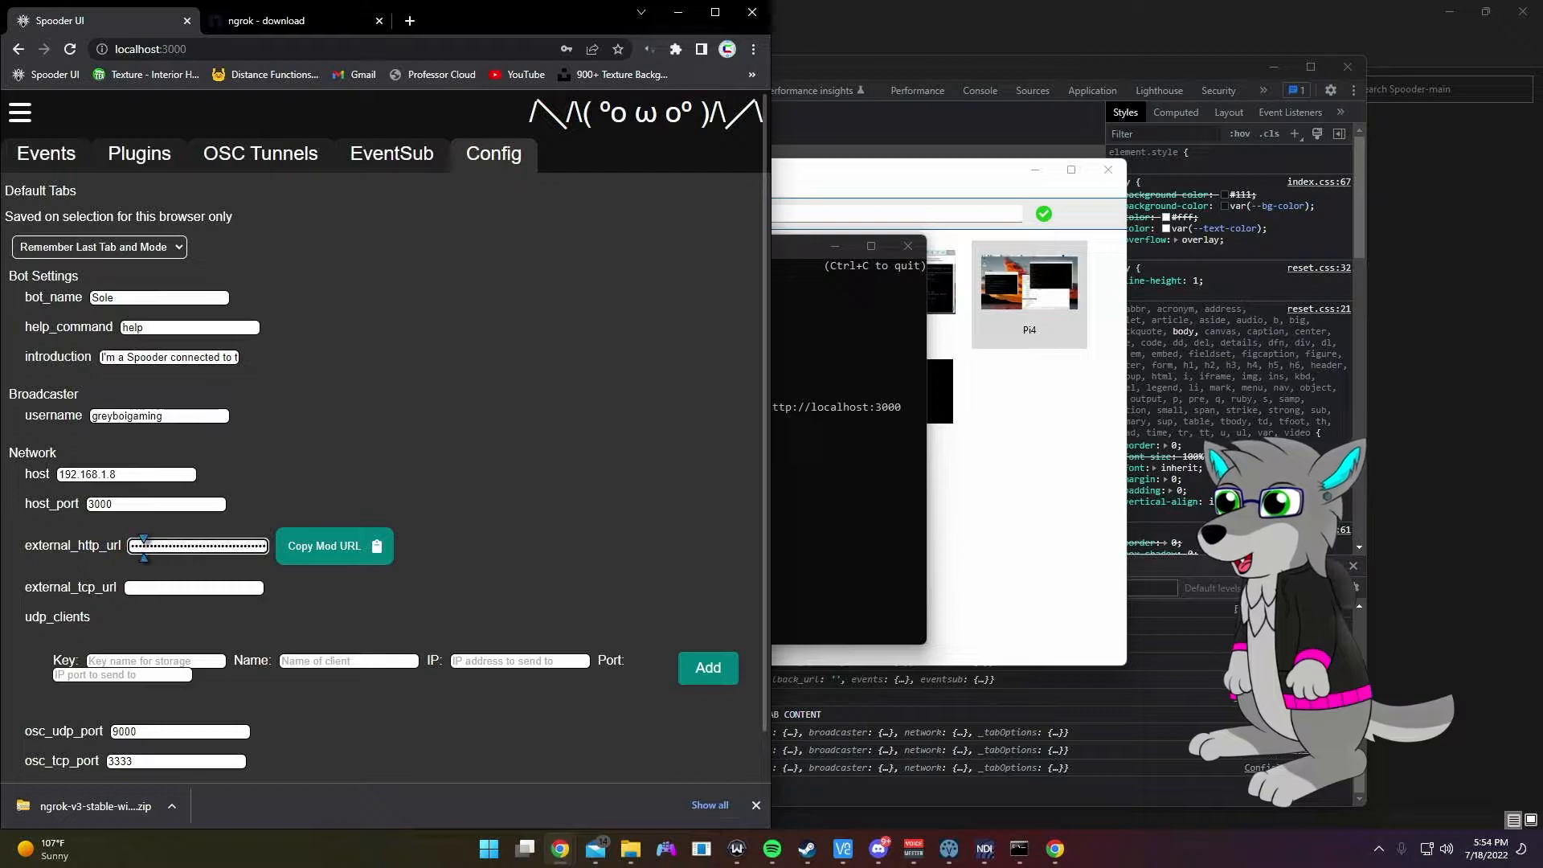
click(280, 536)
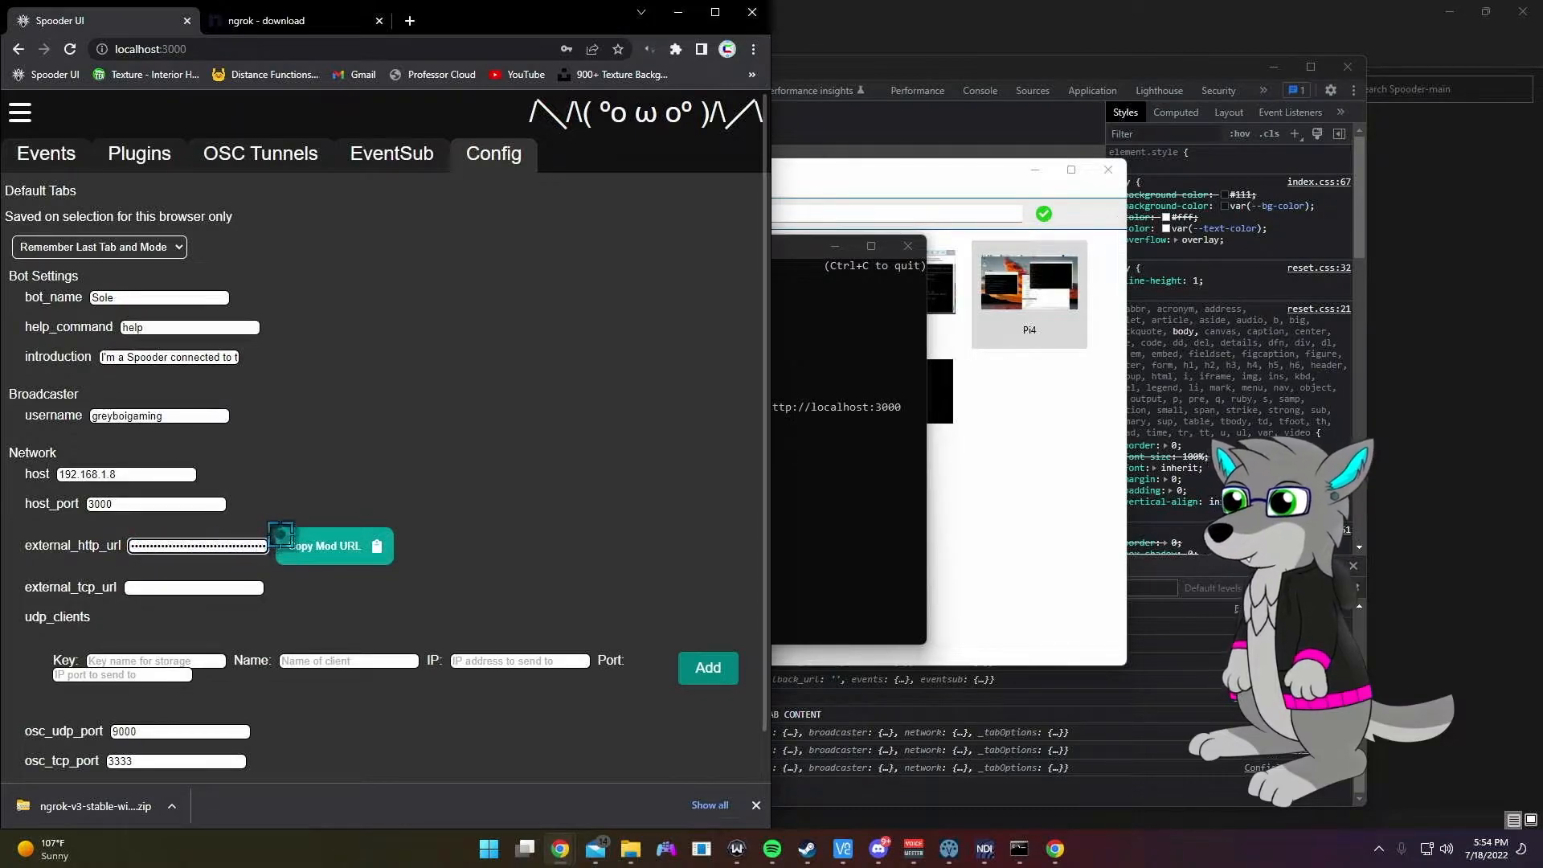
click(314, 547)
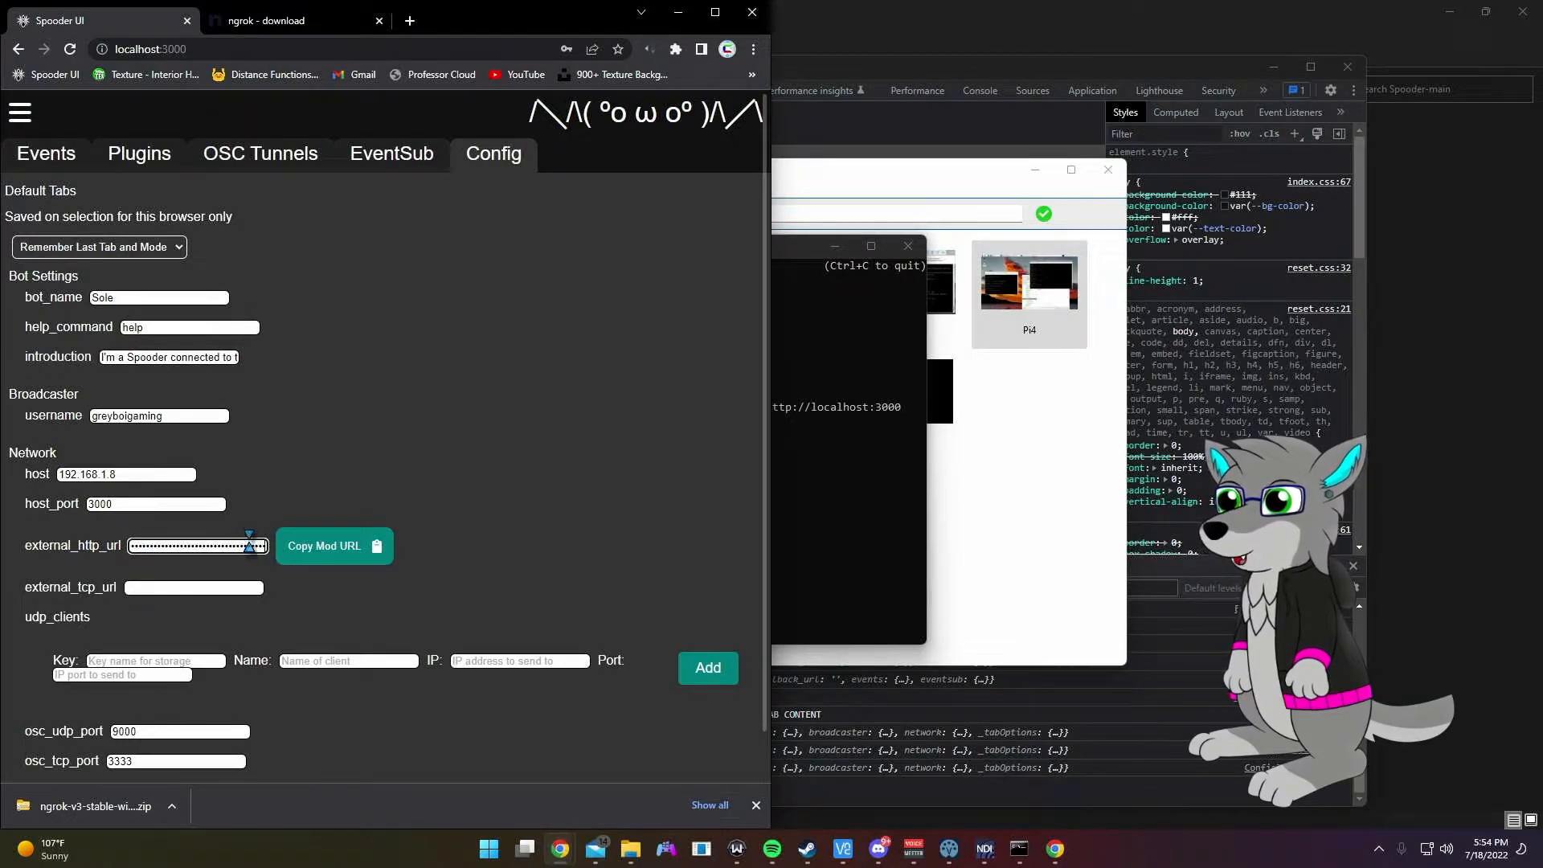
click(201, 588)
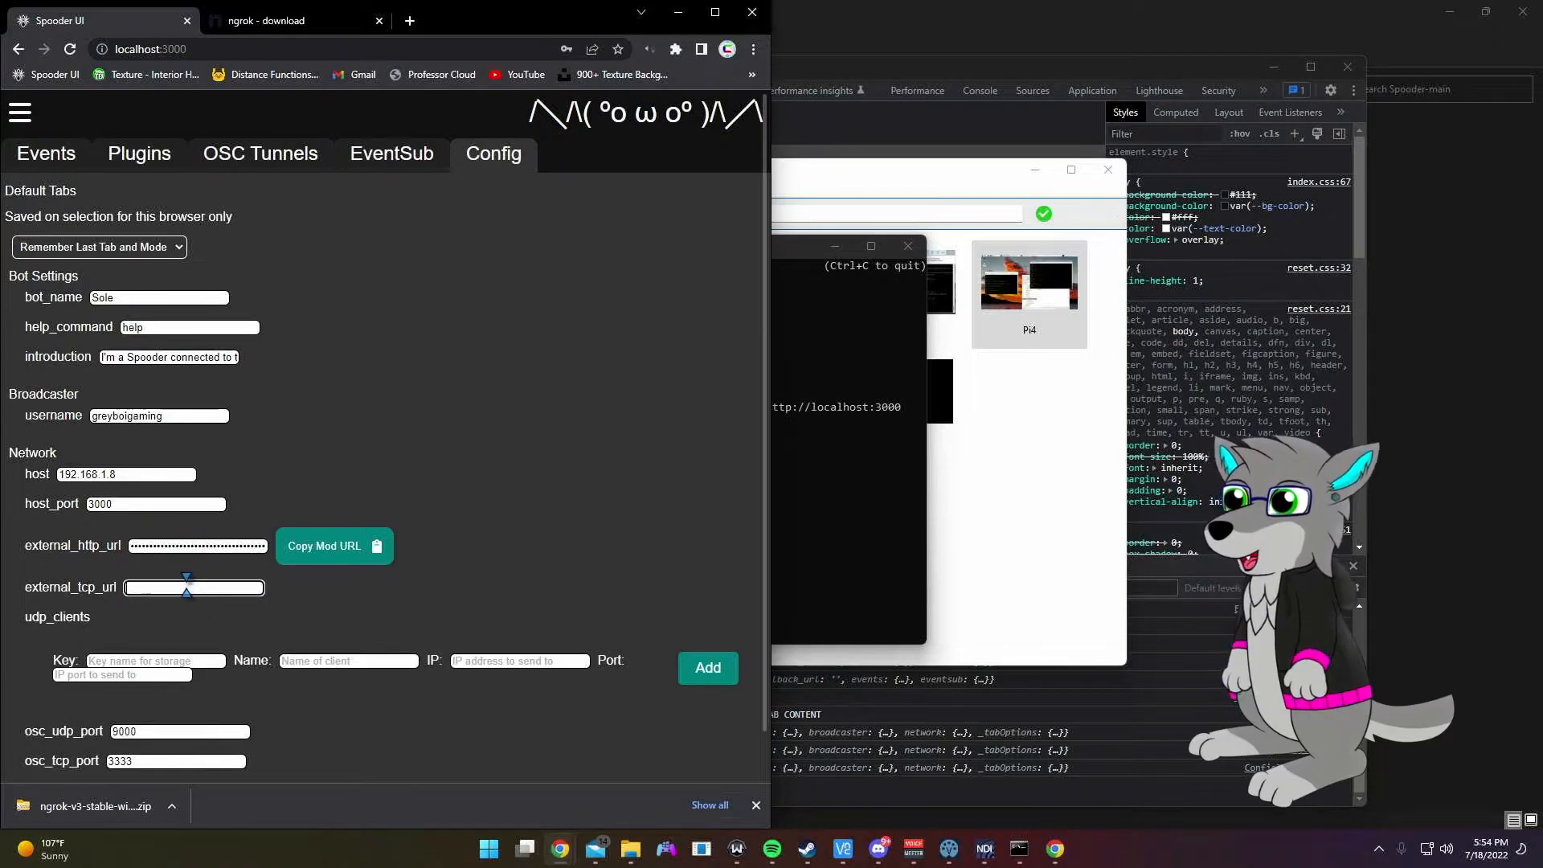
scroll(507, 543, down, 1)
click(44, 756)
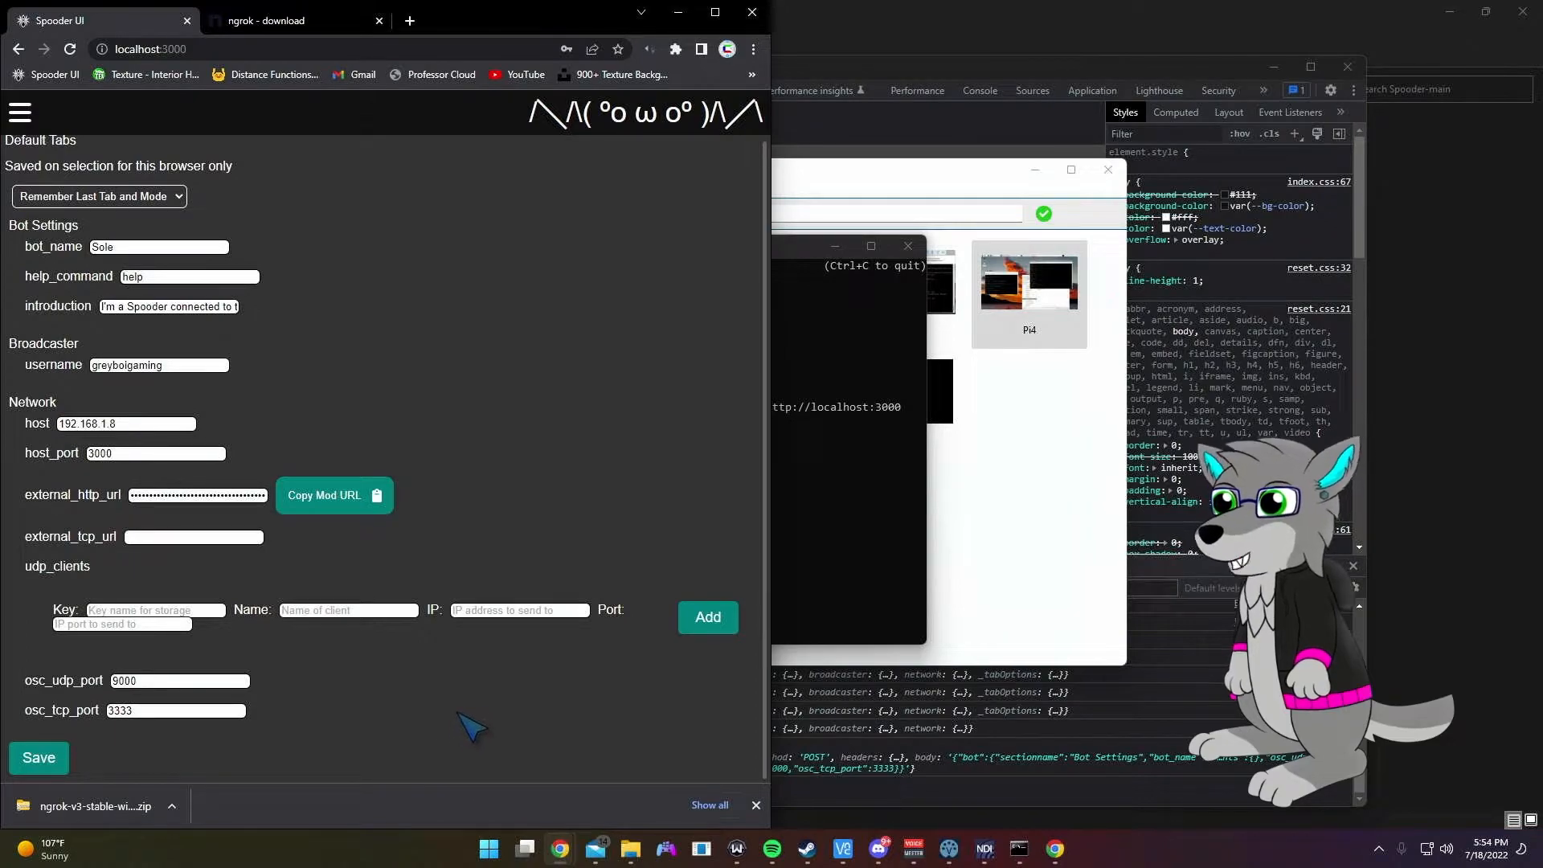
Step: Add a Follow EventSub subscription on the EventSub page
click(404, 156)
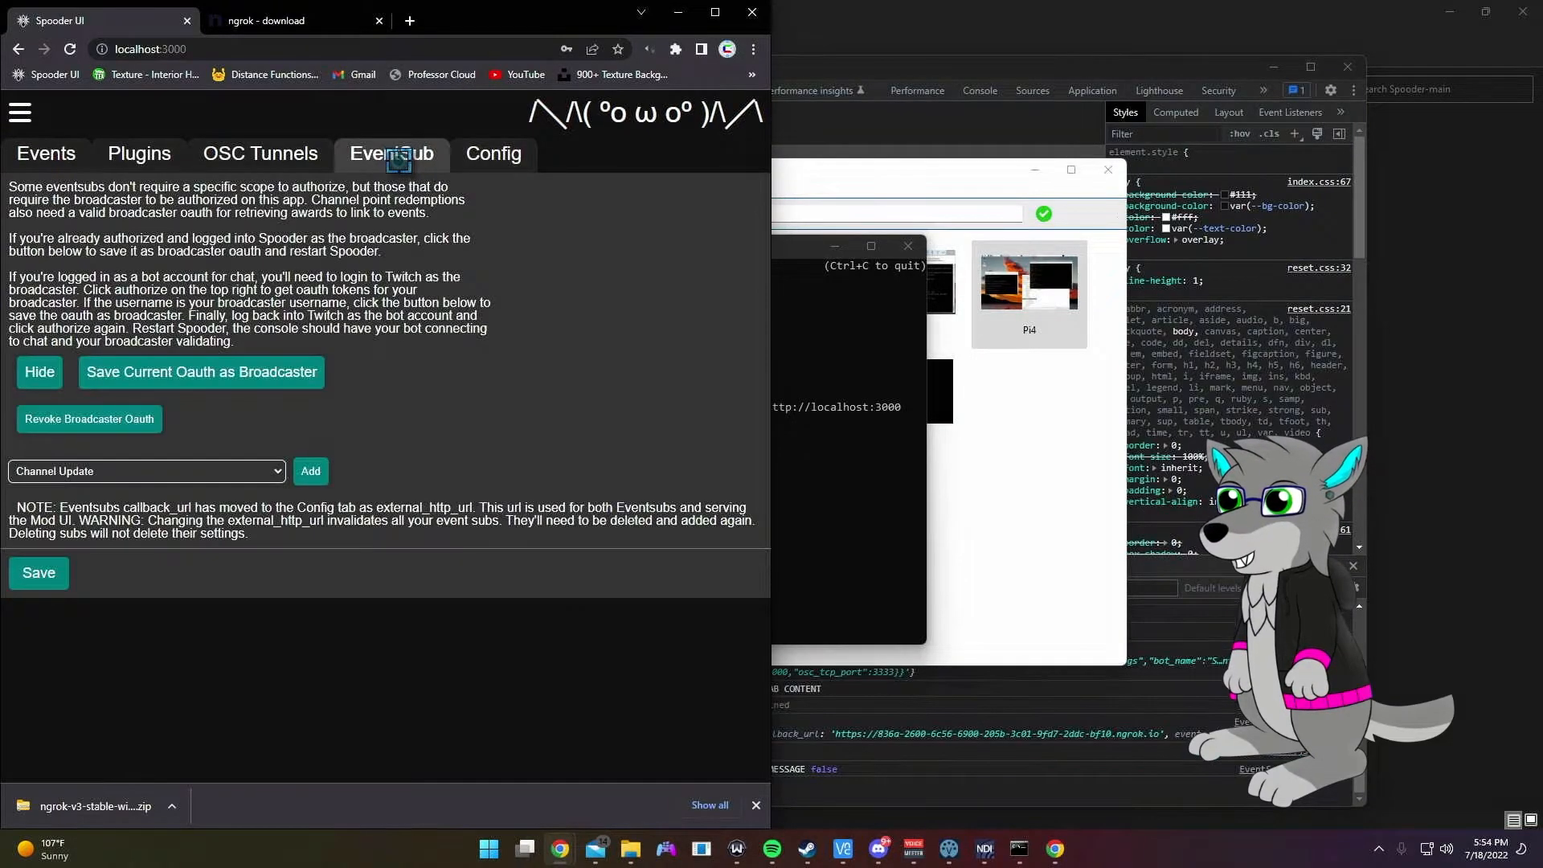
click(241, 475)
click(221, 502)
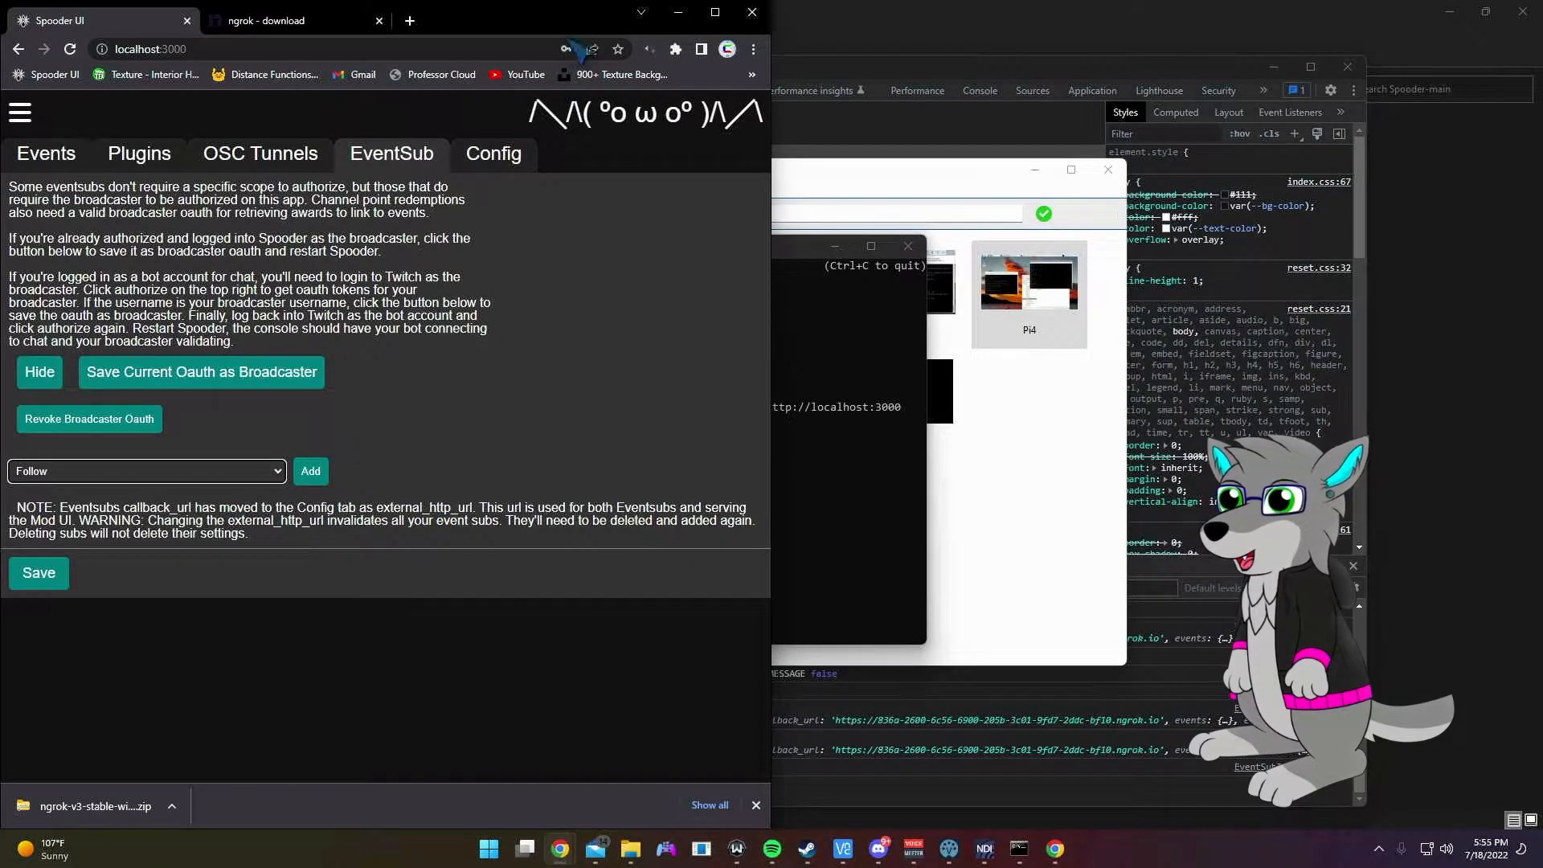
drag(534, 30, 582, 30)
click(359, 471)
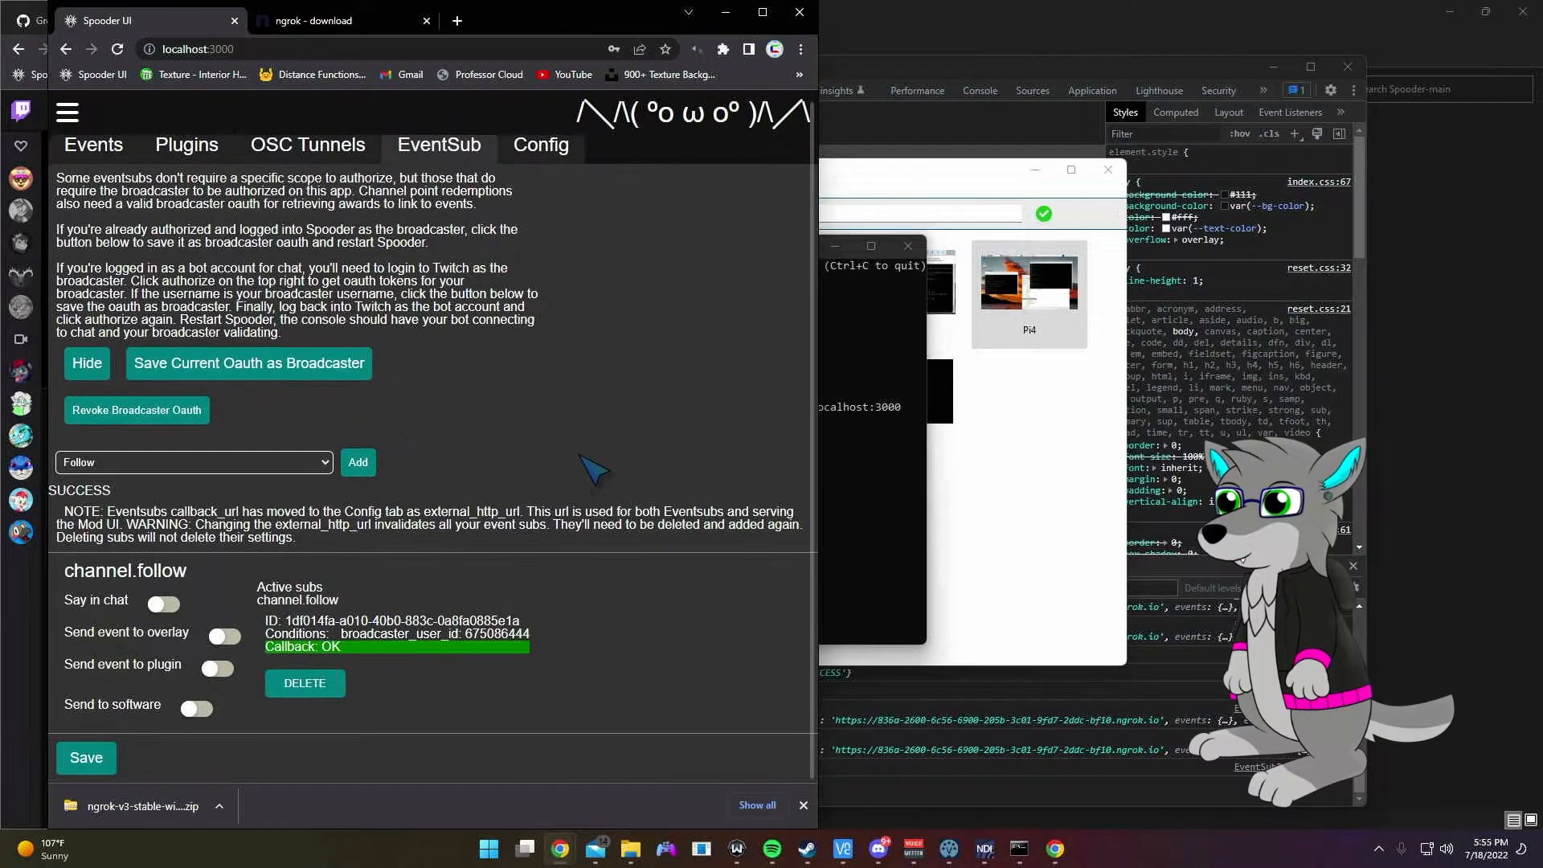
Step: Turn on Say in chat for follows and widen the Message script box
click(165, 605)
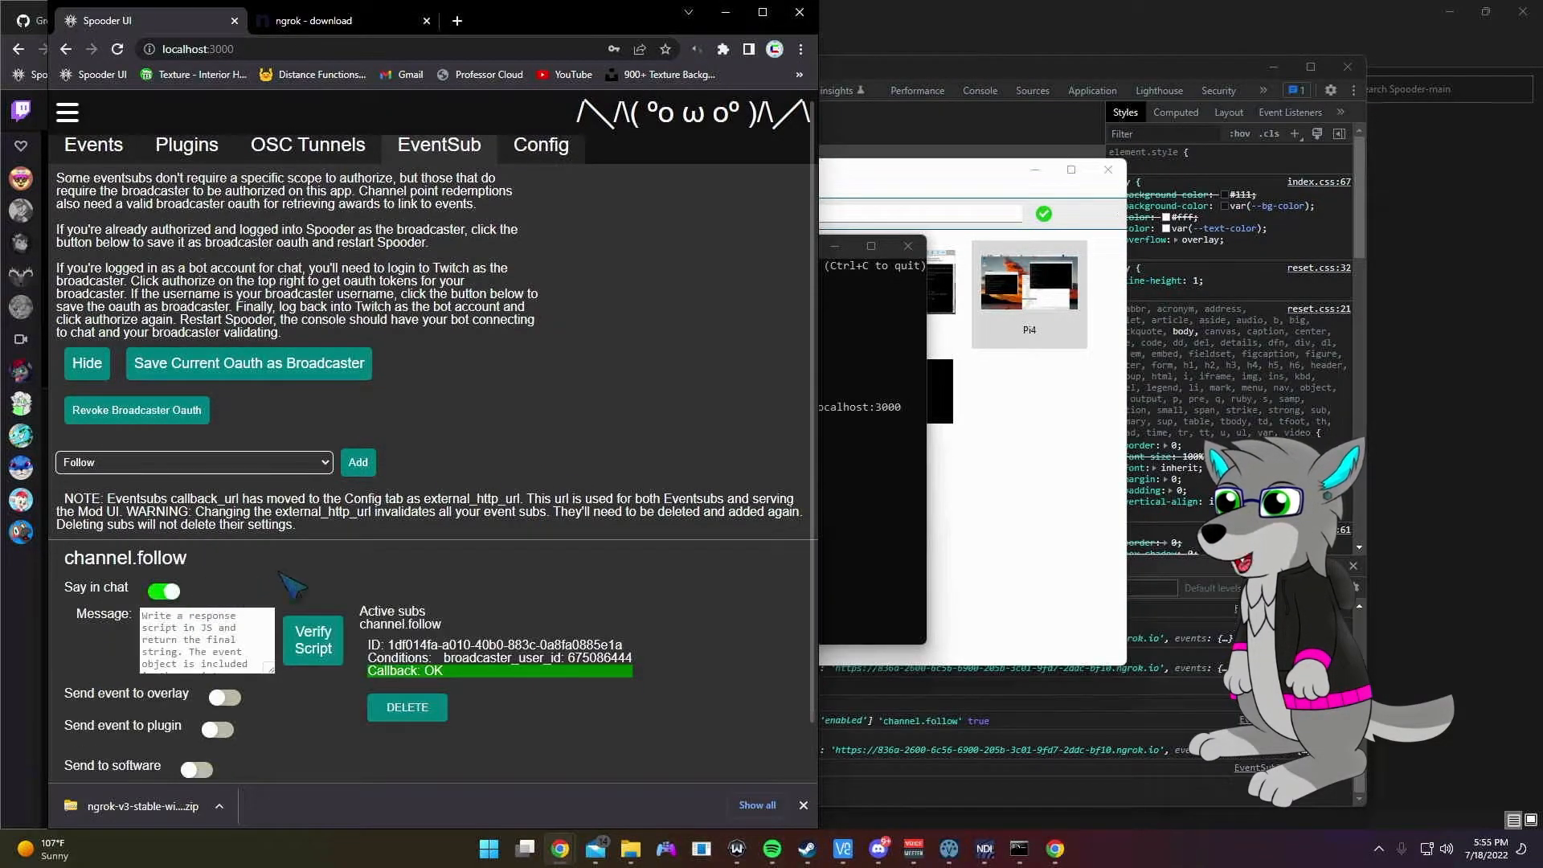
scroll(185, 615, down, 1)
click(242, 587)
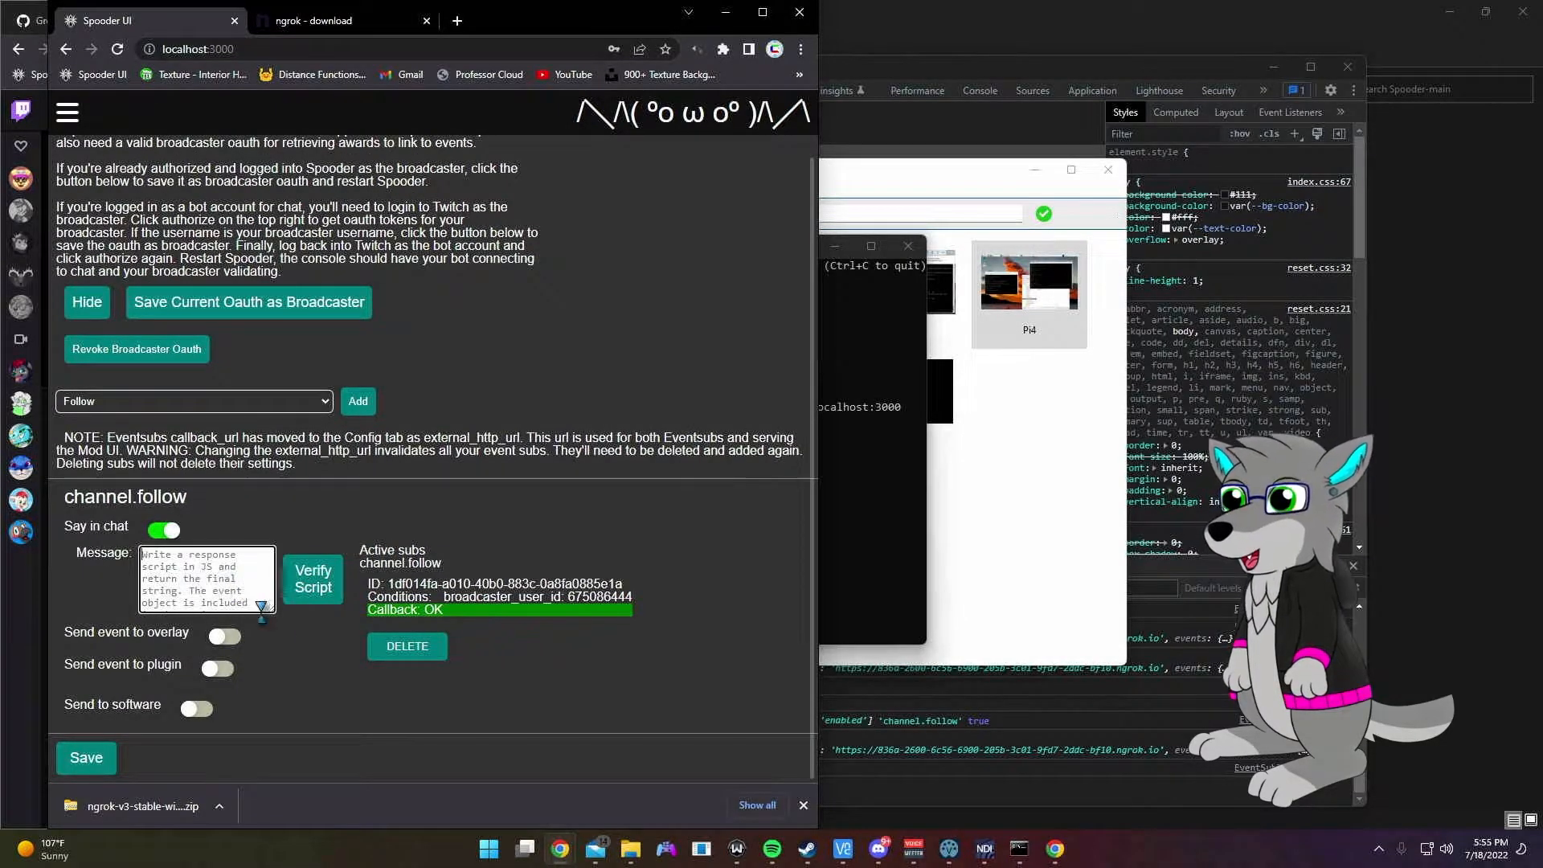
drag(272, 609, 423, 608)
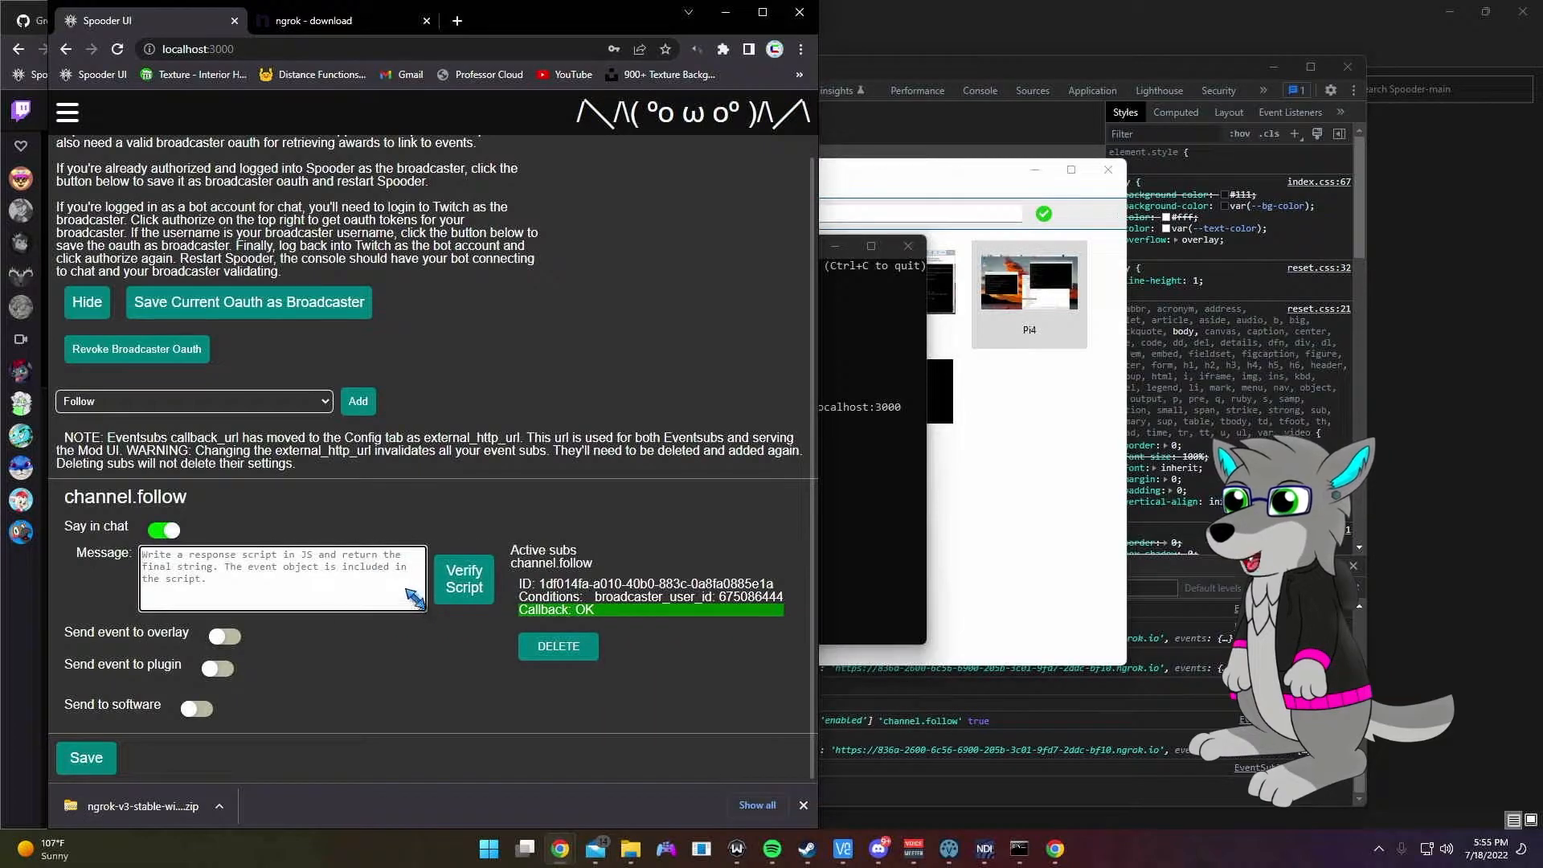
Step: Write the follow message script returning the follower's username with a 🎉 party emoji
text(return ")
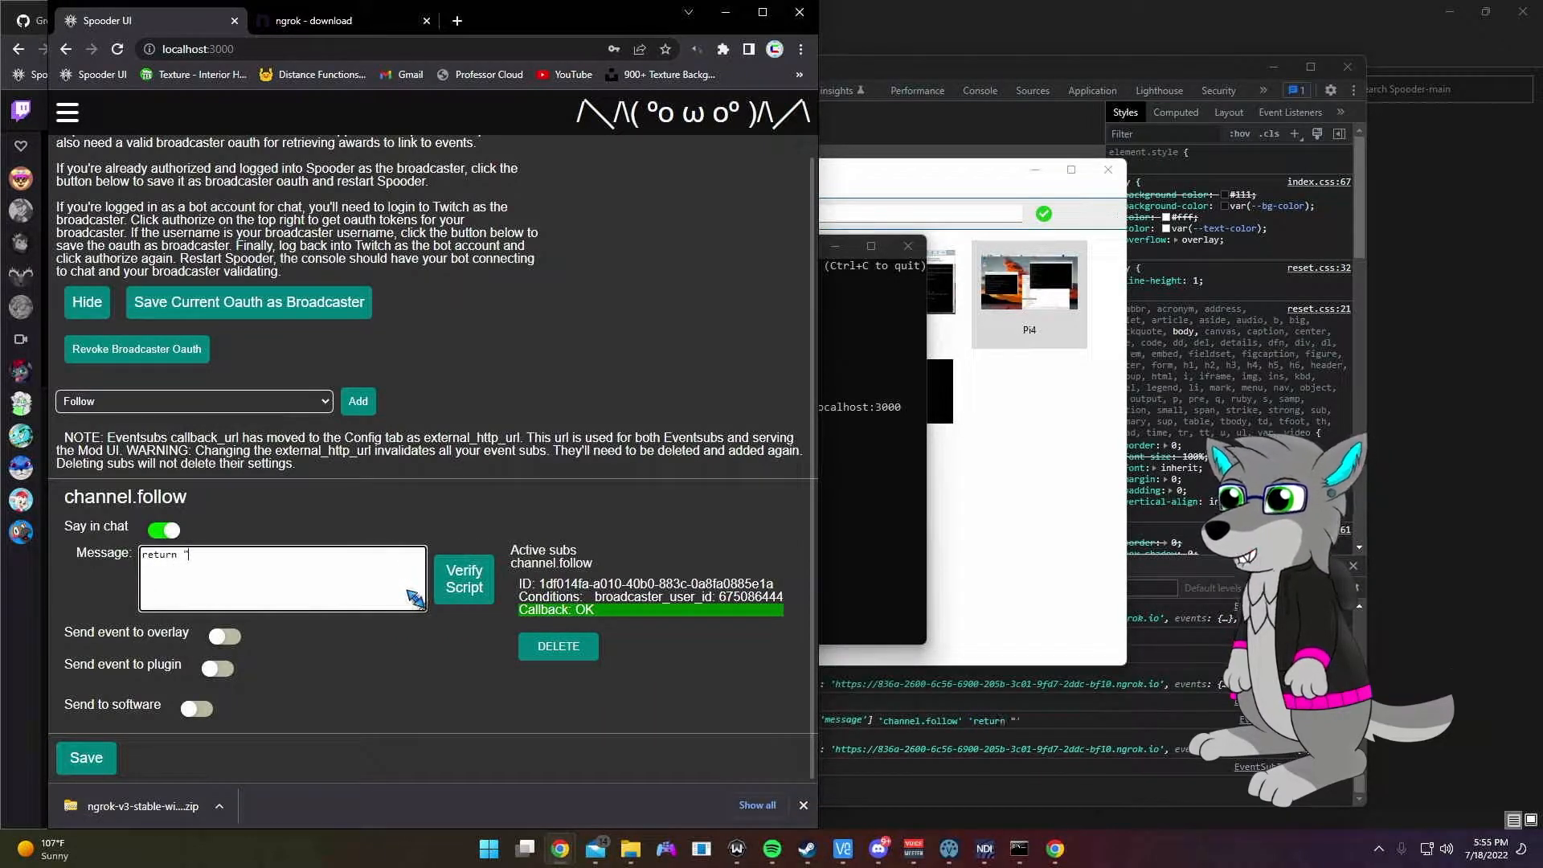
text(event.username+)
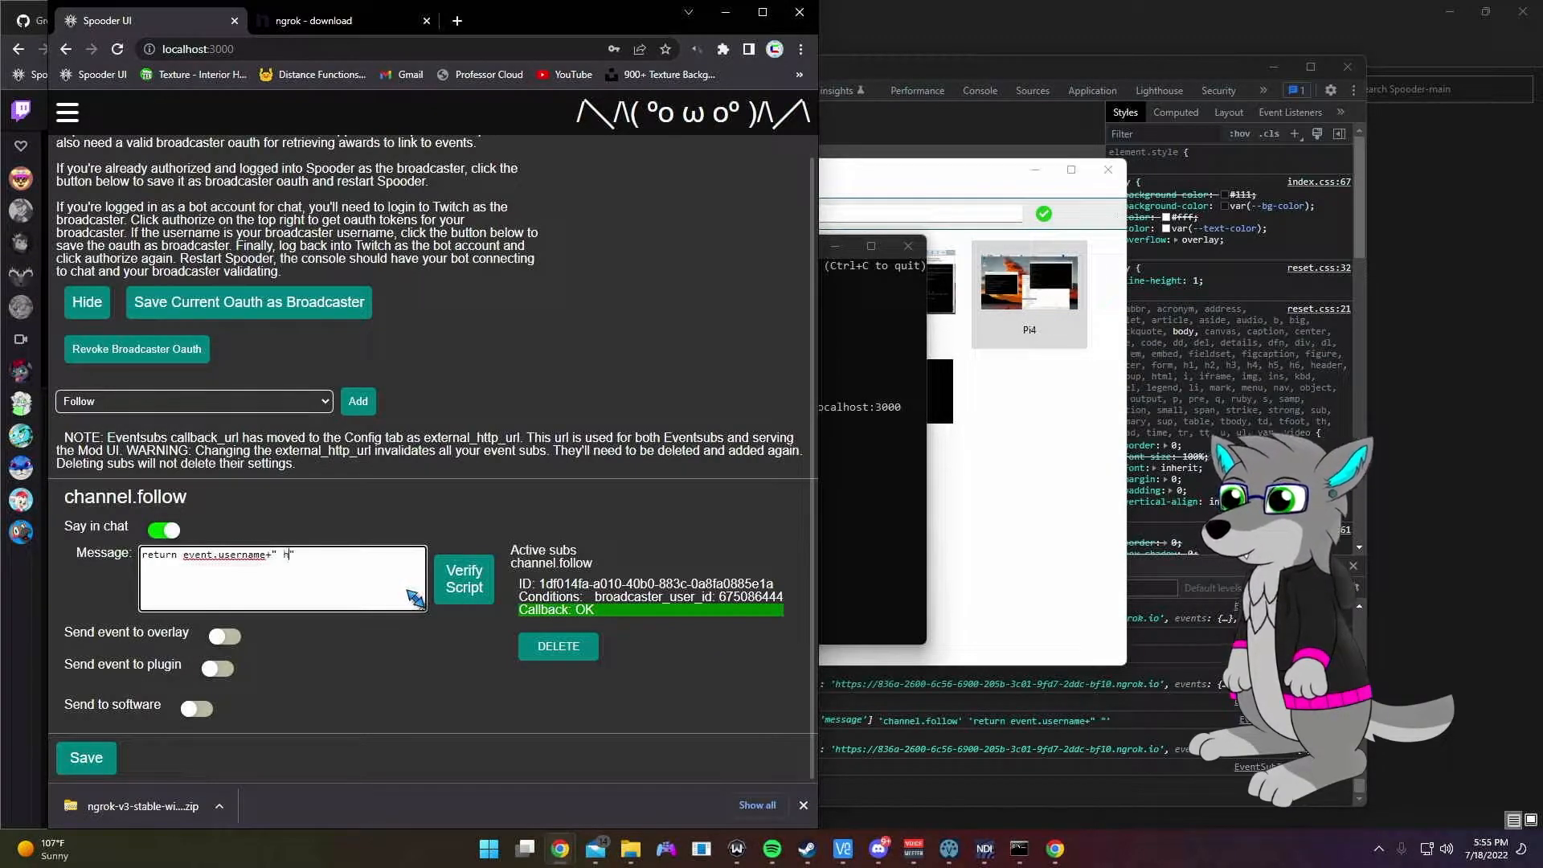
text(owed!)
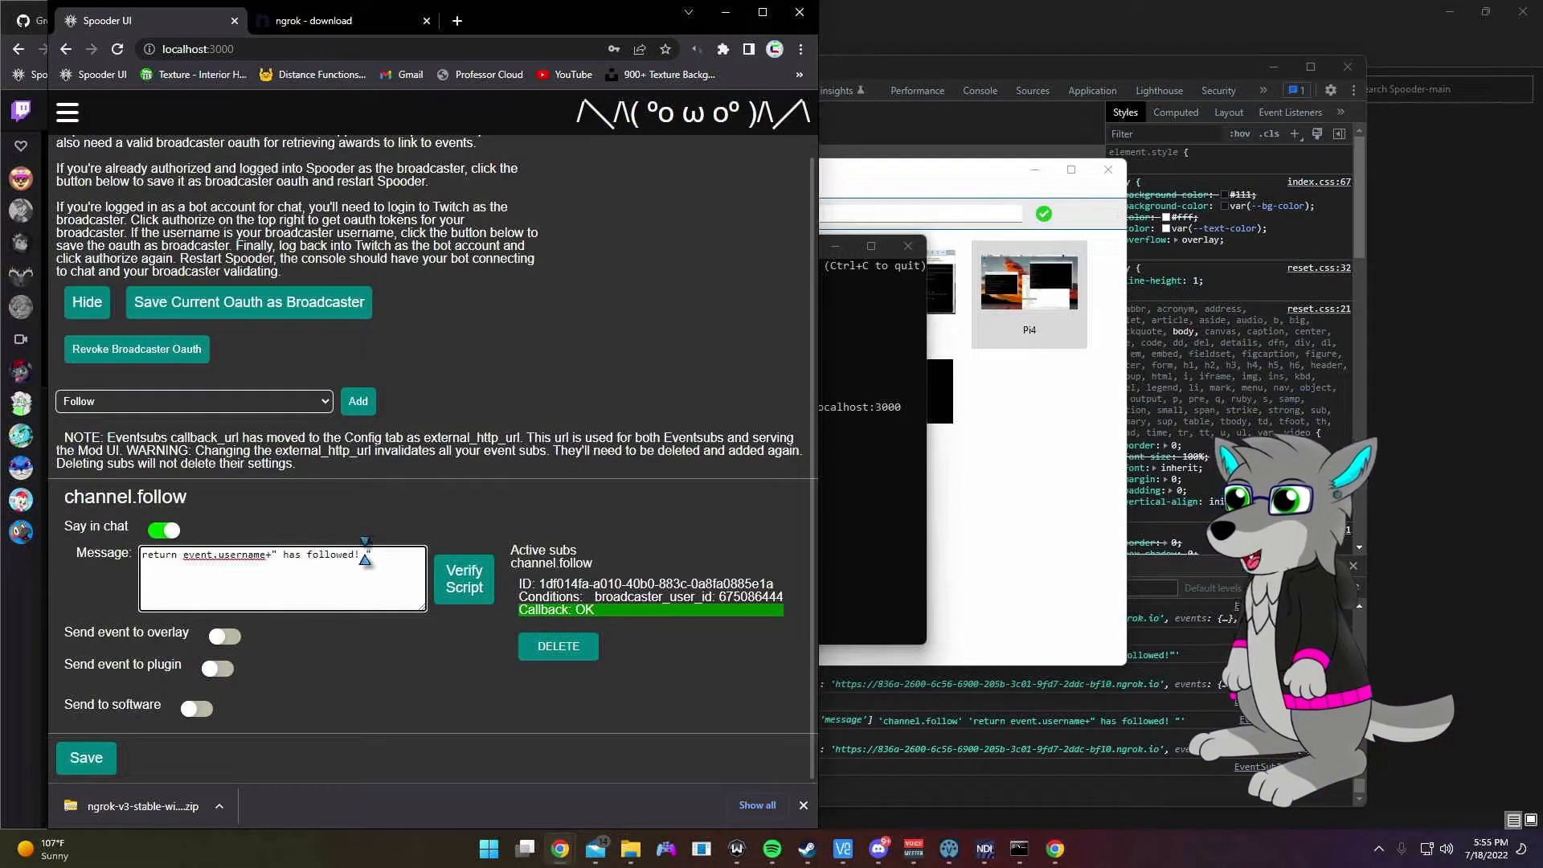
key(super+period)
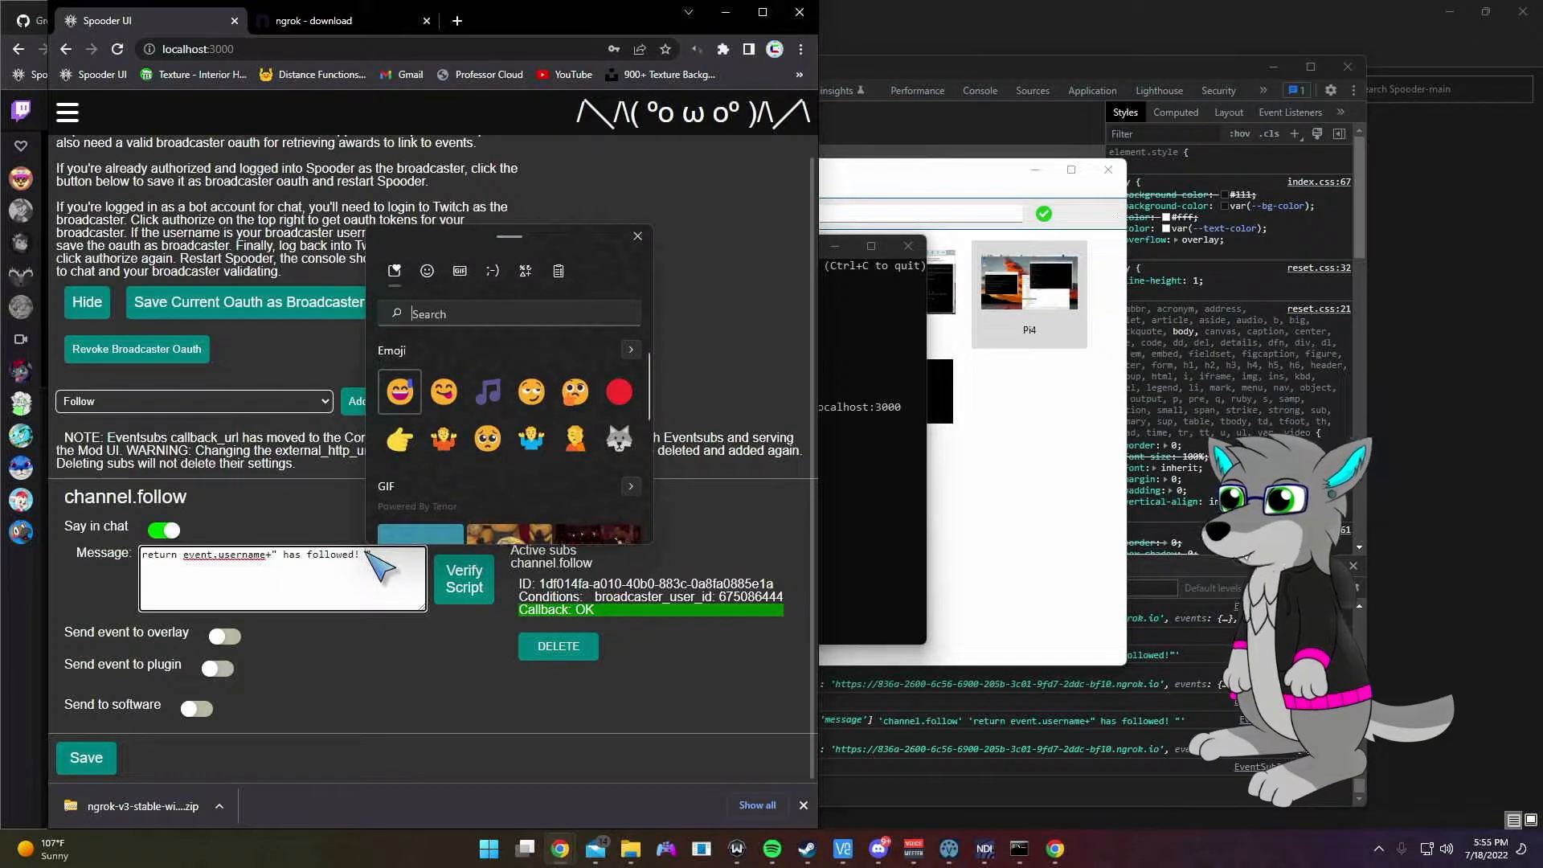
text(party)
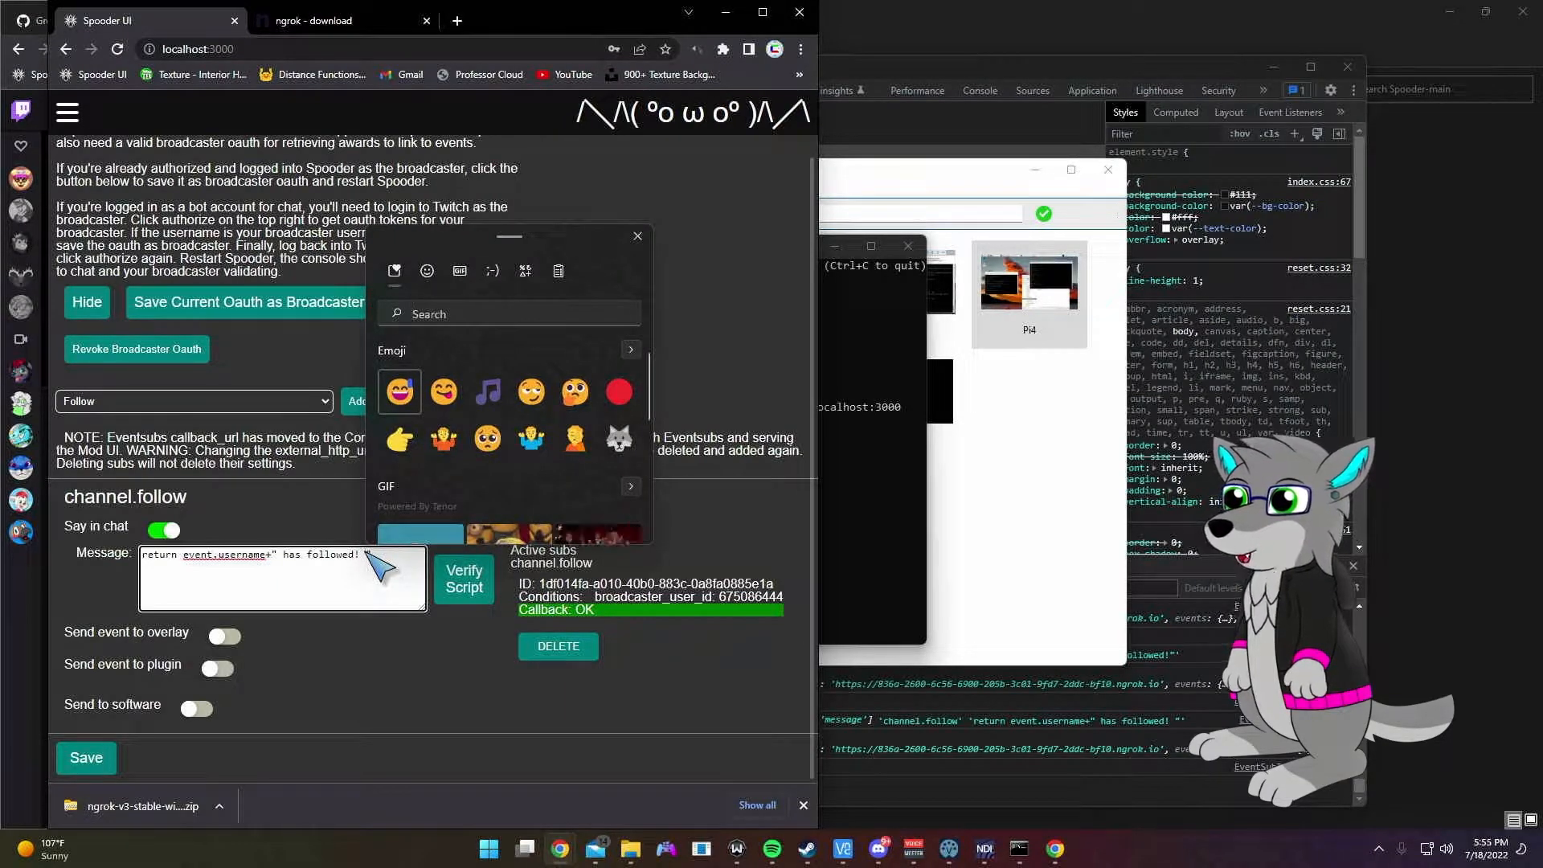
click(531, 430)
Step: Verify the follow message script and check its output in DevTools
click(470, 580)
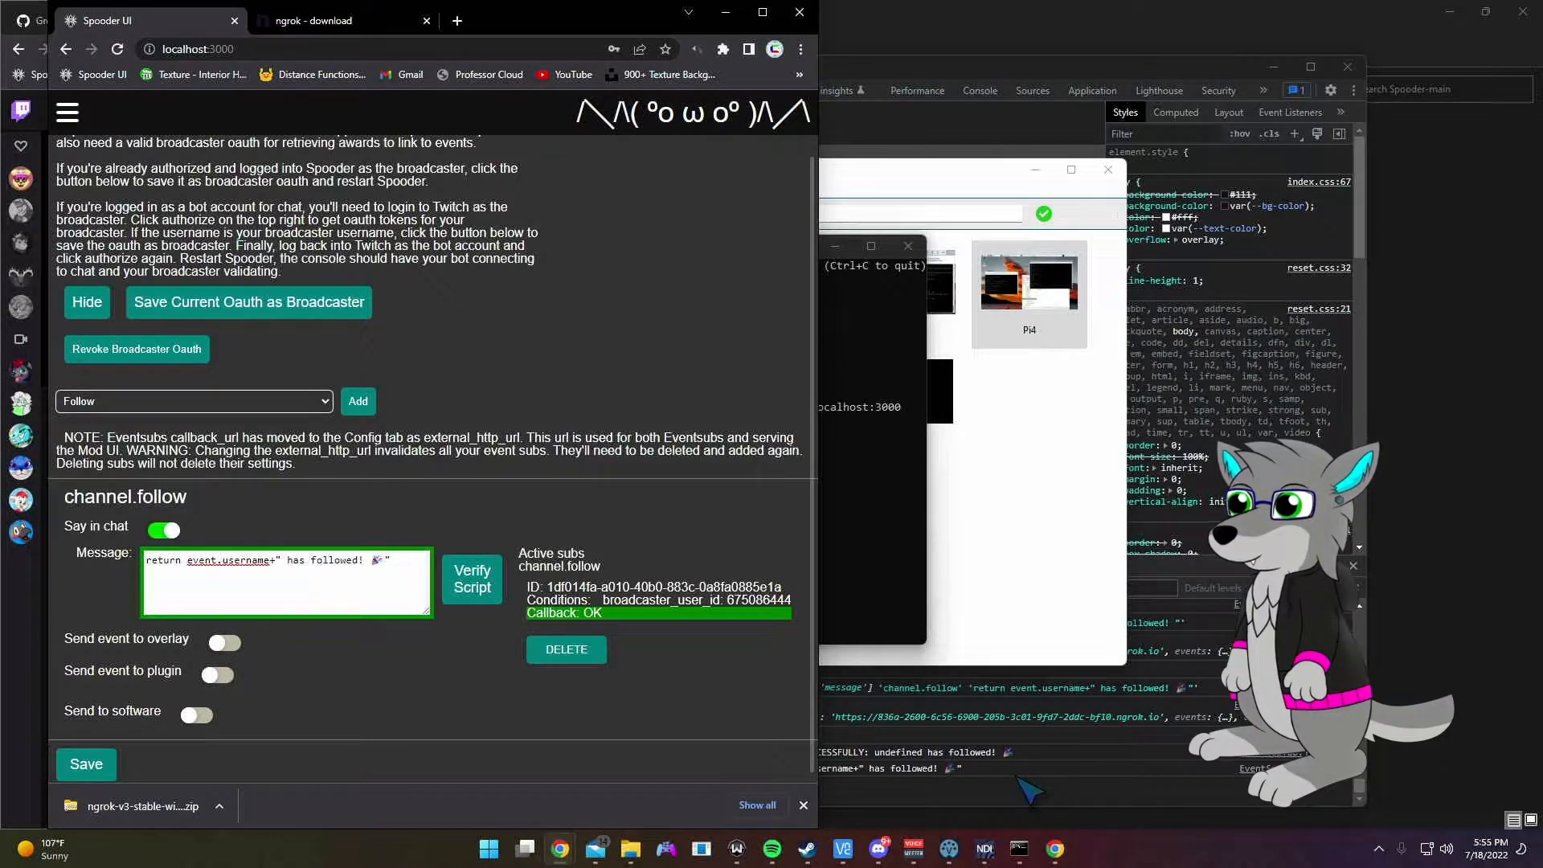
drag(608, 23, 562, 61)
click(1057, 712)
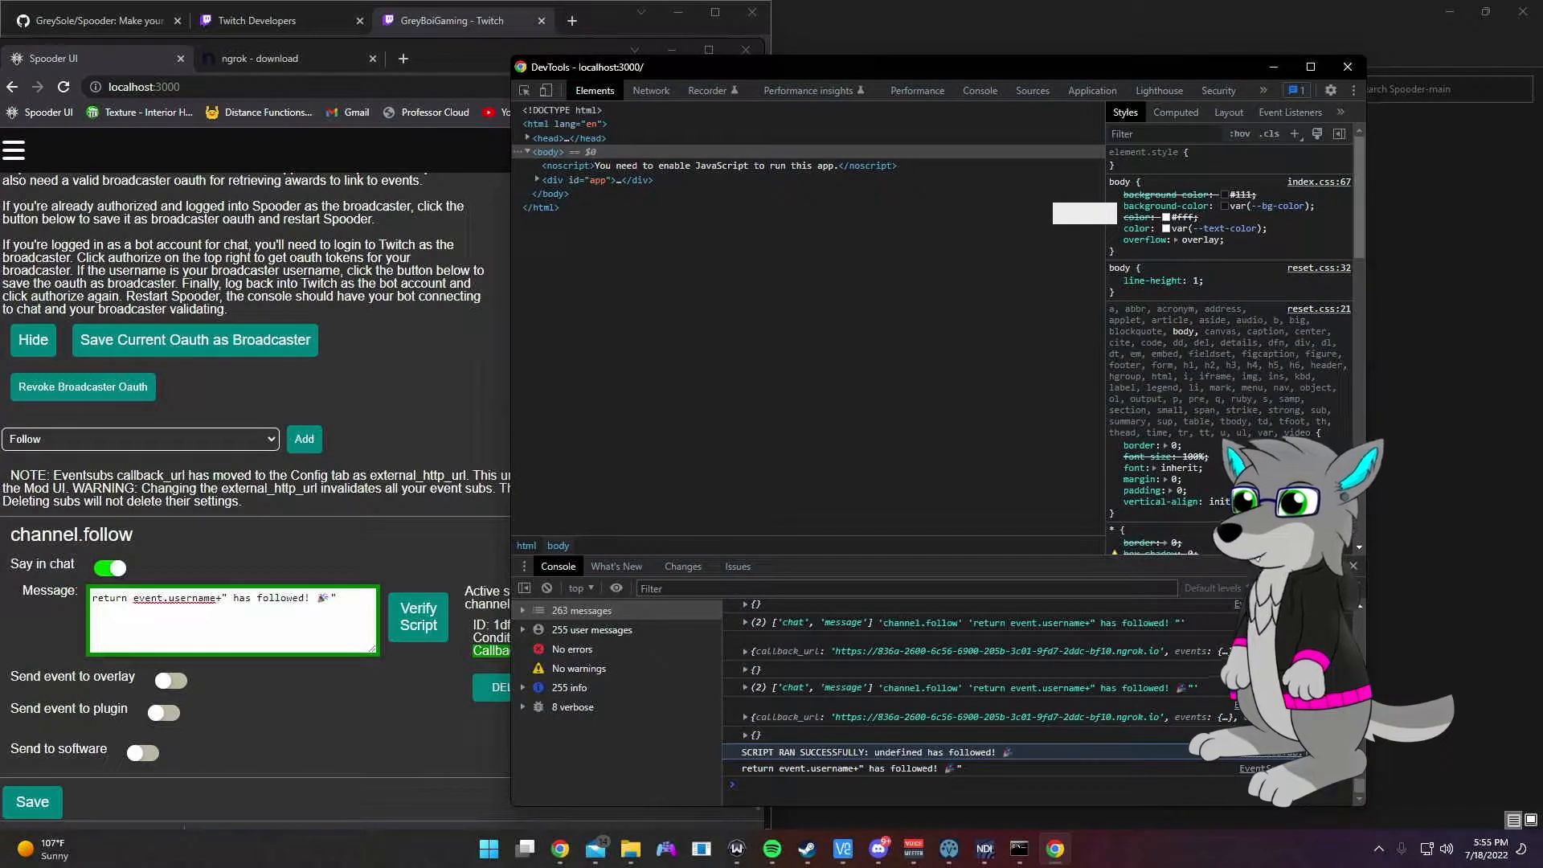
Step: Inspect the EventSubTab.js line logging the script result, then minimize DevTools and refocus the message script
click(1288, 768)
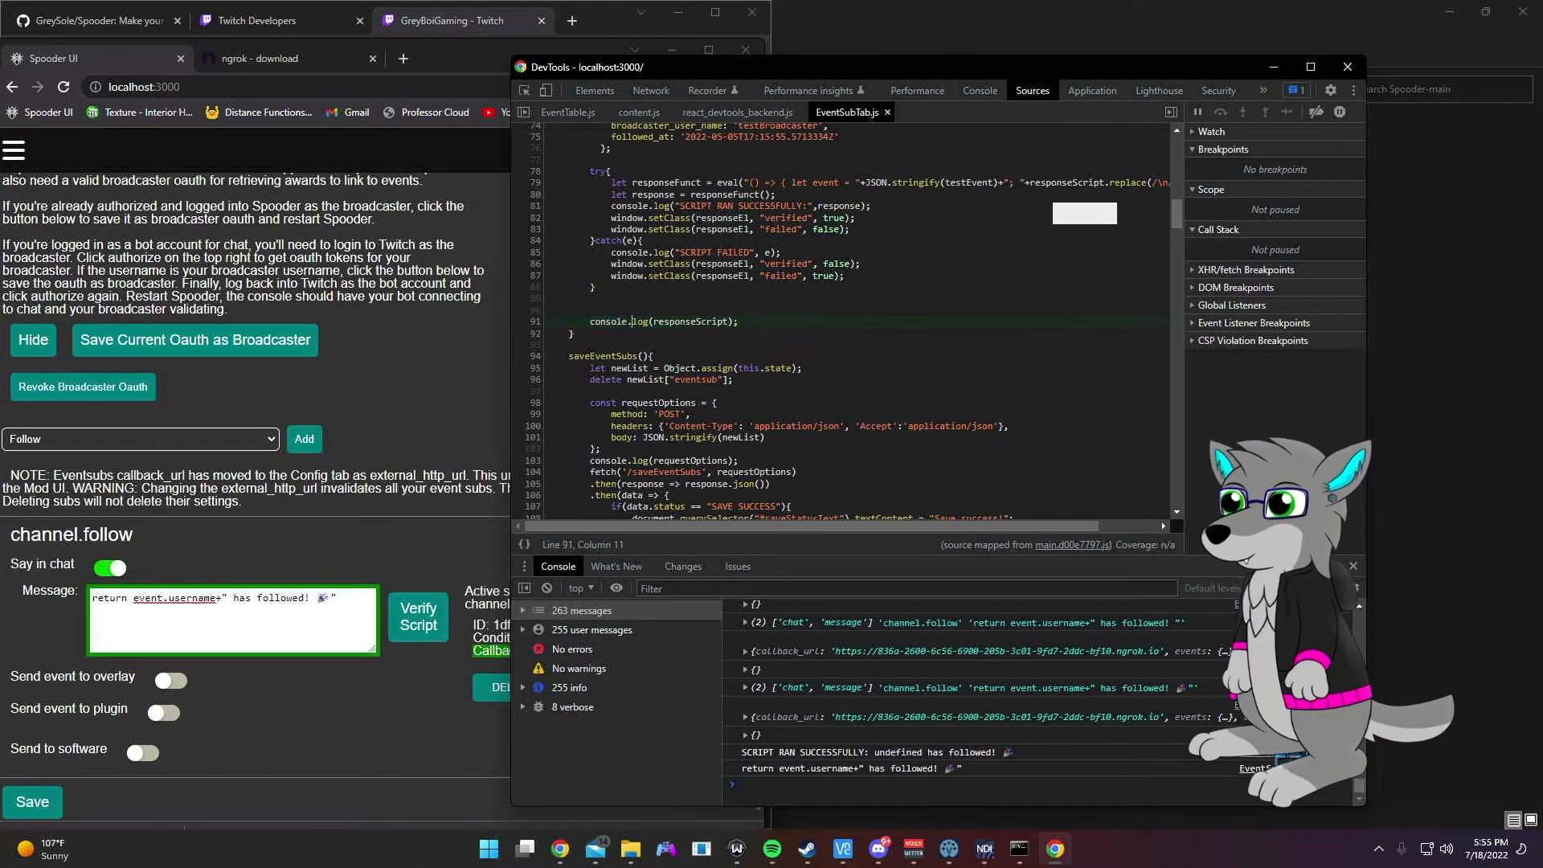
click(1288, 753)
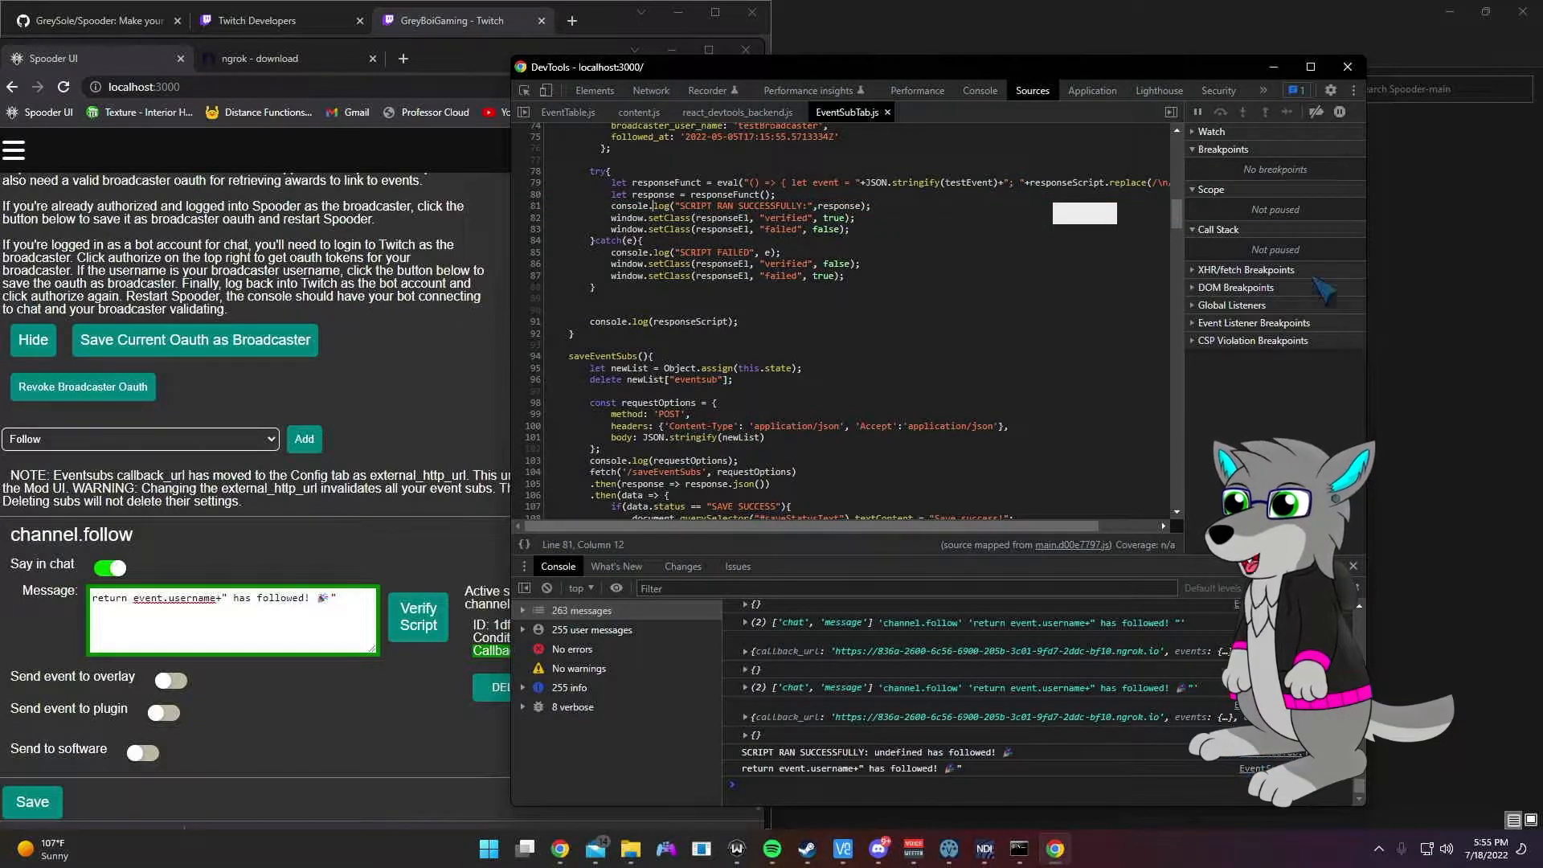
click(1273, 67)
click(196, 599)
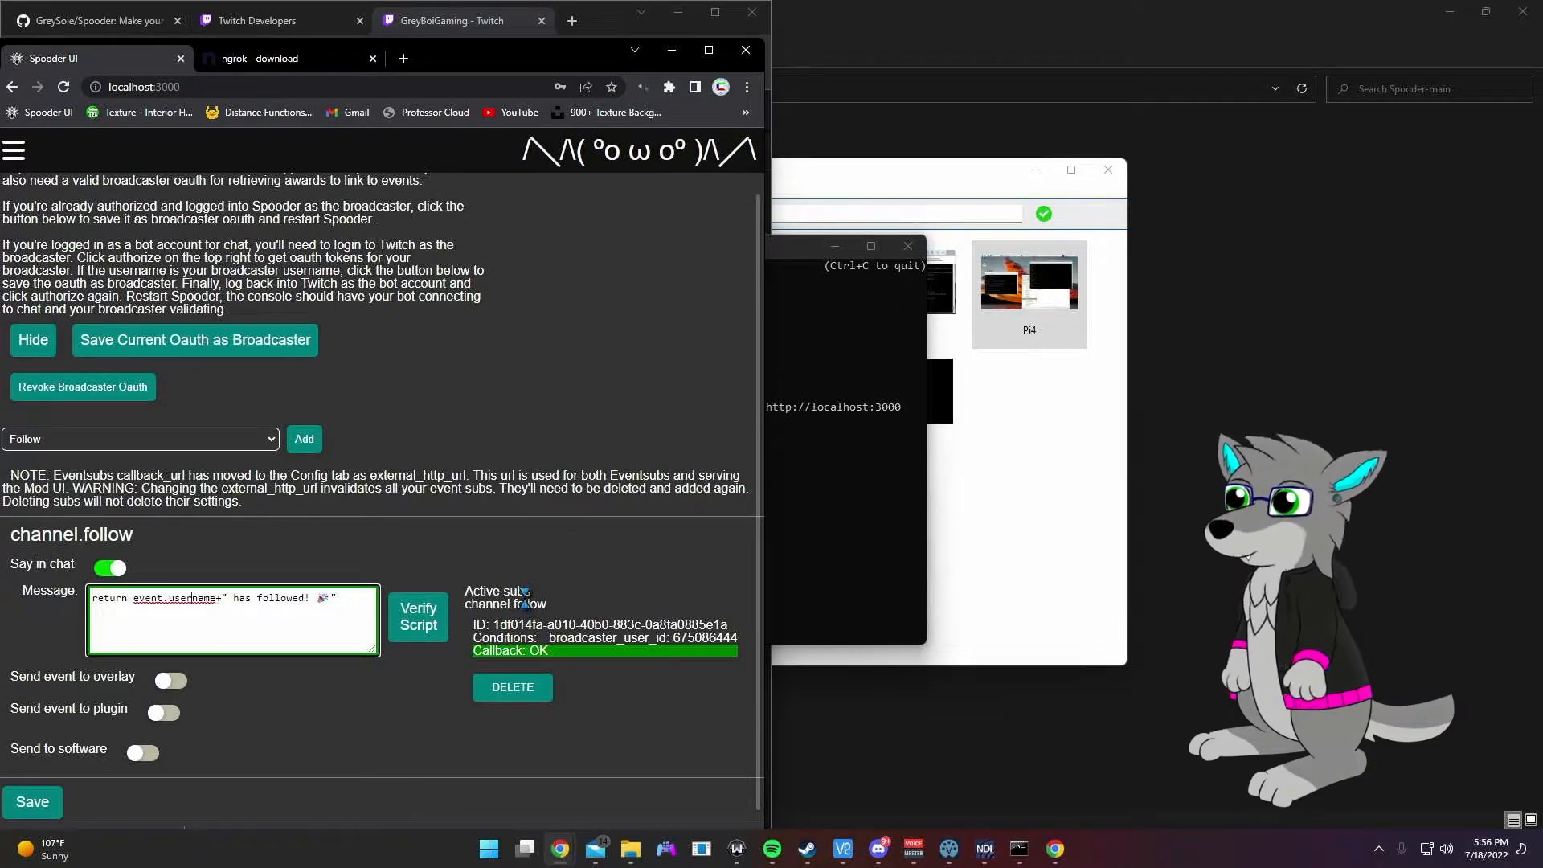
Step: Change event.username to event.user_name per the Channel Follow example, then check DevTools
double_click(209, 600)
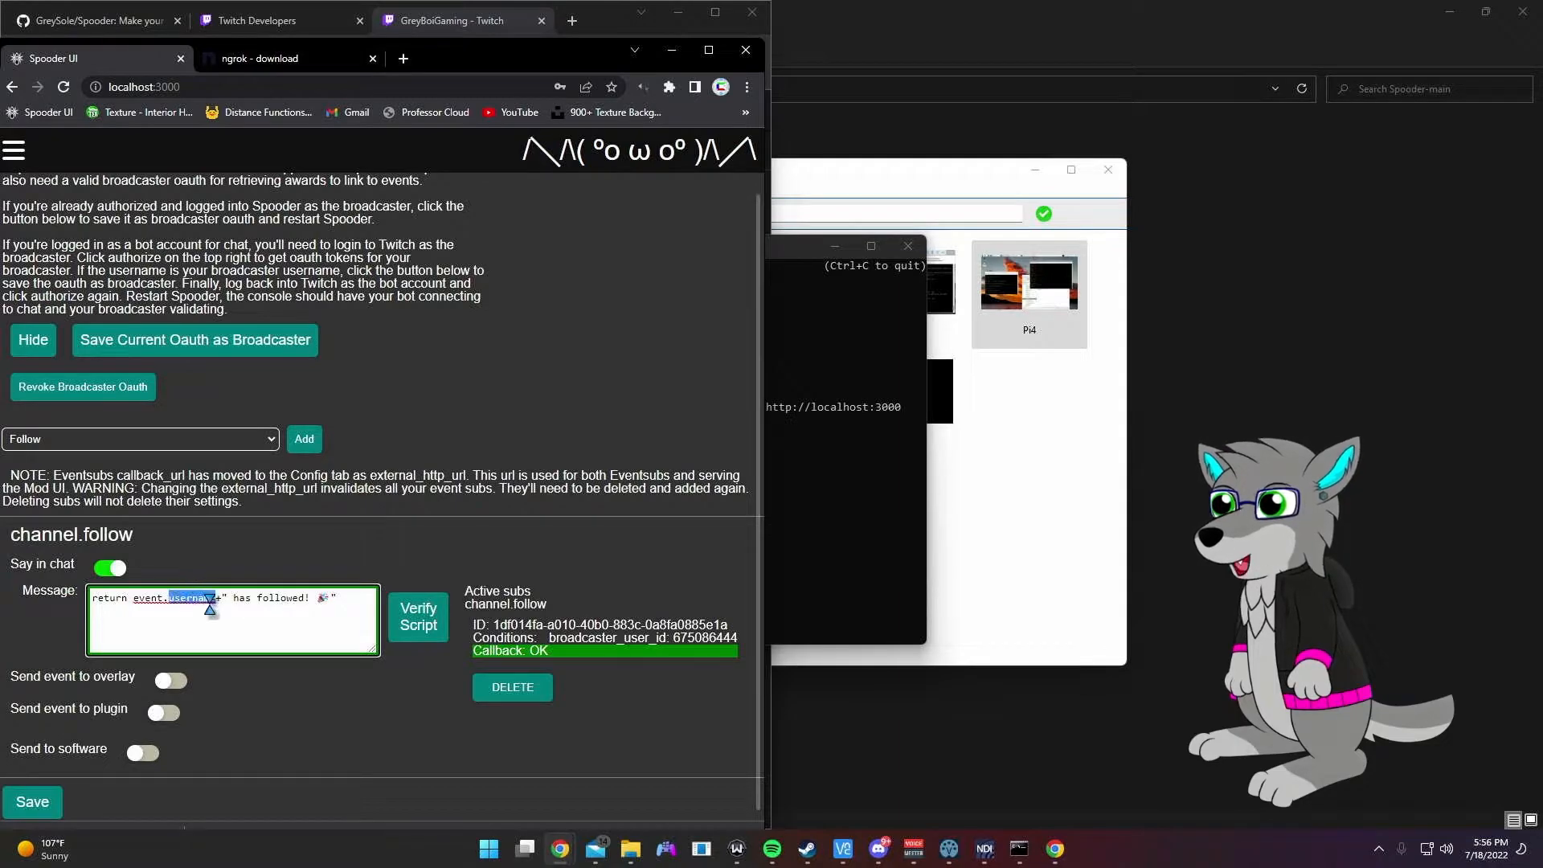
click(191, 599)
text(_)
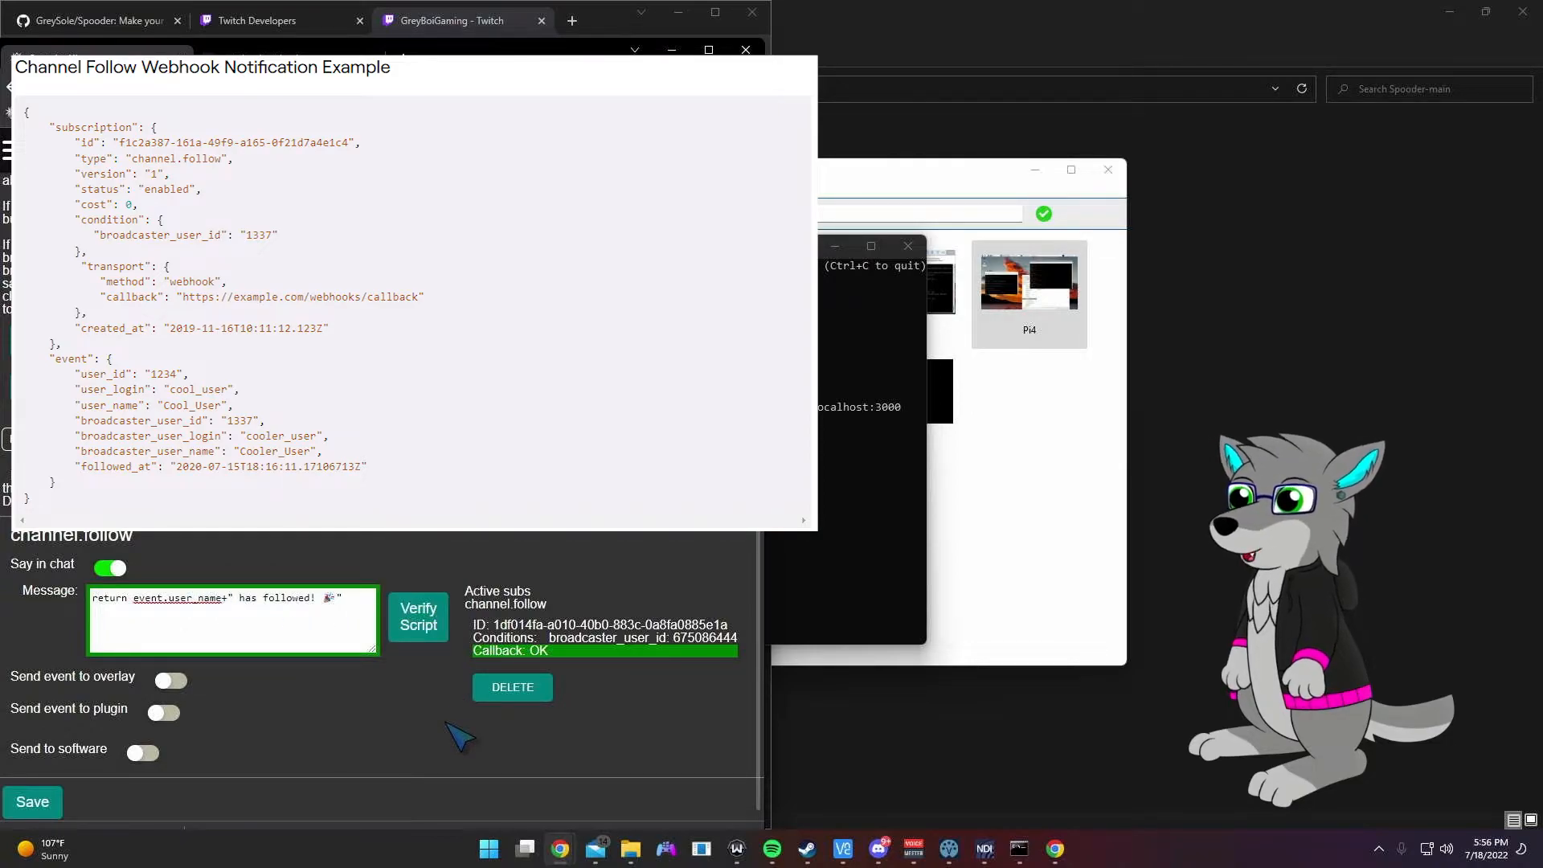
key(alt+Tab)
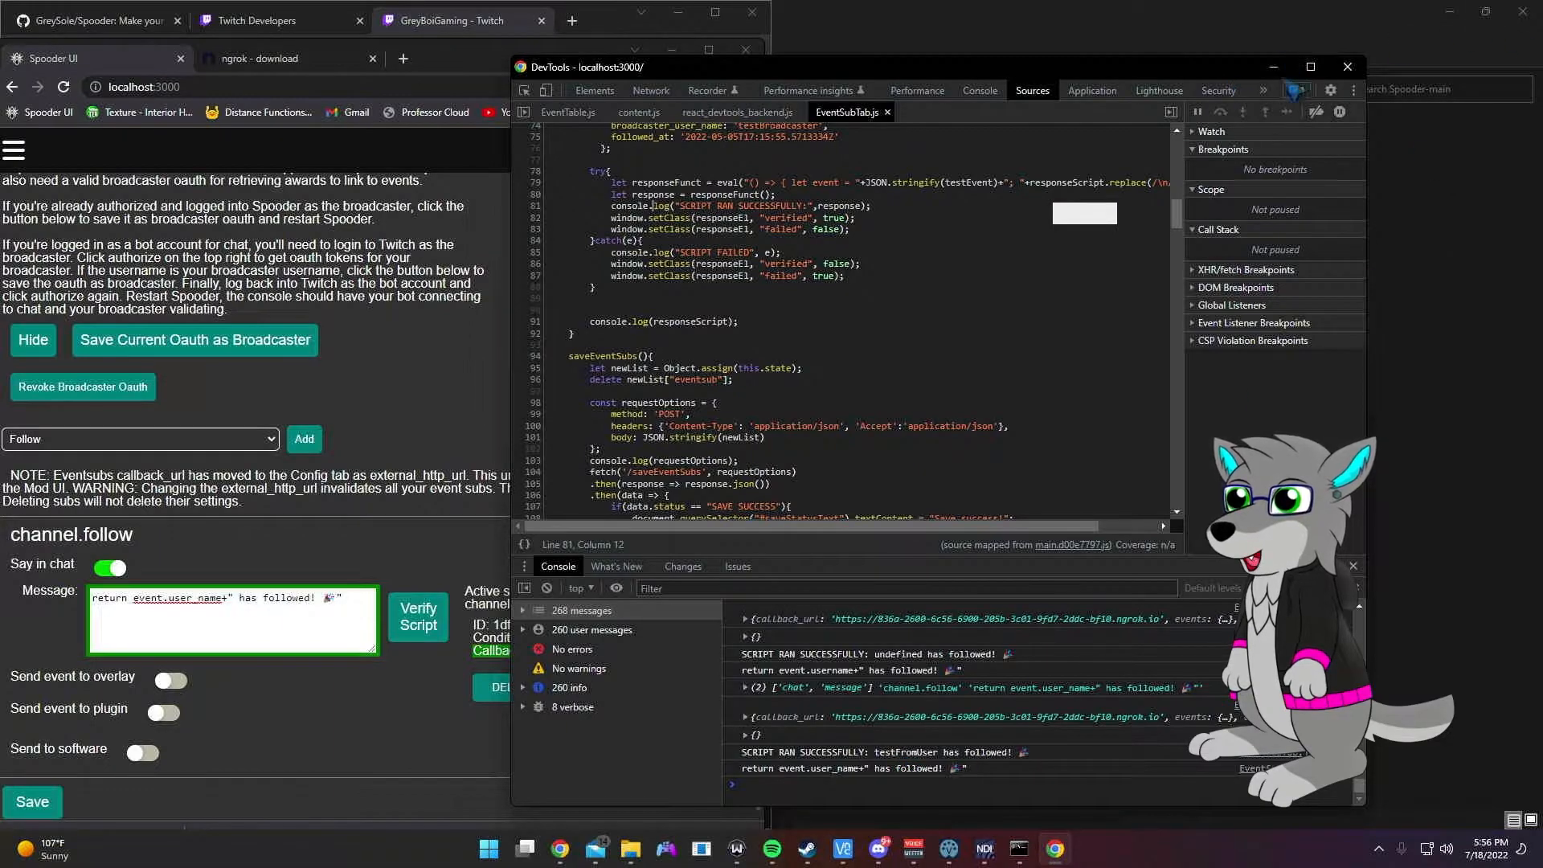
Step: Turn on Send event to overlay for follows with address /eventsub/follow
click(1273, 67)
scroll(528, 549, down, 1)
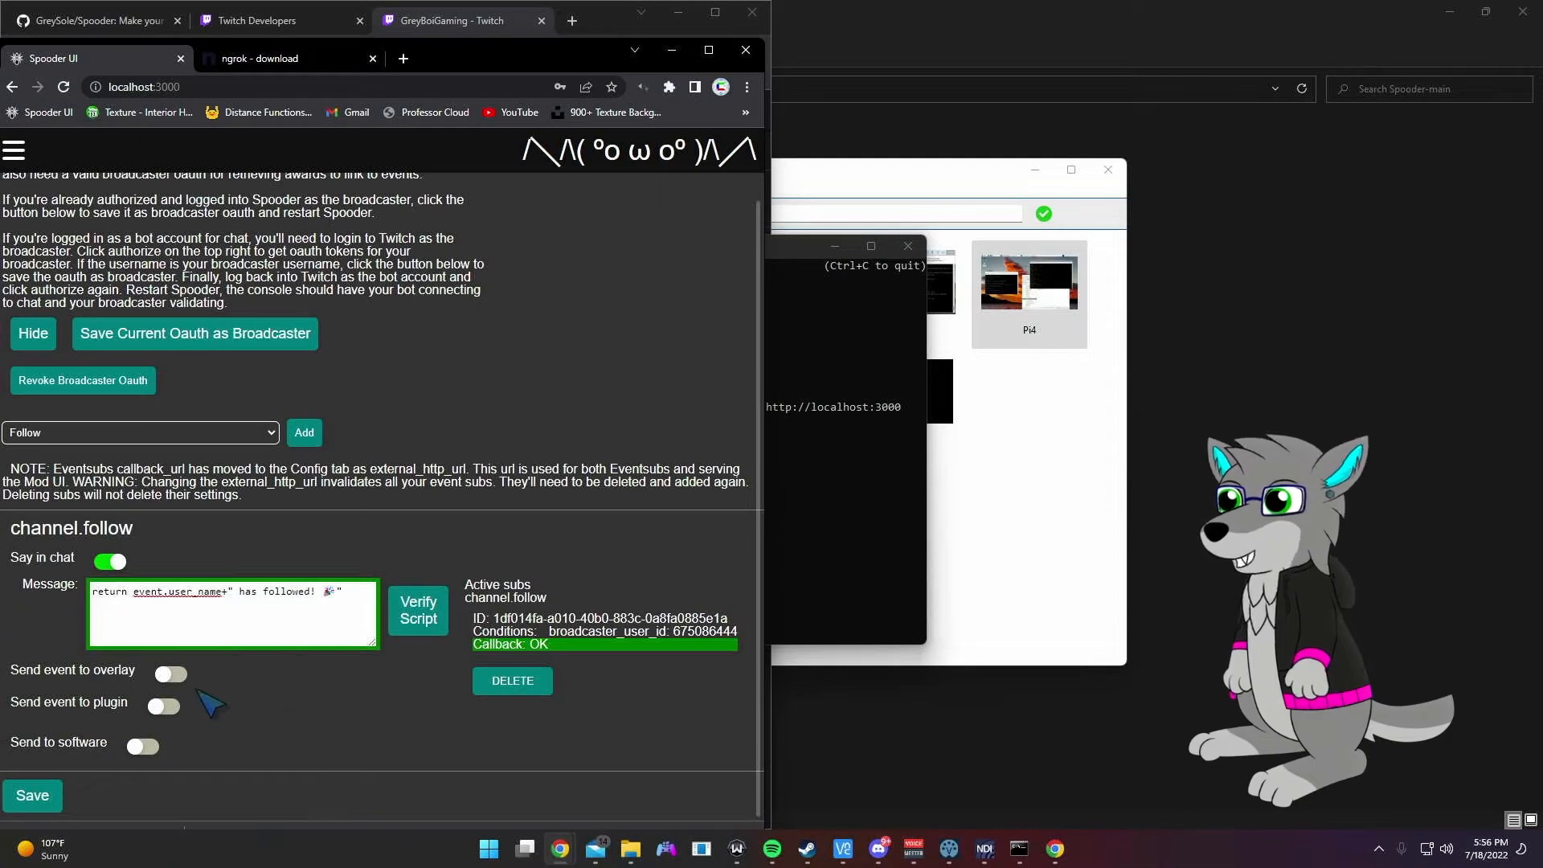
click(171, 674)
click(190, 694)
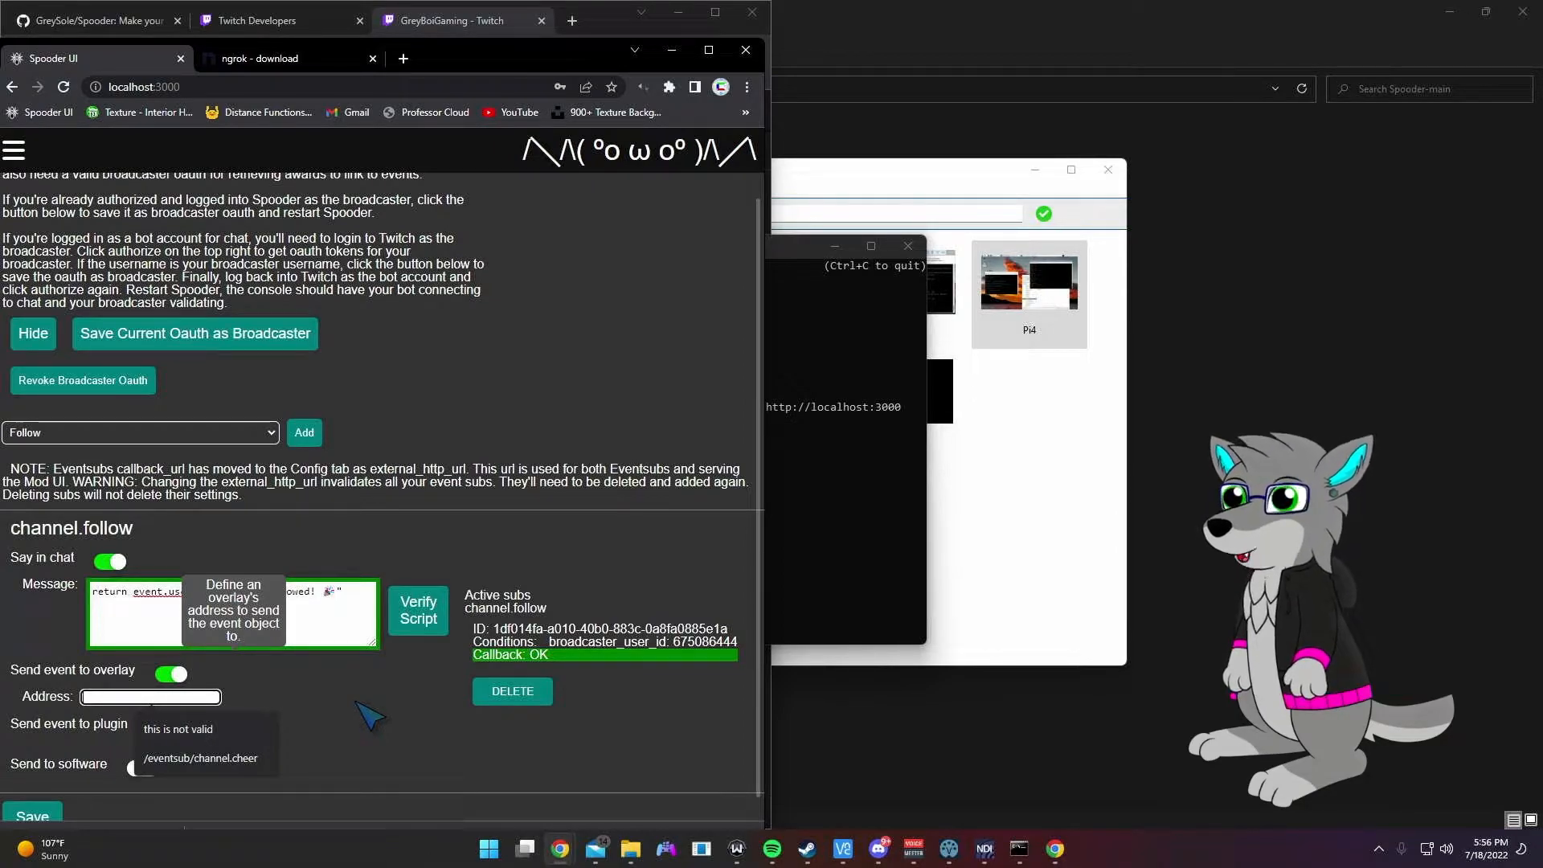
text(/eventsub/follow)
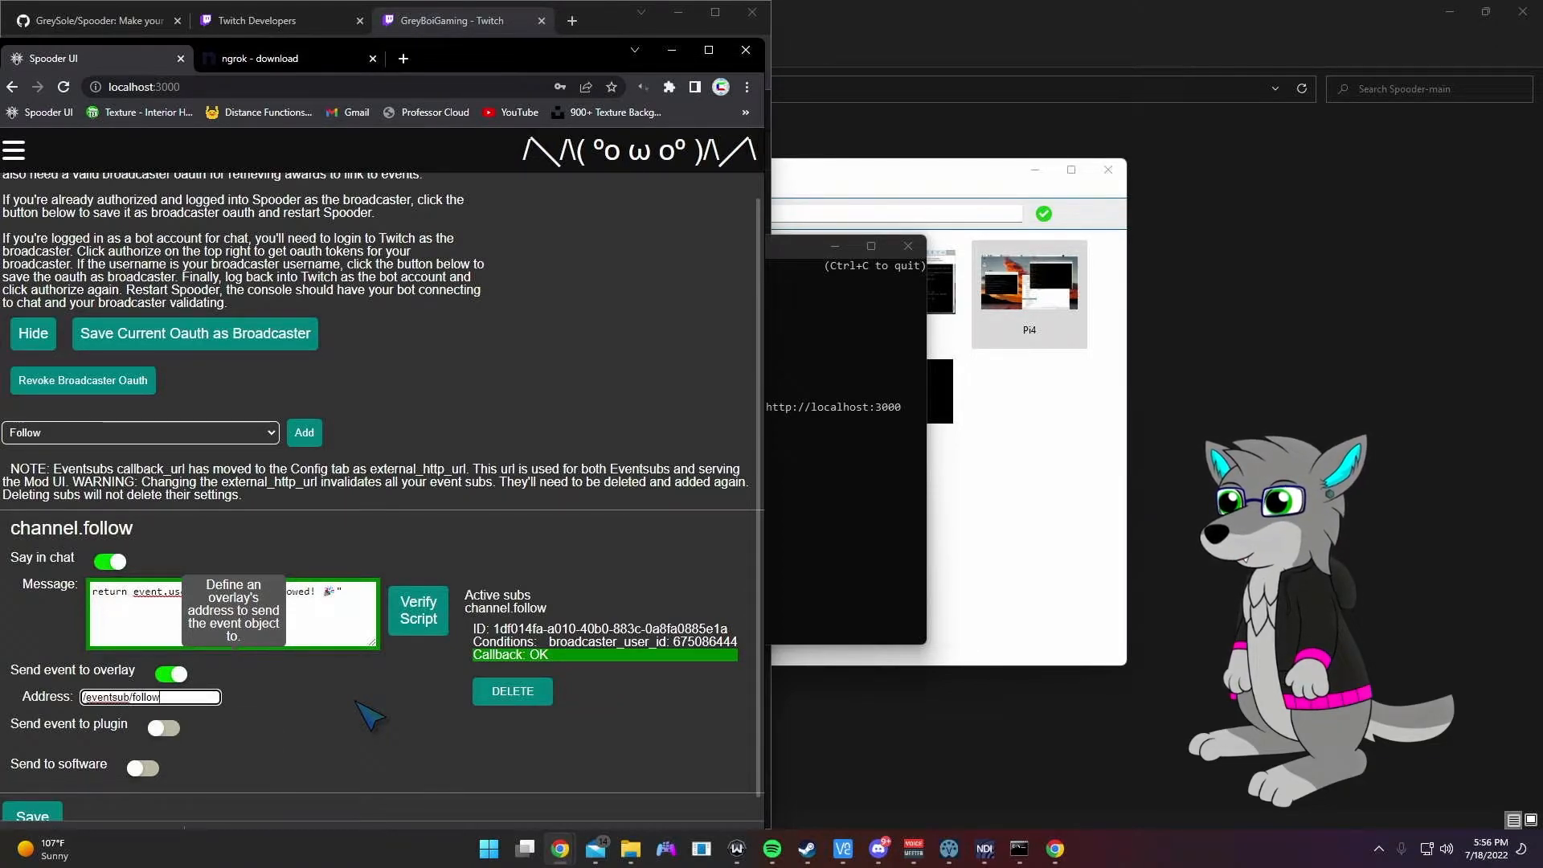
click(403, 680)
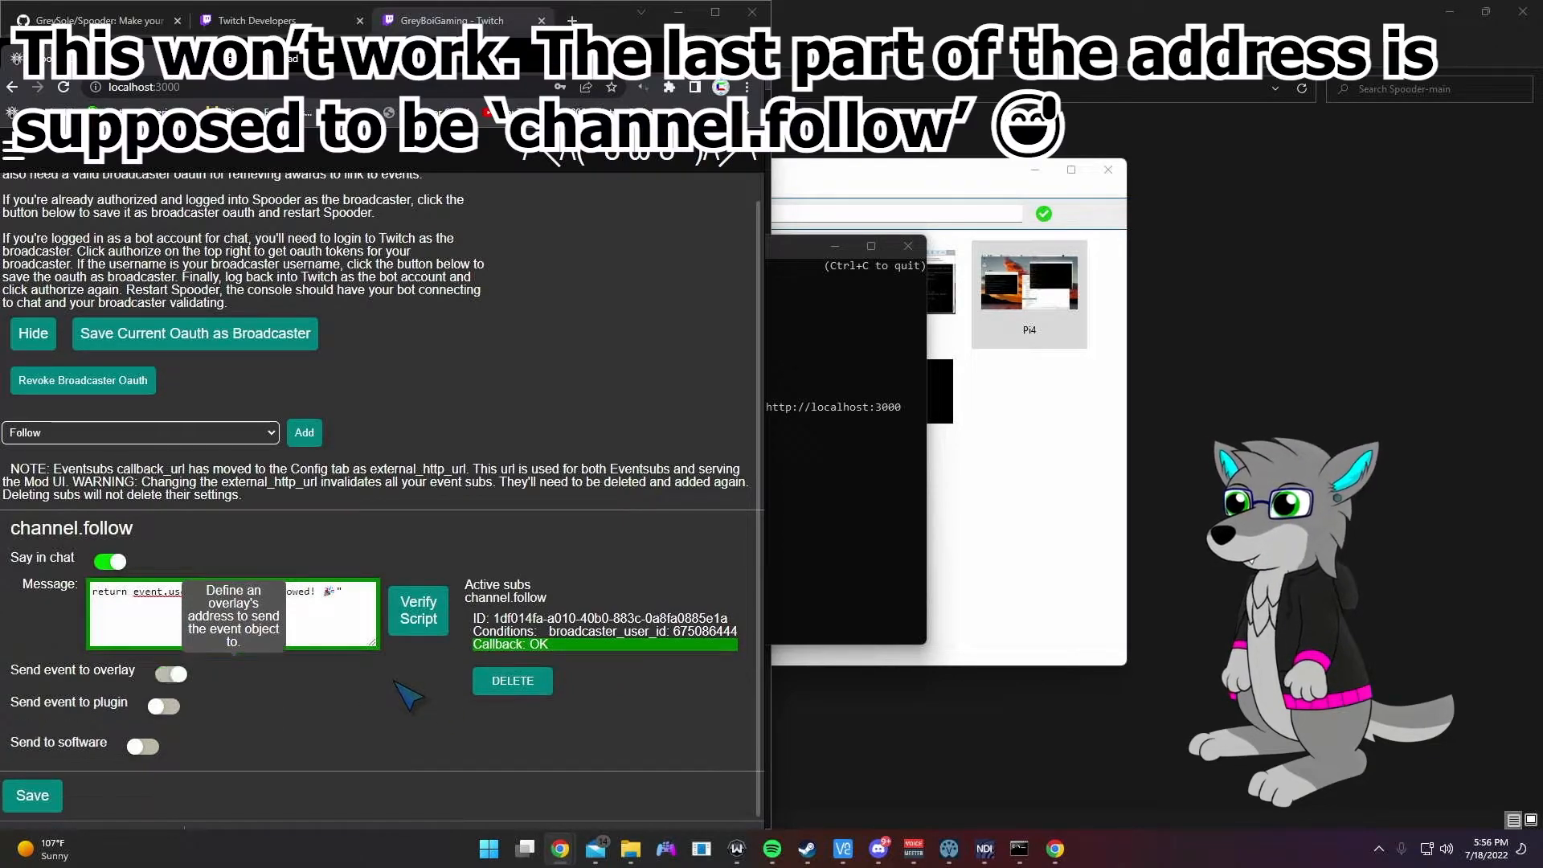
click(277, 672)
click(167, 699)
Step: Save the EventSub settings and bring the ngrok terminal forward
scroll(324, 697, down, 1)
click(46, 796)
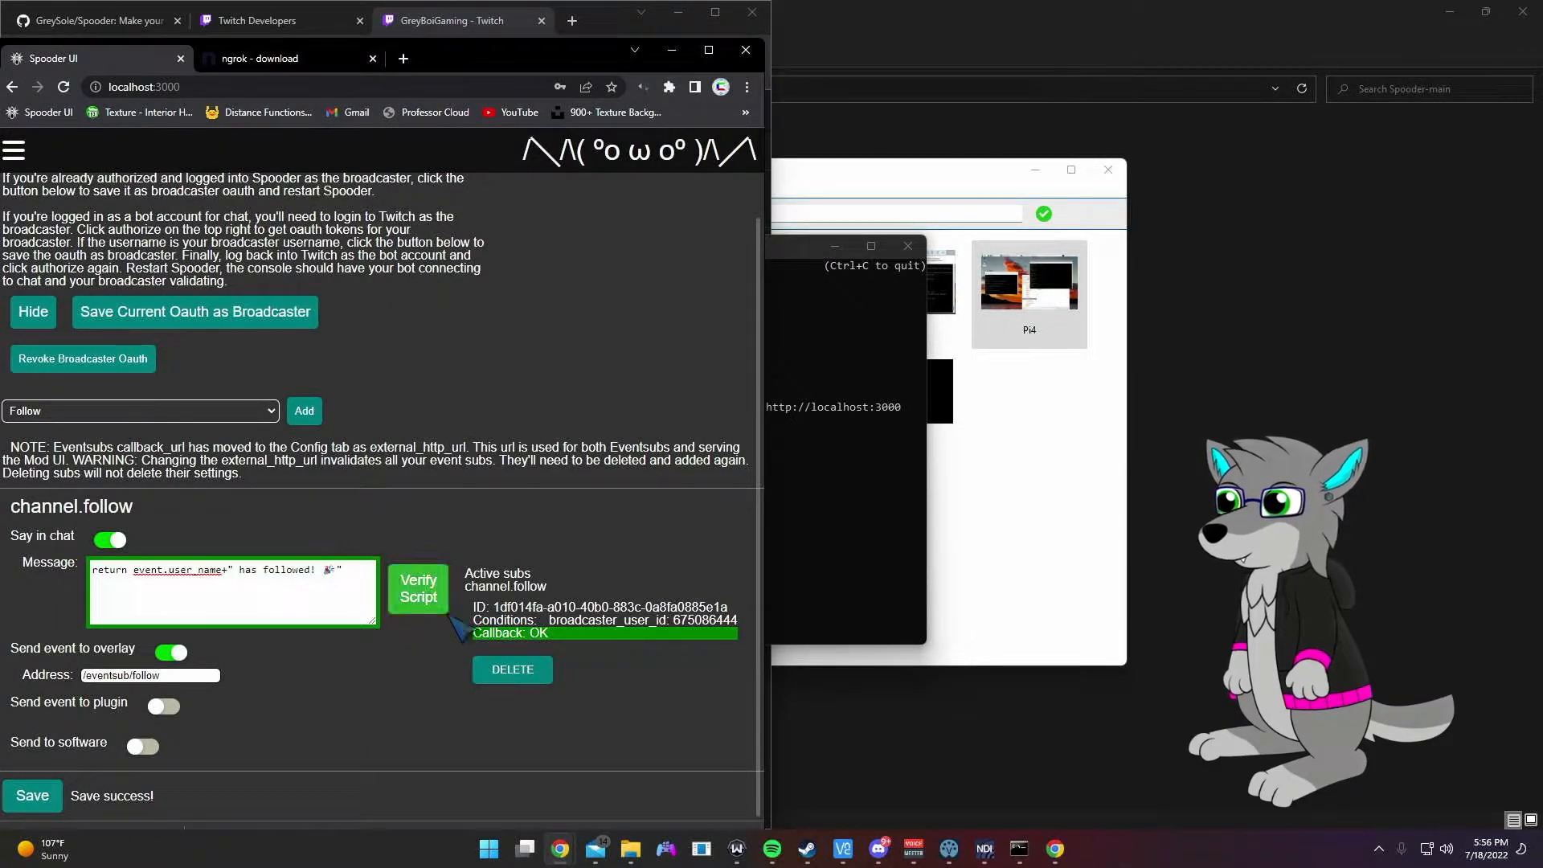
click(836, 527)
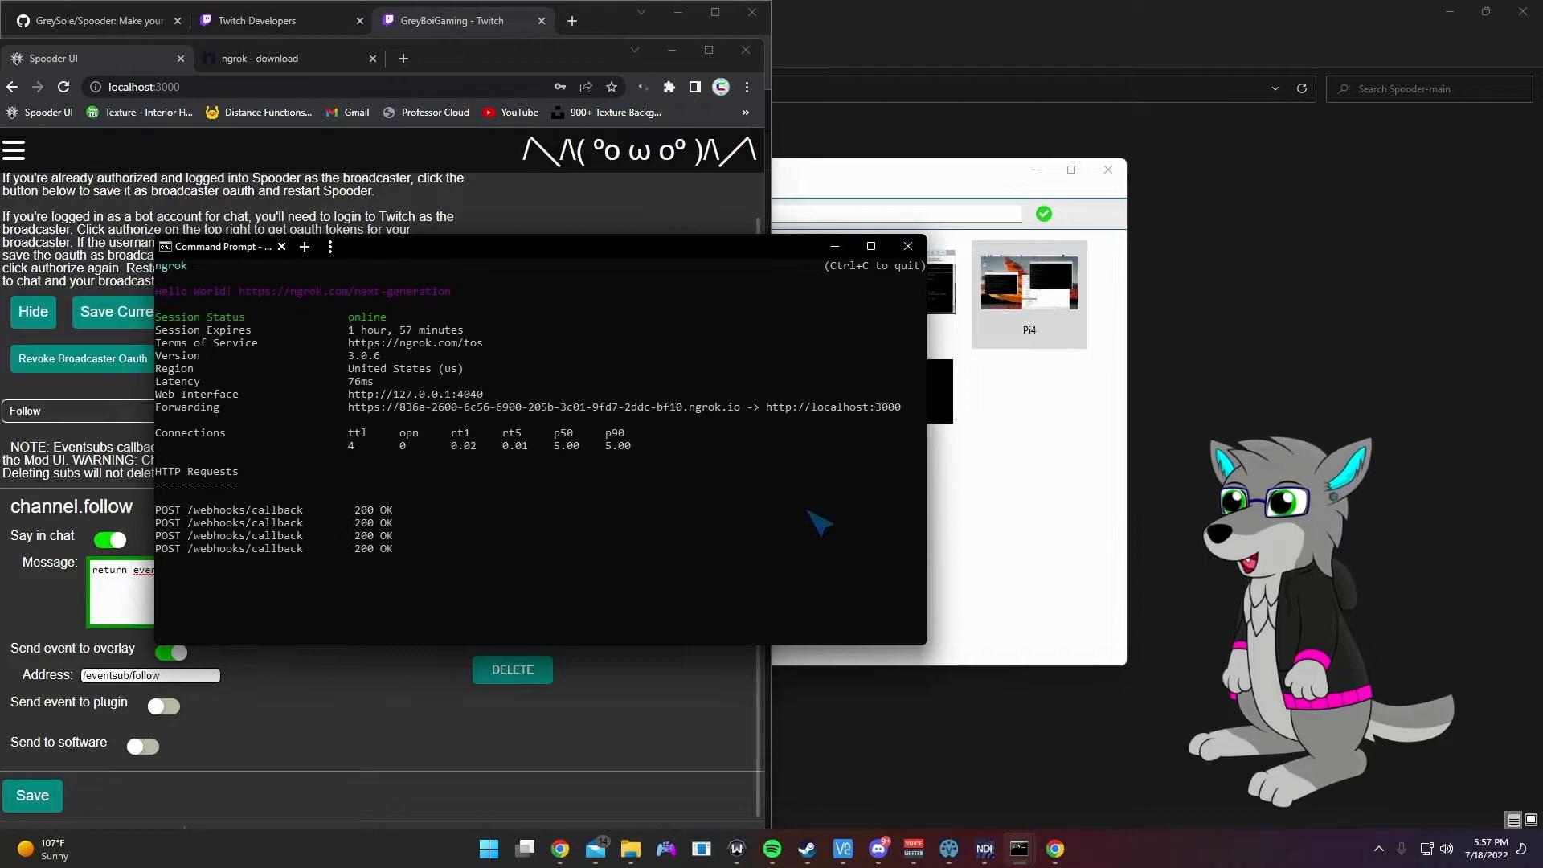
Step: Open a second Command Prompt and copy the ngrok forwarding URL from the ngrok terminal
click(496, 848)
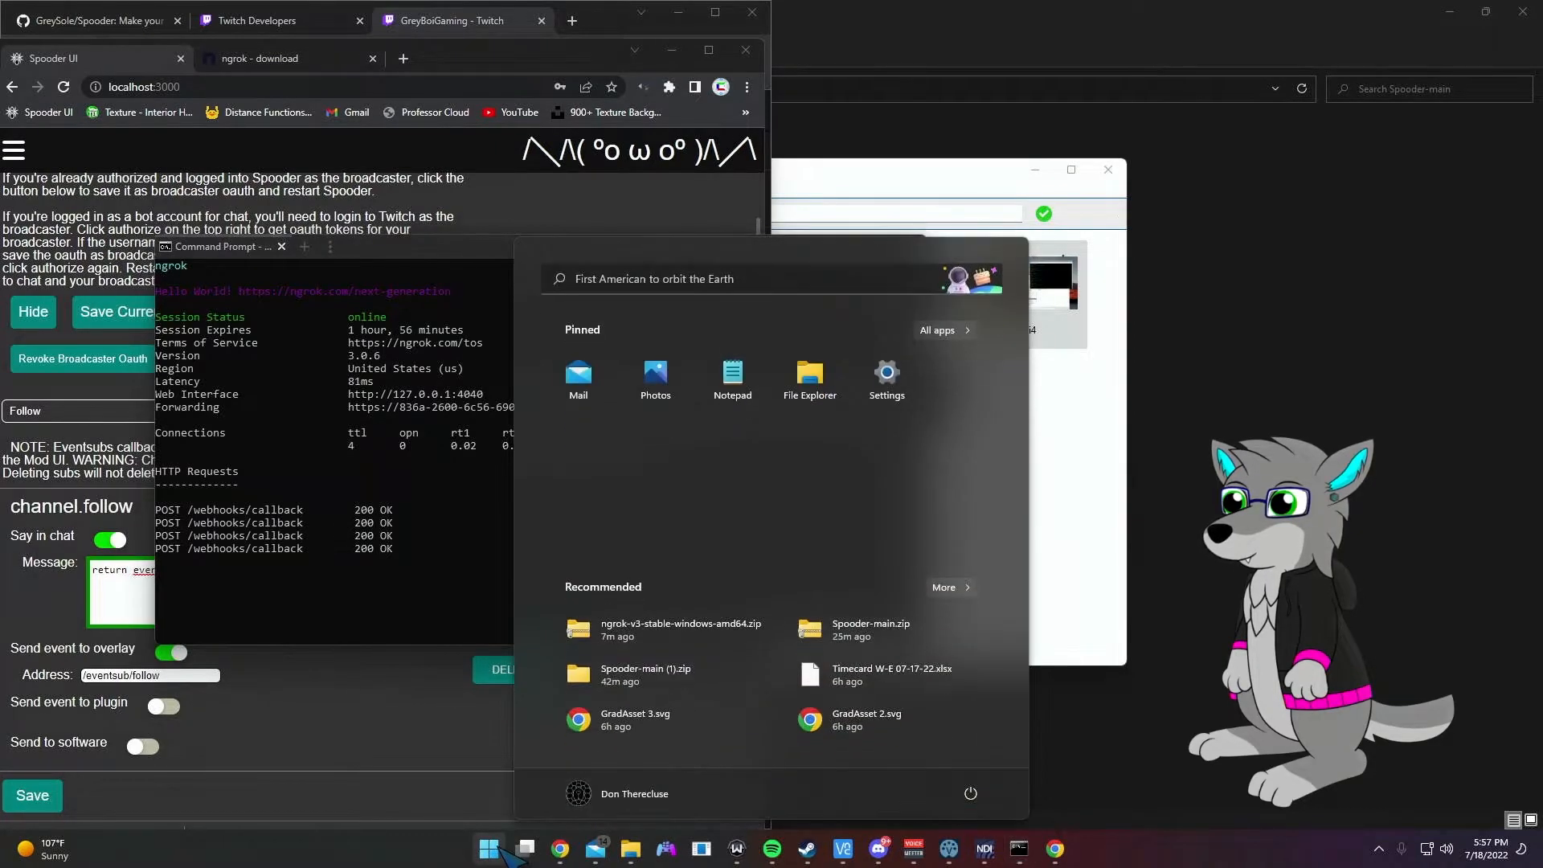
text(cm)
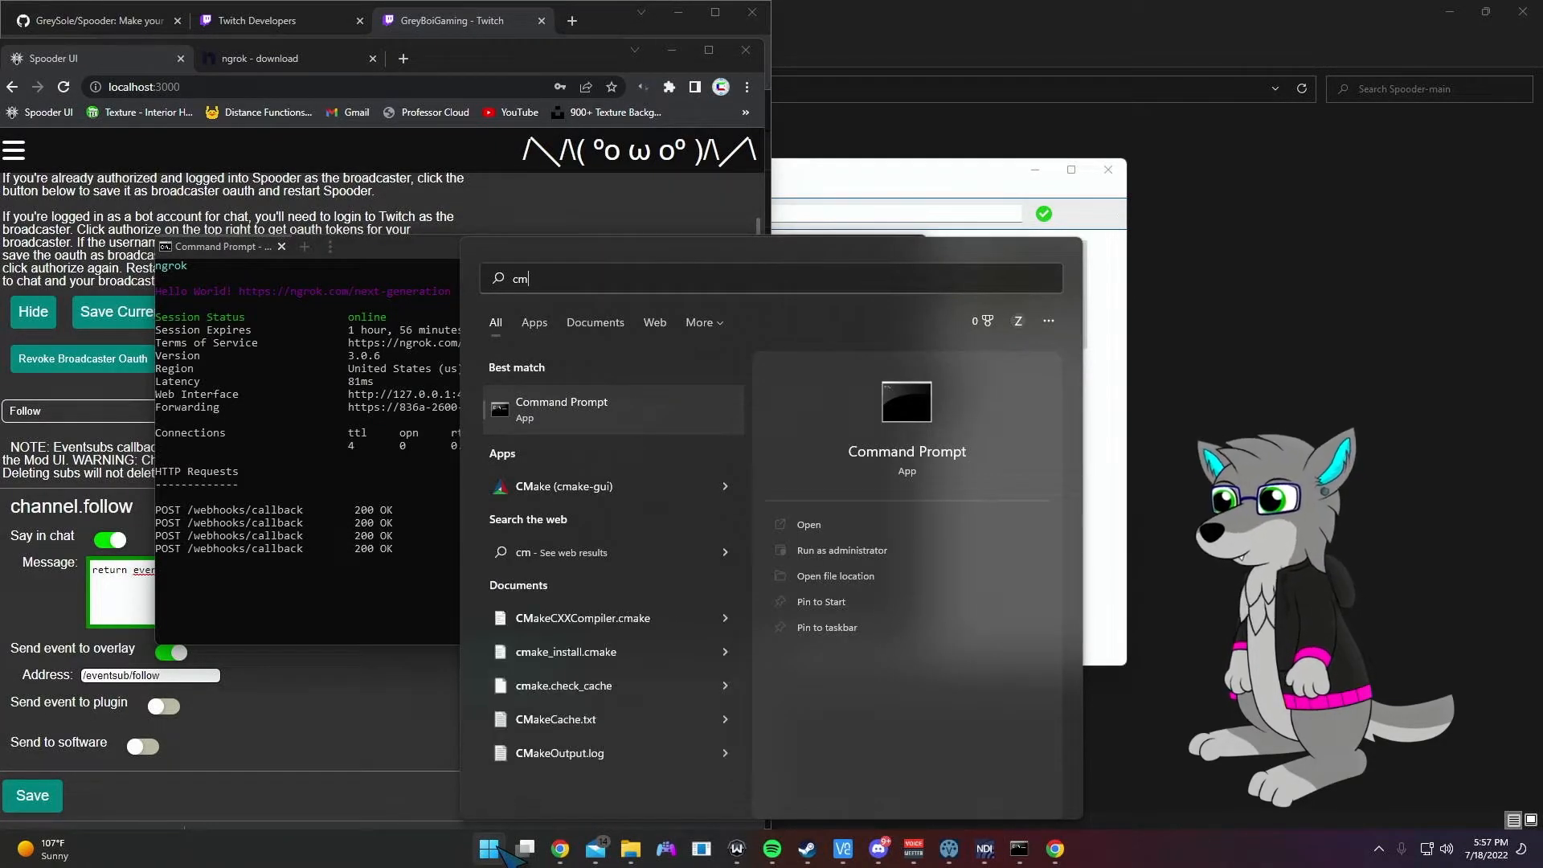
key(Return)
drag(599, 145, 1061, 320)
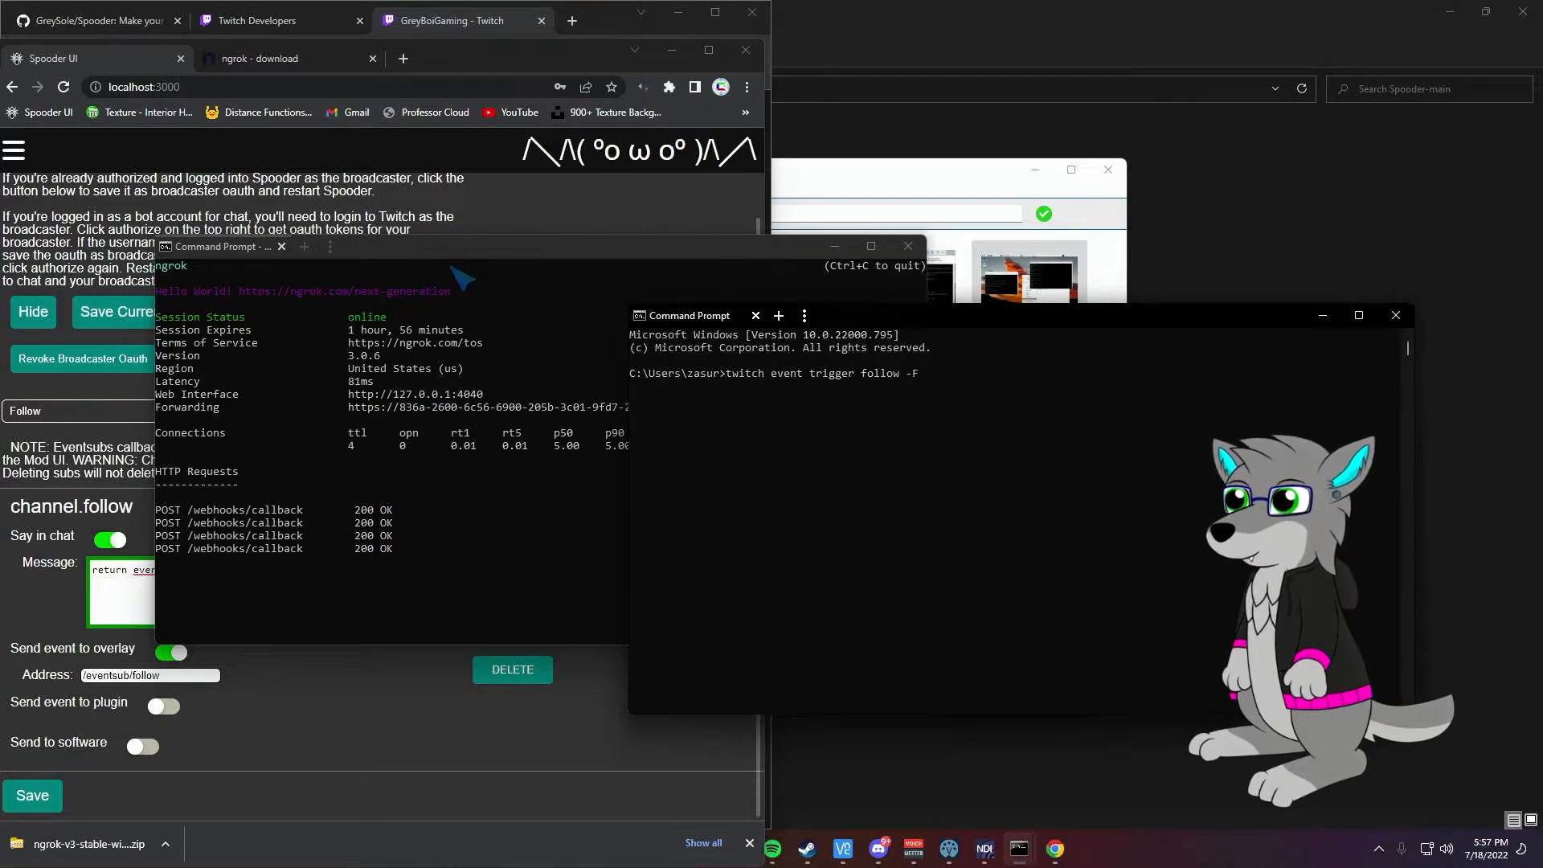
click(351, 258)
drag(403, 254, 311, 229)
drag(649, 384, 270, 388)
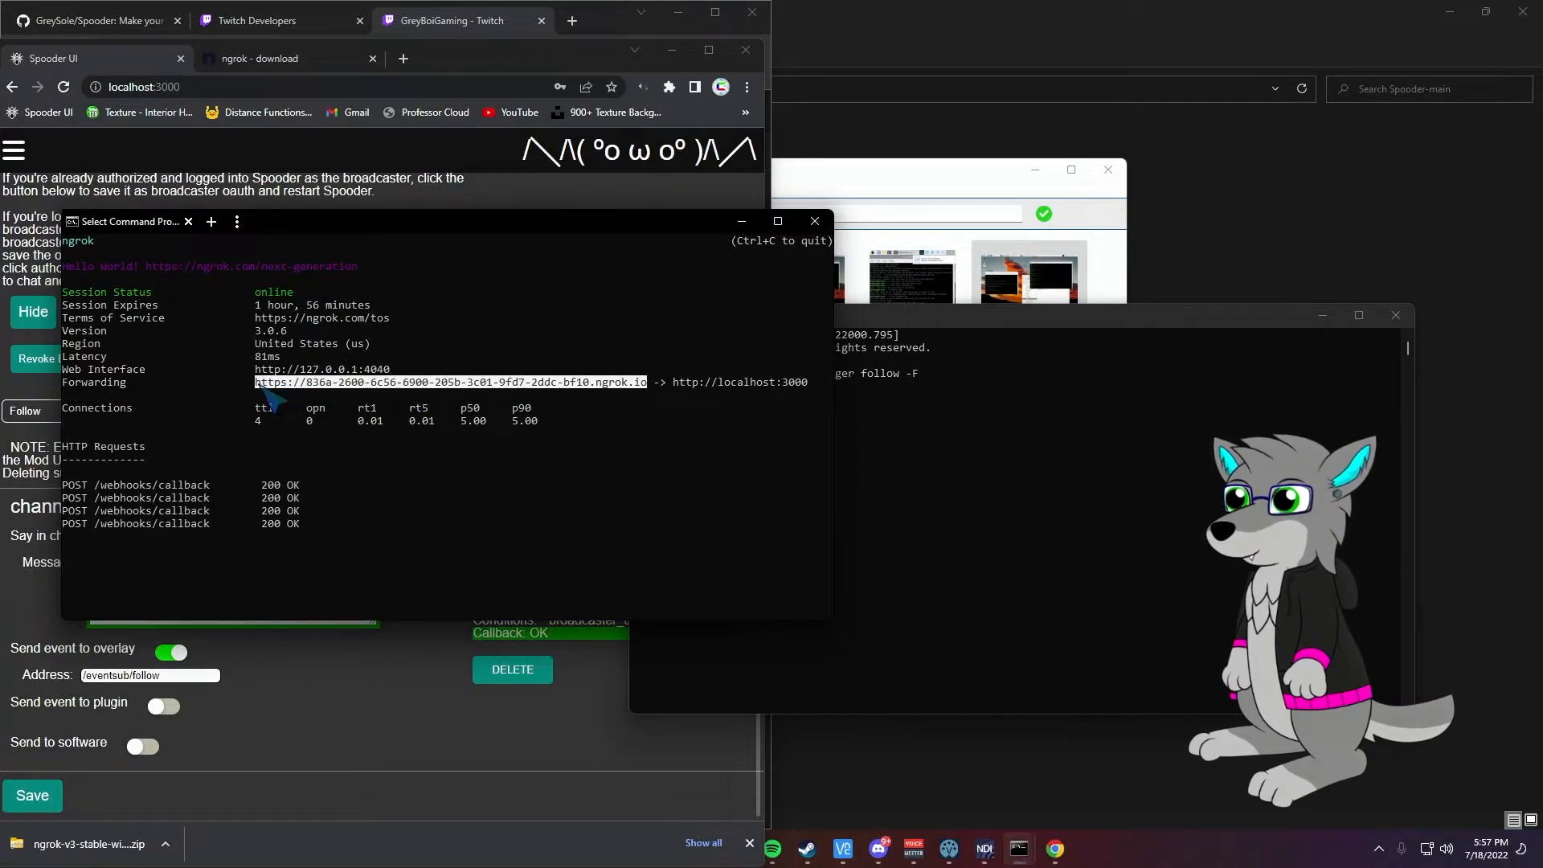
key(ctrl+c)
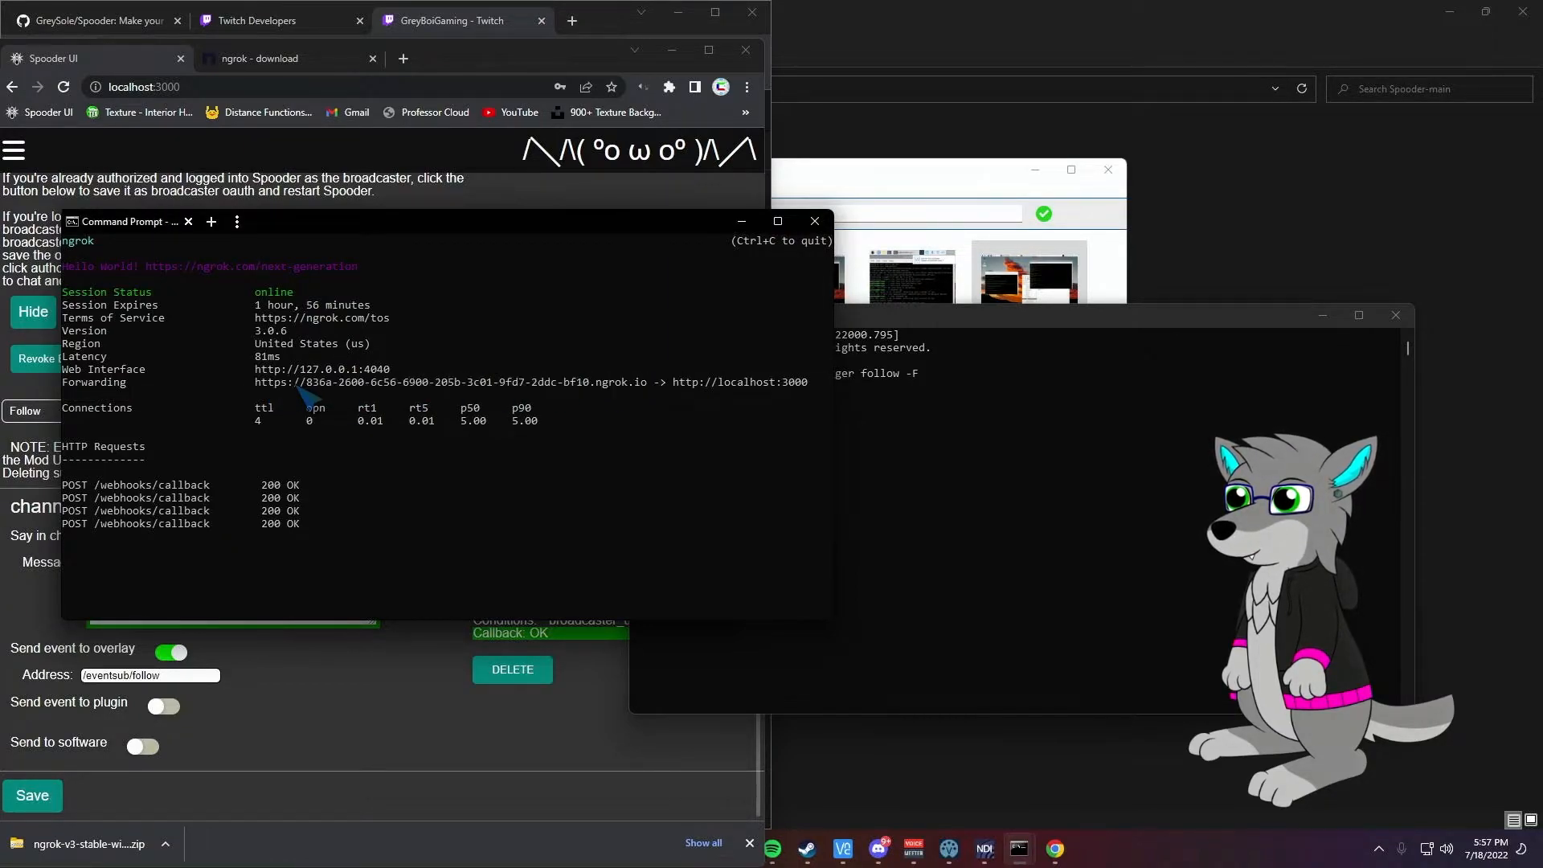
Step: Run twitch event trigger follow -F with the ngrok URL plus /webhooks/callback
click(1029, 468)
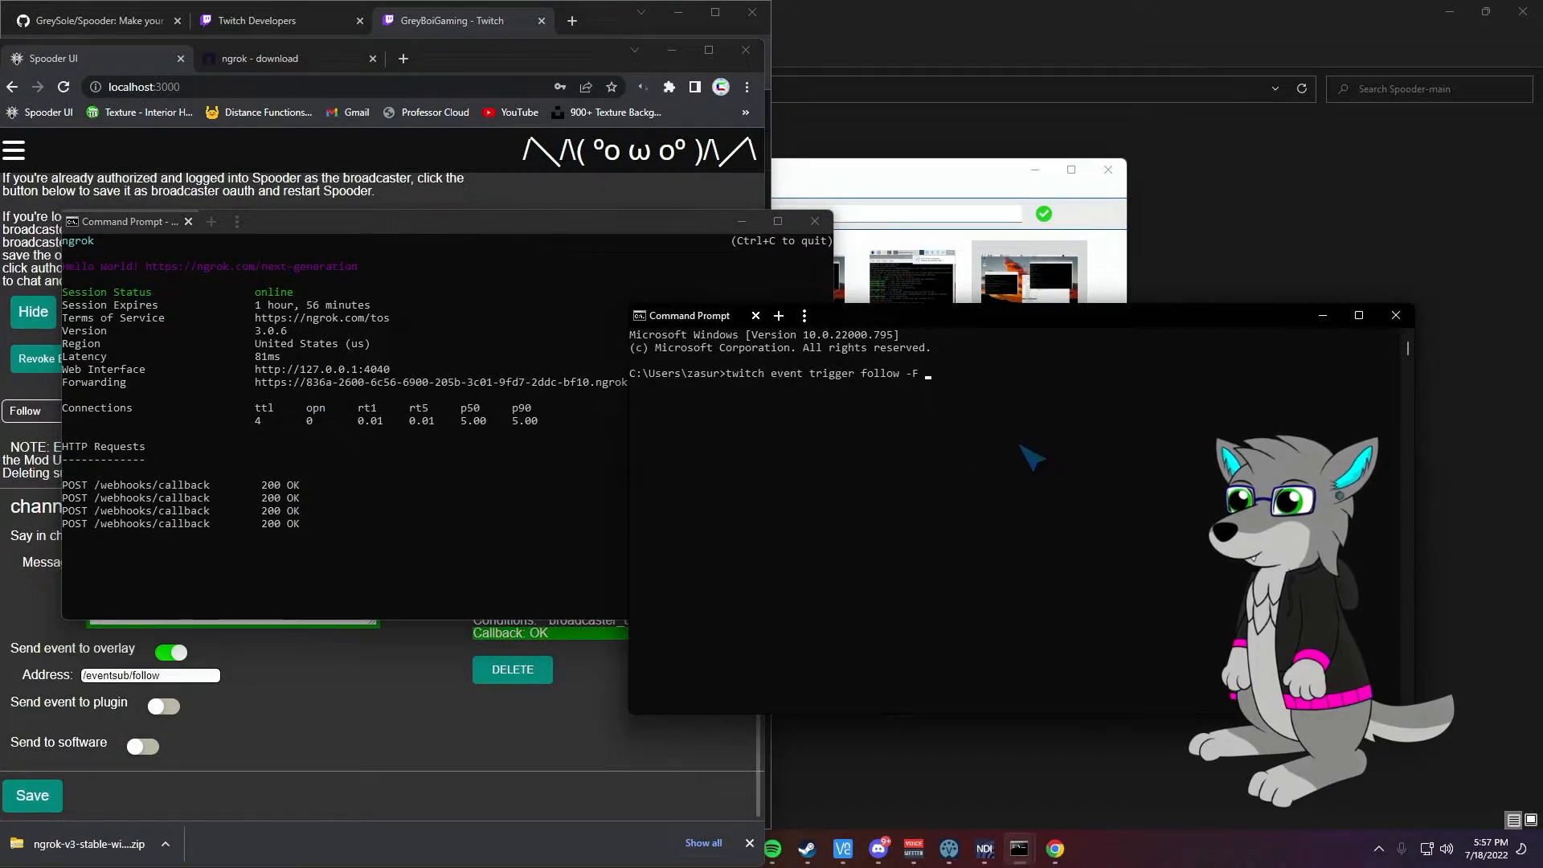
key(ctrl+v)
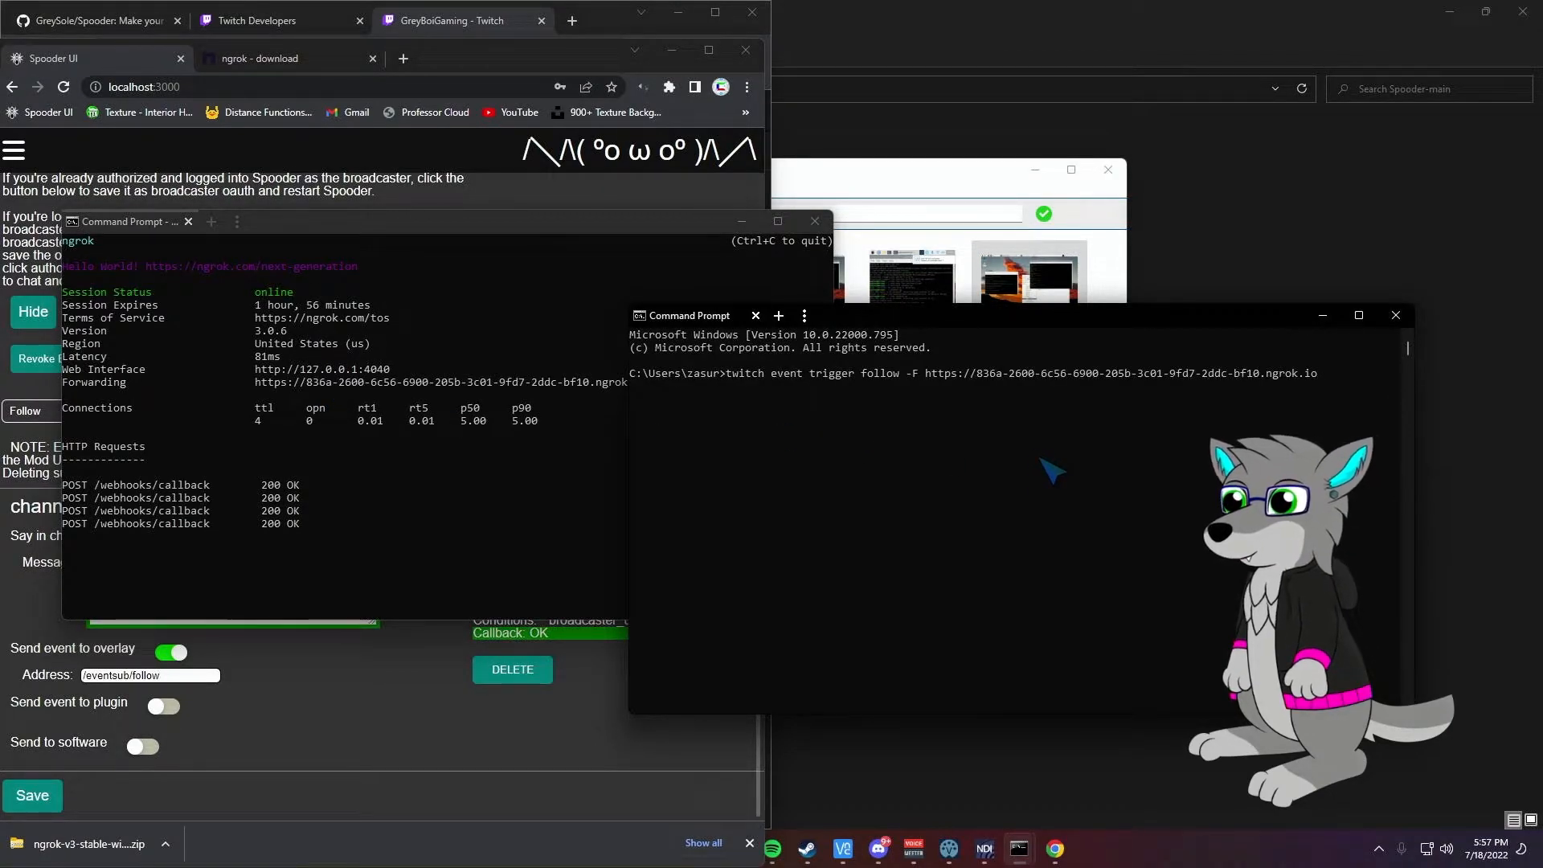
text(/webhooks/callback)
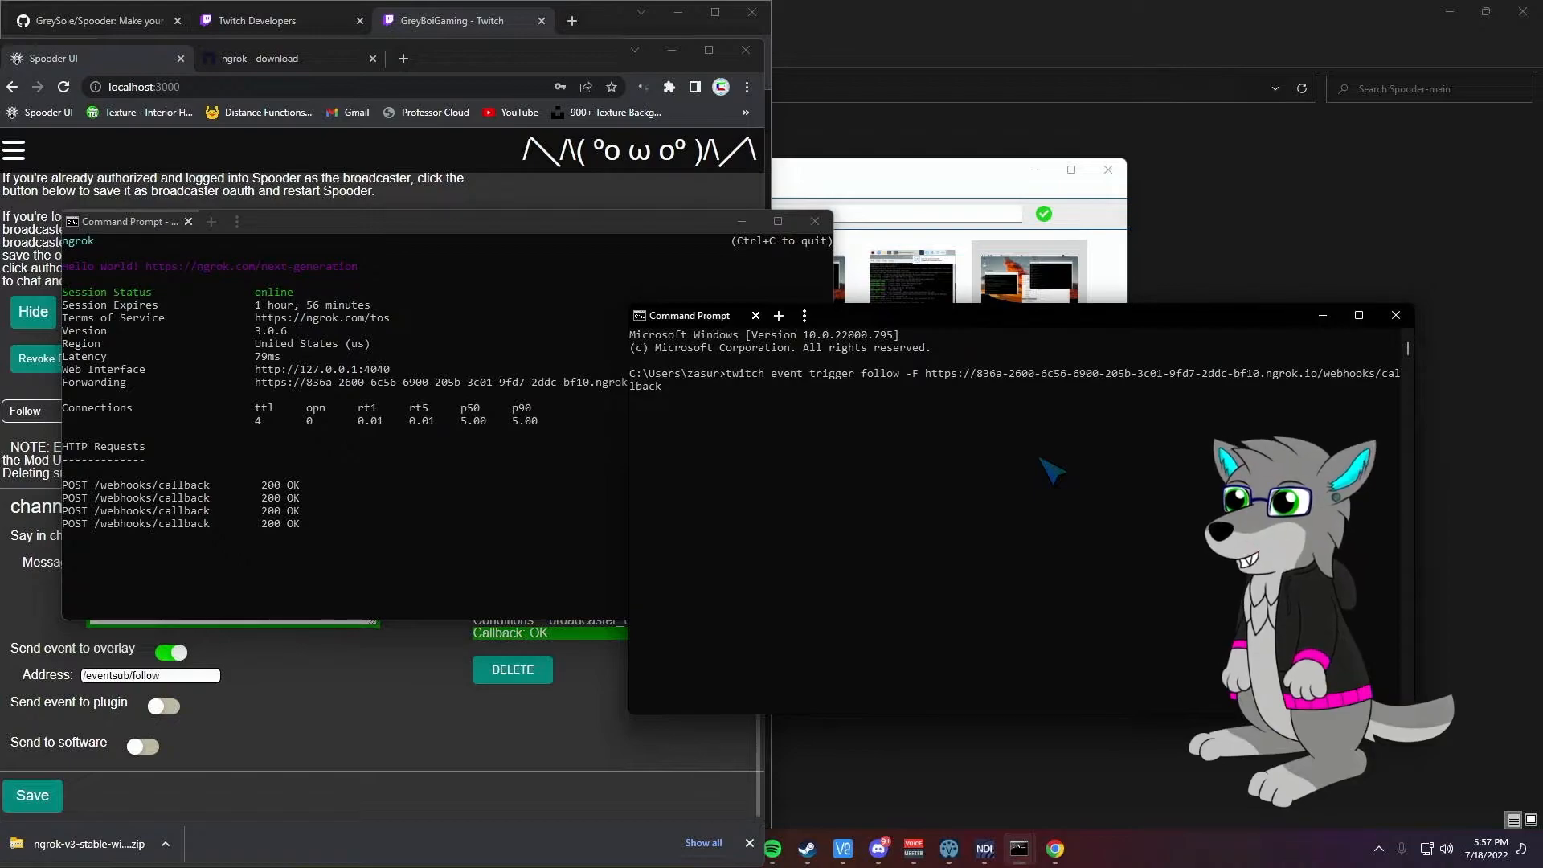
key(Return)
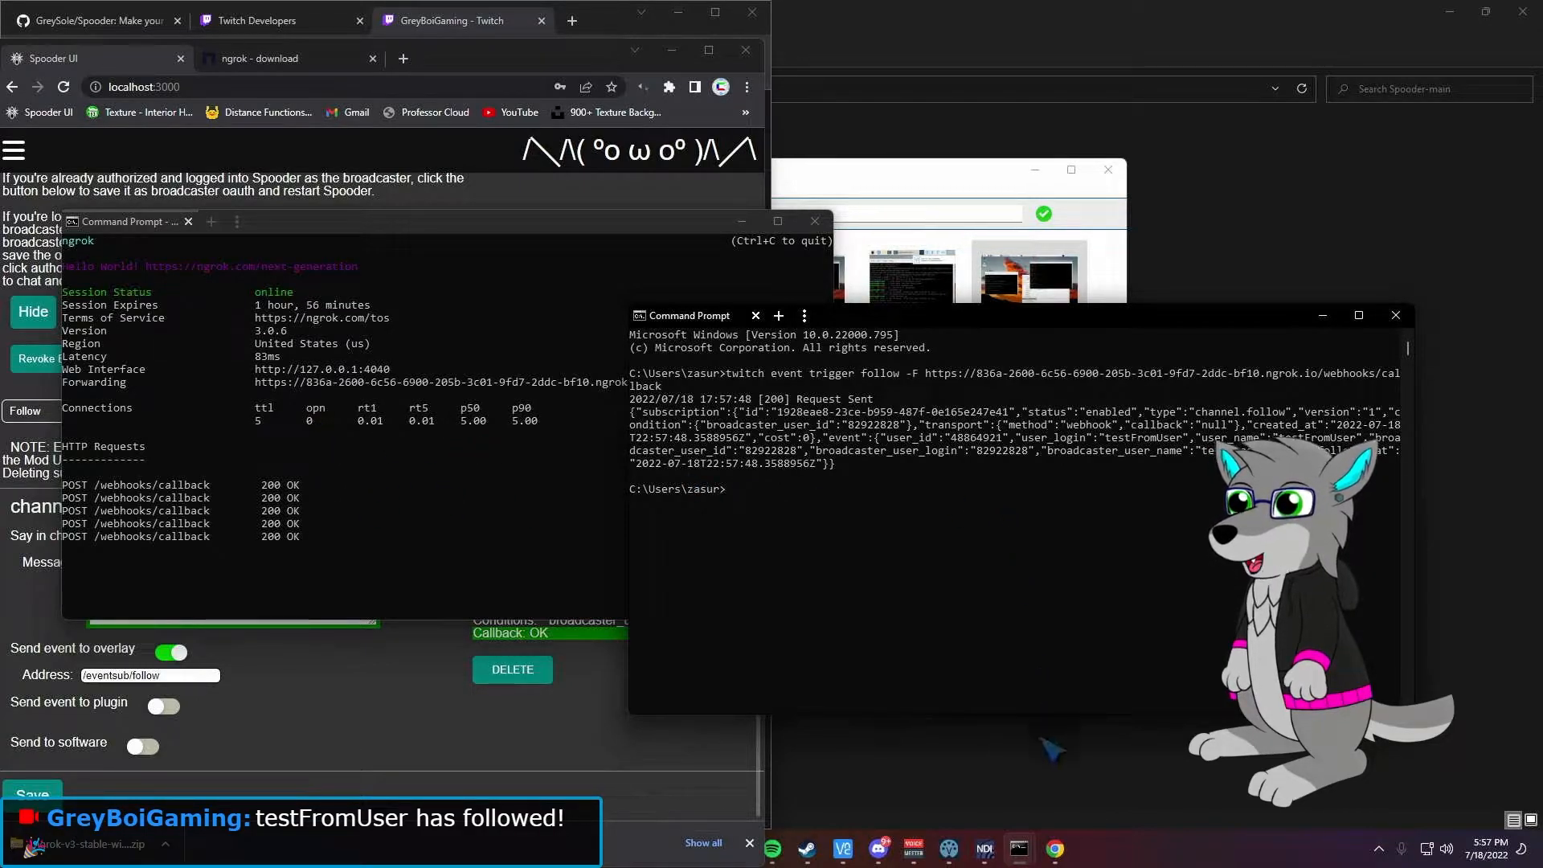
click(1018, 853)
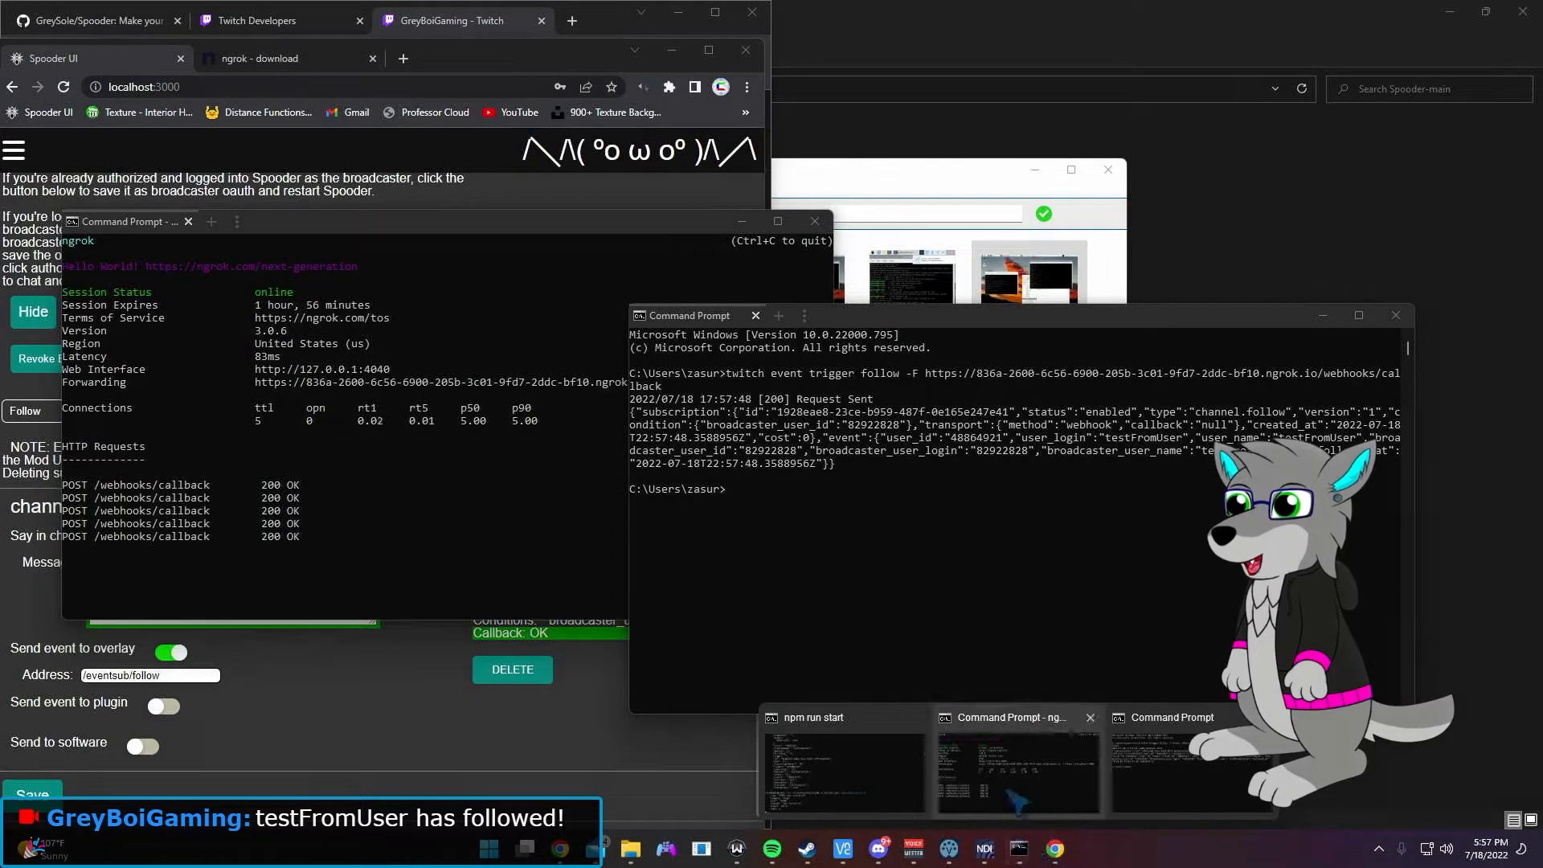
Step: Scroll the Spooder npm console log to find the received channel.follow request
click(905, 778)
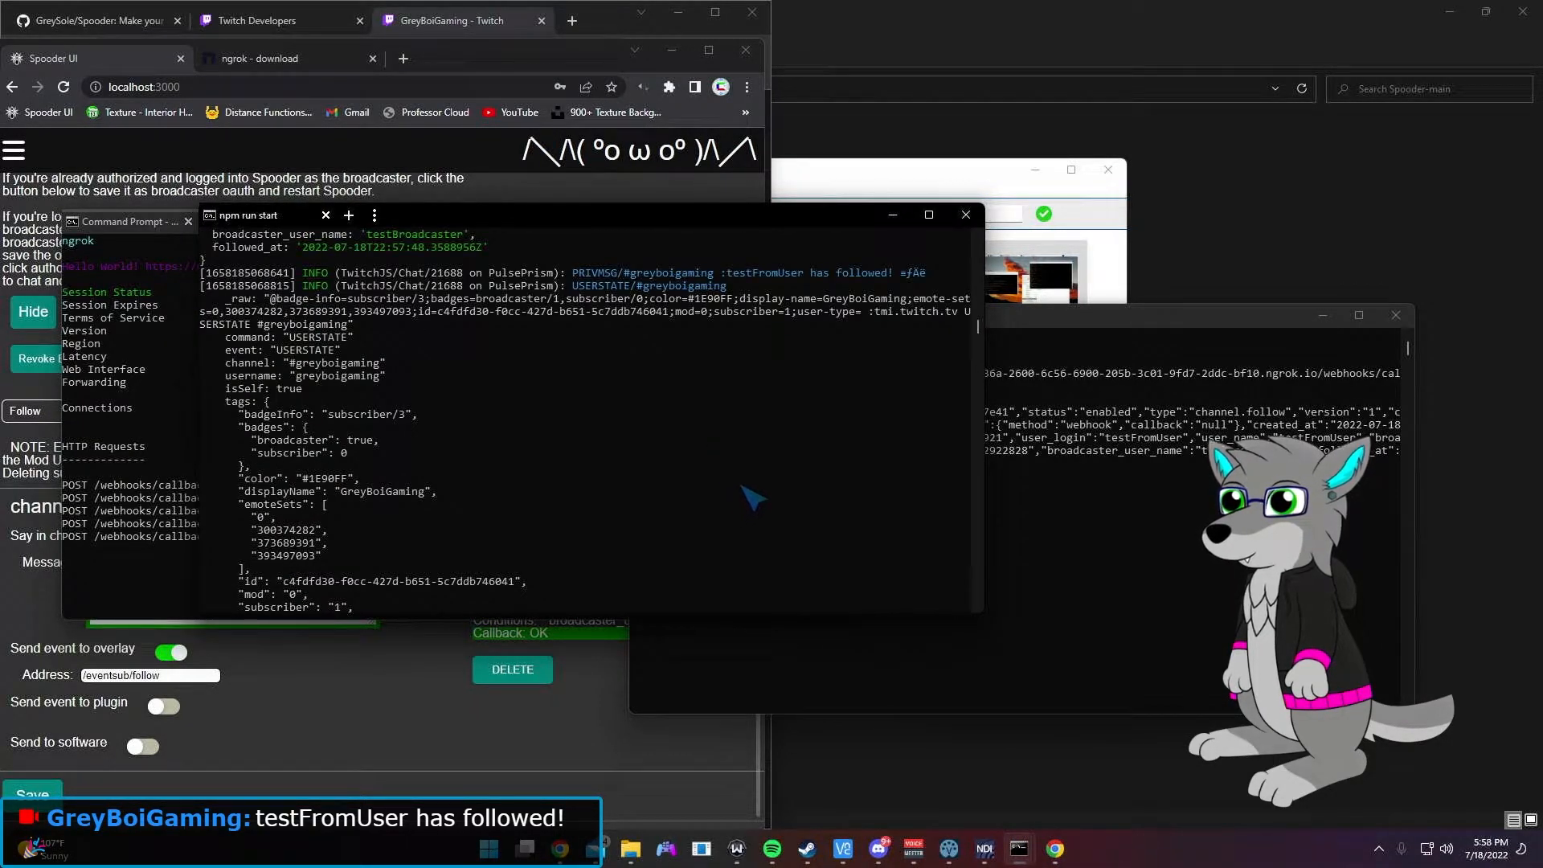
scroll(724, 482, up, 8)
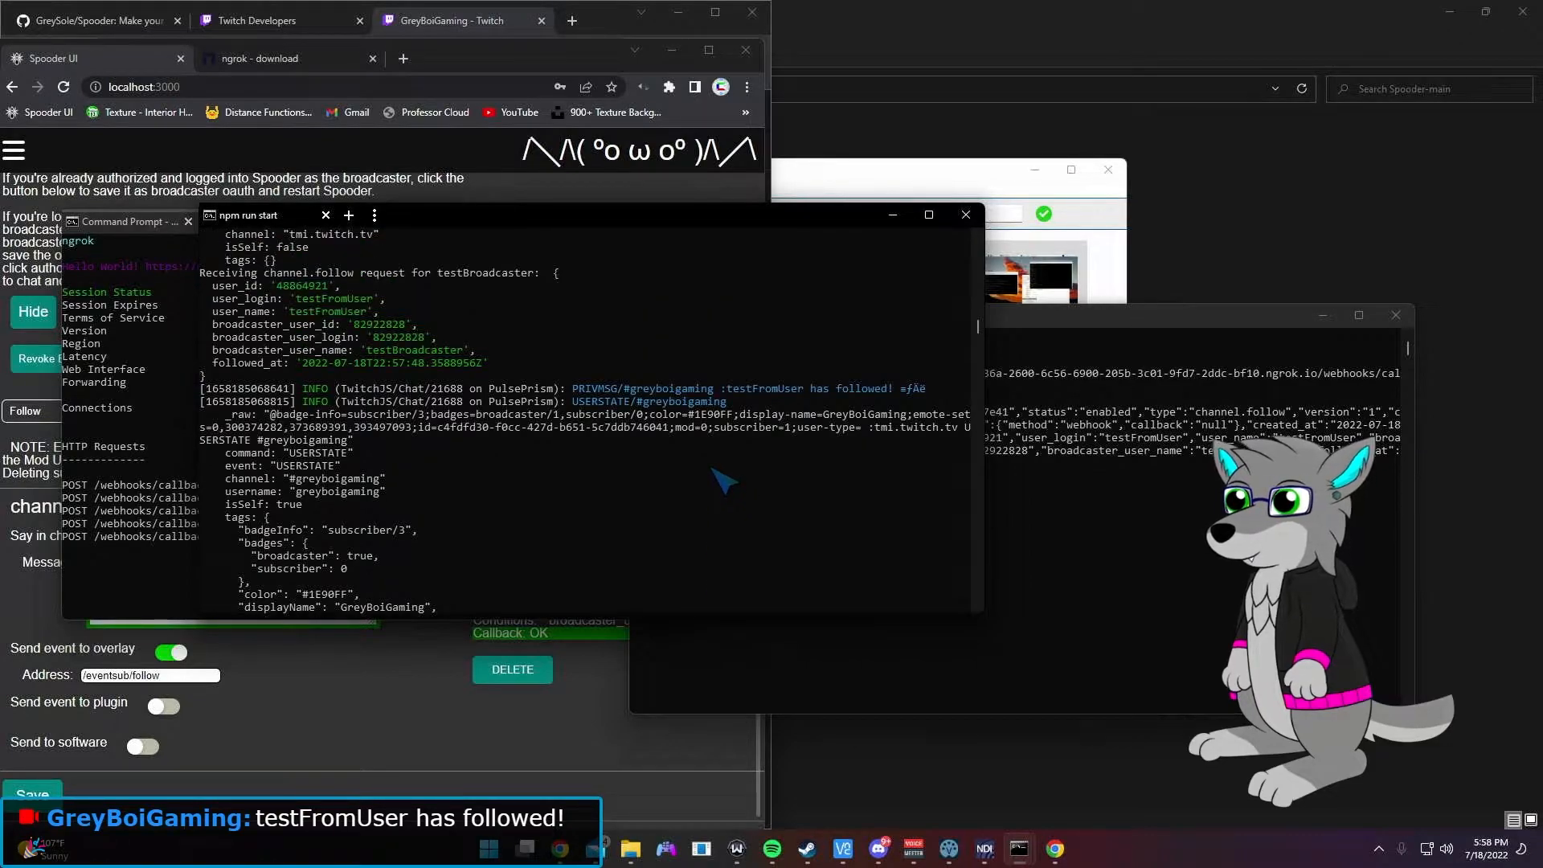
scroll(639, 450, up, 1)
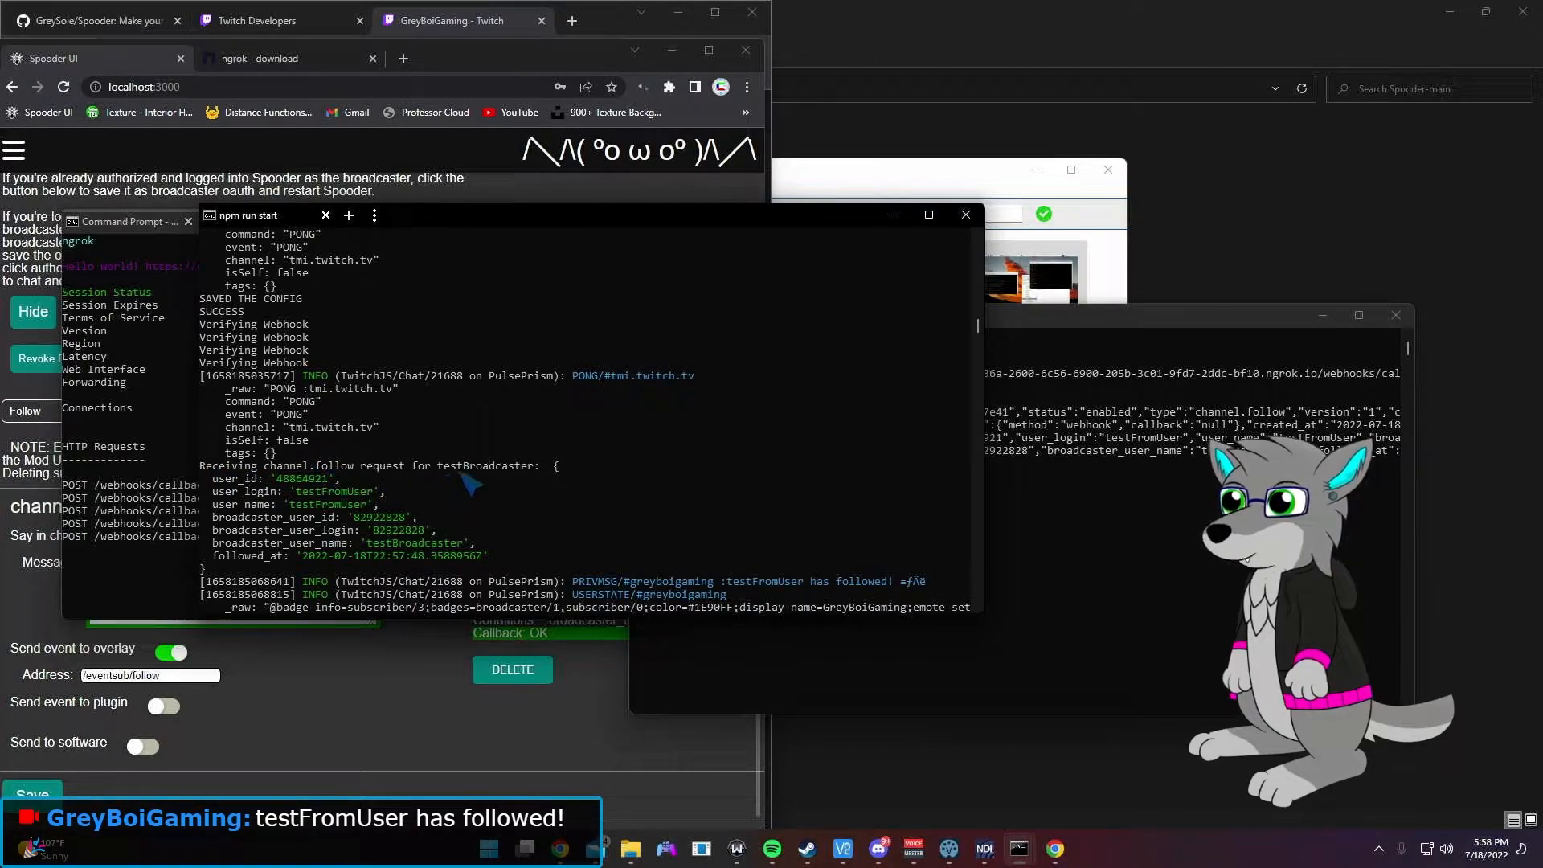
scroll(450, 474, down, 4)
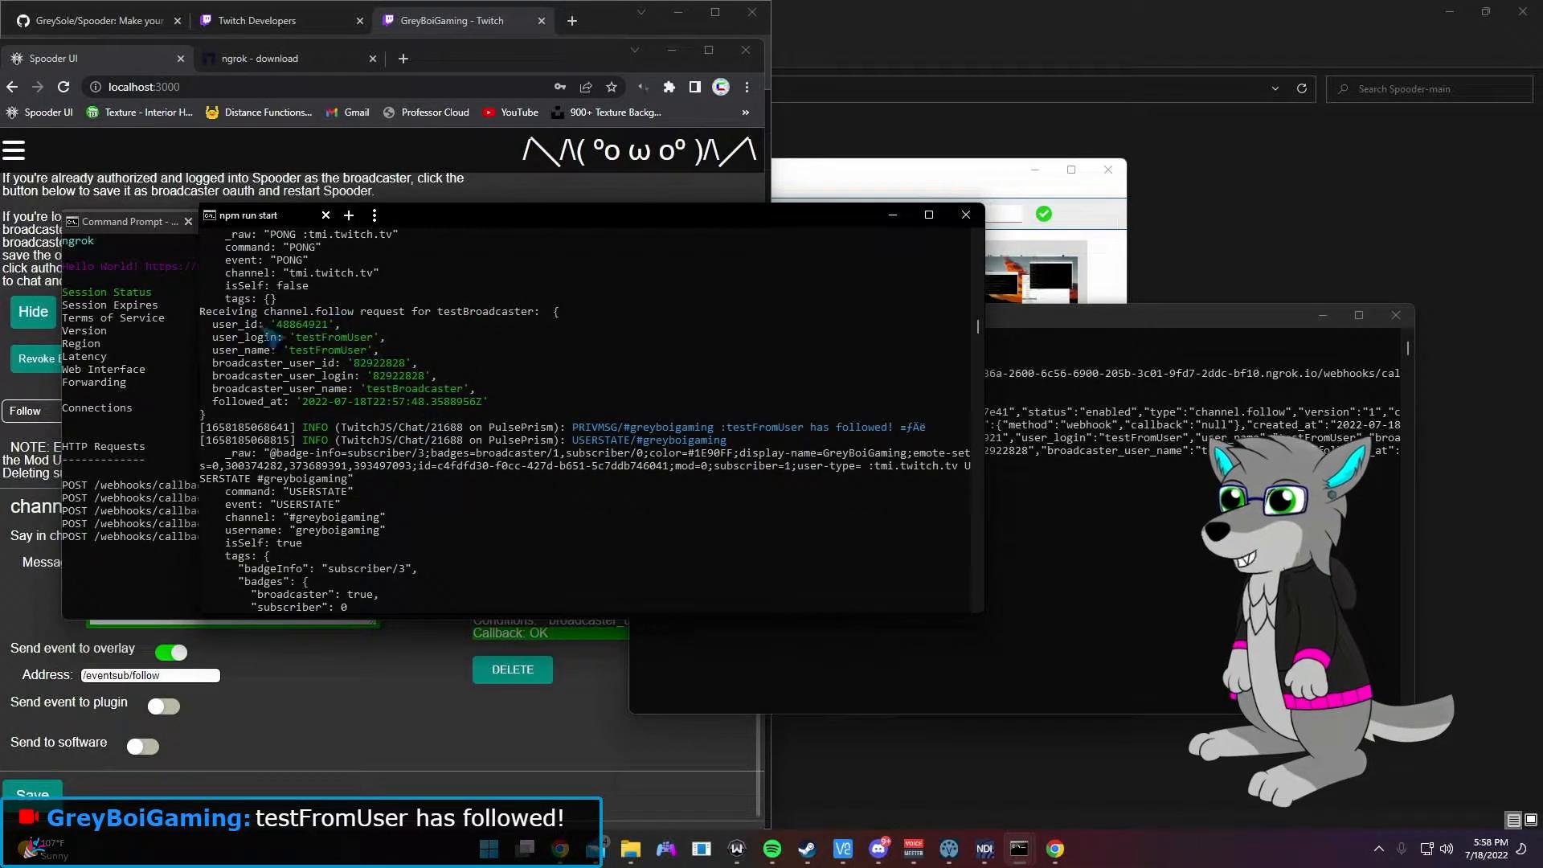
scroll(329, 406, down, 5)
scroll(424, 419, down, 6)
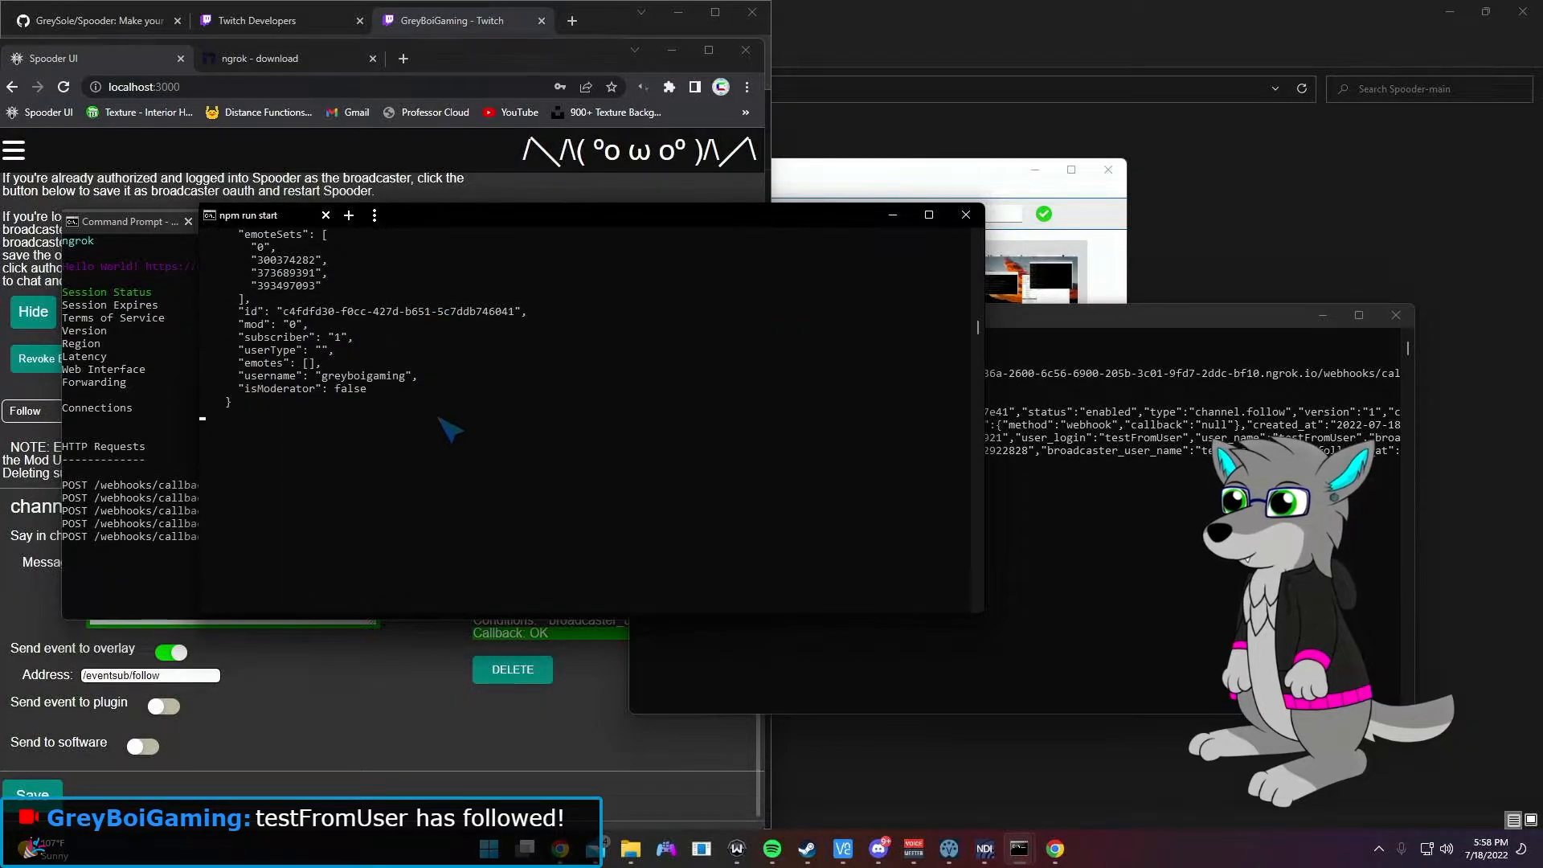
scroll(453, 430, up, 6)
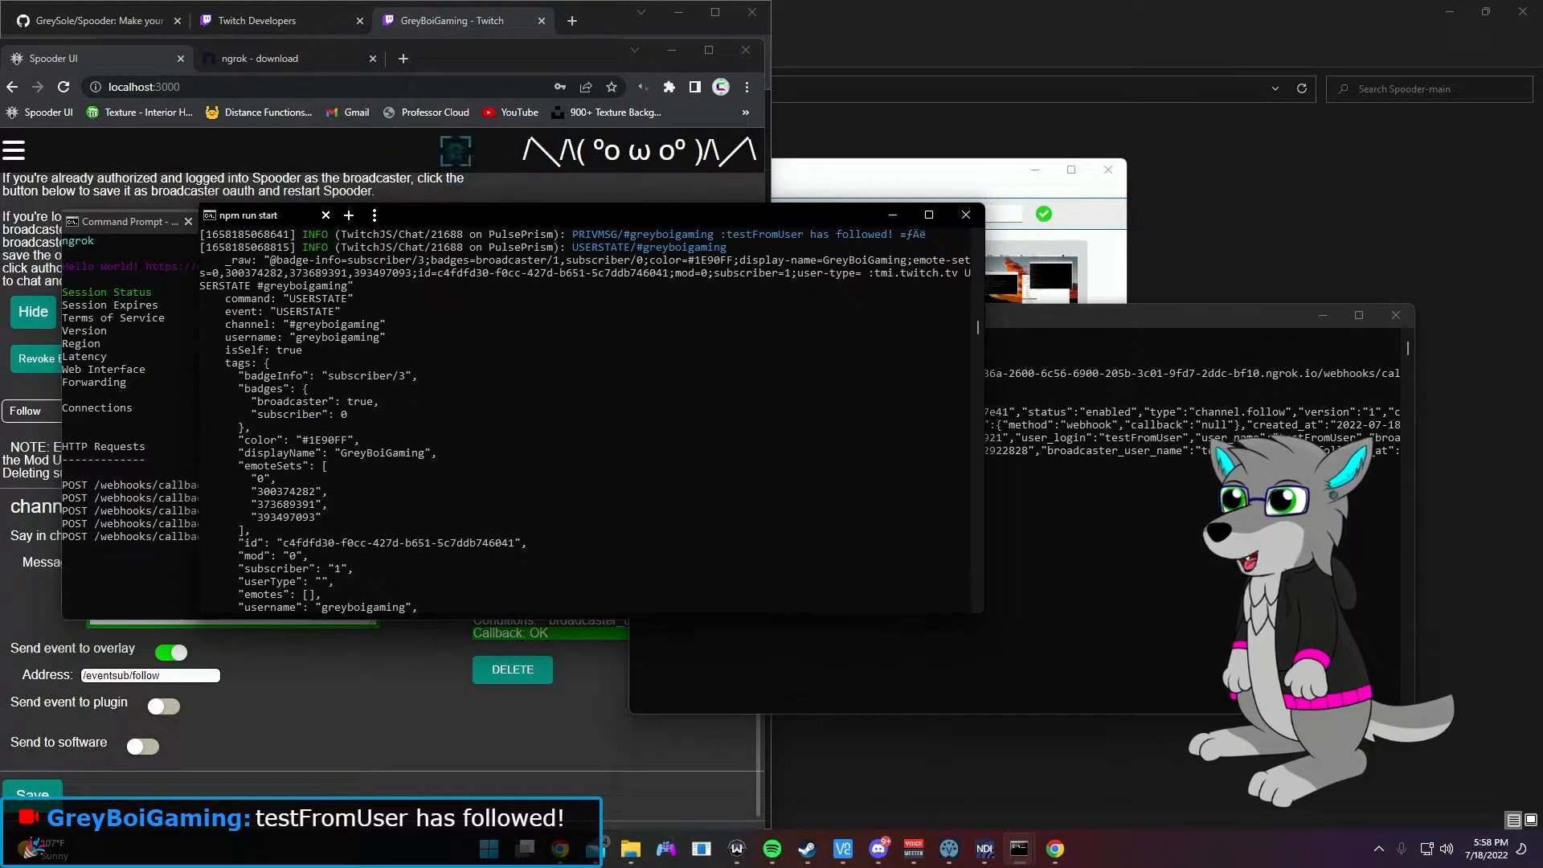
click(500, 32)
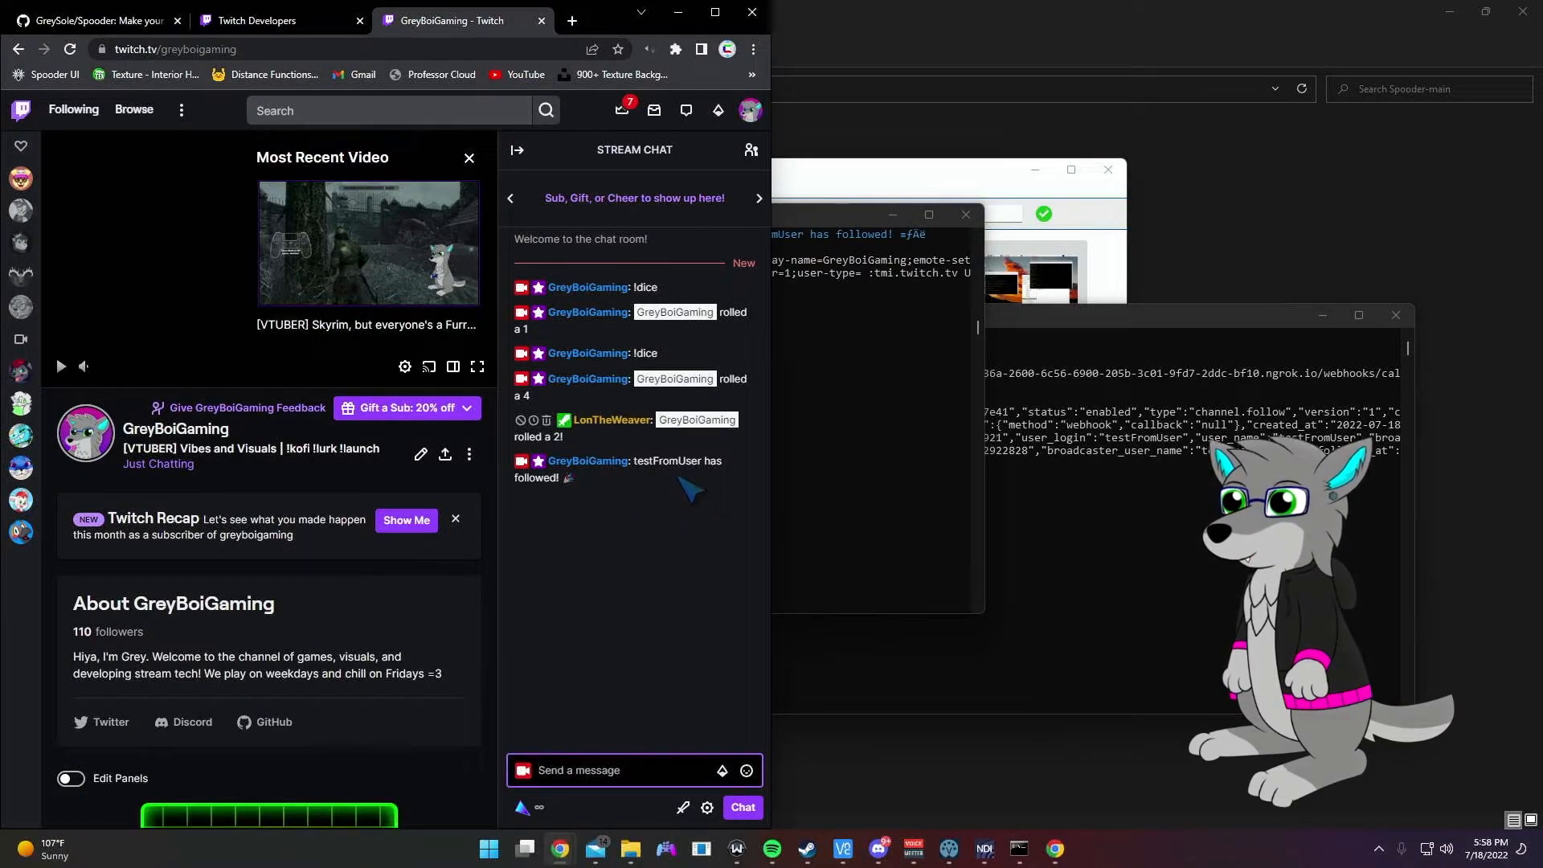
Step: Confirm the 'testFromUser has followed! 🎉' message in Twitch chat, then return to Spooder
click(915, 525)
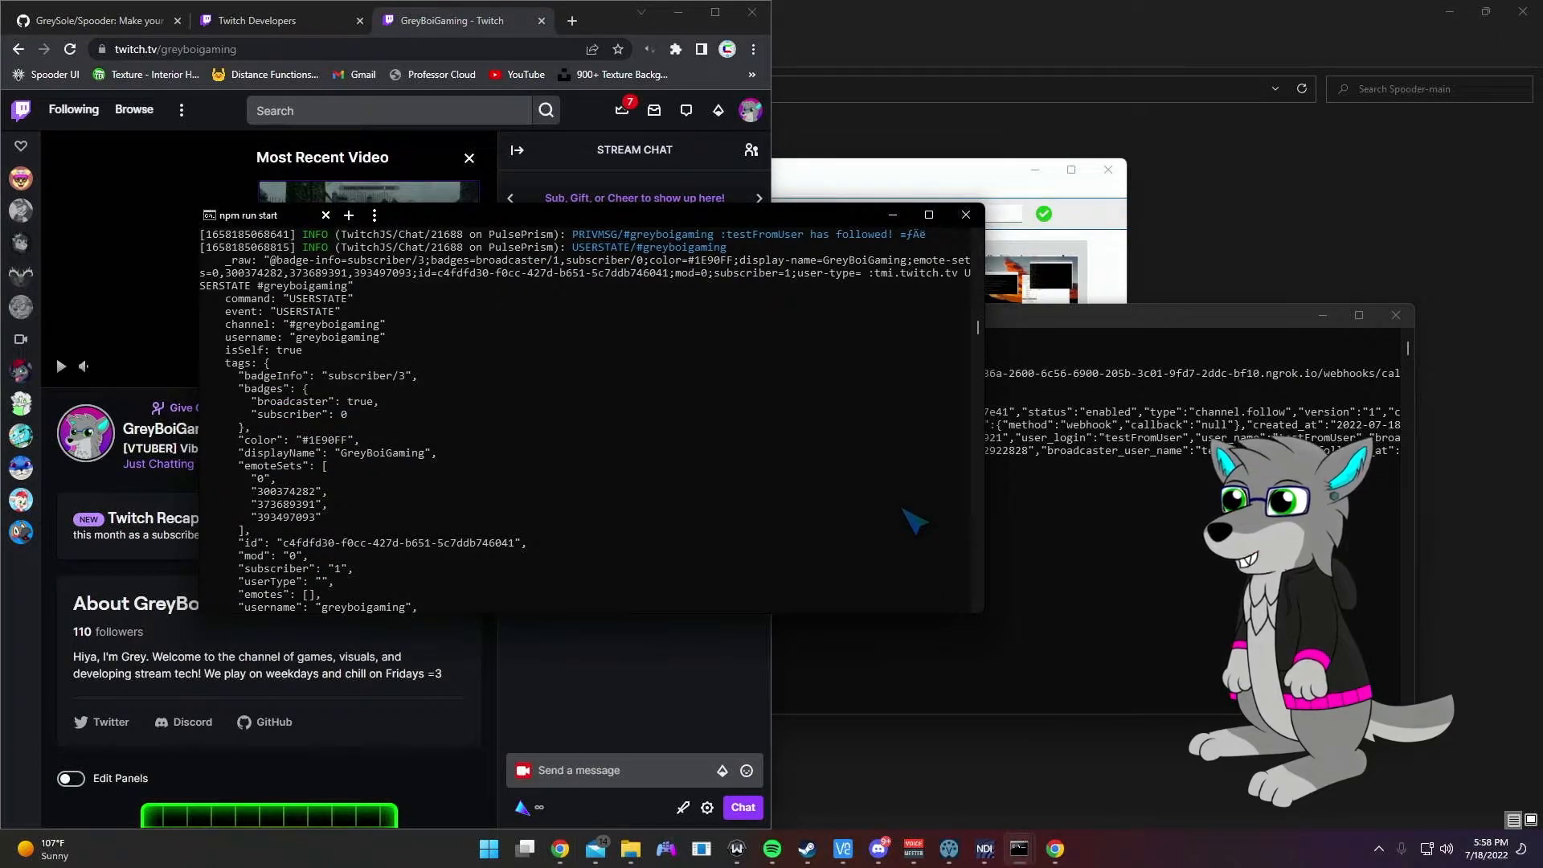
click(682, 712)
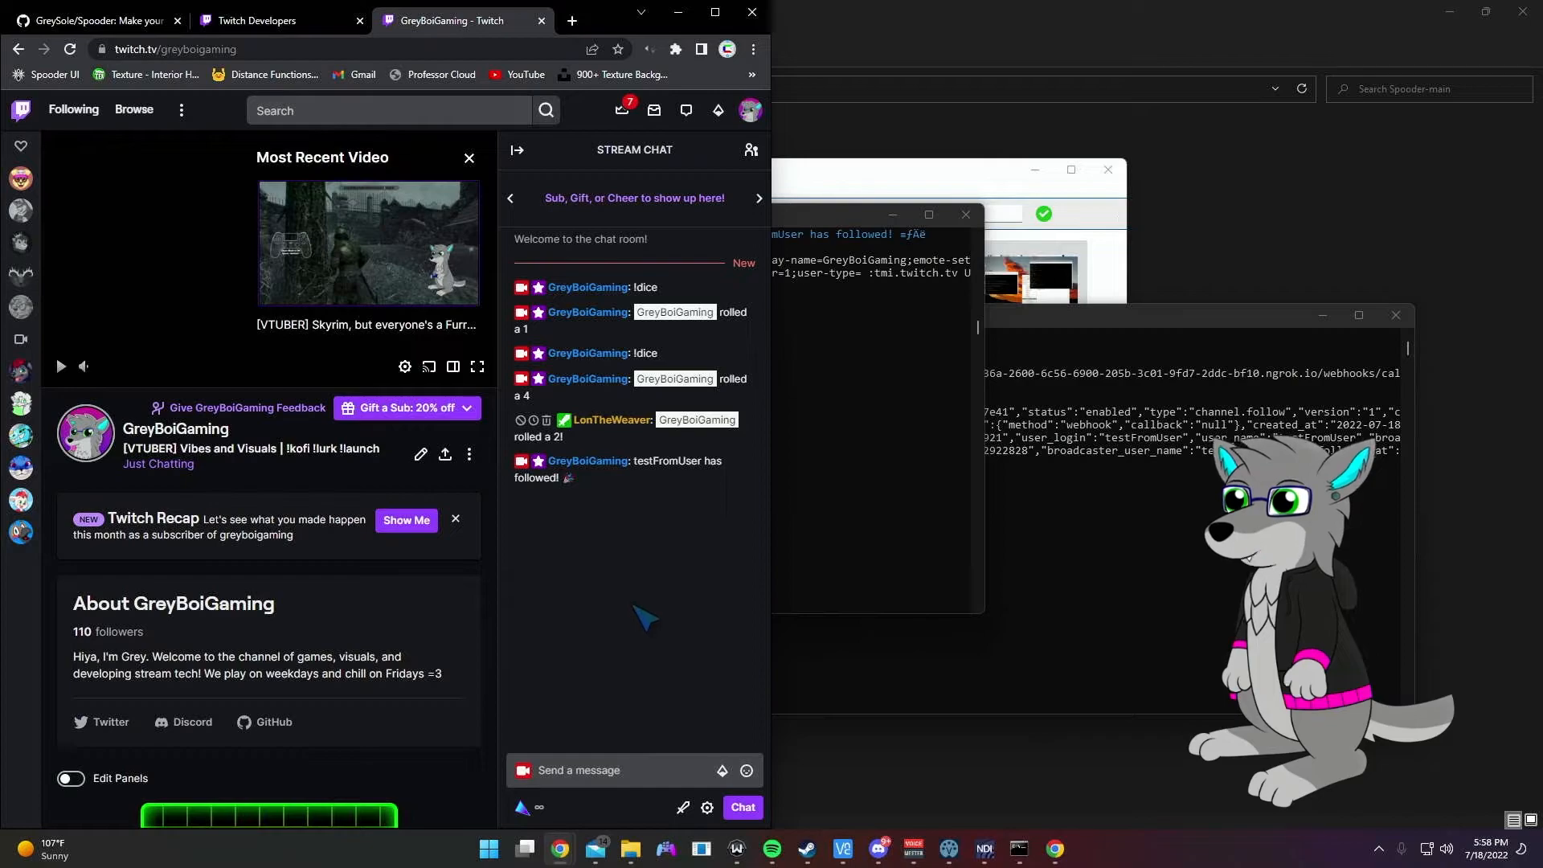
key(alt+Tab)
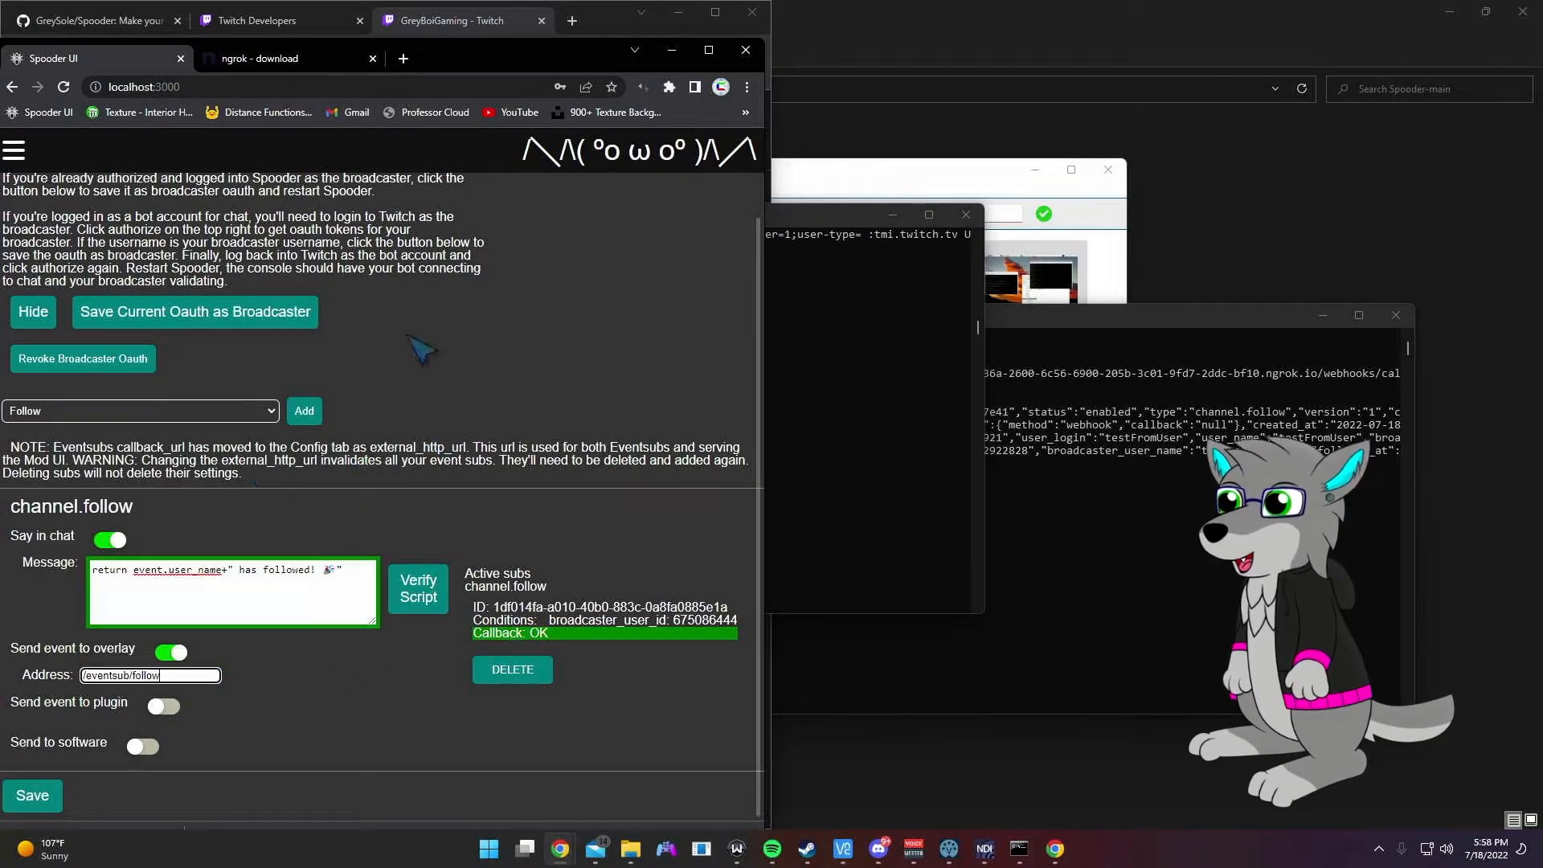
Step: Leave Deck Mode and return to Setup Mode's EventSub settings
click(176, 165)
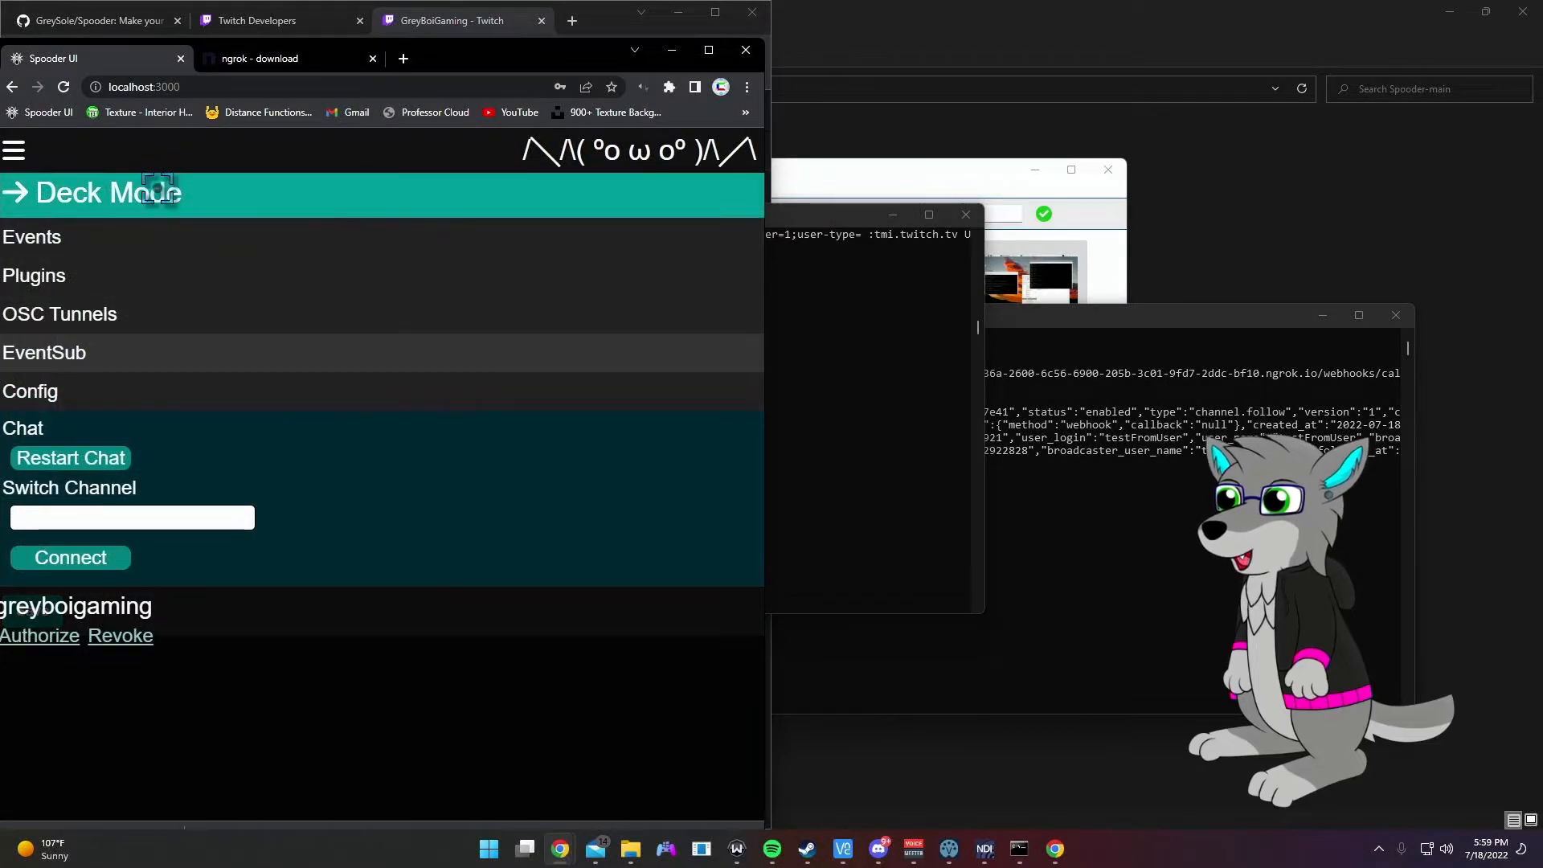
click(155, 192)
drag(526, 64, 762, 50)
click(546, 139)
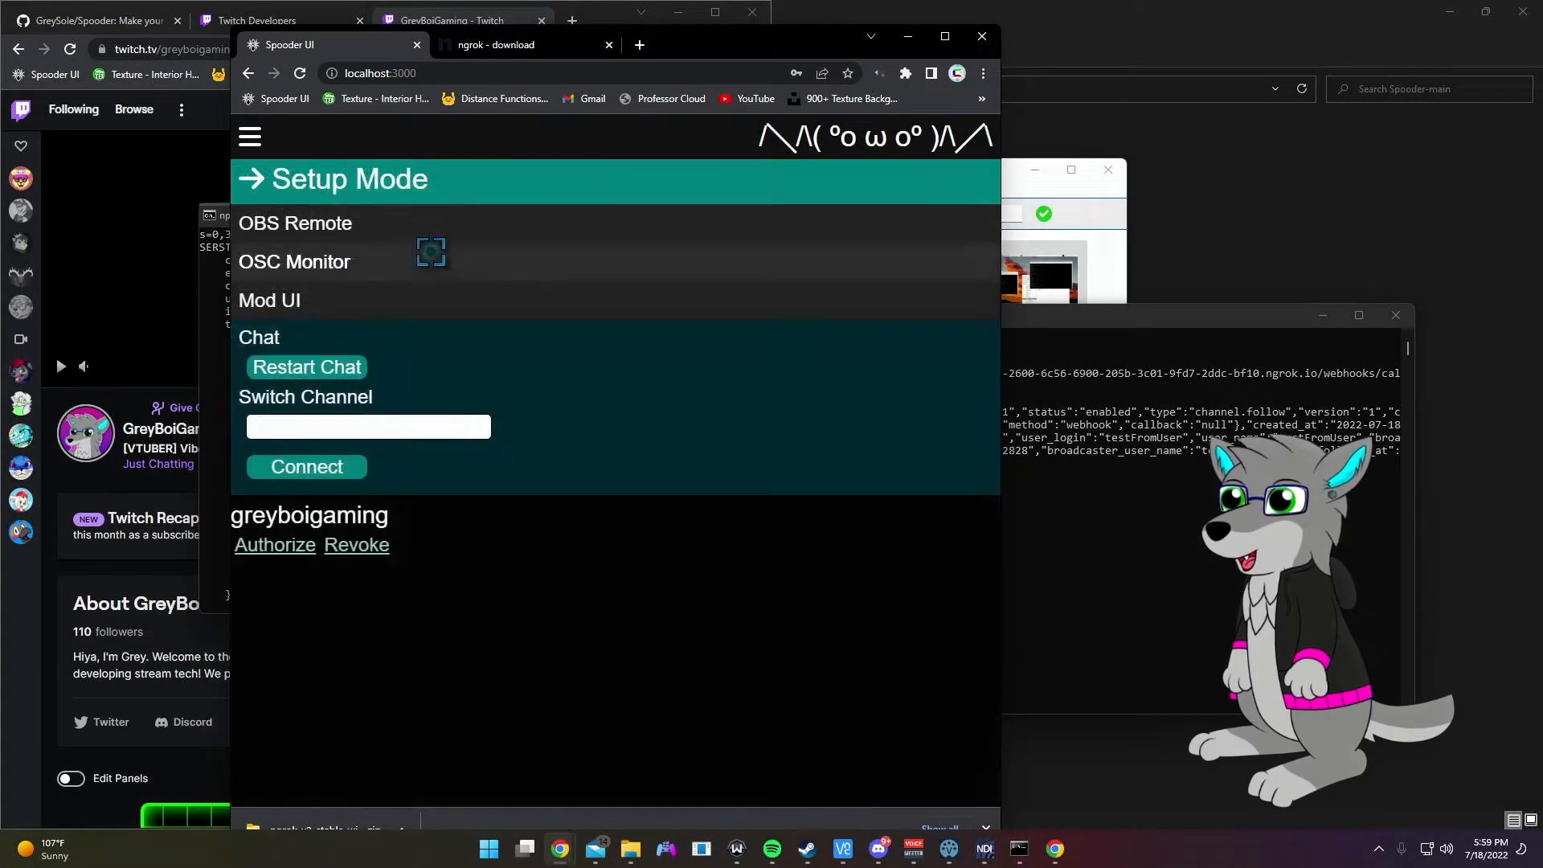
click(445, 177)
scroll(643, 543, down, 1)
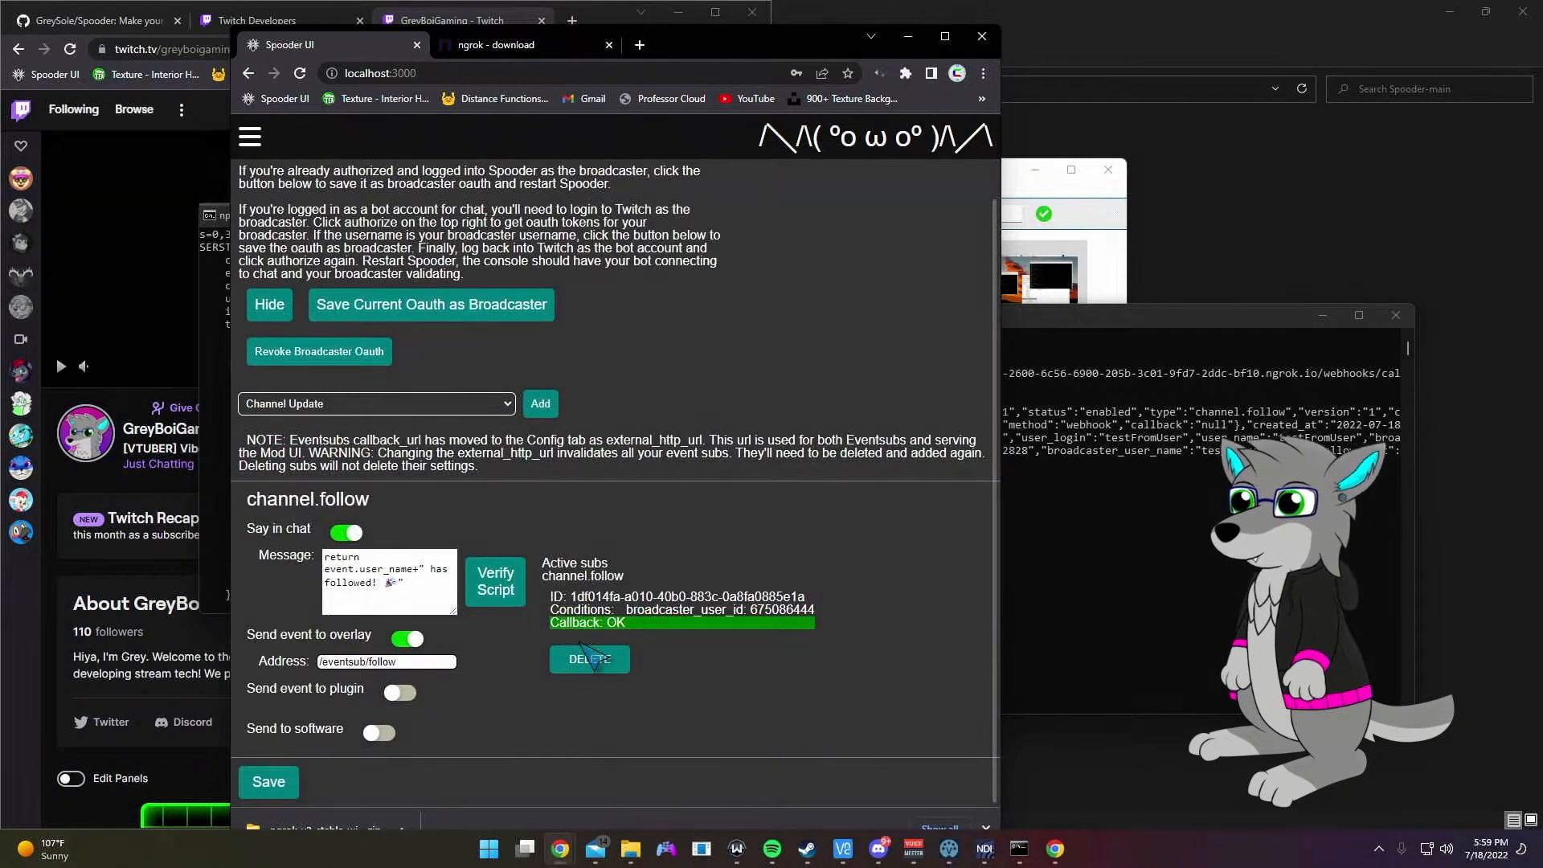
Step: Check the Callback status, then delete the existing channel.follow subscription
drag(628, 623, 558, 613)
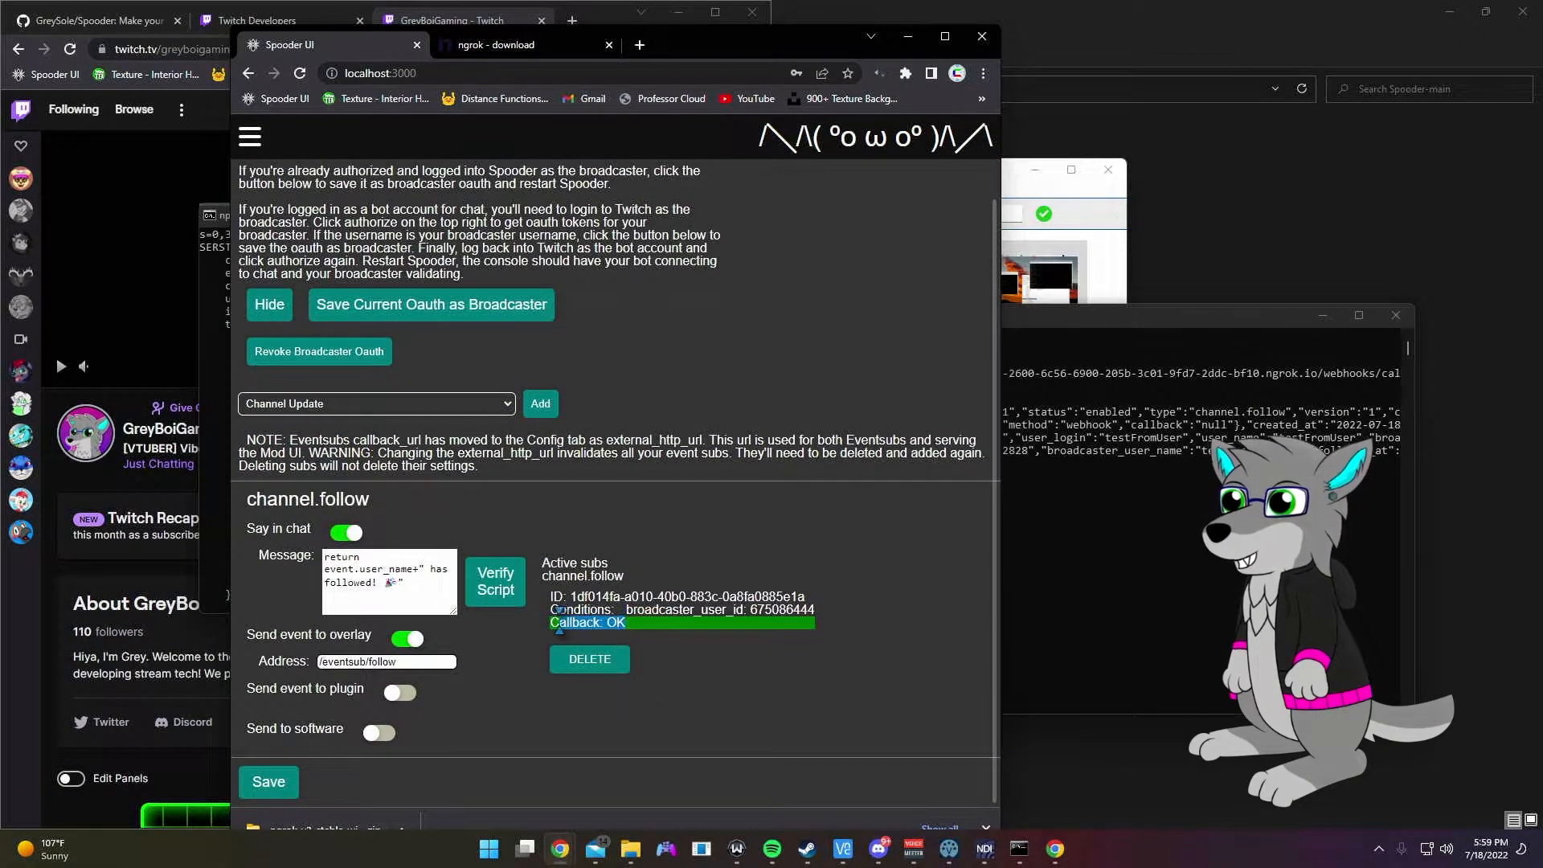
click(660, 630)
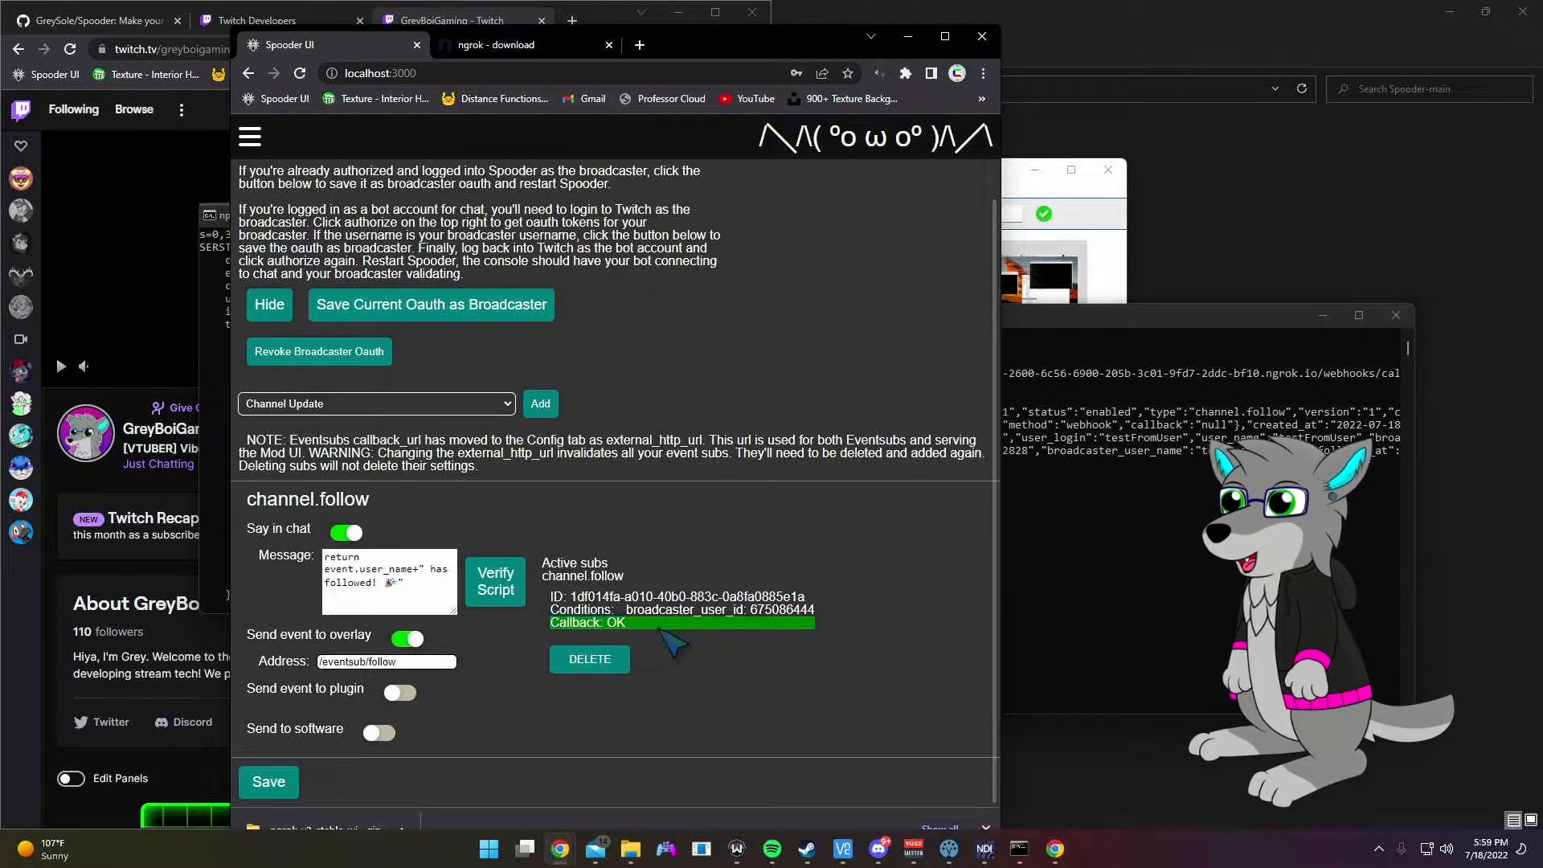
middle_click(668, 614)
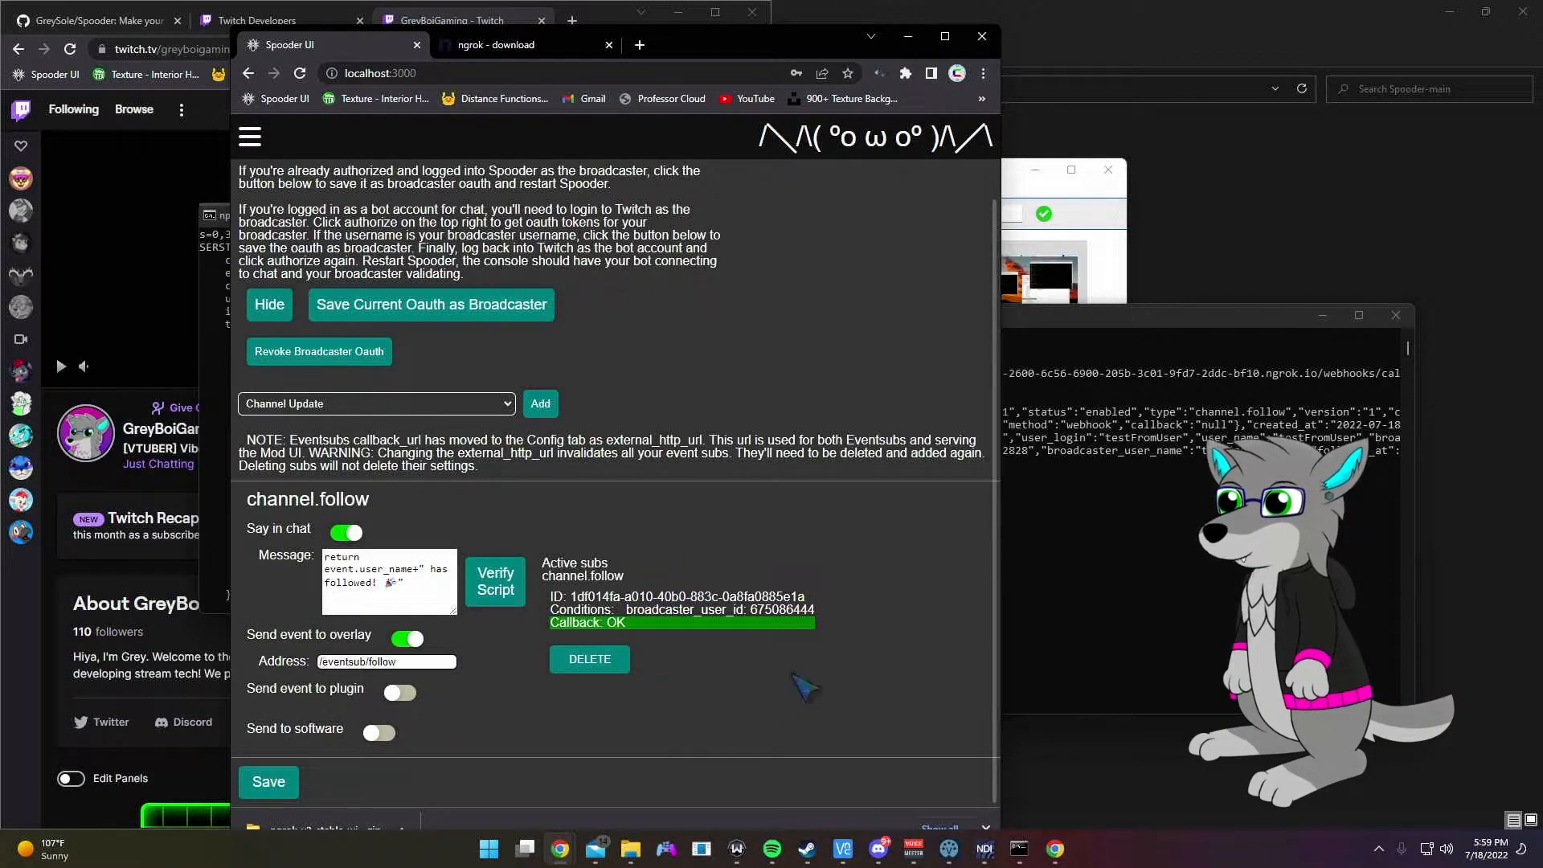
drag(737, 52, 735, 19)
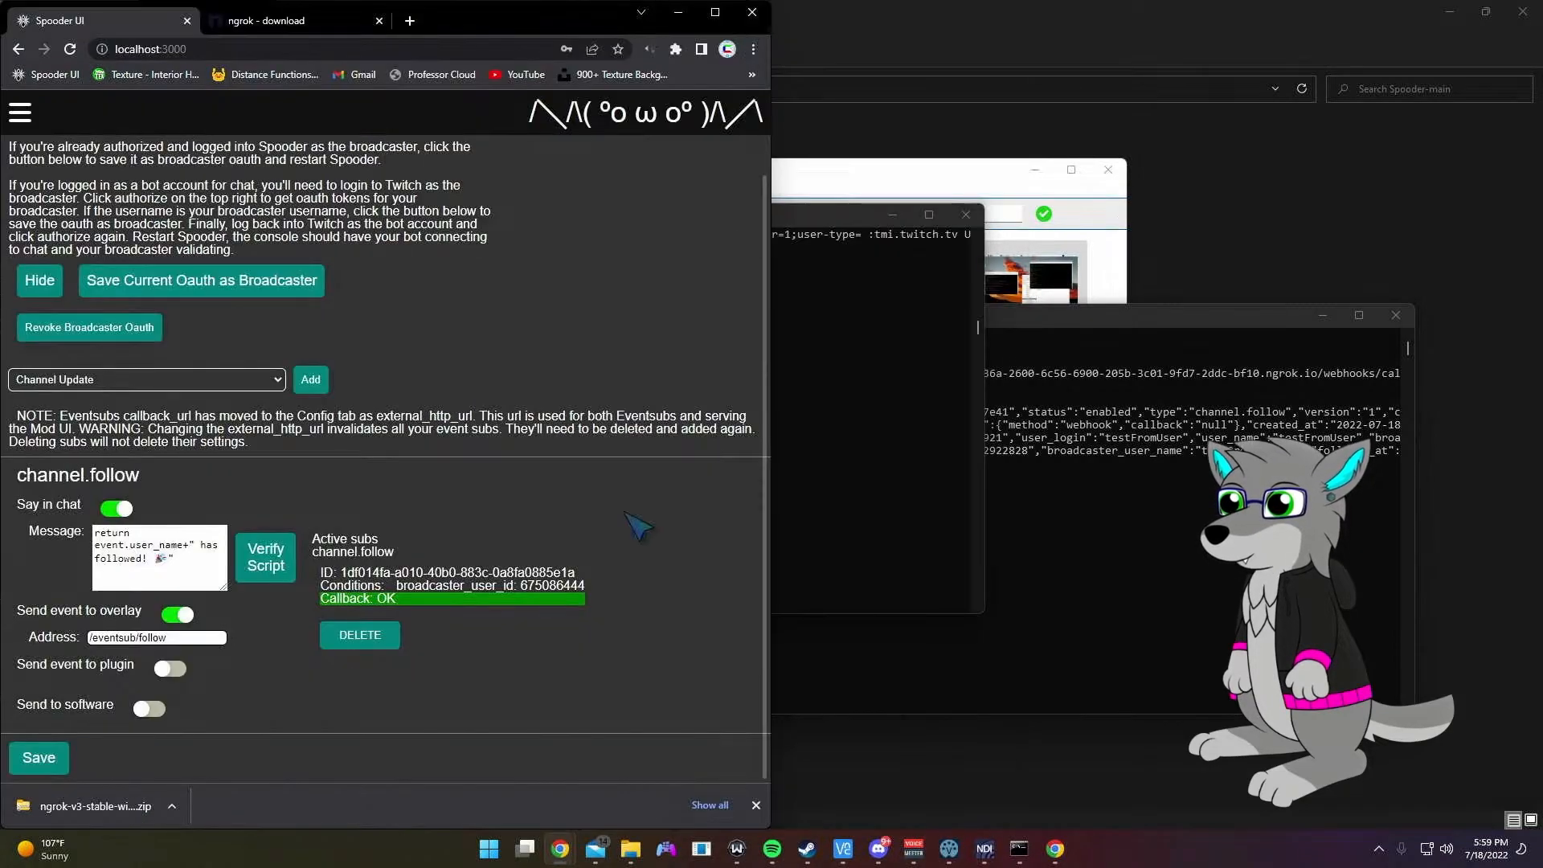
click(360, 660)
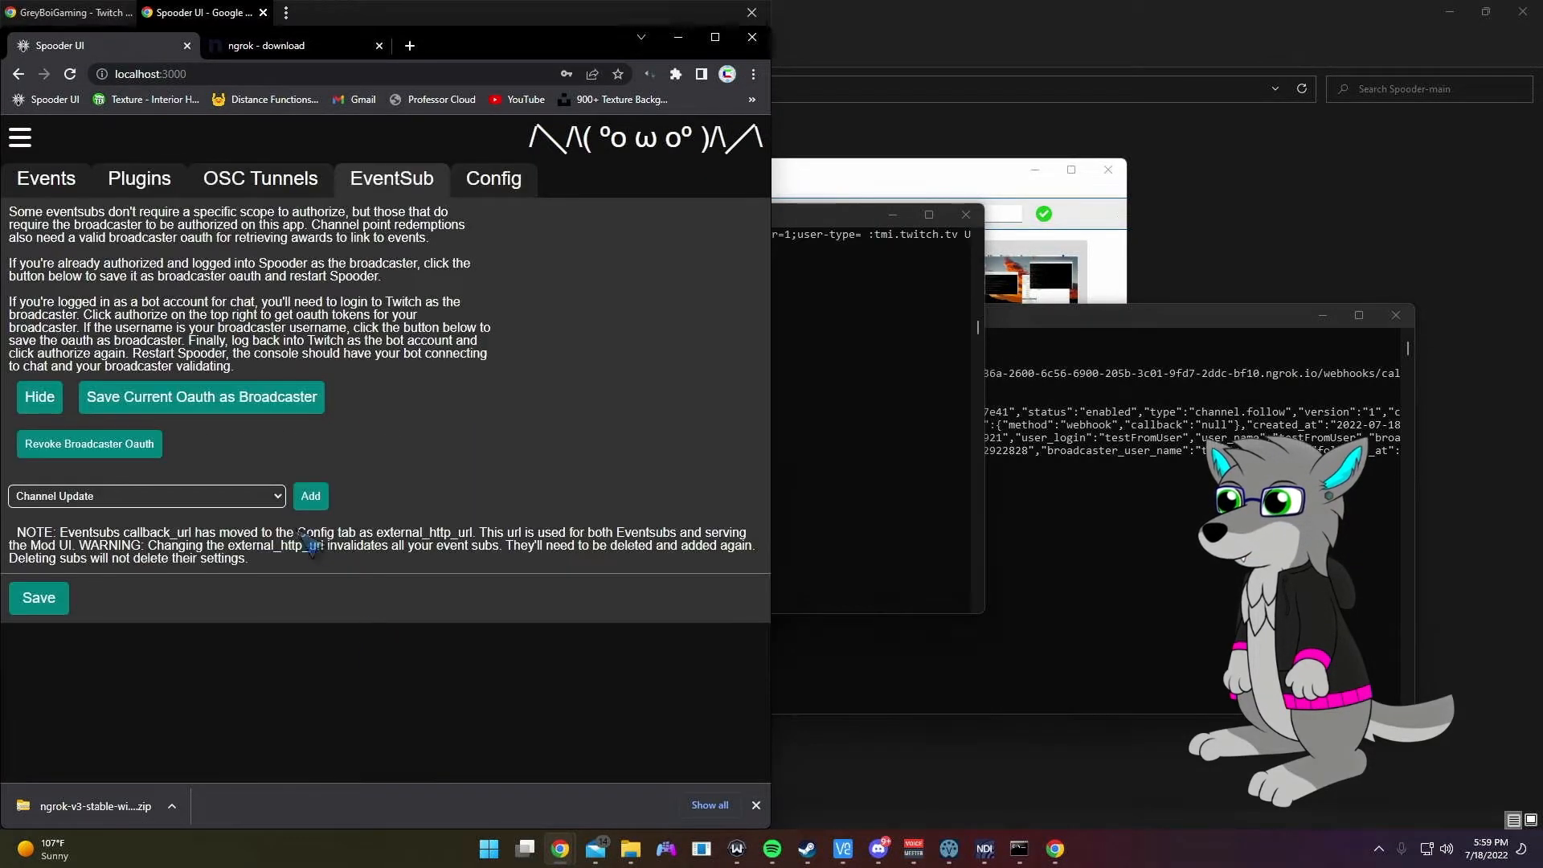
Step: Add a new Follow event subscription from the EventSub type list
click(249, 496)
click(96, 518)
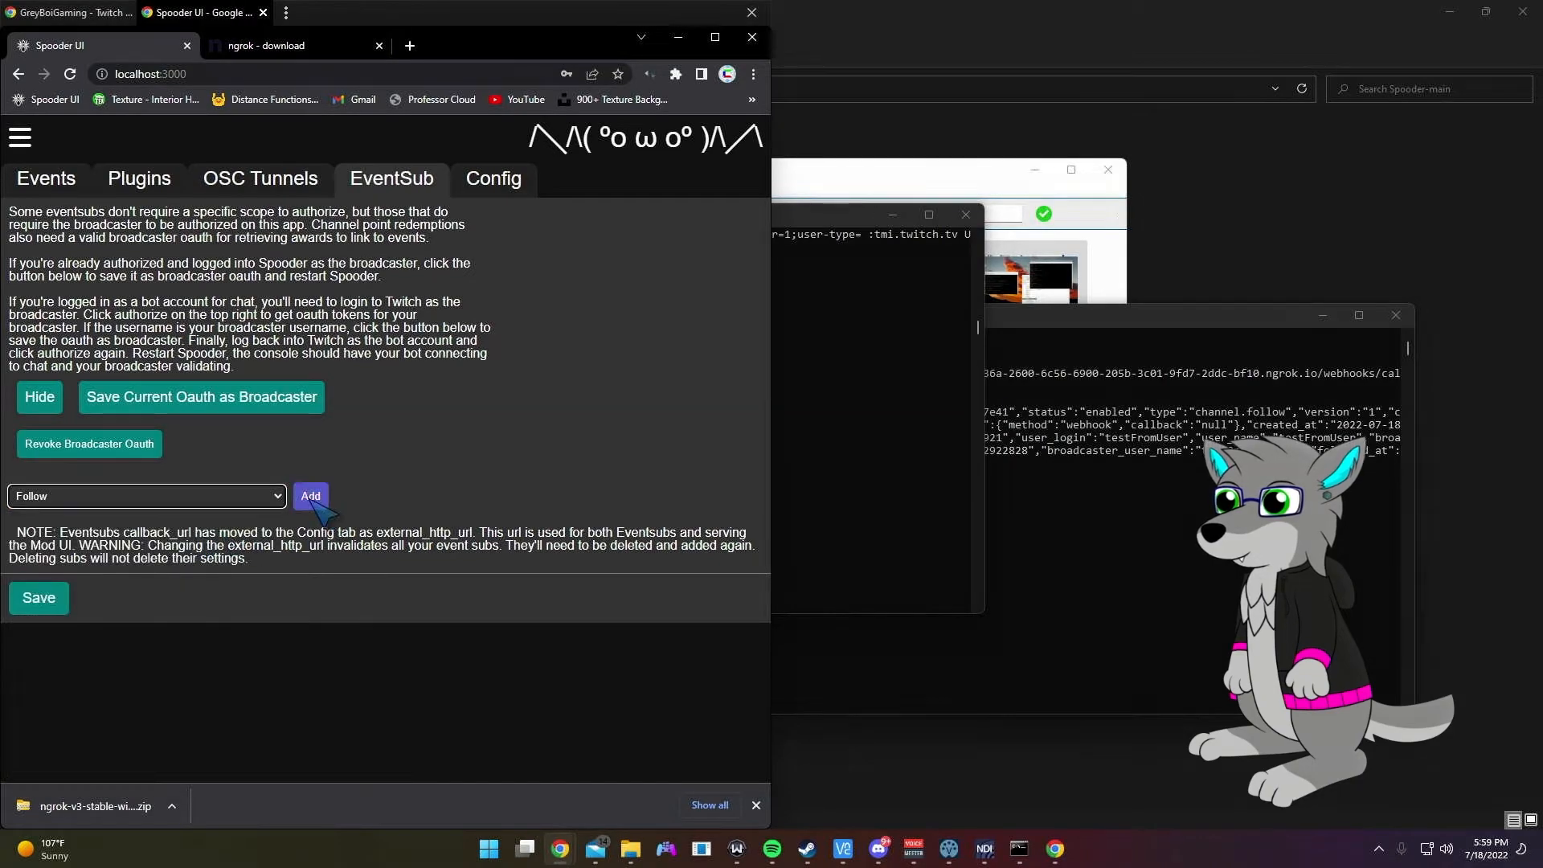
click(312, 496)
scroll(582, 532, down, 2)
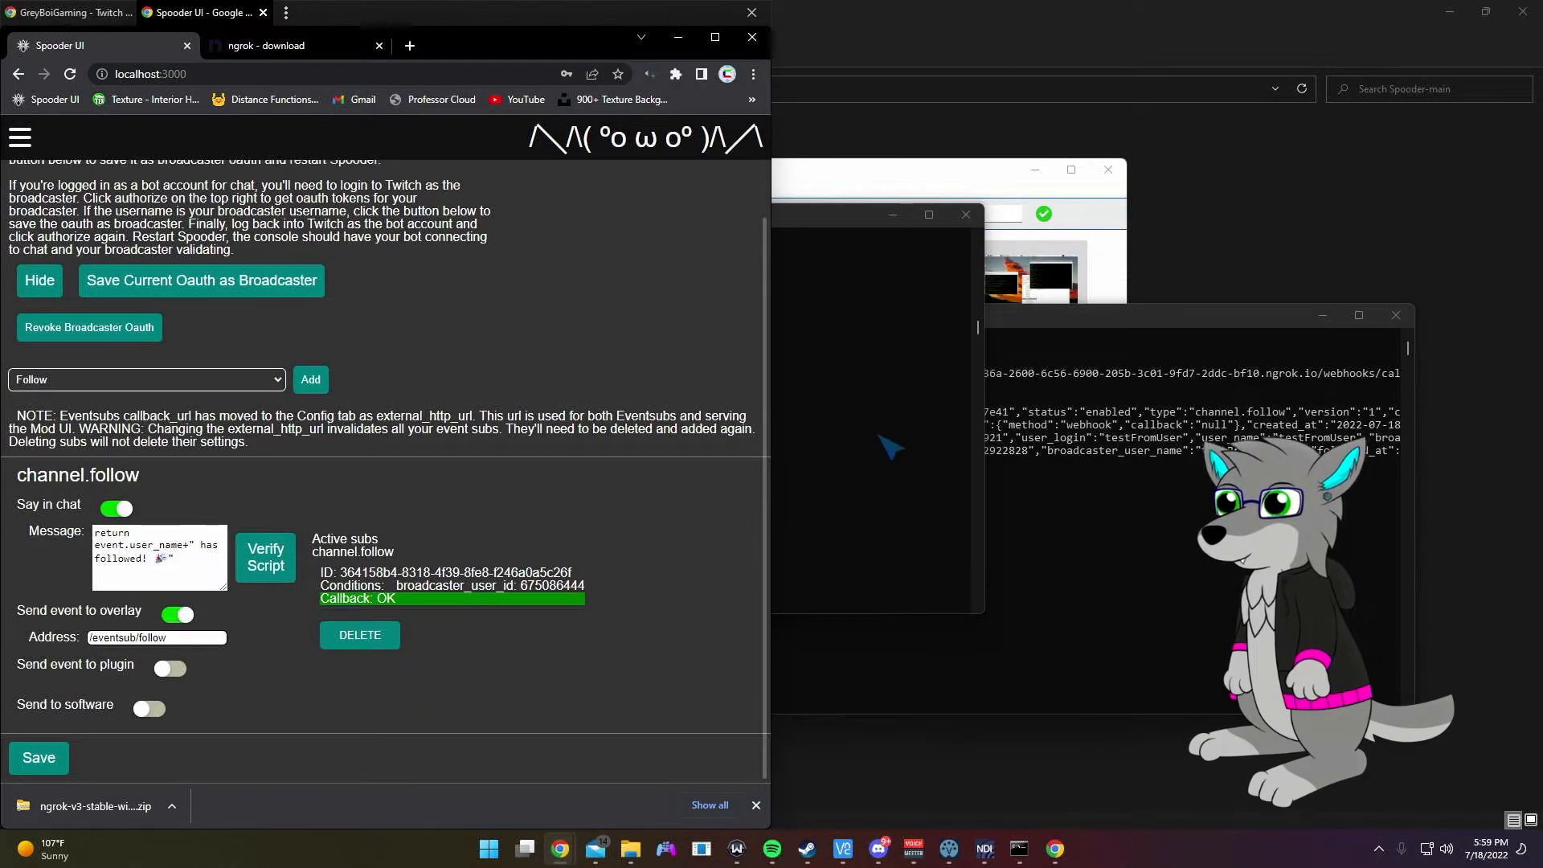
scroll(585, 462, up, 2)
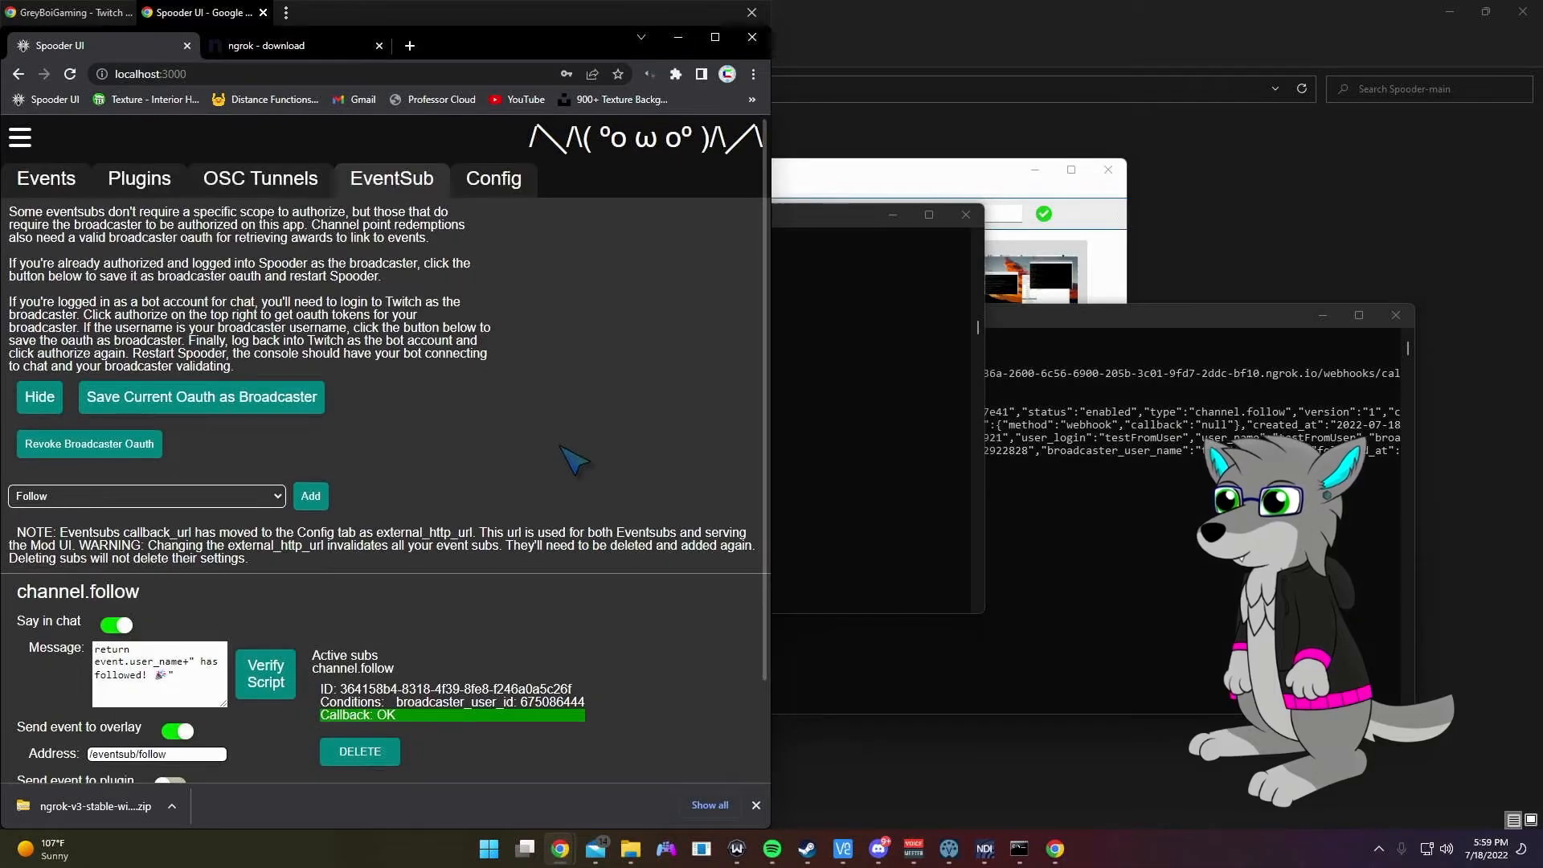
click(757, 805)
Step: Stop the running ngrok tunnel in the Command Prompt with Ctrl+C
drag(497, 52, 937, 46)
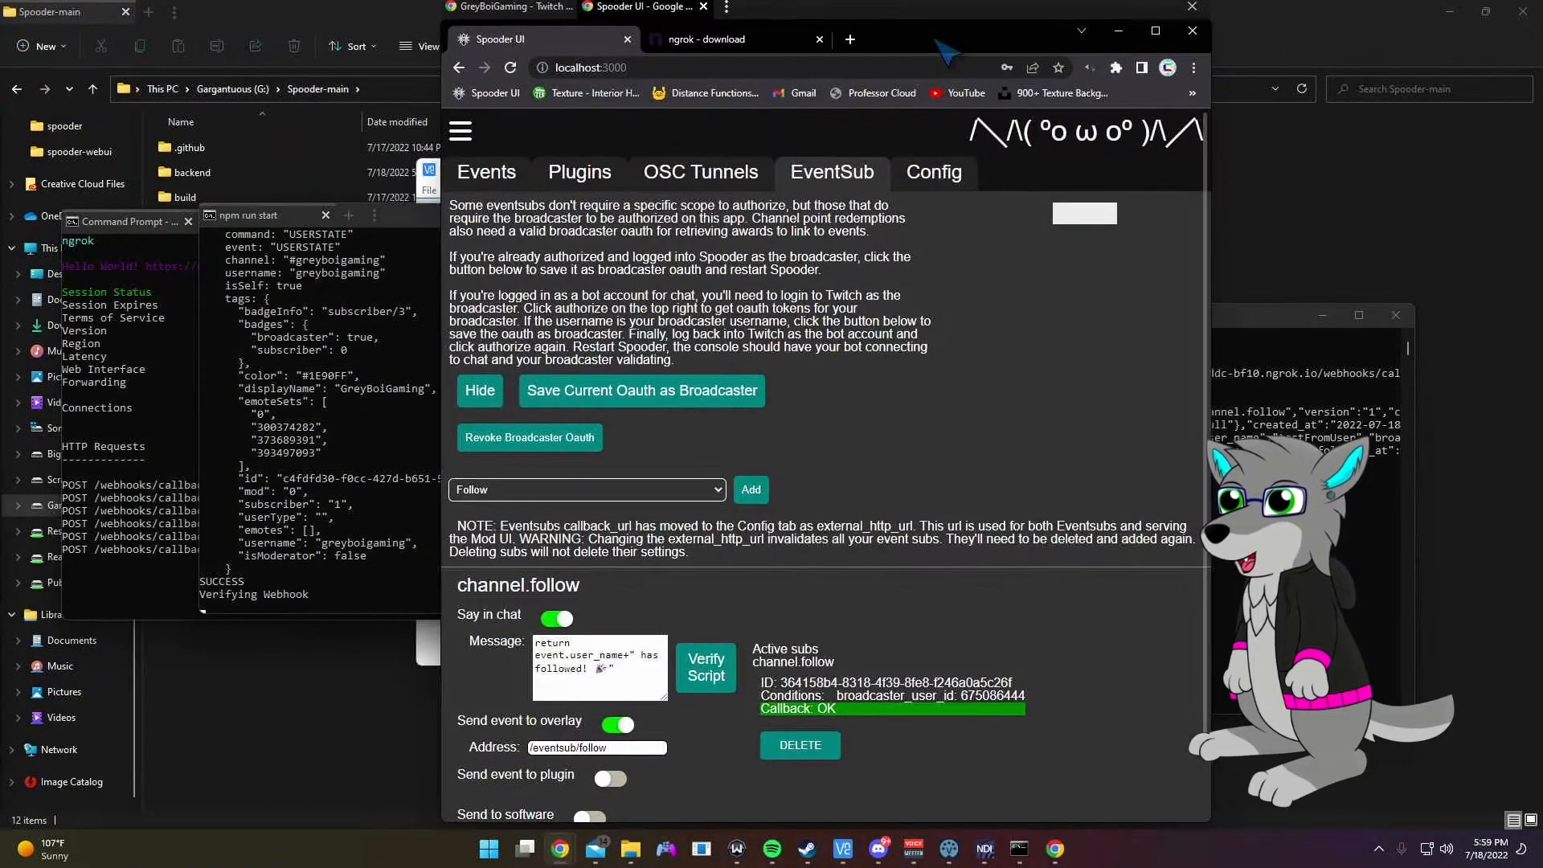
double_click(946, 54)
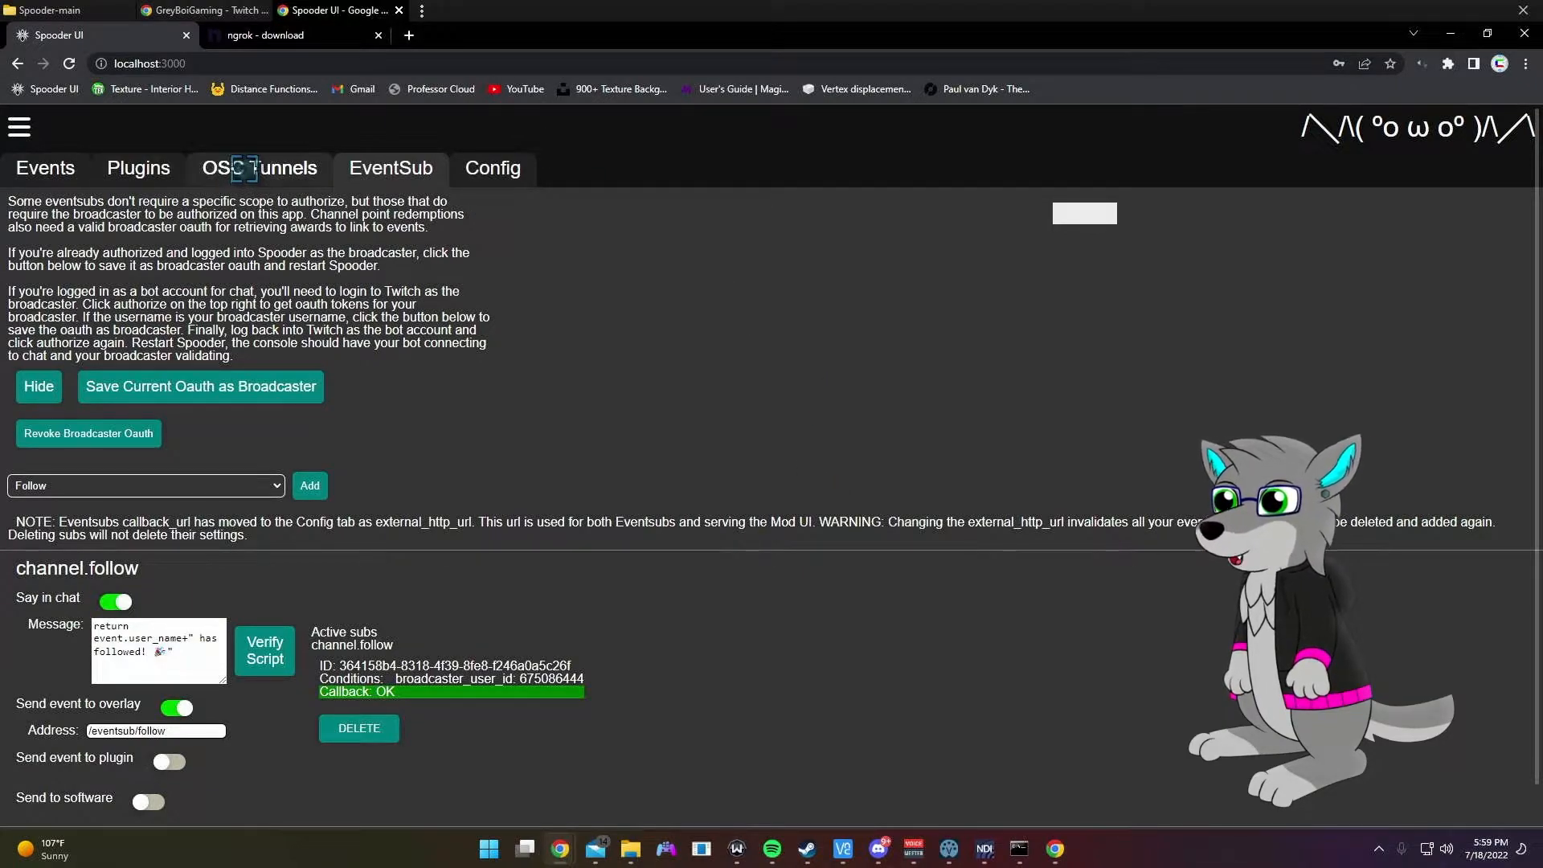
mouse_move(1019, 849)
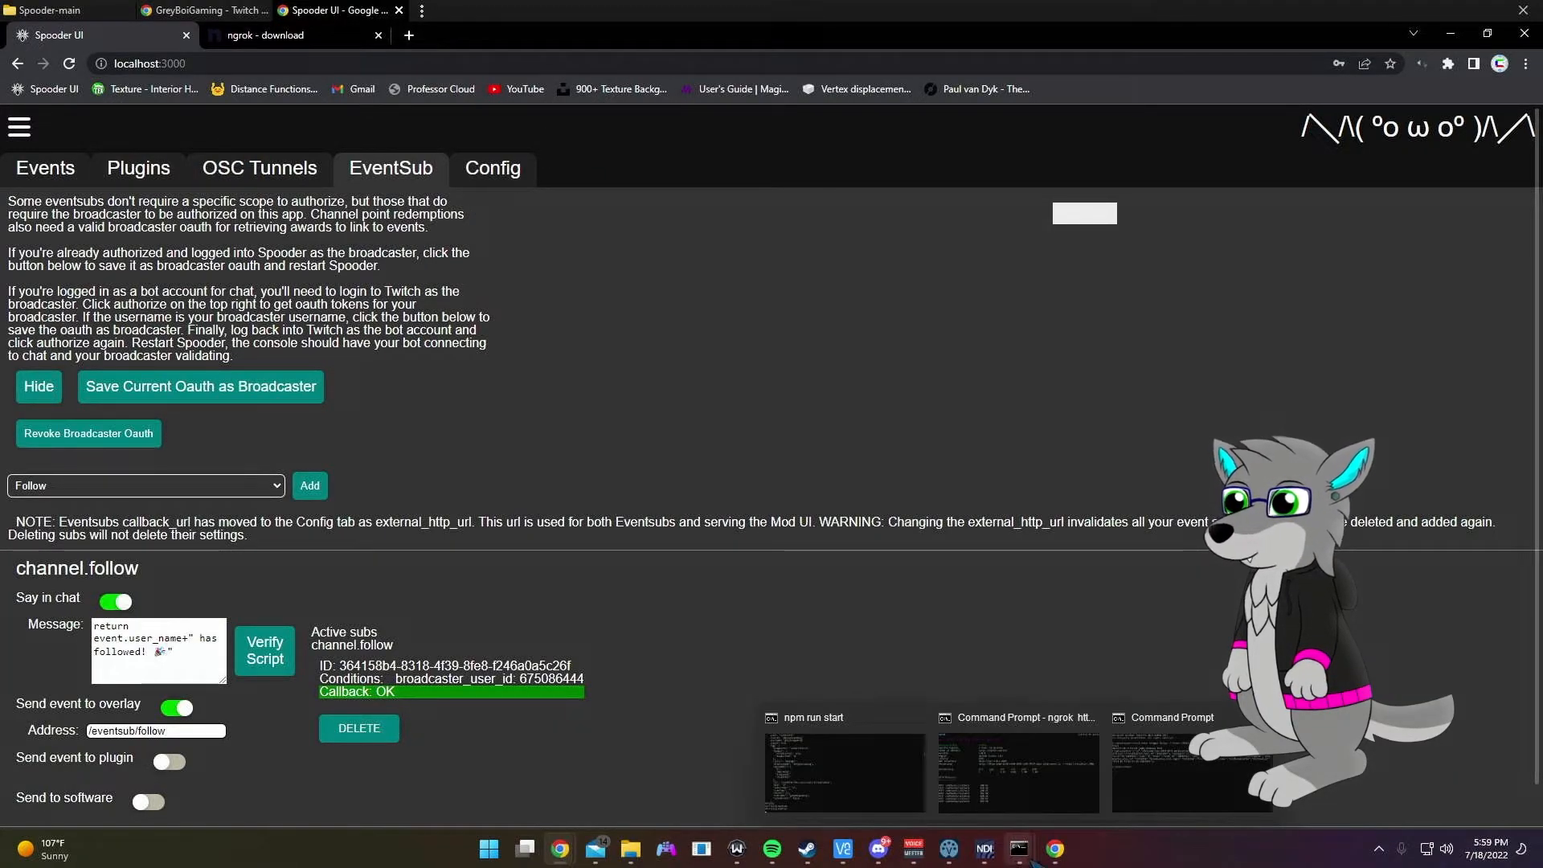
click(1019, 776)
click(593, 485)
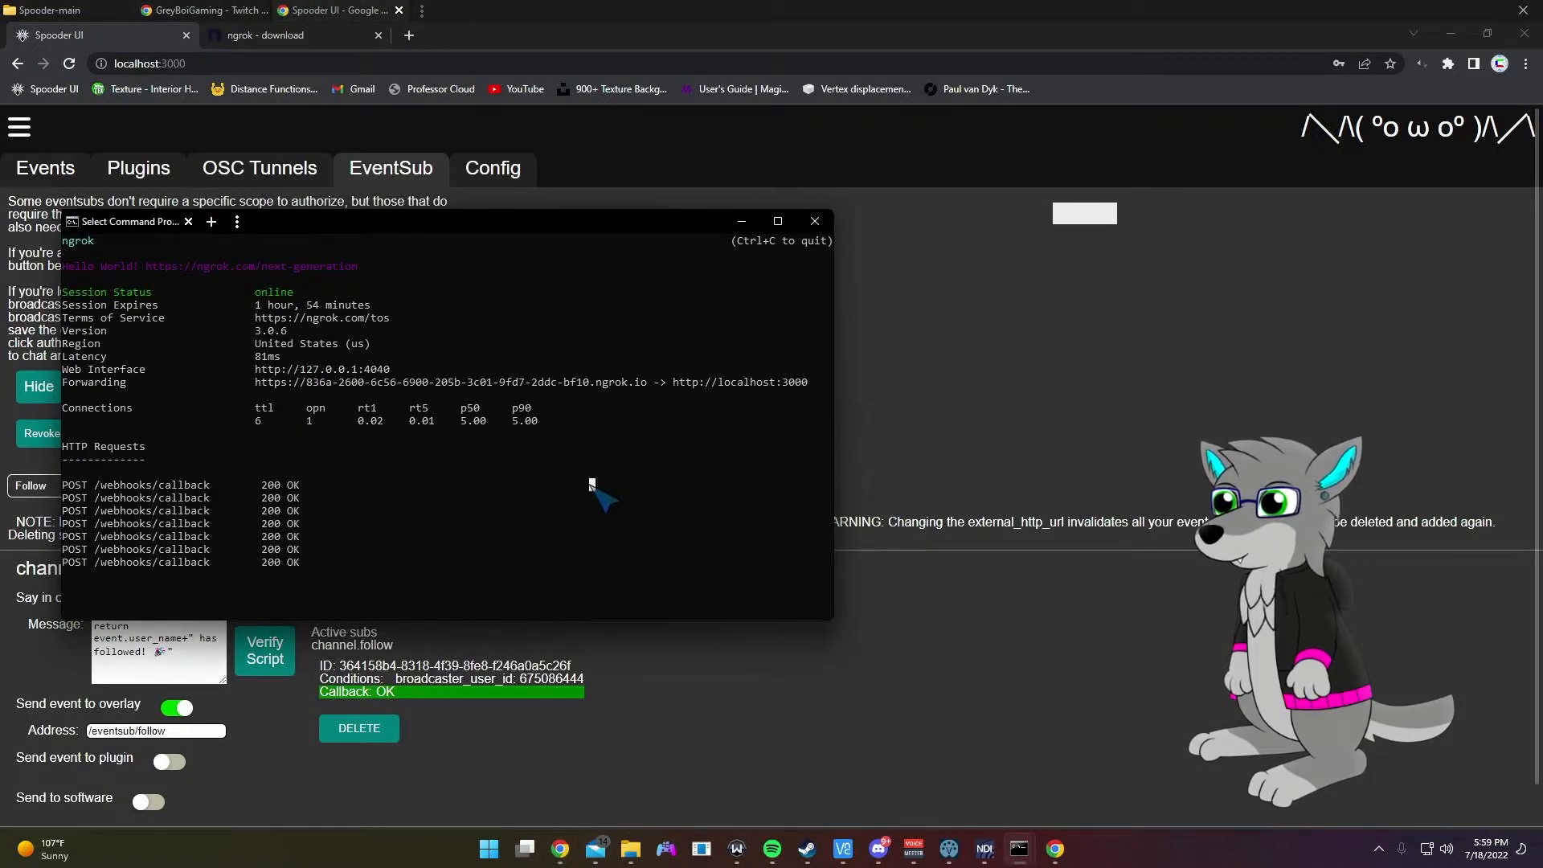
right_click(592, 487)
key(ctrl+c)
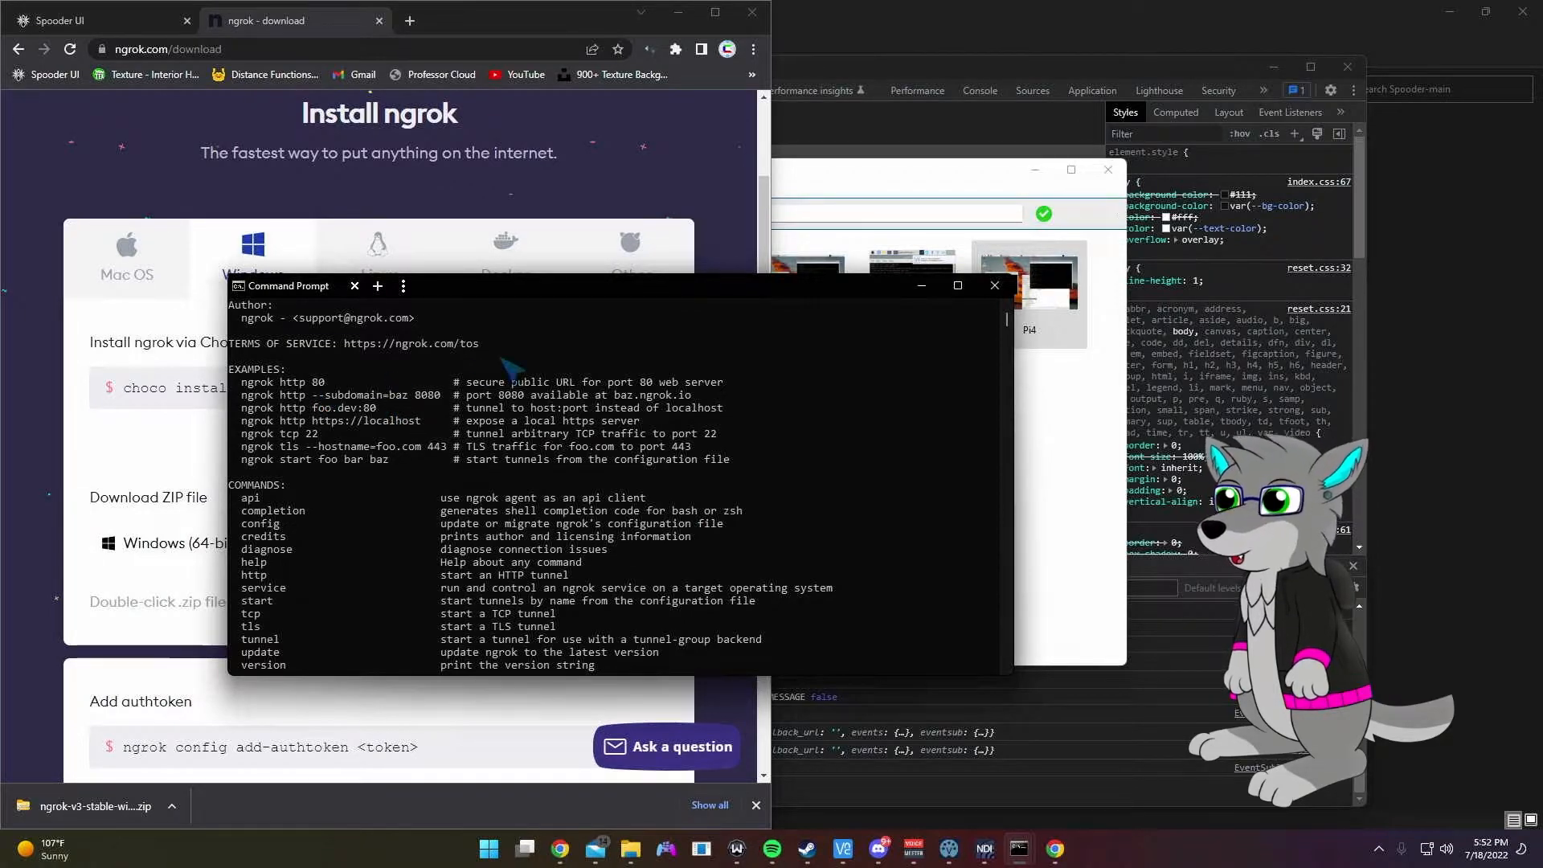
Step: Scroll through ngrok's help output listing commands and example tunnels
drag(494, 288, 509, 261)
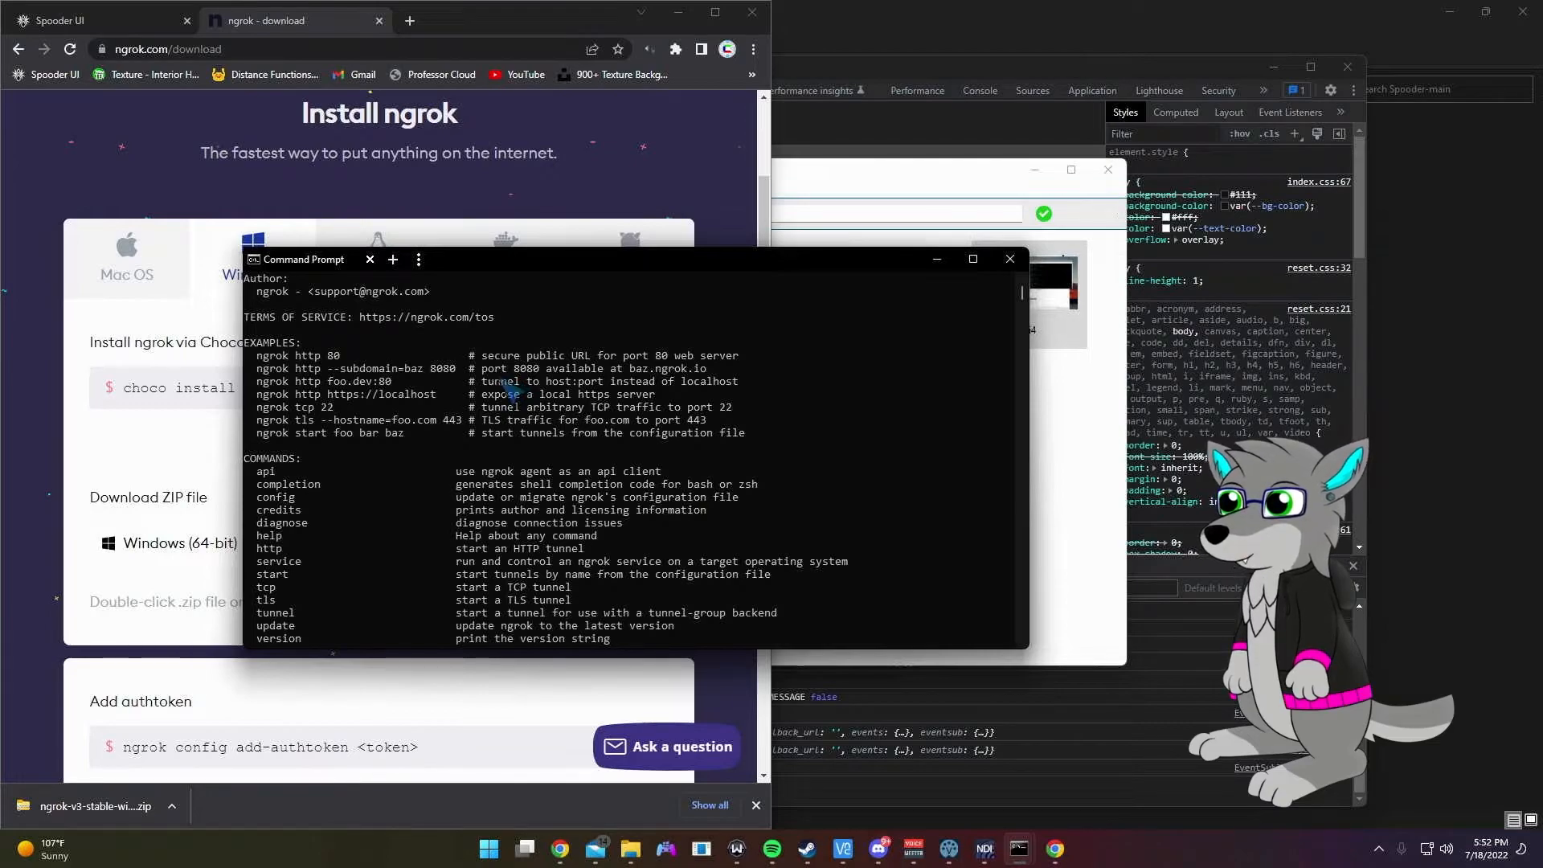
scroll(518, 410, down, 2)
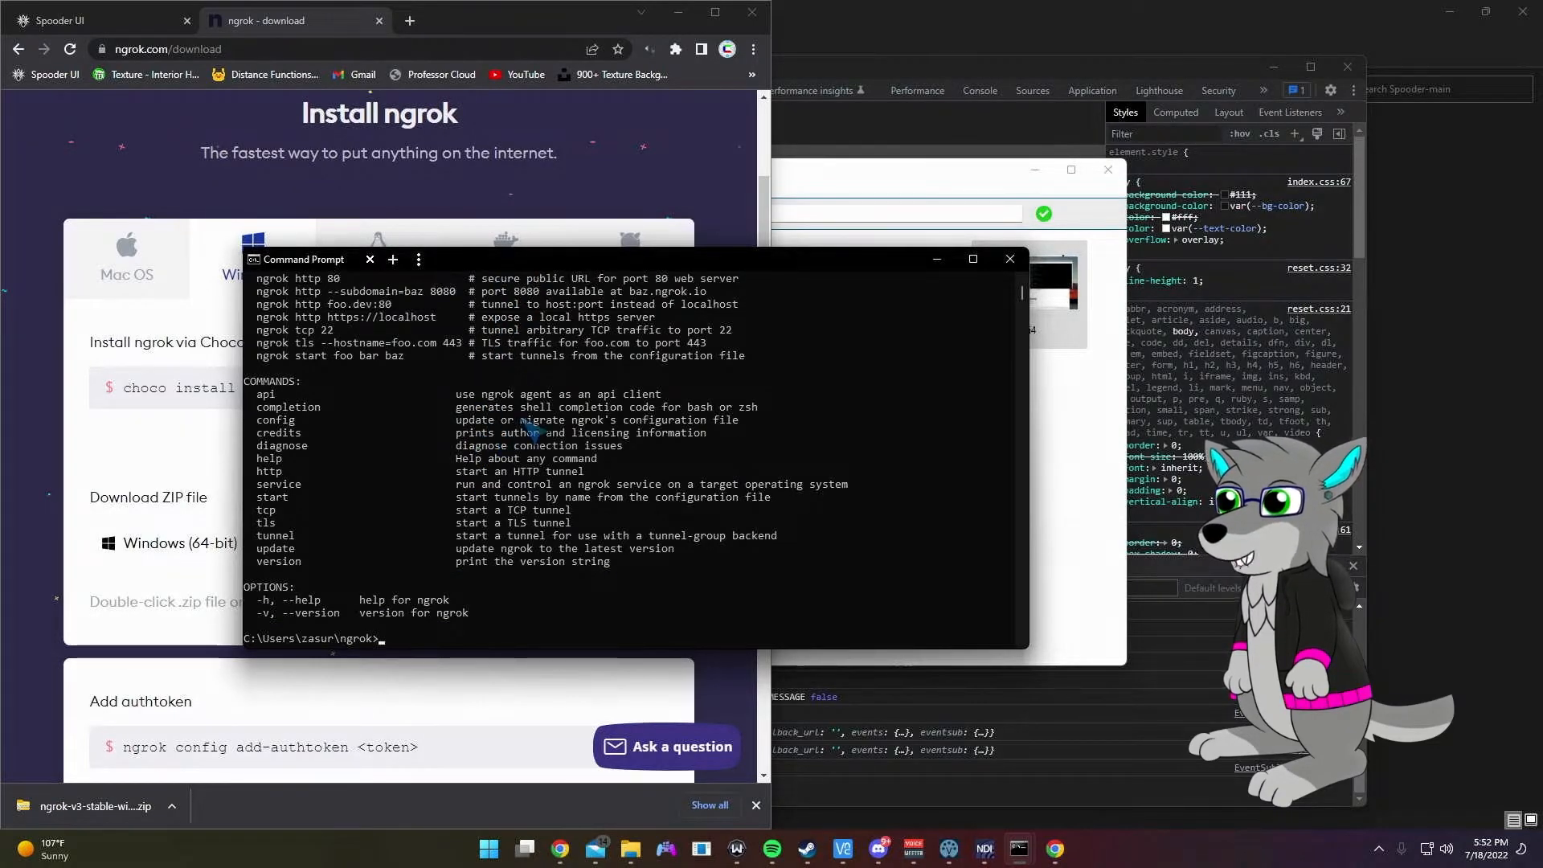
scroll(554, 460, up, 2)
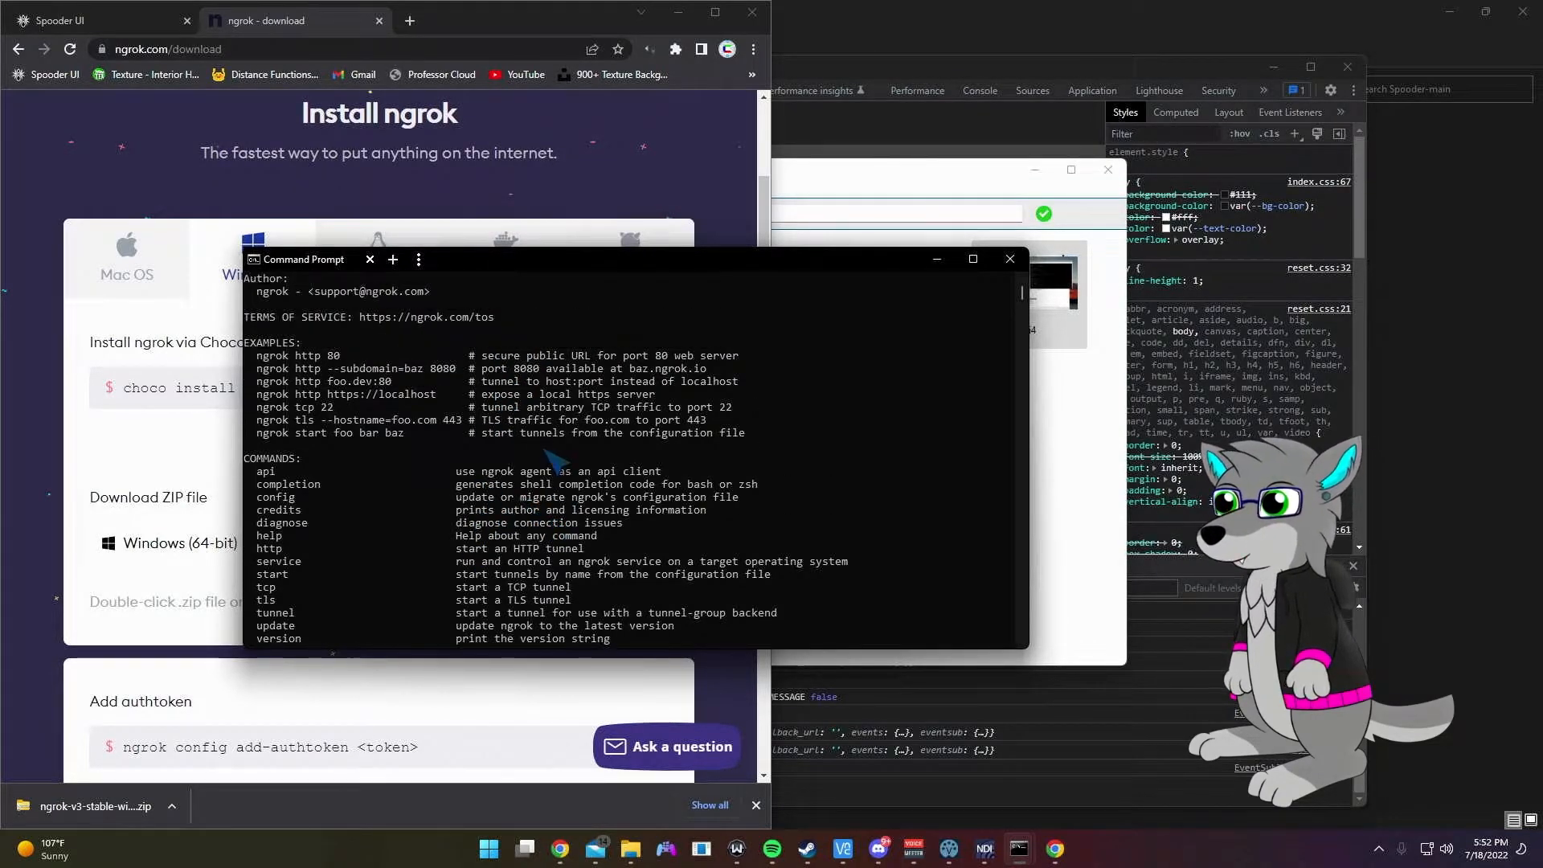
scroll(486, 409, up, 5)
scroll(491, 412, down, 6)
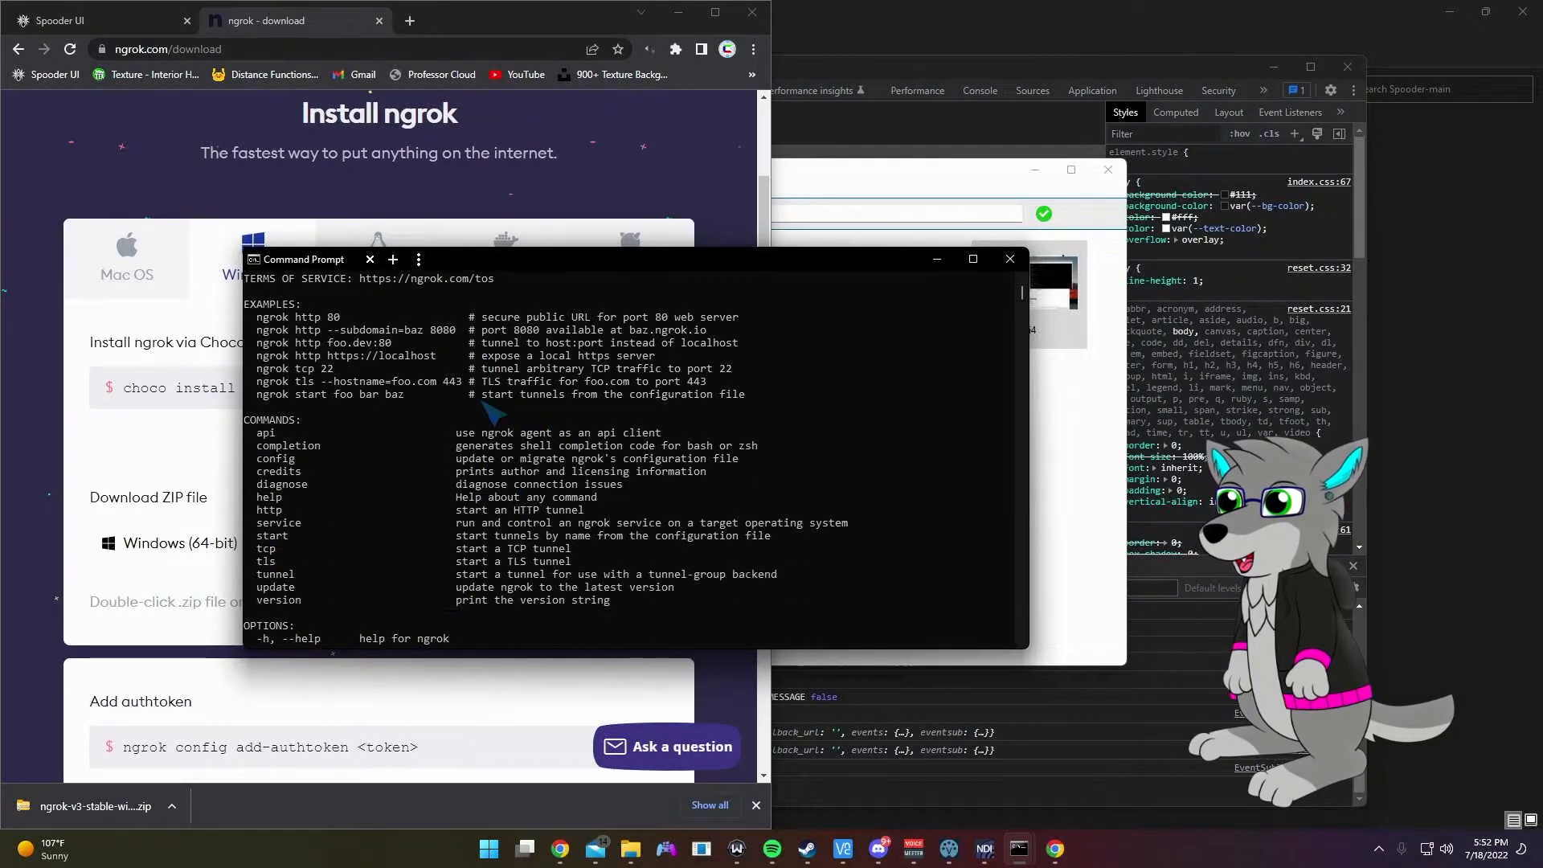
scroll(487, 406, down, 2)
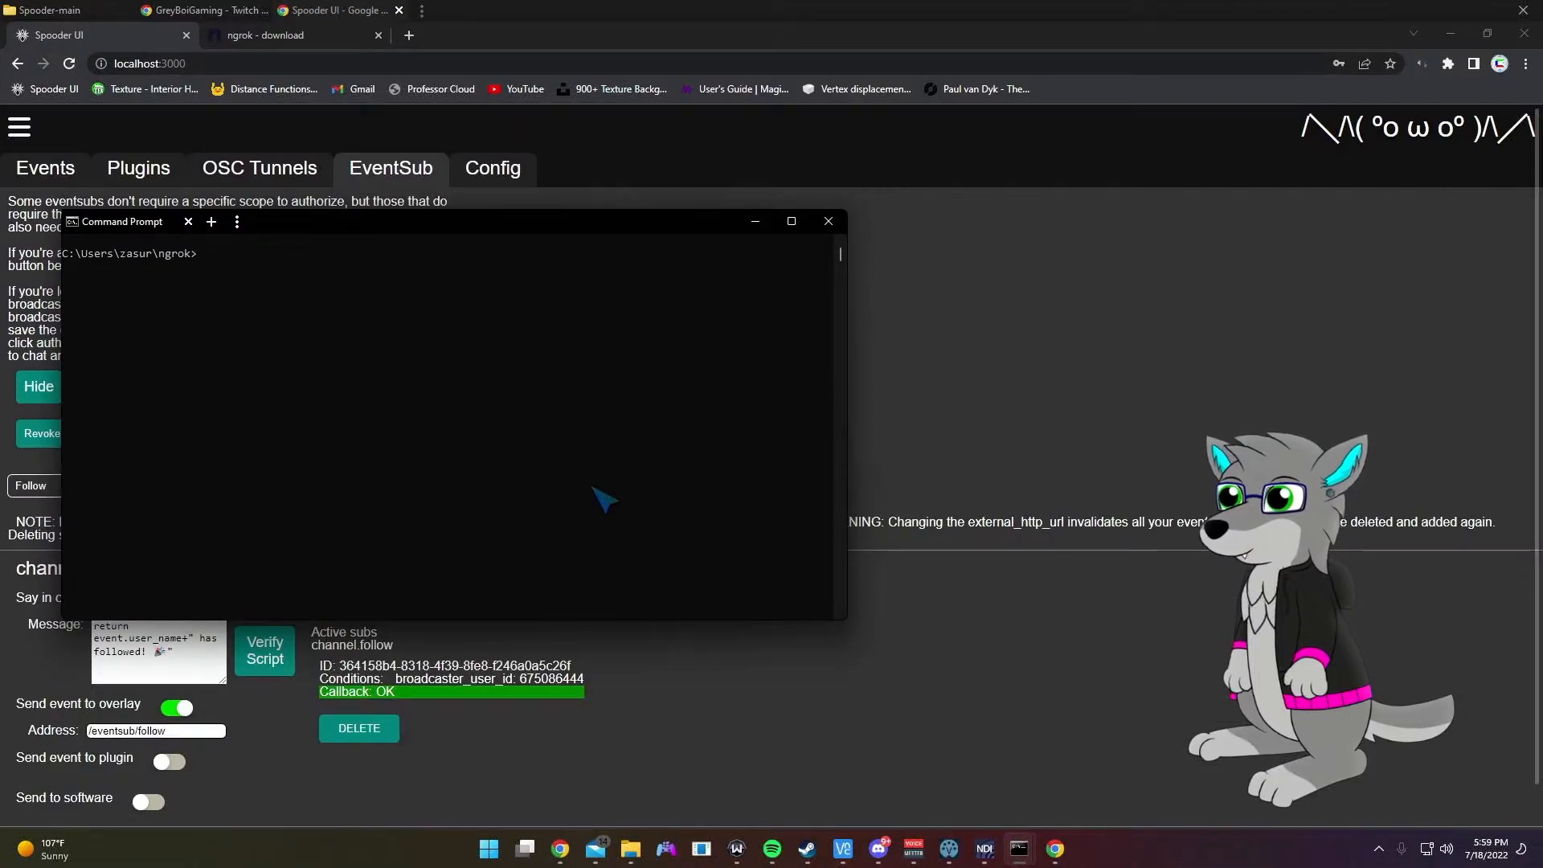
Step: Run 'ngrok config edit', dismiss the path error, and return to the browser's ngrok docs
key(Up)
key(Up)
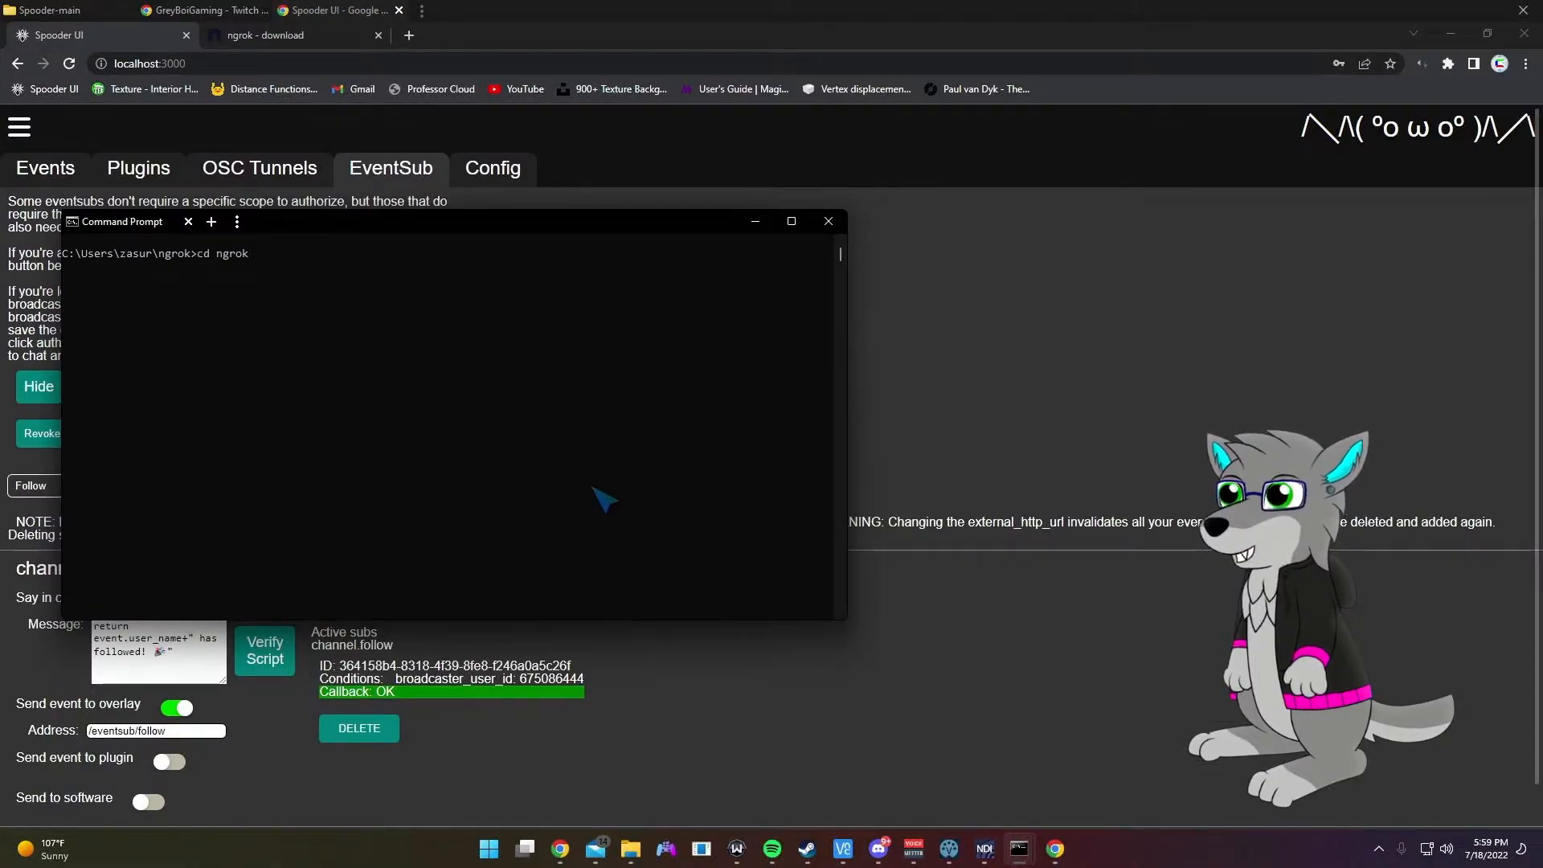
key(Up)
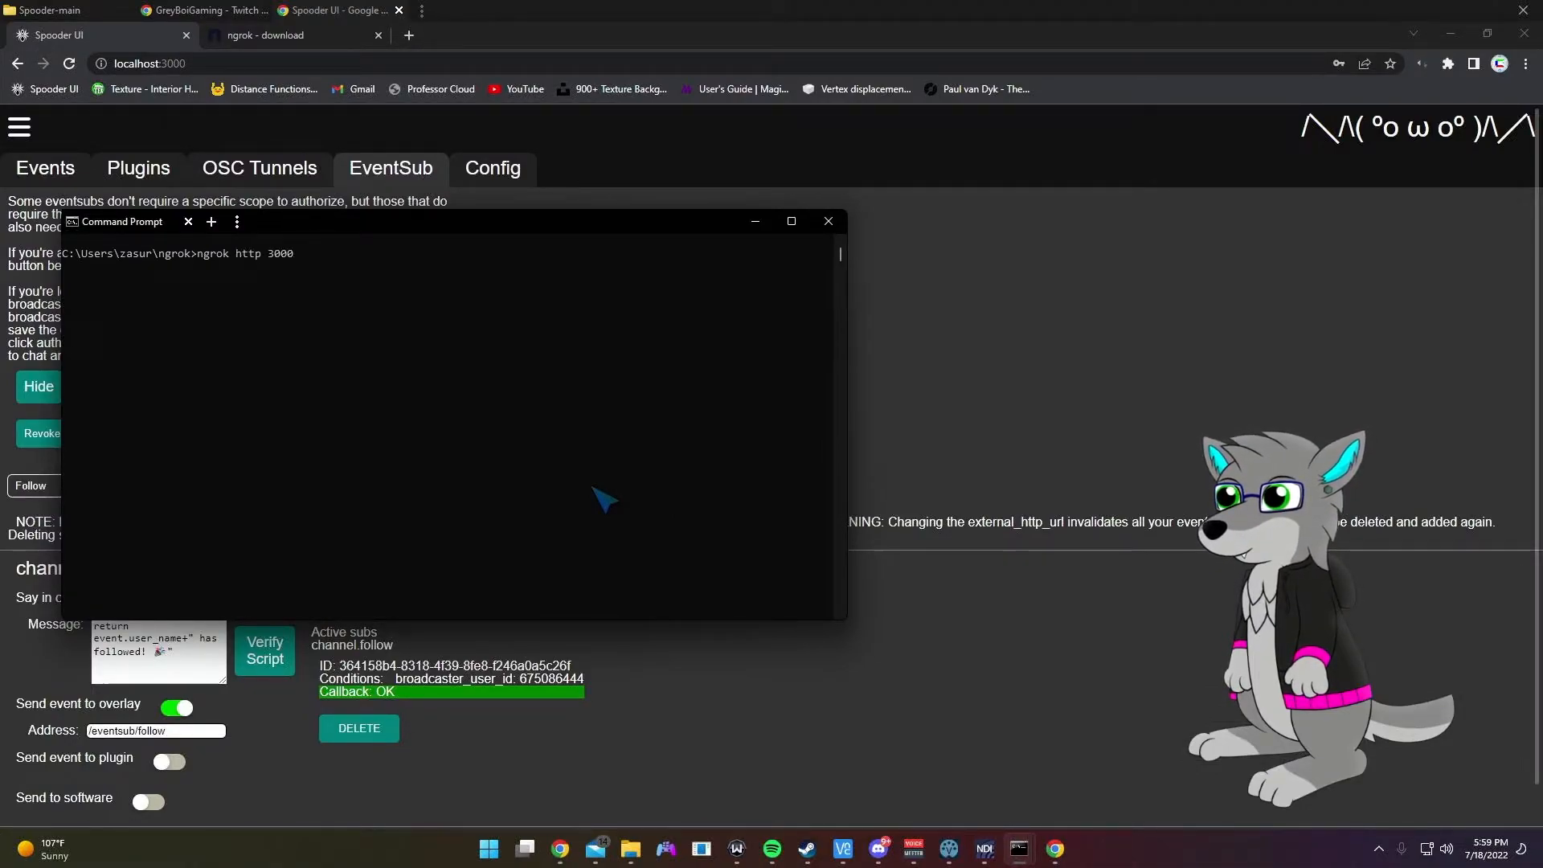
key(BackSpace)
key(BackSpace)
key(BackSpace)
key(BackSpace)
key(BackSpace)
key(BackSpace)
key(BackSpace)
key(BackSpace)
key(BackSpace)
text(config edit)
key(Return)
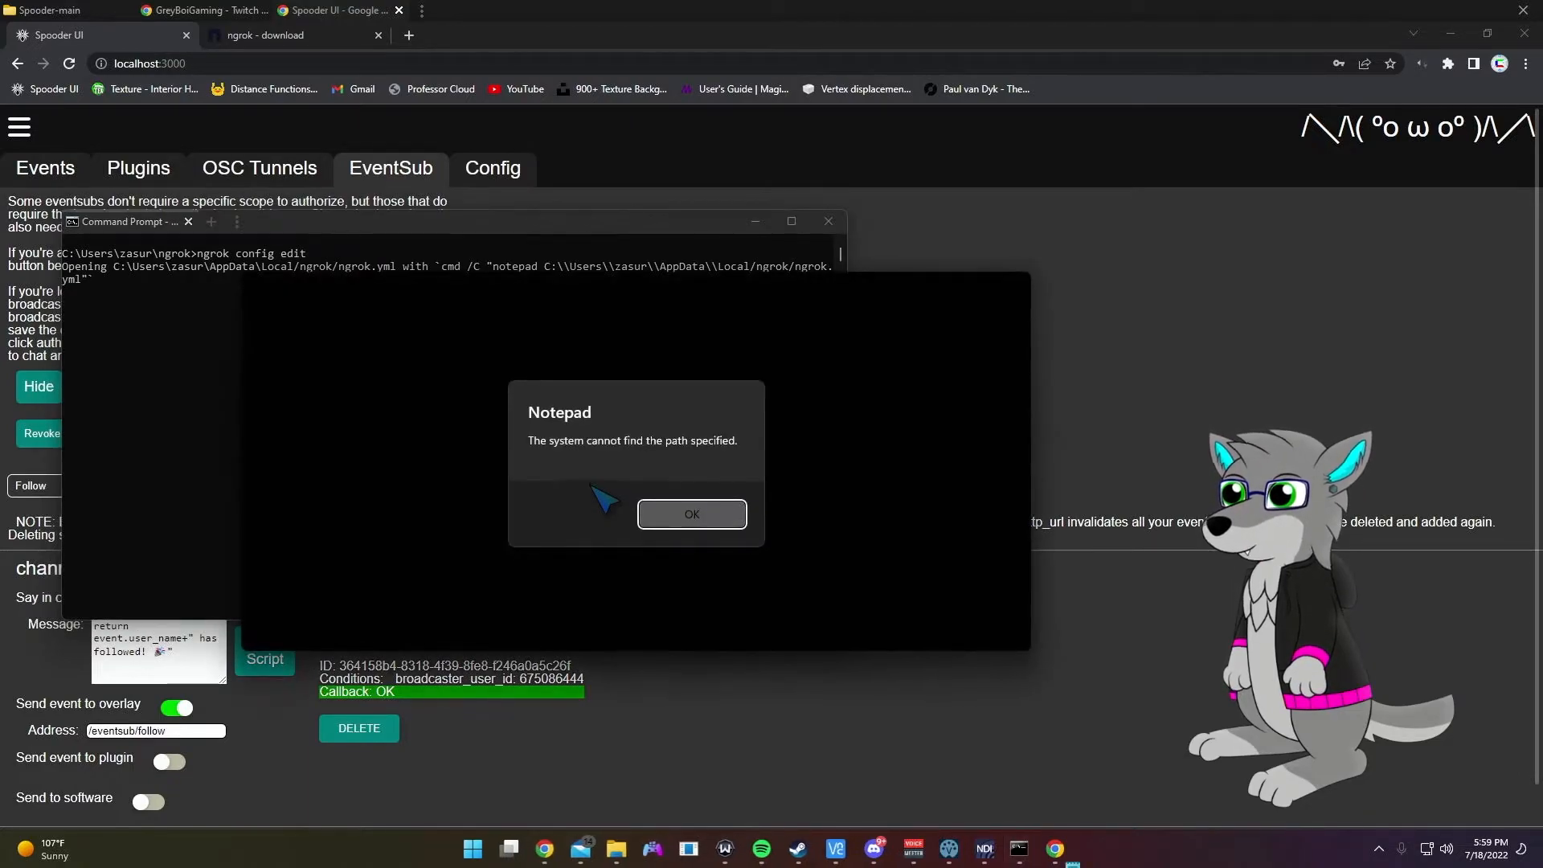
click(692, 514)
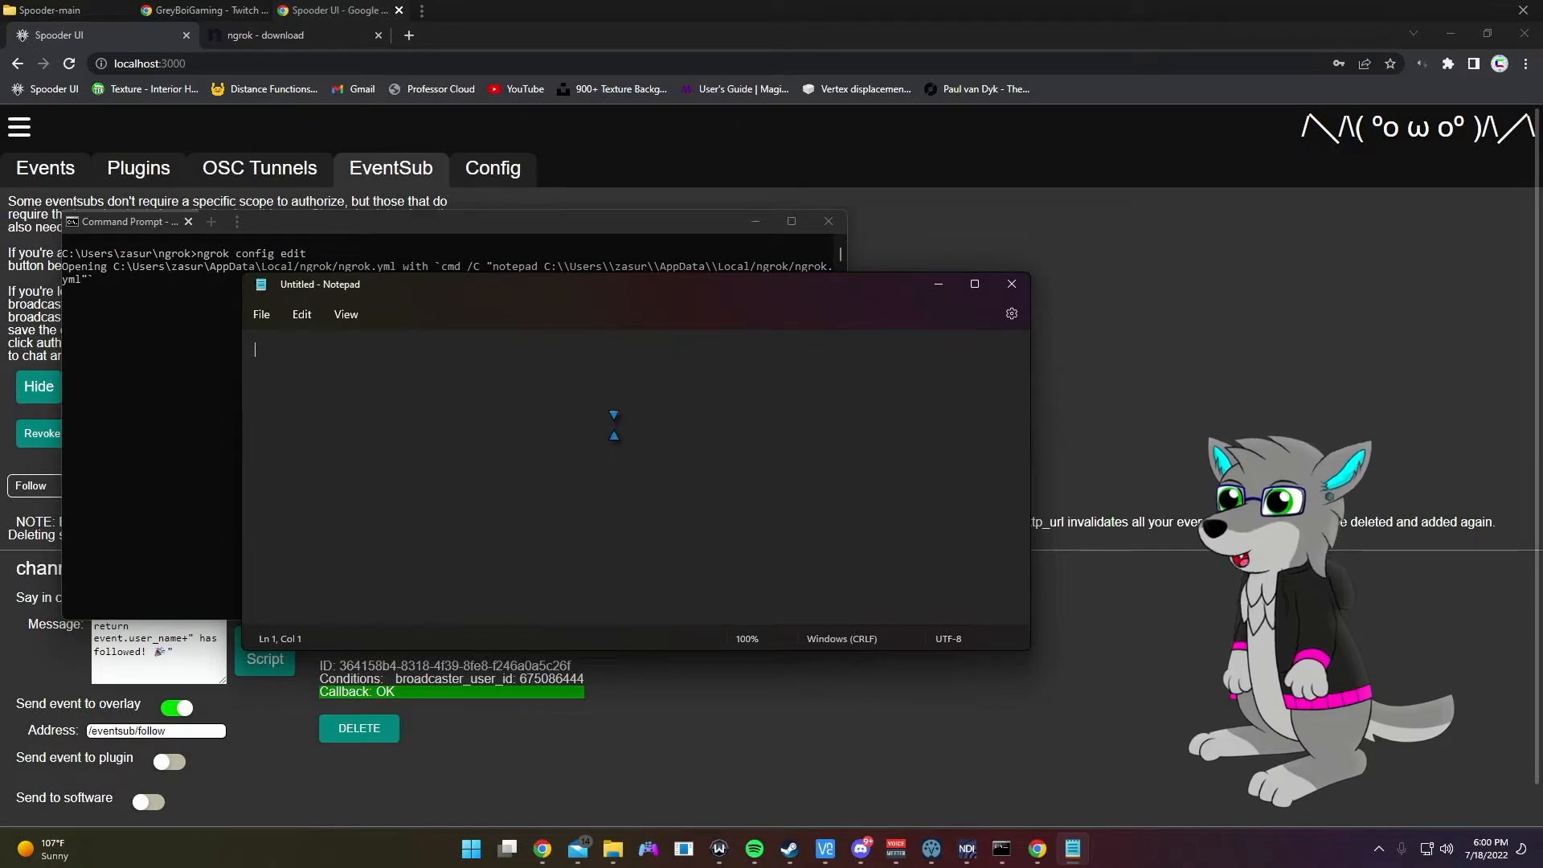
click(300, 41)
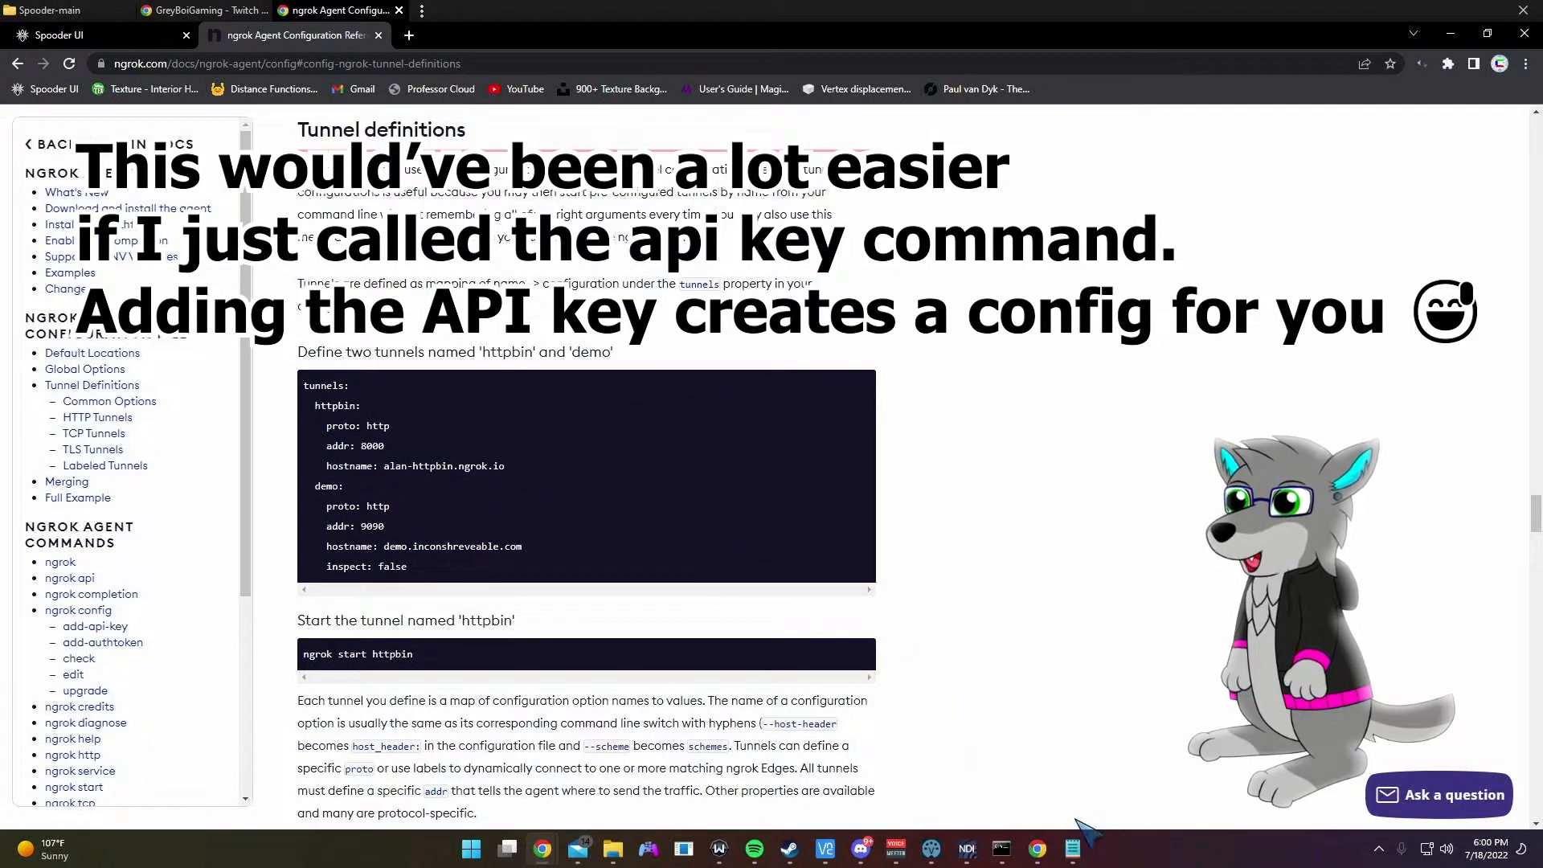
Step: In a blank Notepad file, write tunnels with webui set to proto: http and addr: 3000
click(1073, 849)
drag(646, 295, 784, 438)
text(tunnels:)
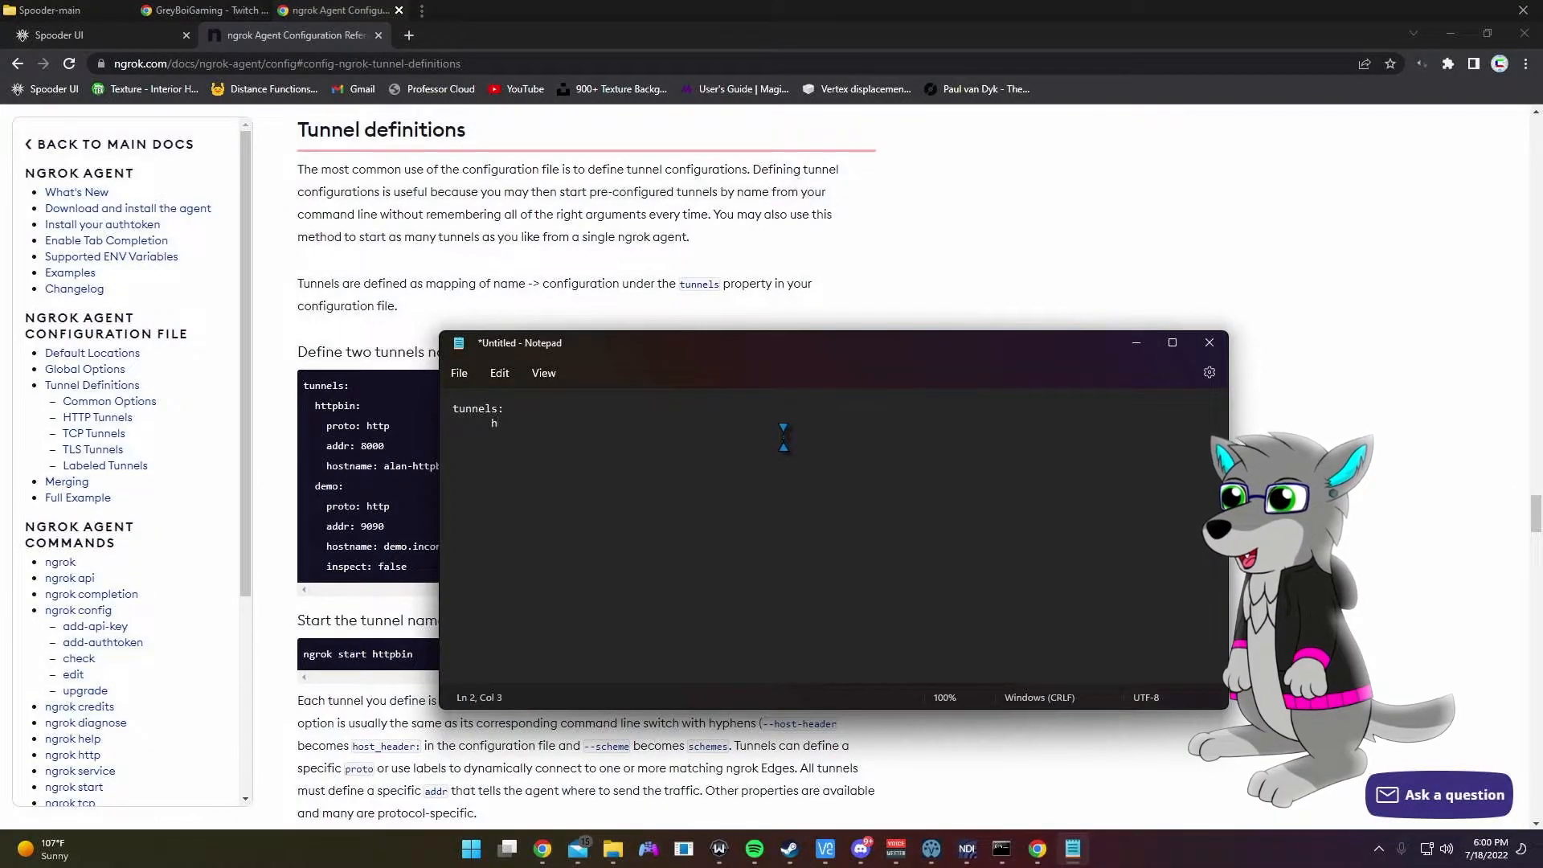
key(BackSpace)
key(BackSpace)
key(BackSpace)
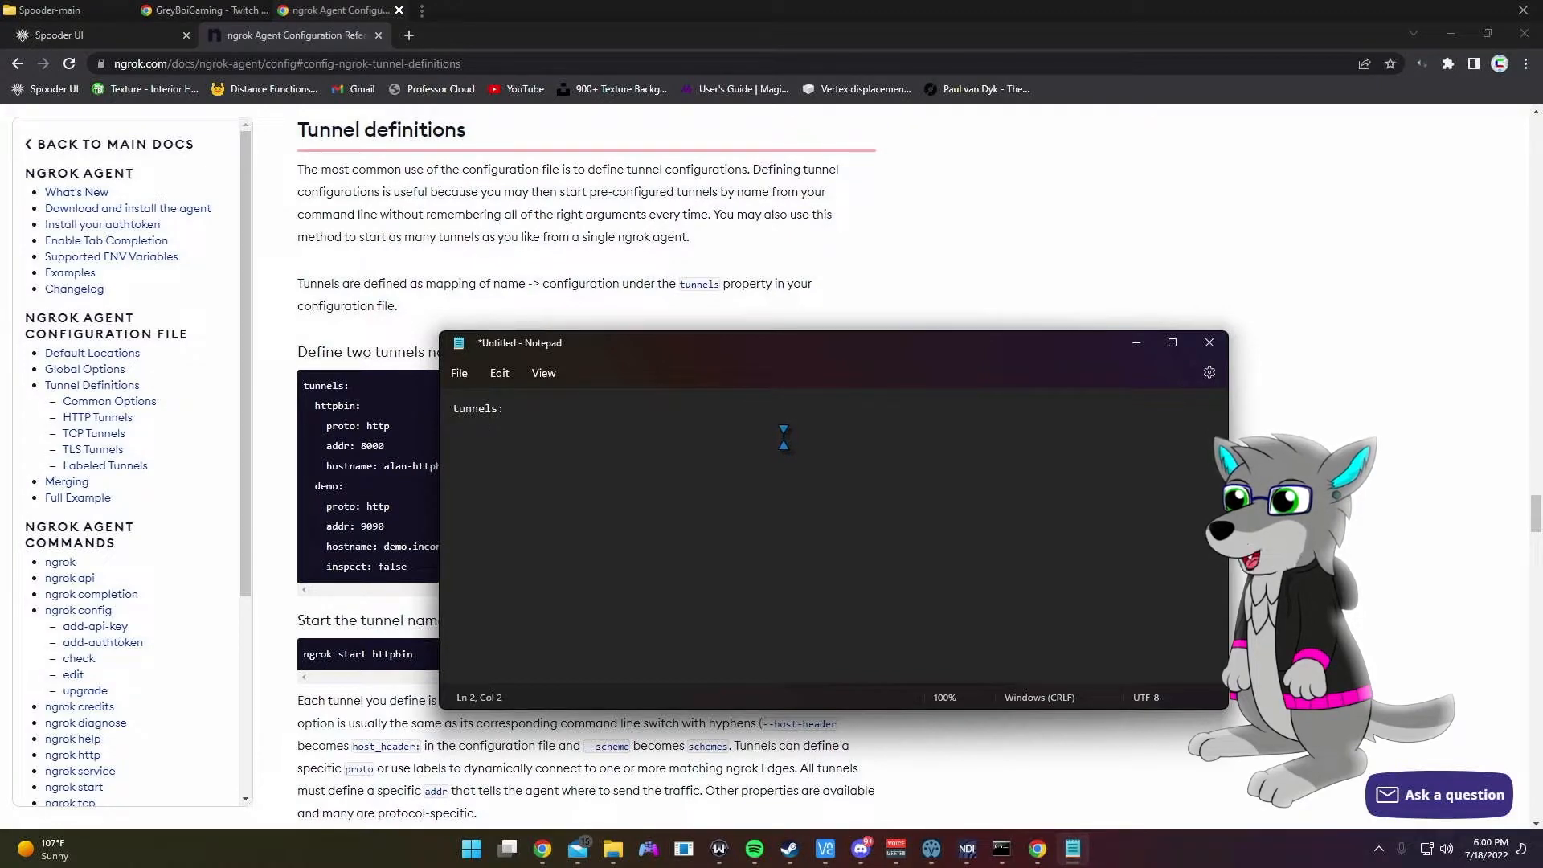
text(webui:)
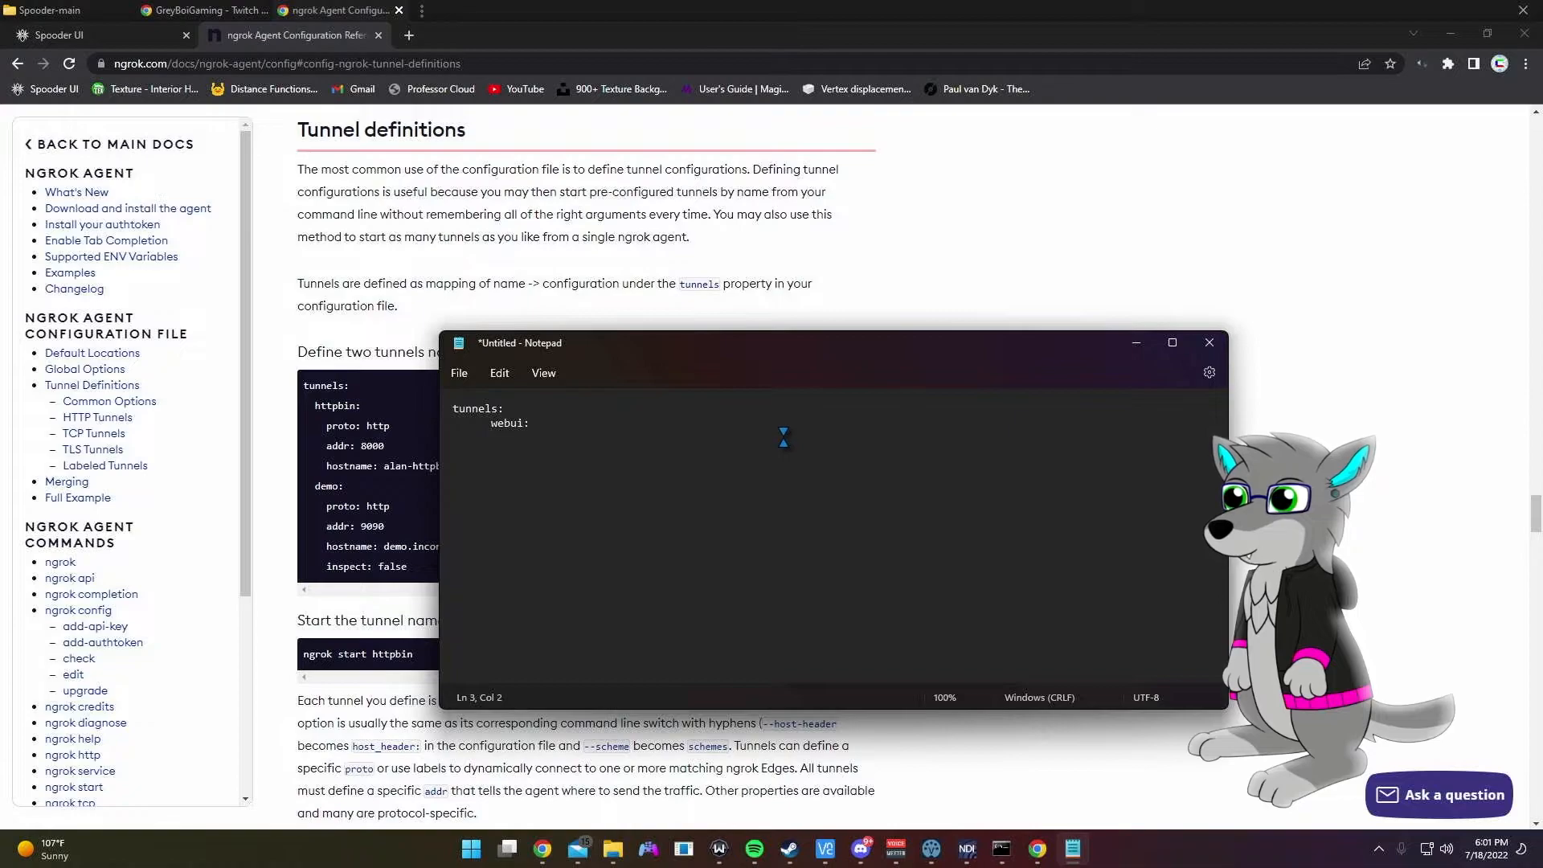
text(ro)
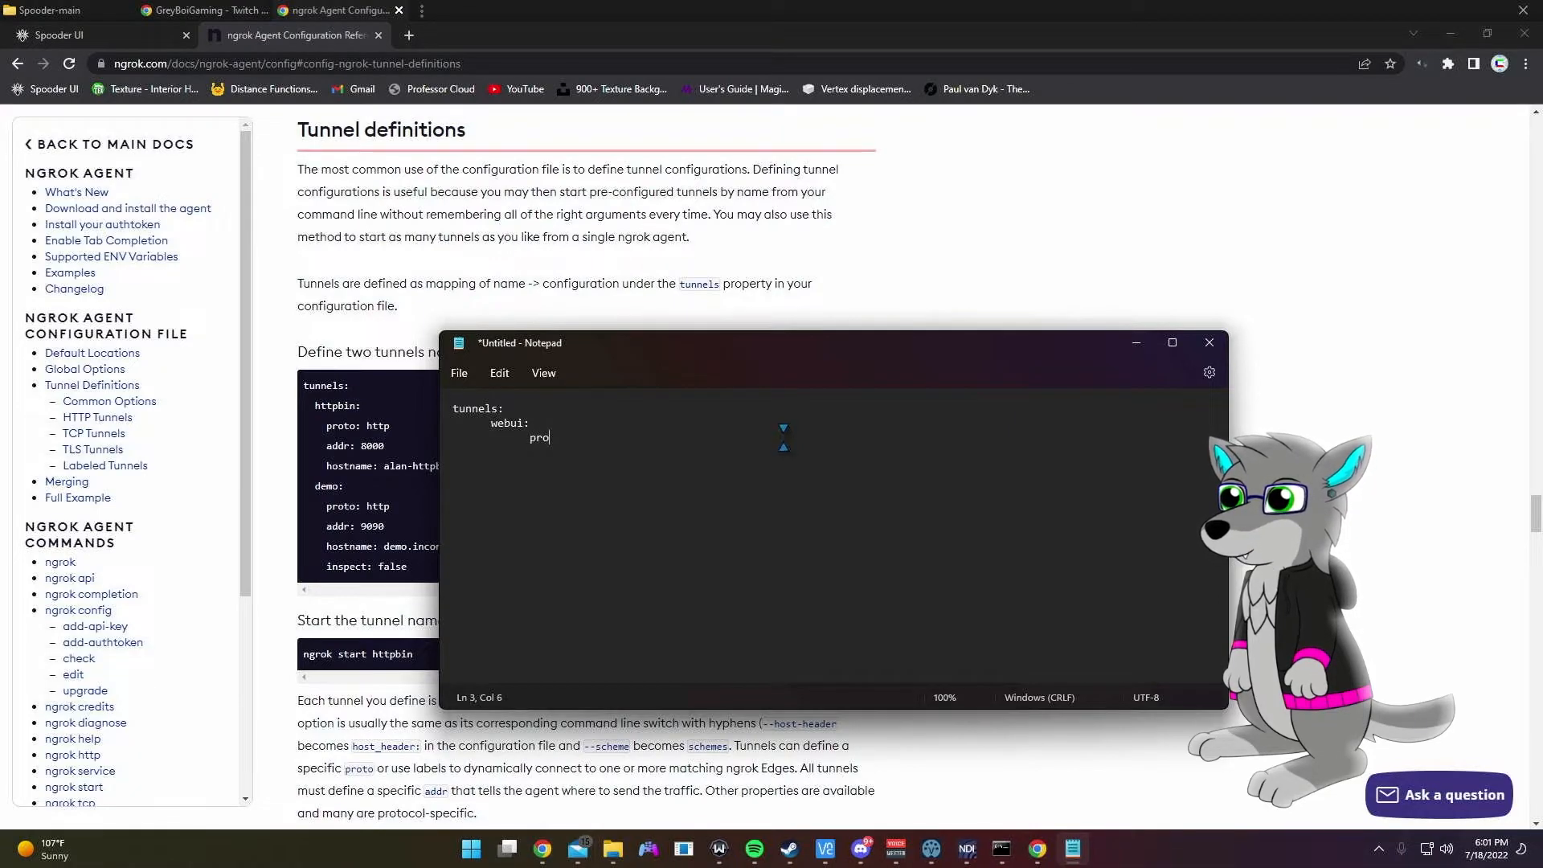
text(to: http 		)
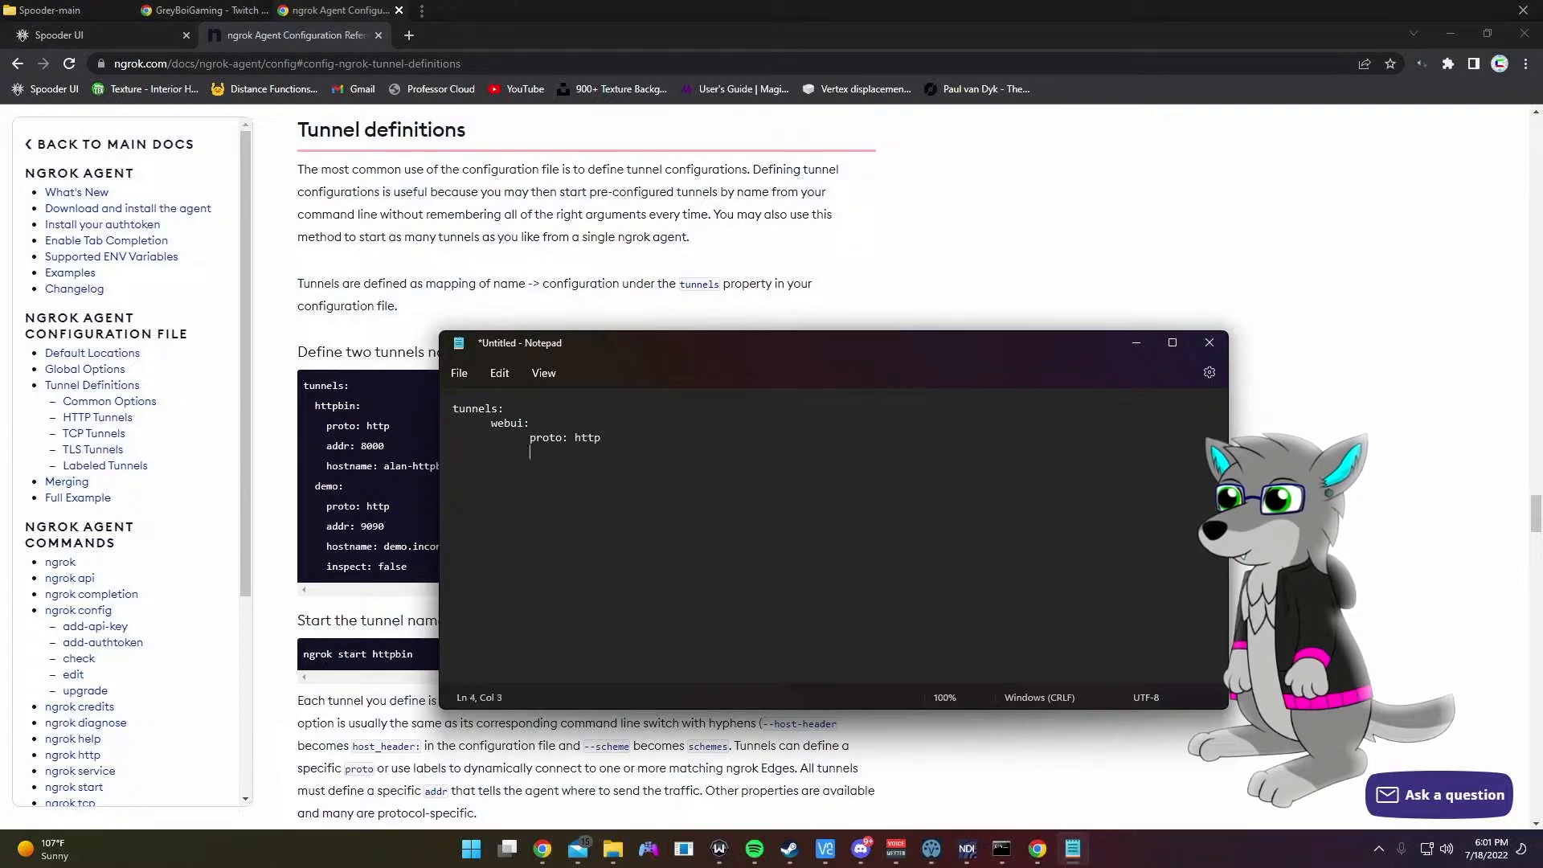
text(addr: )
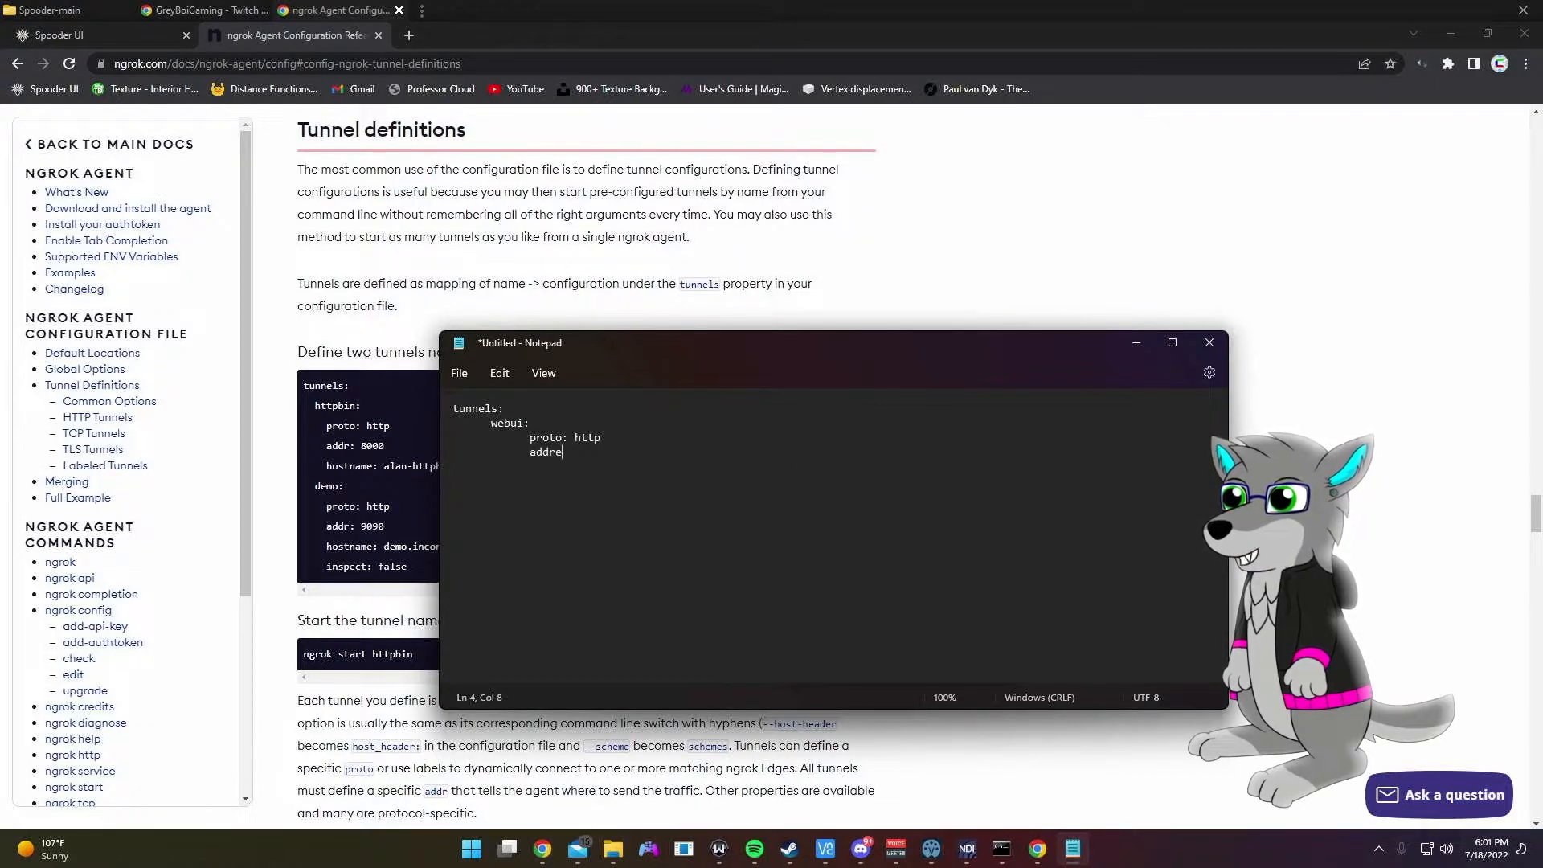
text(3000)
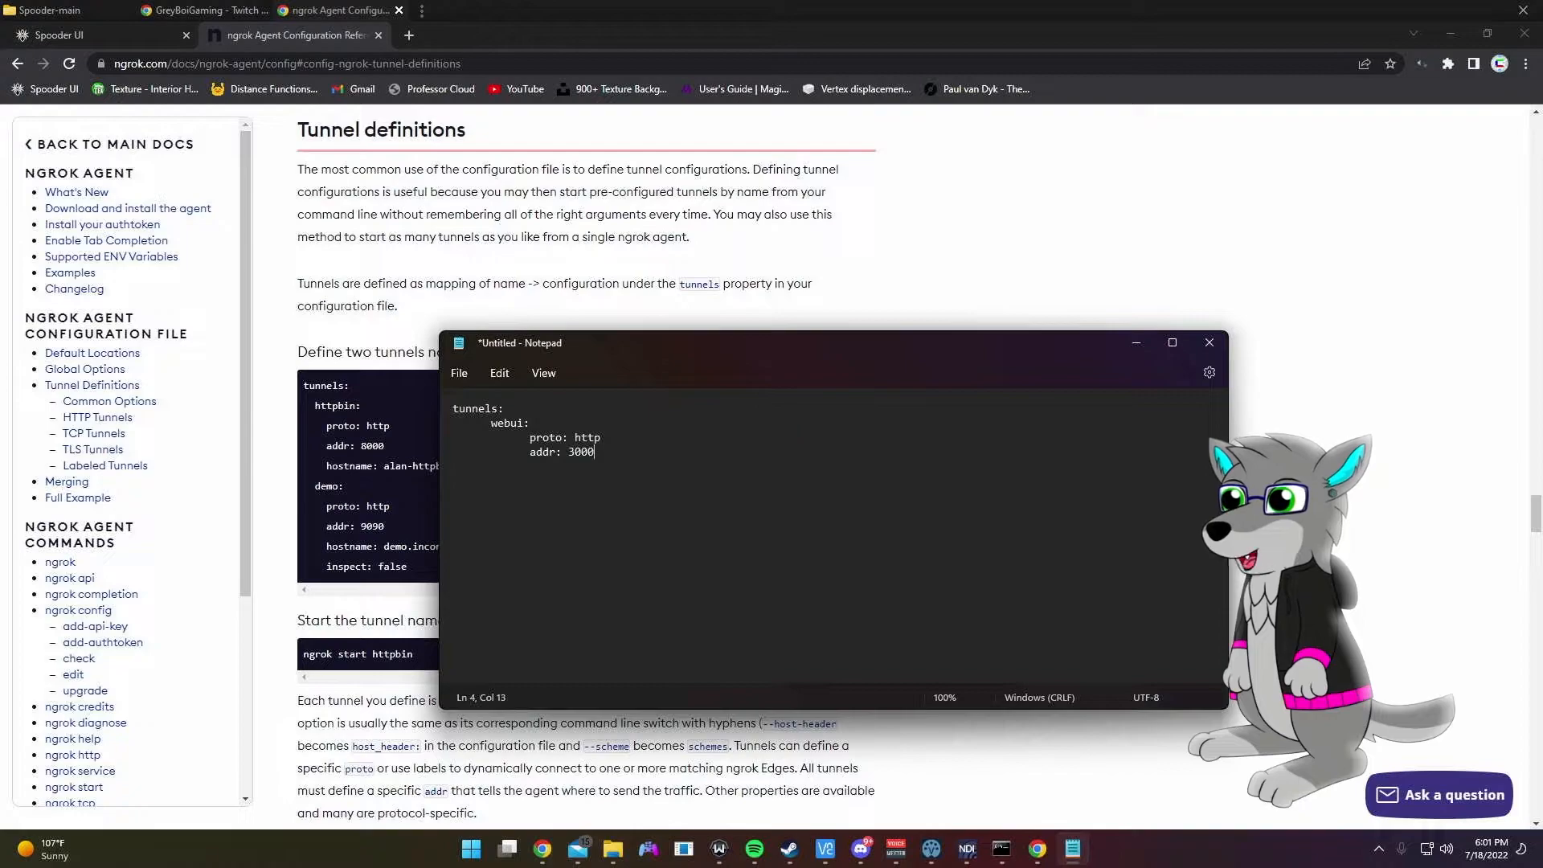
Step: Drop the partial hostname line and begin a modui: entry below addr: 3000
key(Return)
key(Tab)
key(Tab)
text(hostname)
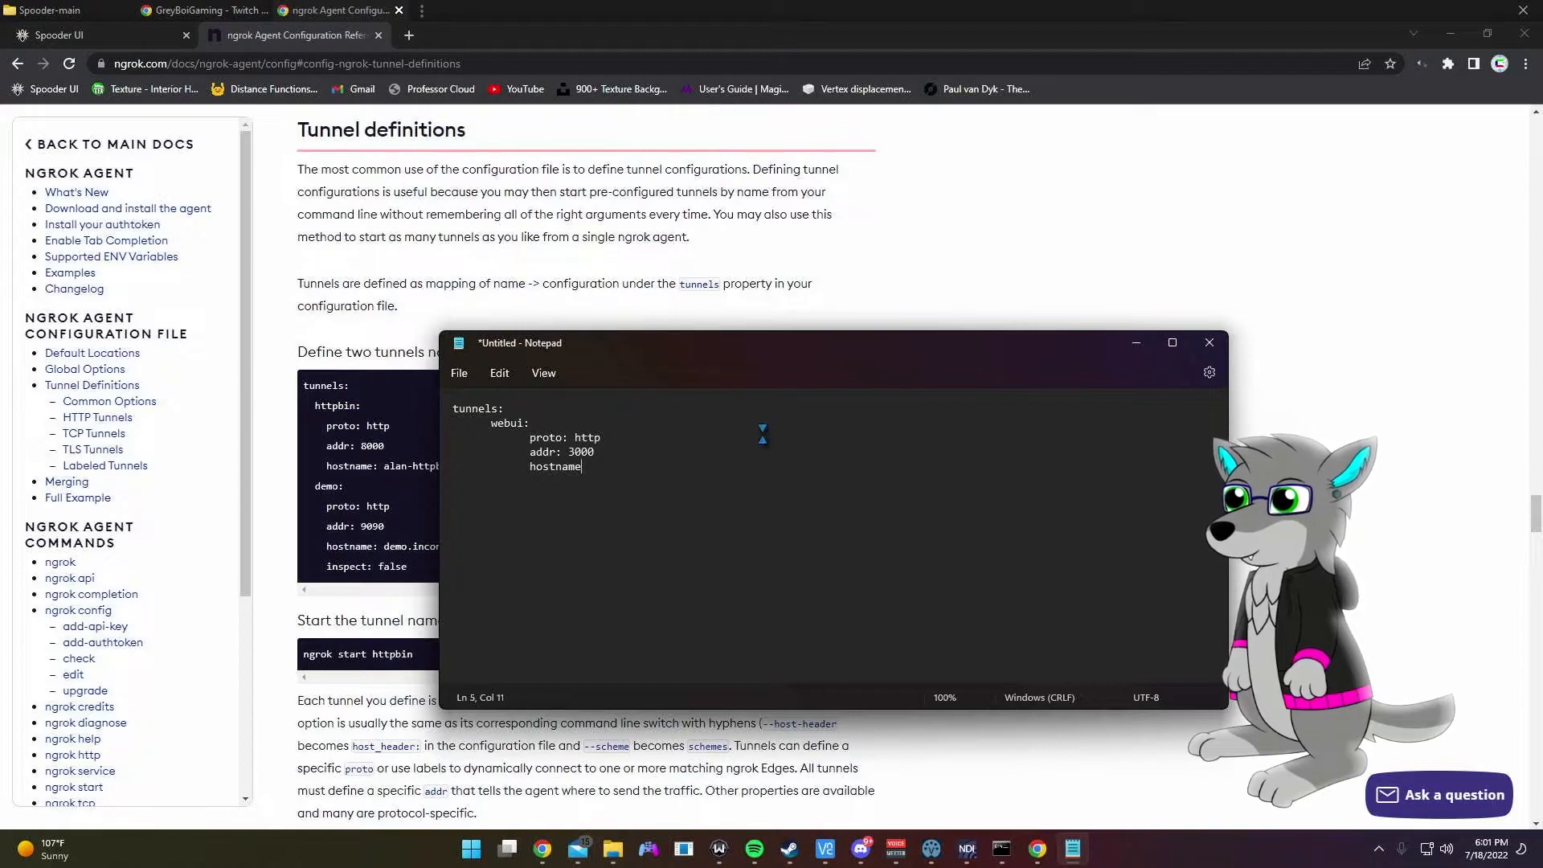
drag(690, 343, 887, 346)
key(BackSpace)
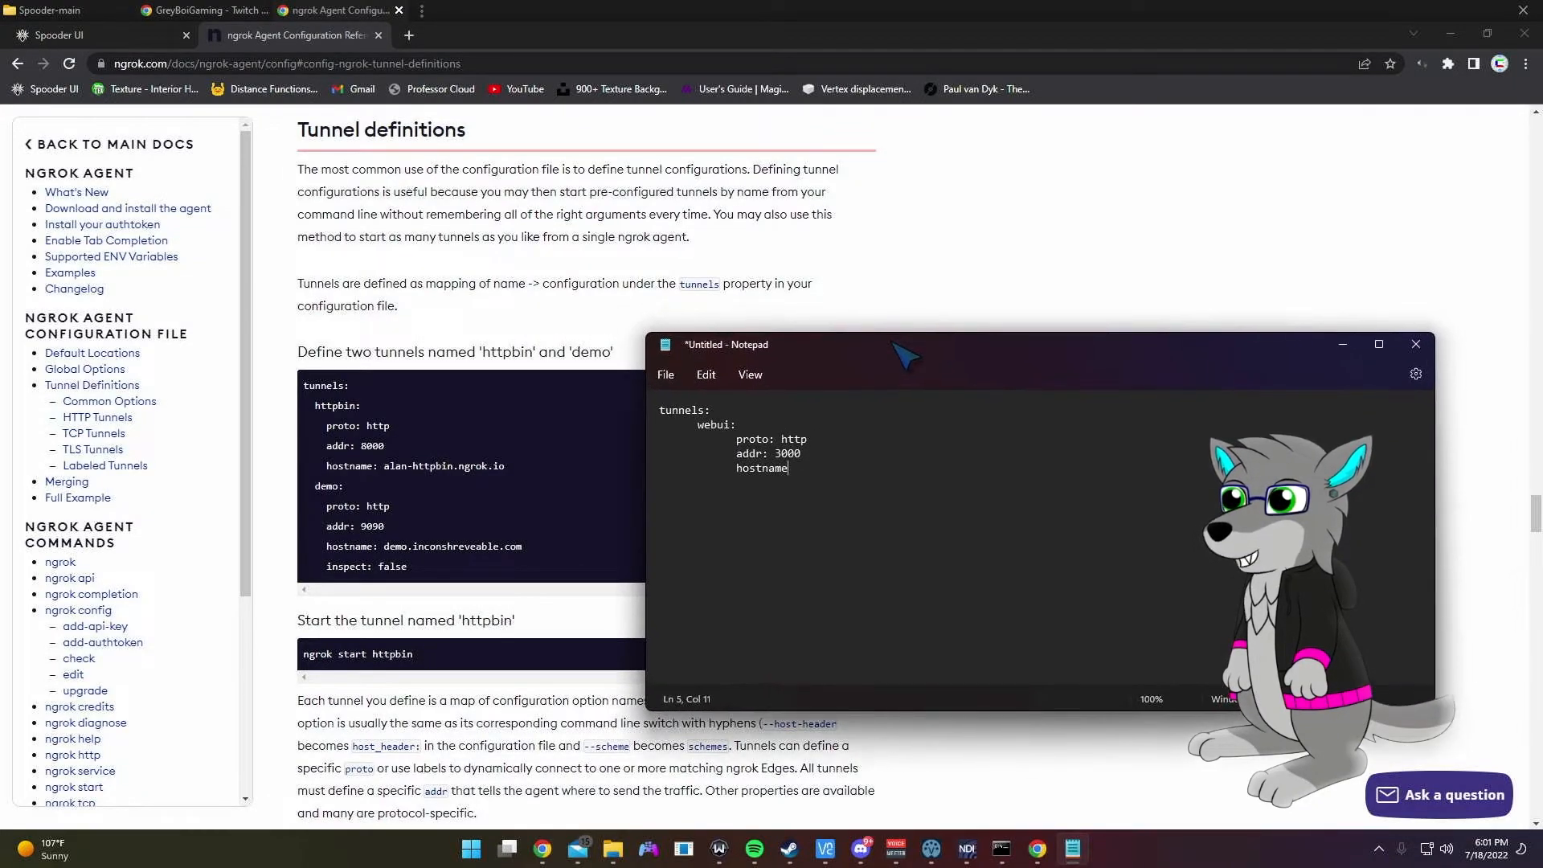
key(BackSpace)
key(BackSpace)
key(BackSpace)
key(BackSpace)
key(BackSpace)
key(BackSpace)
key(BackSpace)
key(BackSpace)
key(BackSpace)
key(BackSpace)
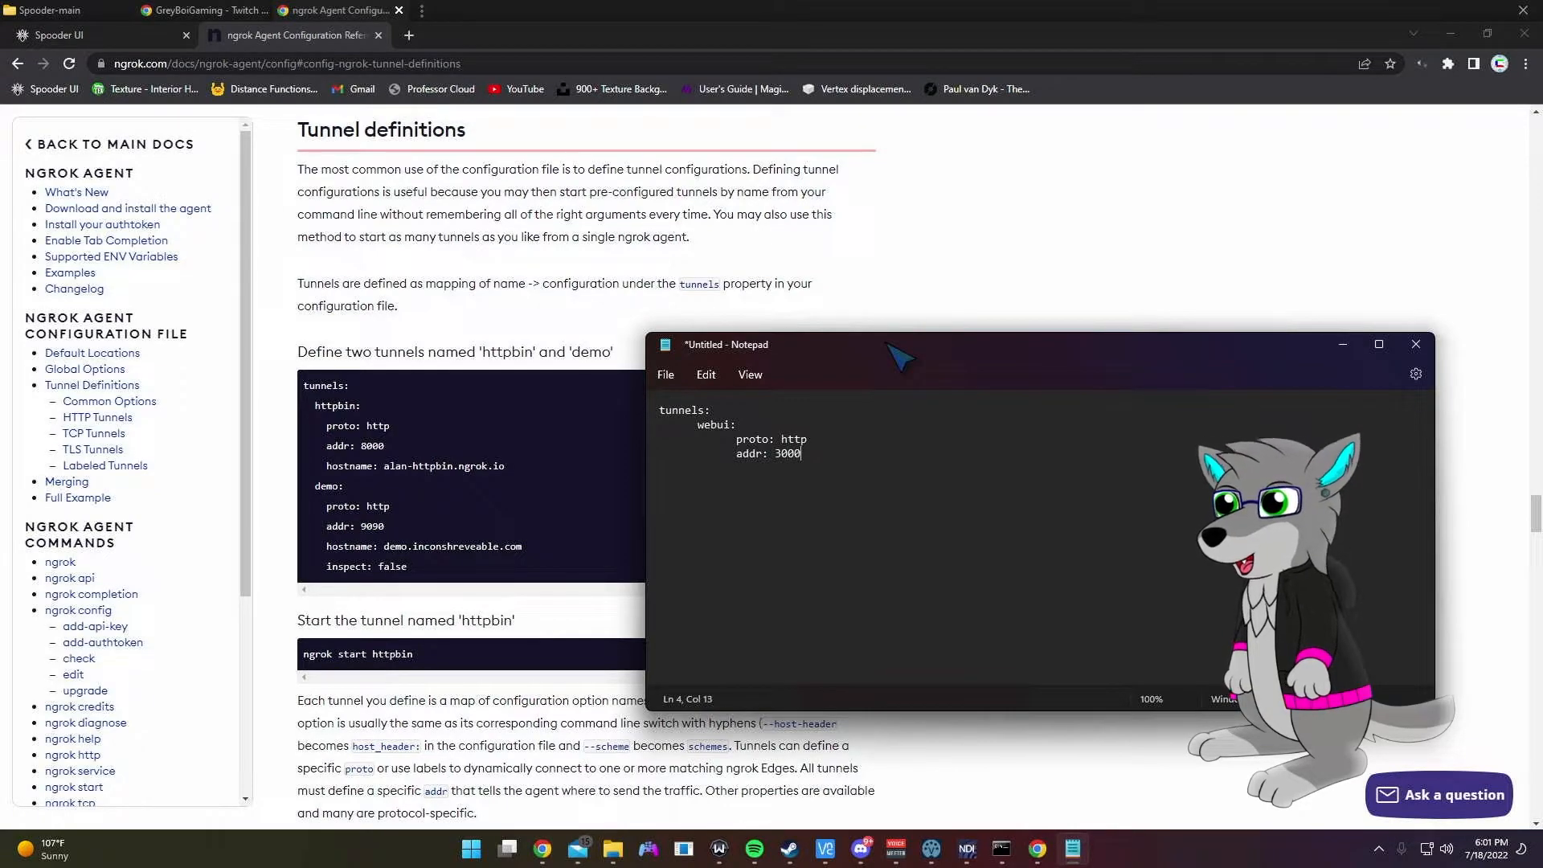
key(Return)
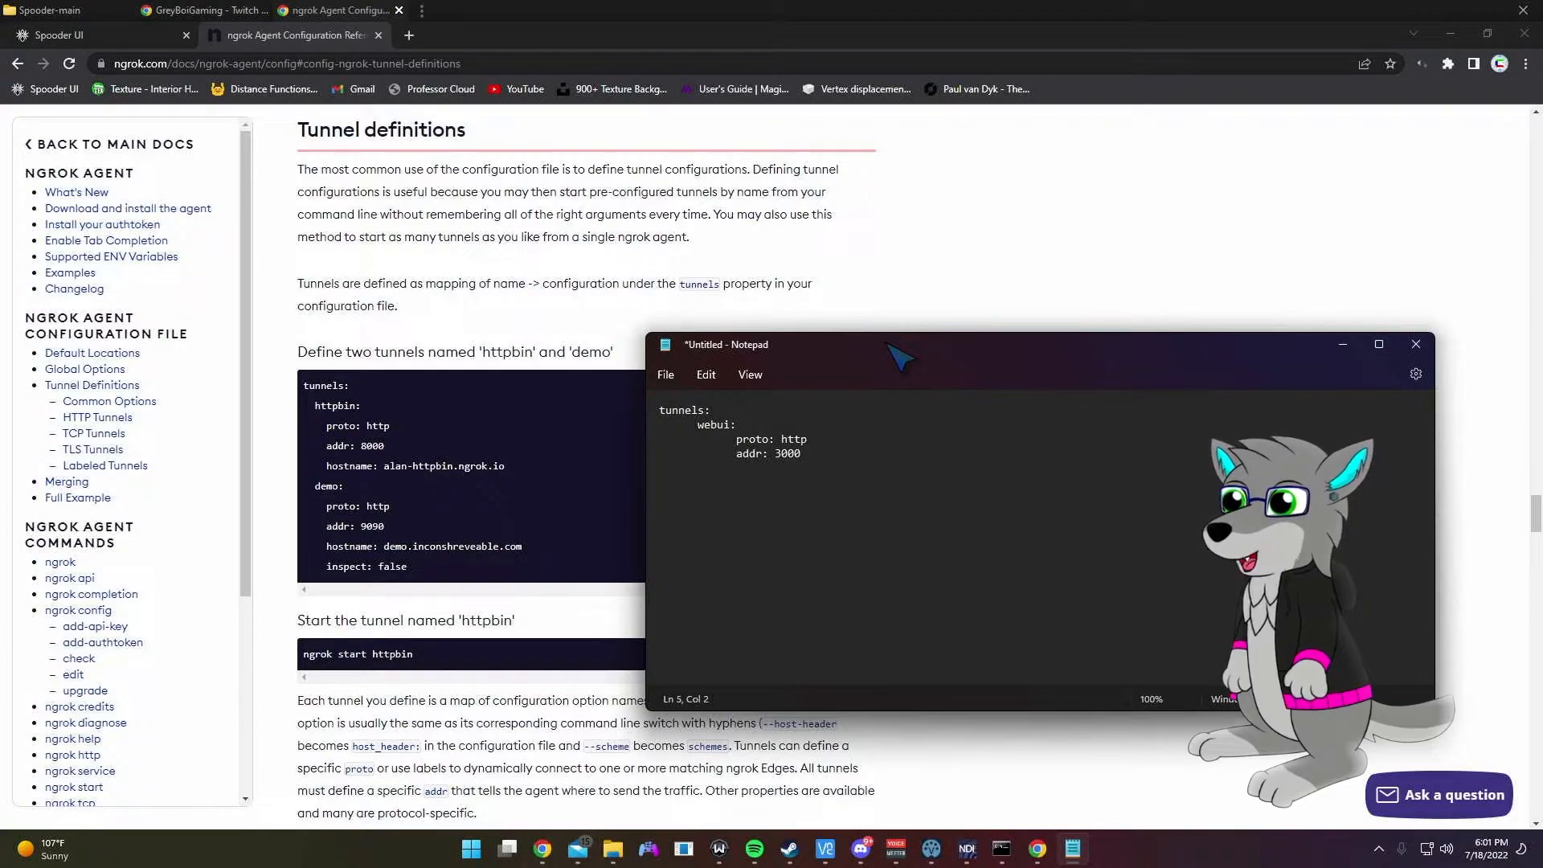
text(modui:)
Step: Under modui, add tab-indented lines 'proto: http' and 'addr: 3333'
key(Return)
key(Tab)
key(Tab)
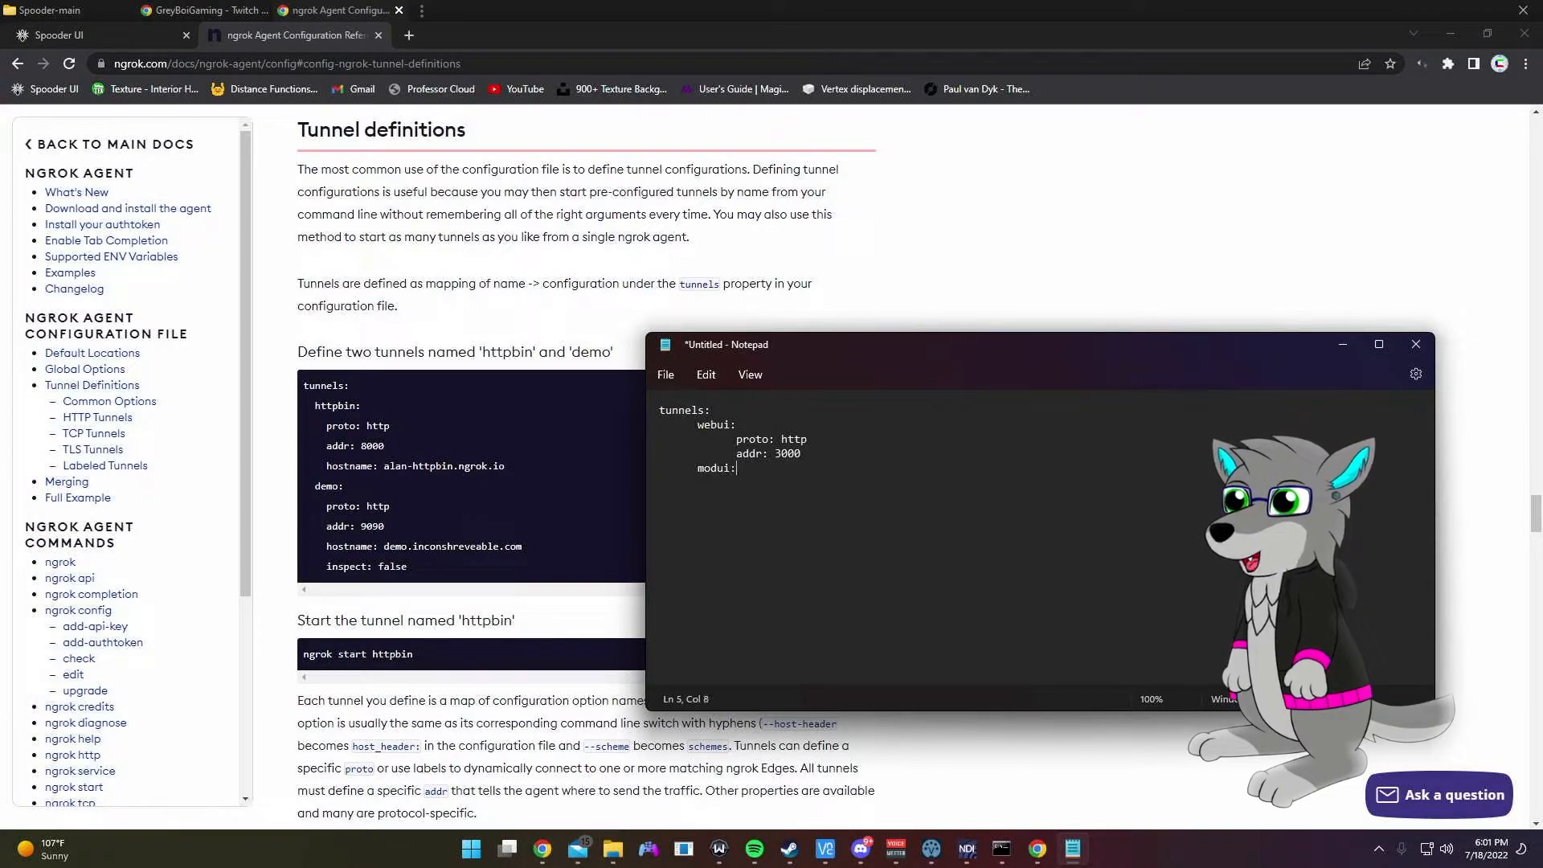
text(pro)
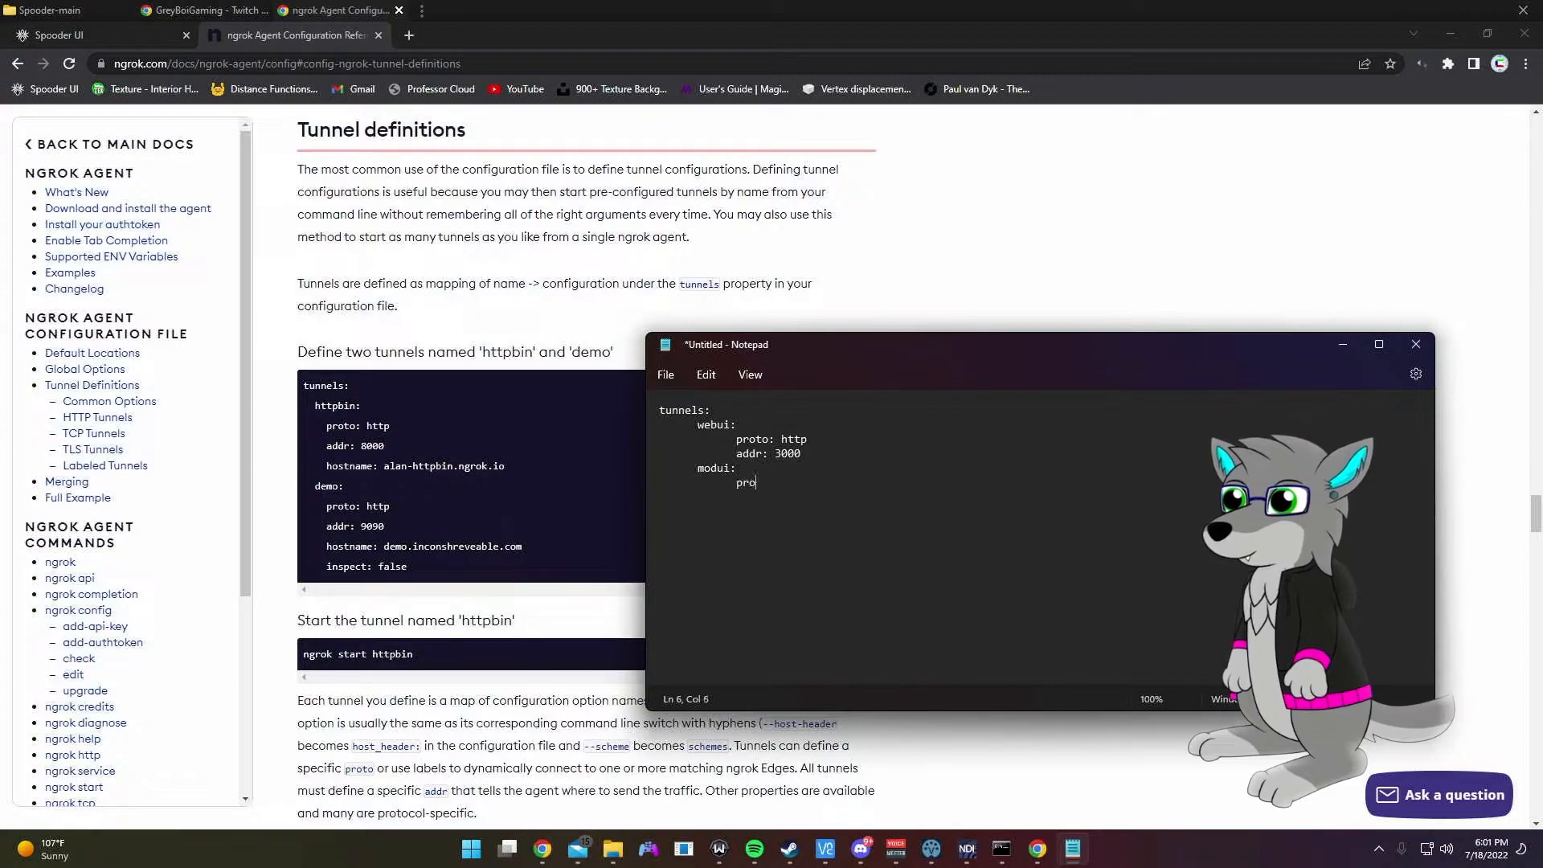
text(to: http)
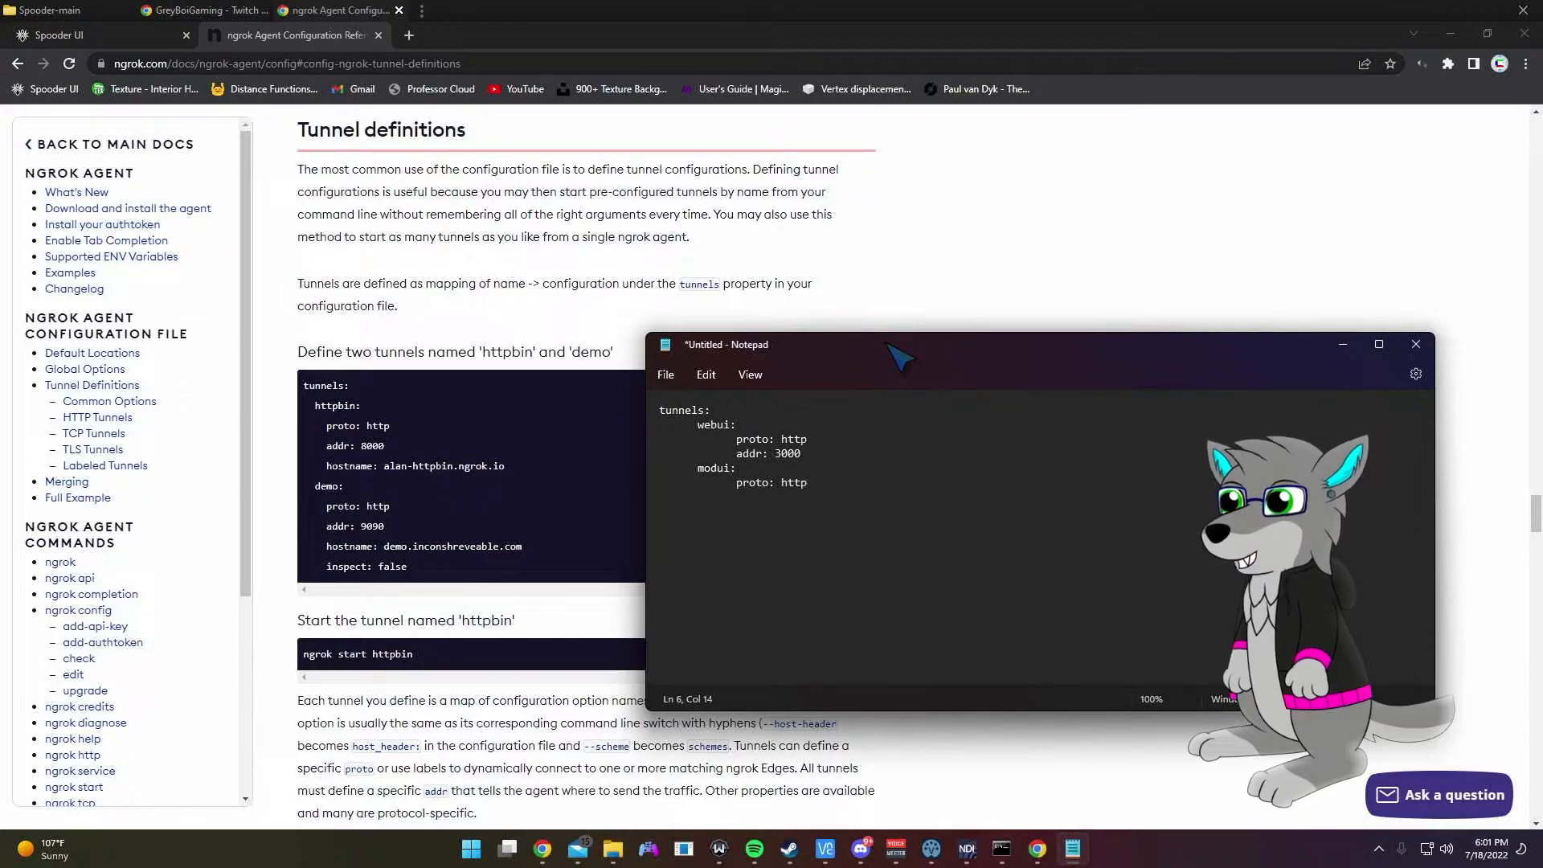
key(Return)
key(Tab)
key(Tab)
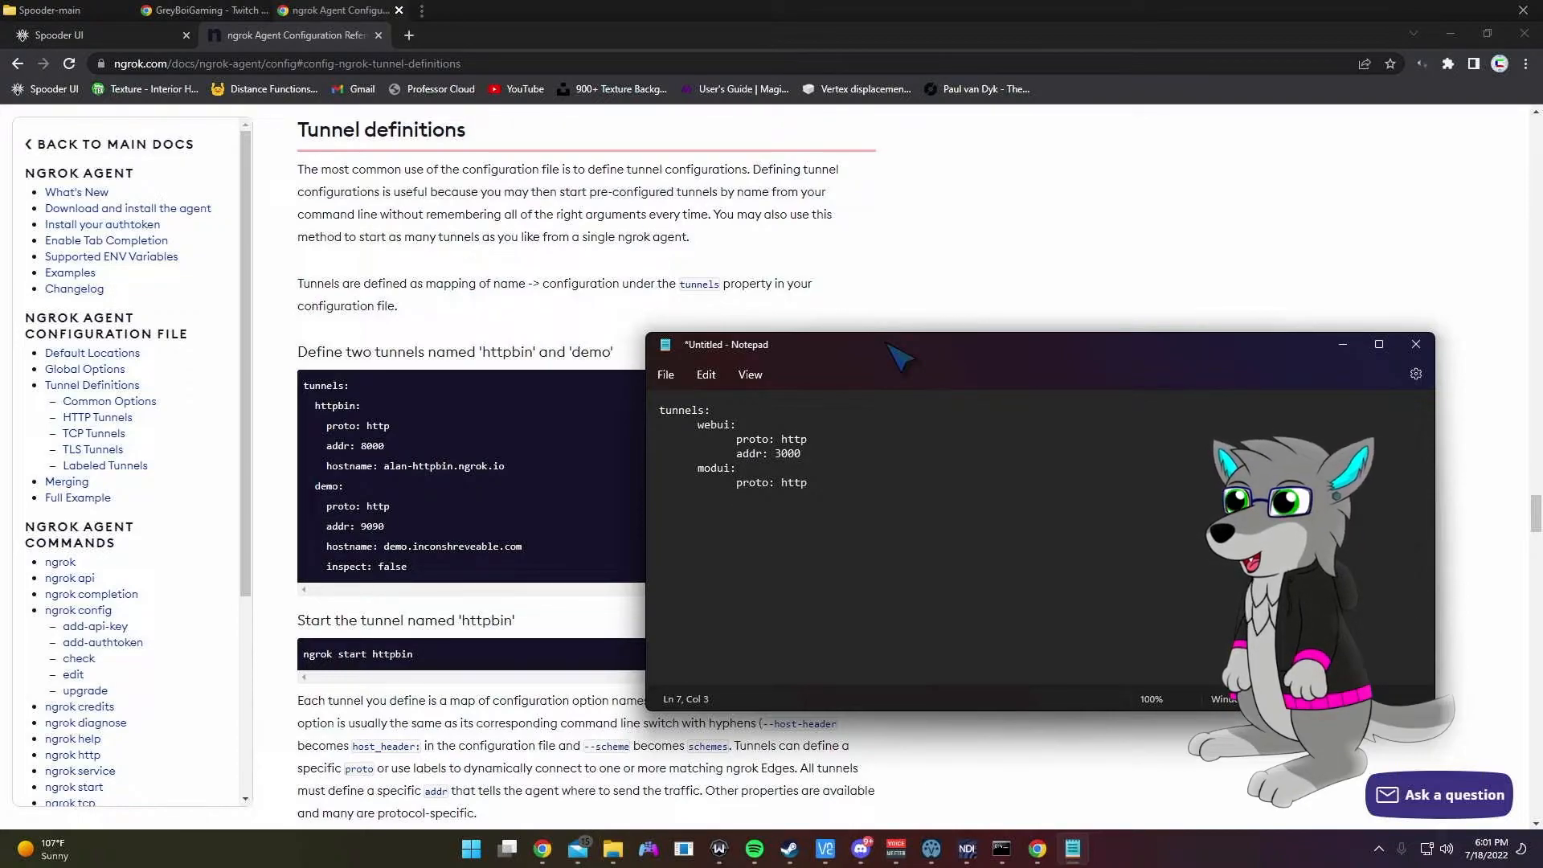
text(addr:)
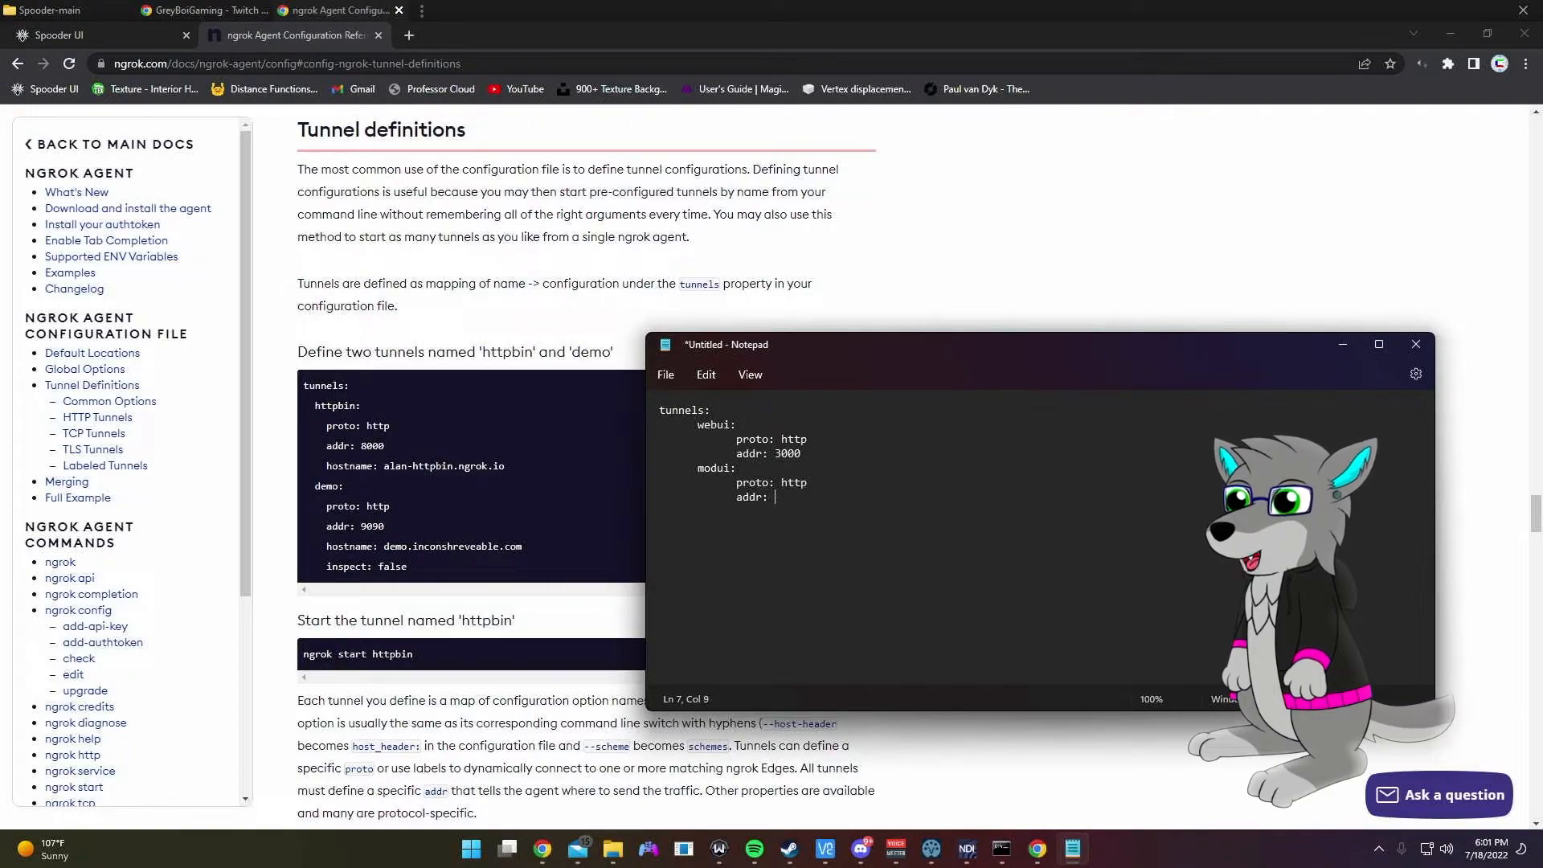
text( 3333)
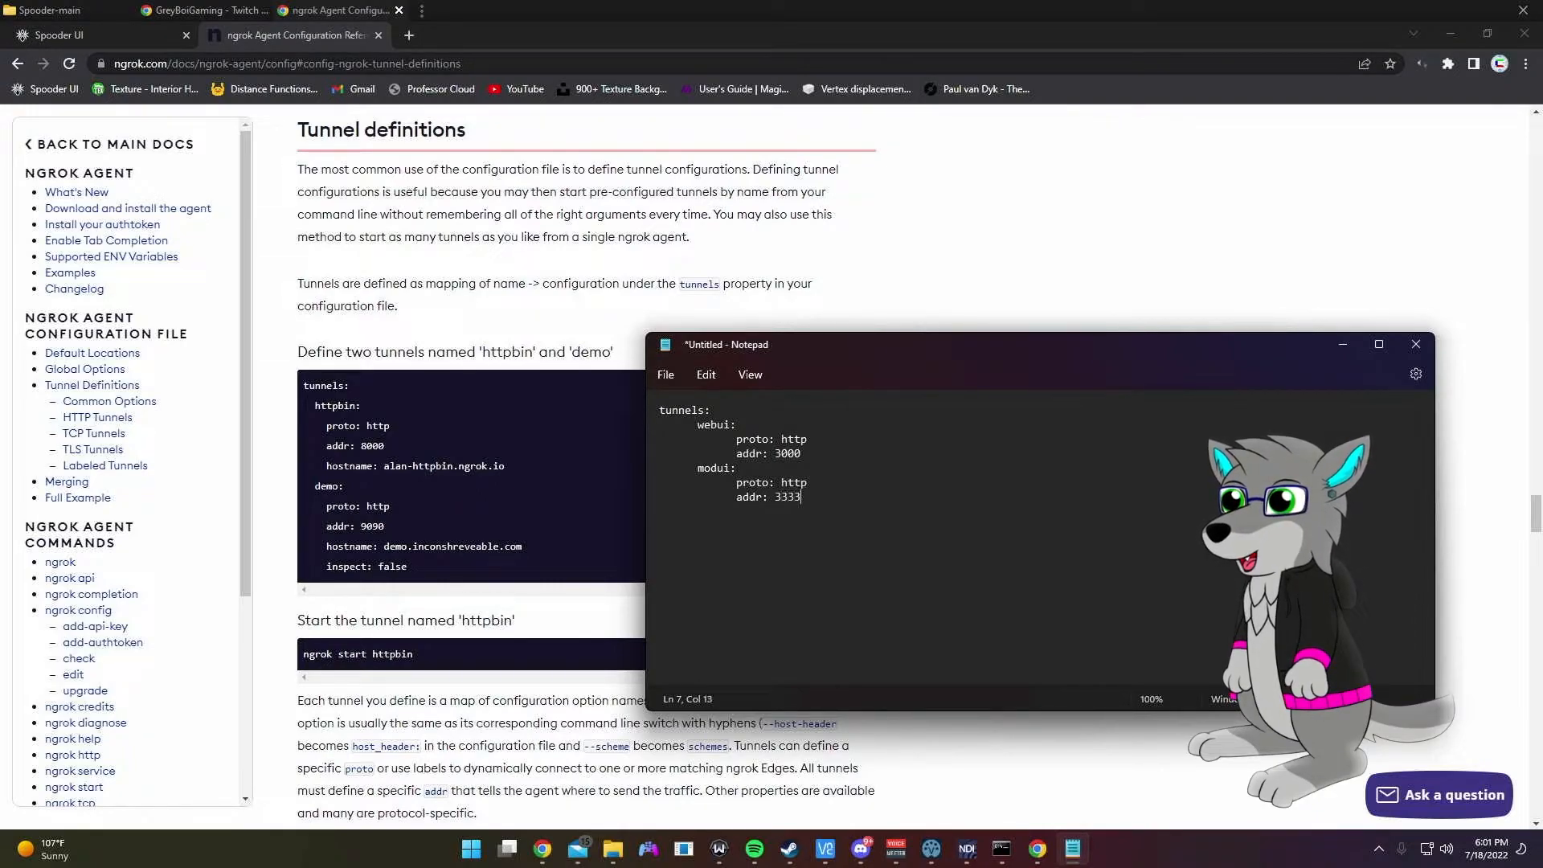
click(801, 455)
click(836, 500)
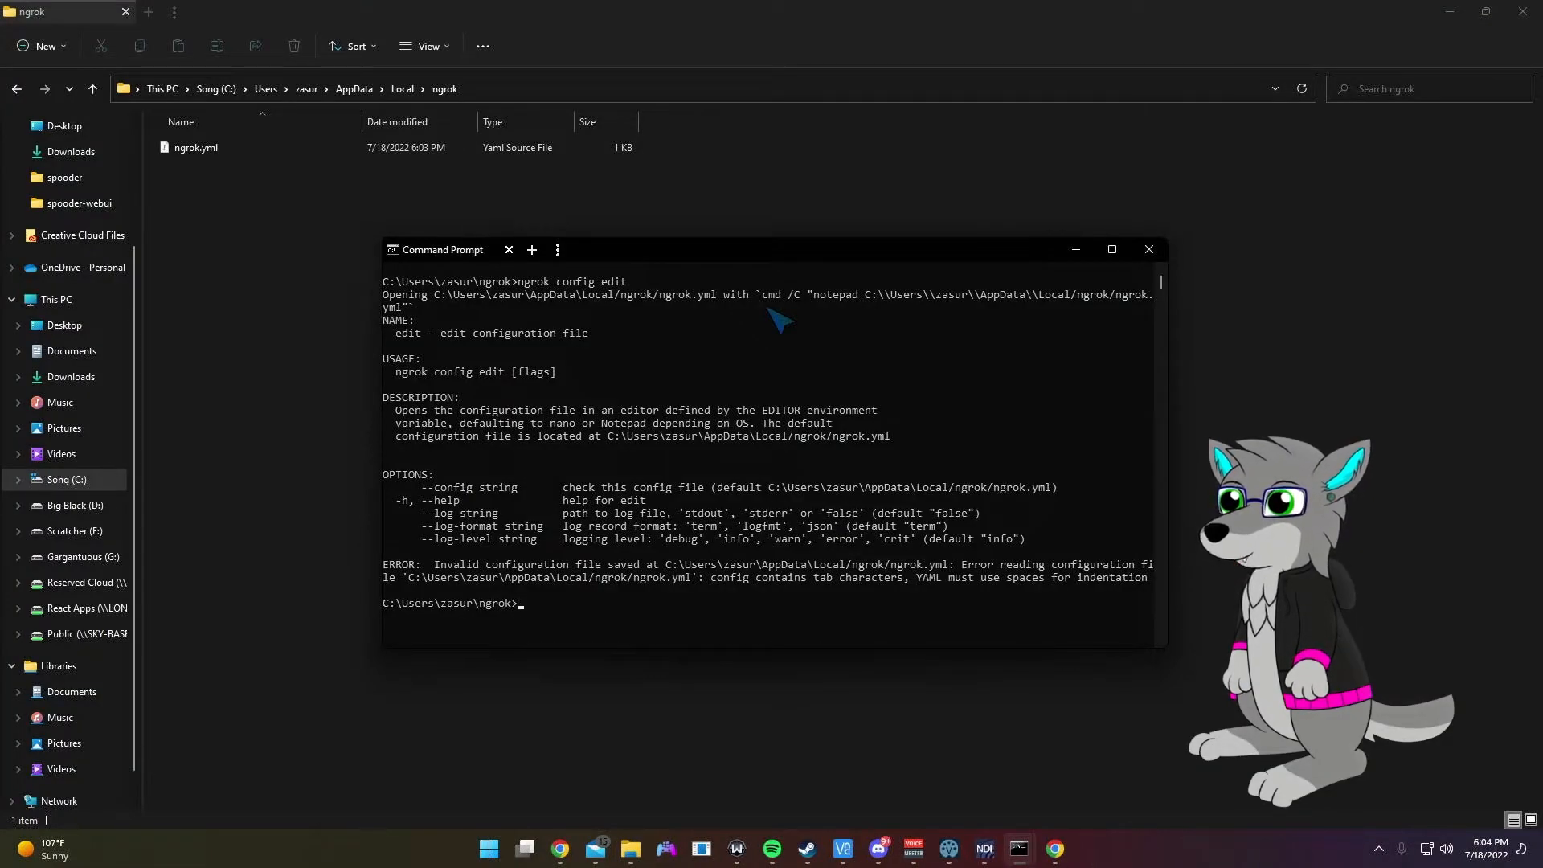
Step: Fix the proto and addr indentation in ngrok.yml, then run 'ngrok config upgrade'
key(Up)
key(Return)
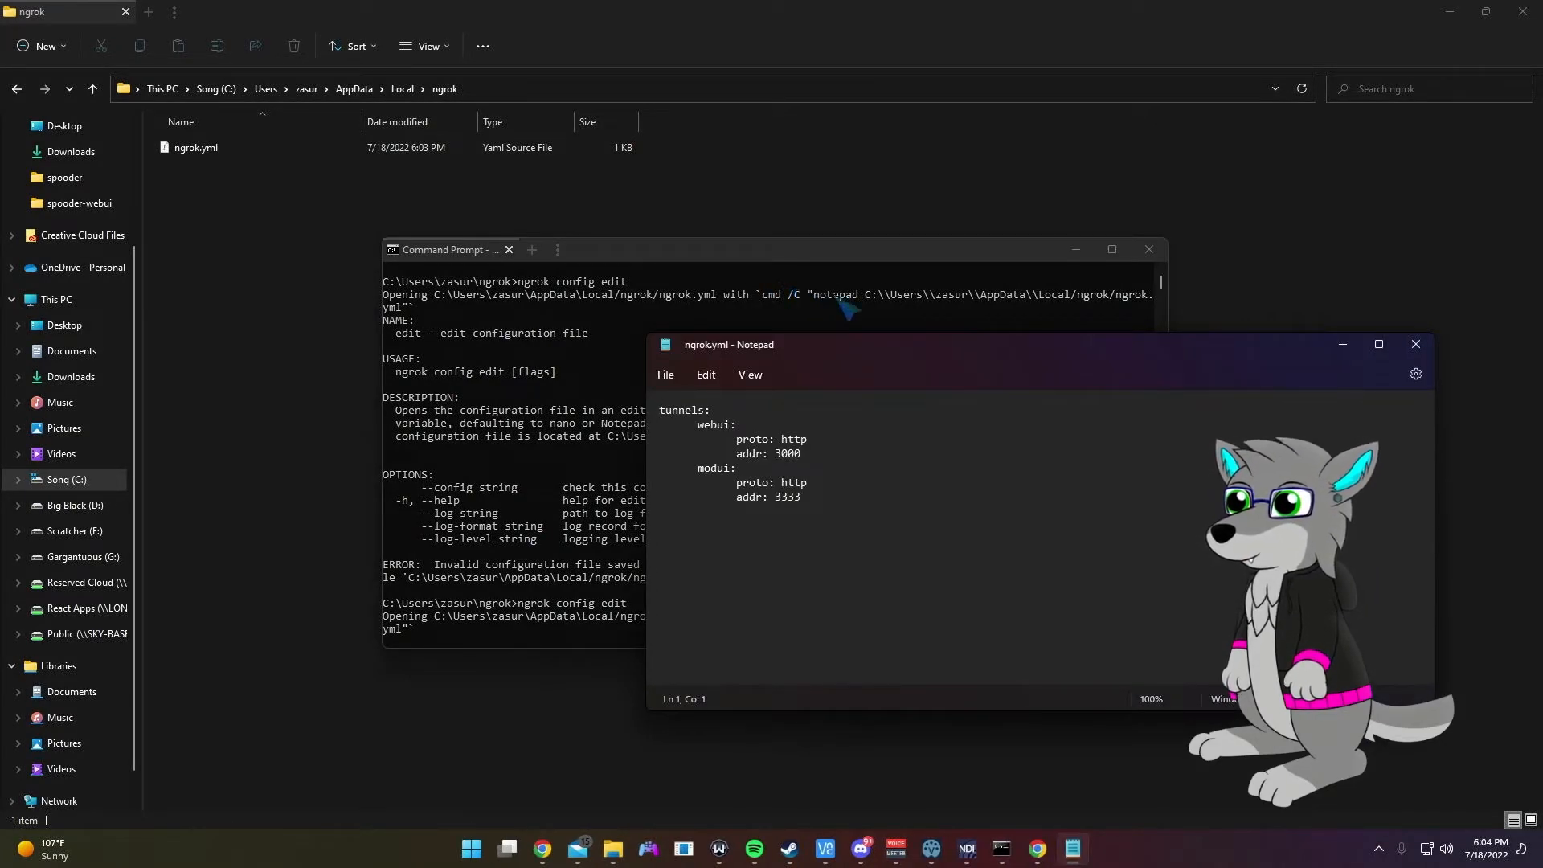
click(1416, 344)
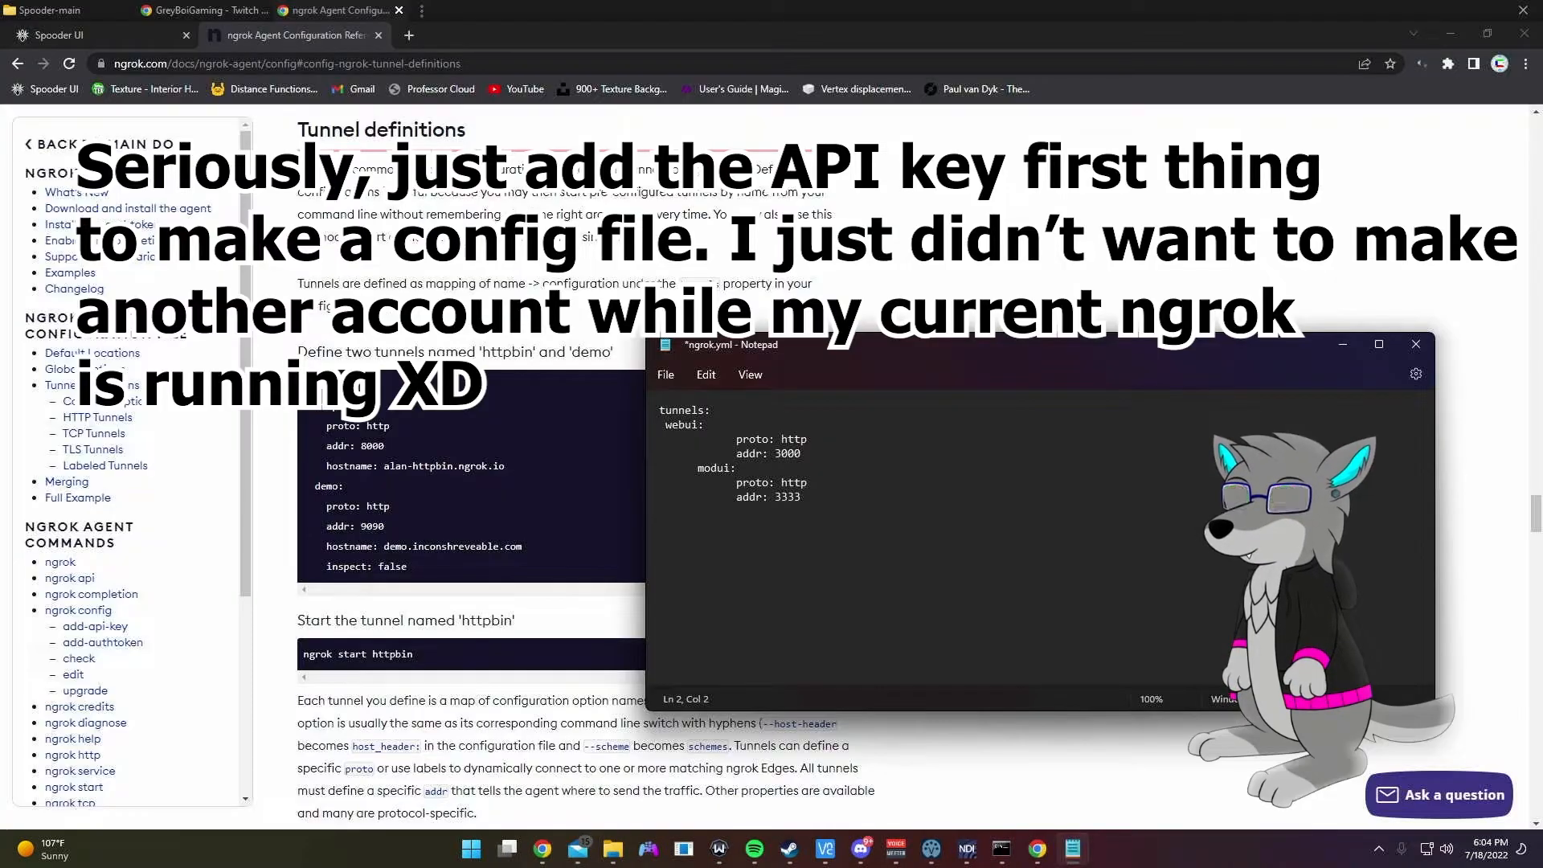
key(BackSpace)
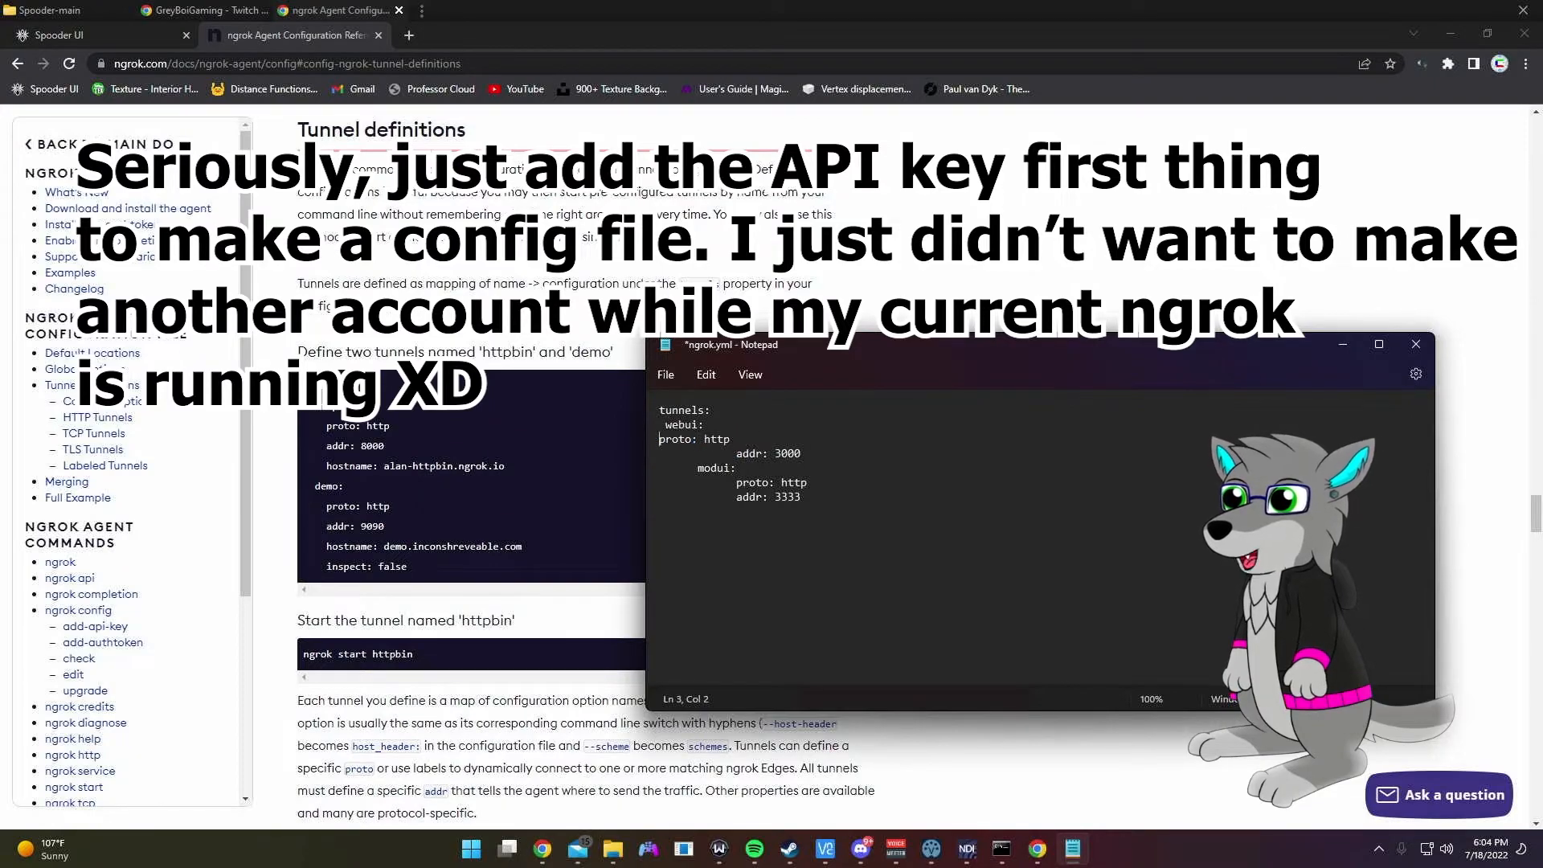
click(738, 453)
key(BackSpace)
key(BackSpace)
key(BackSpace)
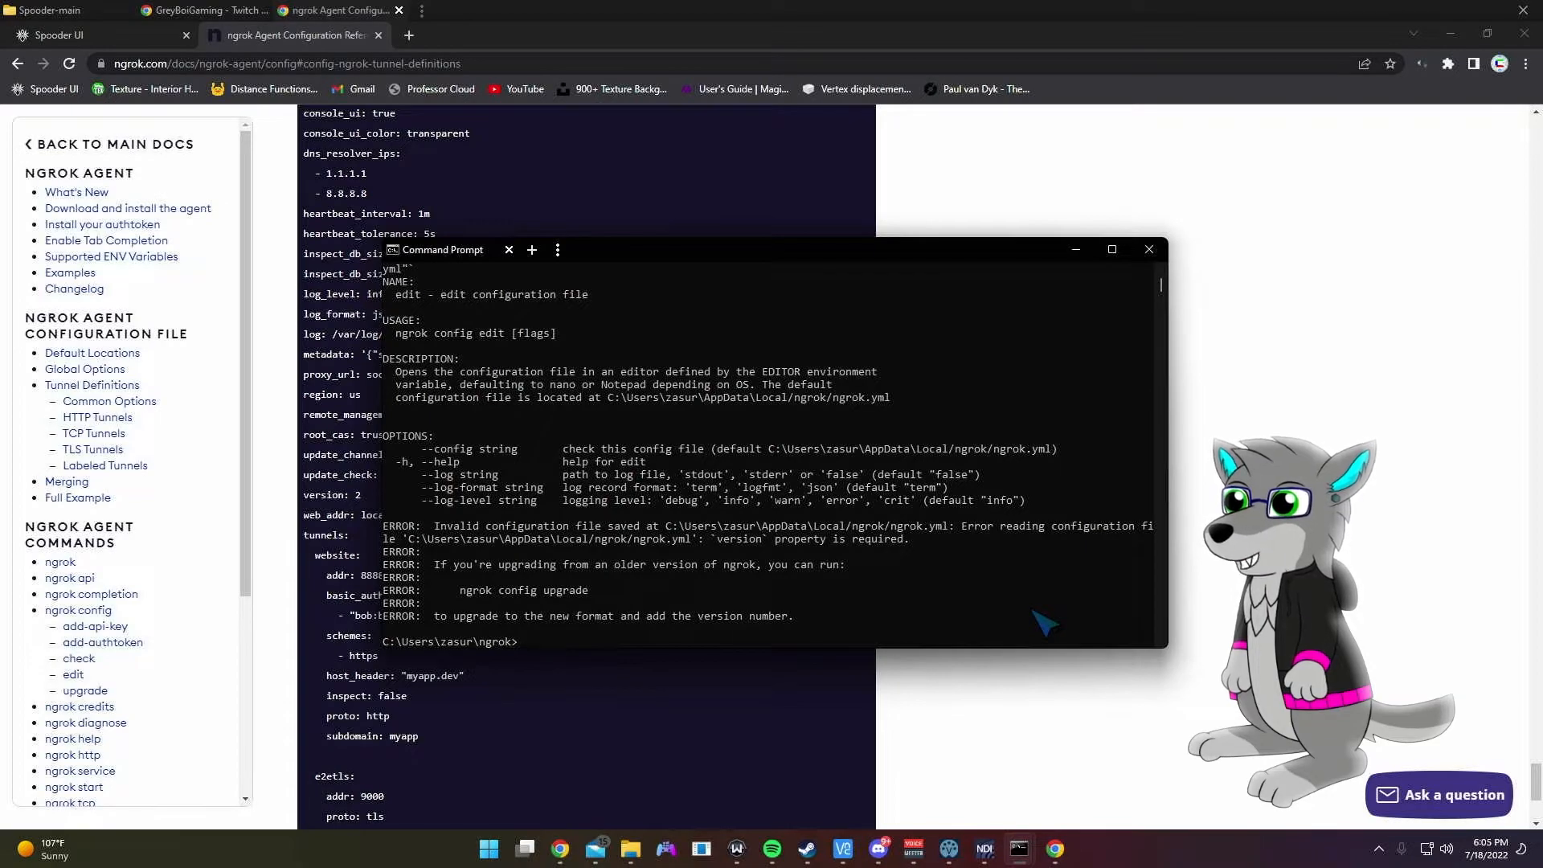
text(grok config upgrade)
key(Return)
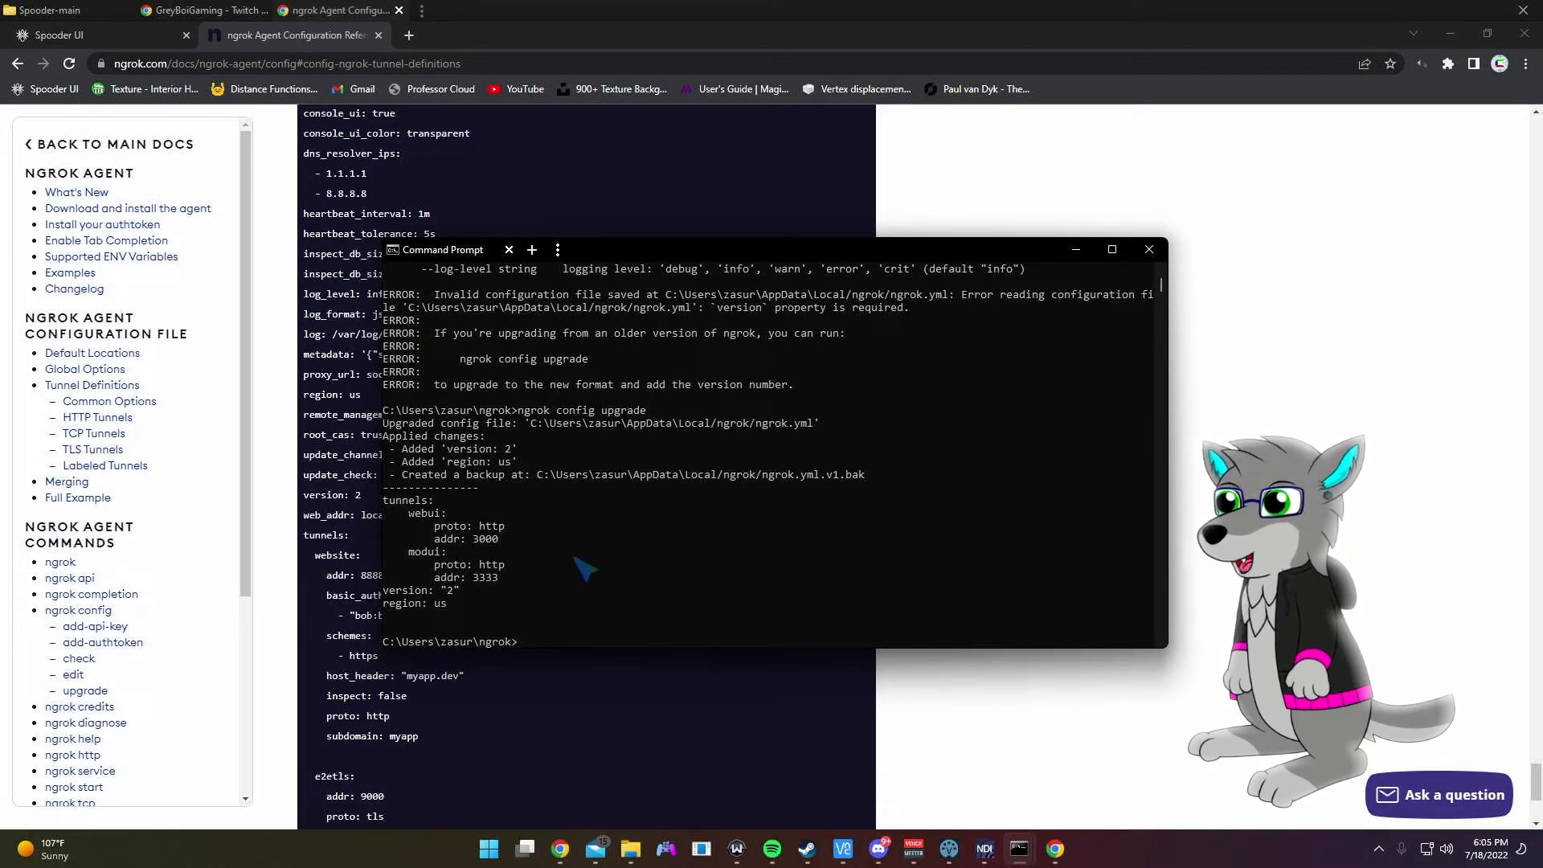
Step: Bring both tunnels online with 'ngrok start --all' after failed 'start all' attempts
drag(459, 604, 384, 502)
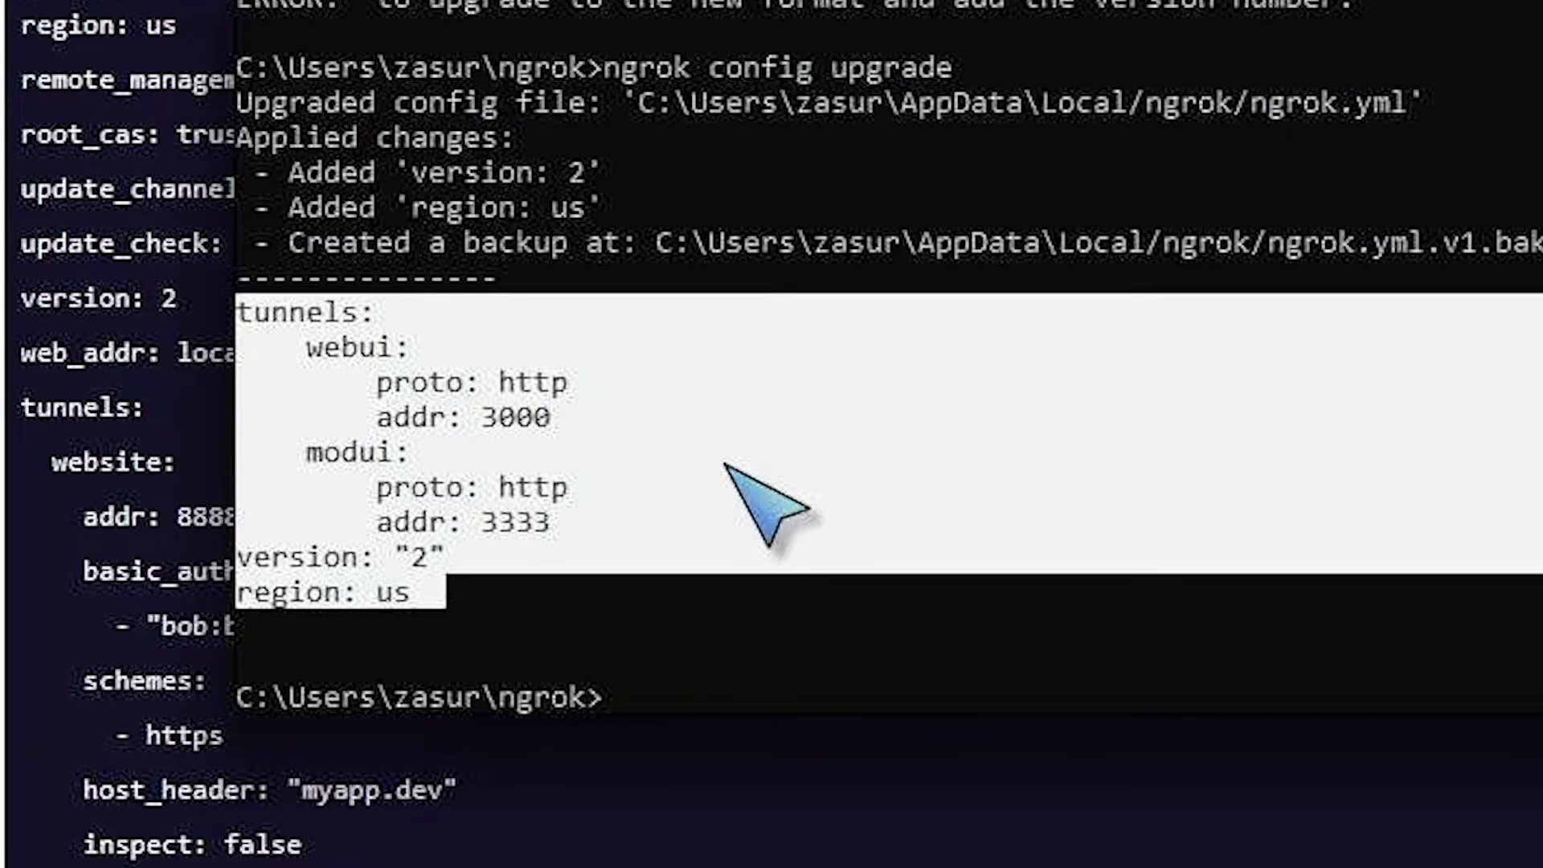
click(978, 627)
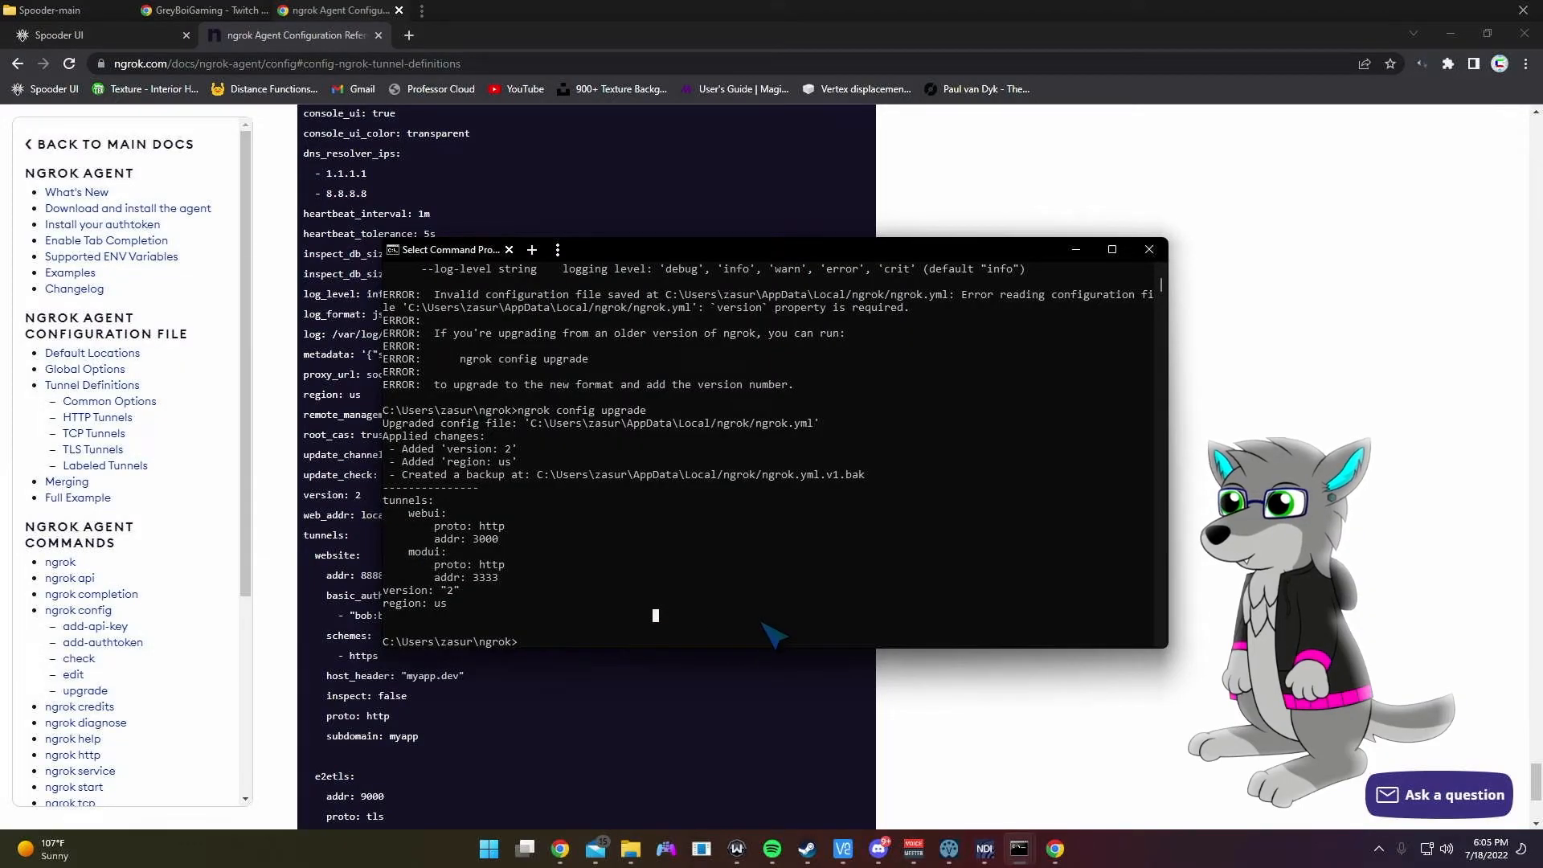
key(Up)
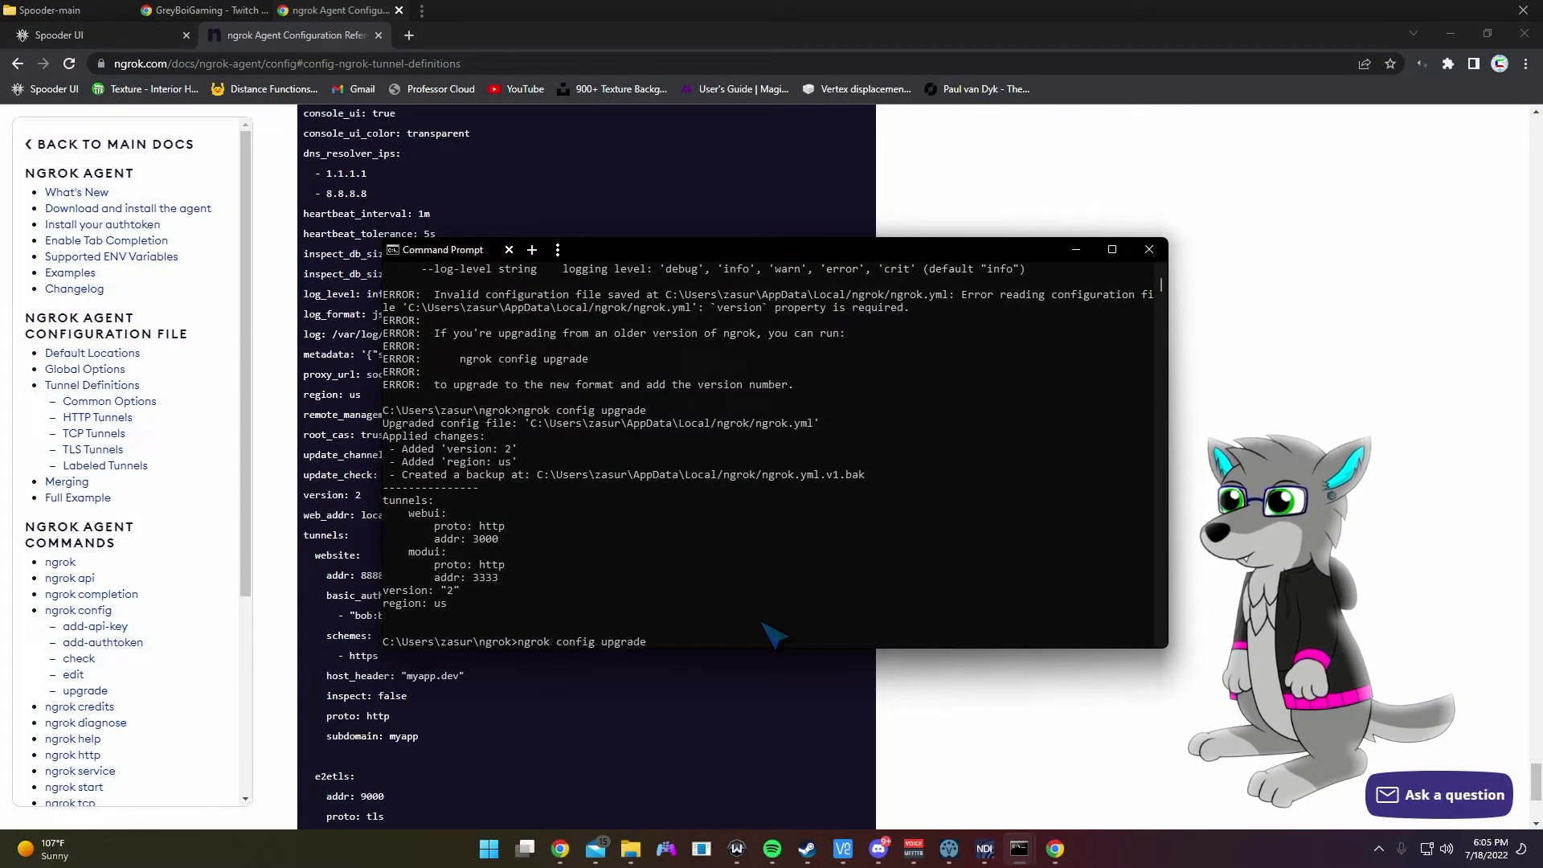
key(BackSpace)
key(BackSpace)
key(BackSpace)
key(BackSpace)
key(BackSpace)
key(BackSpace)
key(BackSpace)
key(BackSpace)
key(BackSpace)
key(BackSpace)
key(BackSpace)
key(BackSpace)
key(BackSpace)
key(BackSpace)
text(http 3000)
key(Up)
key(Down)
key(BackSpace)
key(BackSpace)
key(BackSpace)
key(BackSpace)
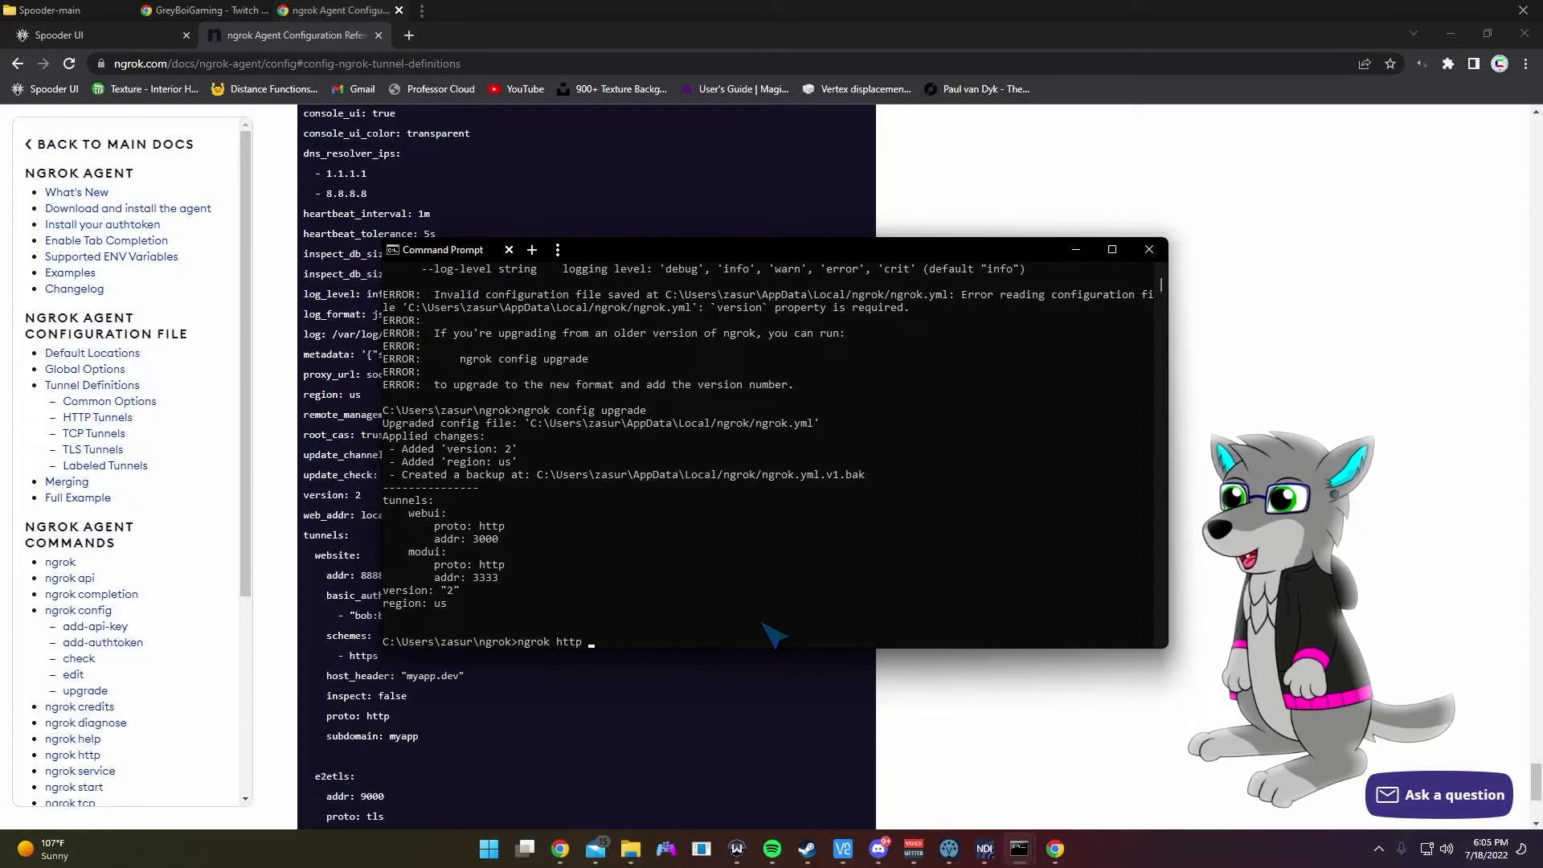
text(start a)
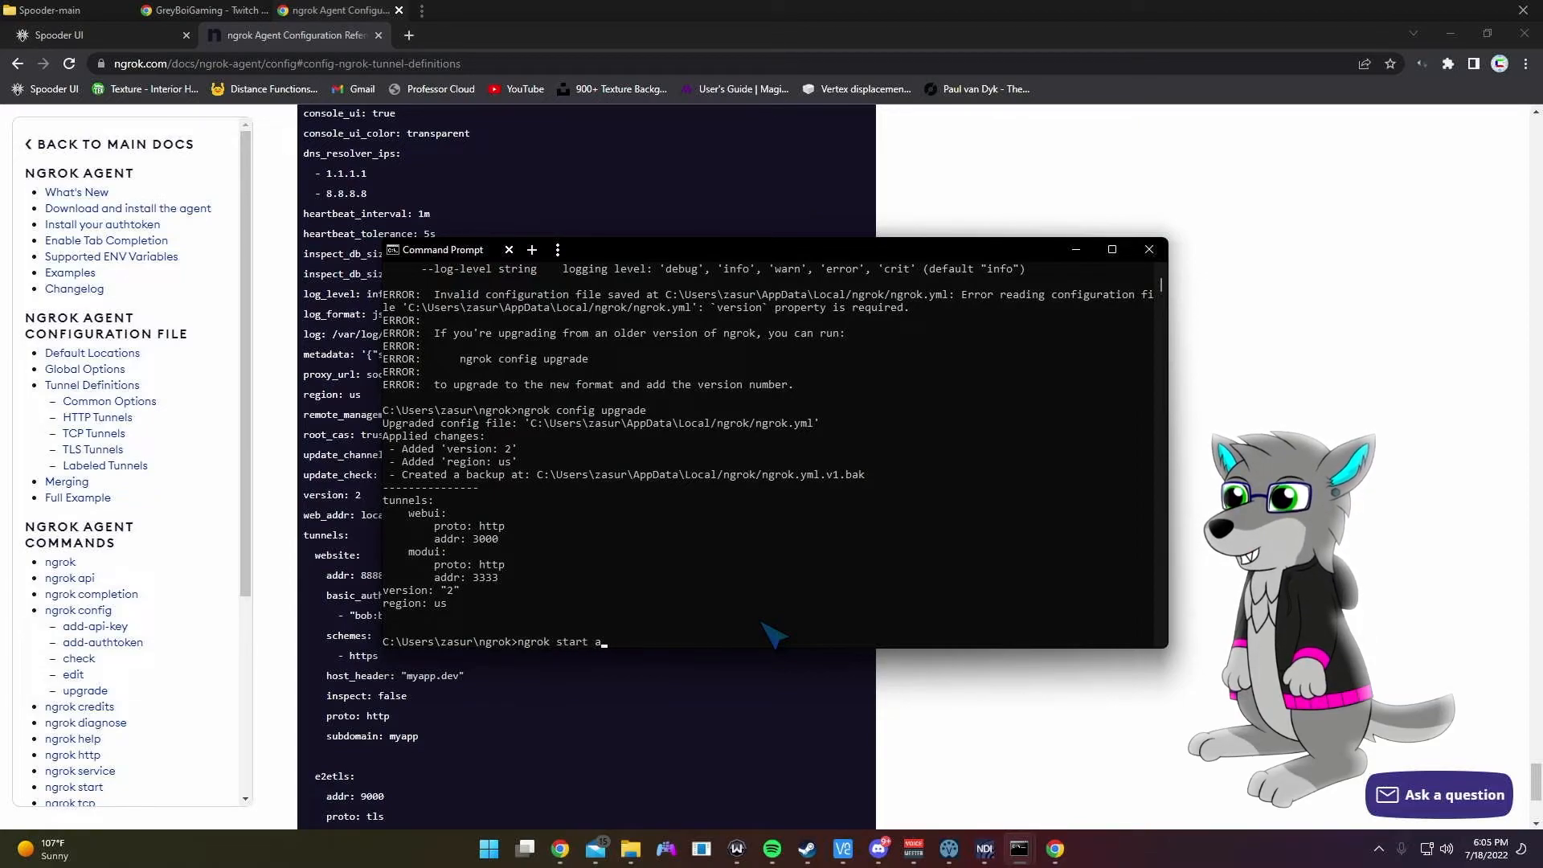
text(ll)
key(Return)
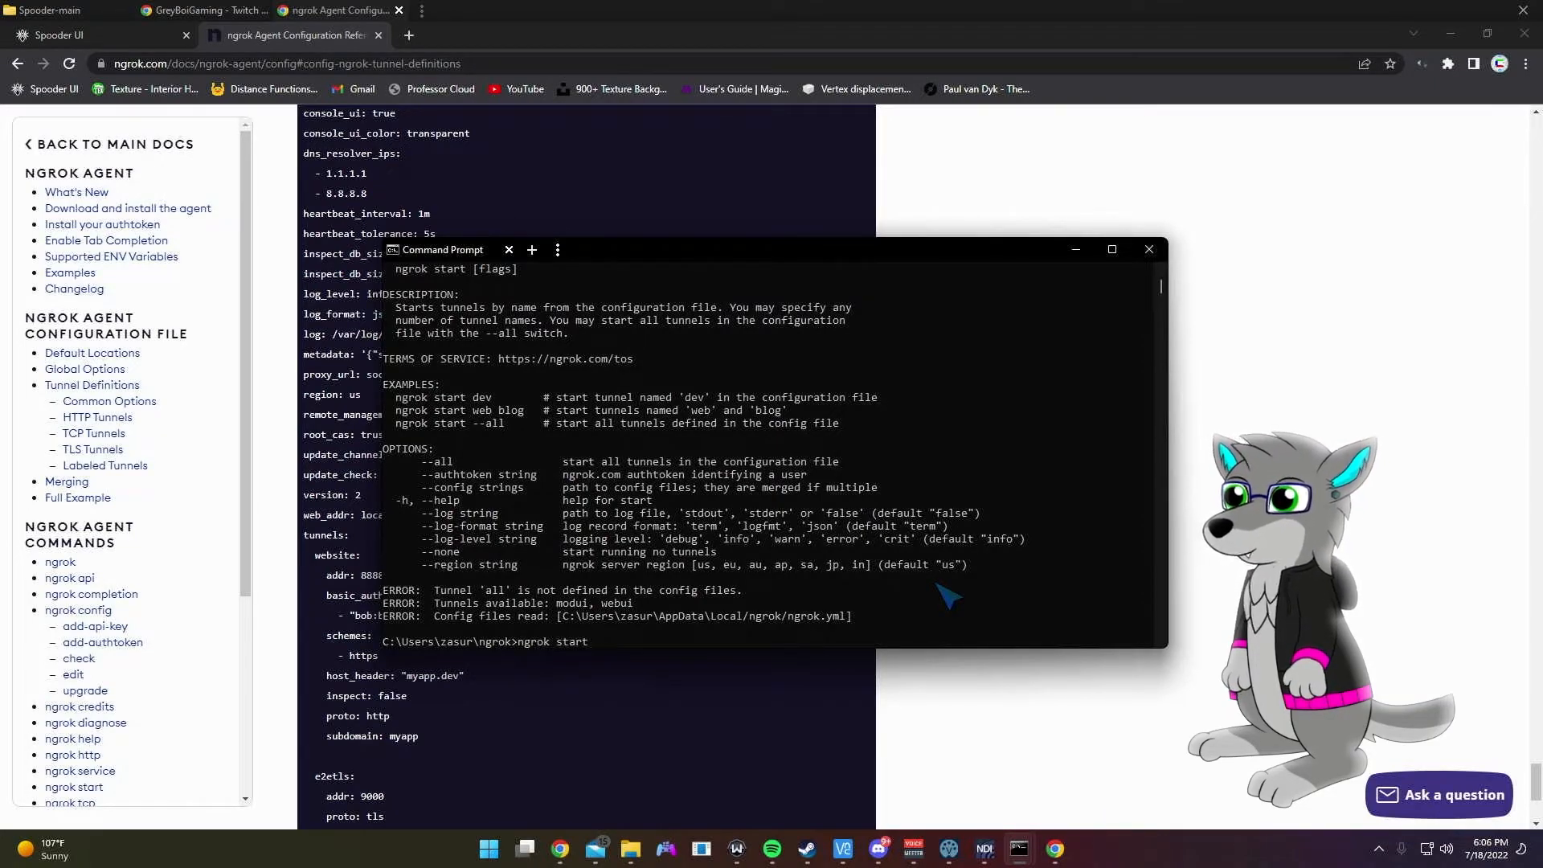
key(Return)
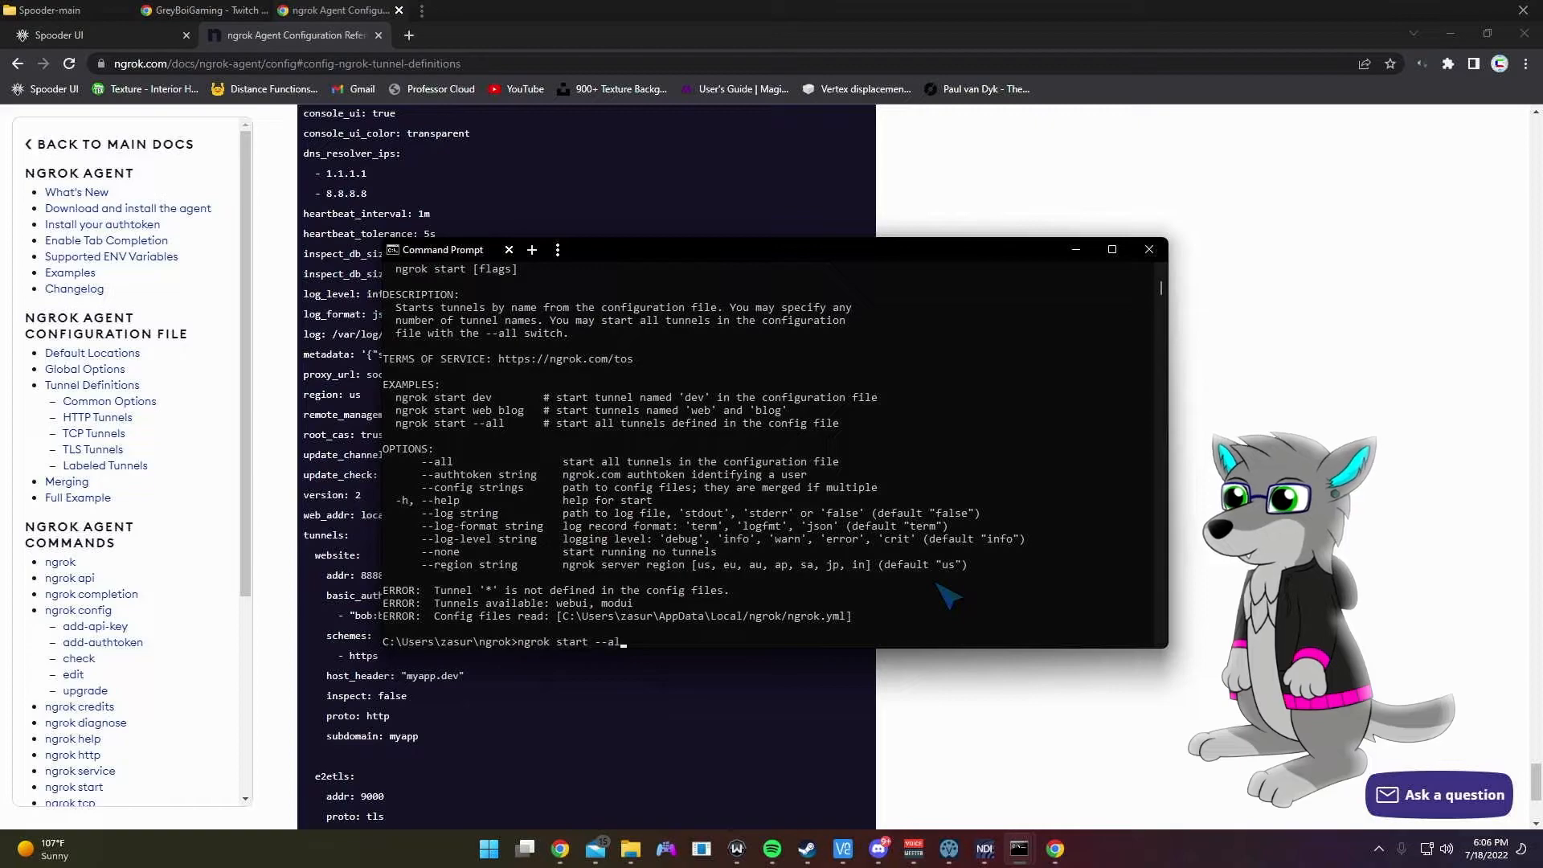
text(ngrok start --all)
key(Return)
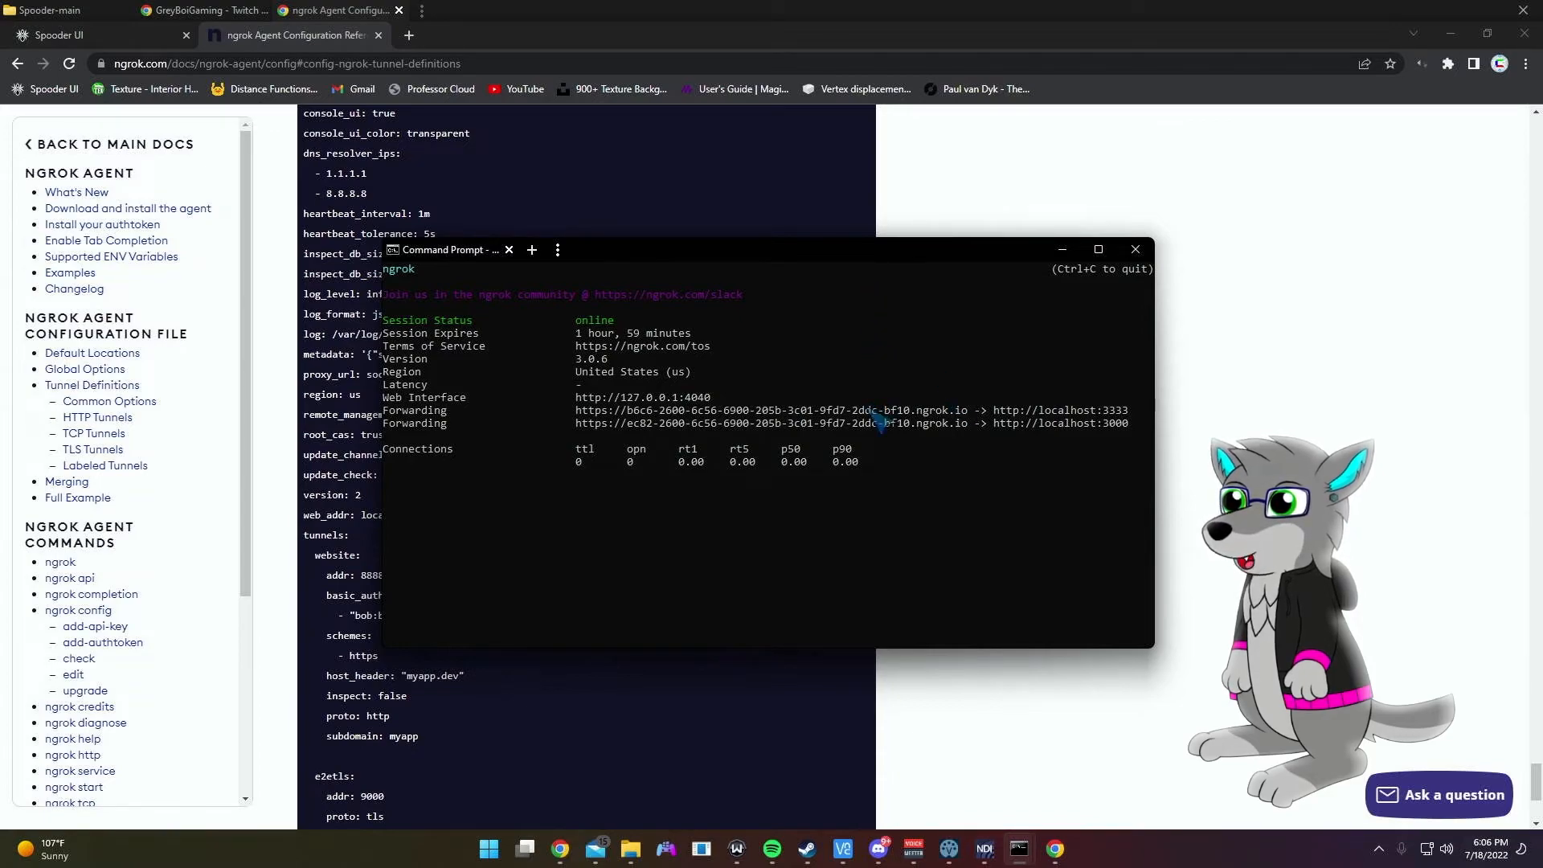
Step: Switch to the Spooder UI browser tab and open its Config settings
drag(838, 256, 526, 281)
click(137, 34)
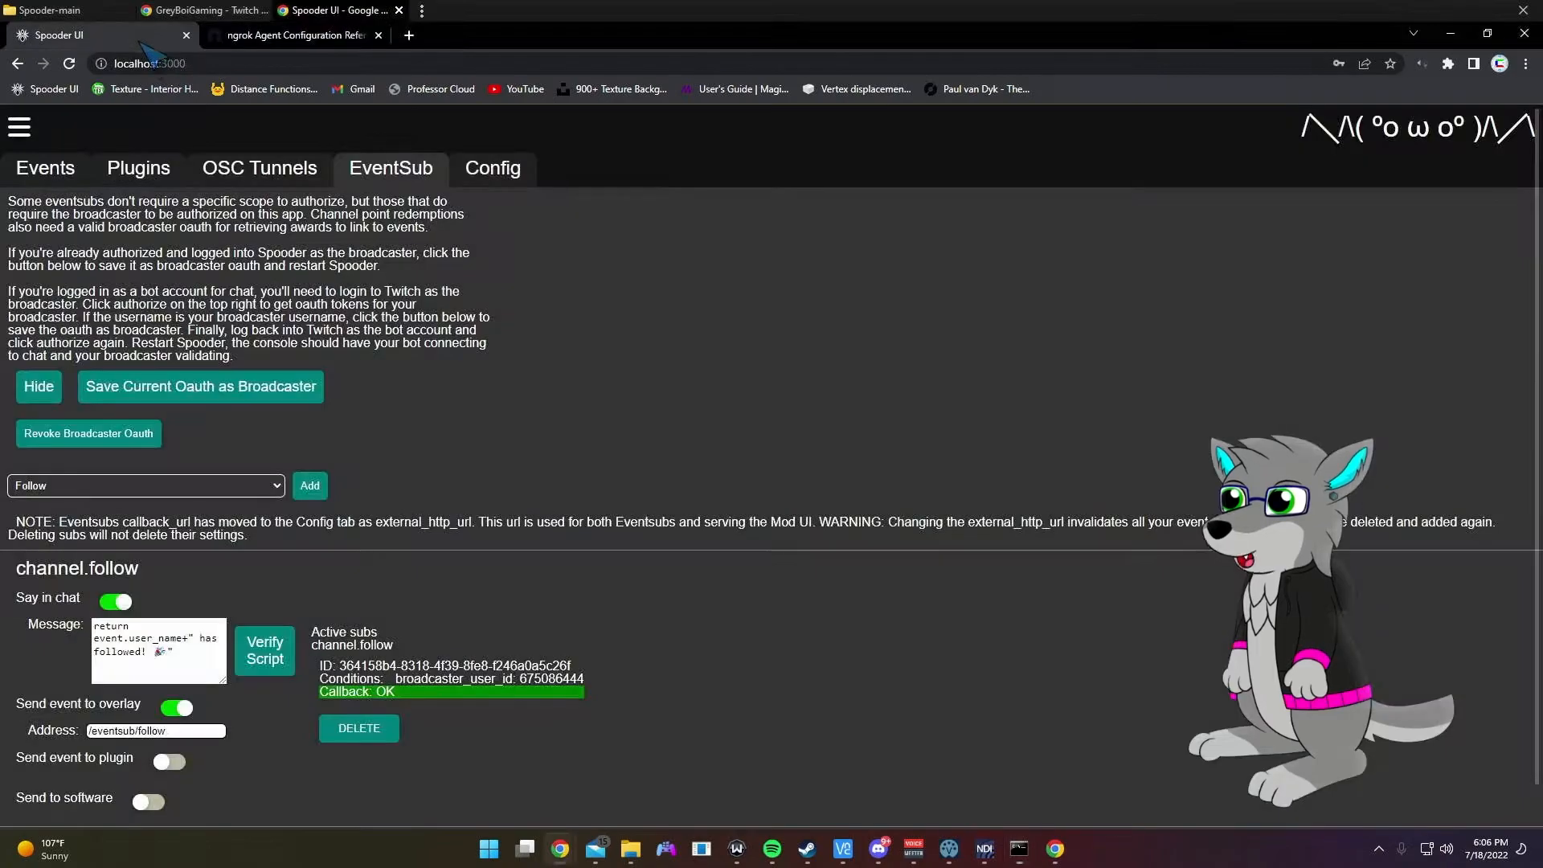
click(505, 165)
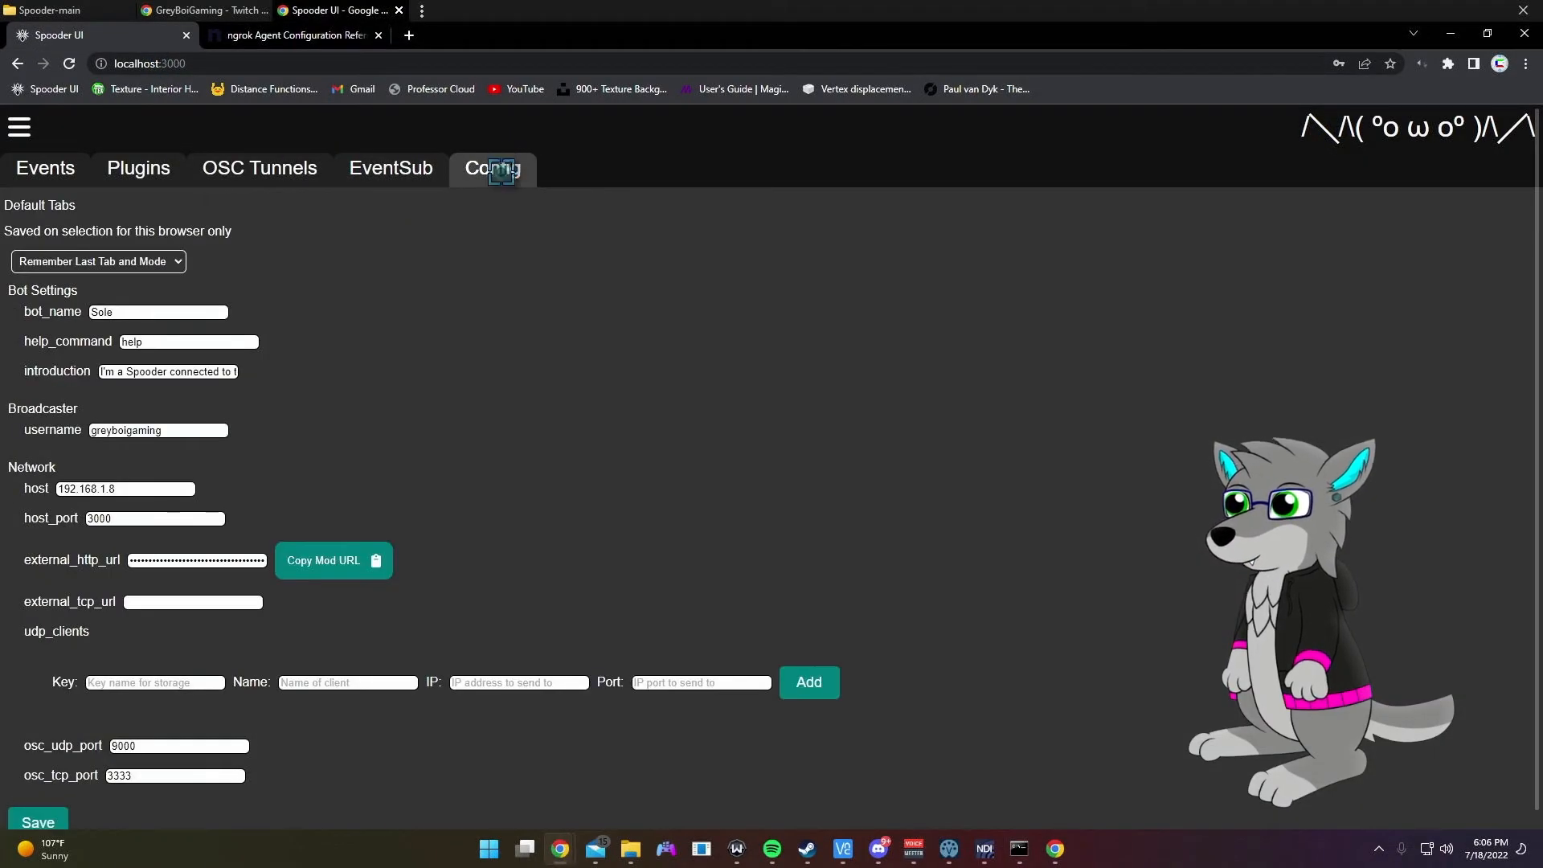
Step: Paste the port-3333 ngrok forwarding URL into external_http_url
mouse_move(1019, 848)
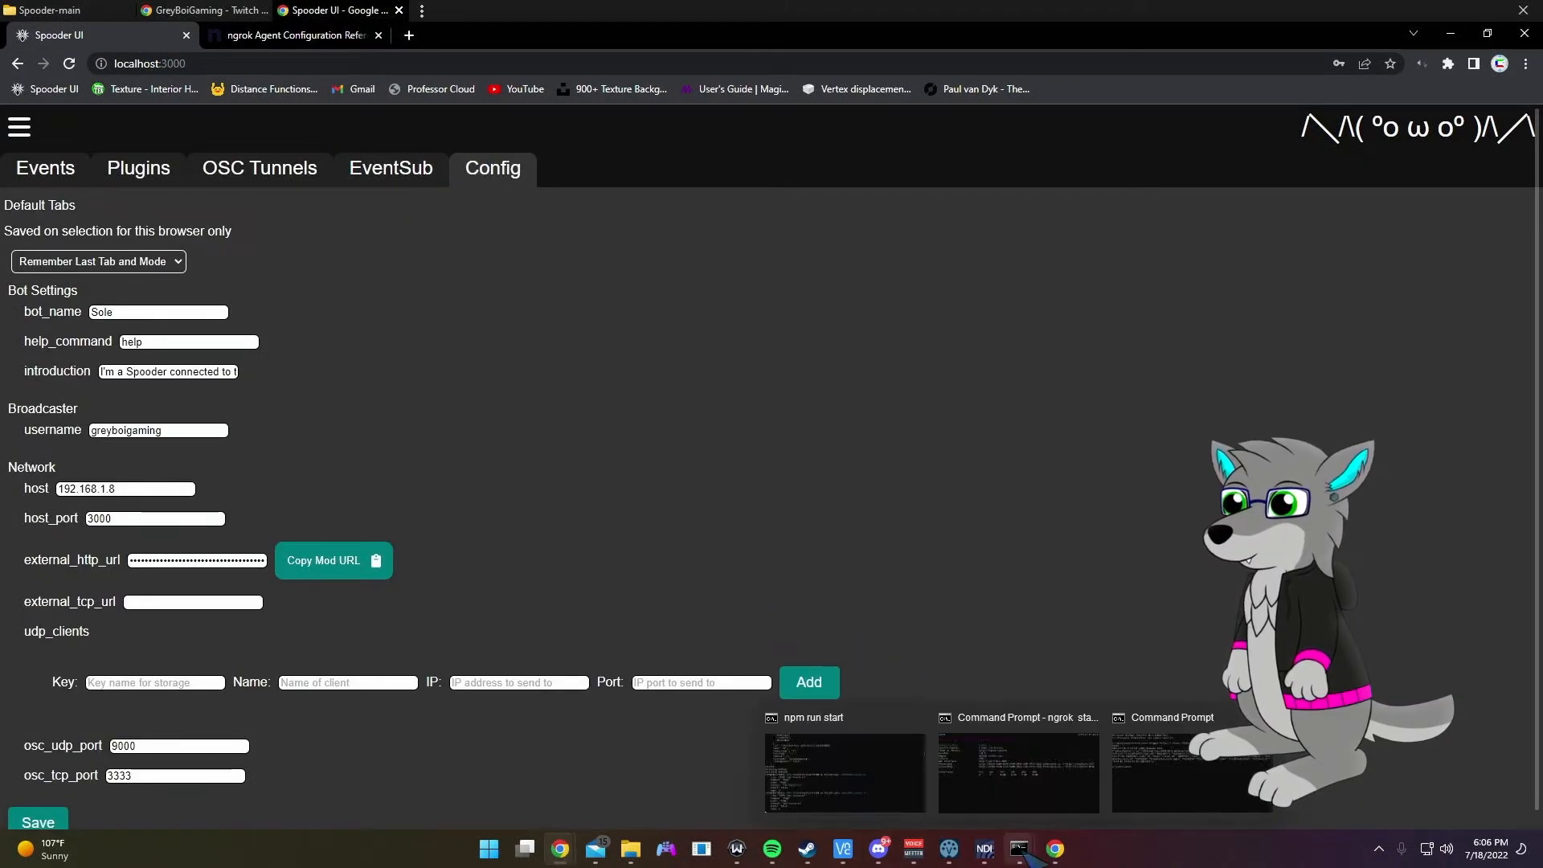
click(1037, 794)
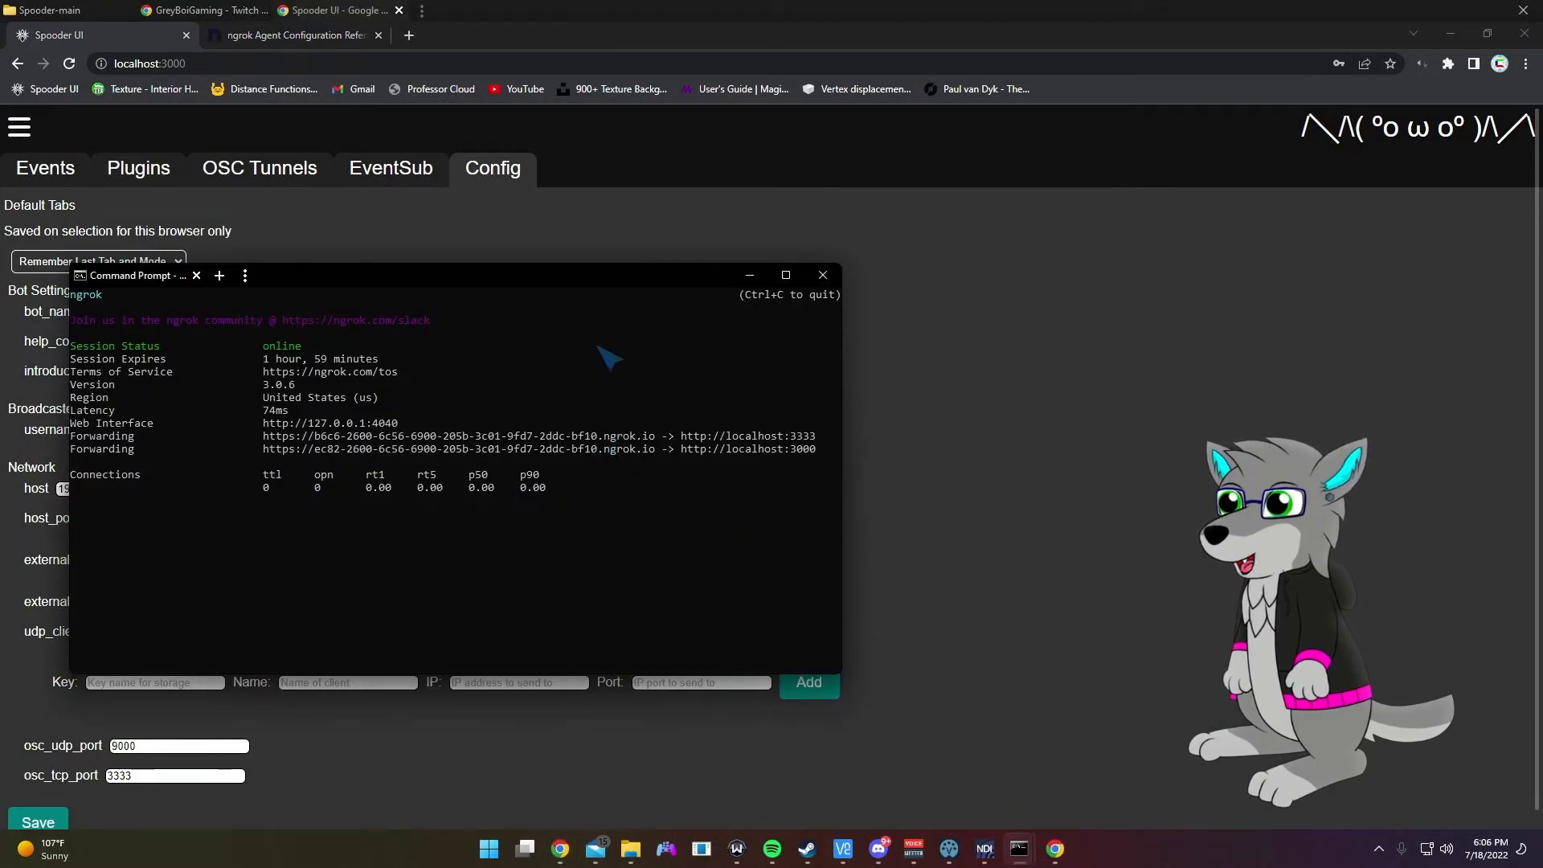
drag(605, 284, 817, 129)
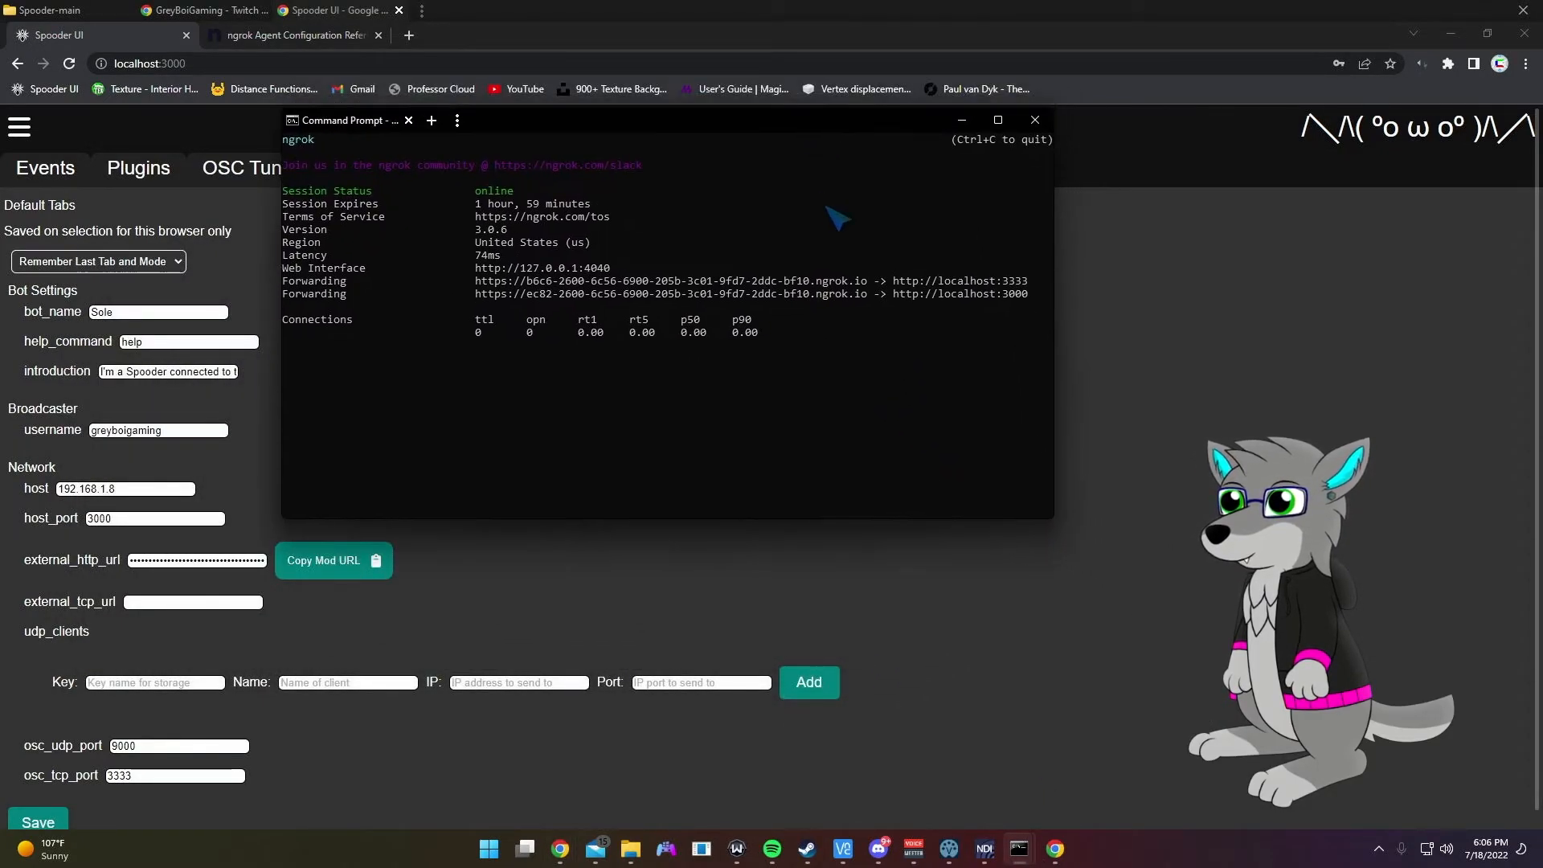
drag(877, 291, 480, 288)
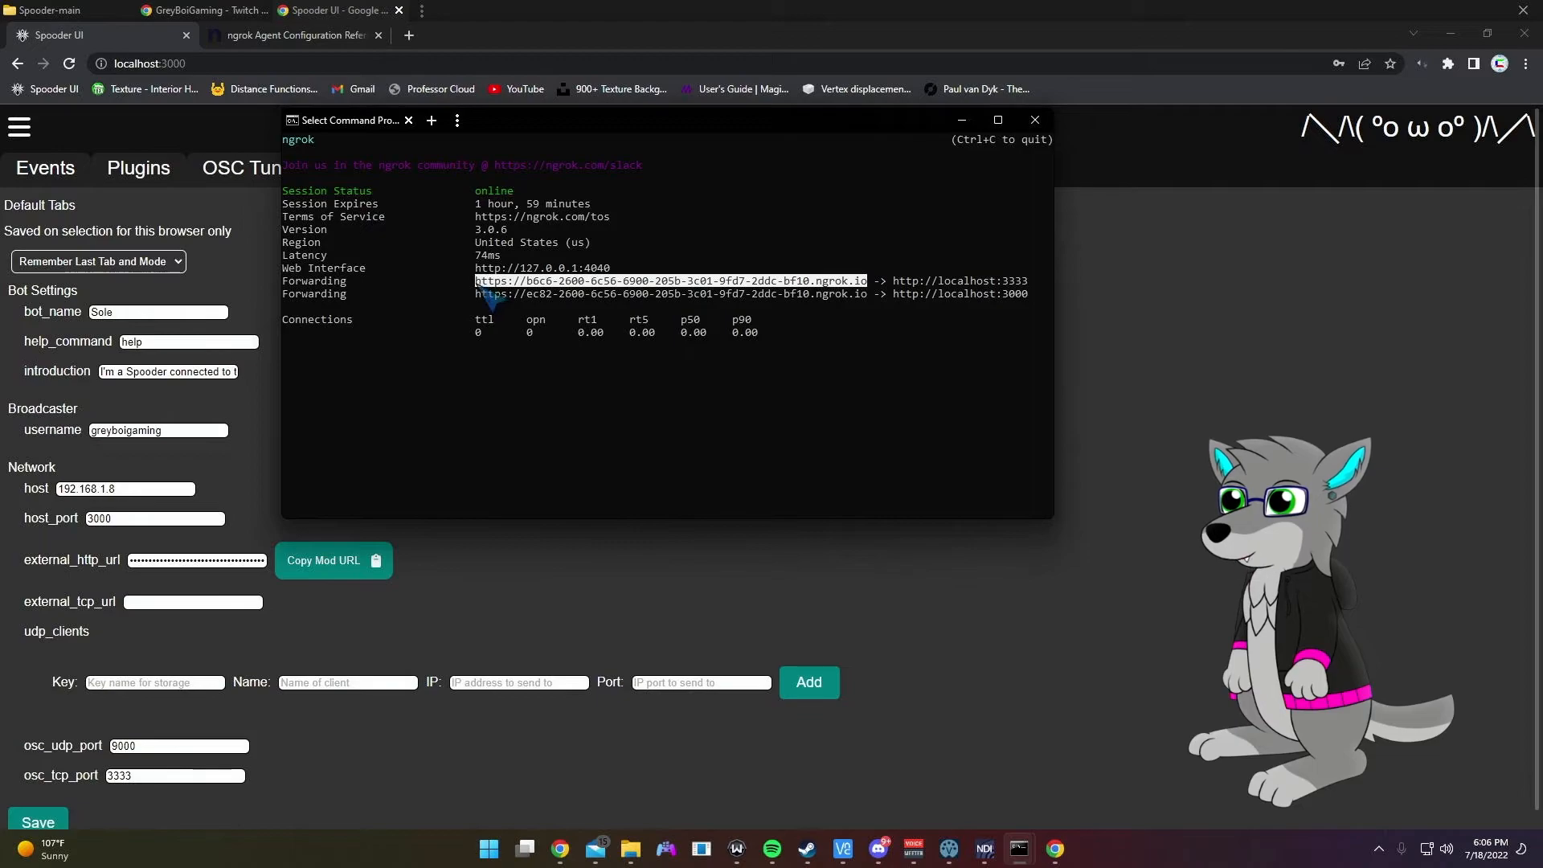
key(ctrl+c)
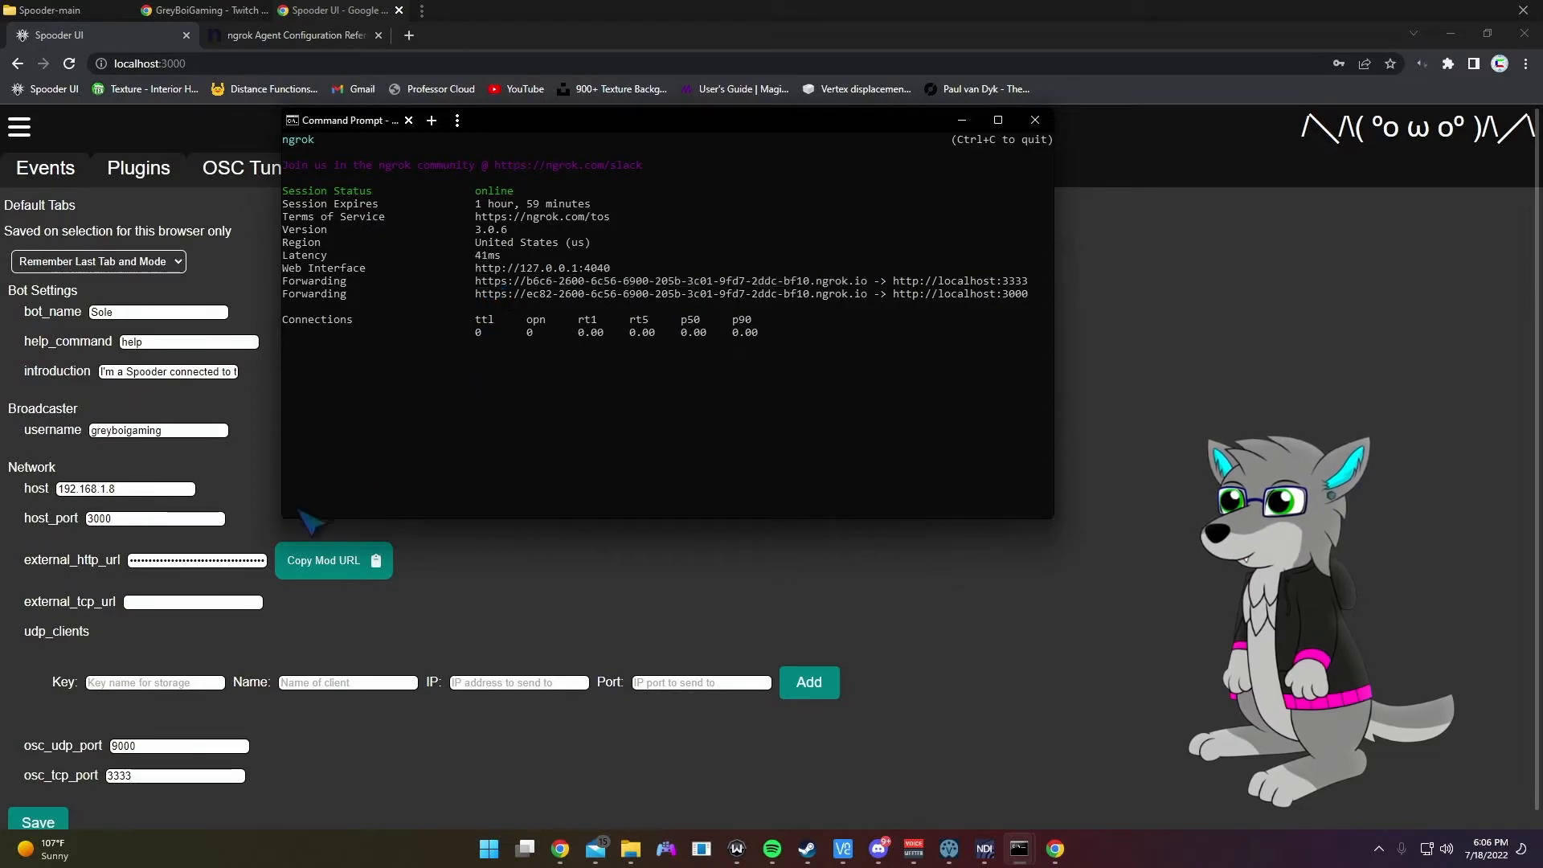
click(196, 560)
key(ctrl+a)
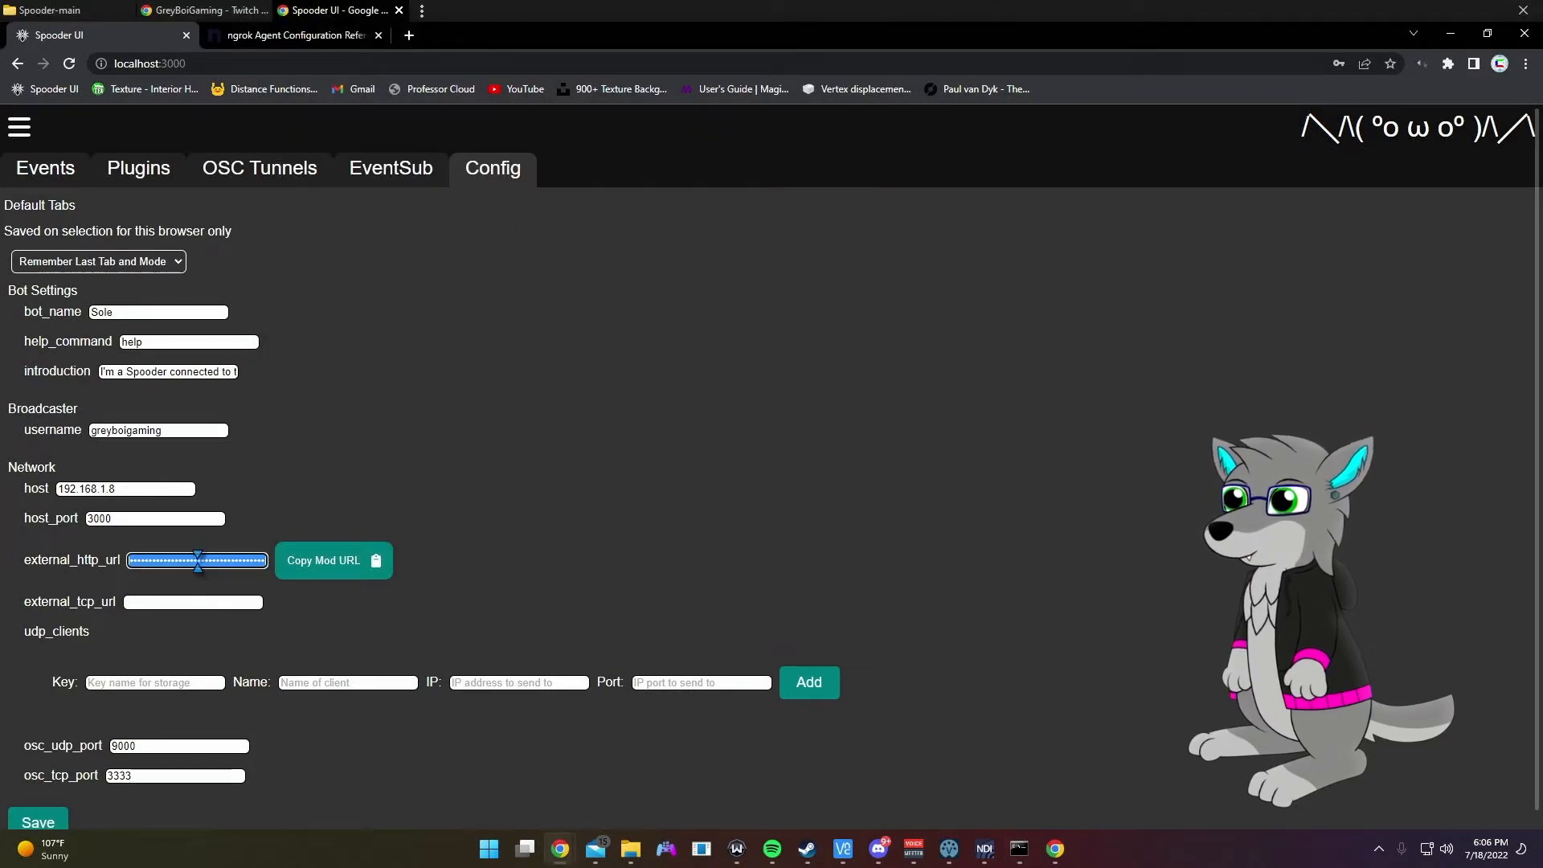
key(BackSpace)
key(ctrl+v)
Step: Replace external_http_url with the port-3000 ngrok forwarding URL
mouse_move(1020, 845)
click(1063, 786)
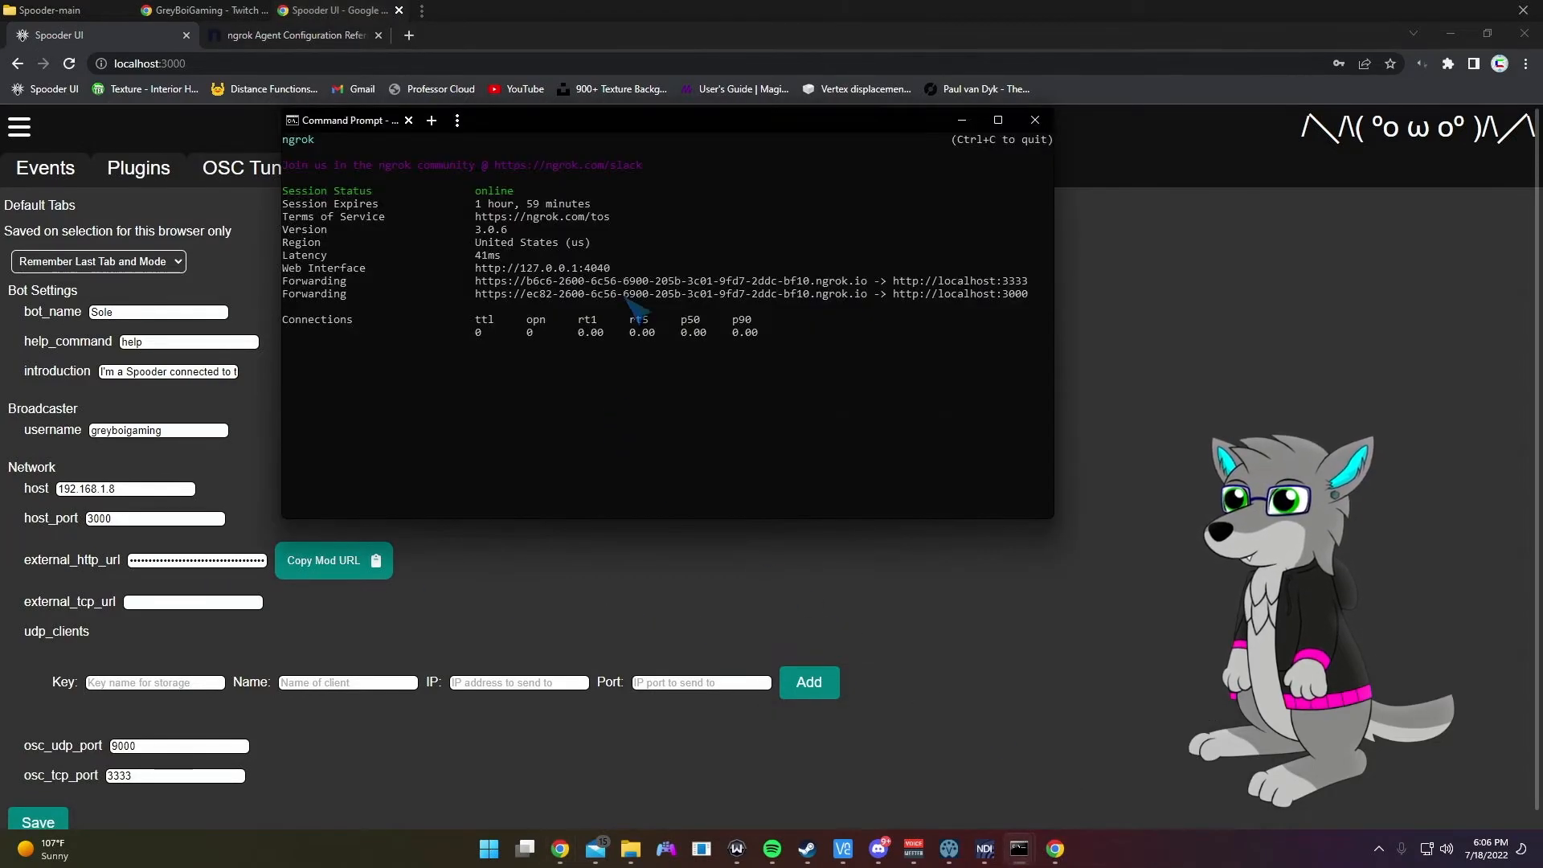
drag(868, 294, 483, 296)
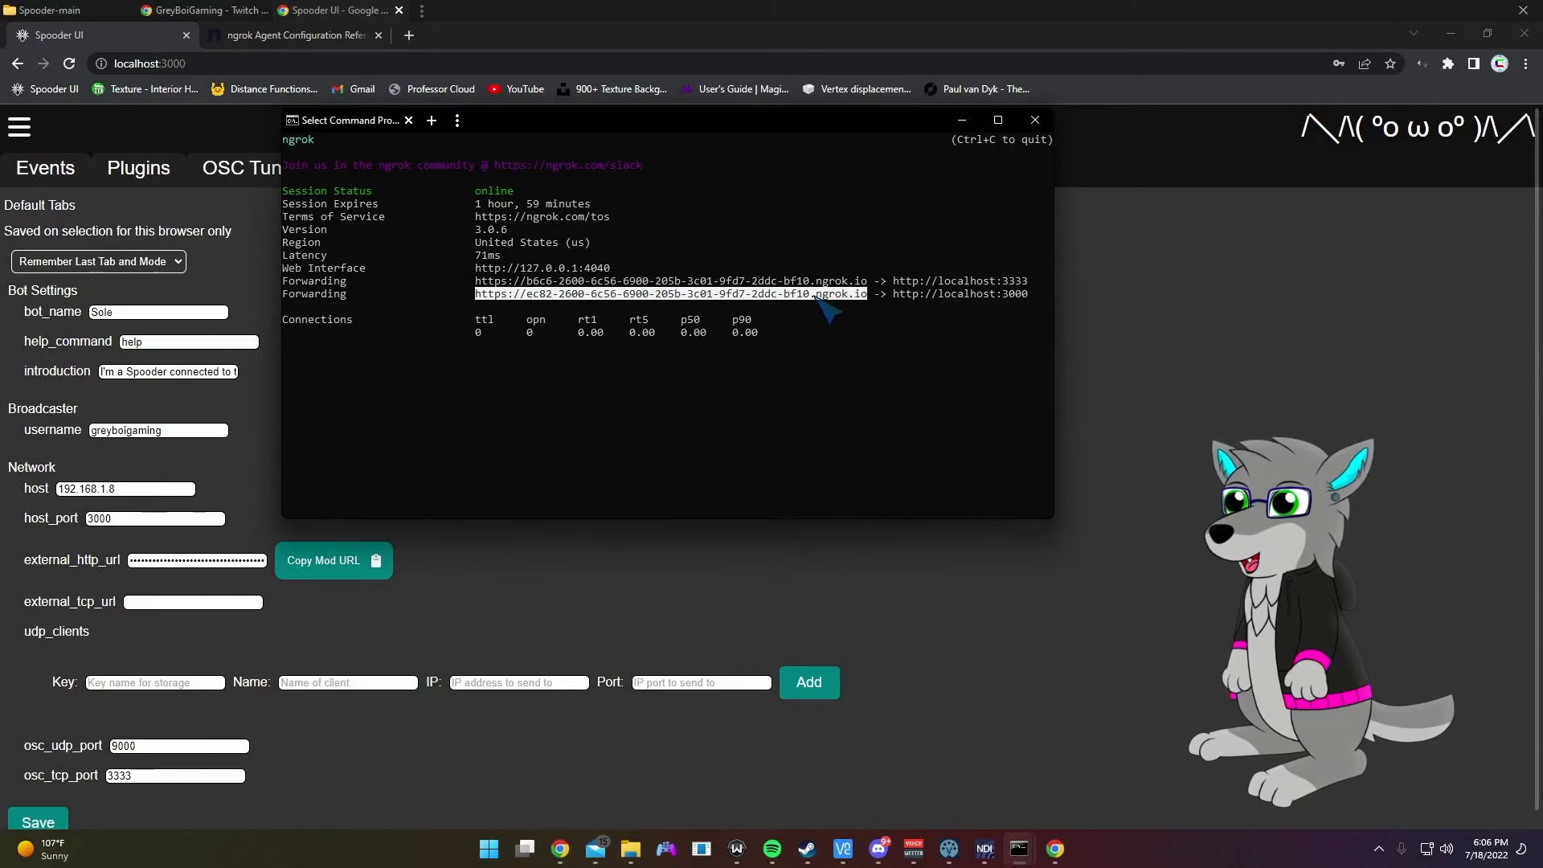
key(ctrl+c)
click(180, 559)
key(ctrl+a)
key(BackSpace)
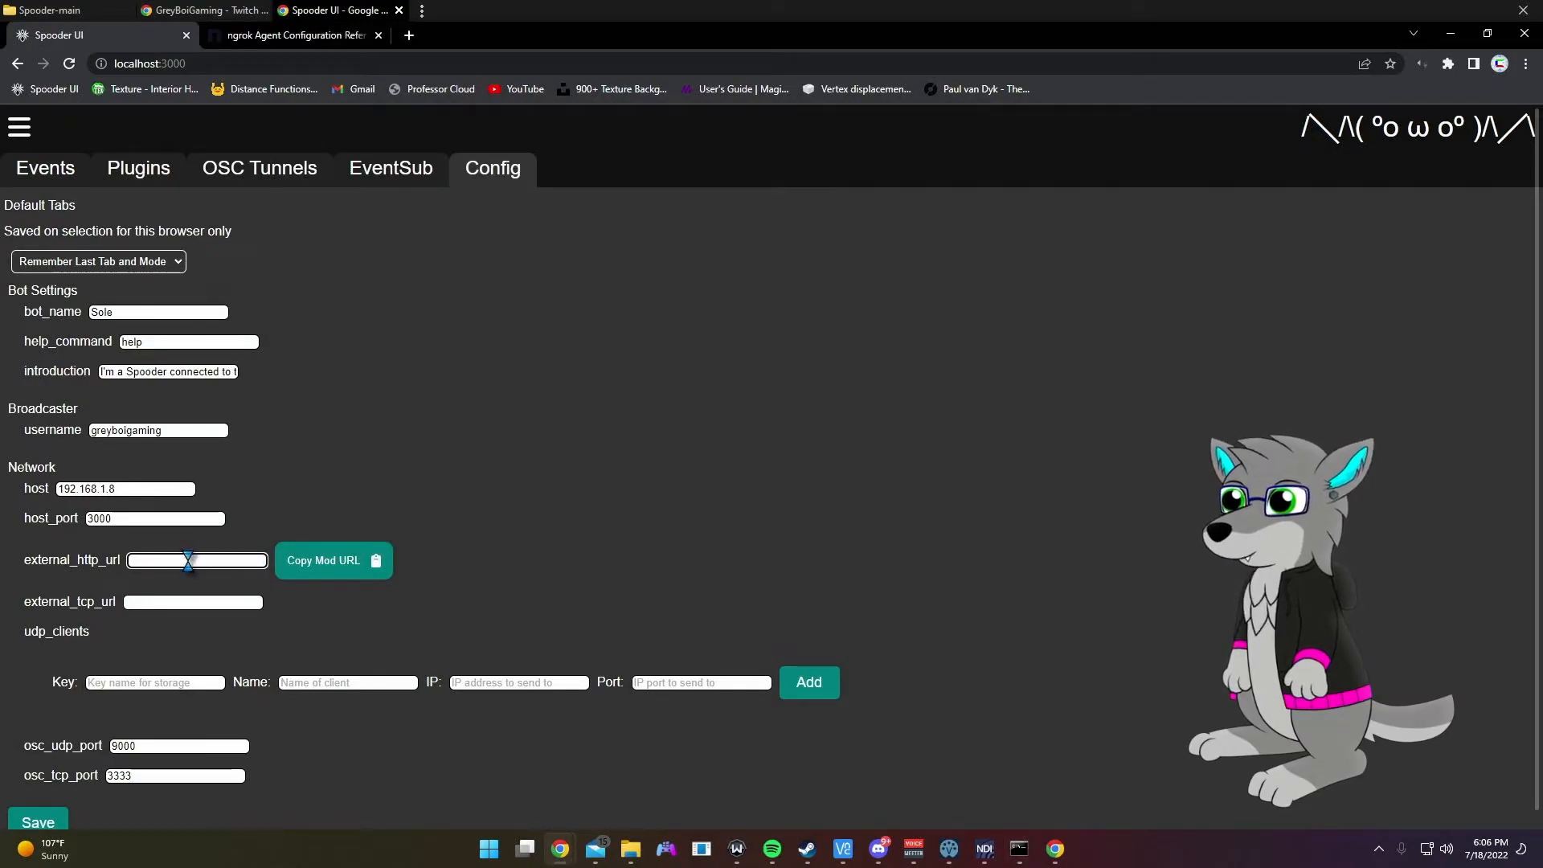
right_click(190, 561)
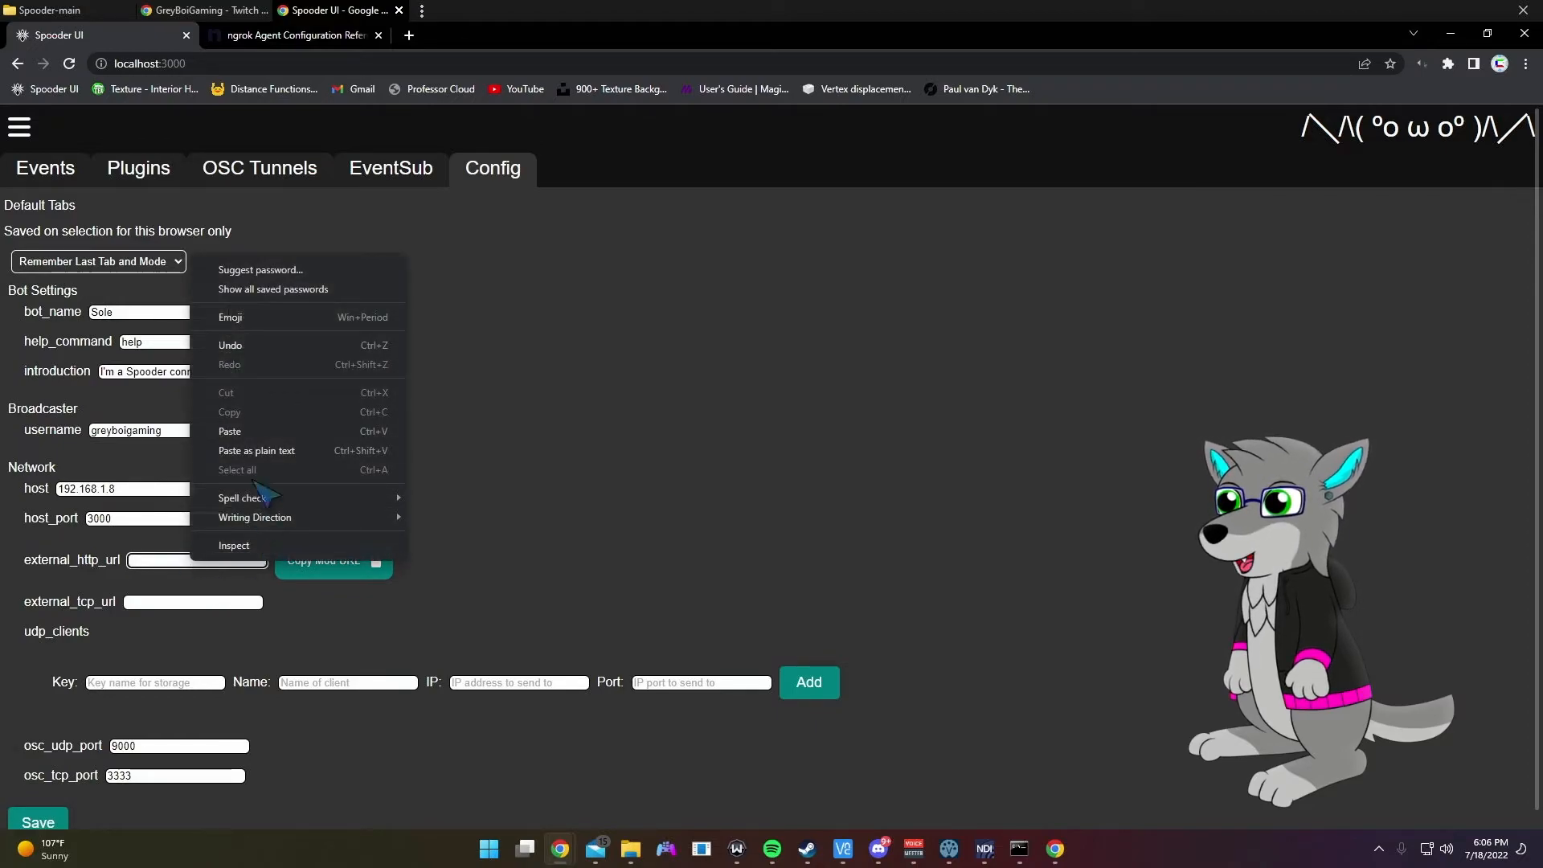
click(256, 428)
Step: Paste the port-3333 ngrok URL into external_tcp_url and save the config
click(1019, 849)
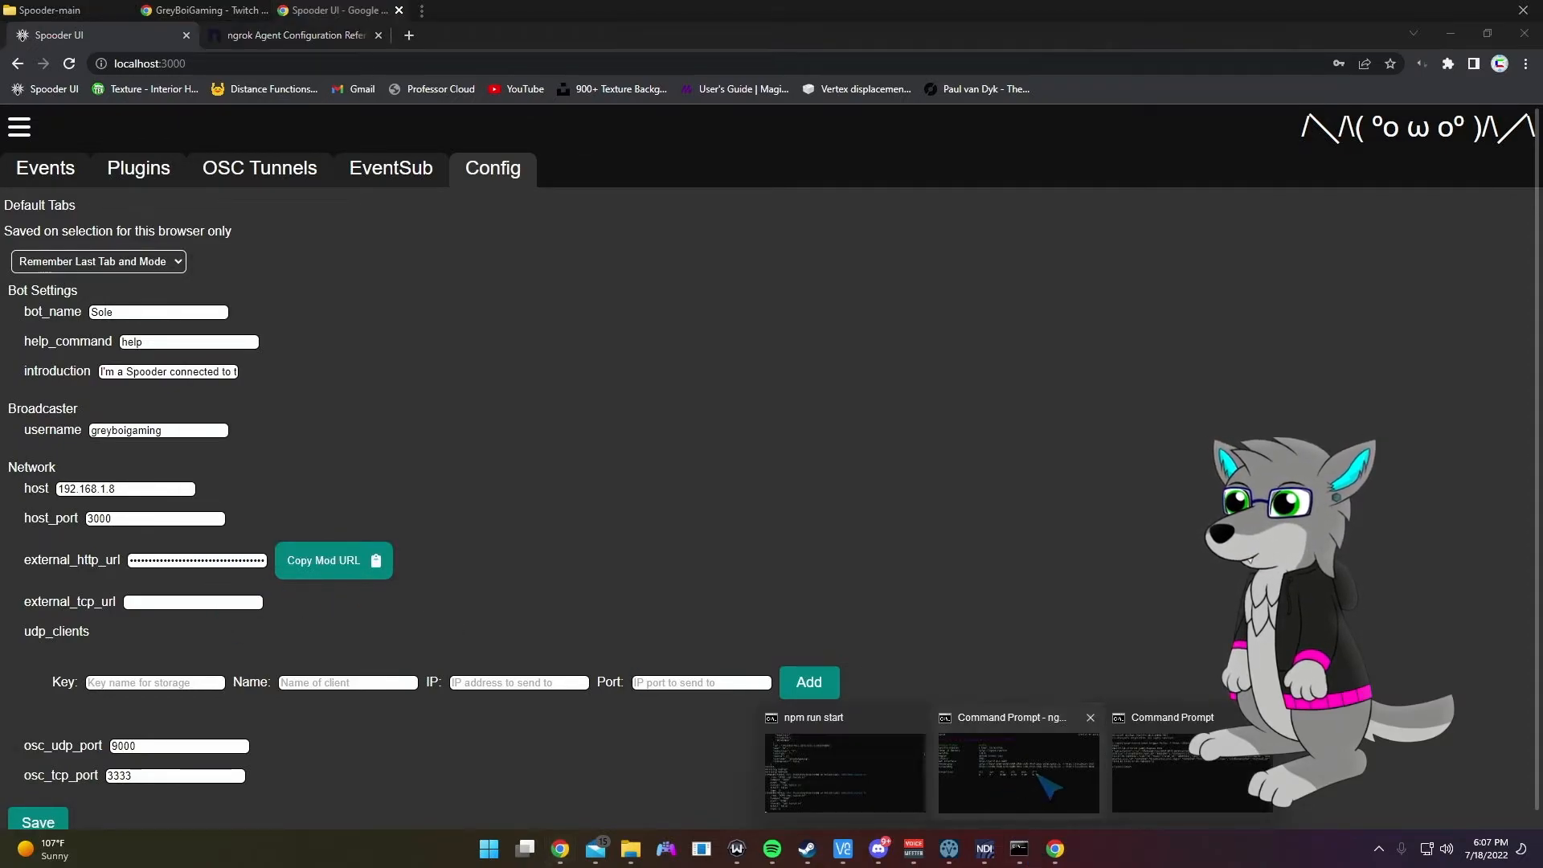
click(924, 740)
drag(866, 282, 477, 283)
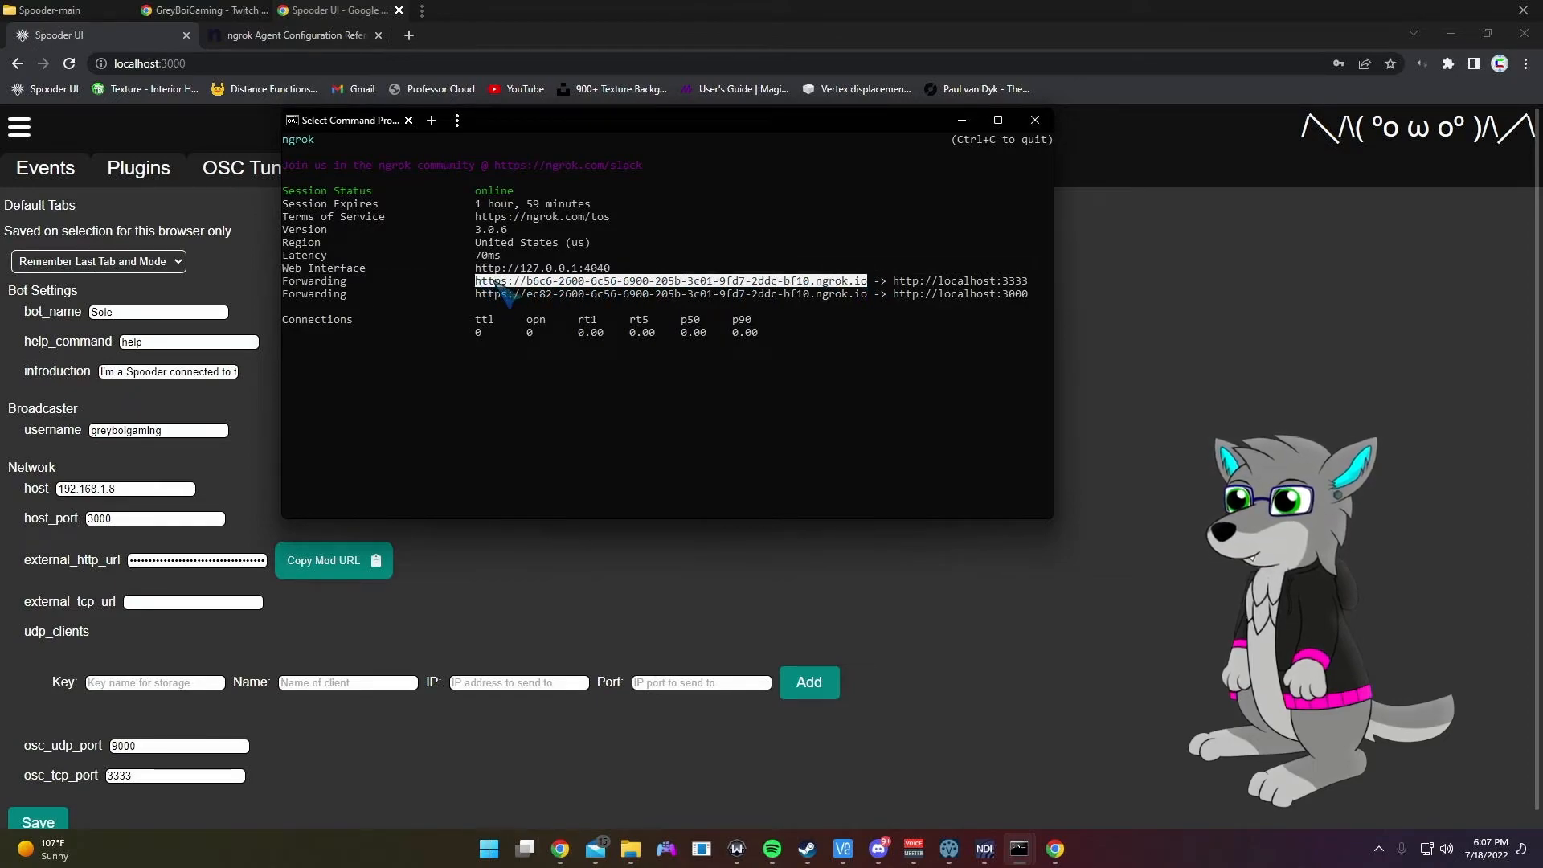
right_click(495, 285)
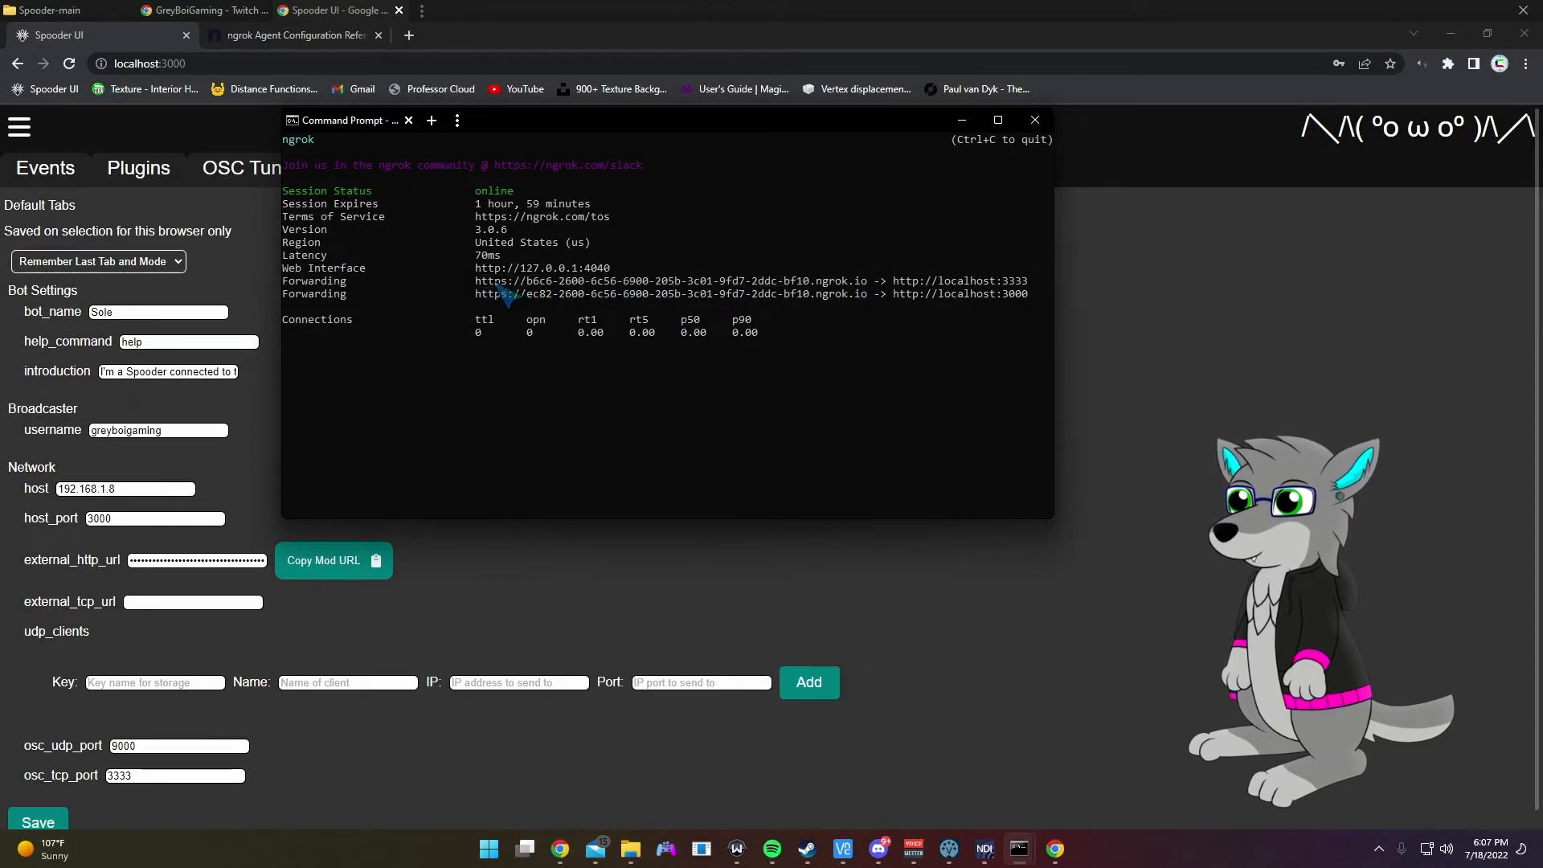
click(180, 602)
key(ctrl+v)
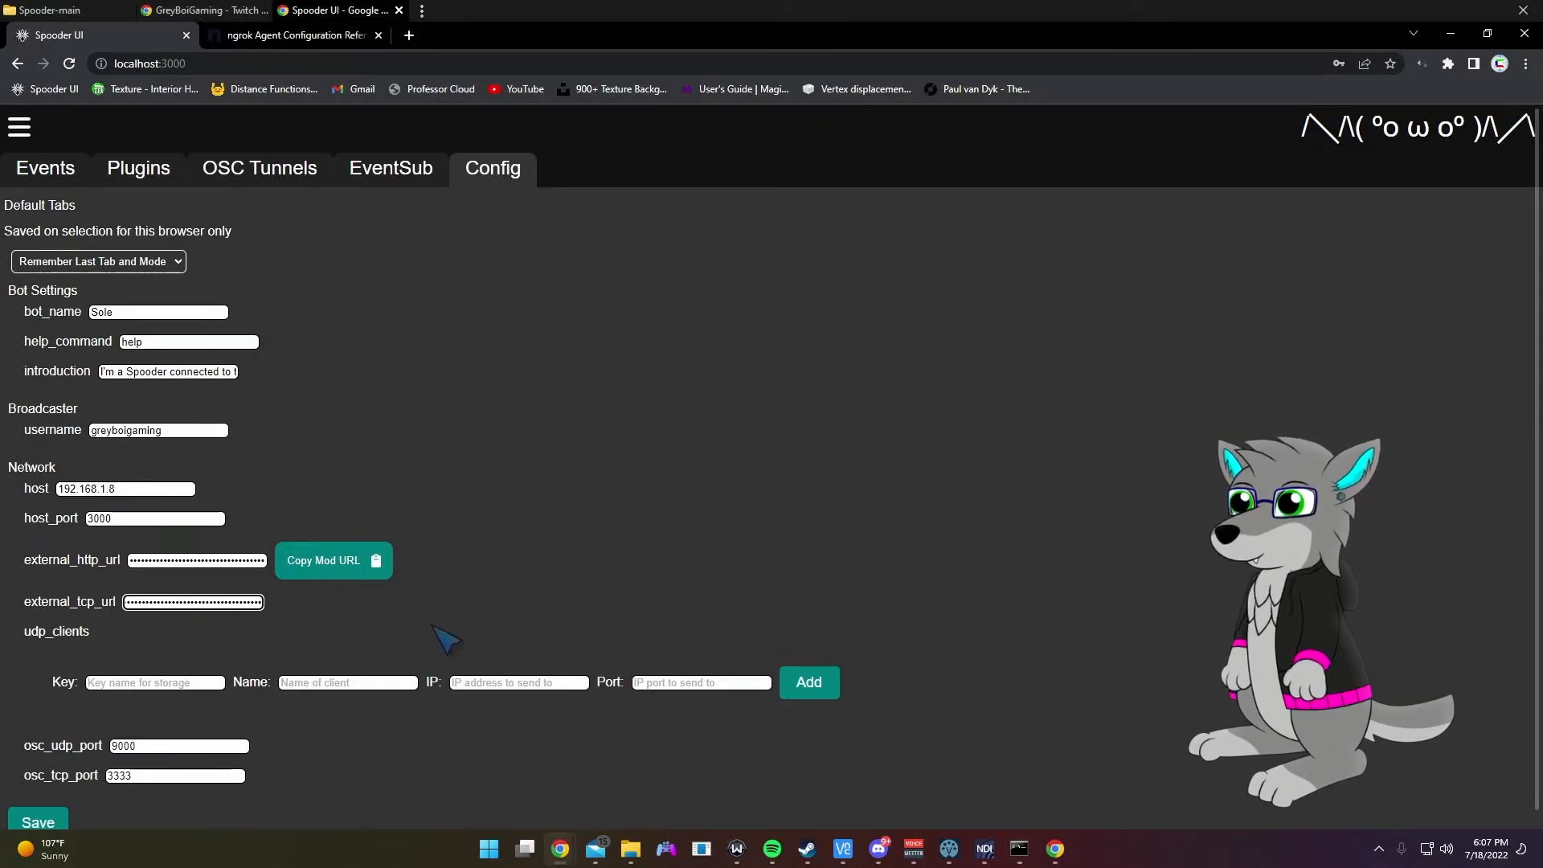
scroll(431, 645, down, 1)
click(38, 806)
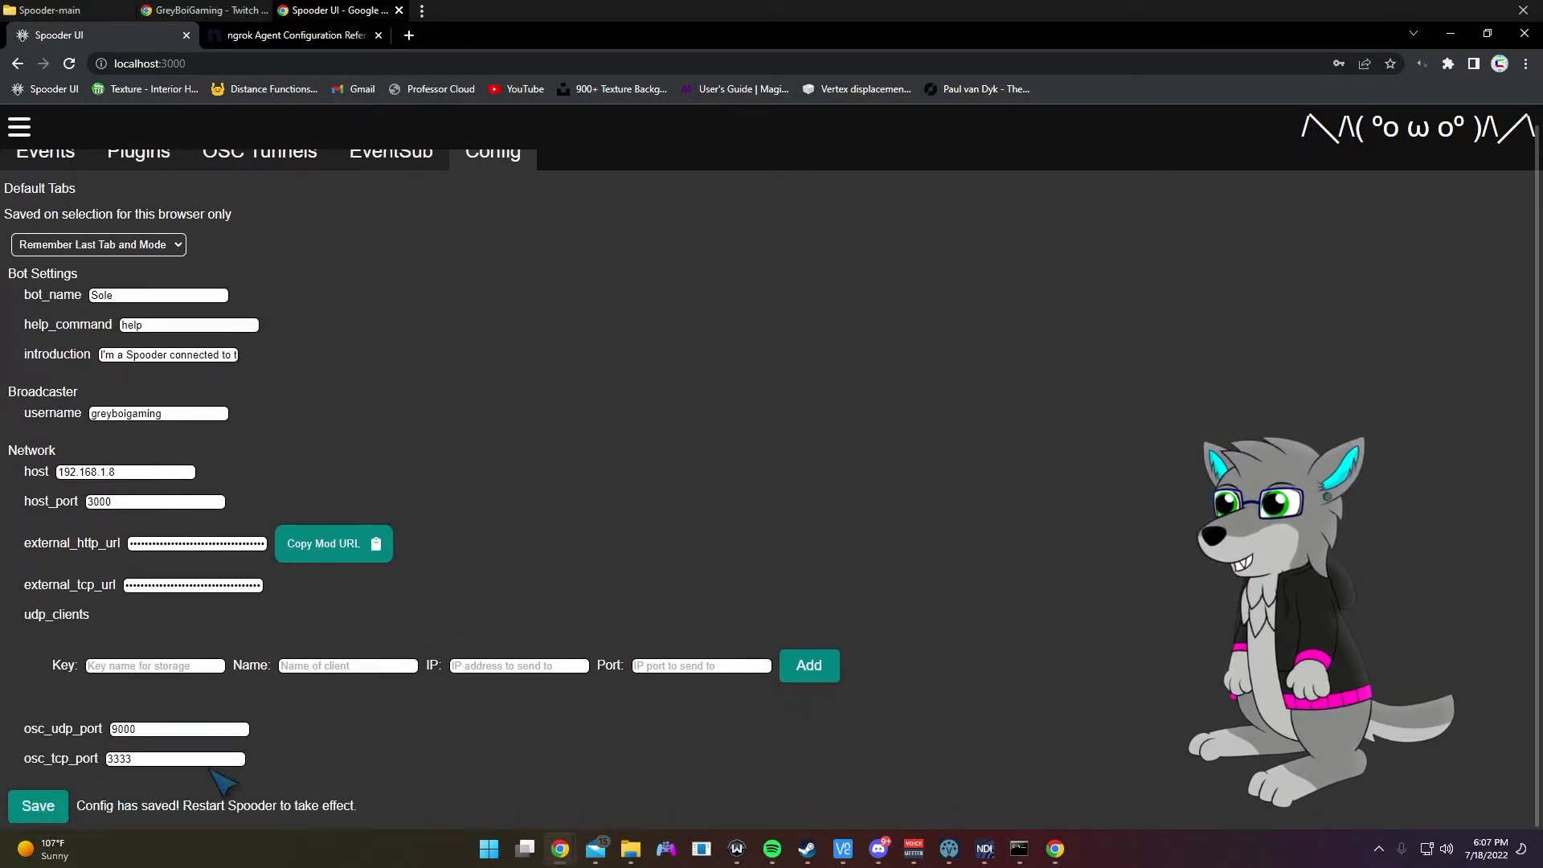
scroll(530, 354, up, 1)
Step: Delete and re-add the Follow EventSub subscription, then copy the Mod UI link from Config
click(406, 165)
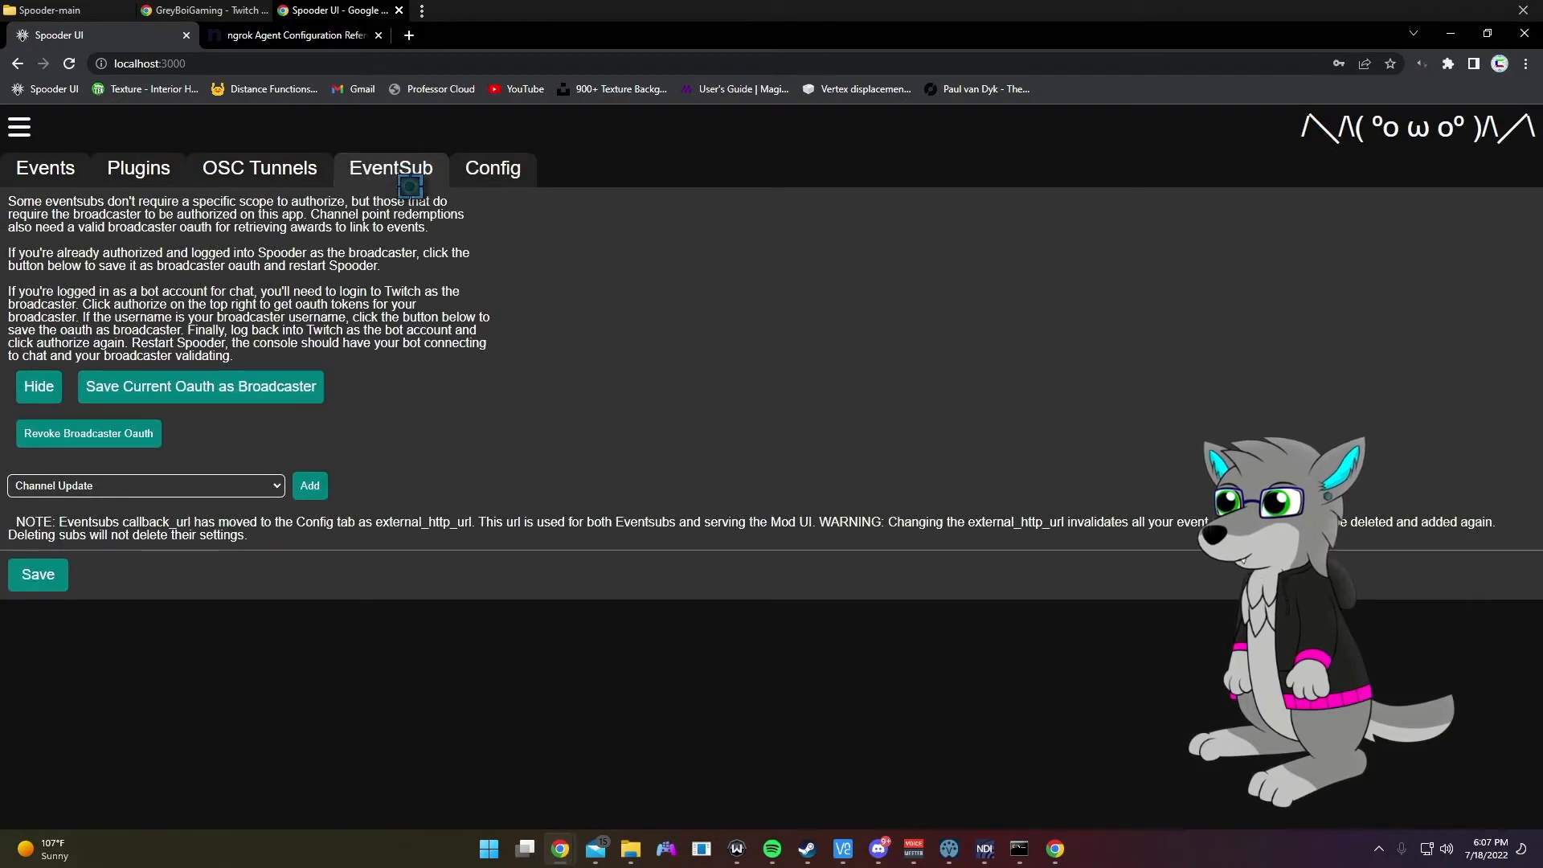
scroll(402, 728, down, 1)
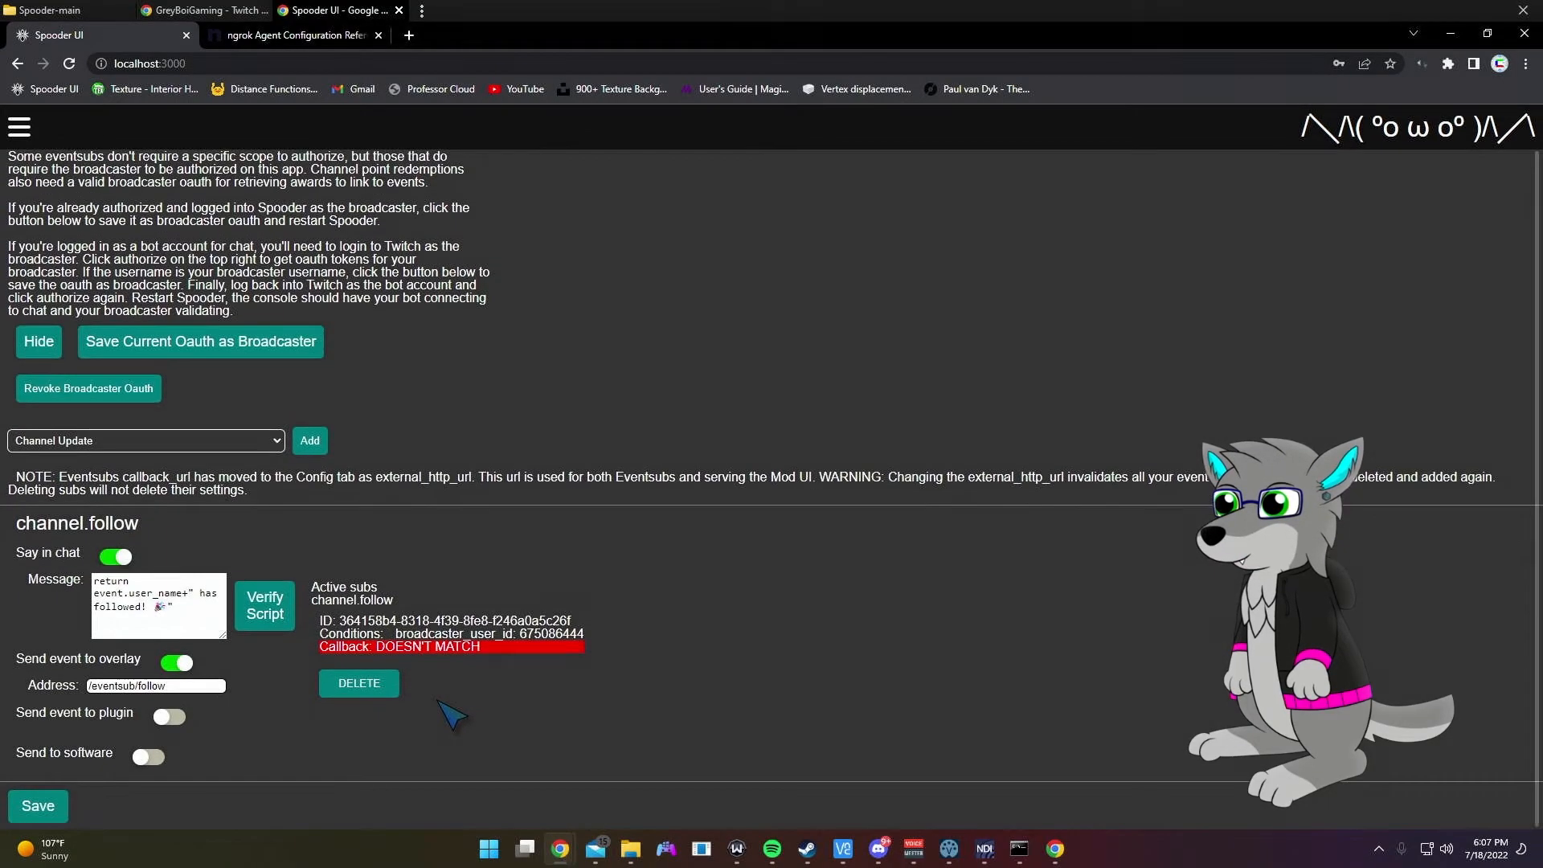
click(383, 692)
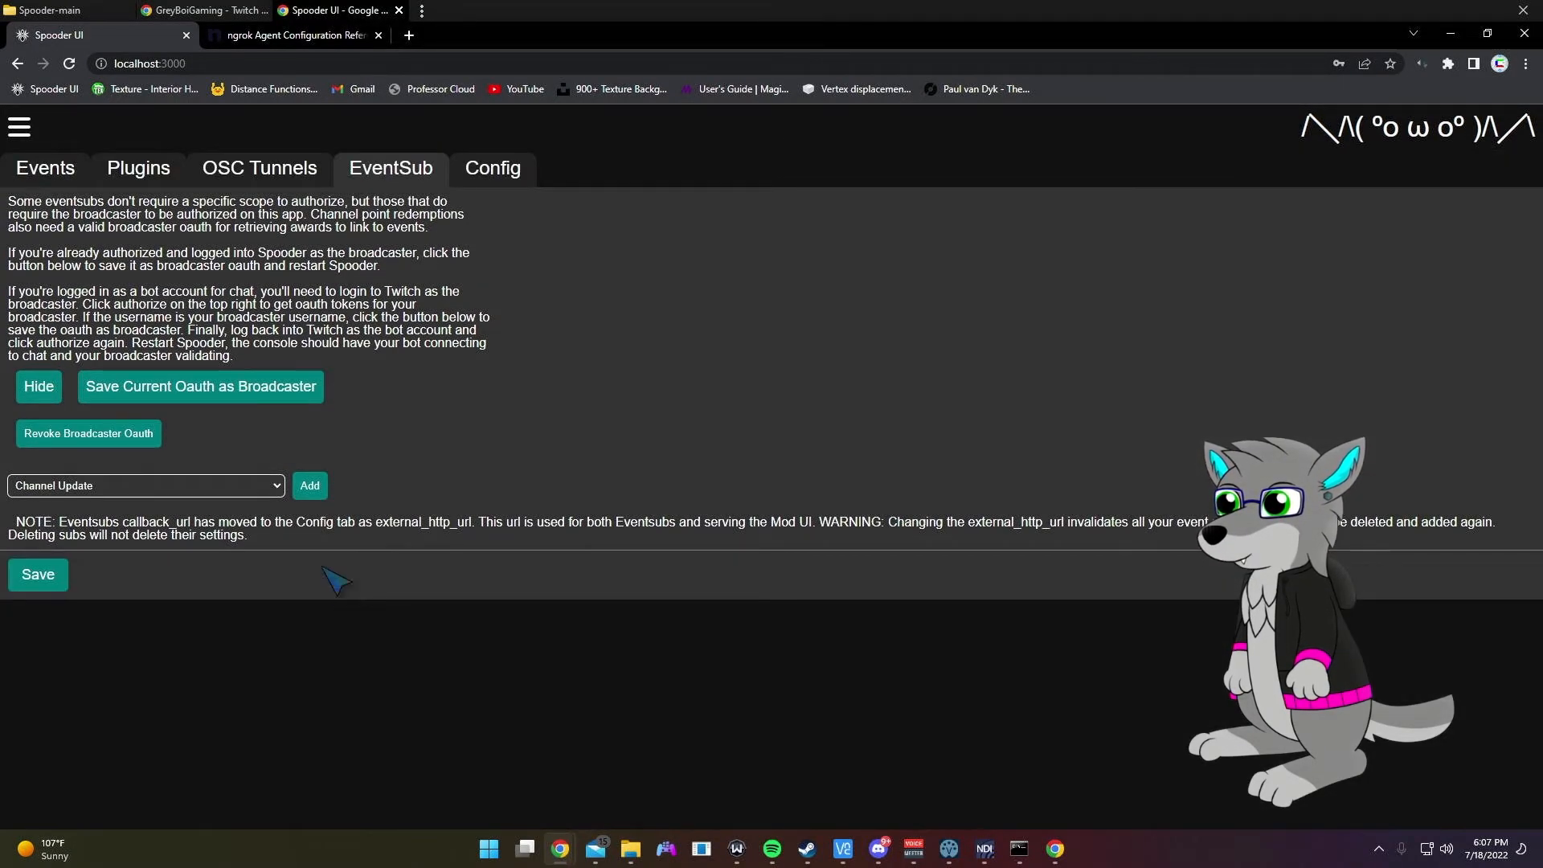
click(225, 486)
click(178, 519)
click(311, 485)
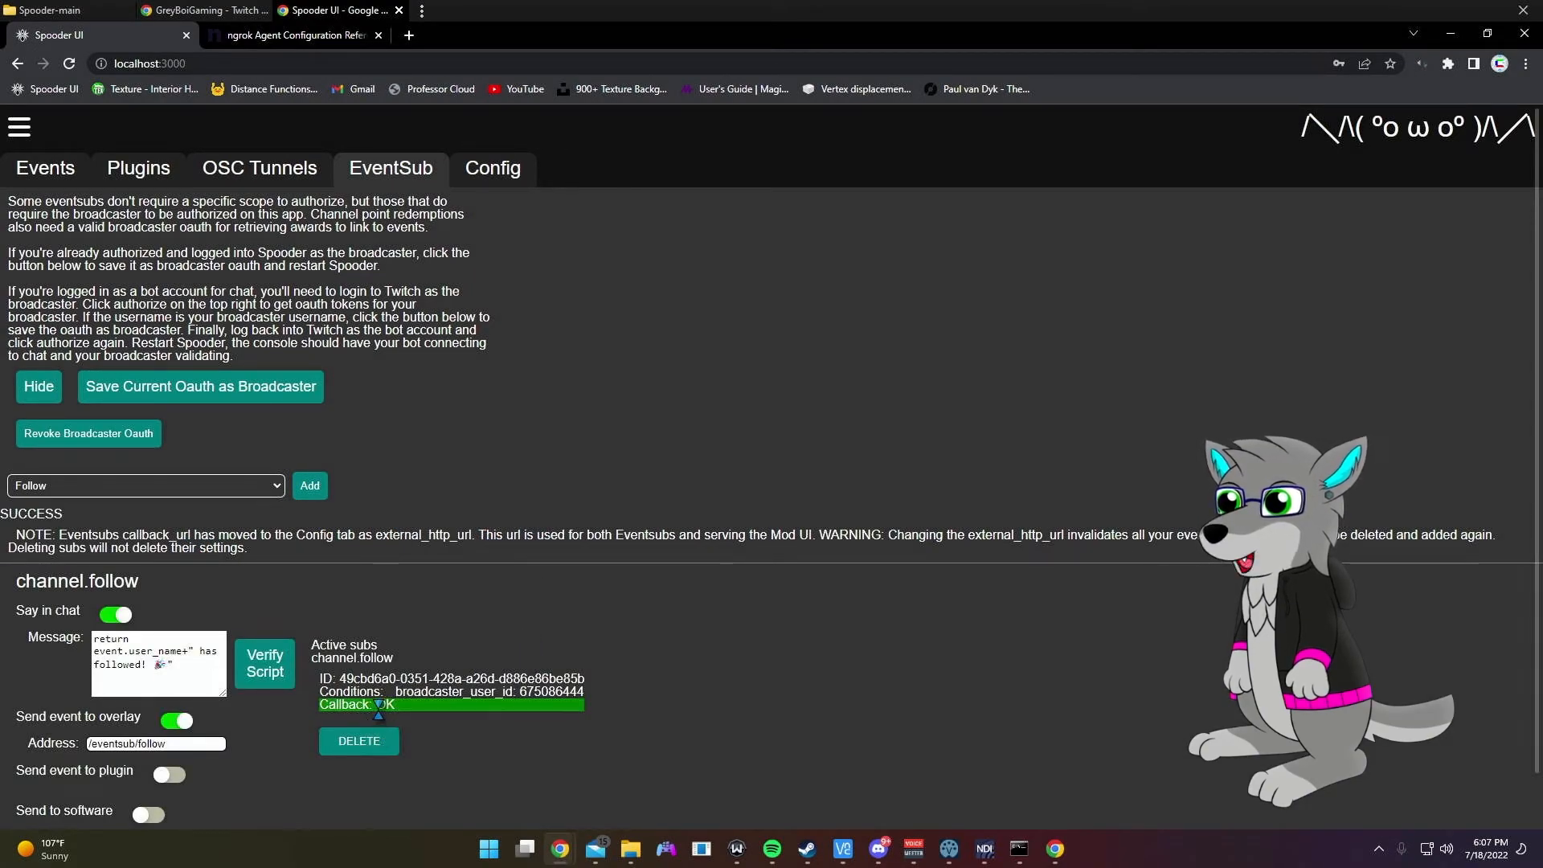
click(491, 170)
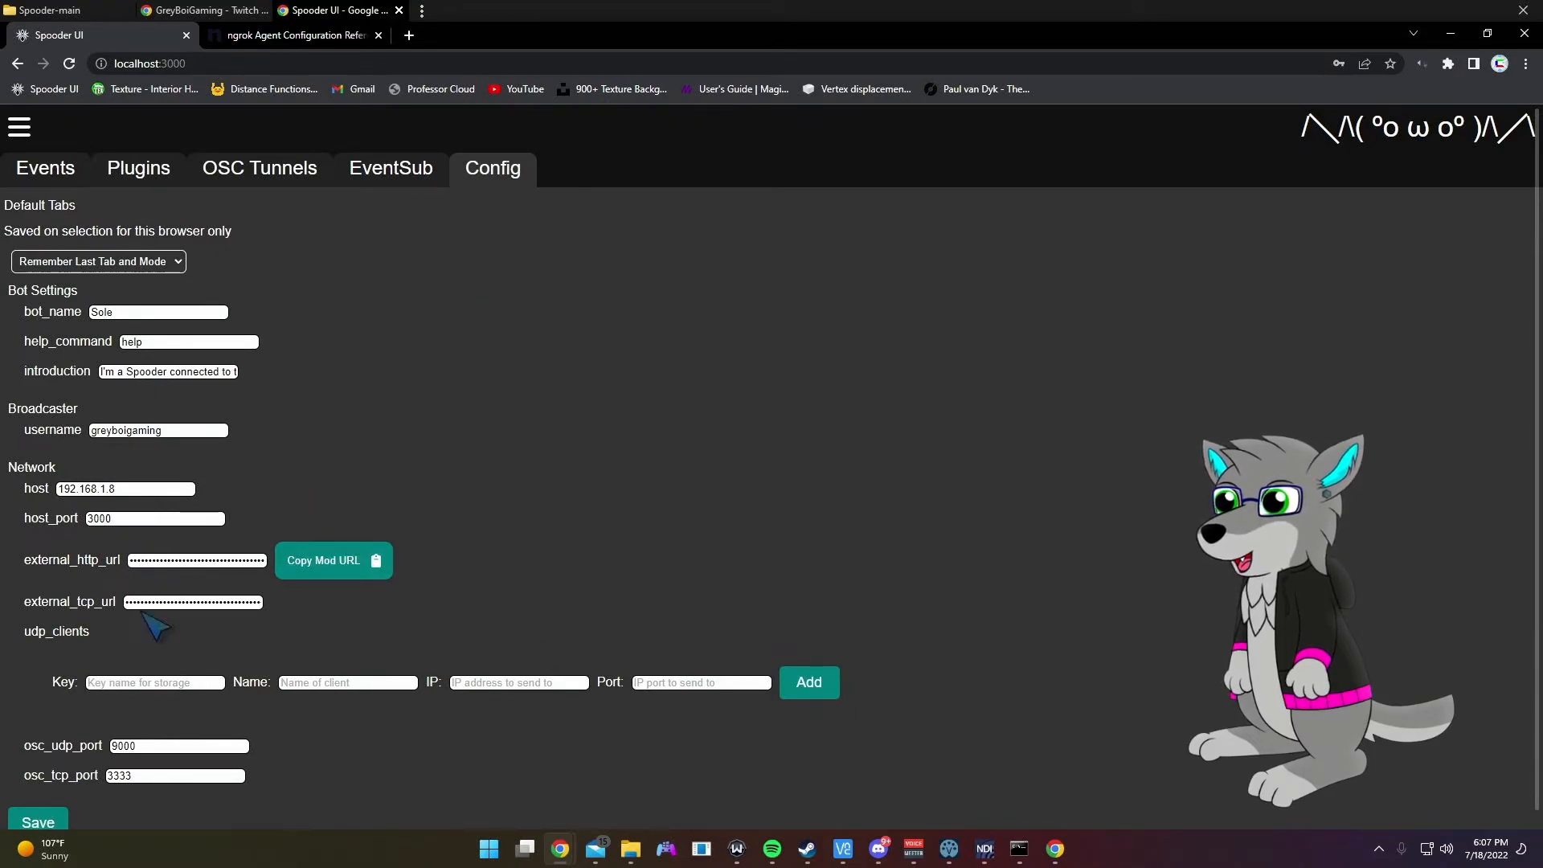
click(351, 551)
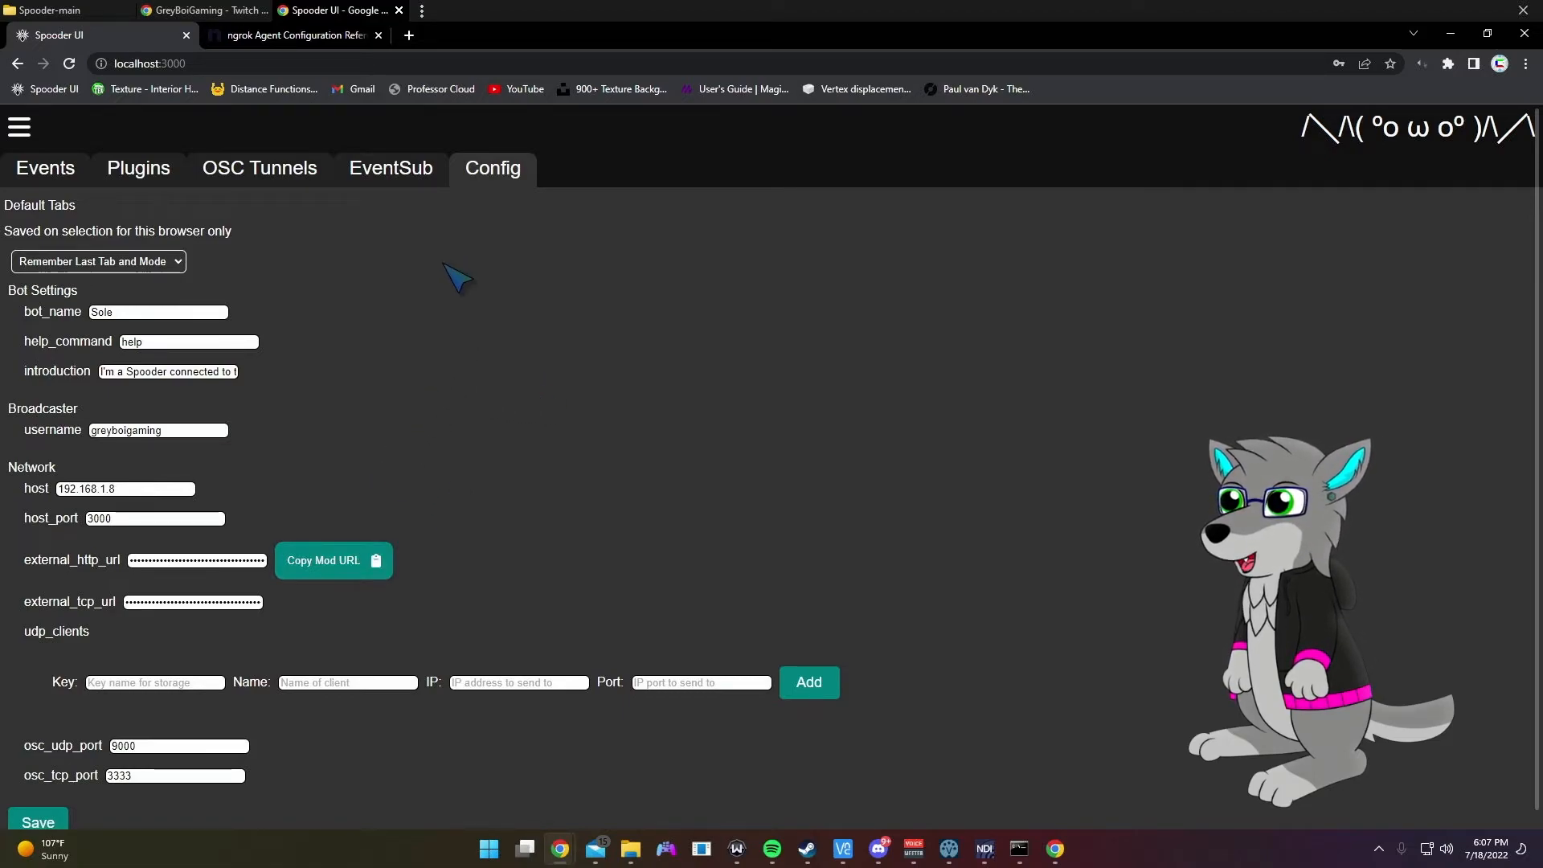
Step: Try loading the copied ngrok mod link in a new browser tab
click(409, 34)
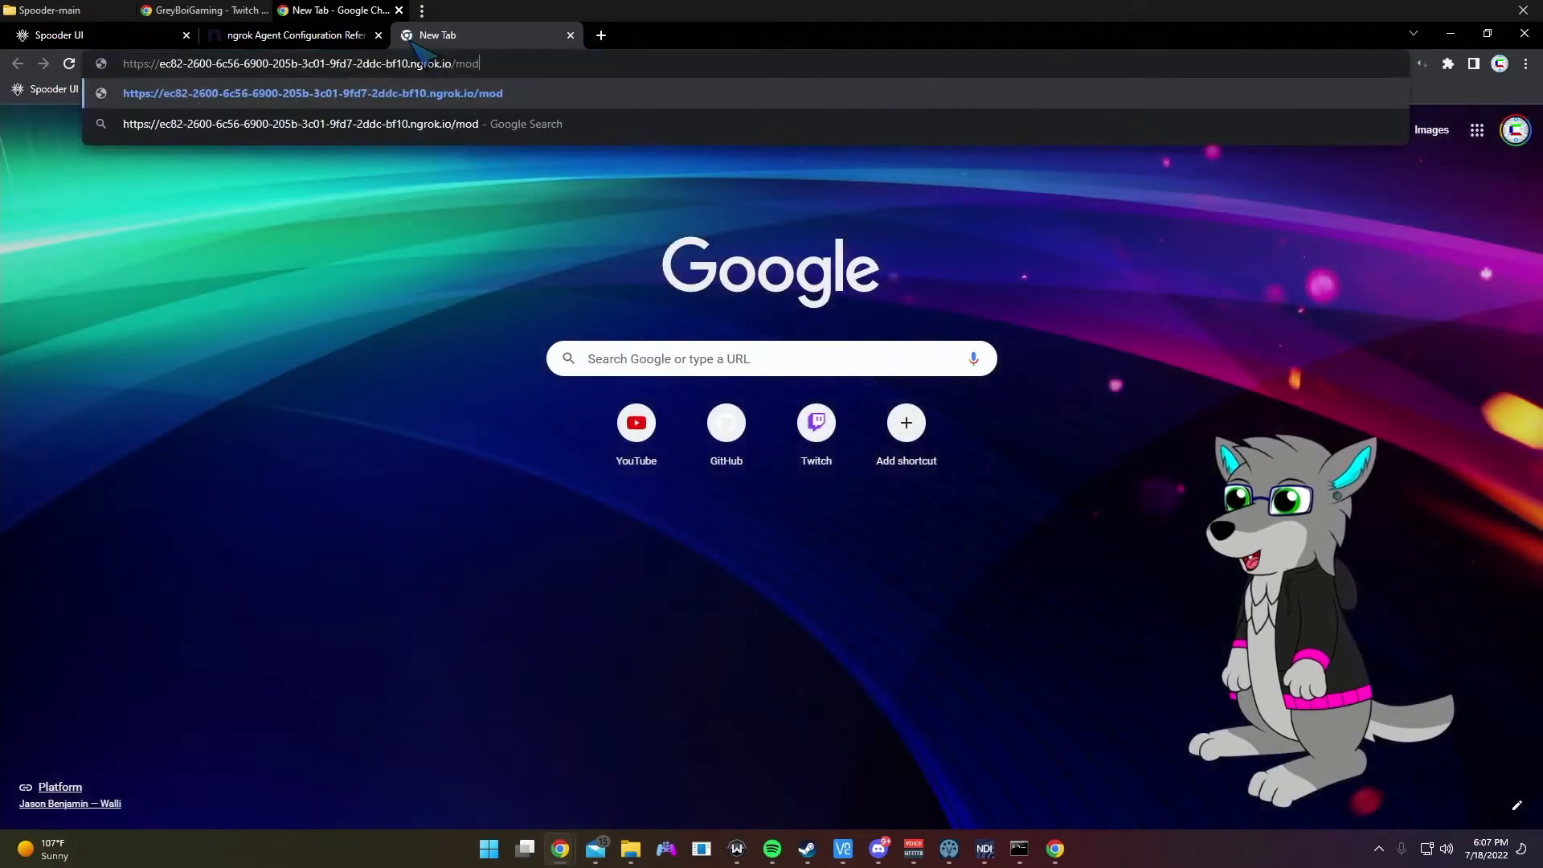
key(Return)
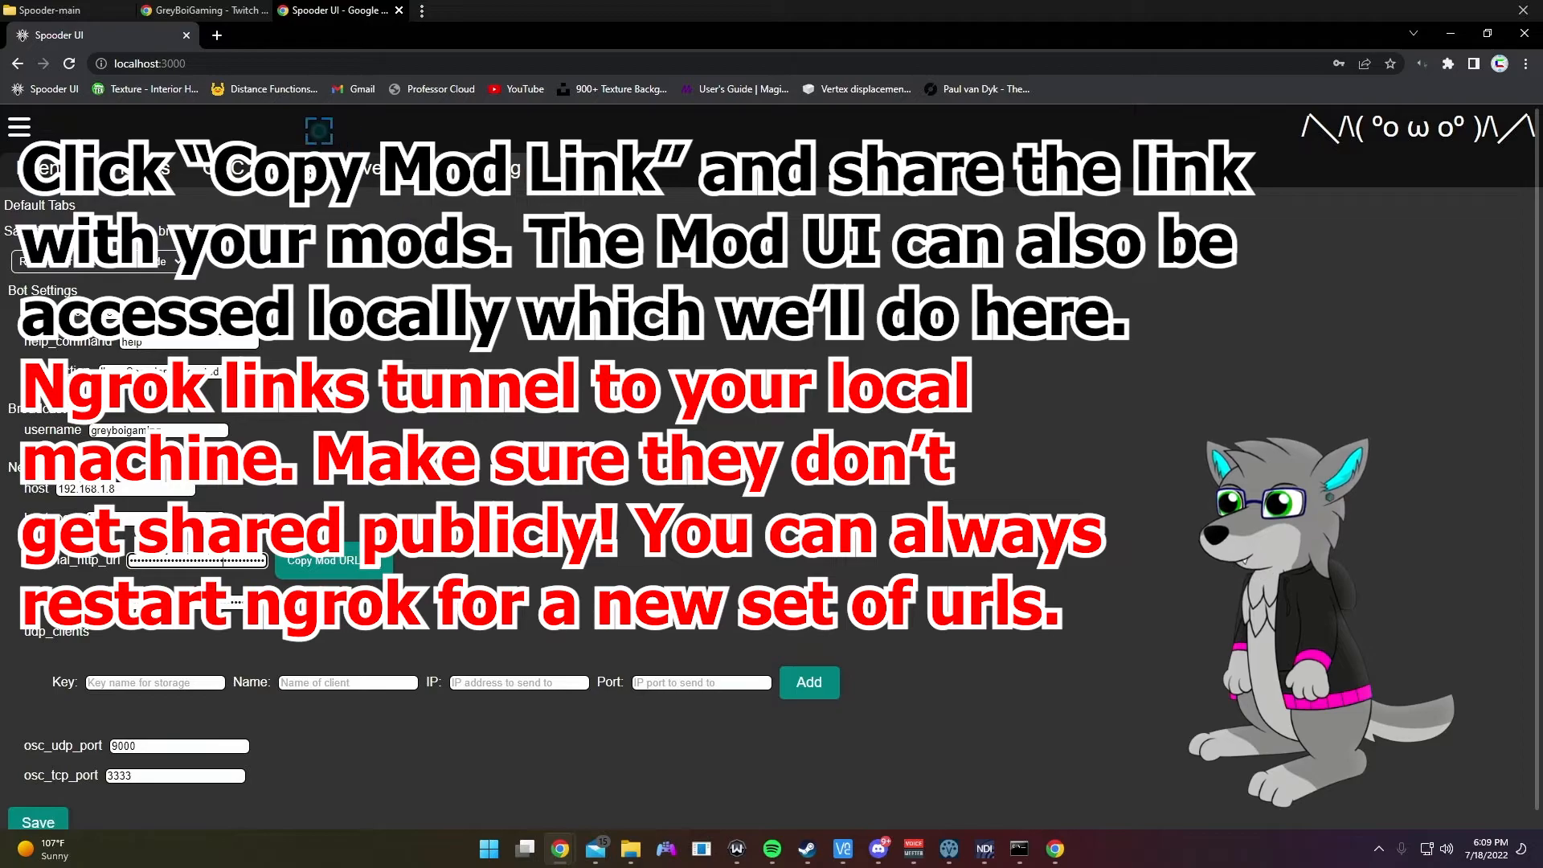
Step: Load the local Spooder UI at 192.168.1.141 and view its Config page in setup mode
click(217, 36)
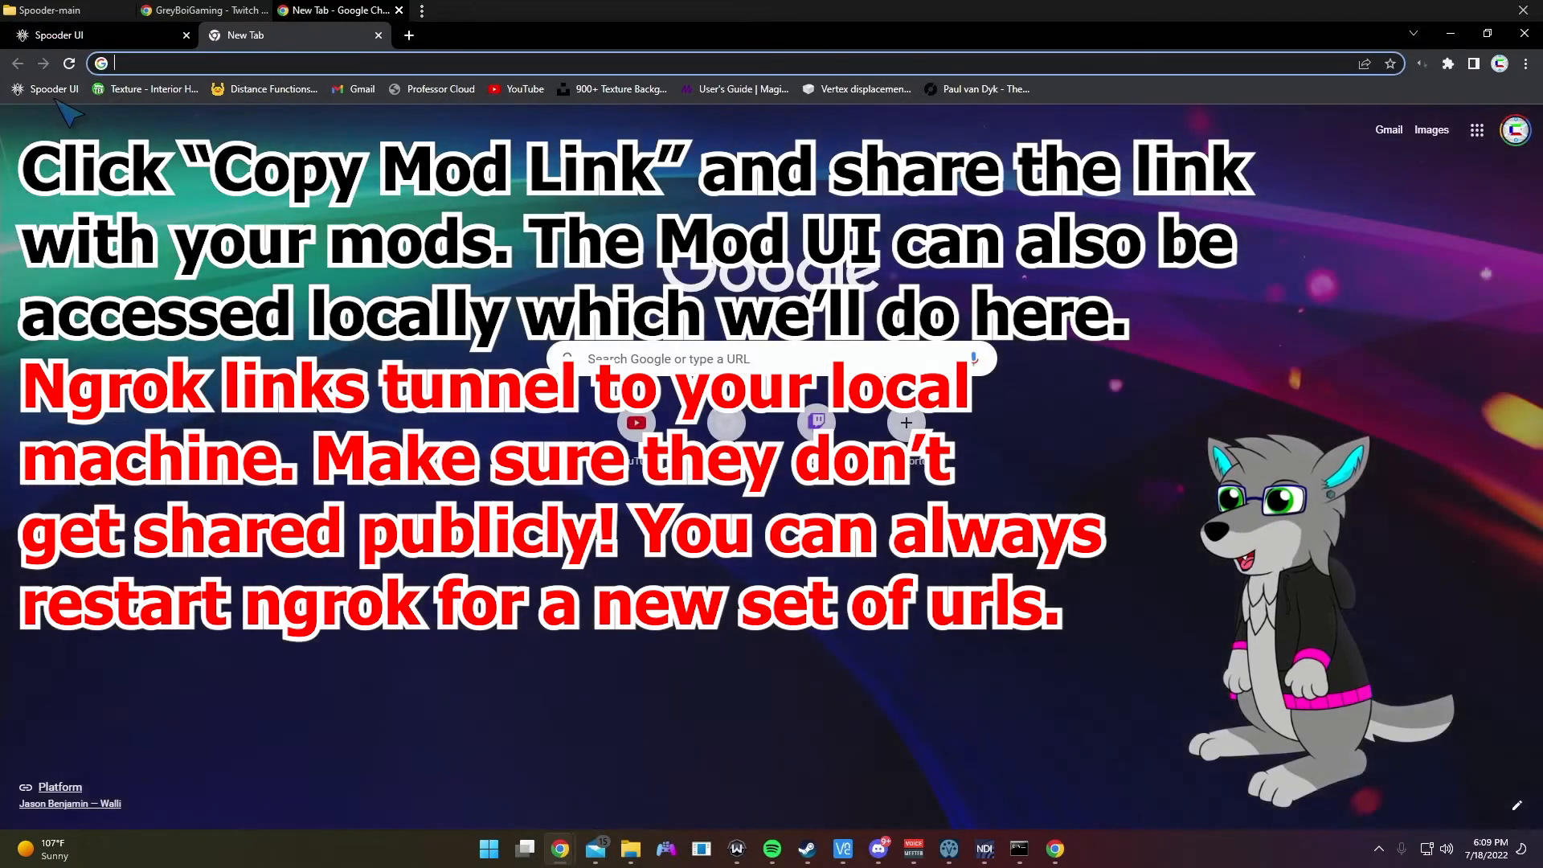
click(58, 90)
scroll(205, 261, down, 1)
scroll(201, 249, up, 1)
click(165, 134)
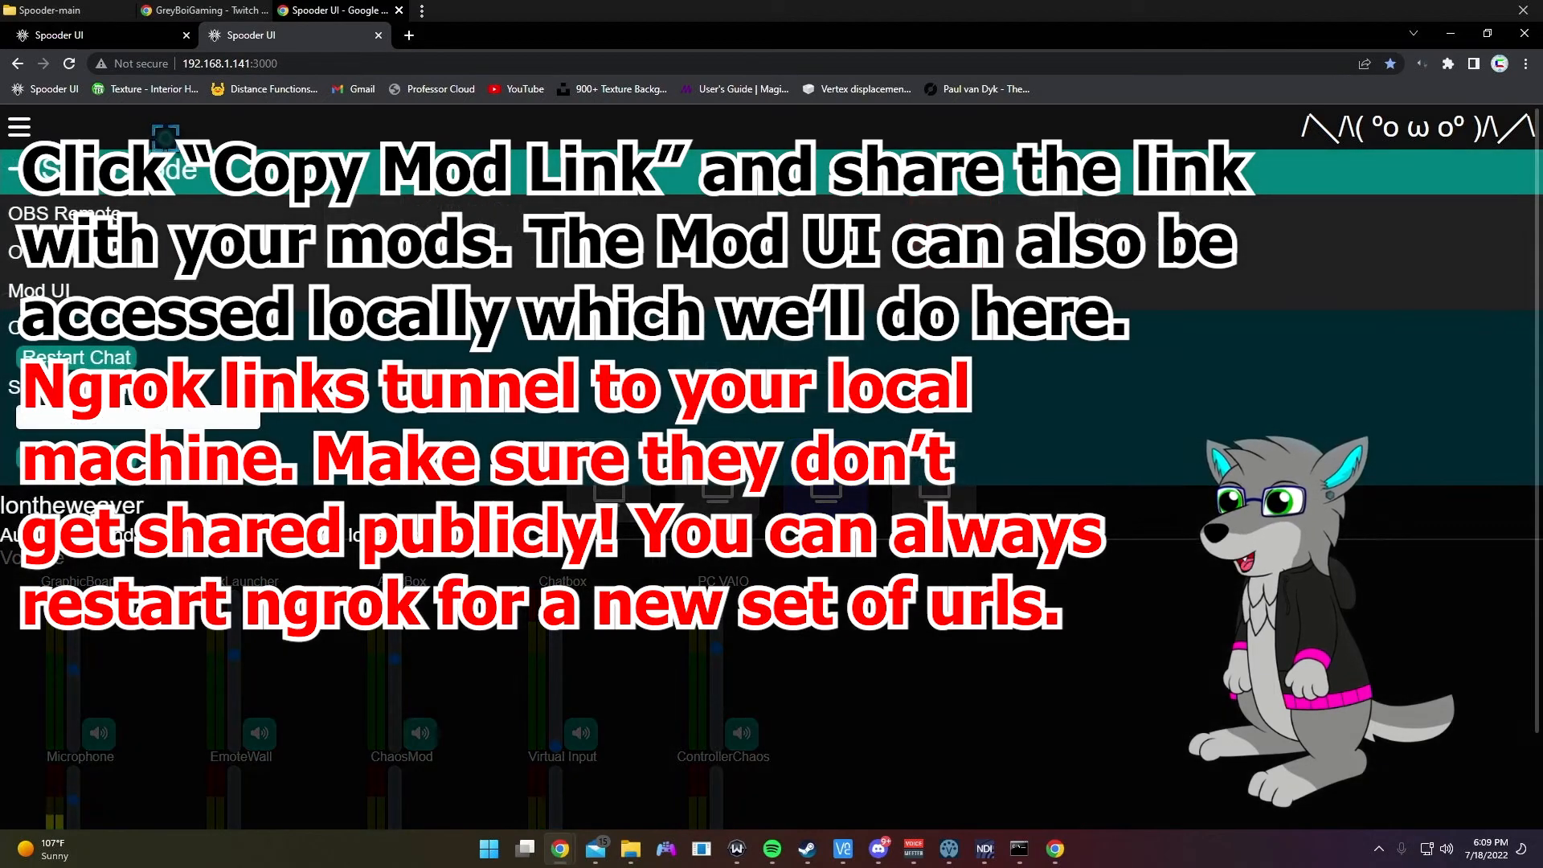
click(165, 177)
click(515, 167)
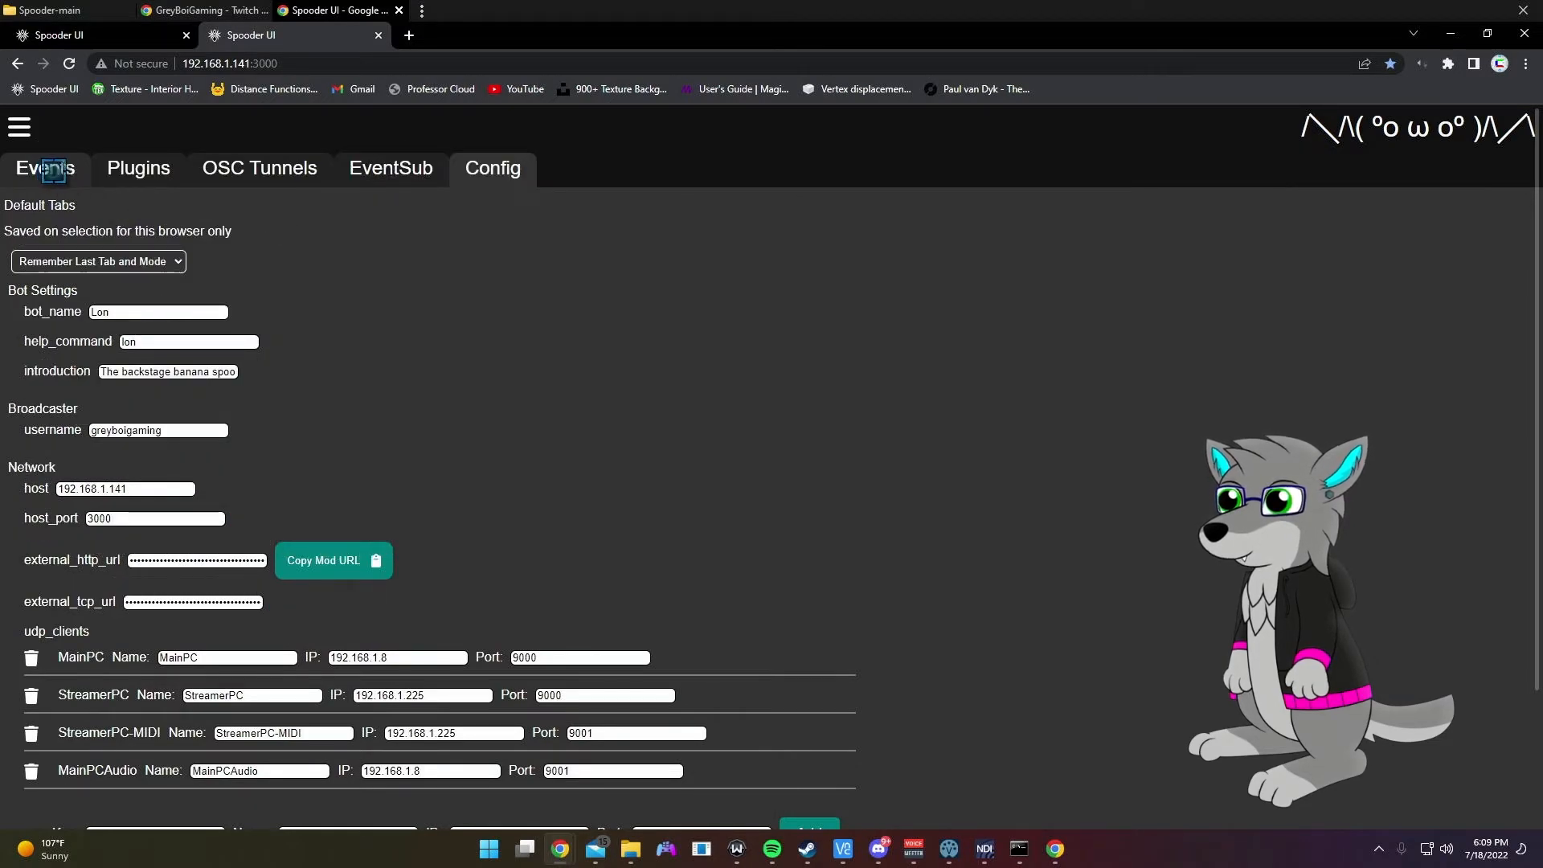
Step: Switch the interface to deck mode and bring up the Mod UI page
click(71, 133)
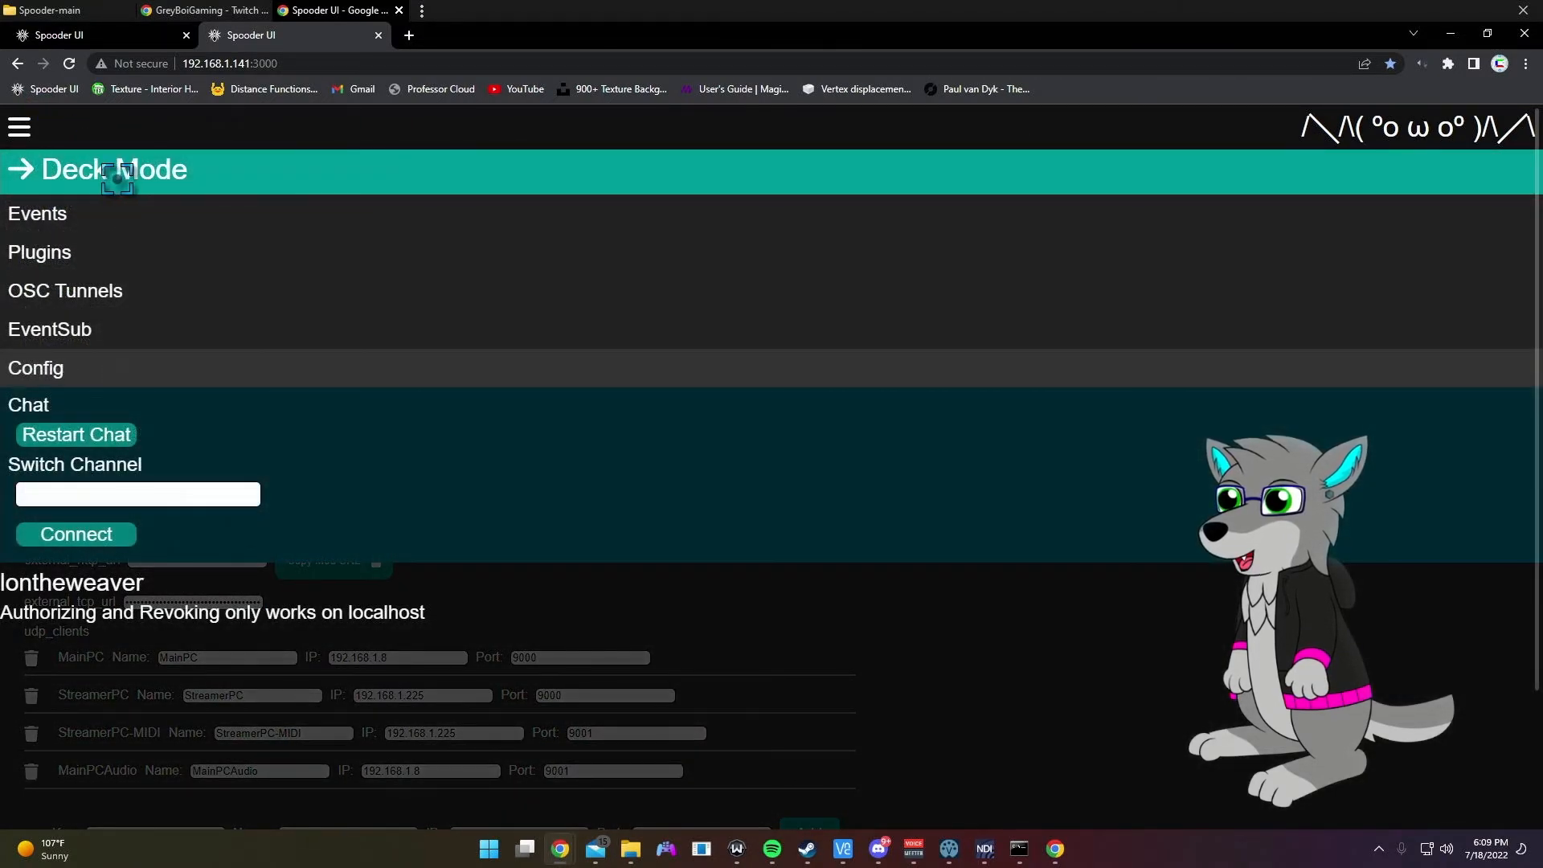
click(124, 170)
click(108, 139)
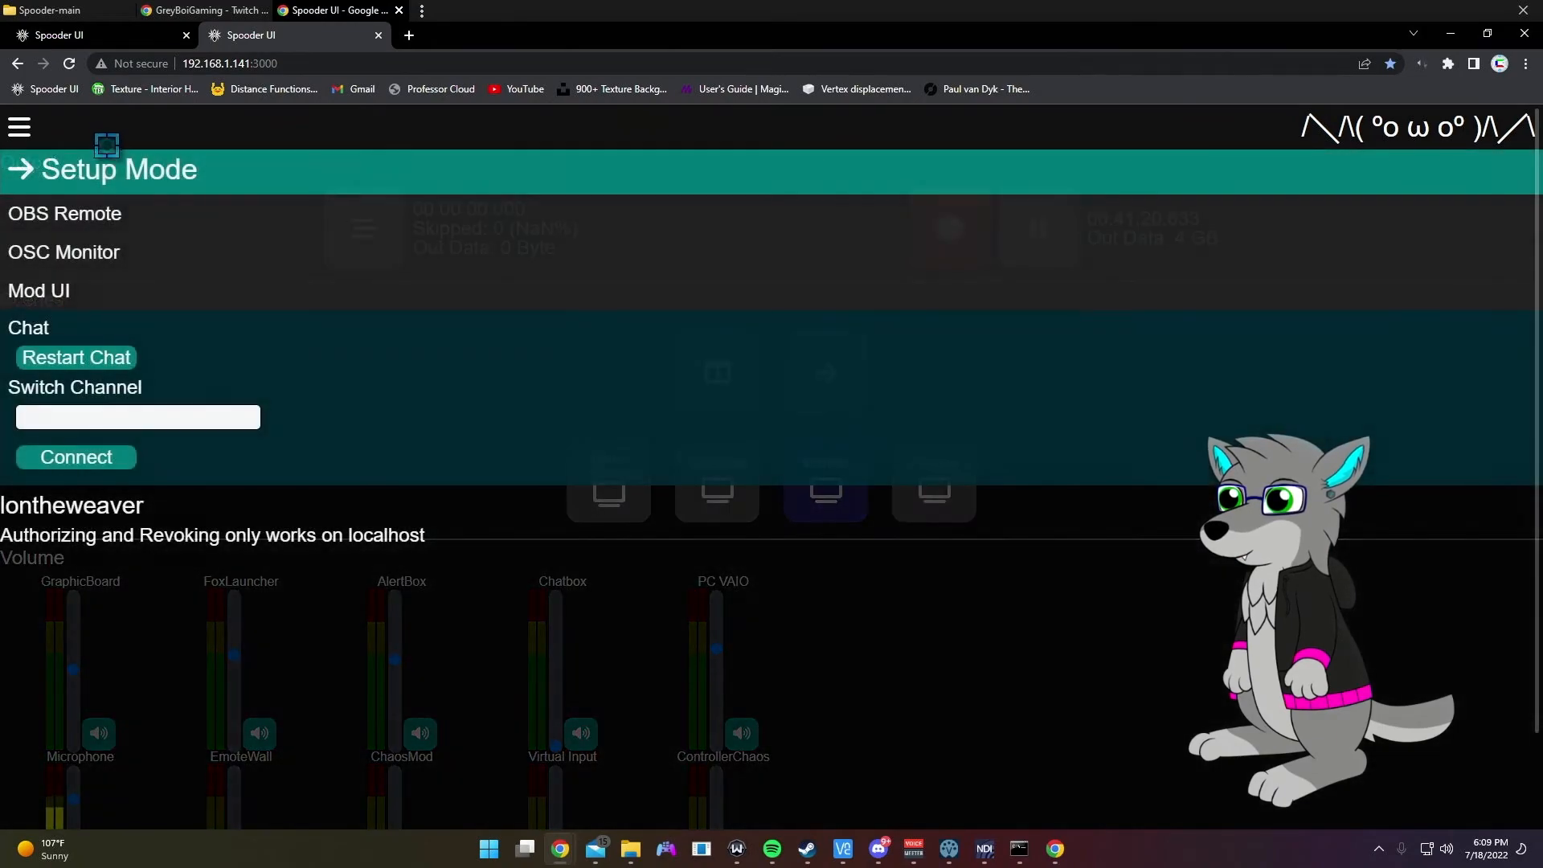
click(102, 283)
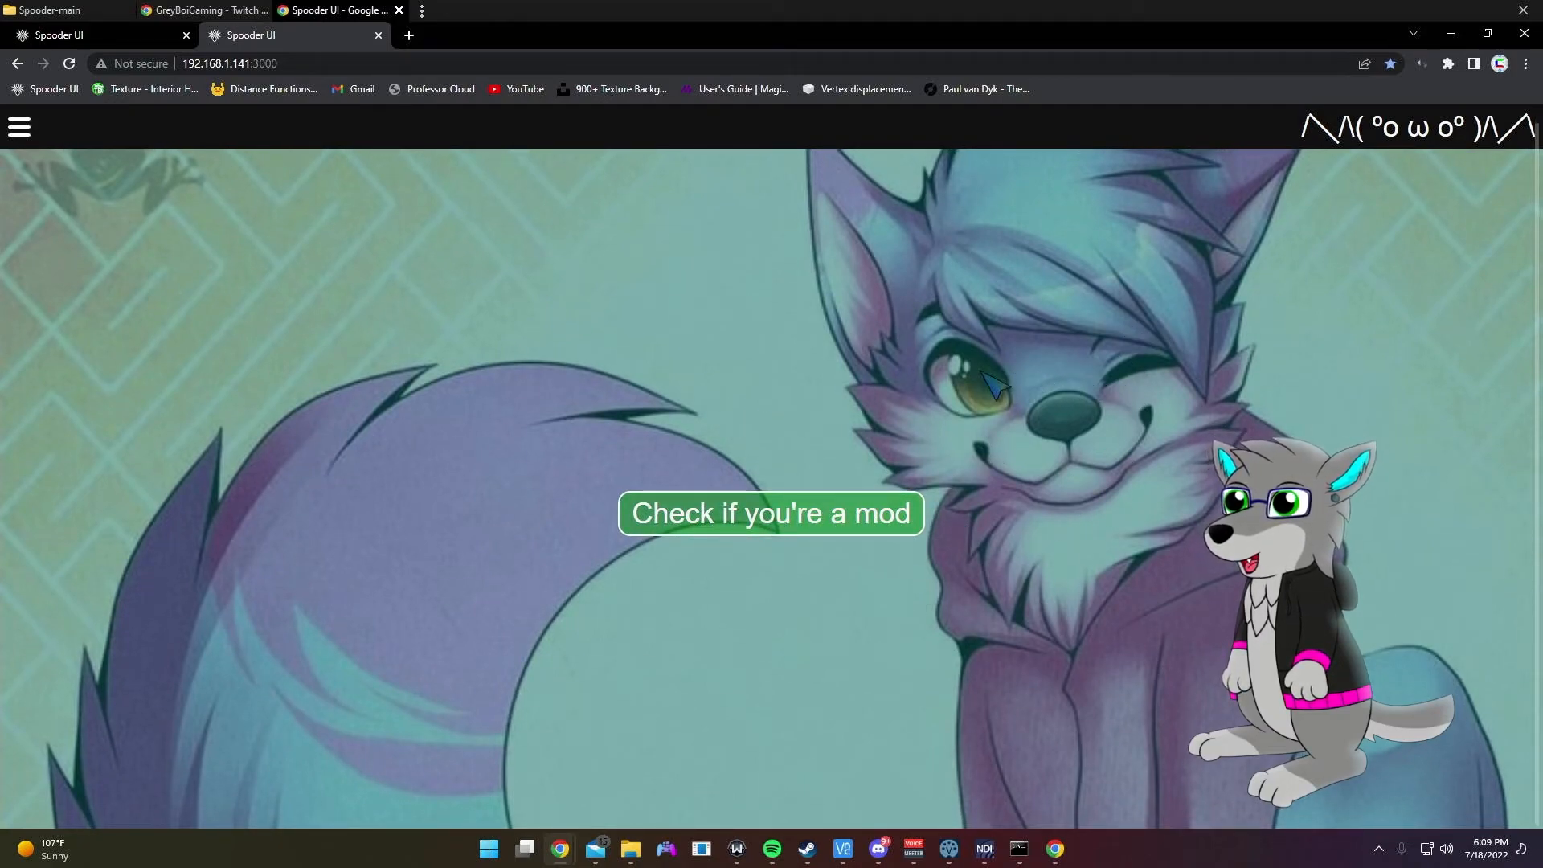
Step: Verify mod status, then lock and unlock the Neon Boi command
click(843, 527)
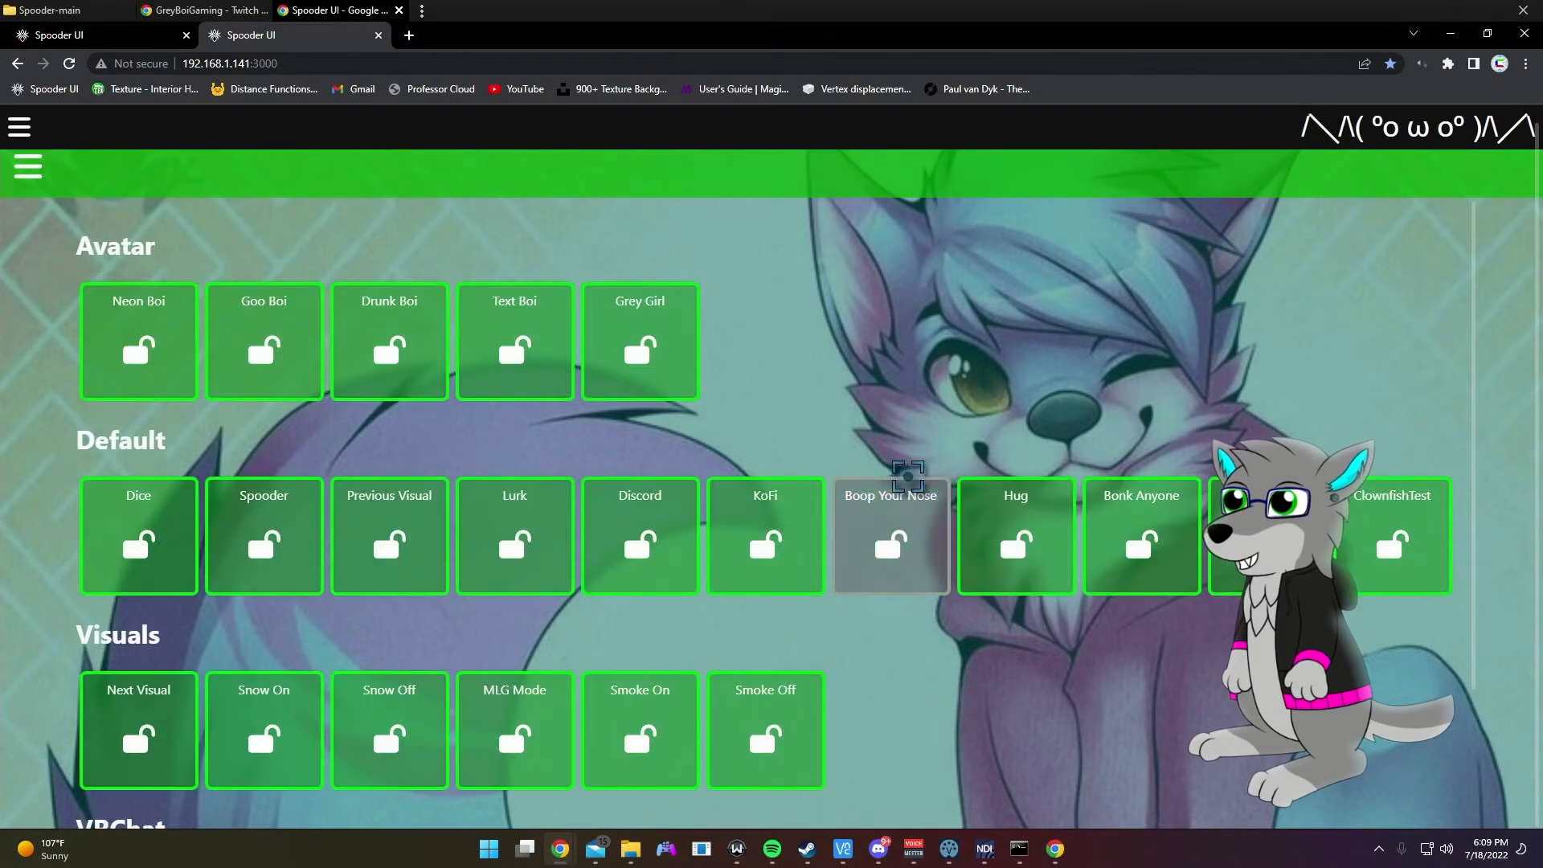
scroll(1011, 444, down, 2)
scroll(1014, 449, up, 2)
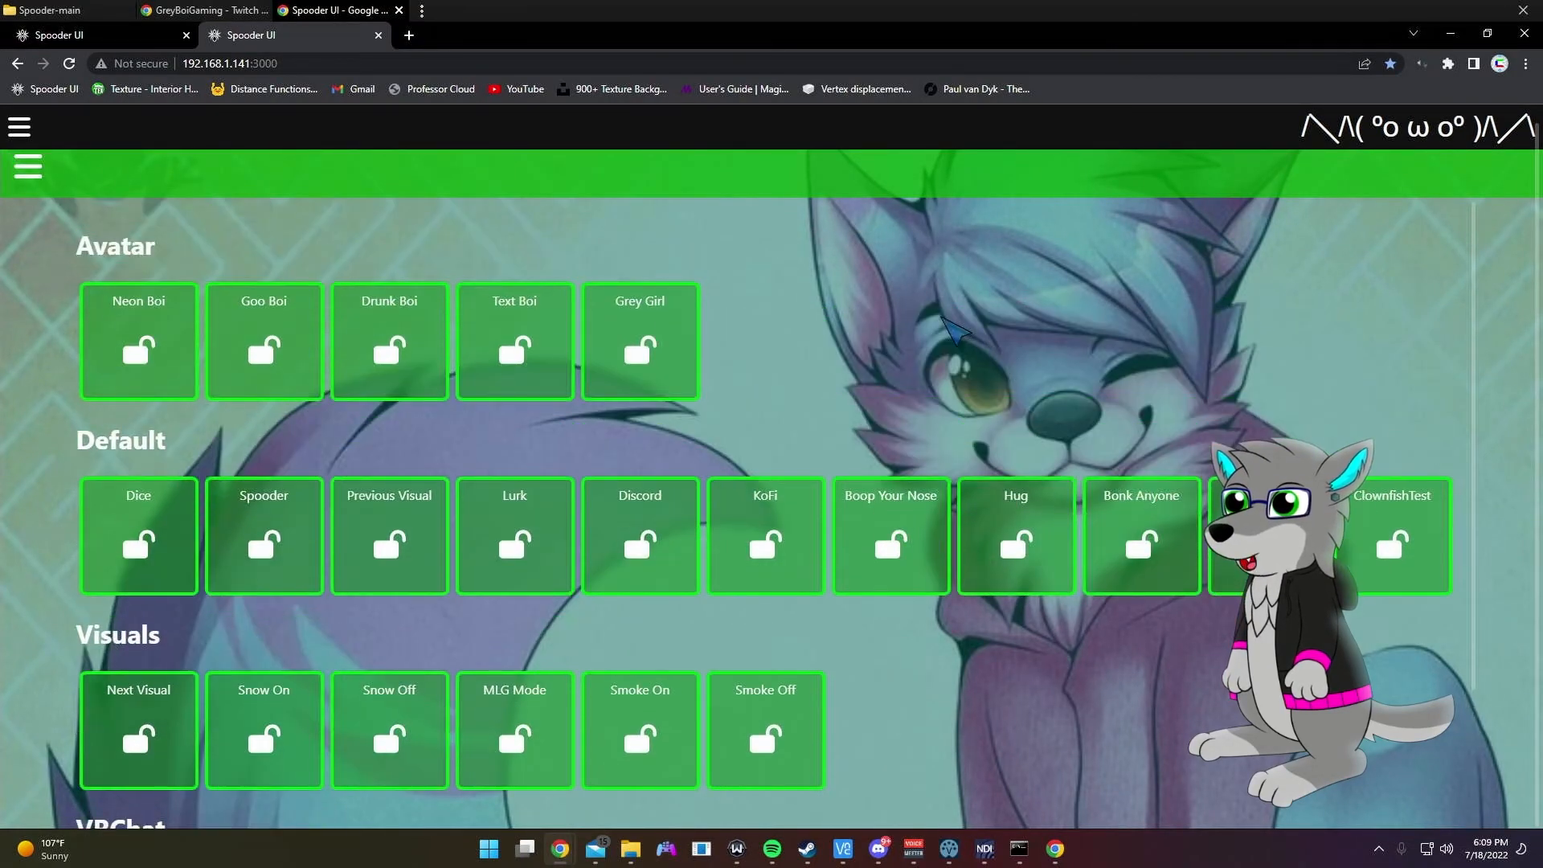
scroll(878, 367, down, 2)
scroll(879, 367, up, 2)
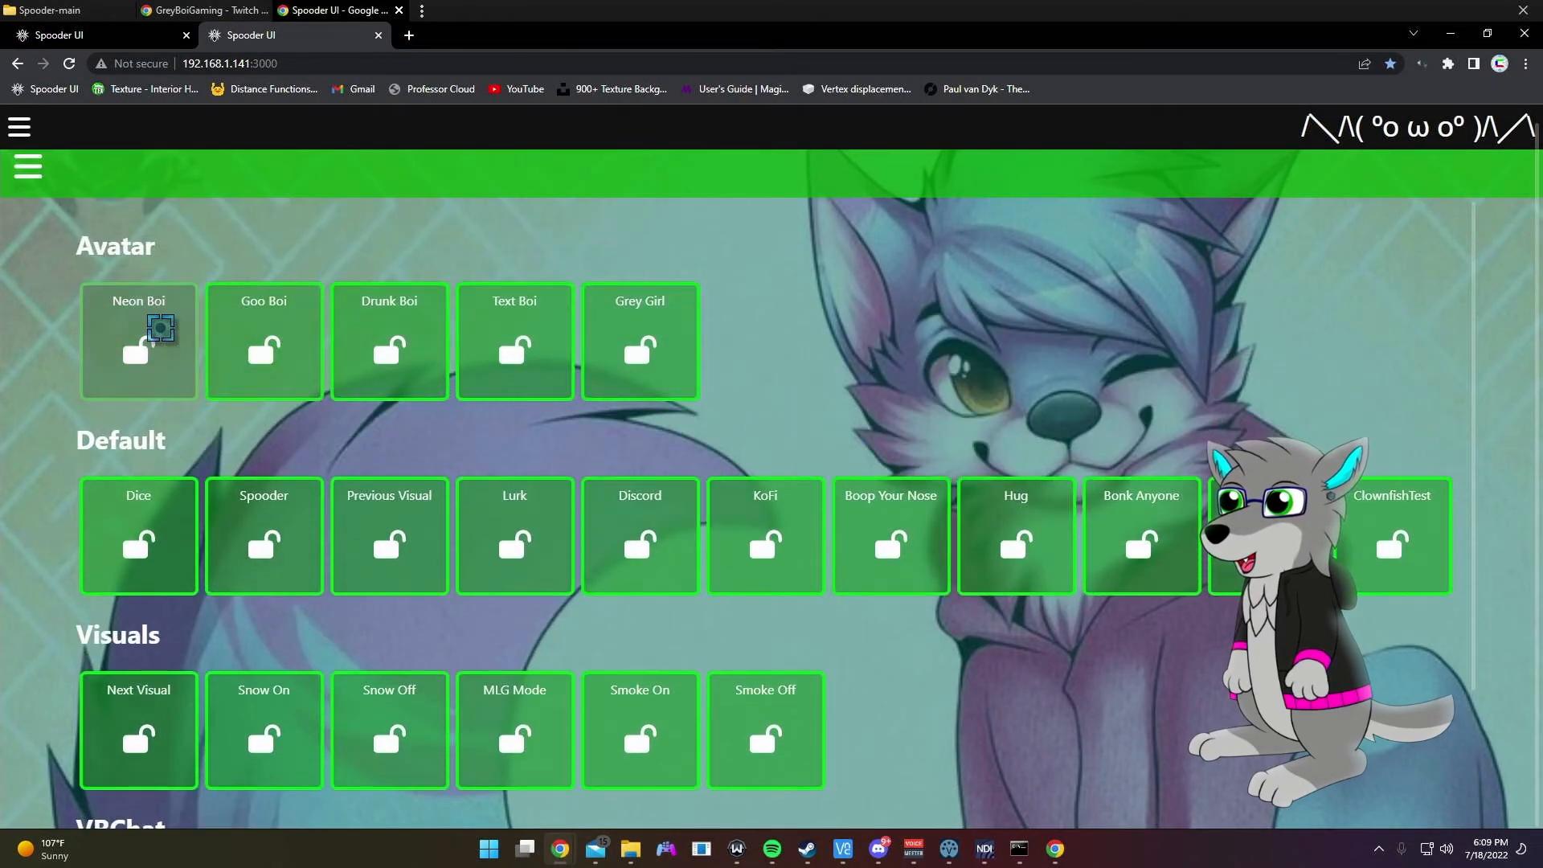
click(157, 333)
click(158, 334)
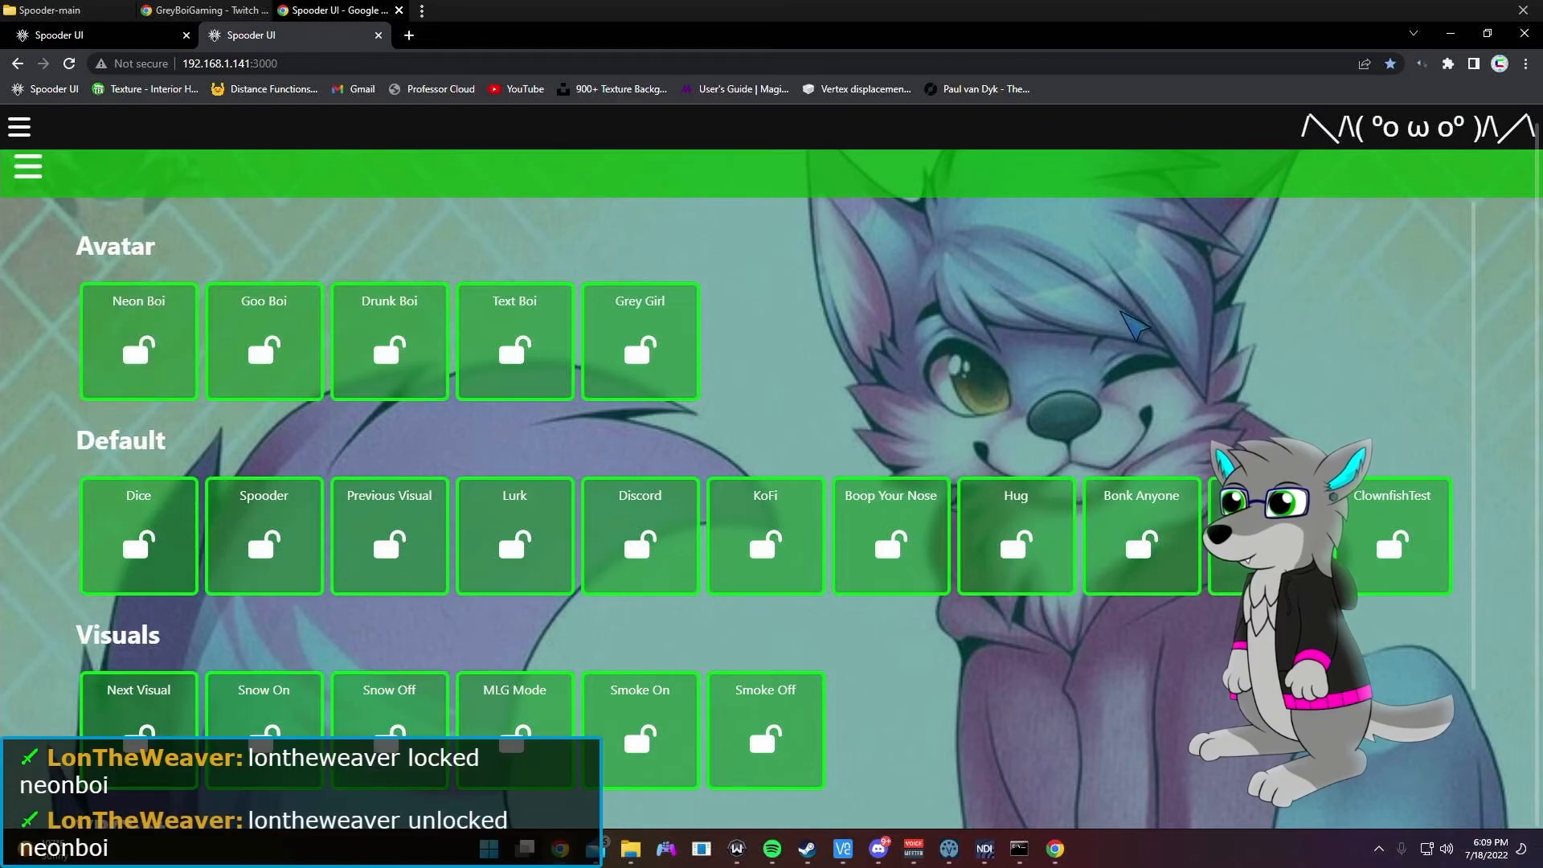
scroll(1134, 329, down, 2)
Step: Look at the theme colour editor, then open the vibesandvisuals plugin page from Plugins
click(635, 169)
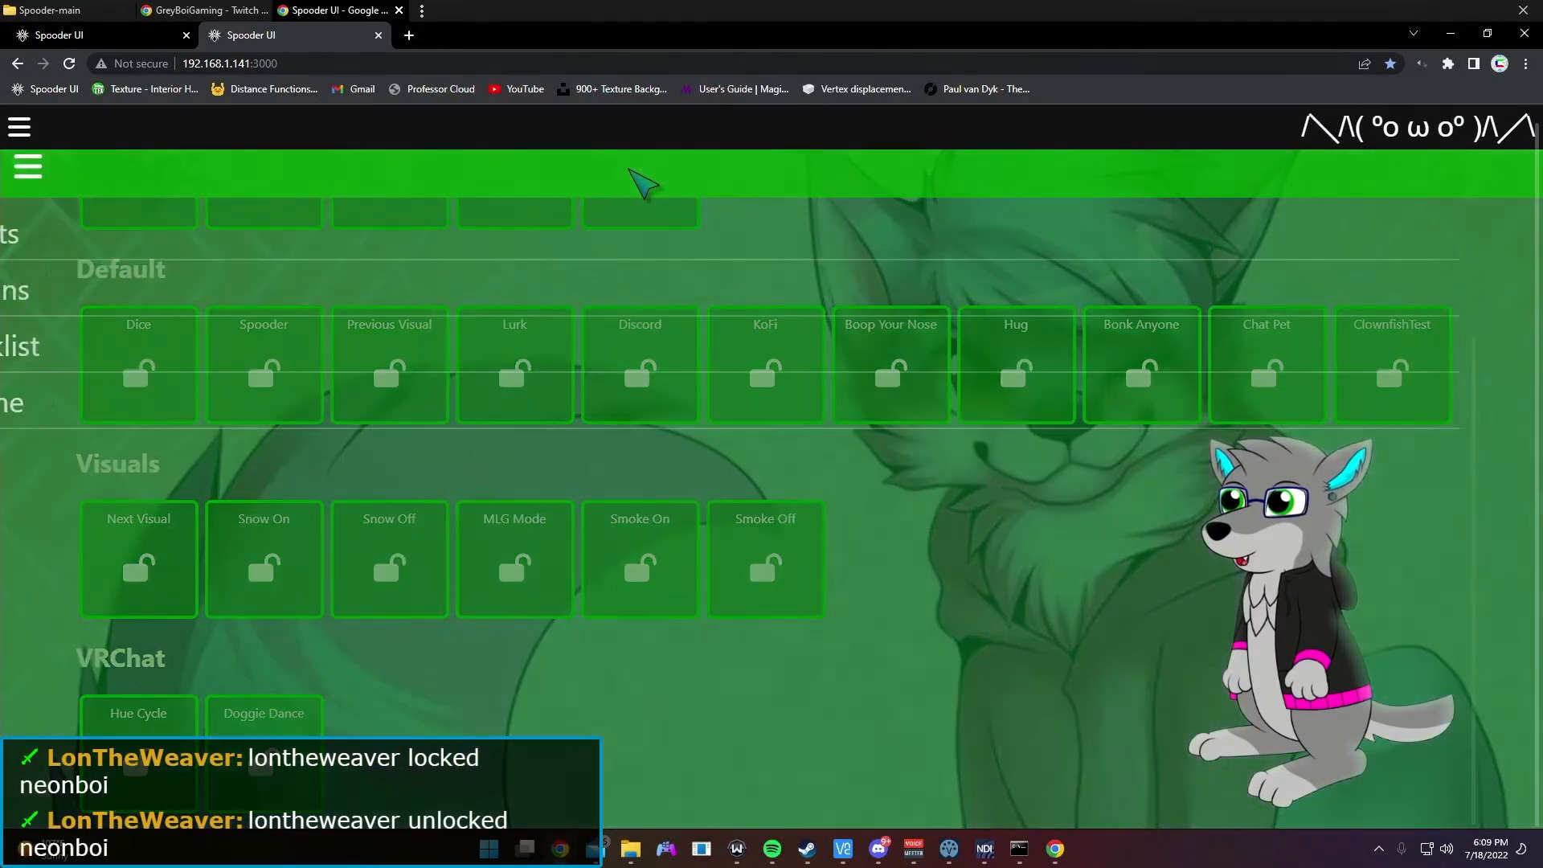
click(312, 410)
scroll(723, 327, up, 3)
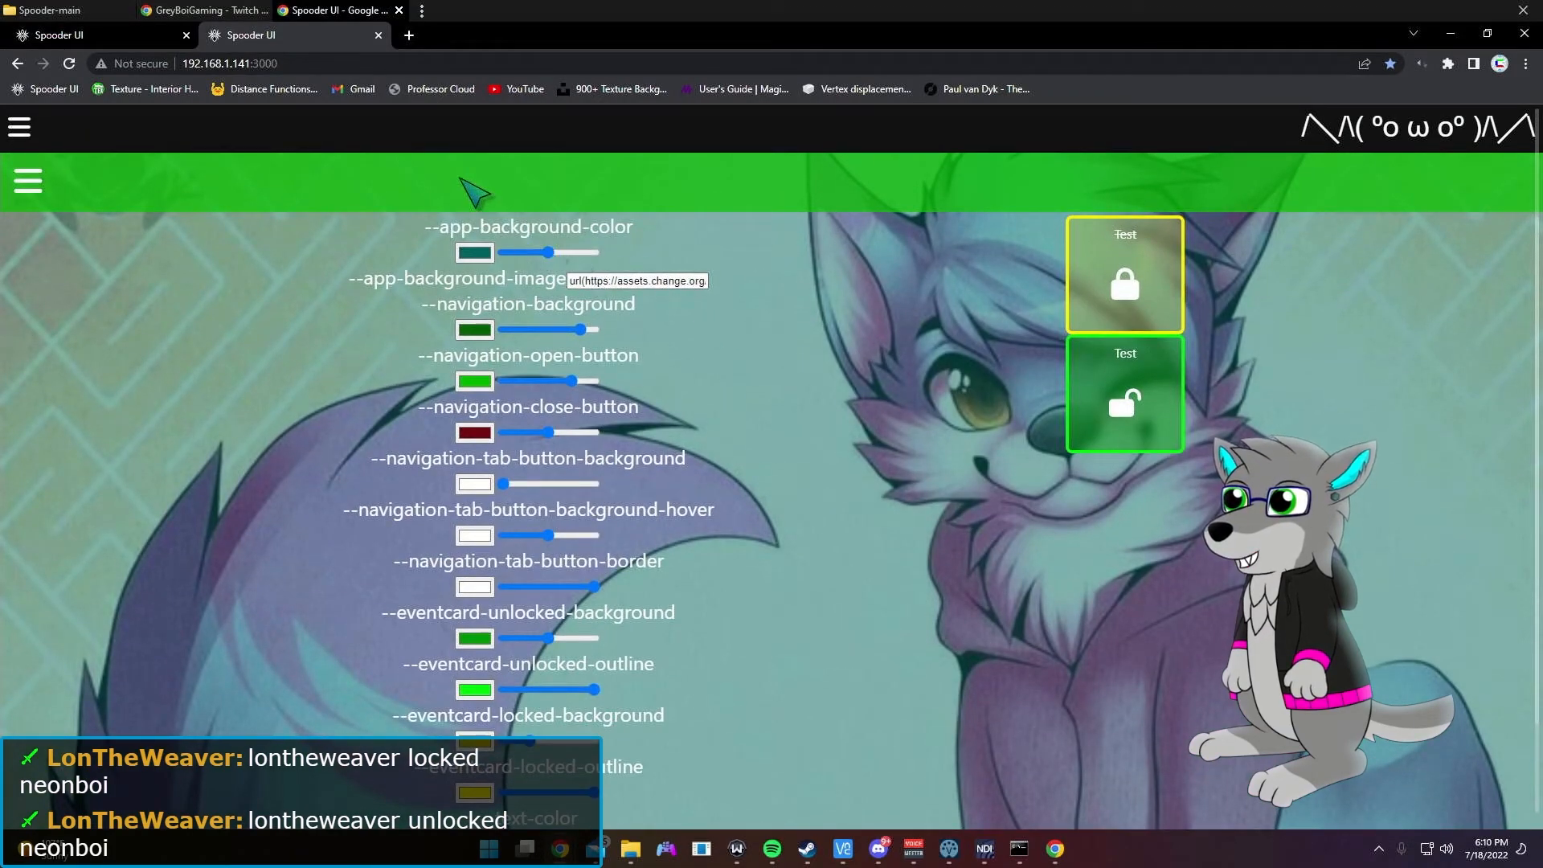
click(464, 184)
click(204, 301)
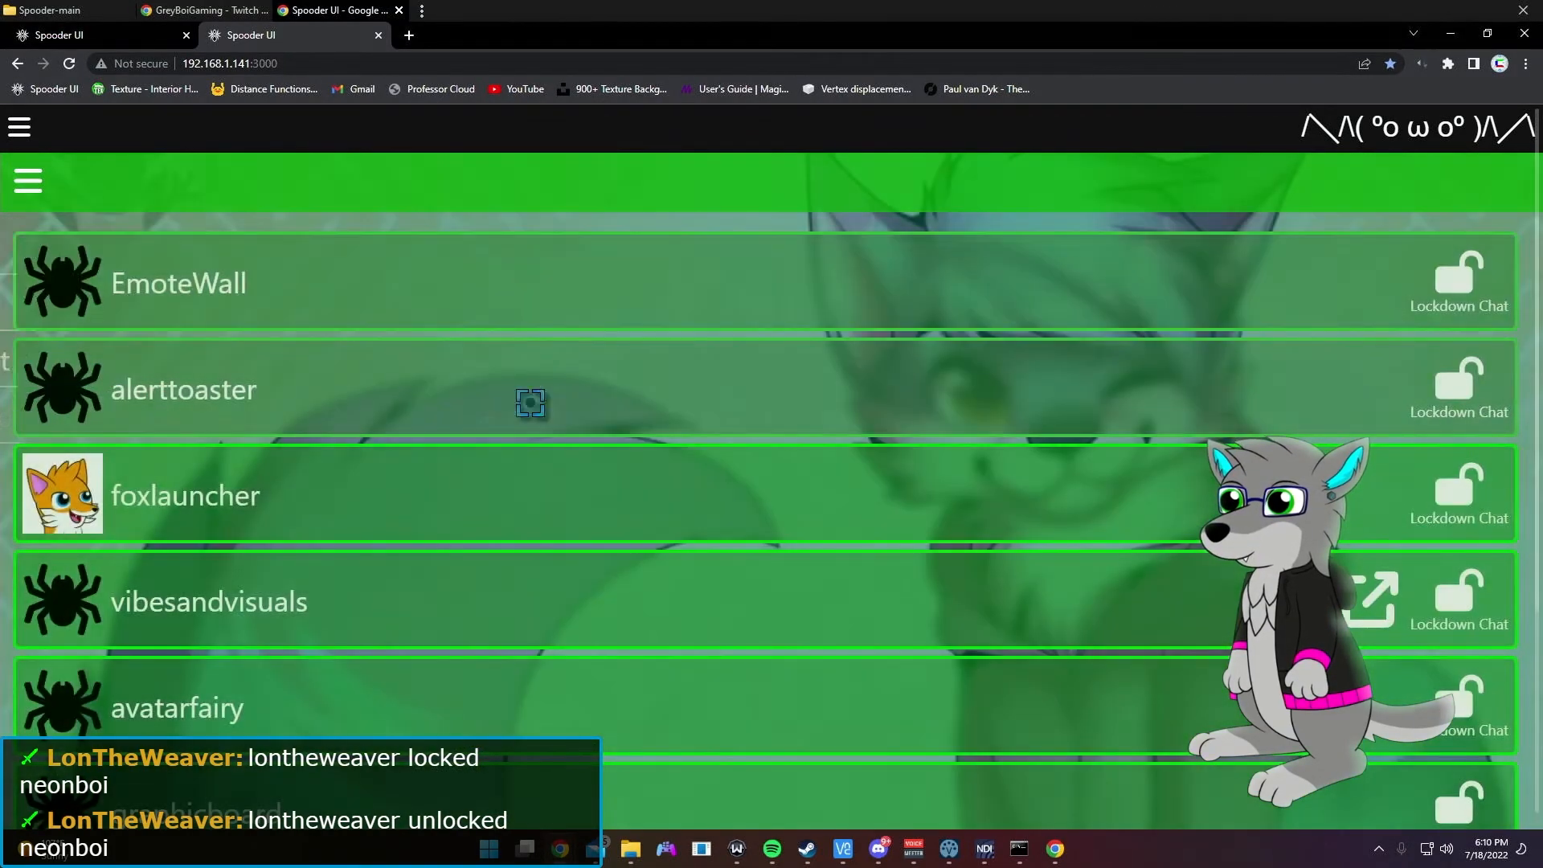
scroll(644, 307, down, 4)
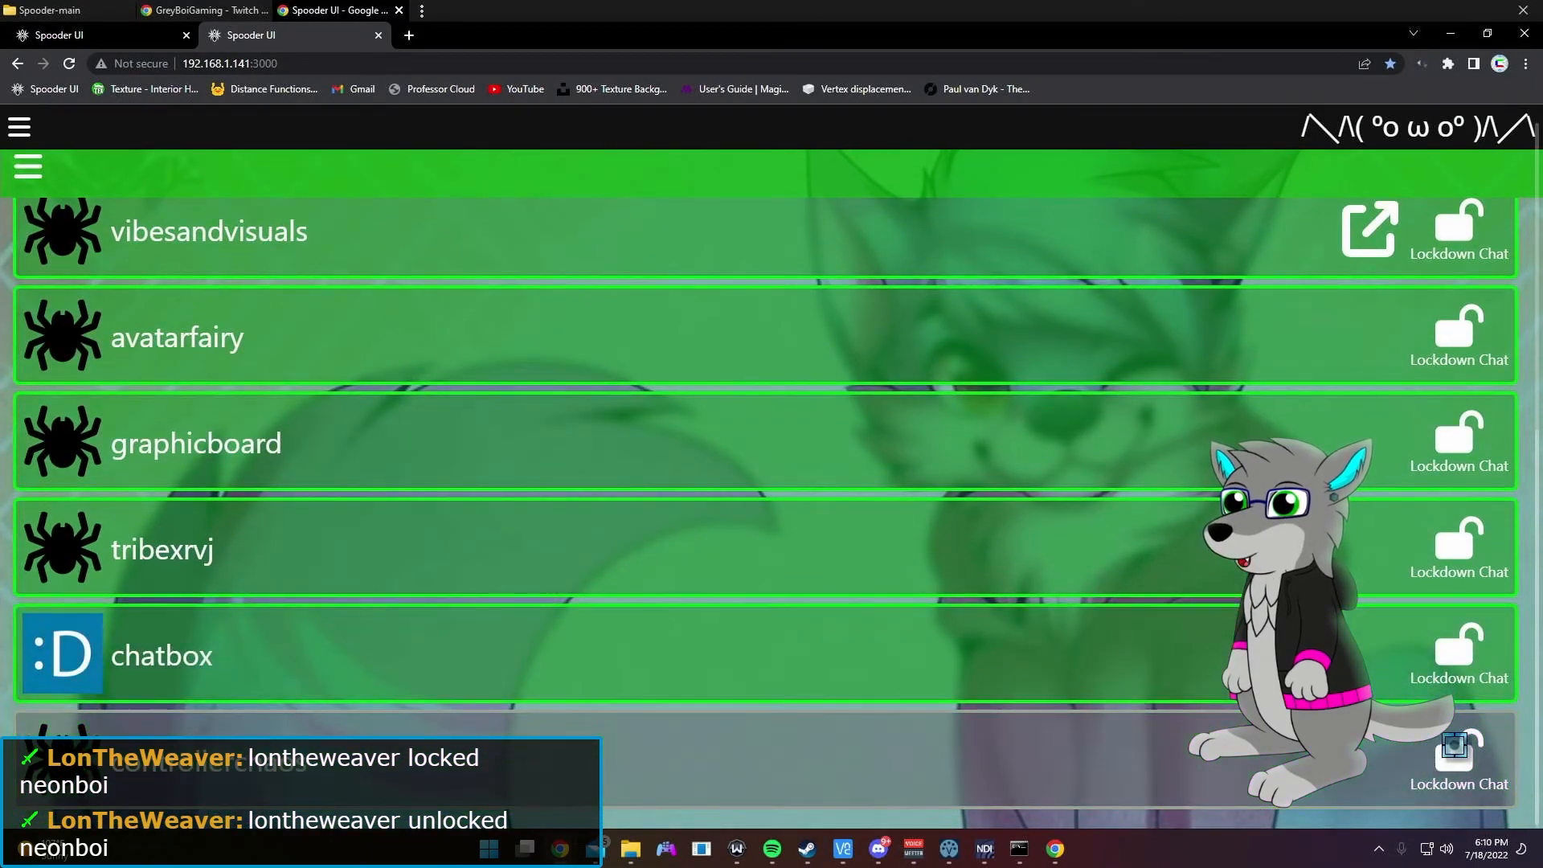
scroll(1045, 362, up, 4)
scroll(1358, 442, down, 2)
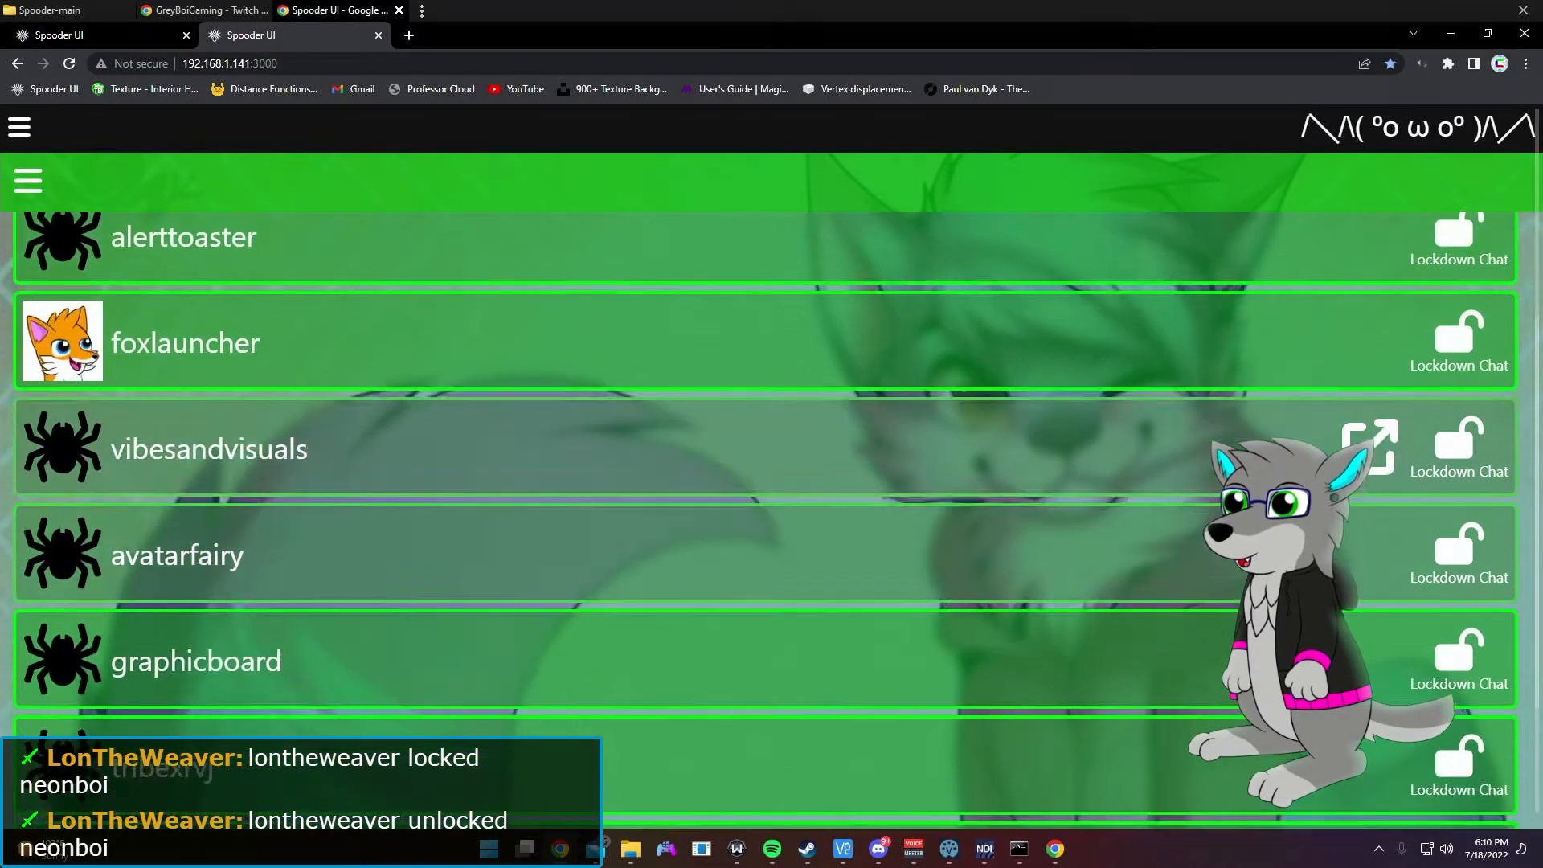
click(1369, 430)
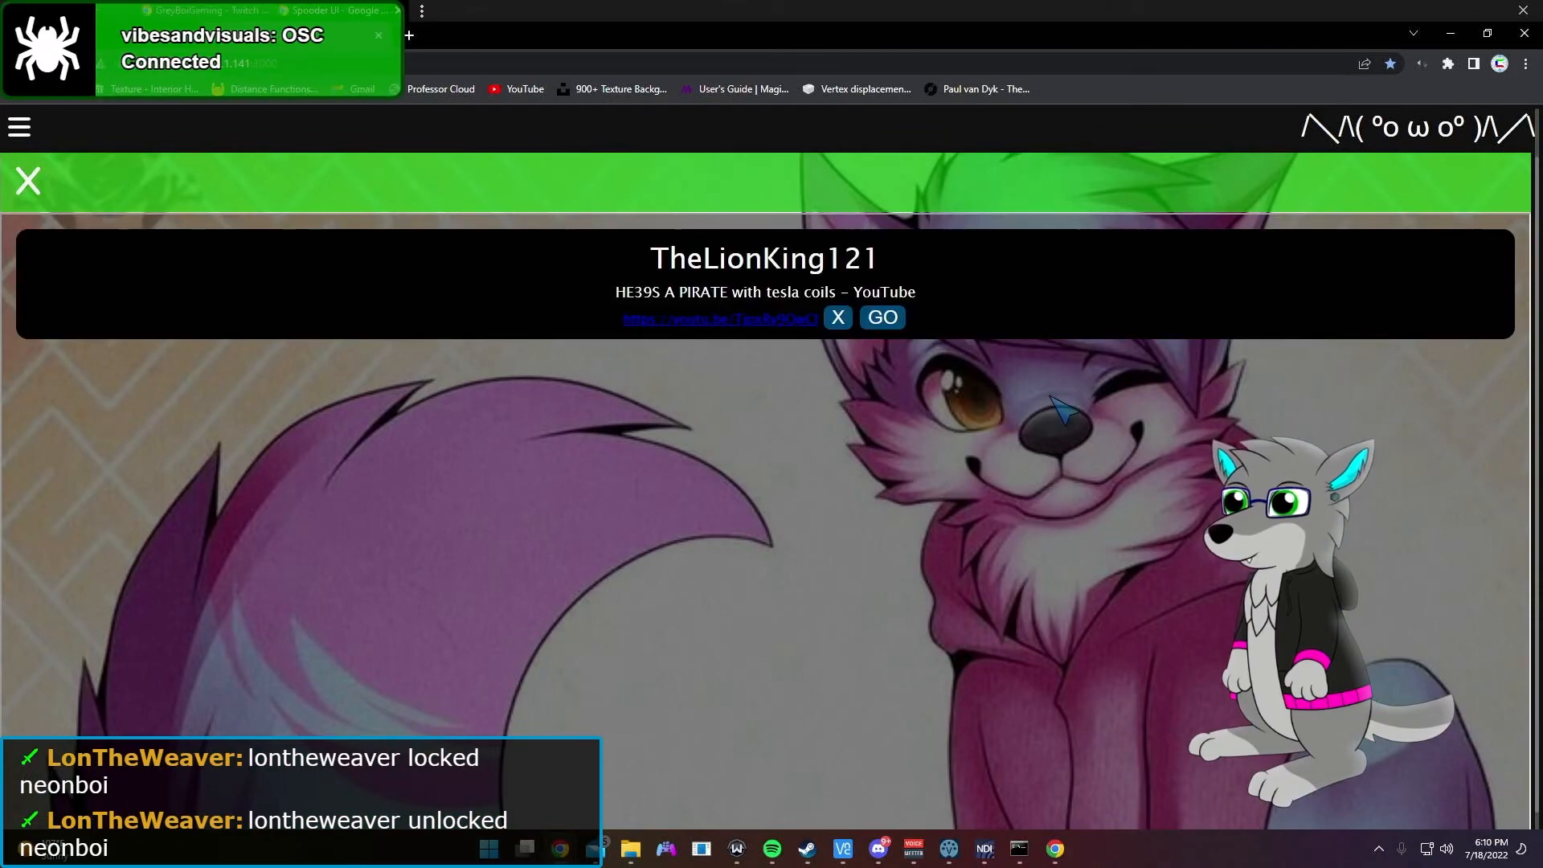